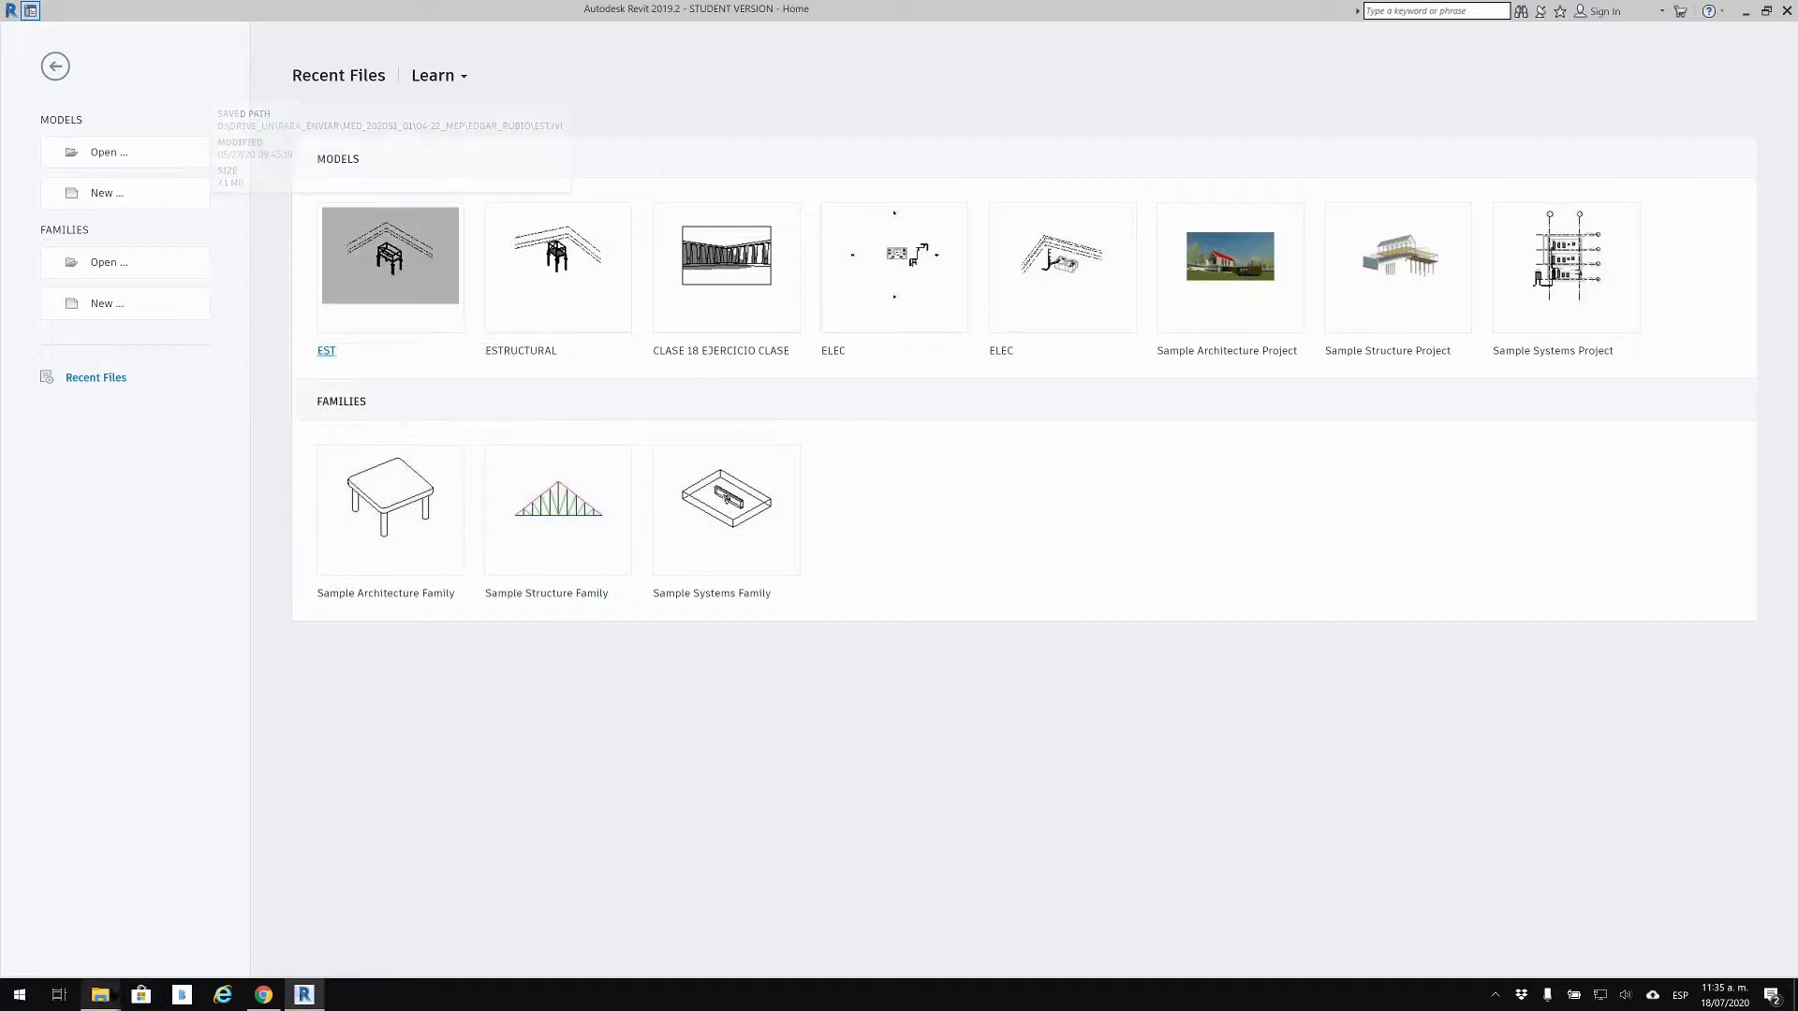
Step: Delete the EST.0001.rvt backup so only ARQ, ELEC, EST and HyS models remain
mouse_move(103, 995)
left_click(110, 922)
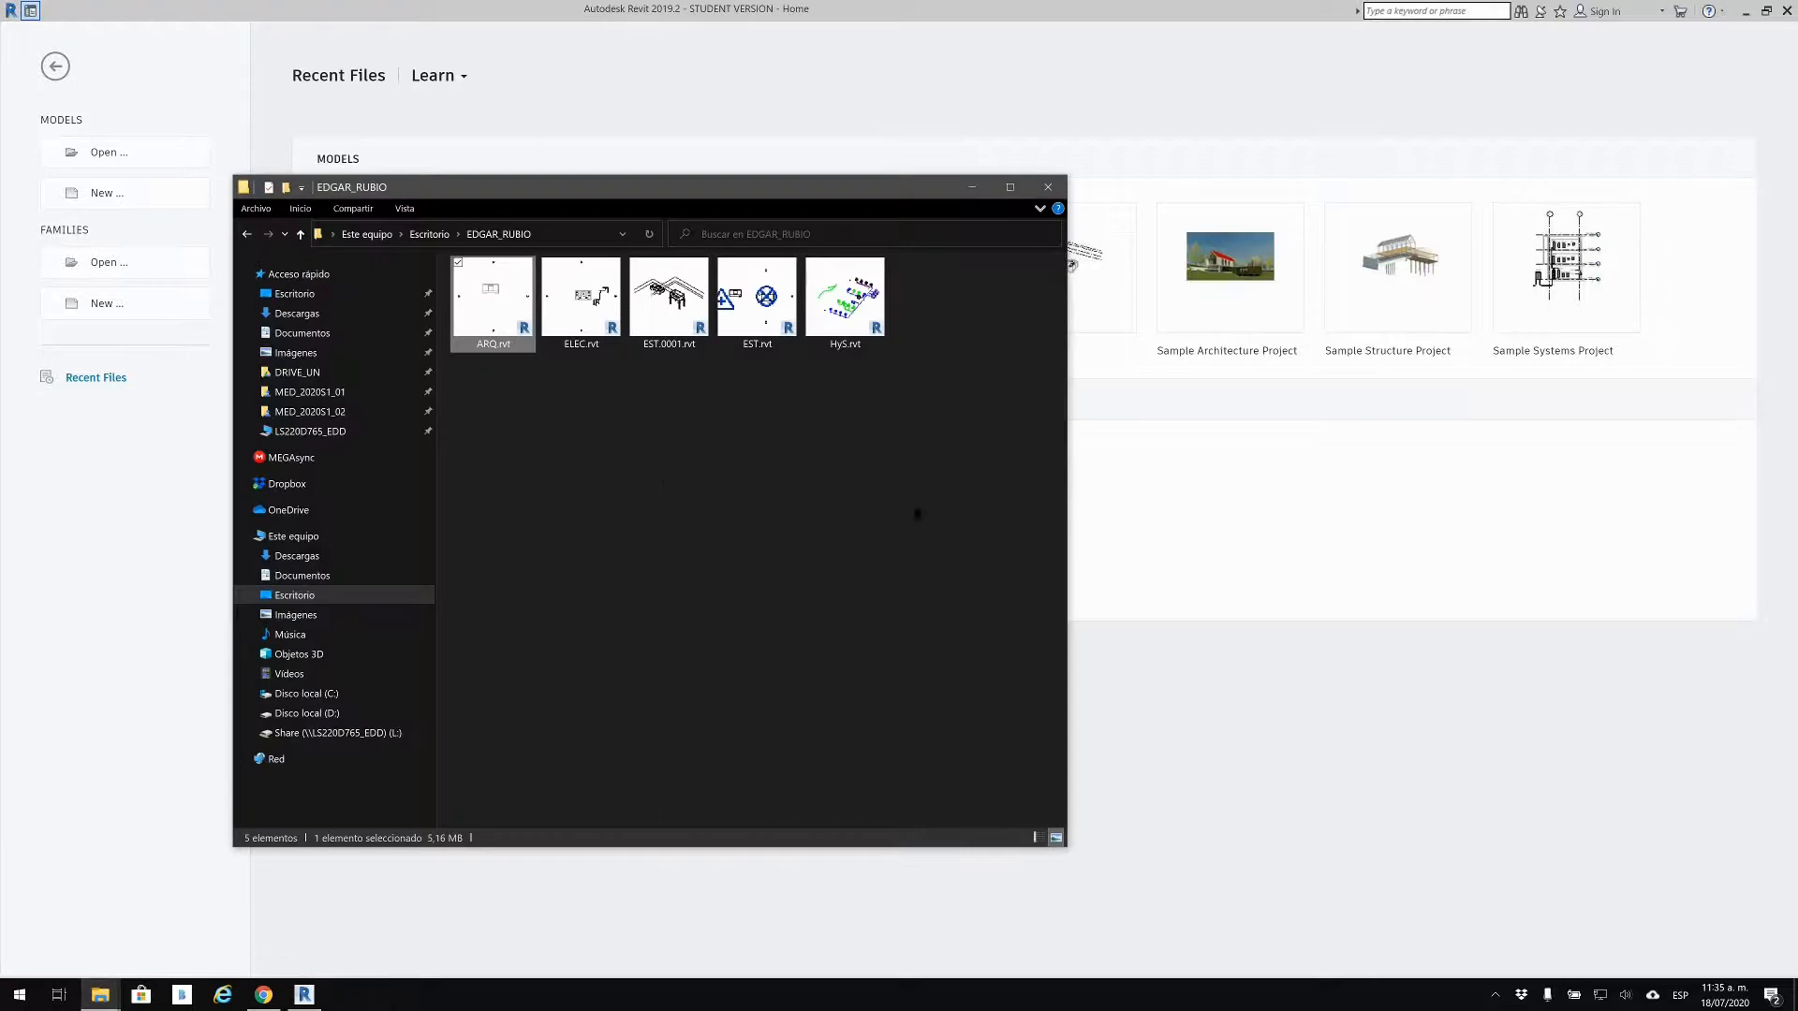
left_click(665, 309)
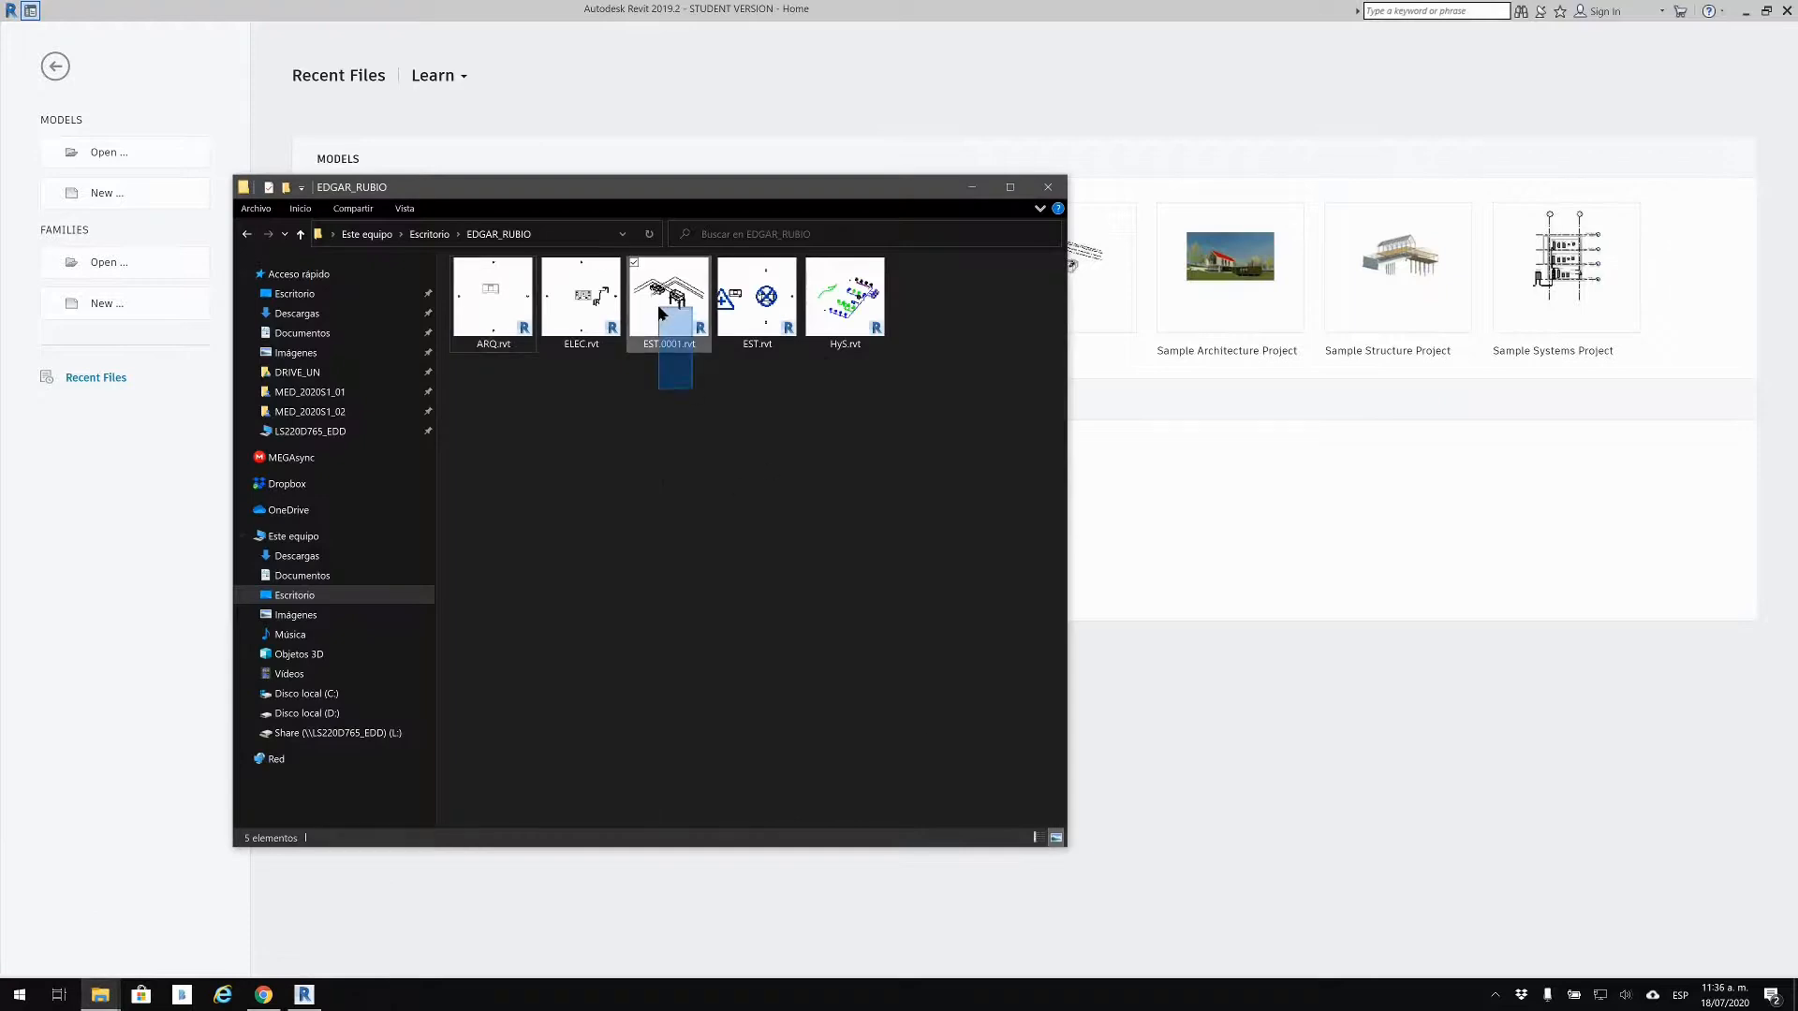
key("Delete")
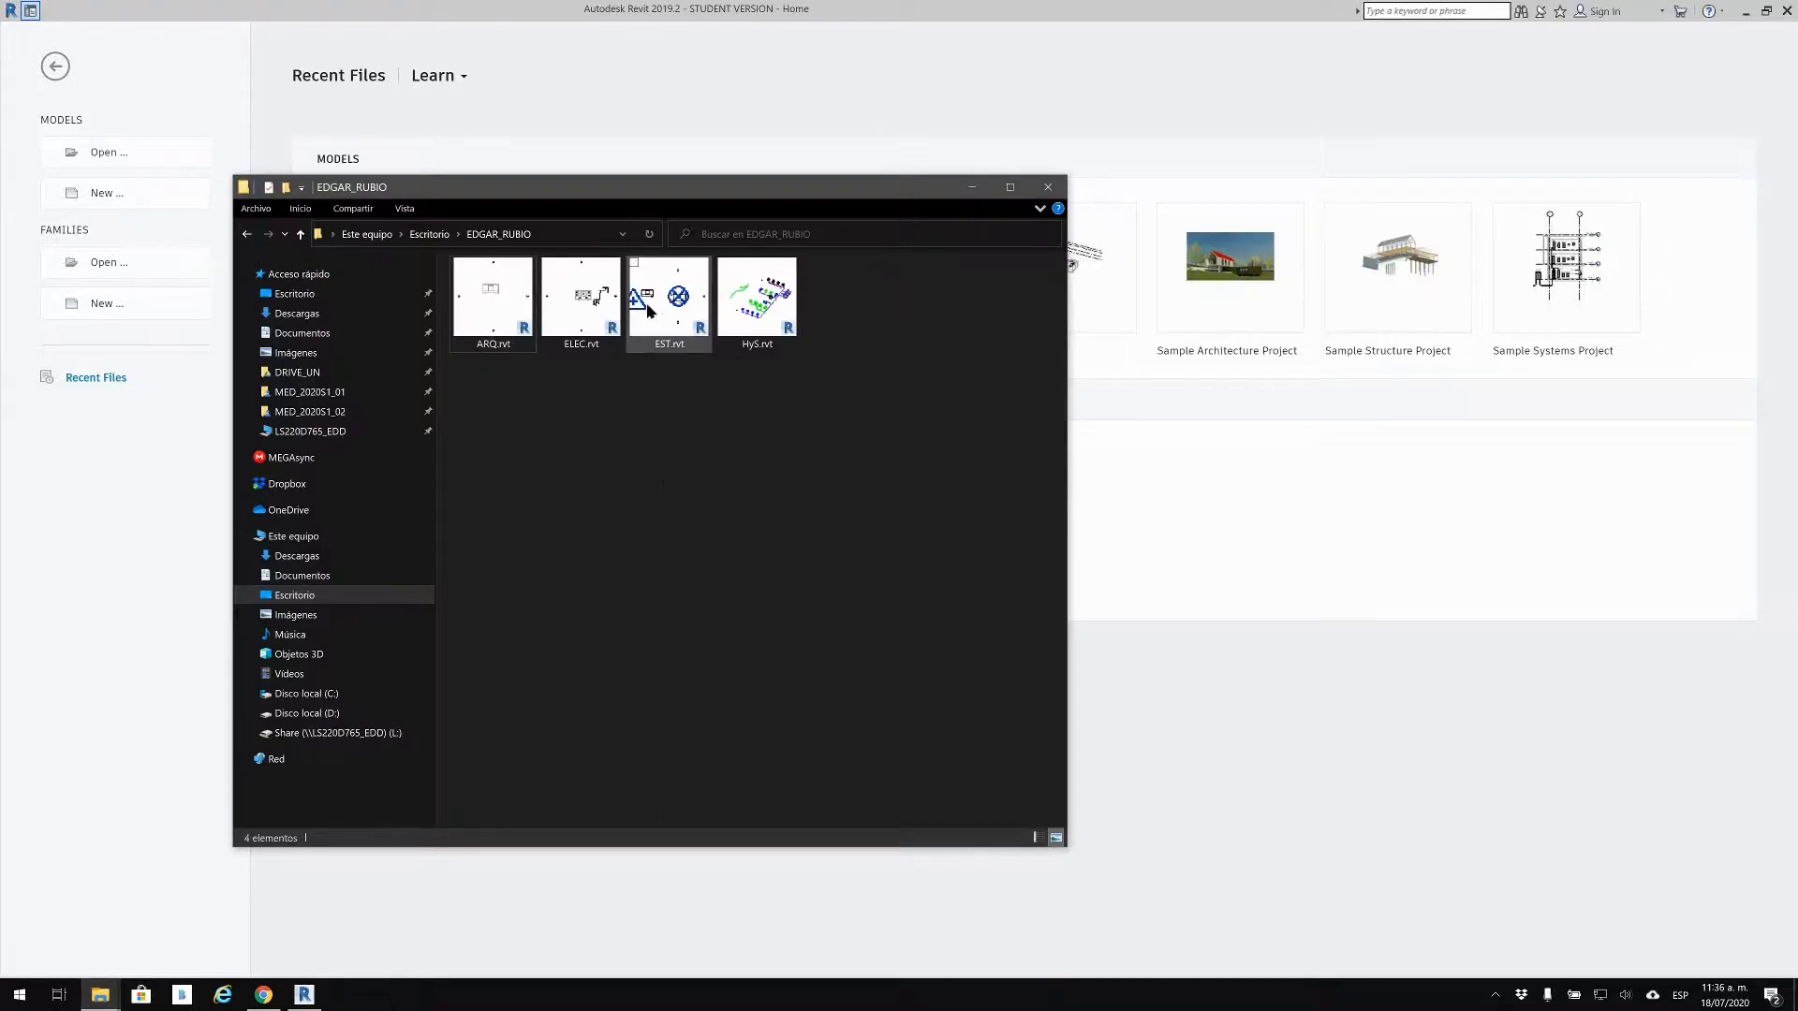
Step: Open EST.rvt in Revit and drag the survey point on the Site plan
double_click(646, 309)
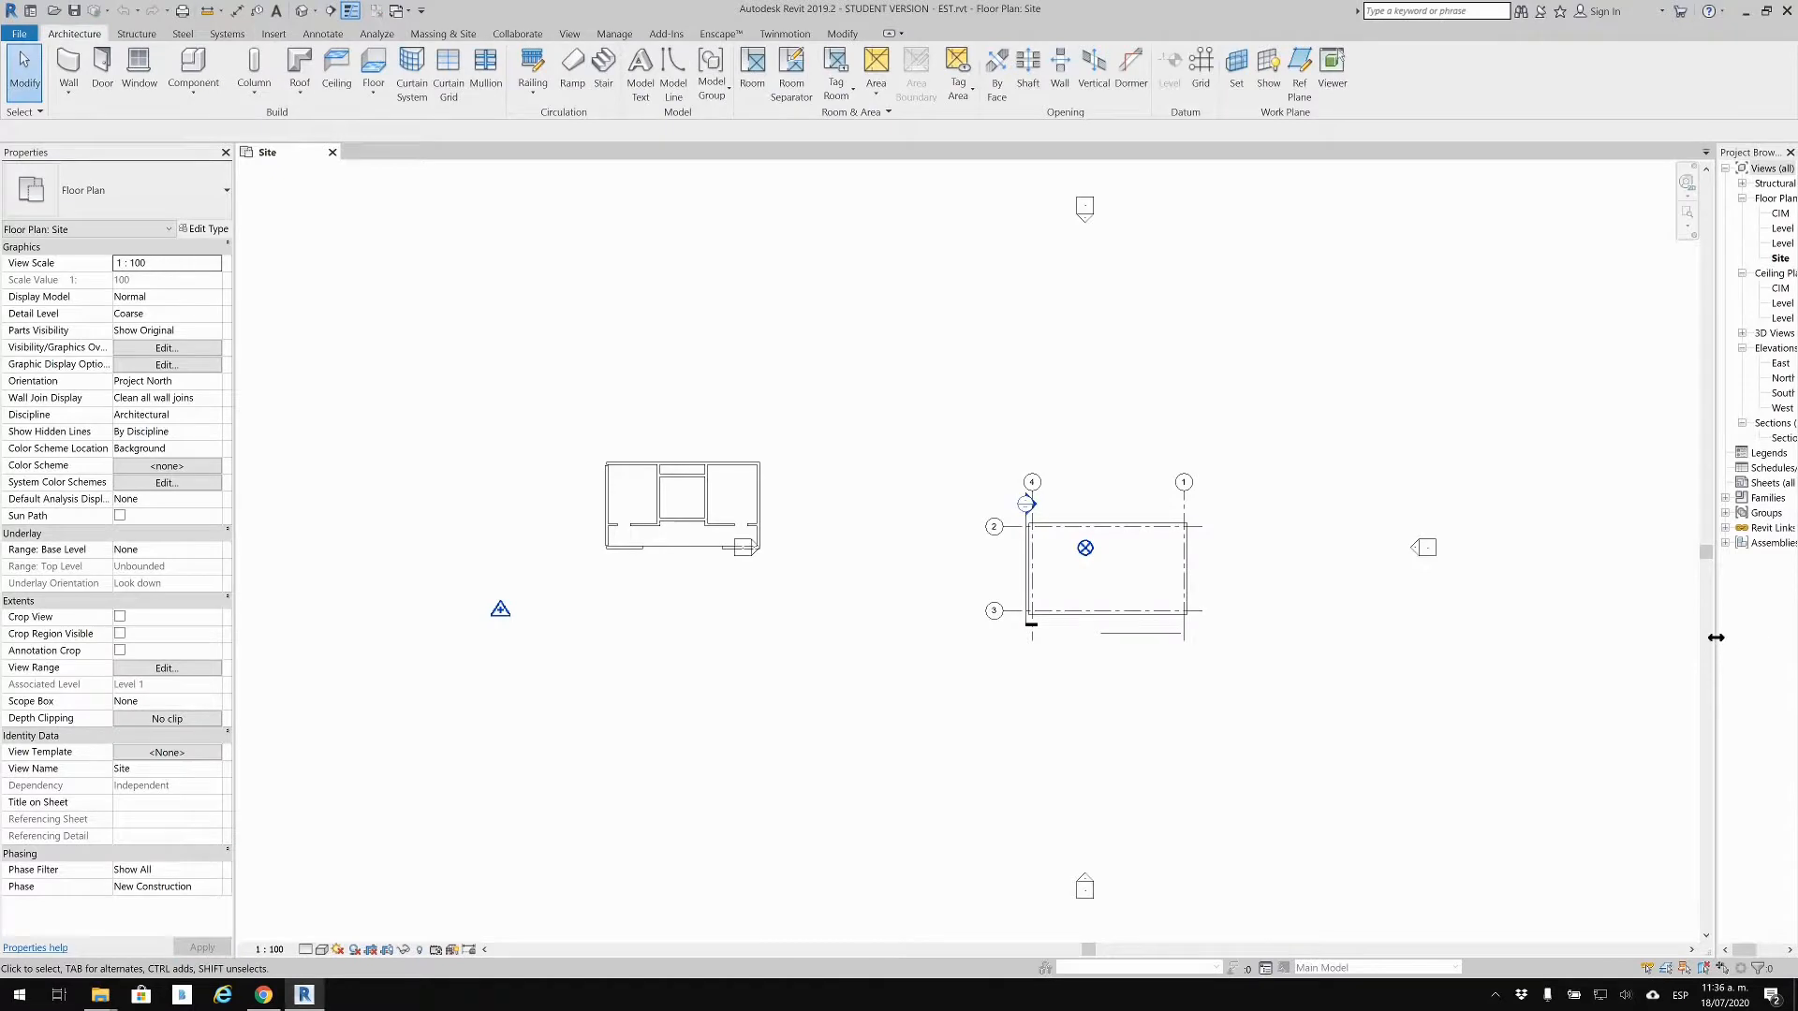
left_click_drag(1715, 637, 1537, 649)
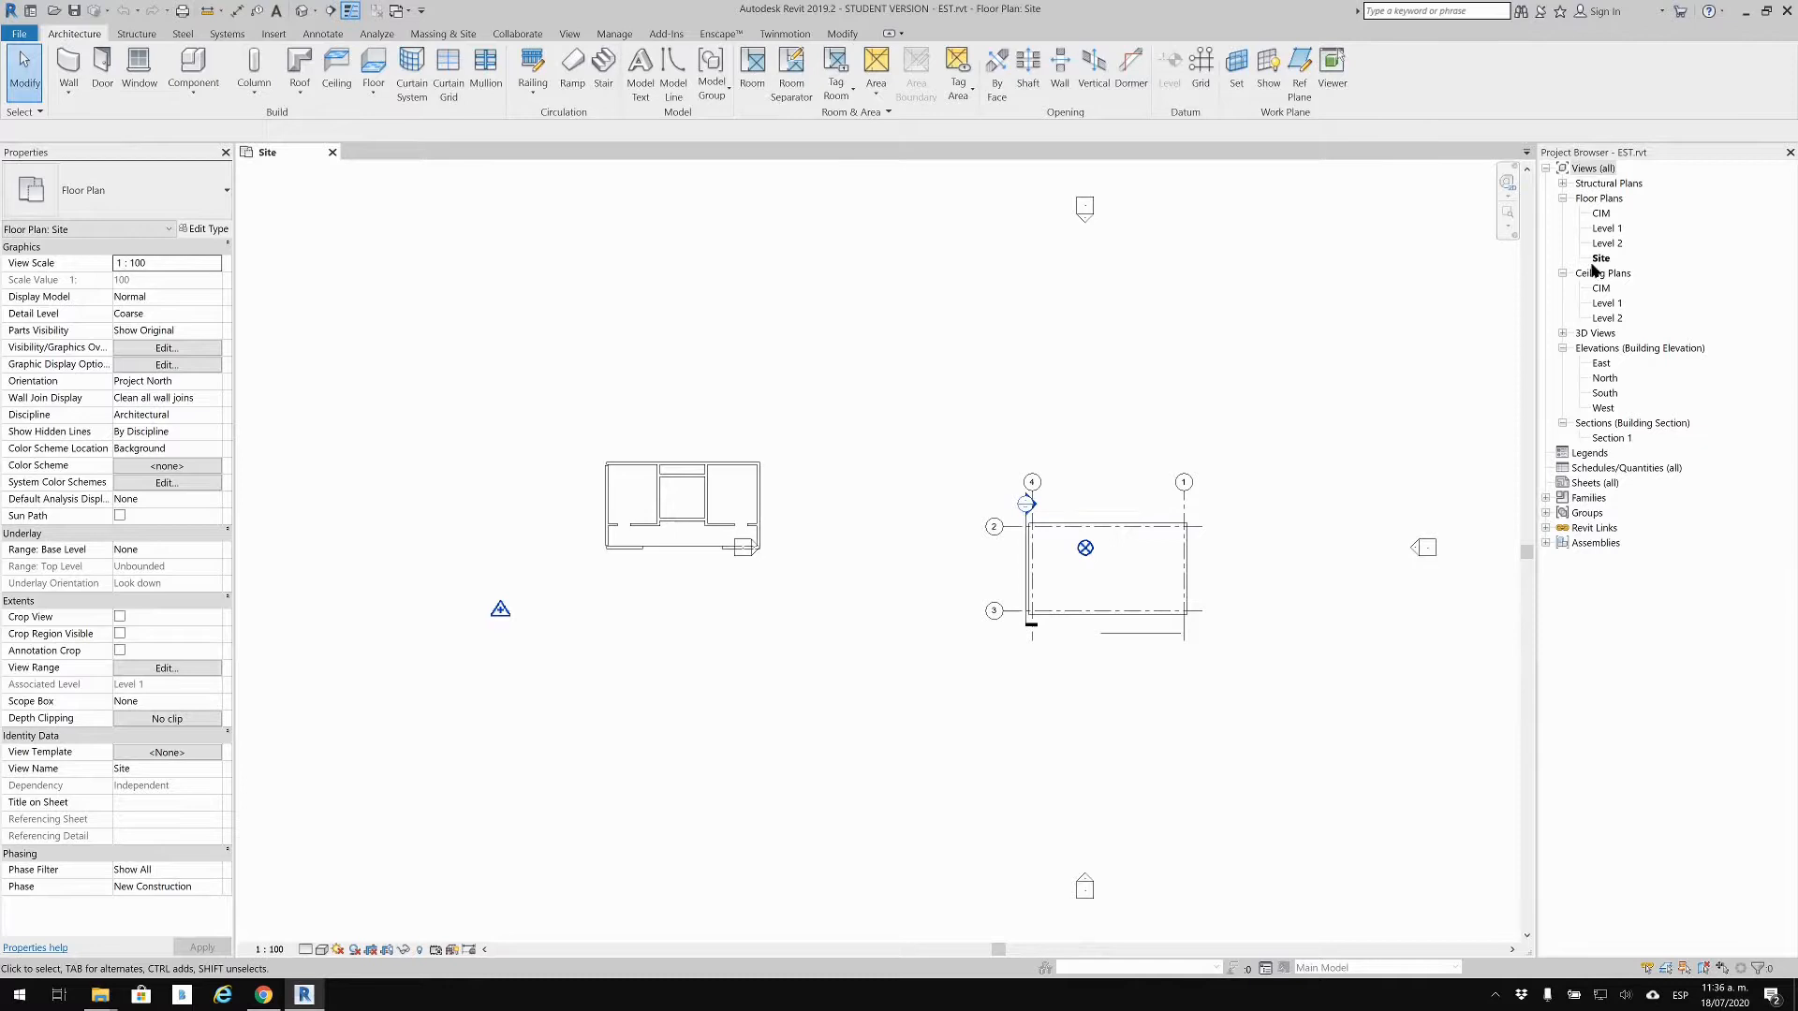
left_click(501, 609)
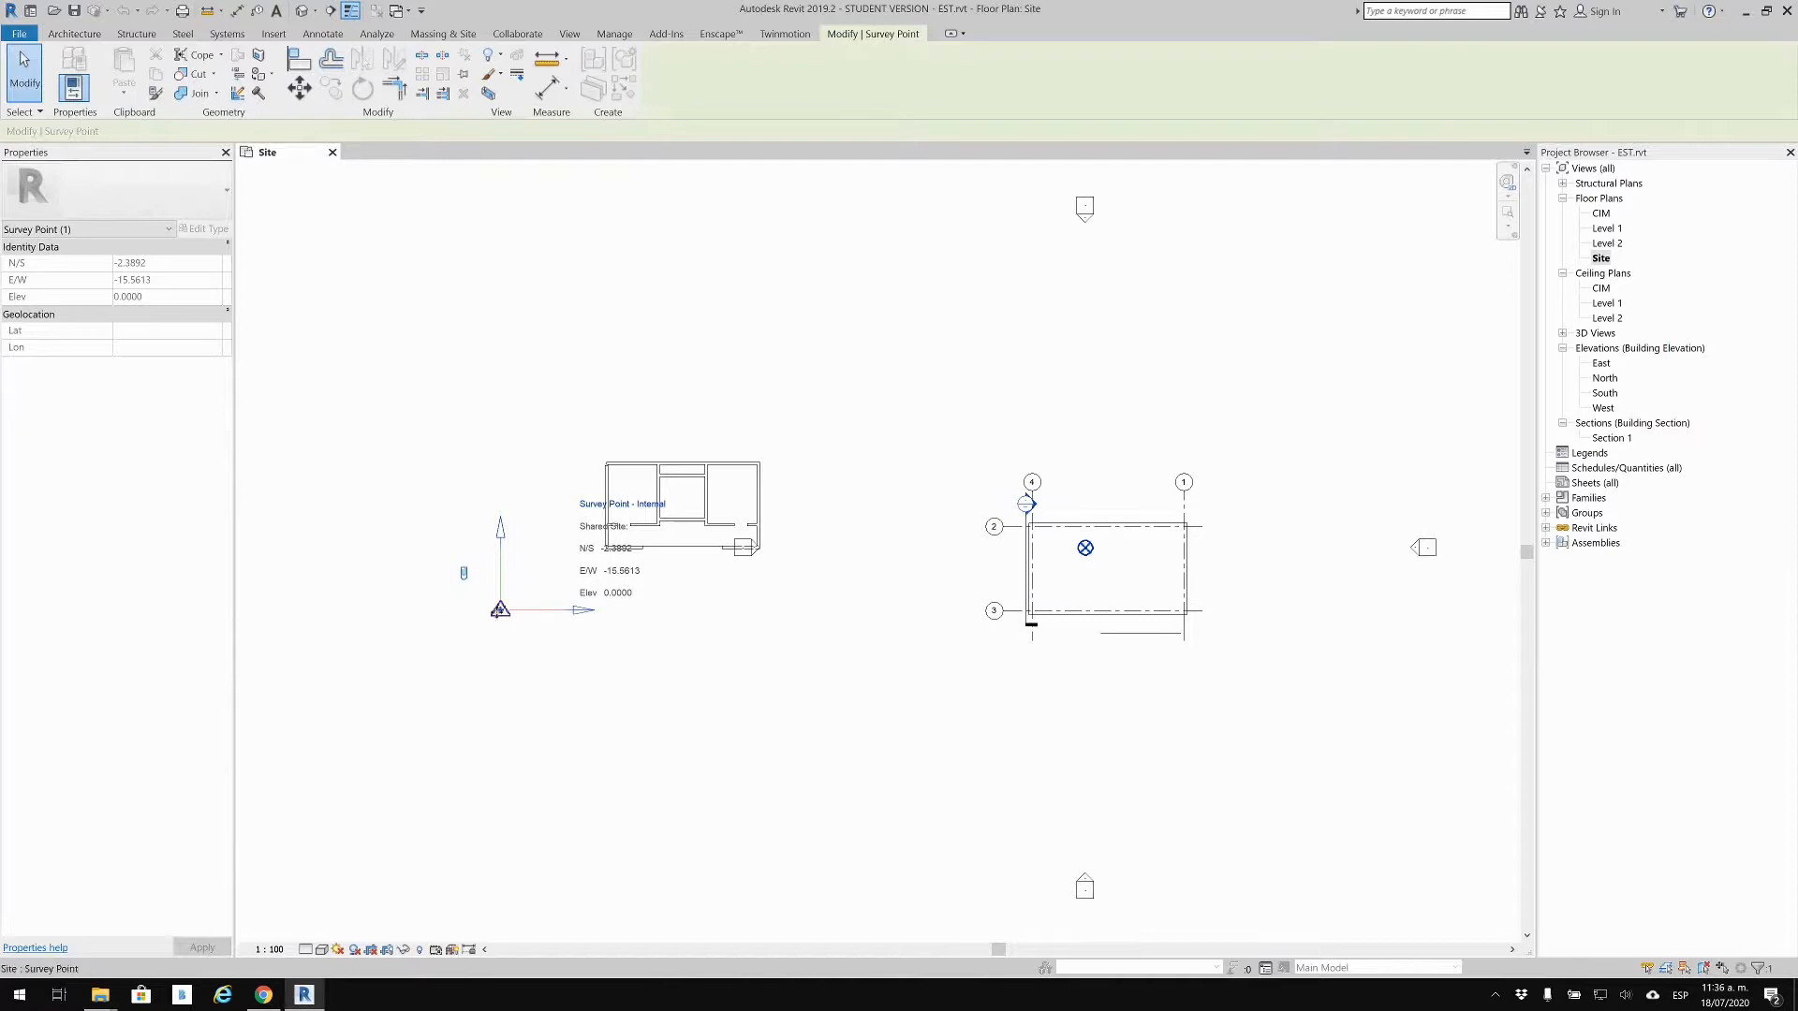
left_click_drag(499, 615, 513, 823)
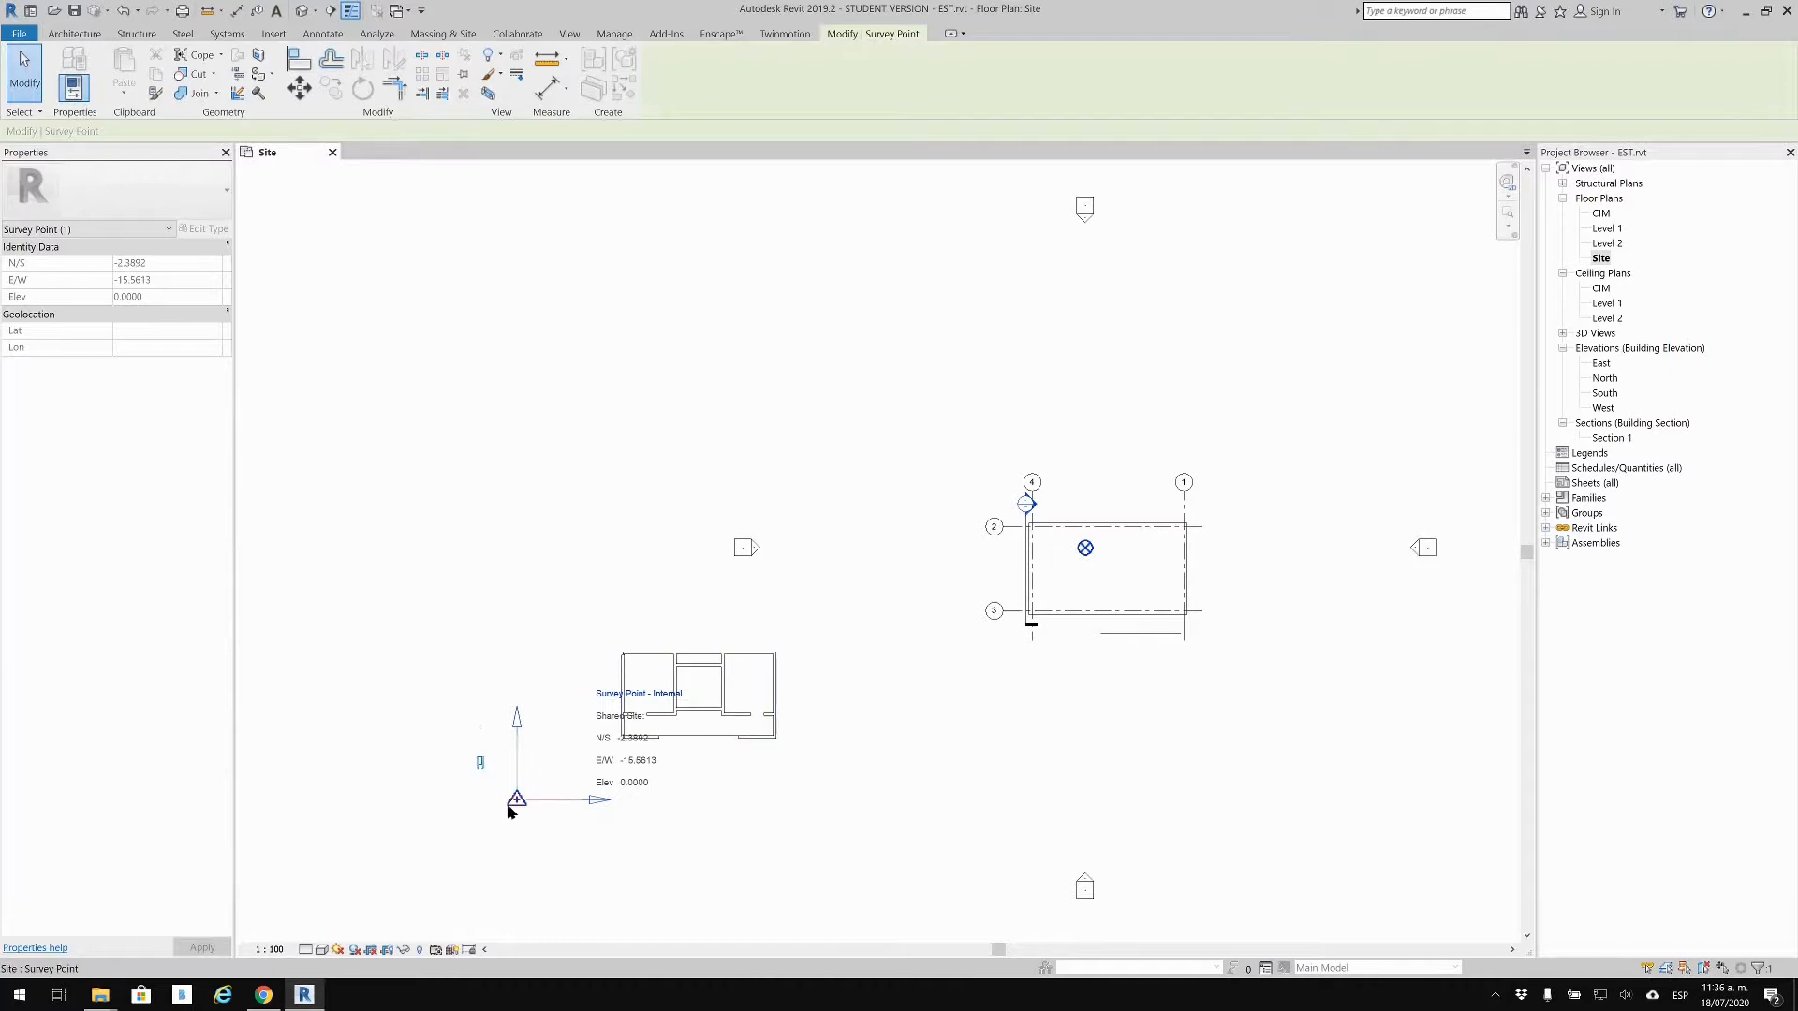
left_click_drag(516, 799, 453, 534)
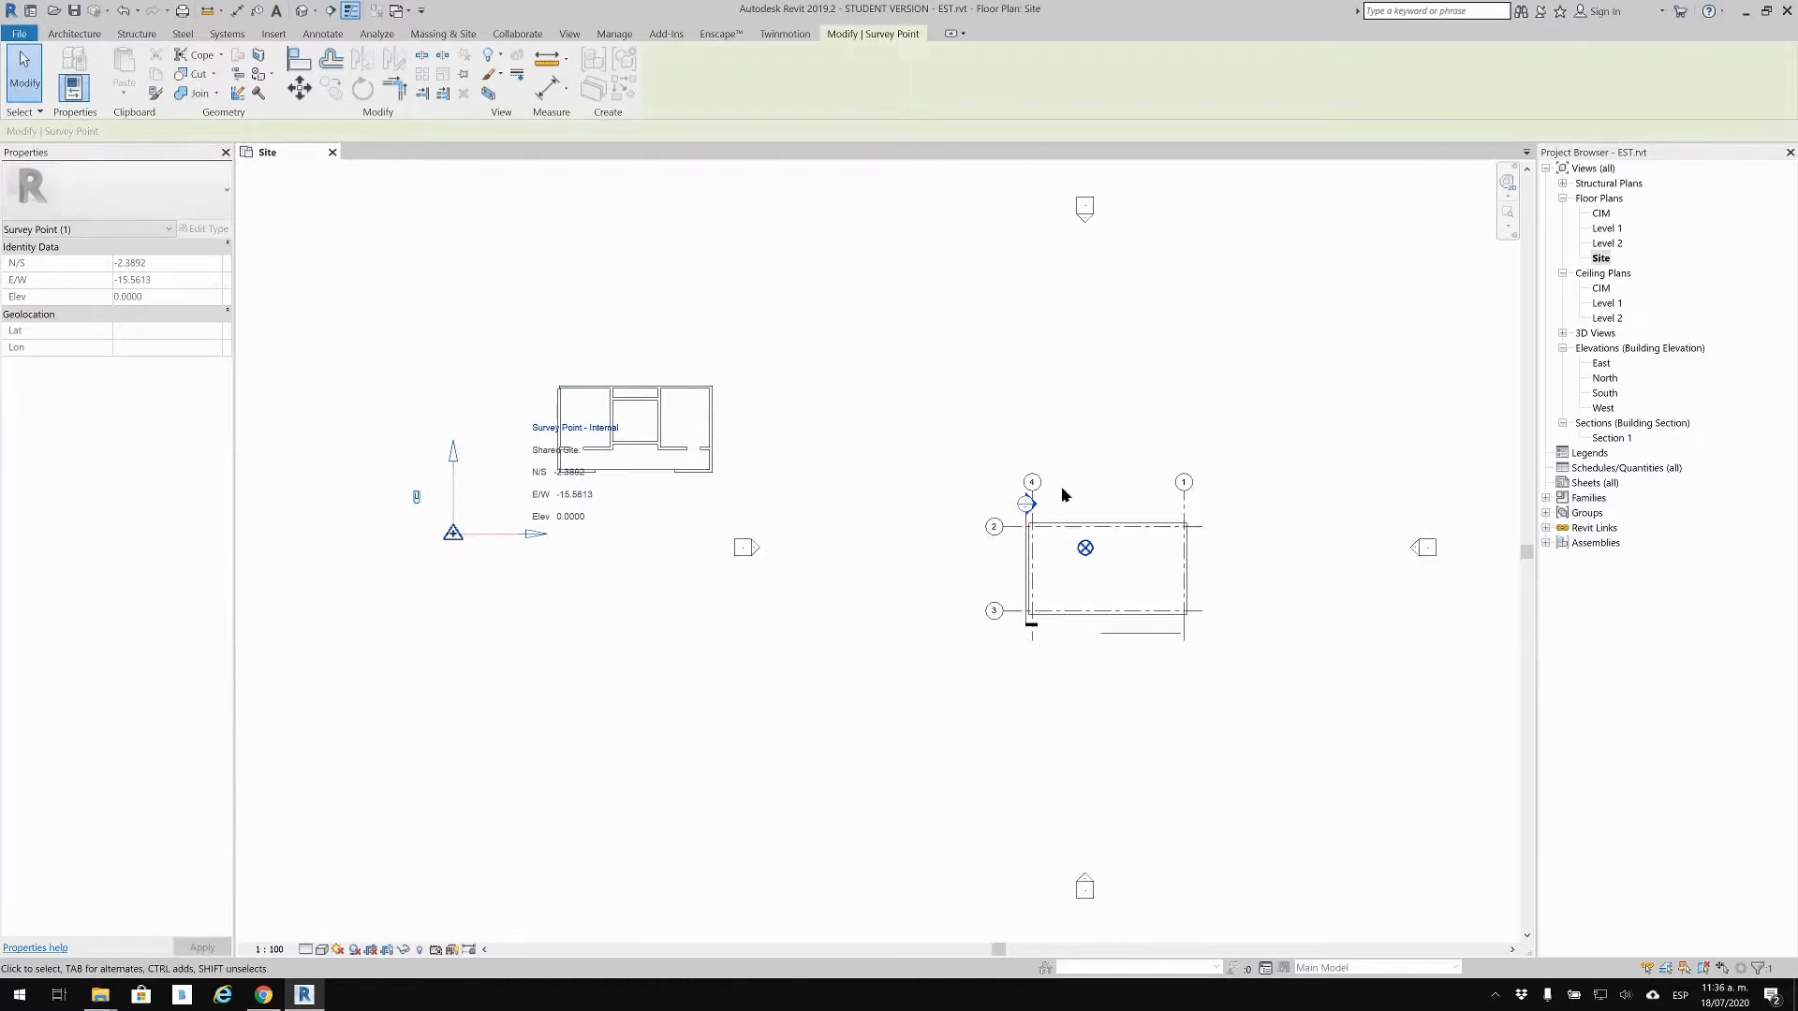
Step: Move the survey point with the linked ARQ outline further down-left, then deselect it
scroll(1056, 528, "up", 2)
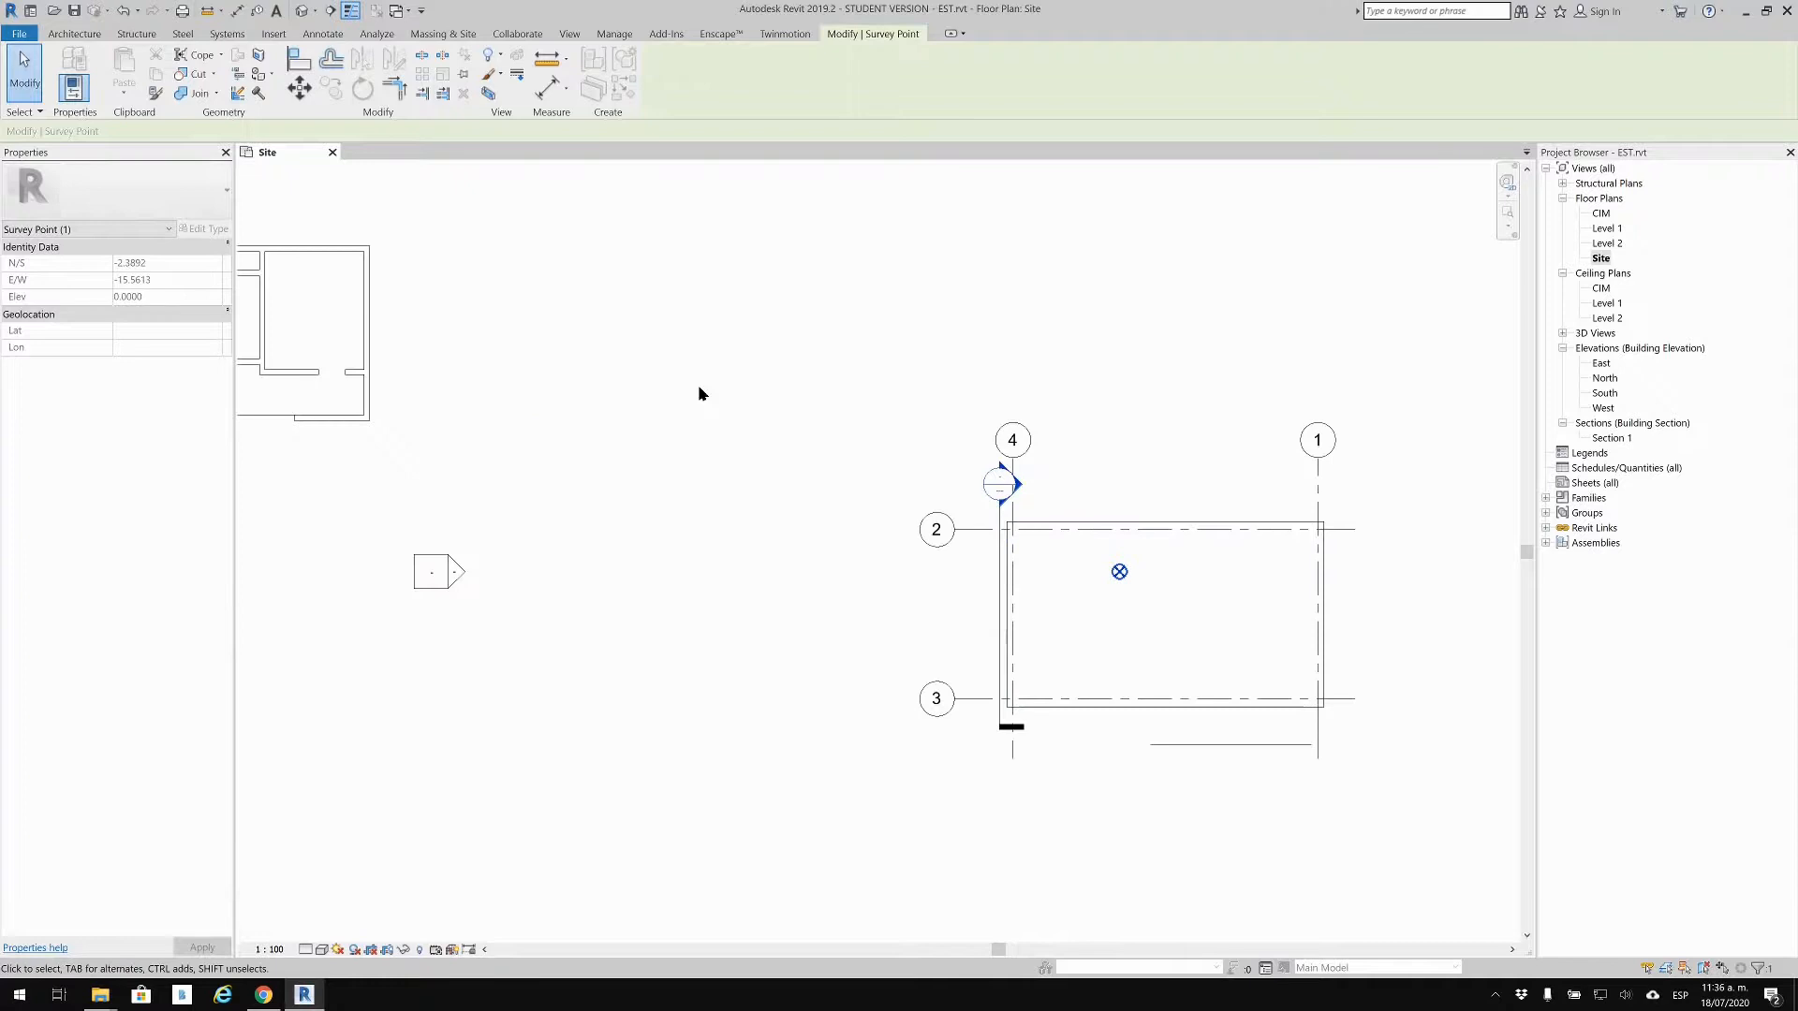
scroll(695, 473, "down", 2)
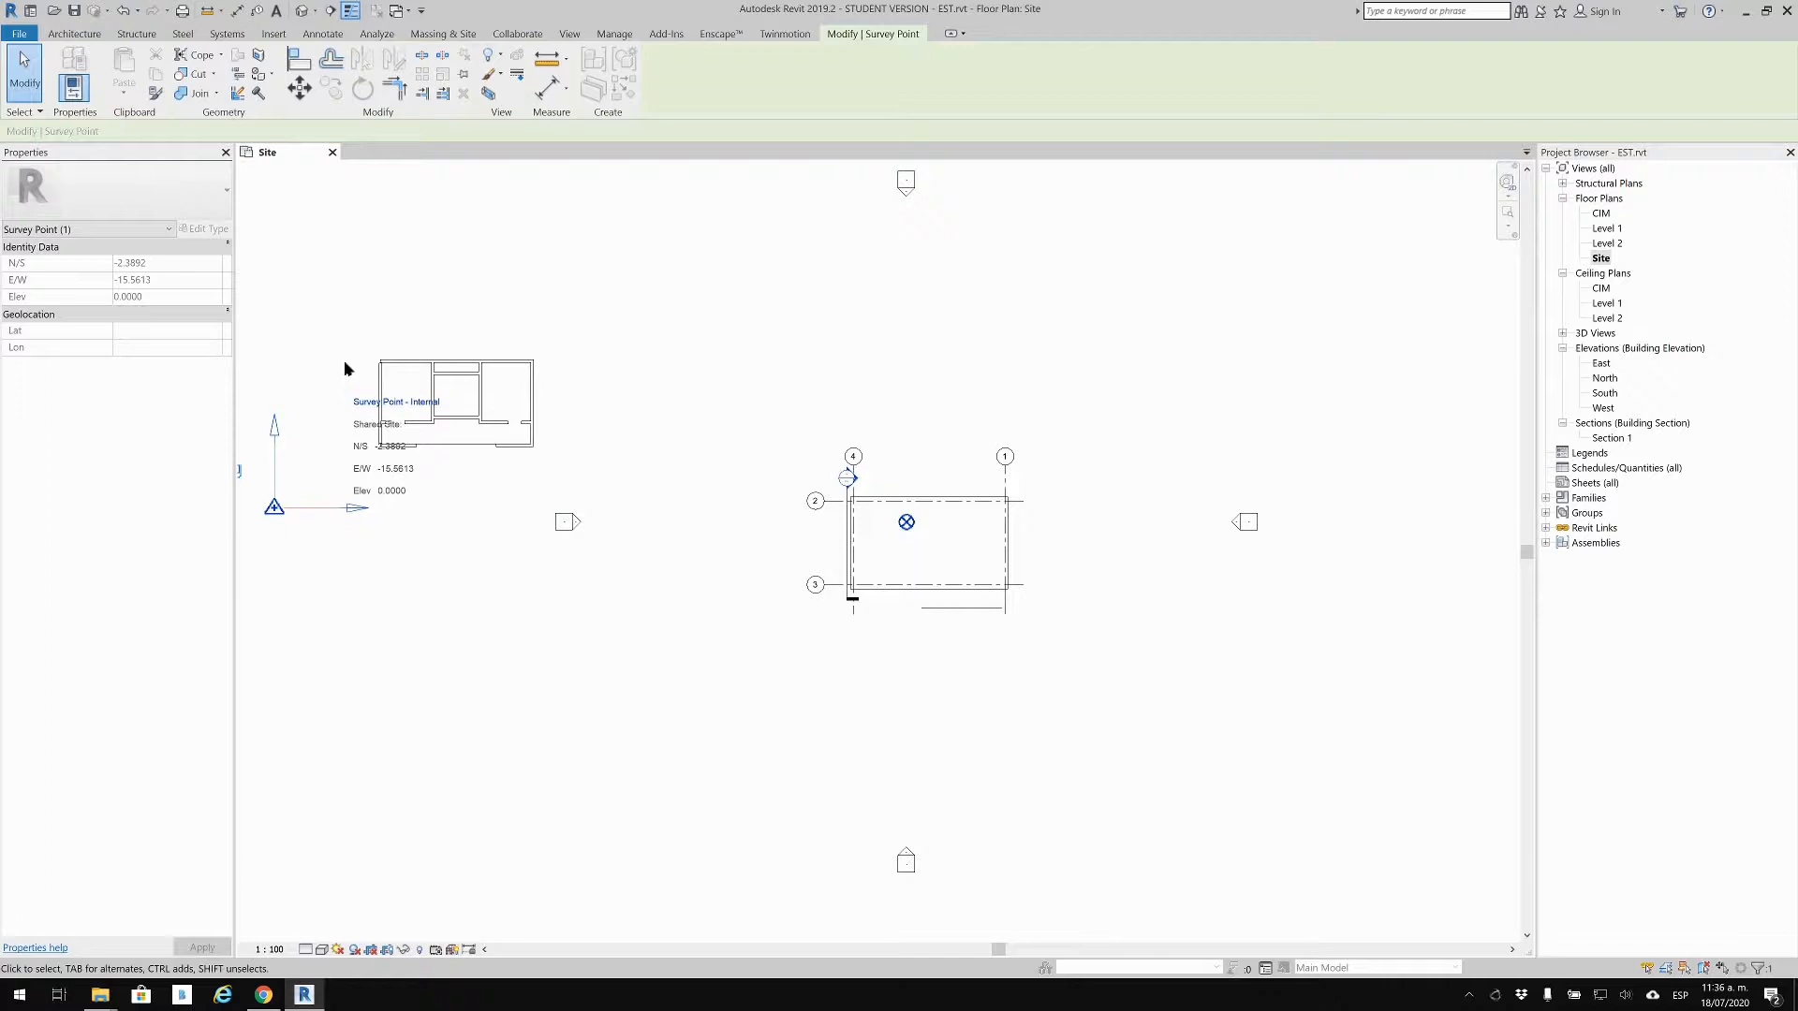
middle_click_drag(861, 429, 957, 417)
left_click_drag(371, 496, 289, 752)
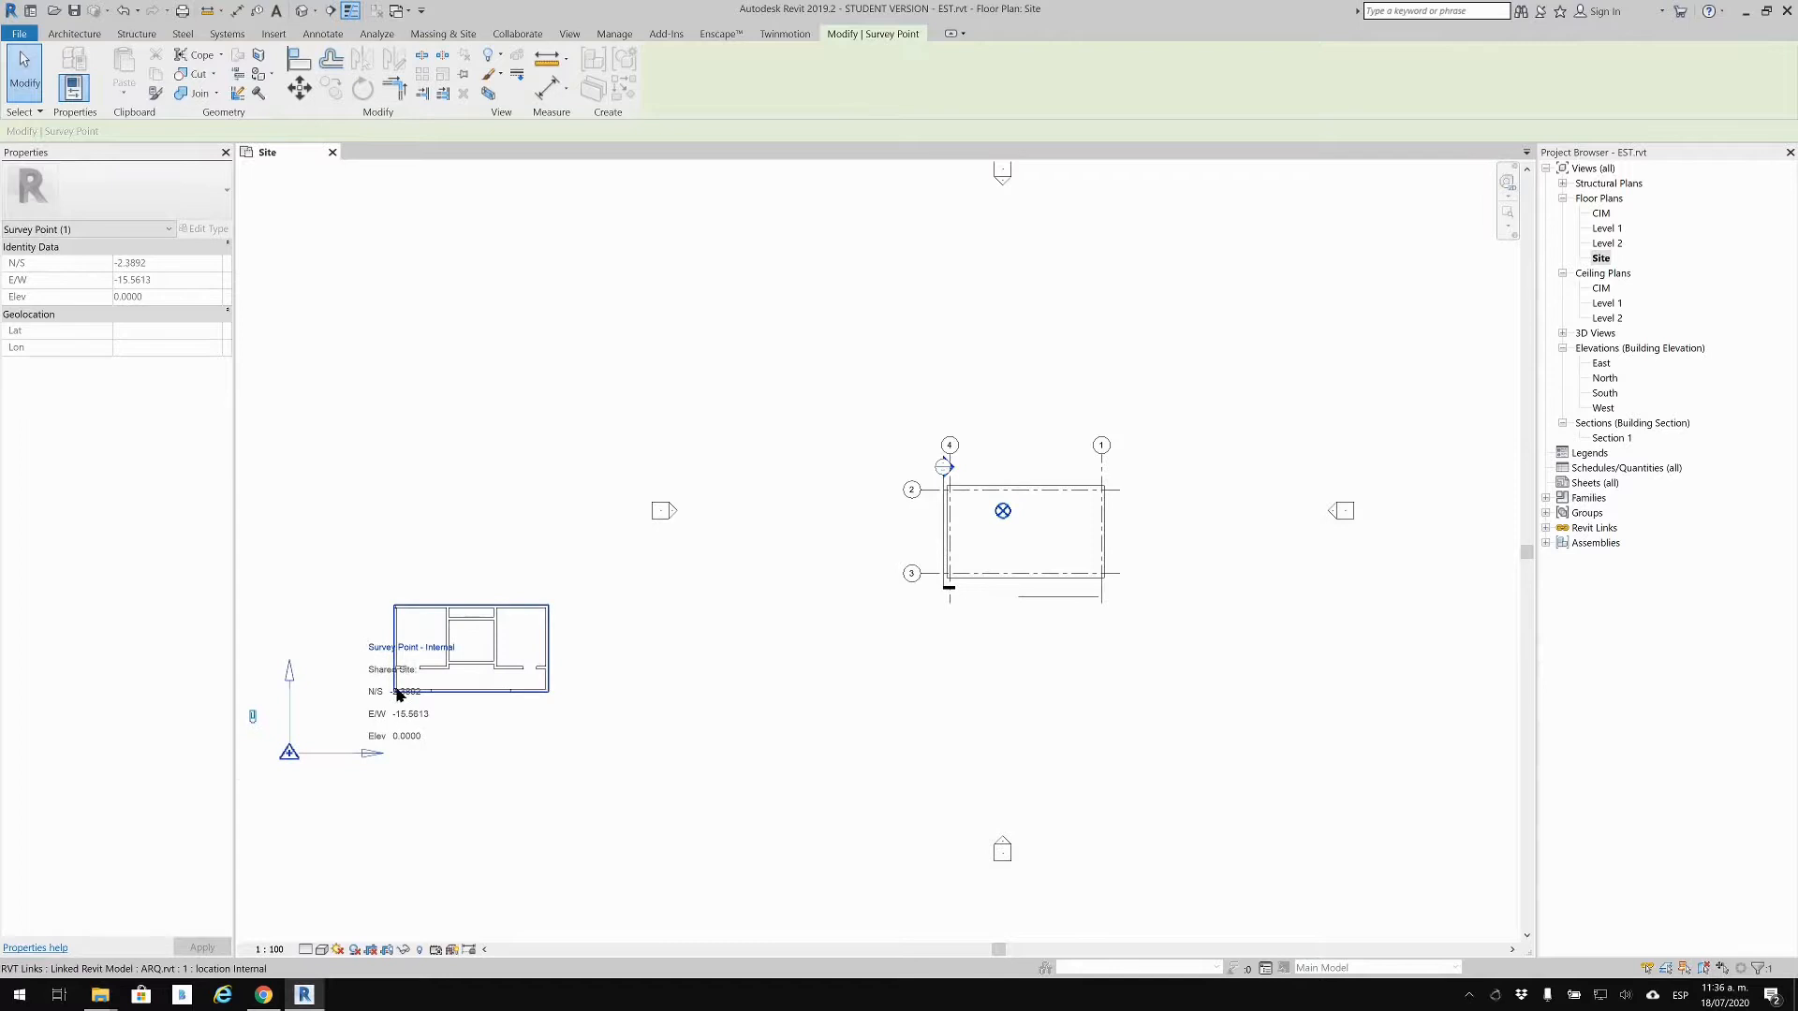
scroll(881, 571, "up", 2)
scroll(868, 573, "down", 1)
left_click(750, 361)
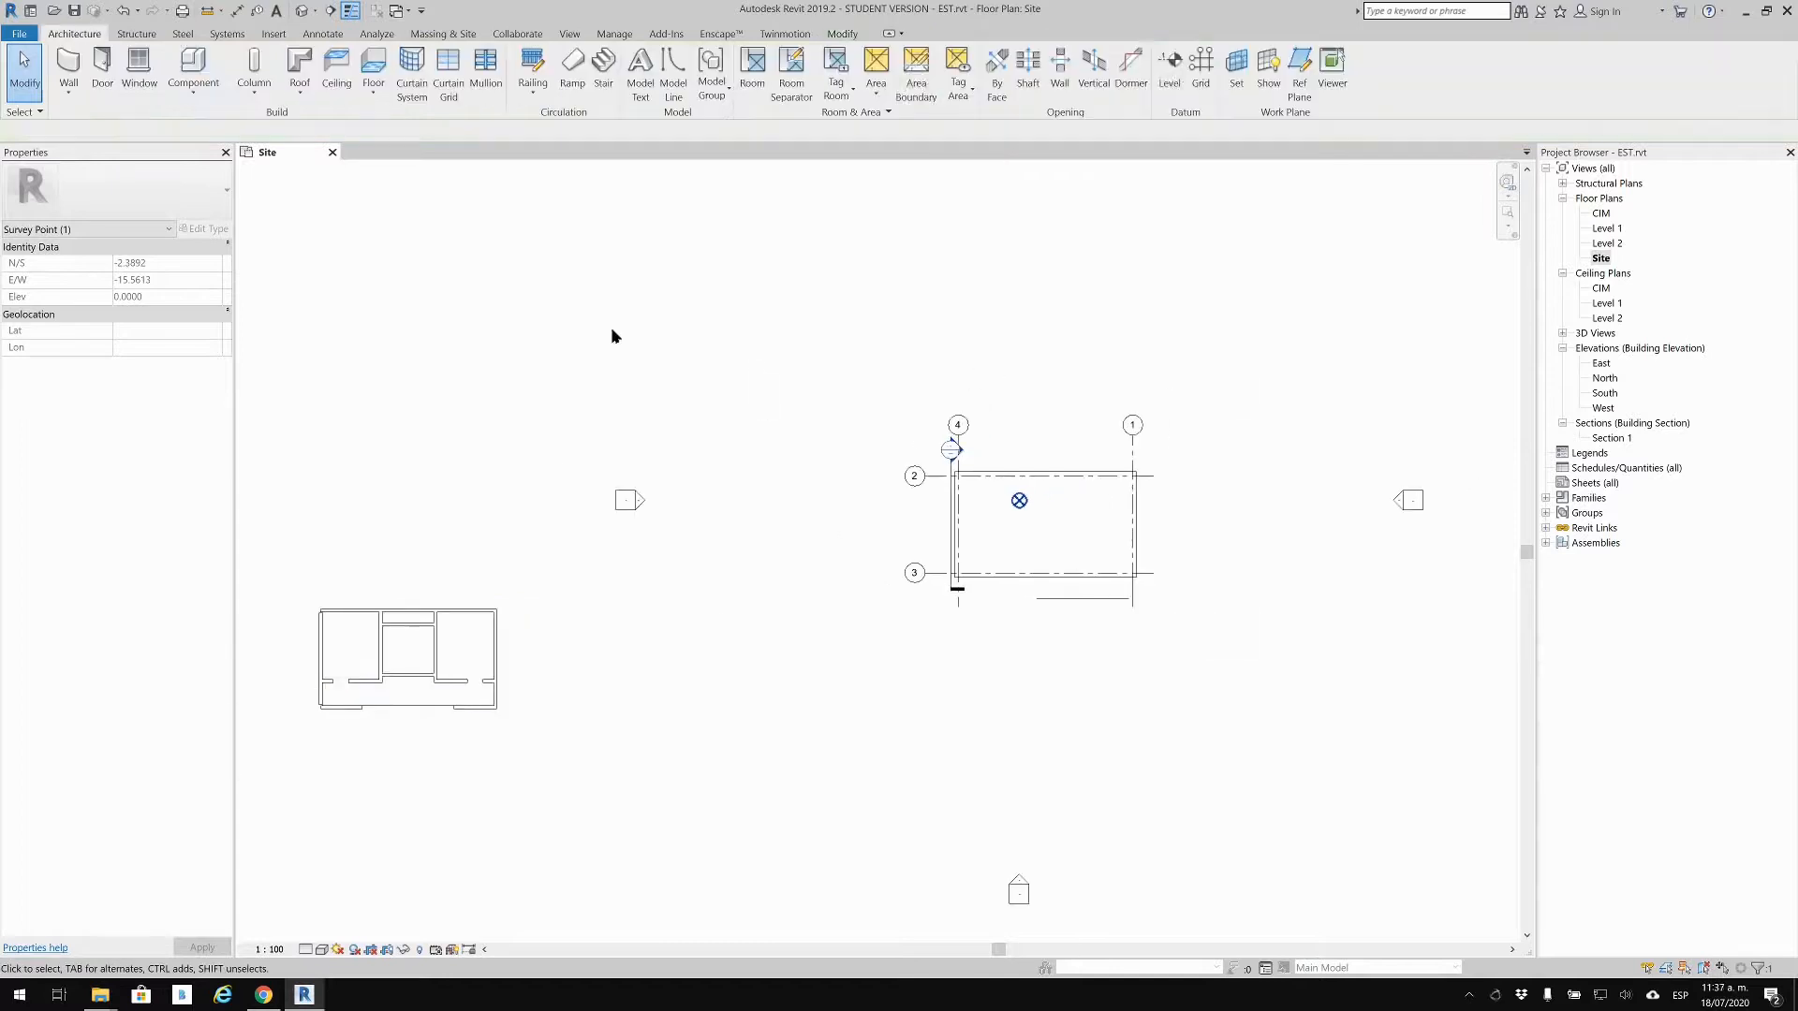
Step: Save EST.rvt and close its Site plan view
left_click(79, 15)
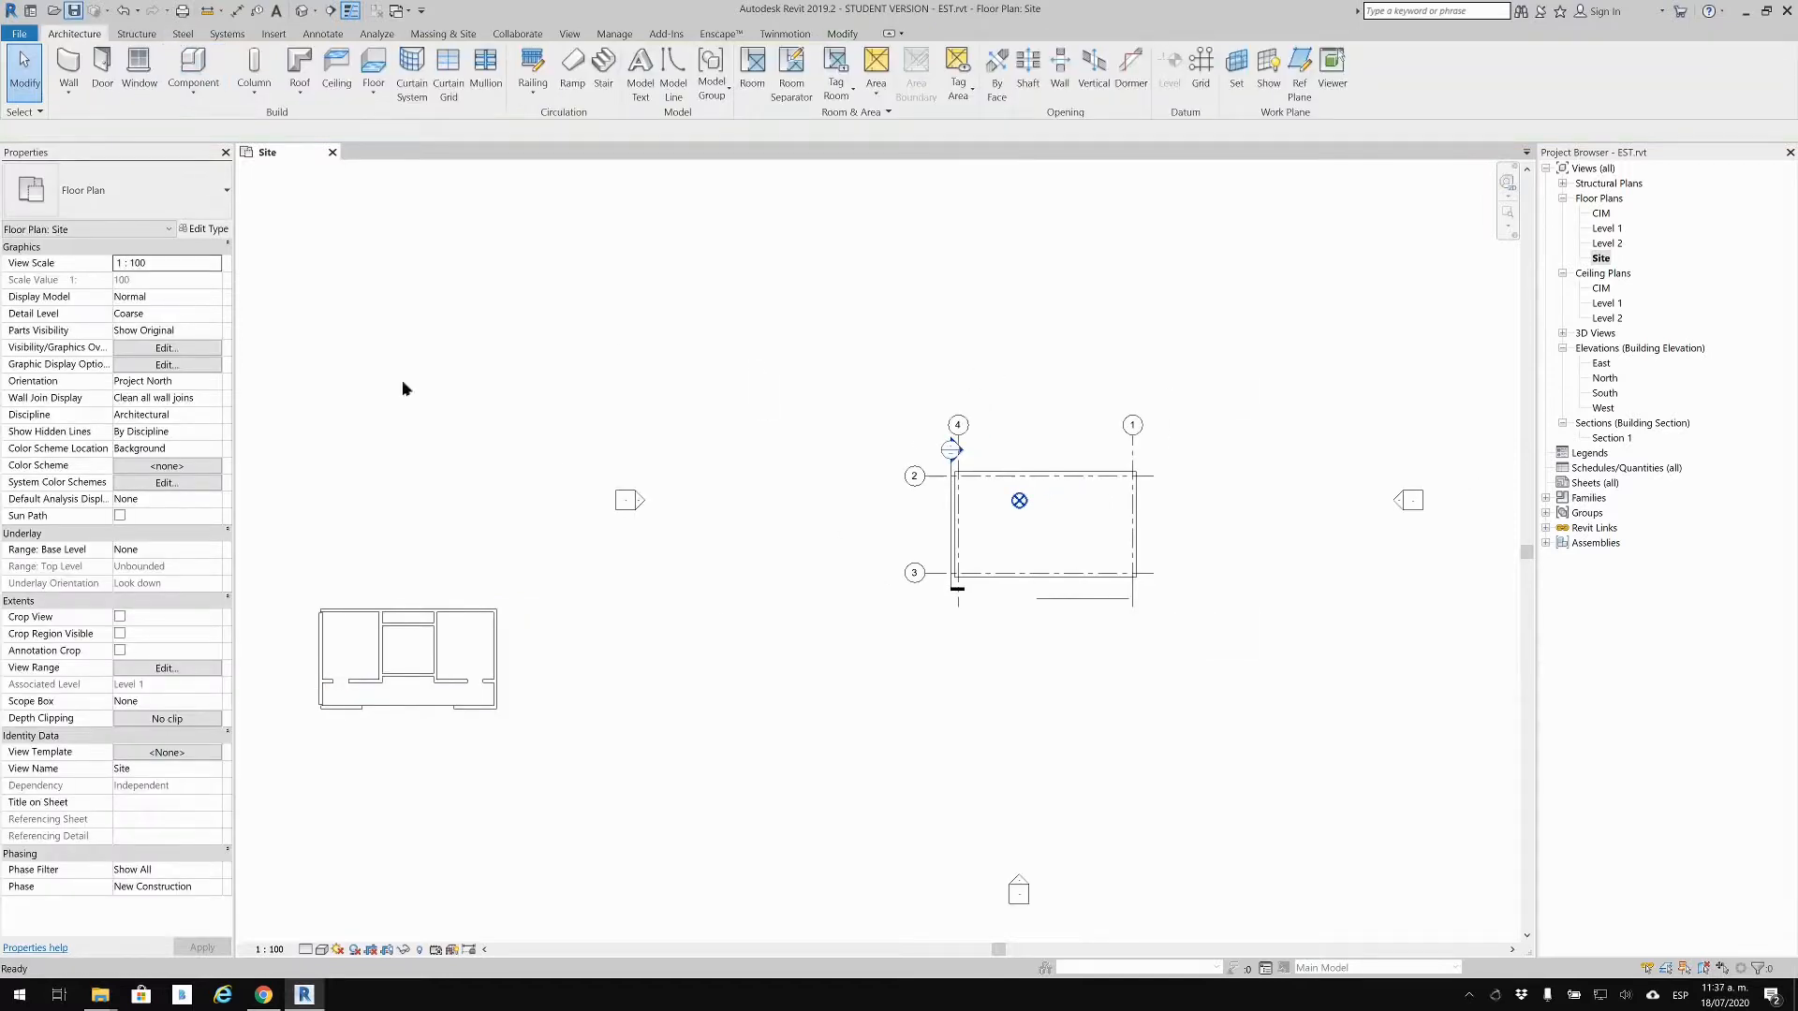
left_click(331, 154)
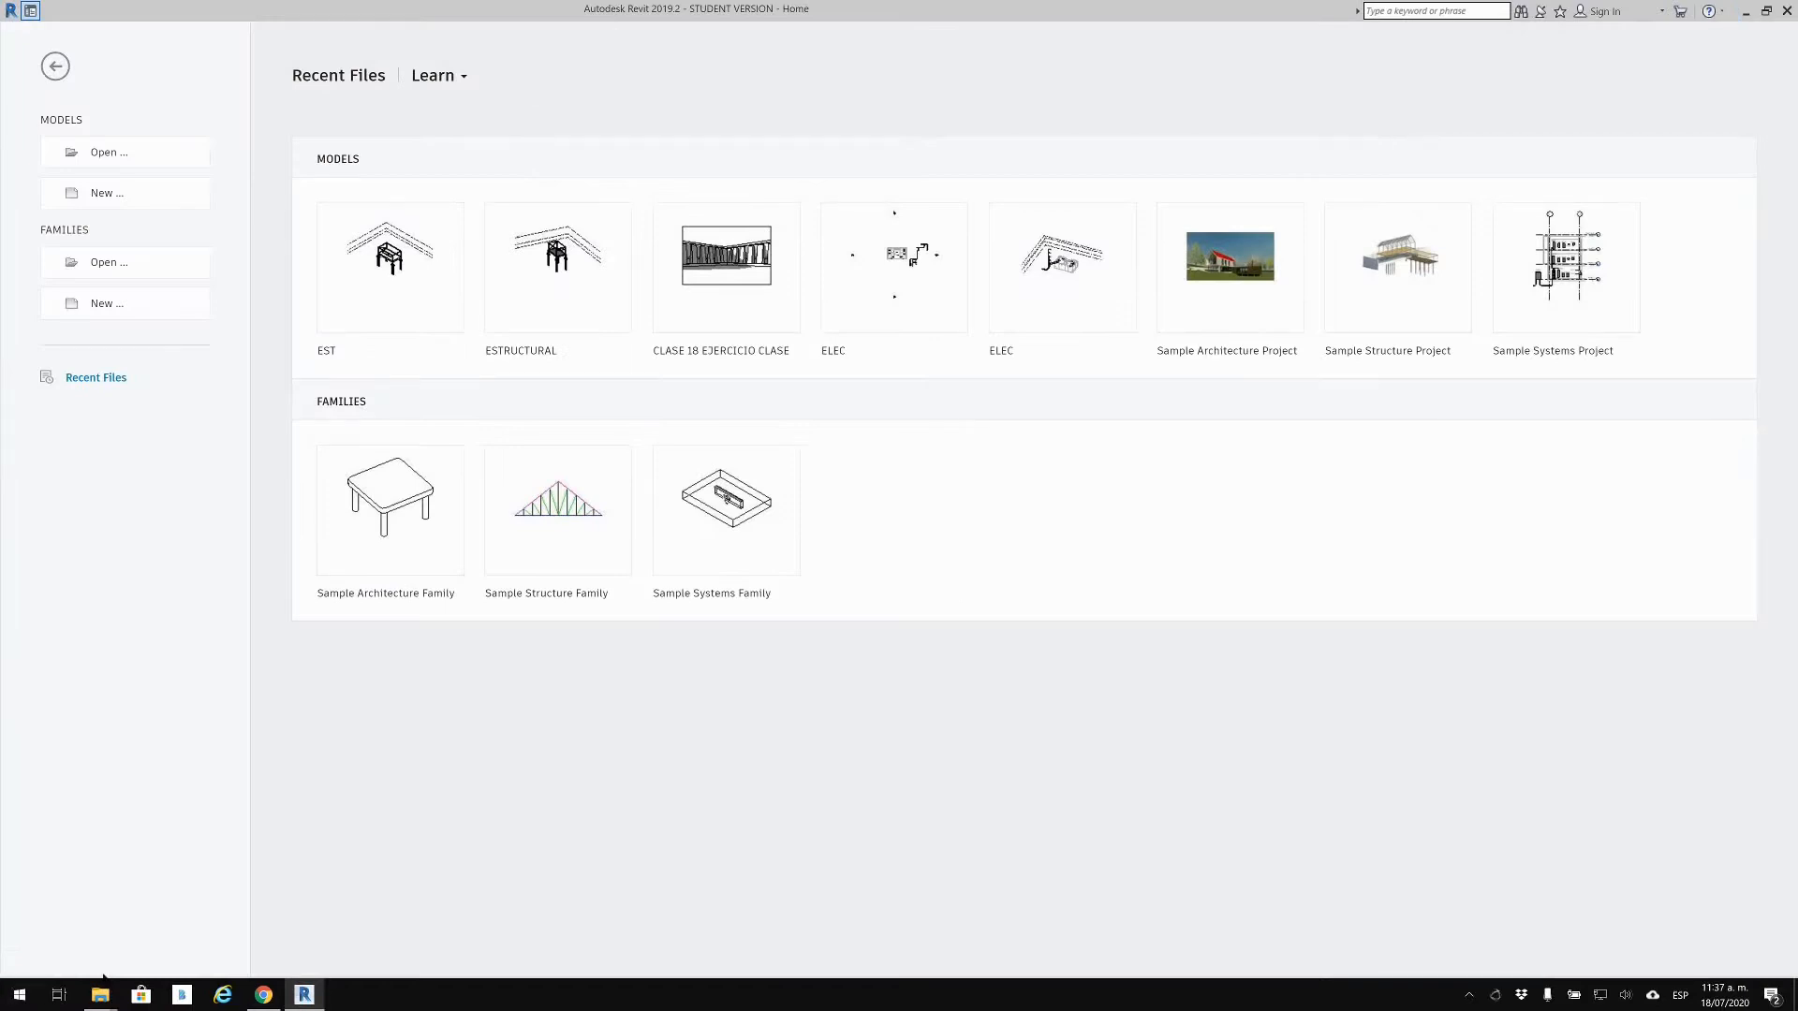
mouse_move(100, 994)
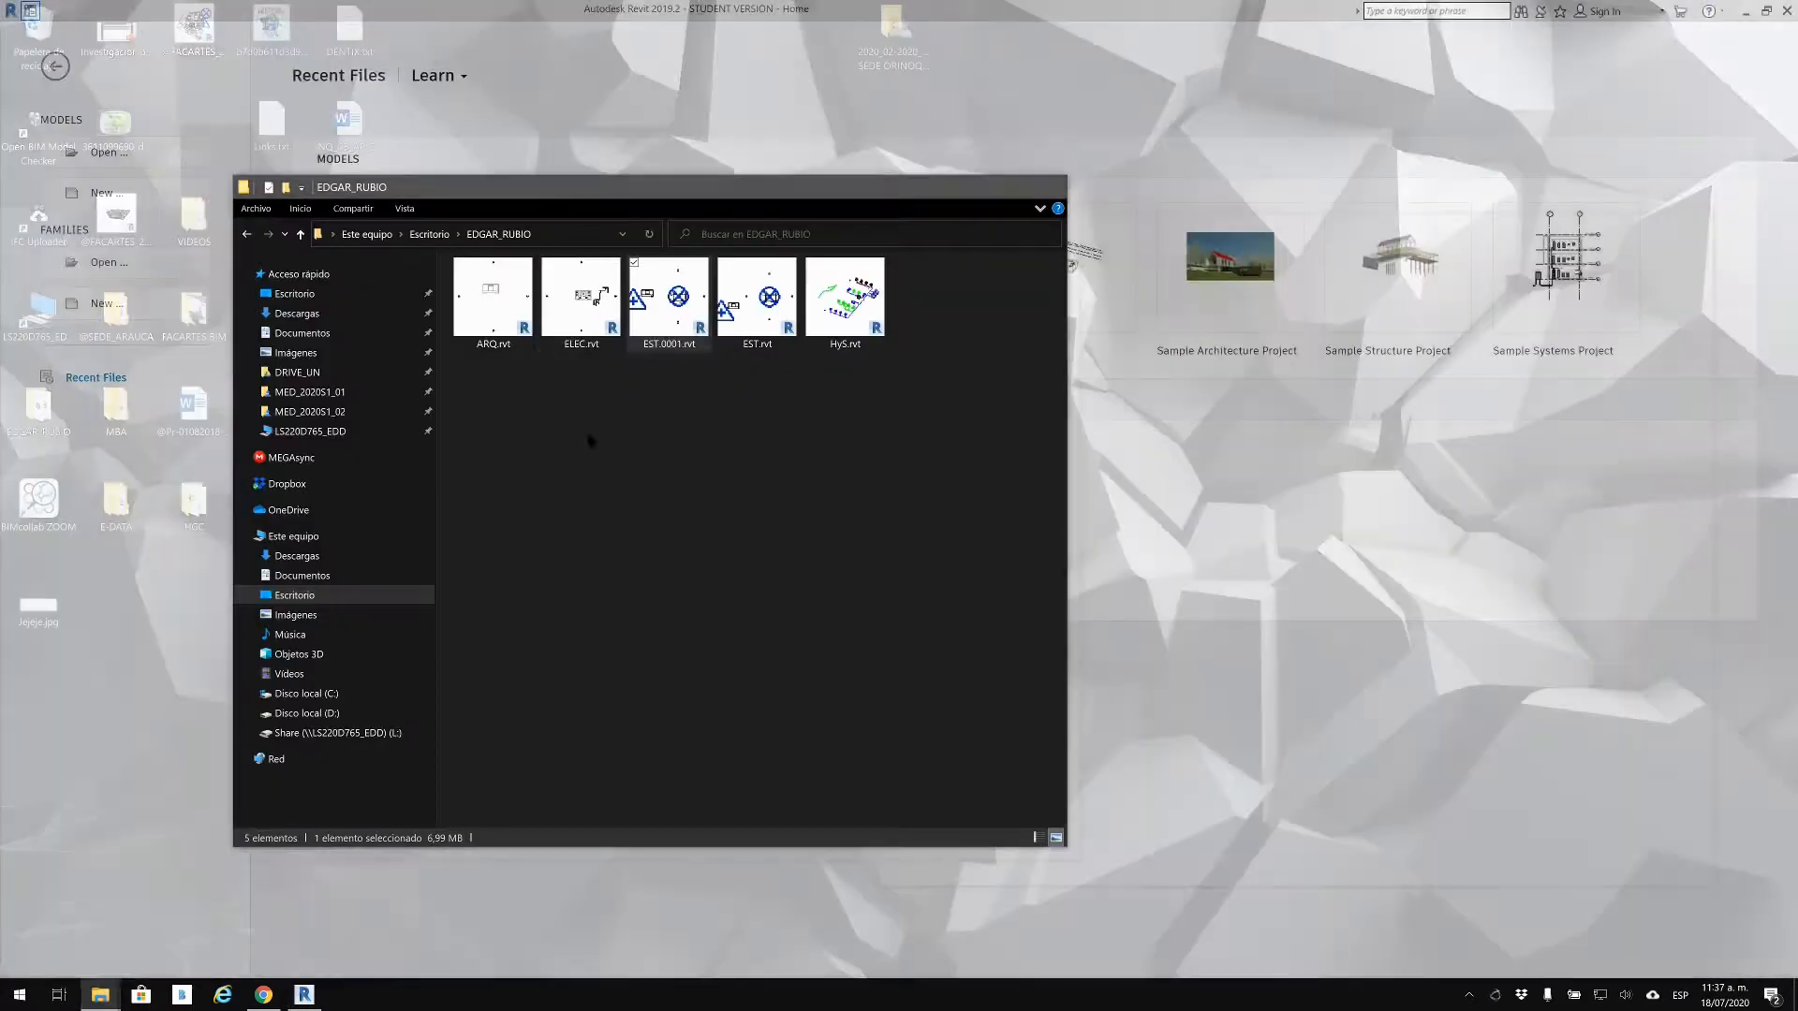
left_click(61, 922)
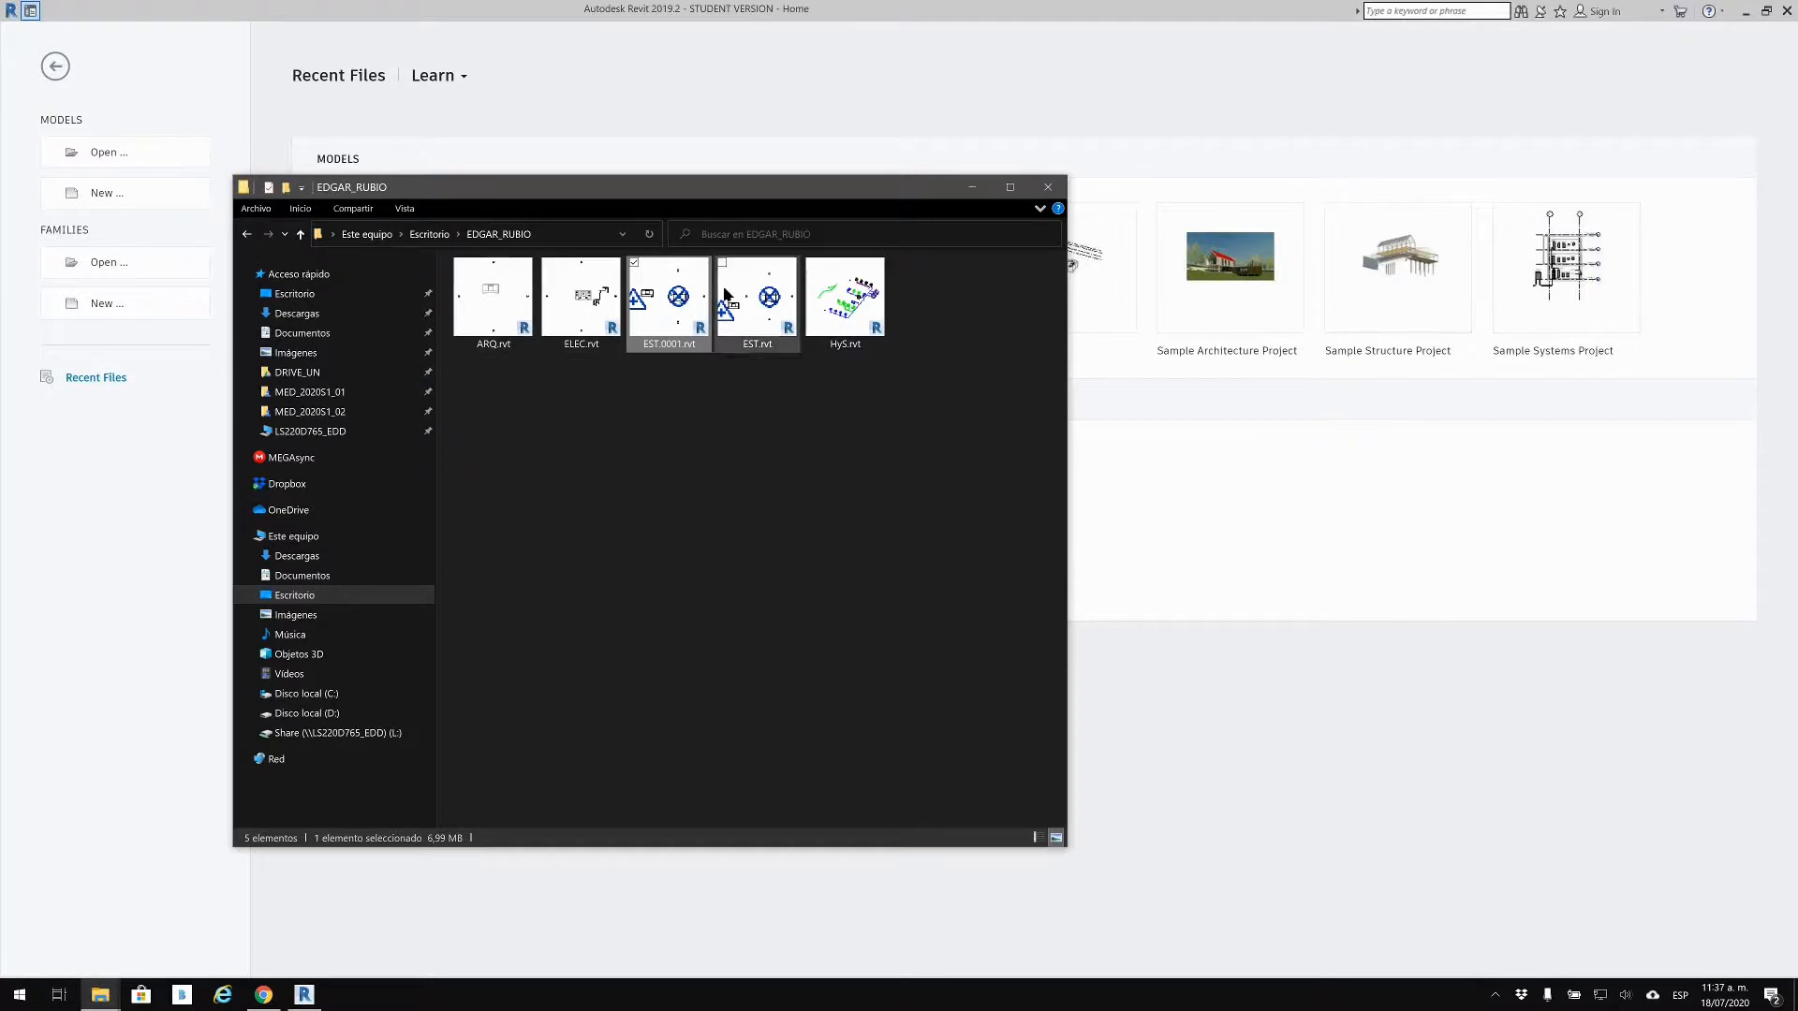
left_click_drag(763, 187, 1238, 201)
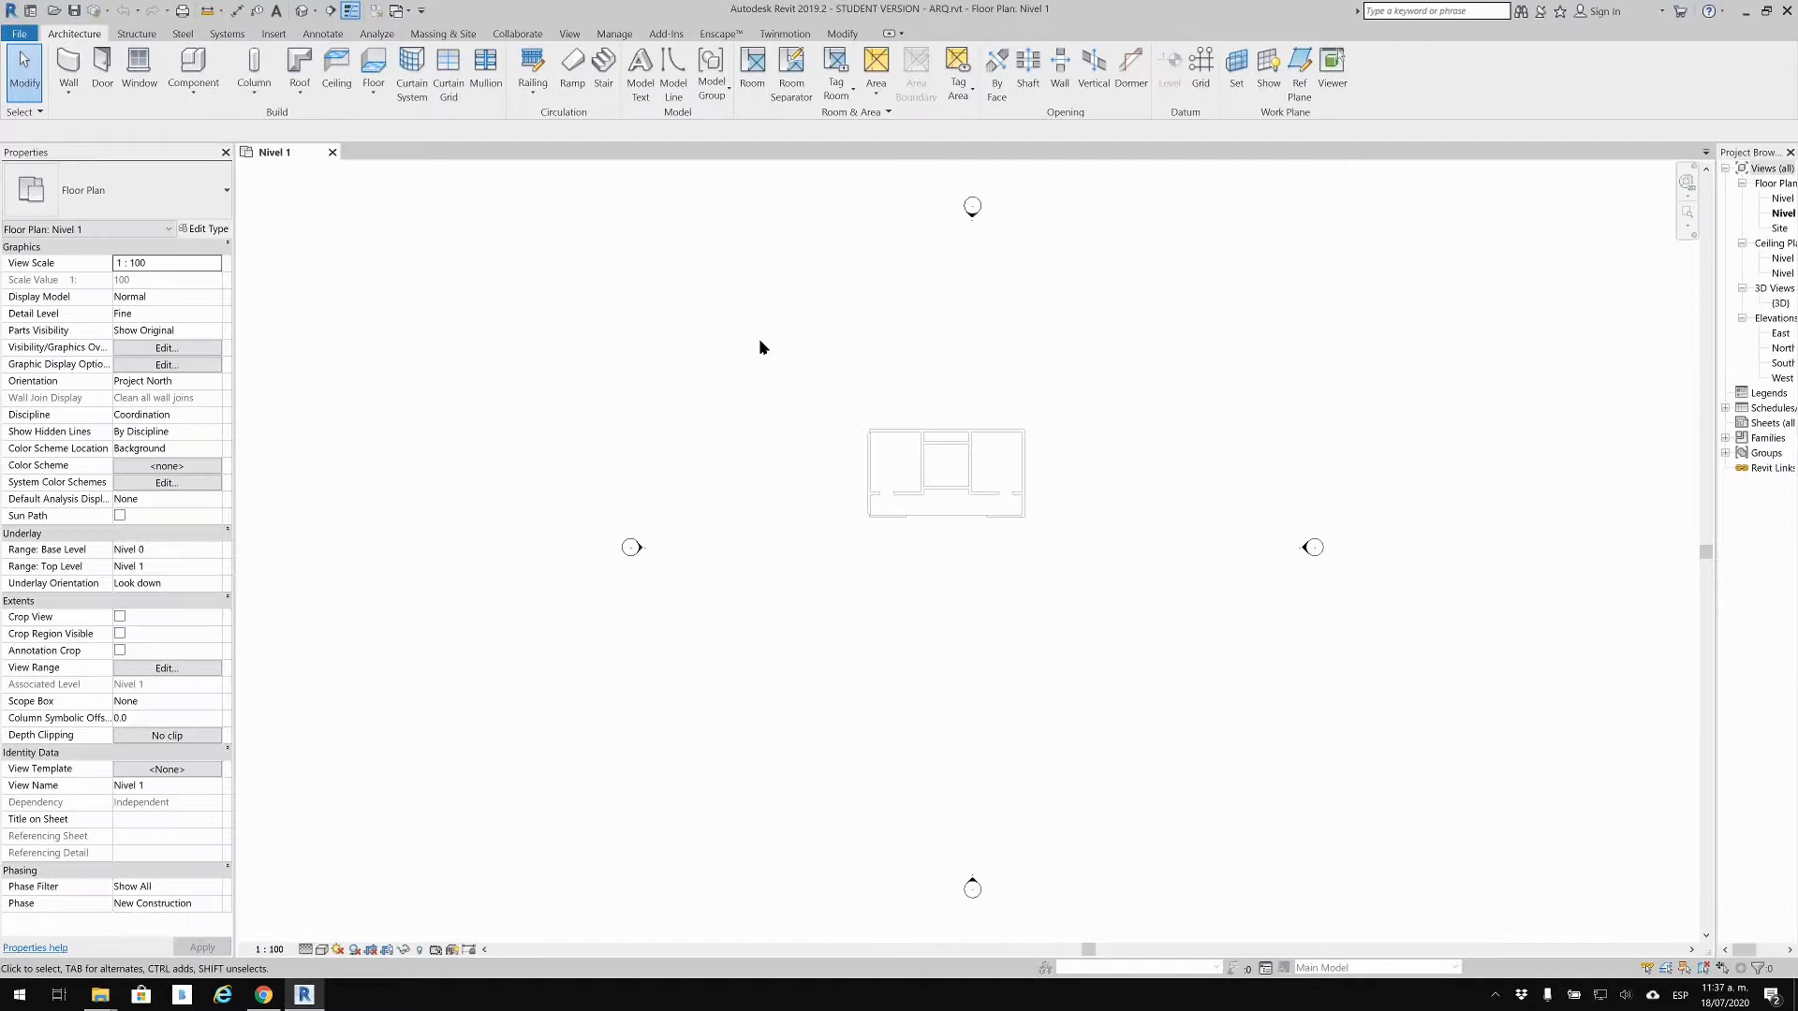
Step: Widen the Project Browser, open ARQ's default 3D view and show the Insert commands
middle_click_drag(1254, 532, 1034, 525)
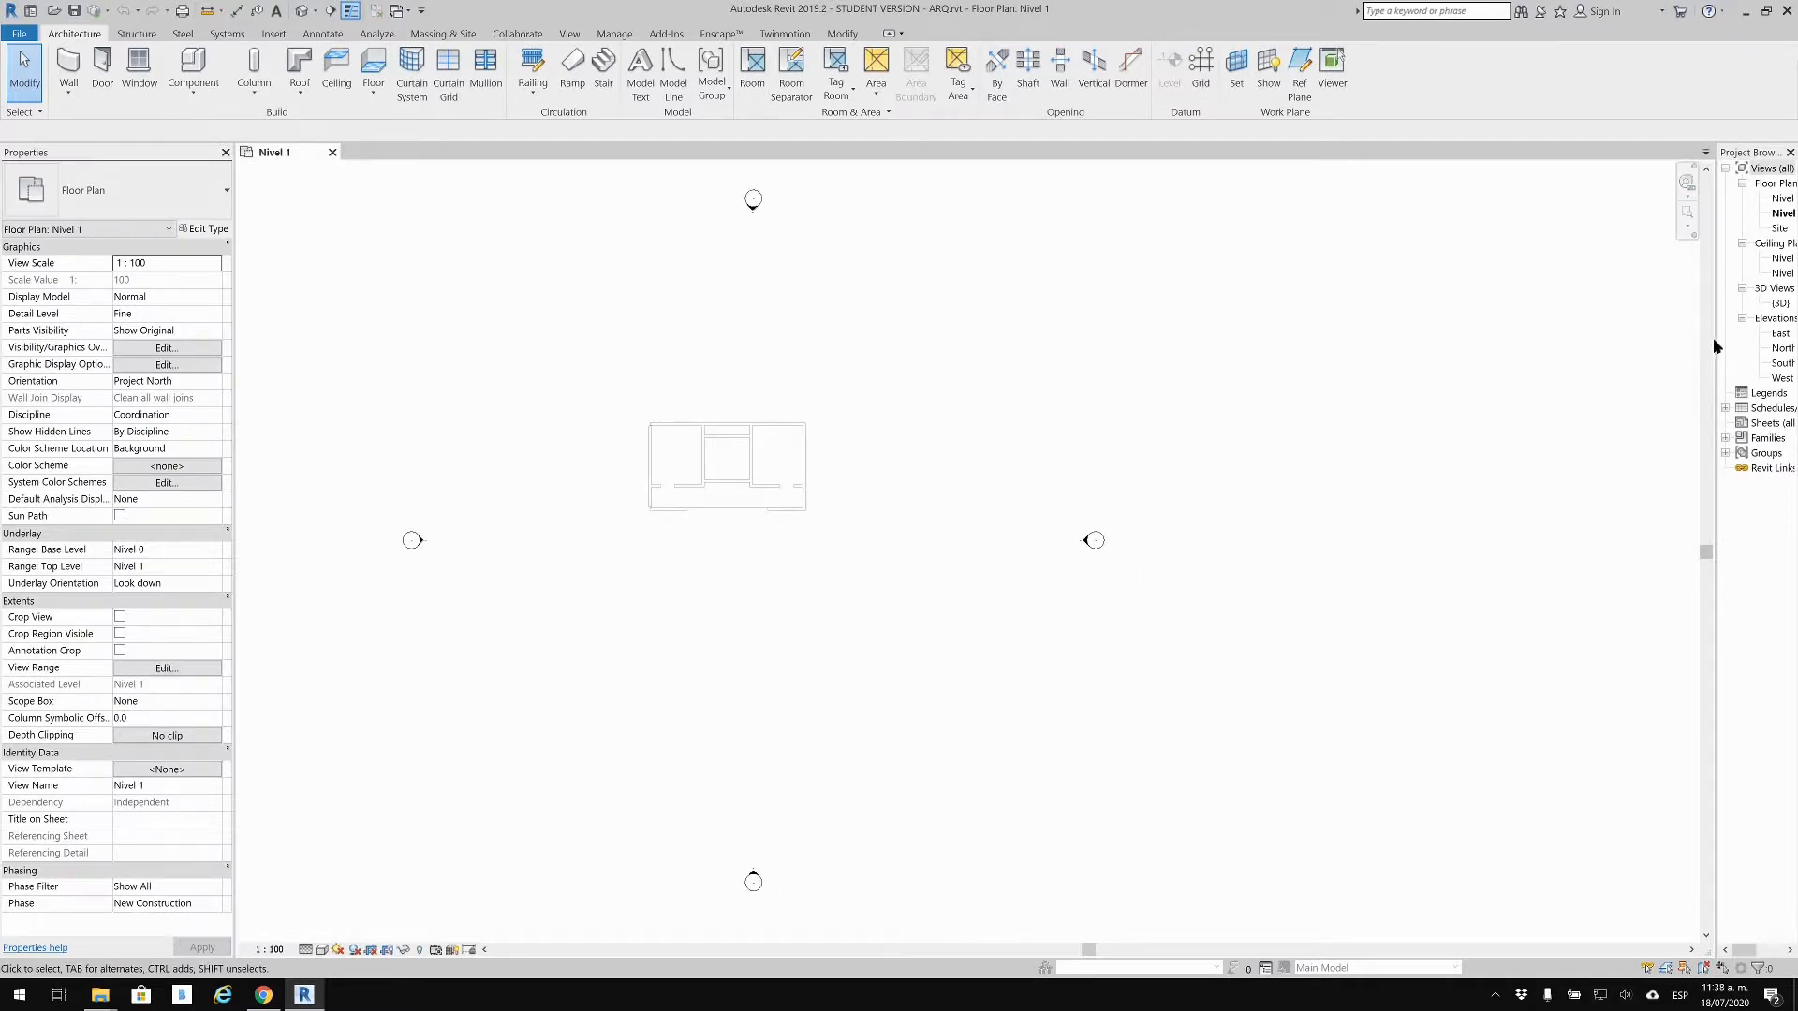
left_click_drag(1716, 349, 1550, 493)
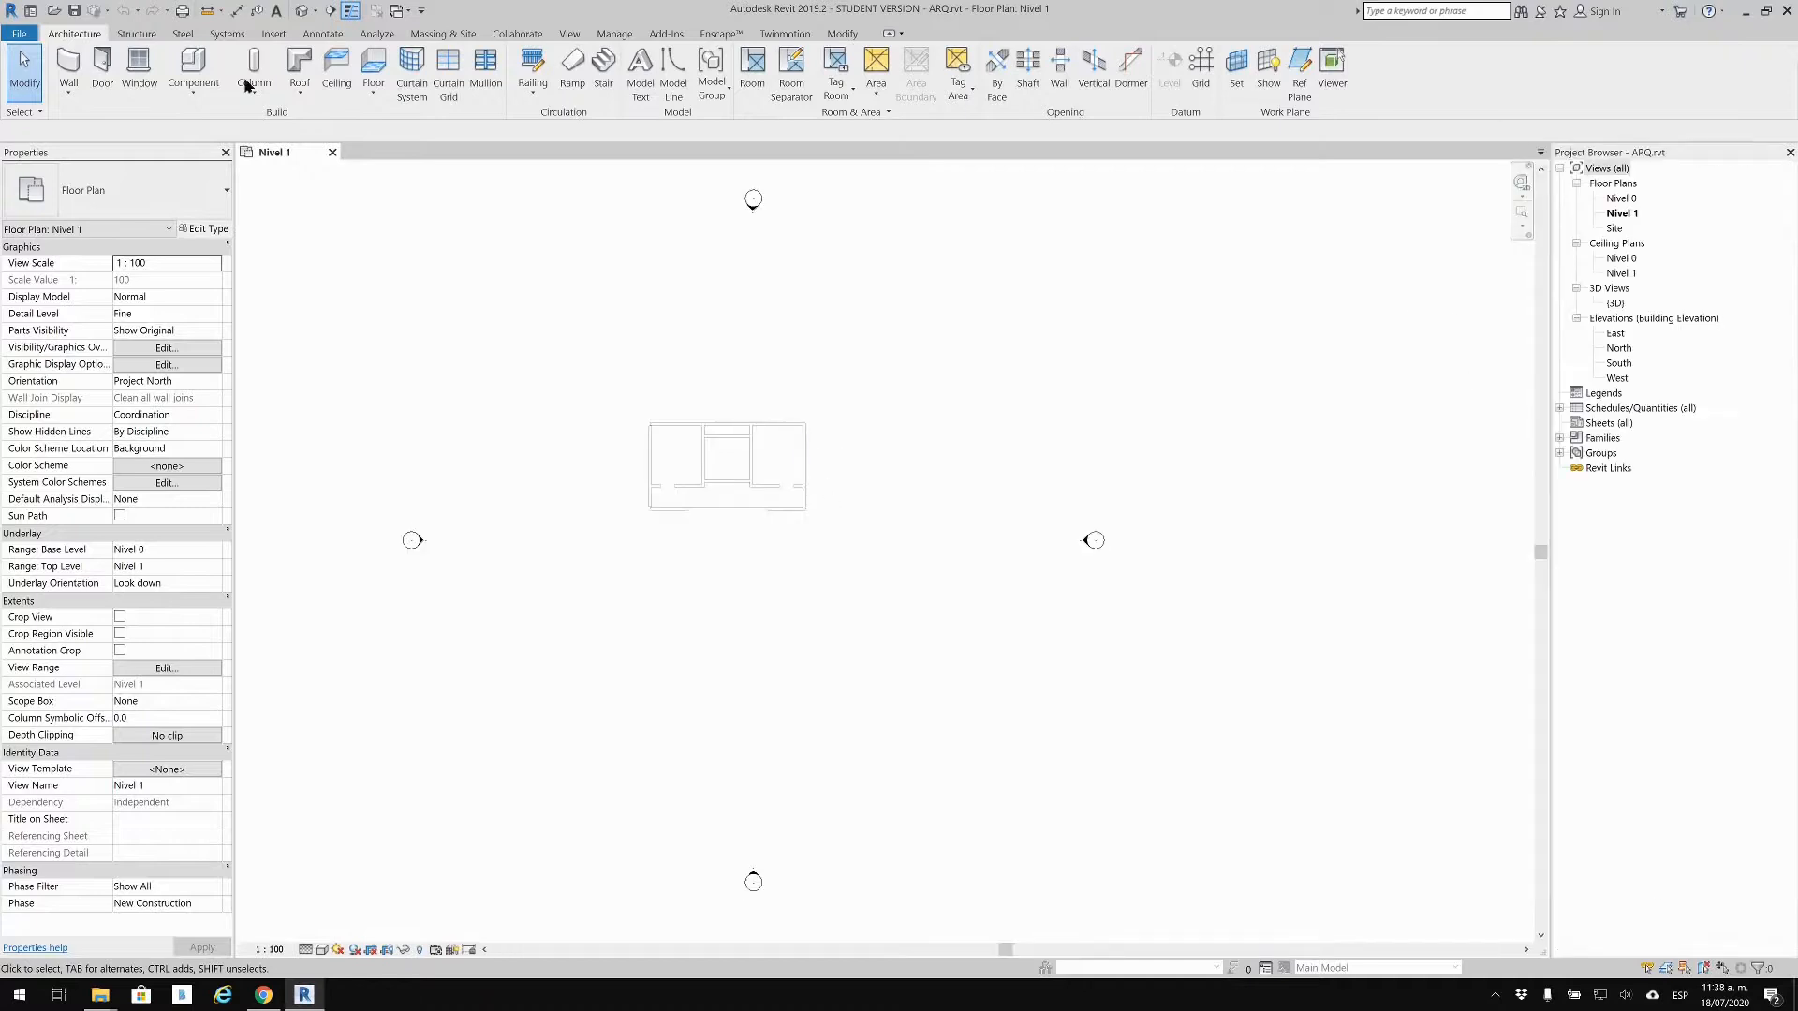
left_click(303, 16)
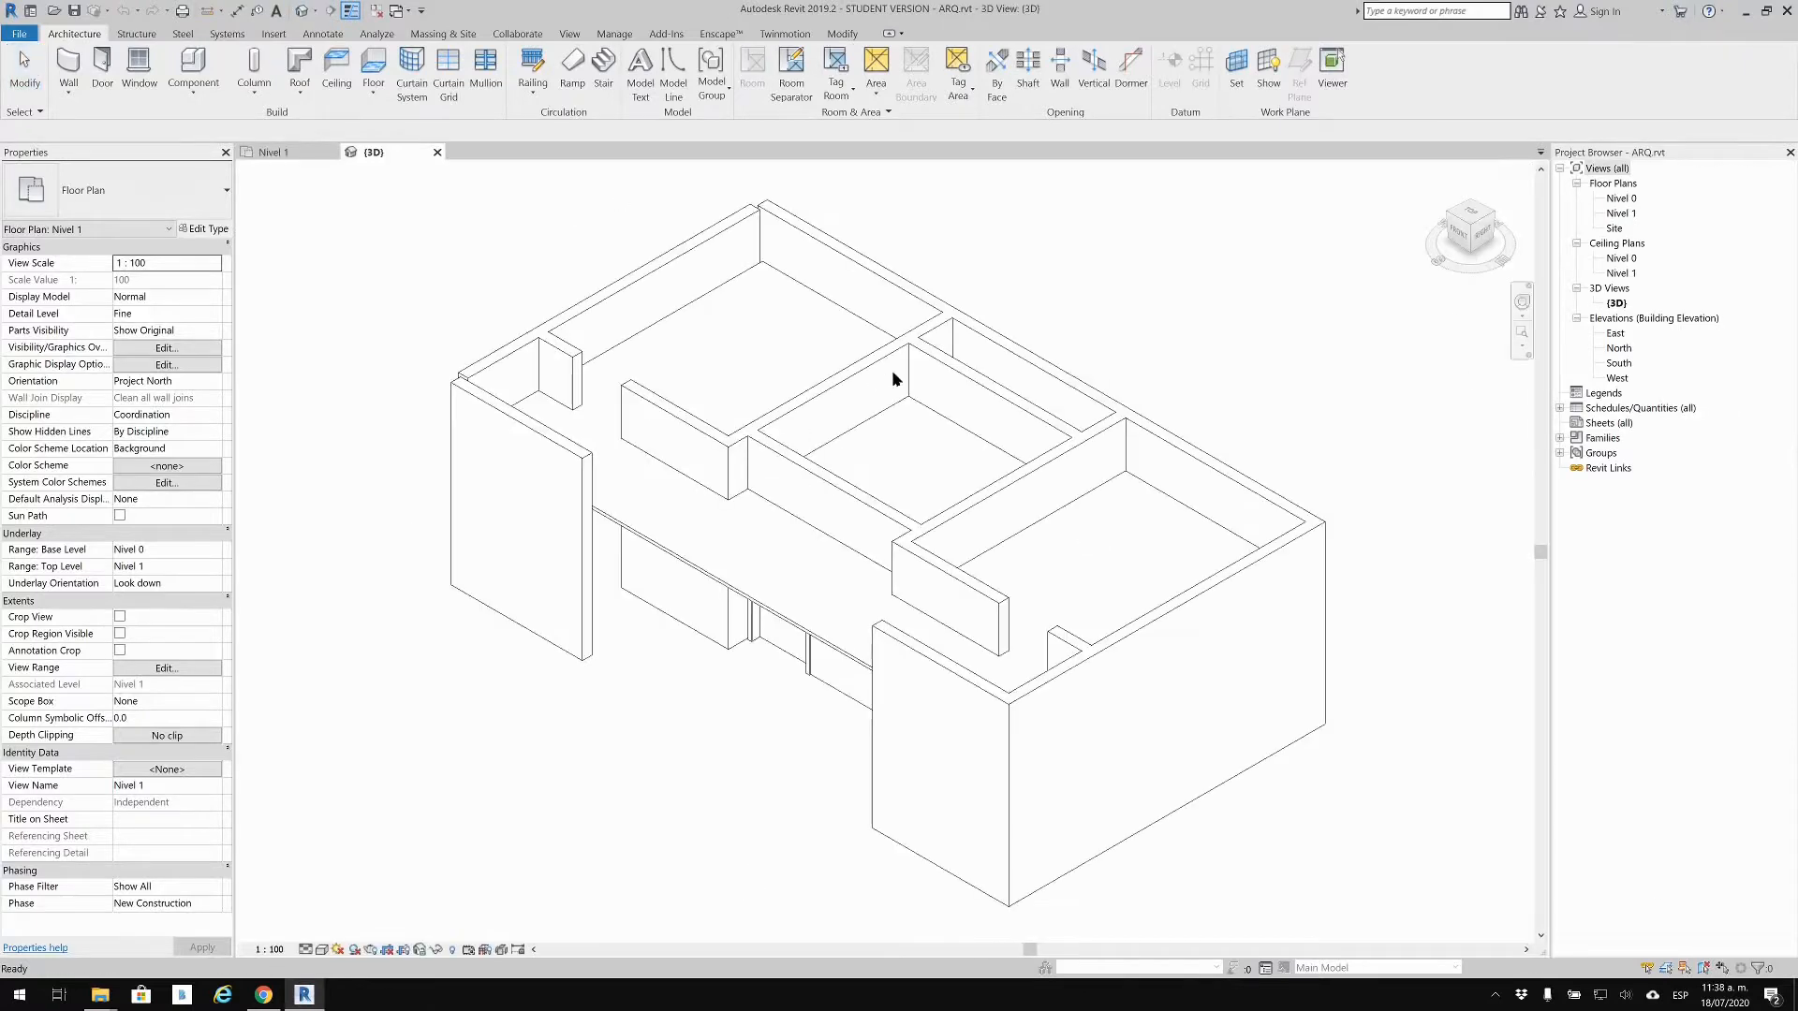
scroll(599, 328, "down", 5)
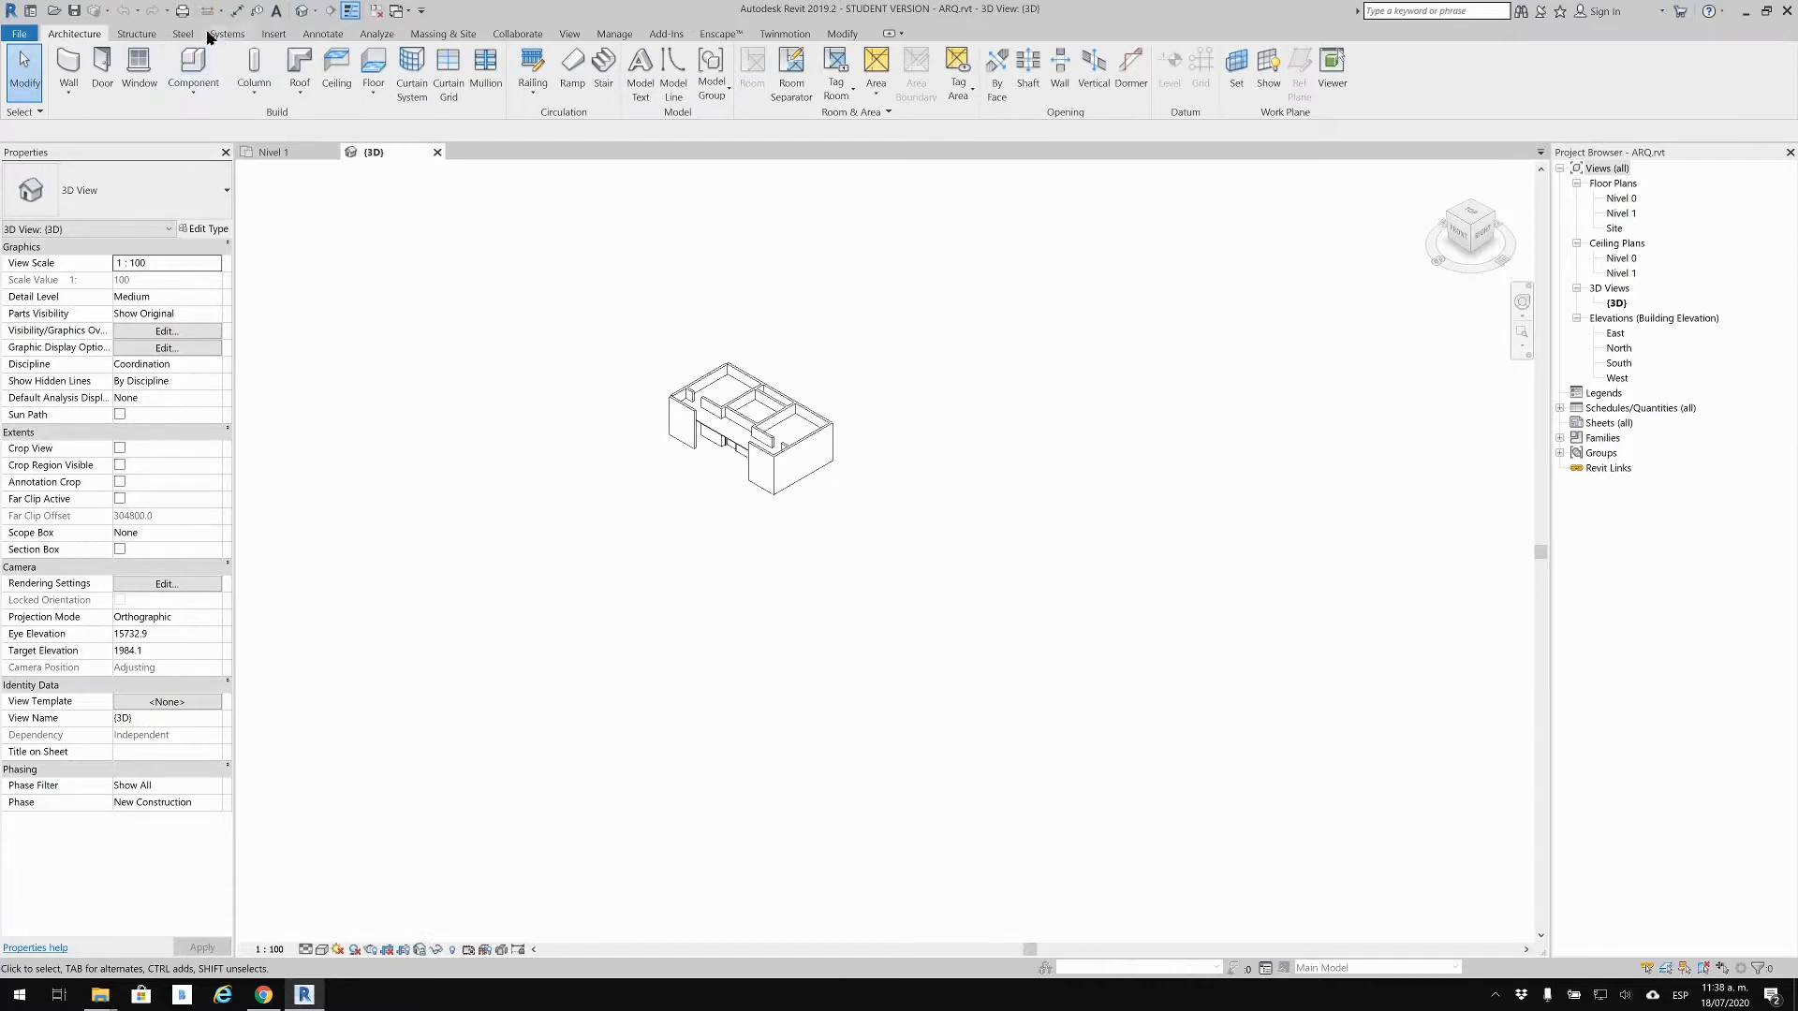
left_click(272, 35)
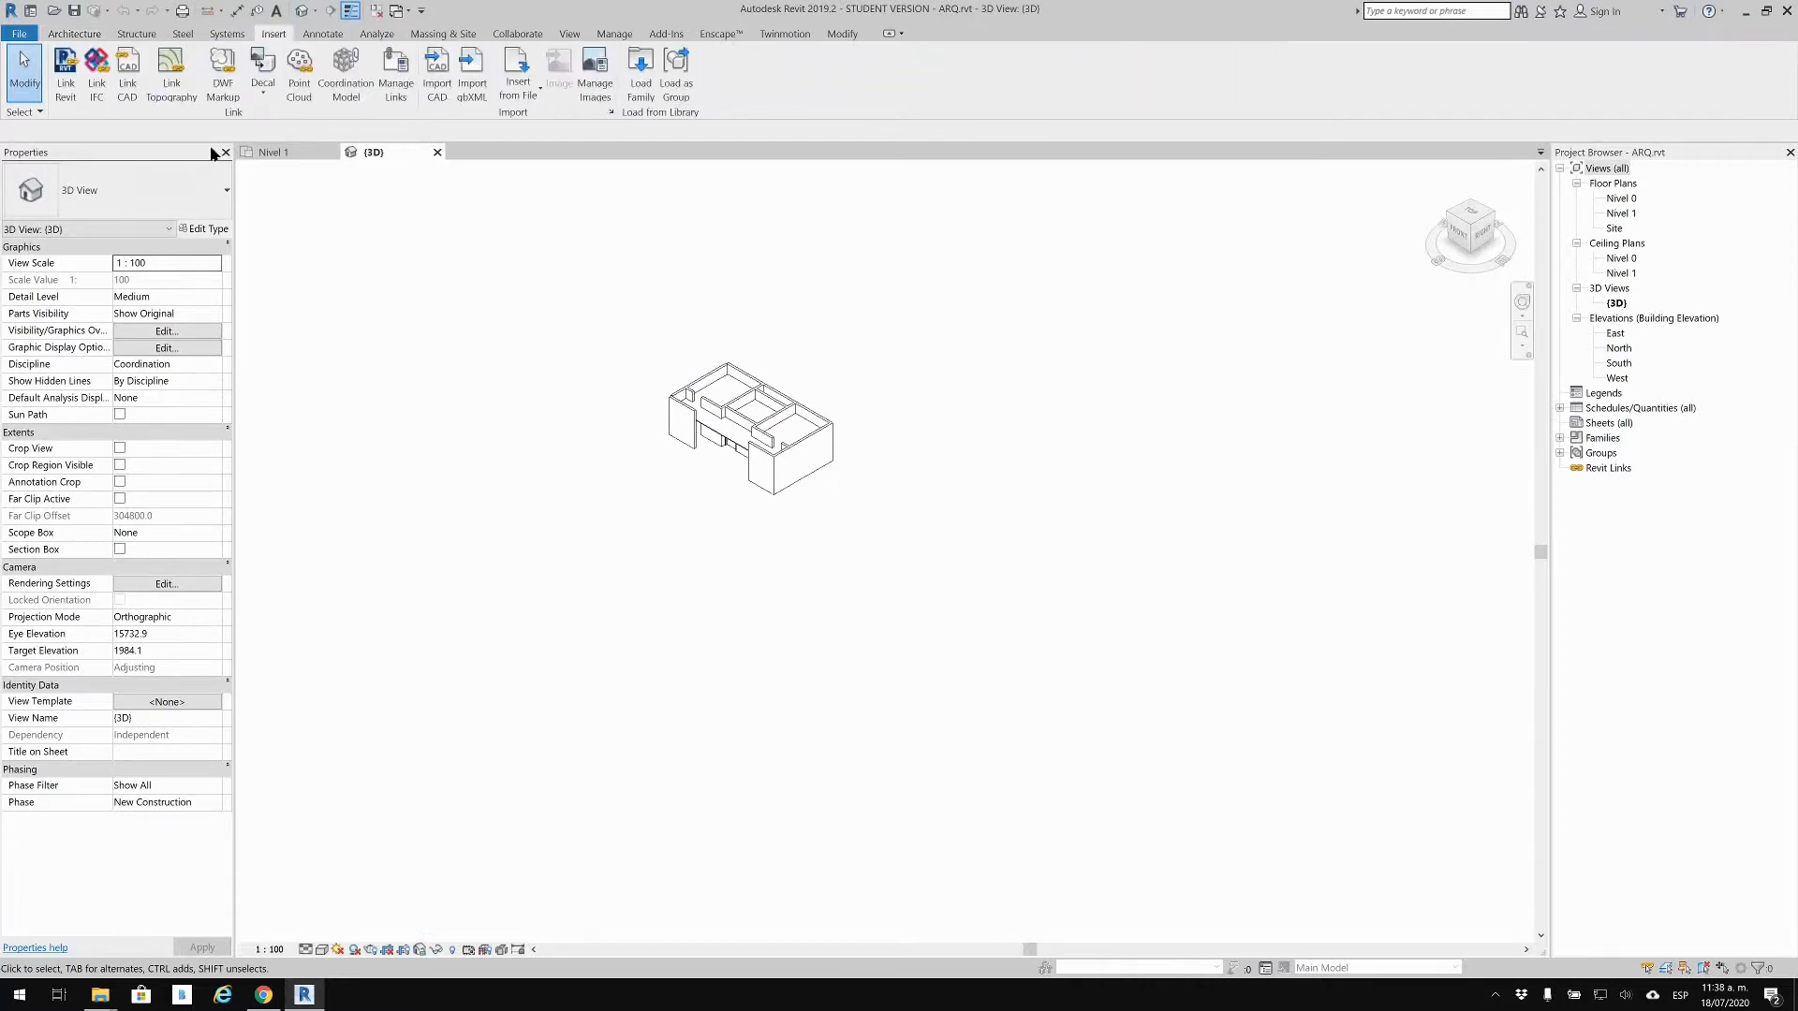
Step: Link EST.rvt into ARQ with Auto - By Shared Coordinates positioning
left_click(65, 73)
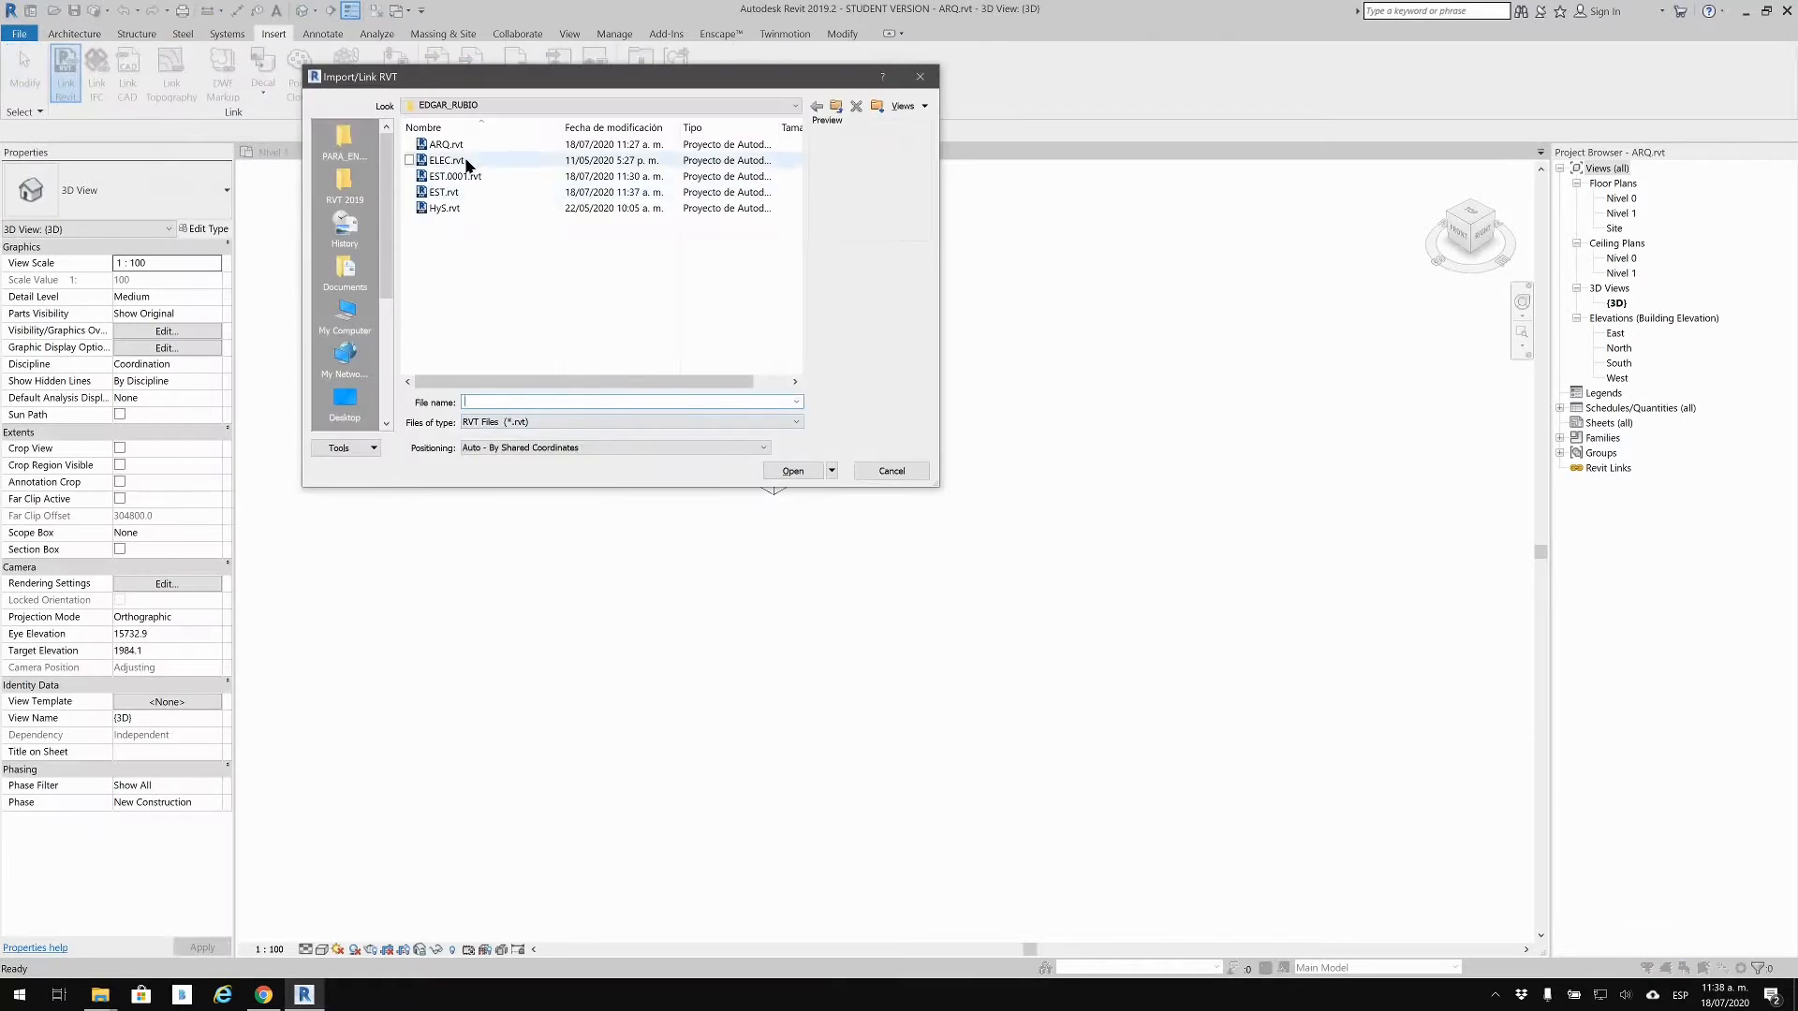
left_click(445, 193)
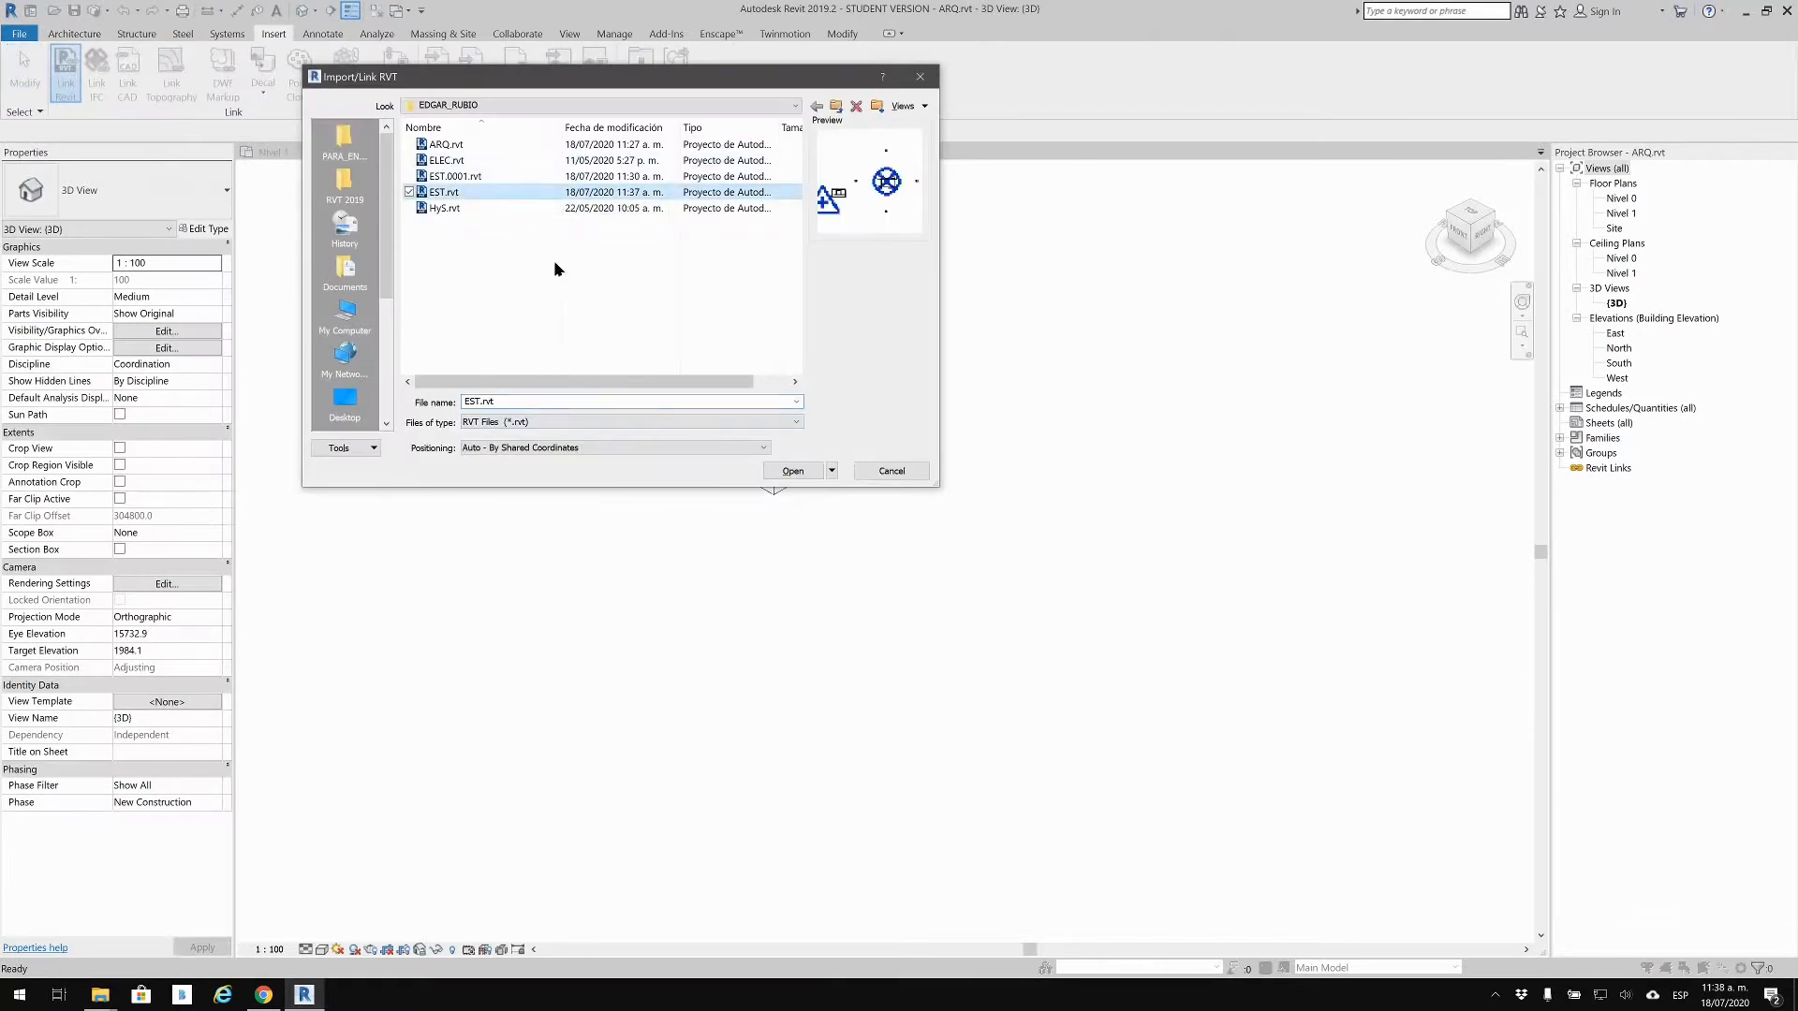
left_click(656, 449)
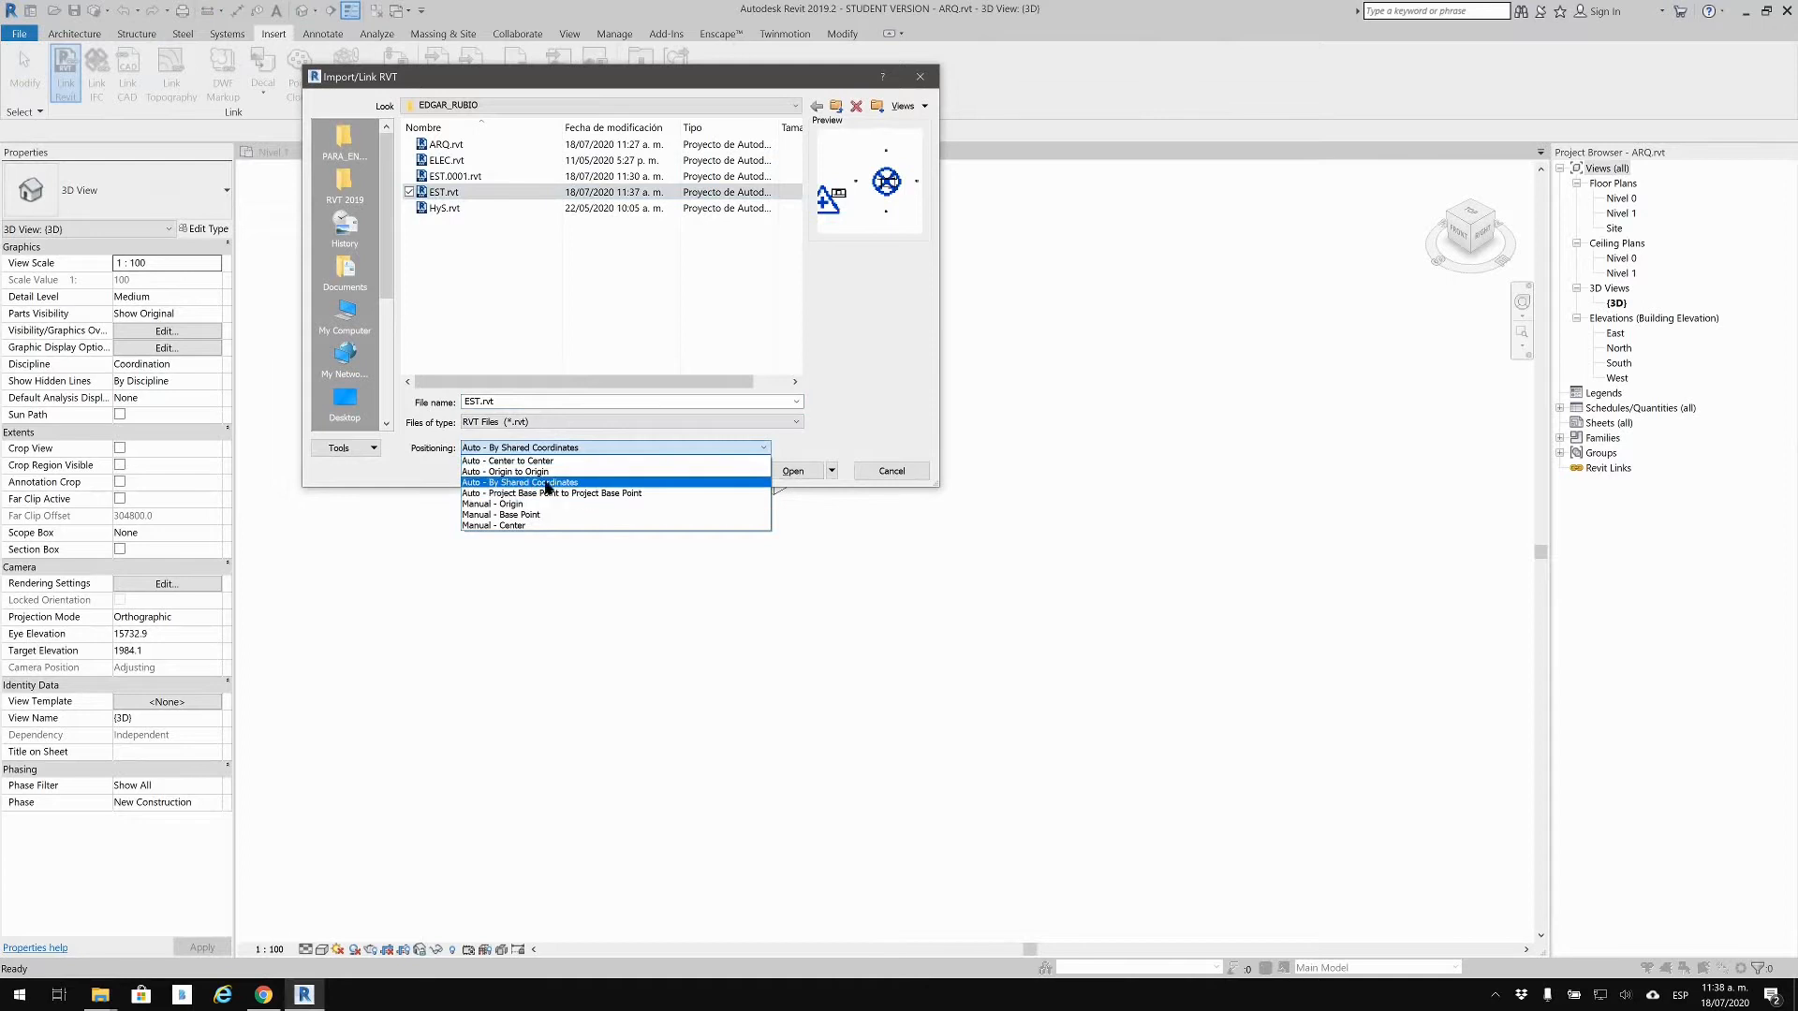
left_click(548, 484)
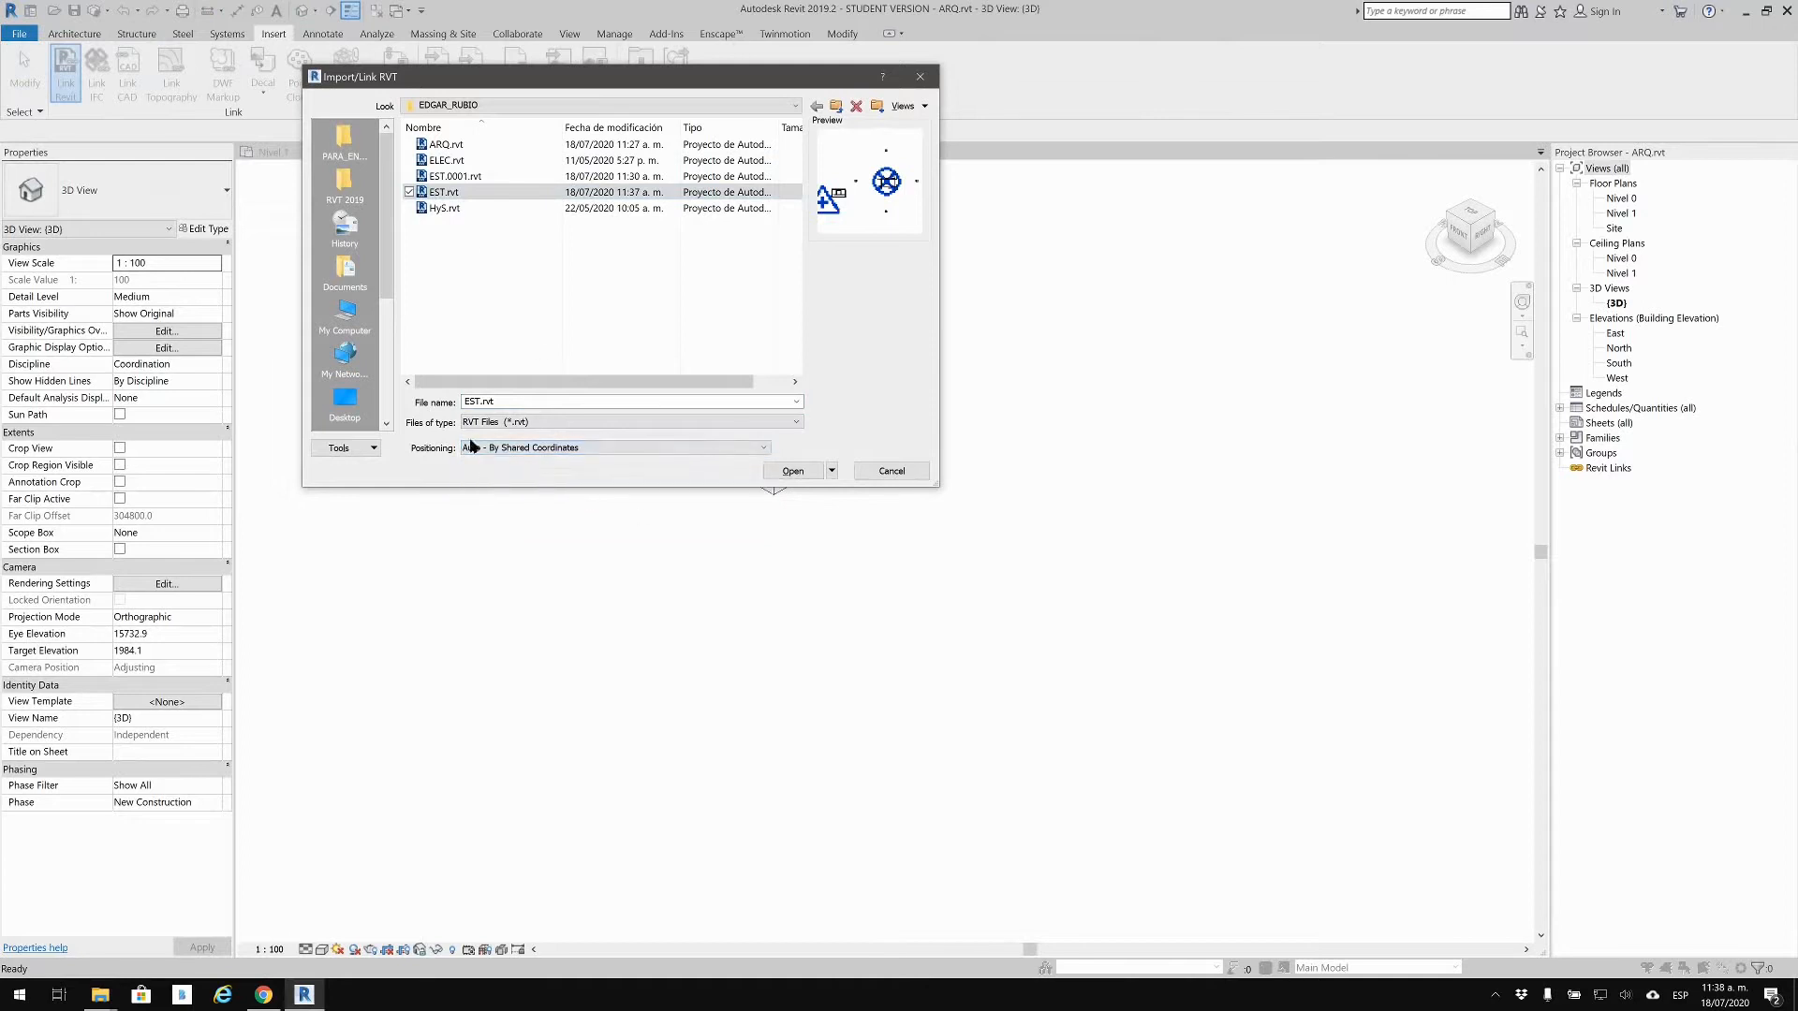
left_click(791, 471)
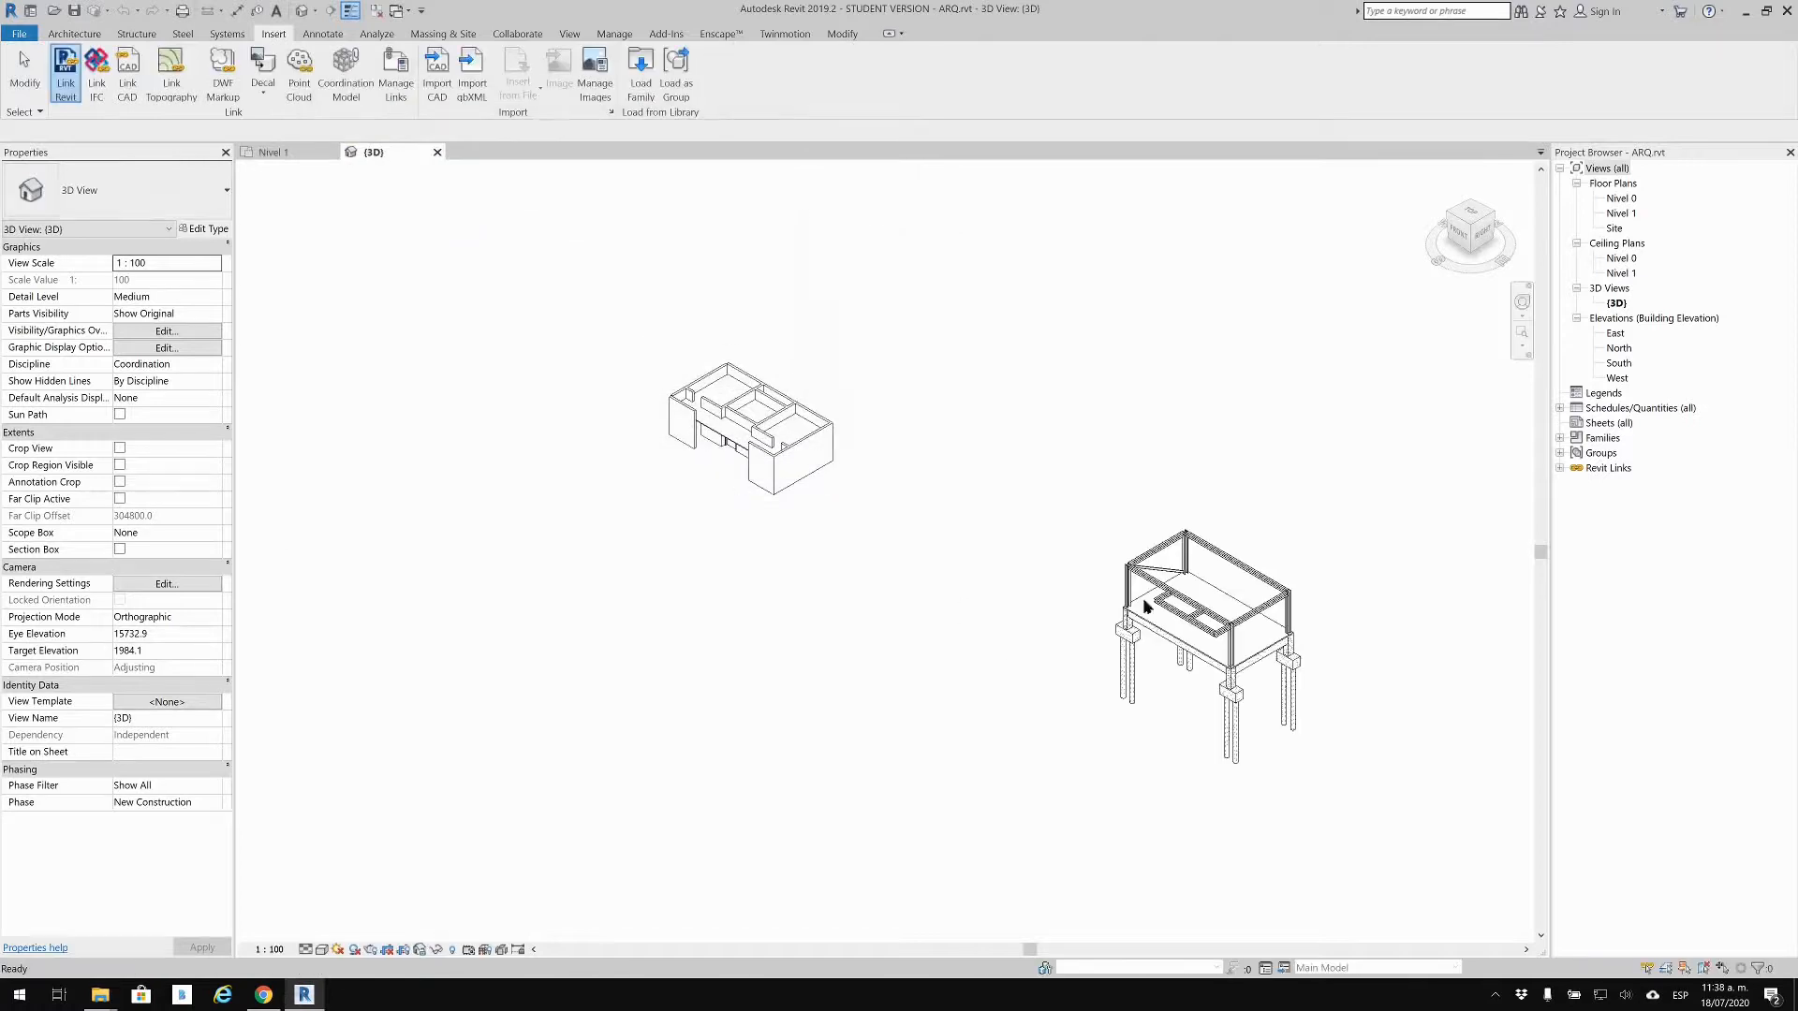
Step: Orbit and zoom the 3D view to frame the house and the linked structure
middle_click_drag(739, 451, 947, 584, "shift")
scroll(948, 584, "up", 3)
scroll(950, 588, "up", 1)
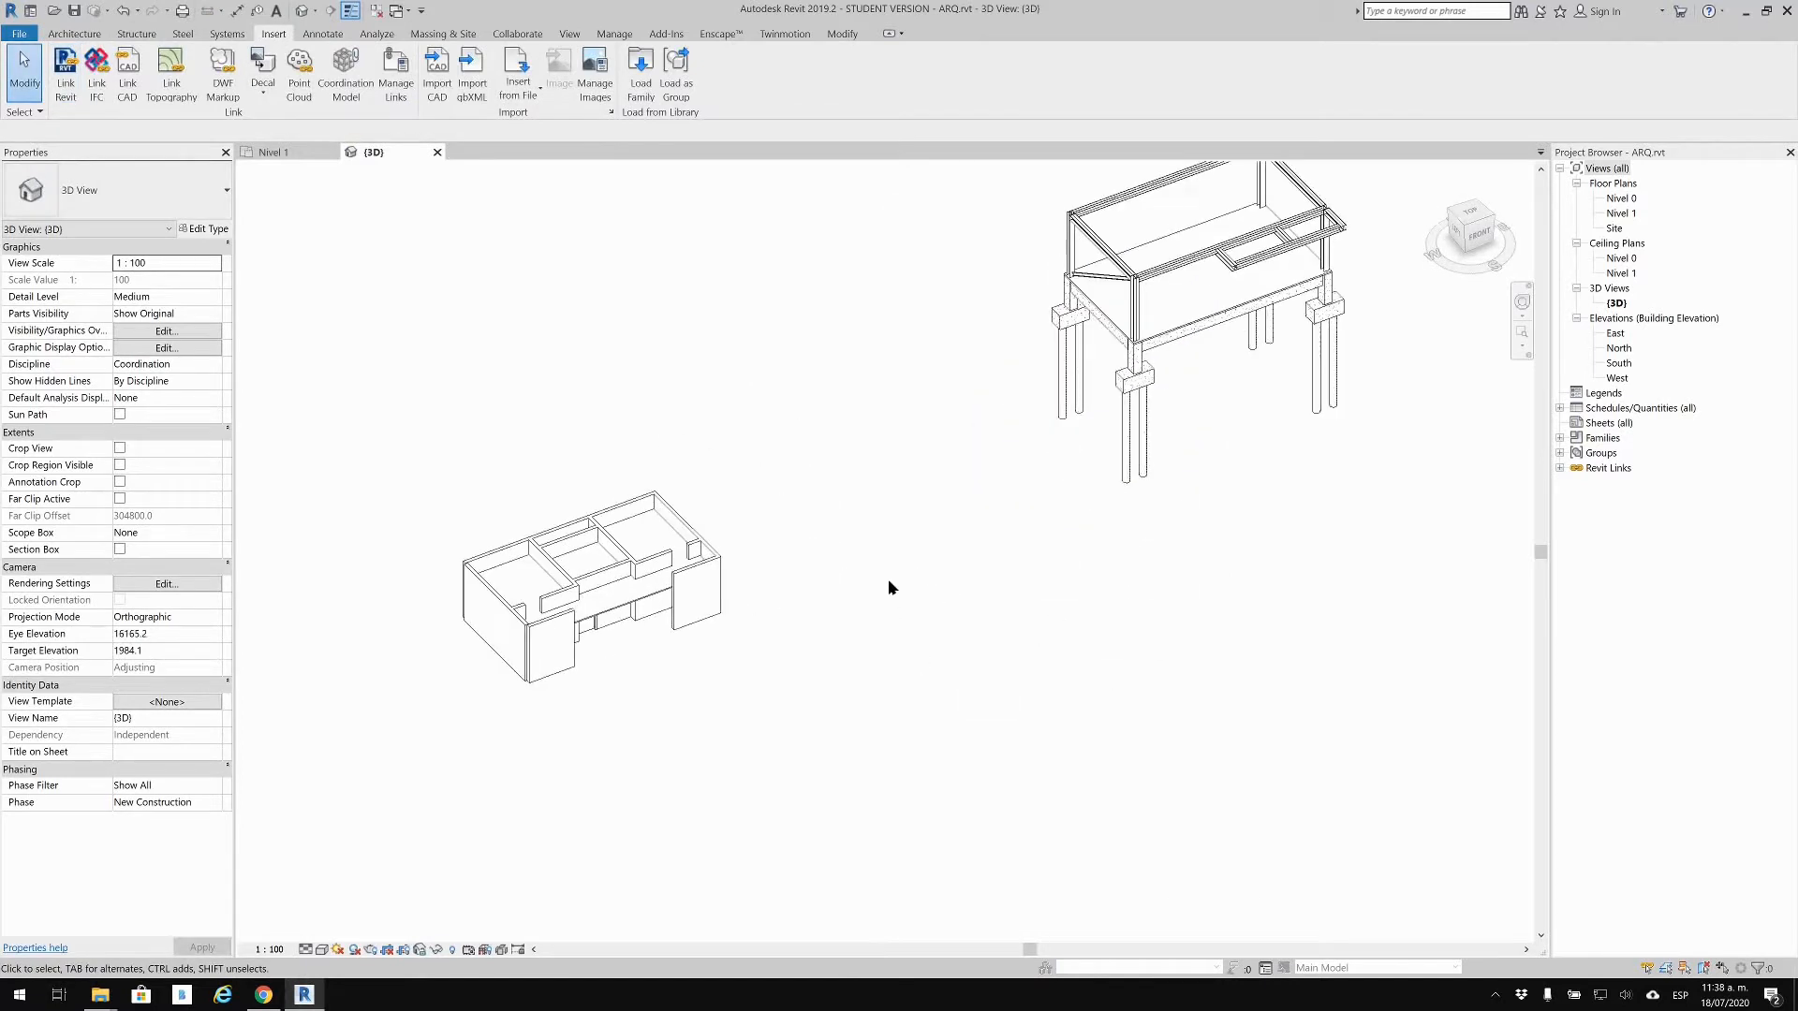
scroll(1115, 454, "down", 3)
middle_click_drag(1176, 413, 1380, 542, "shift")
scroll(875, 382, "up", 3)
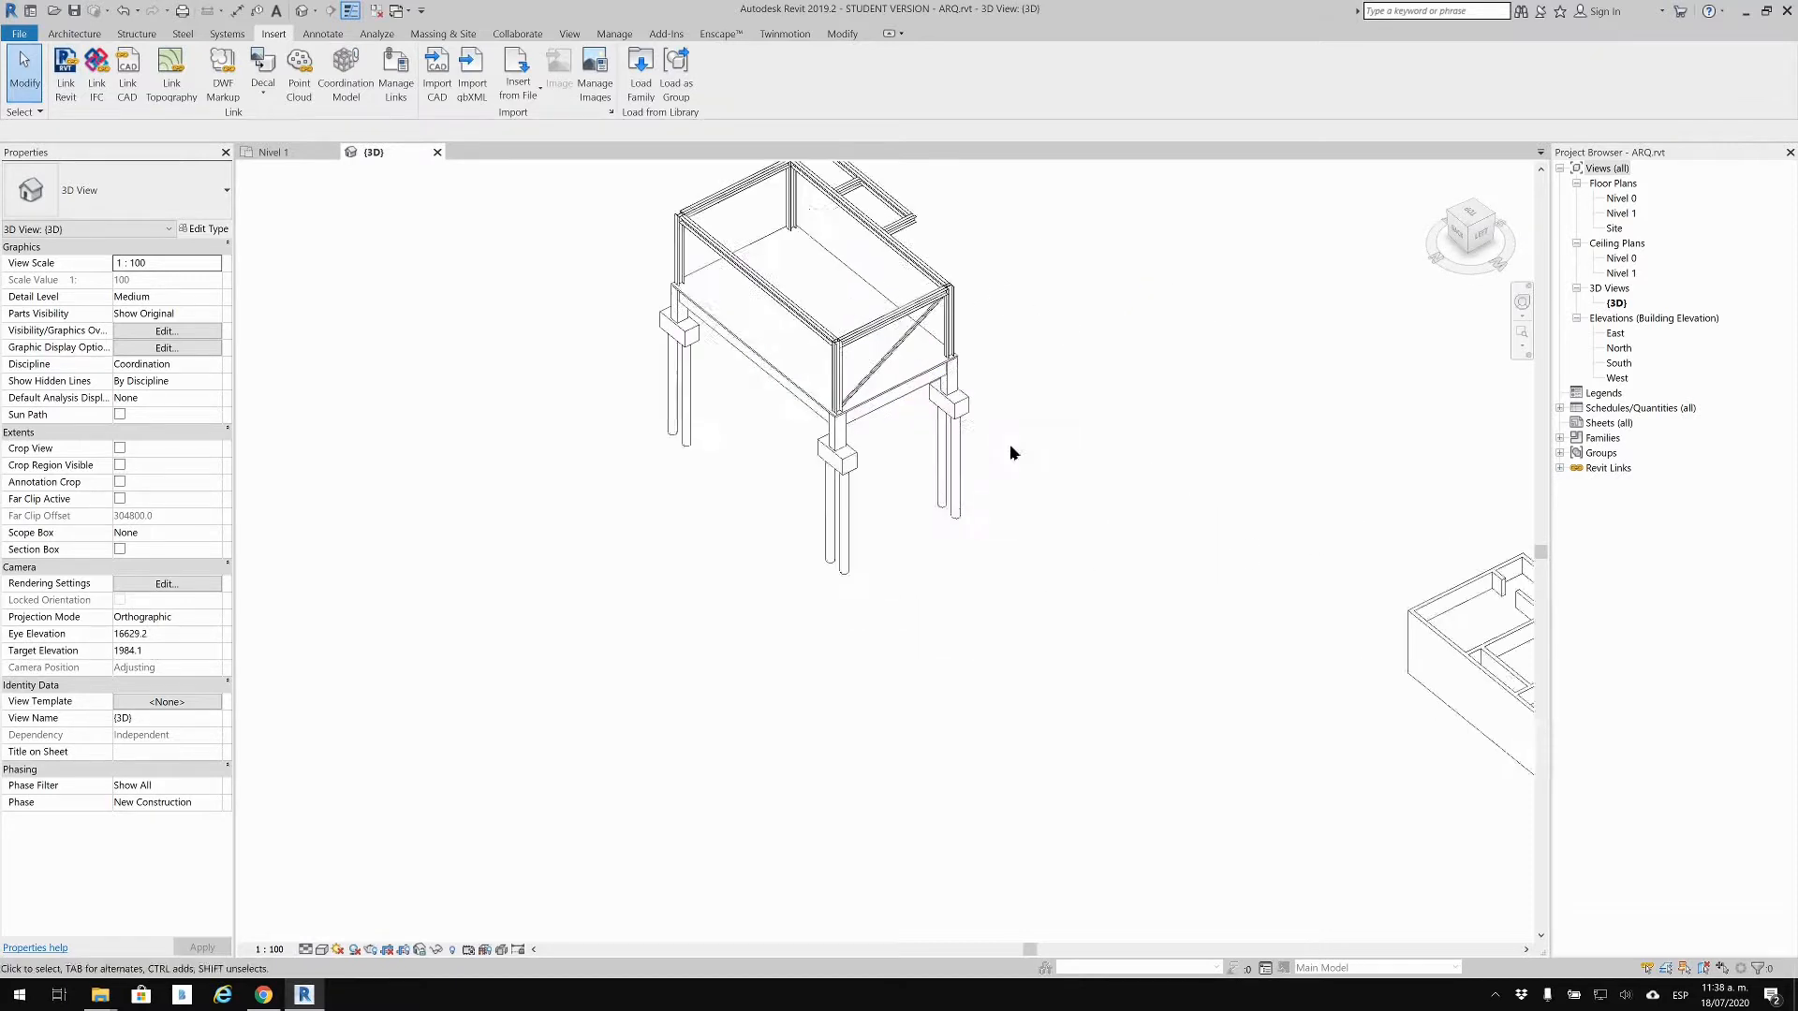
middle_click_drag(776, 514, 643, 554)
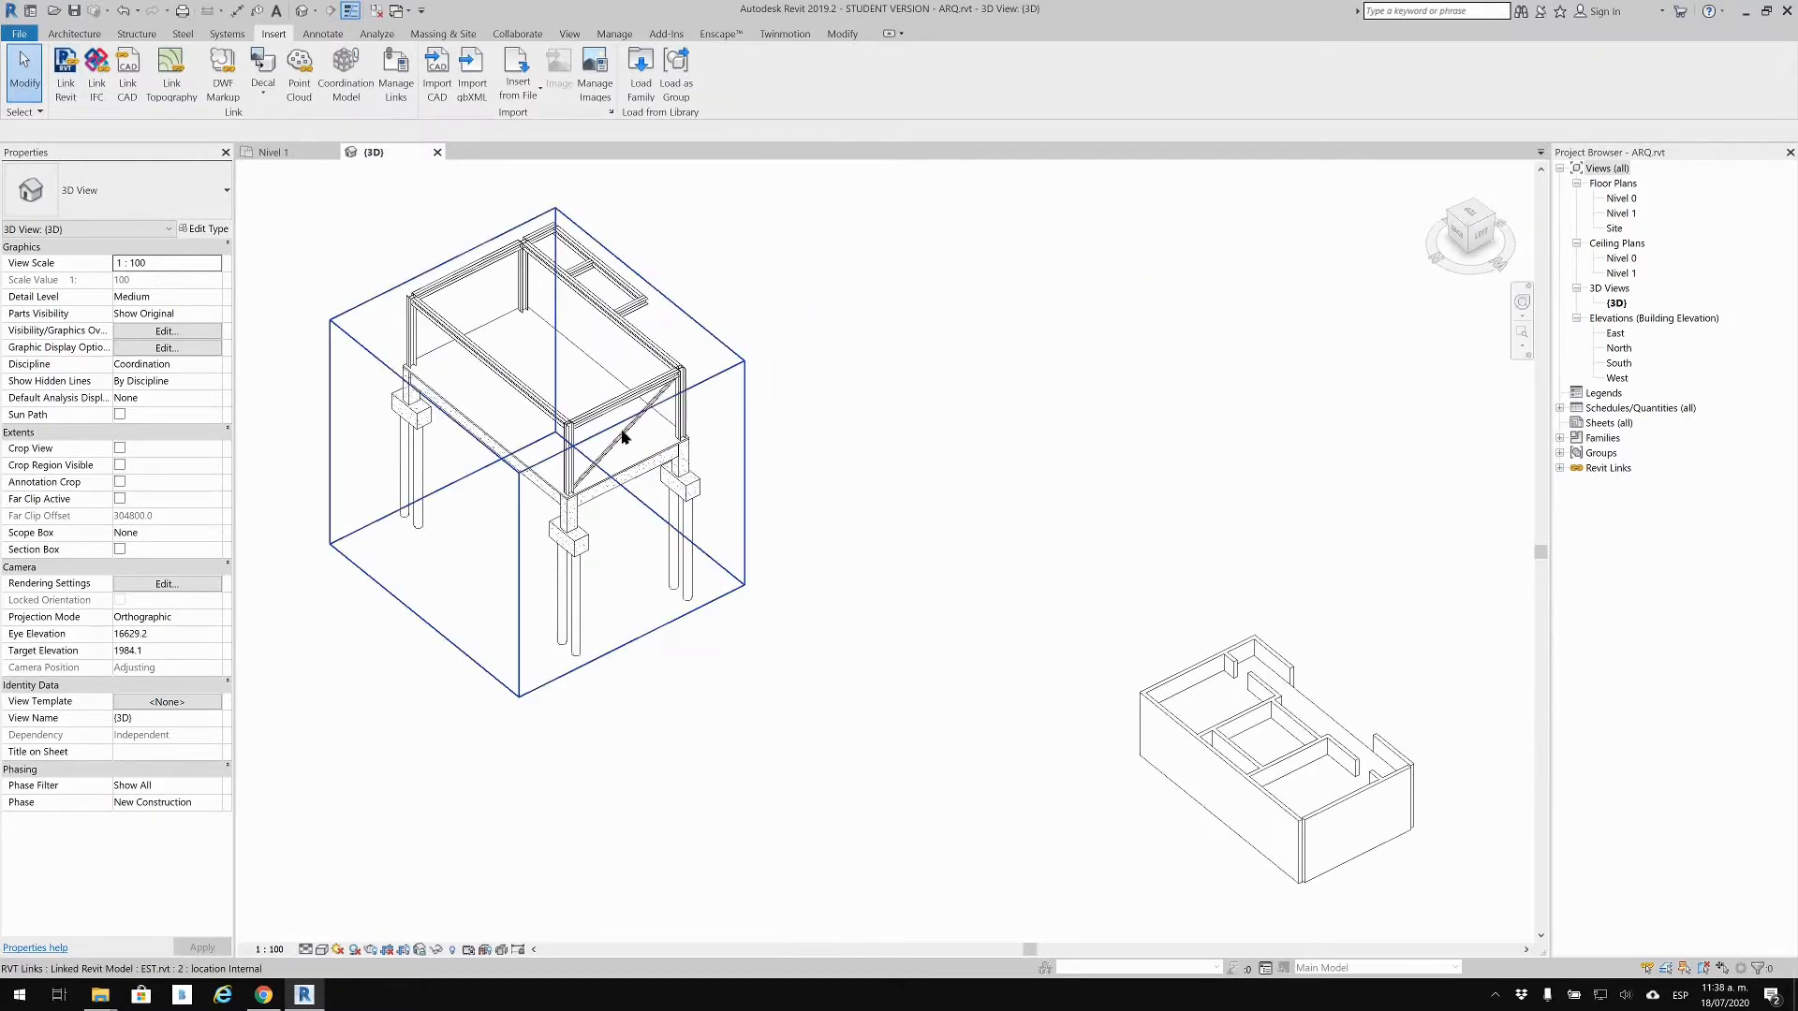
scroll(910, 449, "down", 3)
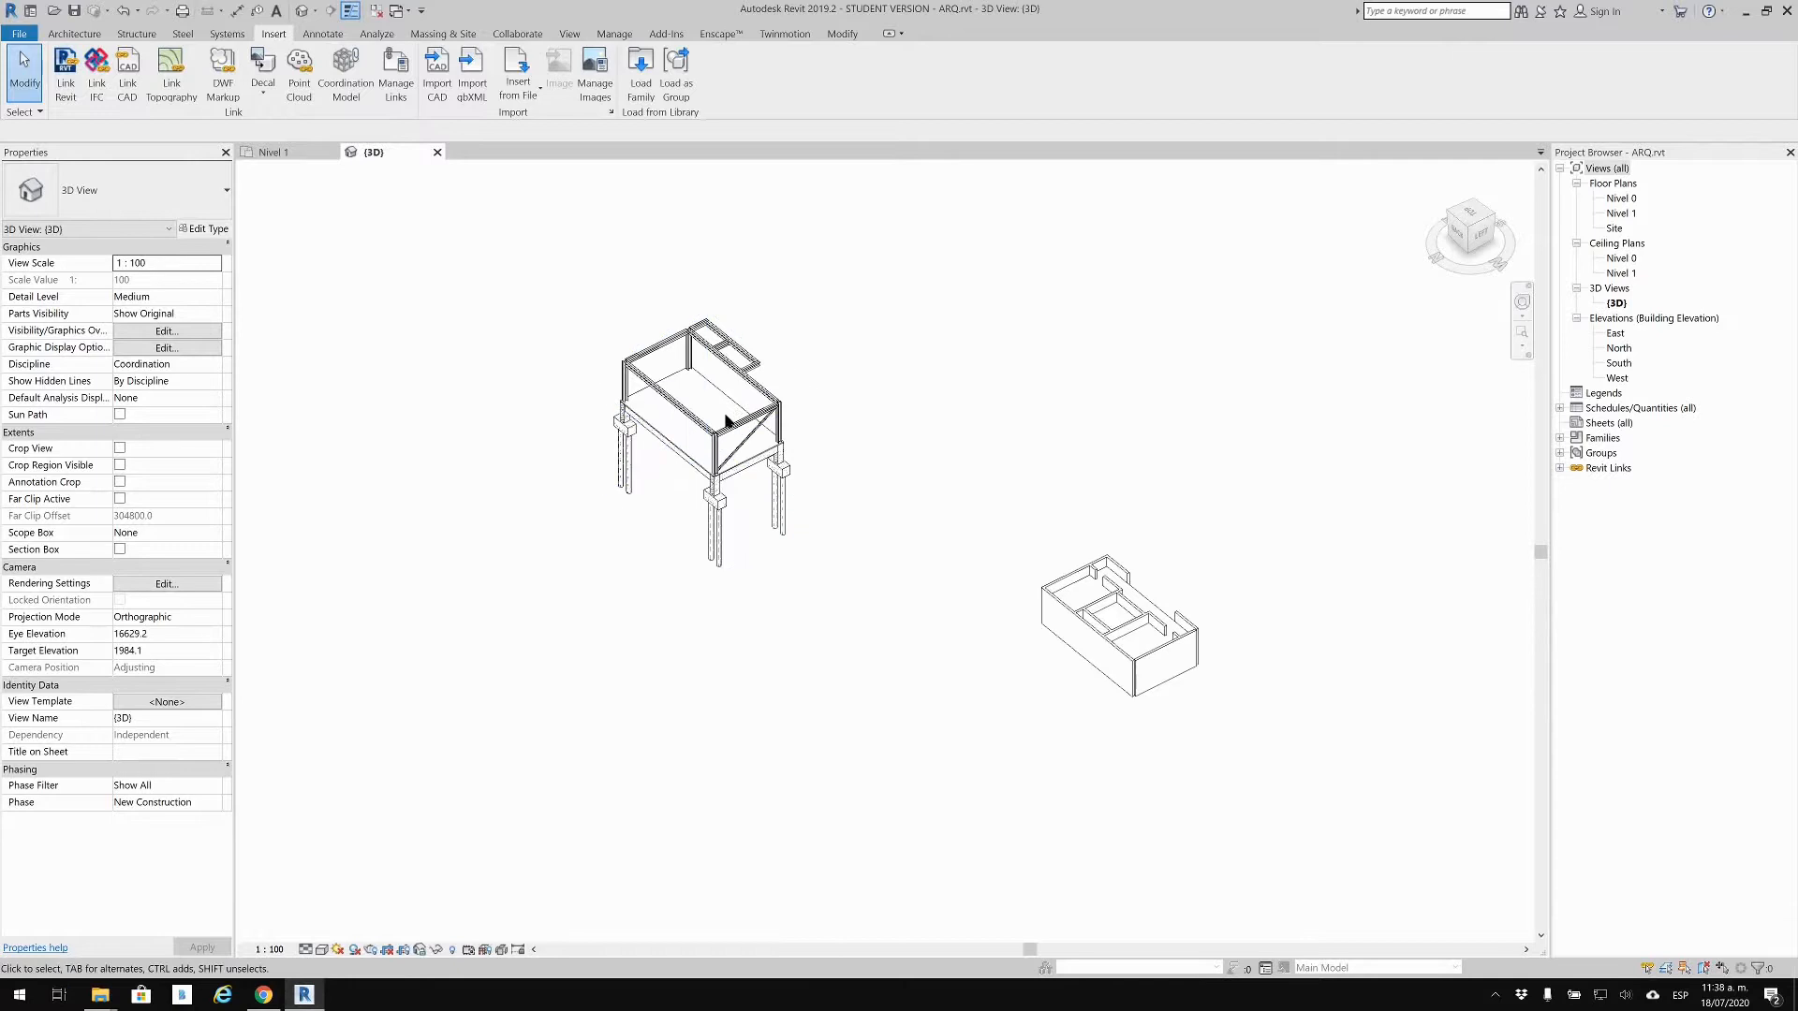
Step: Select the linked EST.rvt model after clearing a selection of 27 house elements
left_click(722, 426)
left_click_drag(1222, 482, 920, 683)
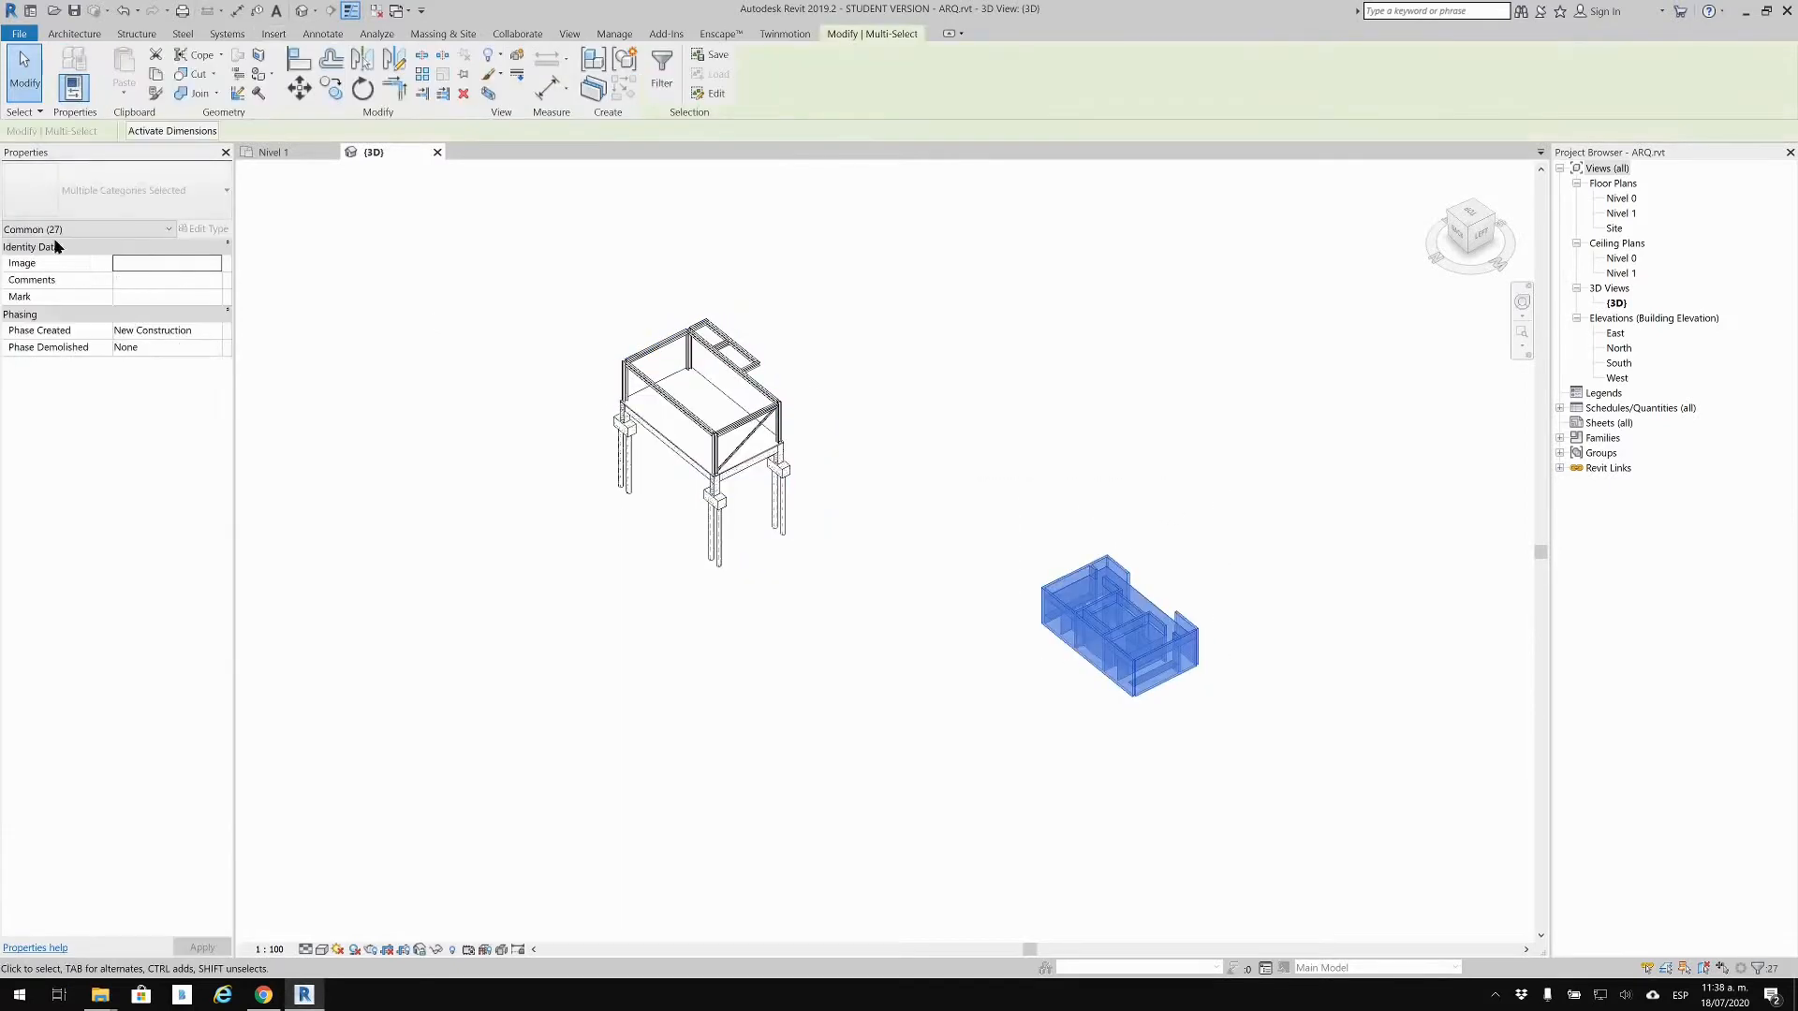
left_click(1115, 513)
scroll(1087, 543, "down", 1)
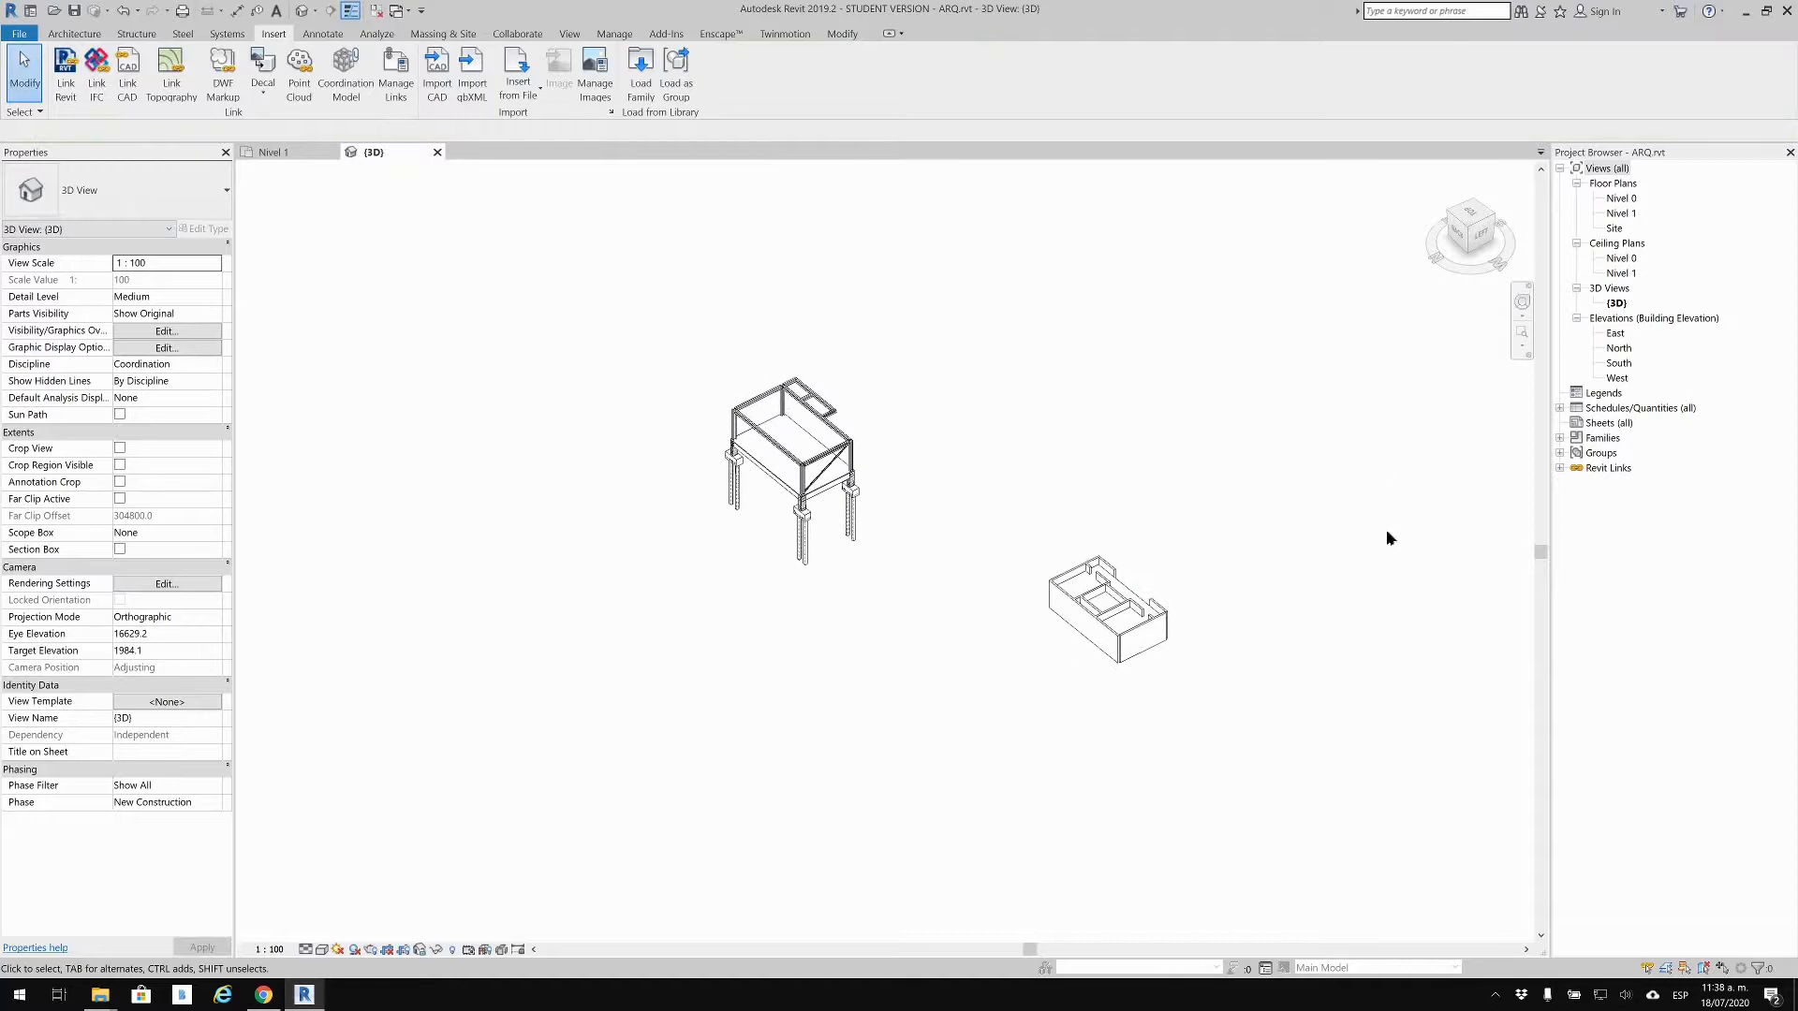
scroll(846, 566, "up", 3)
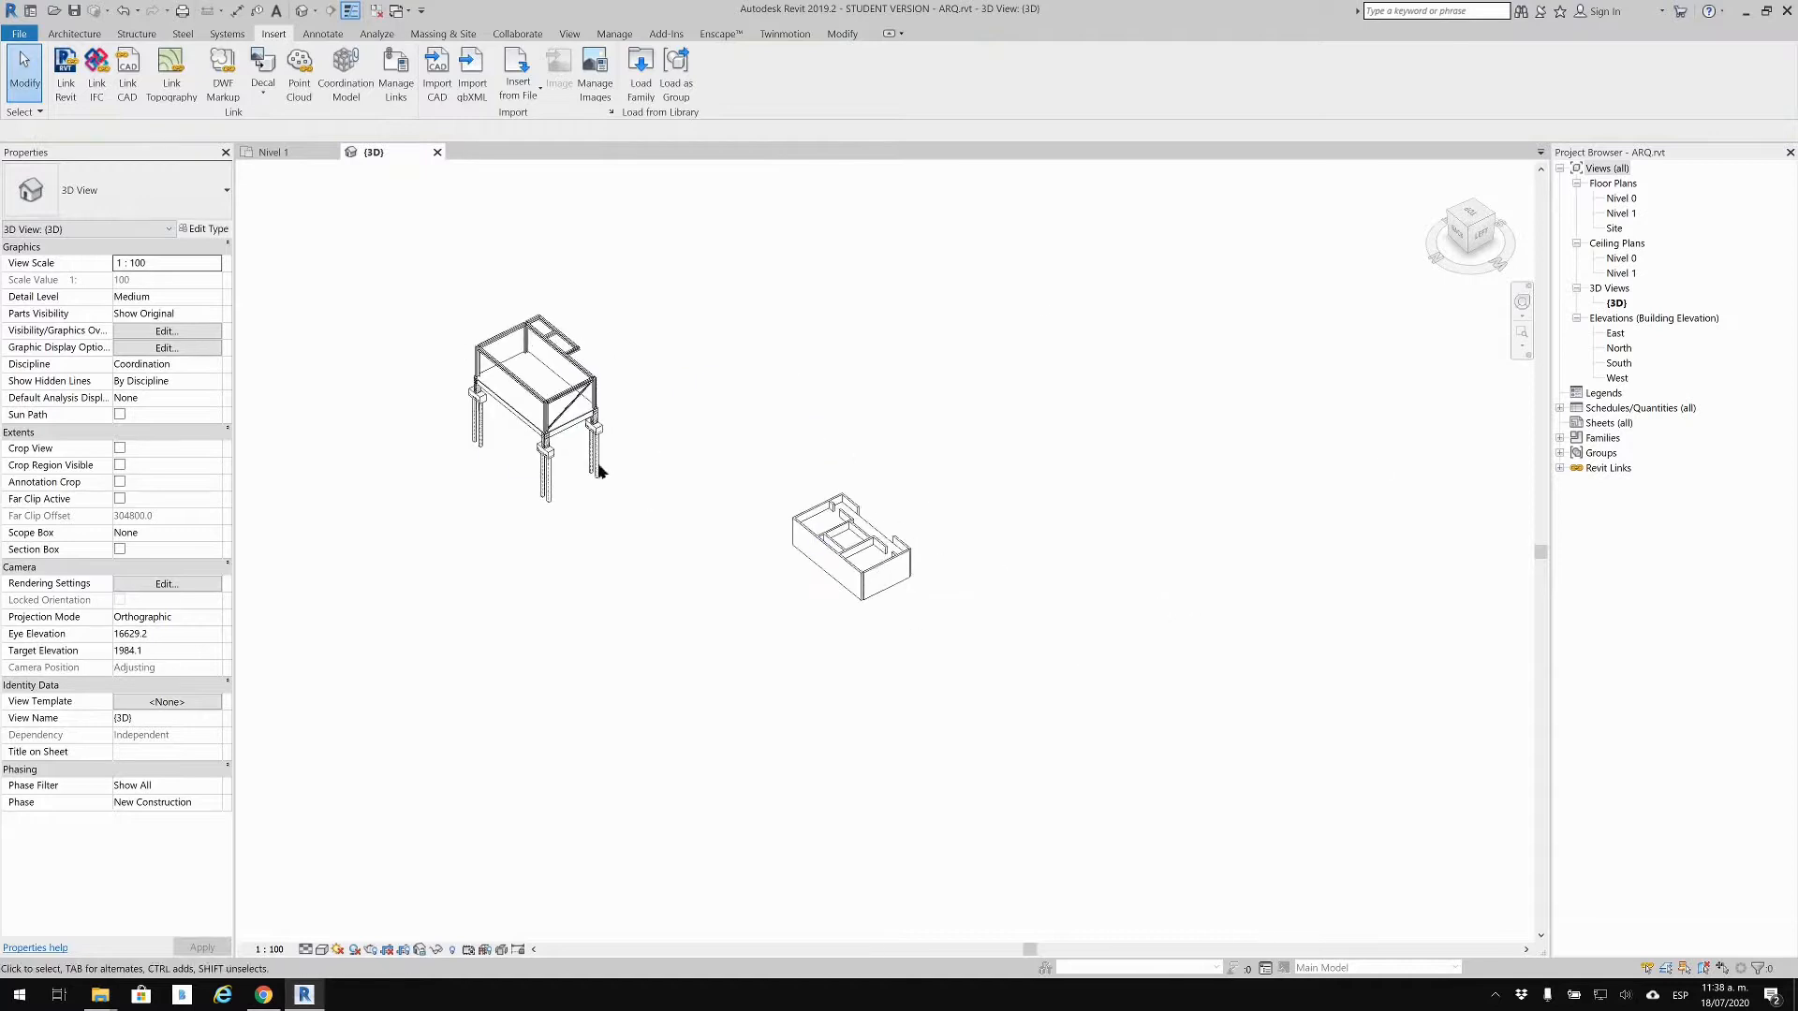
scroll(582, 419, "up", 3)
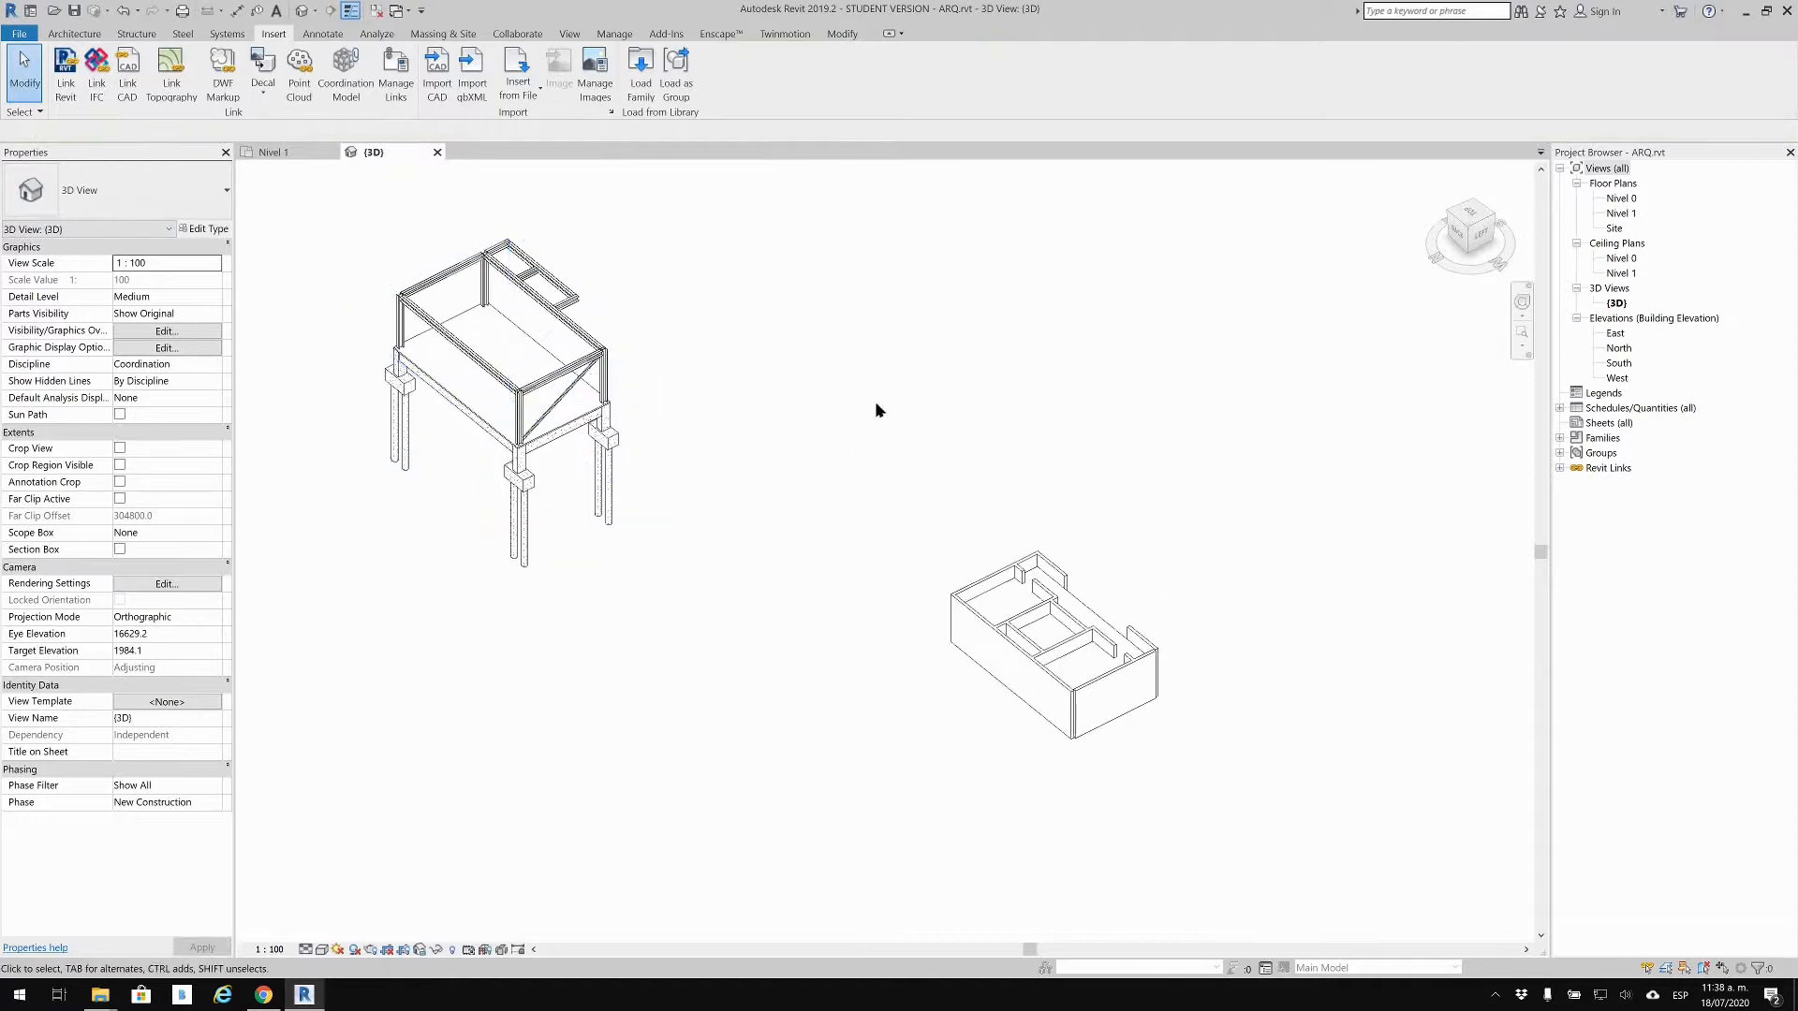
left_click(605, 391)
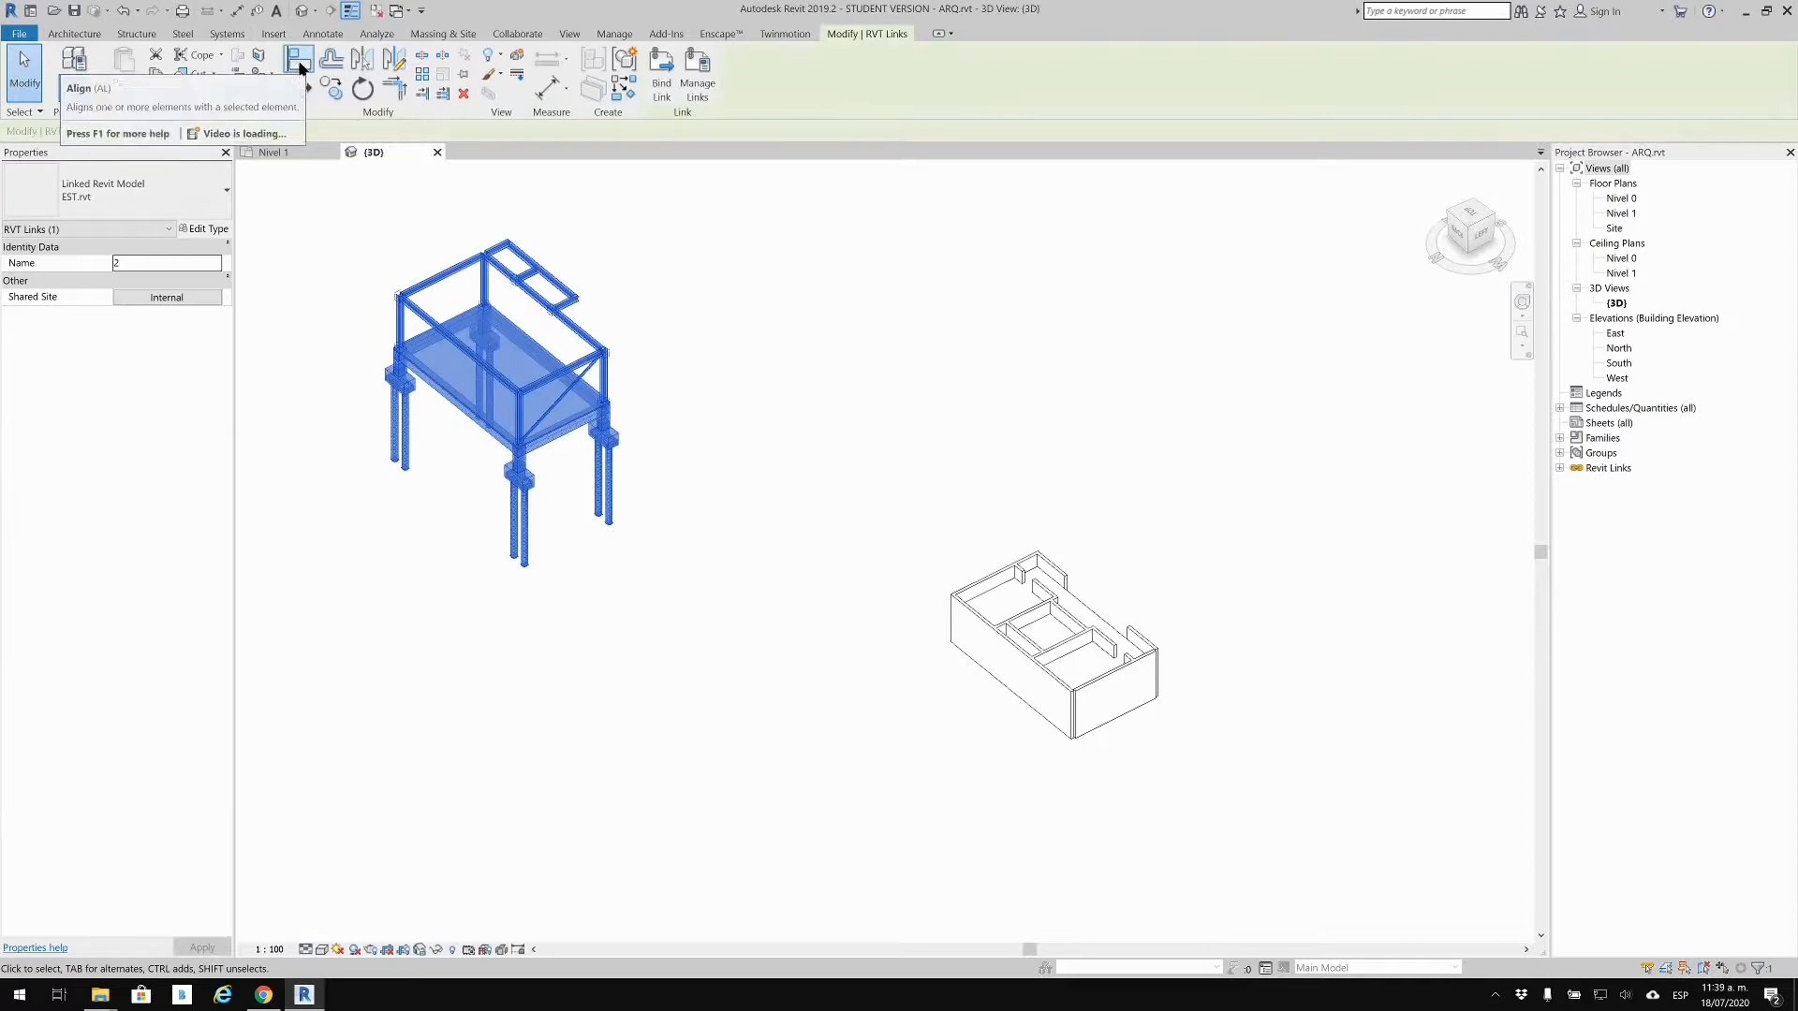
Step: Open the Nivel 0 plan and pan to the linked structure's grids 1–4
double_click(1625, 200)
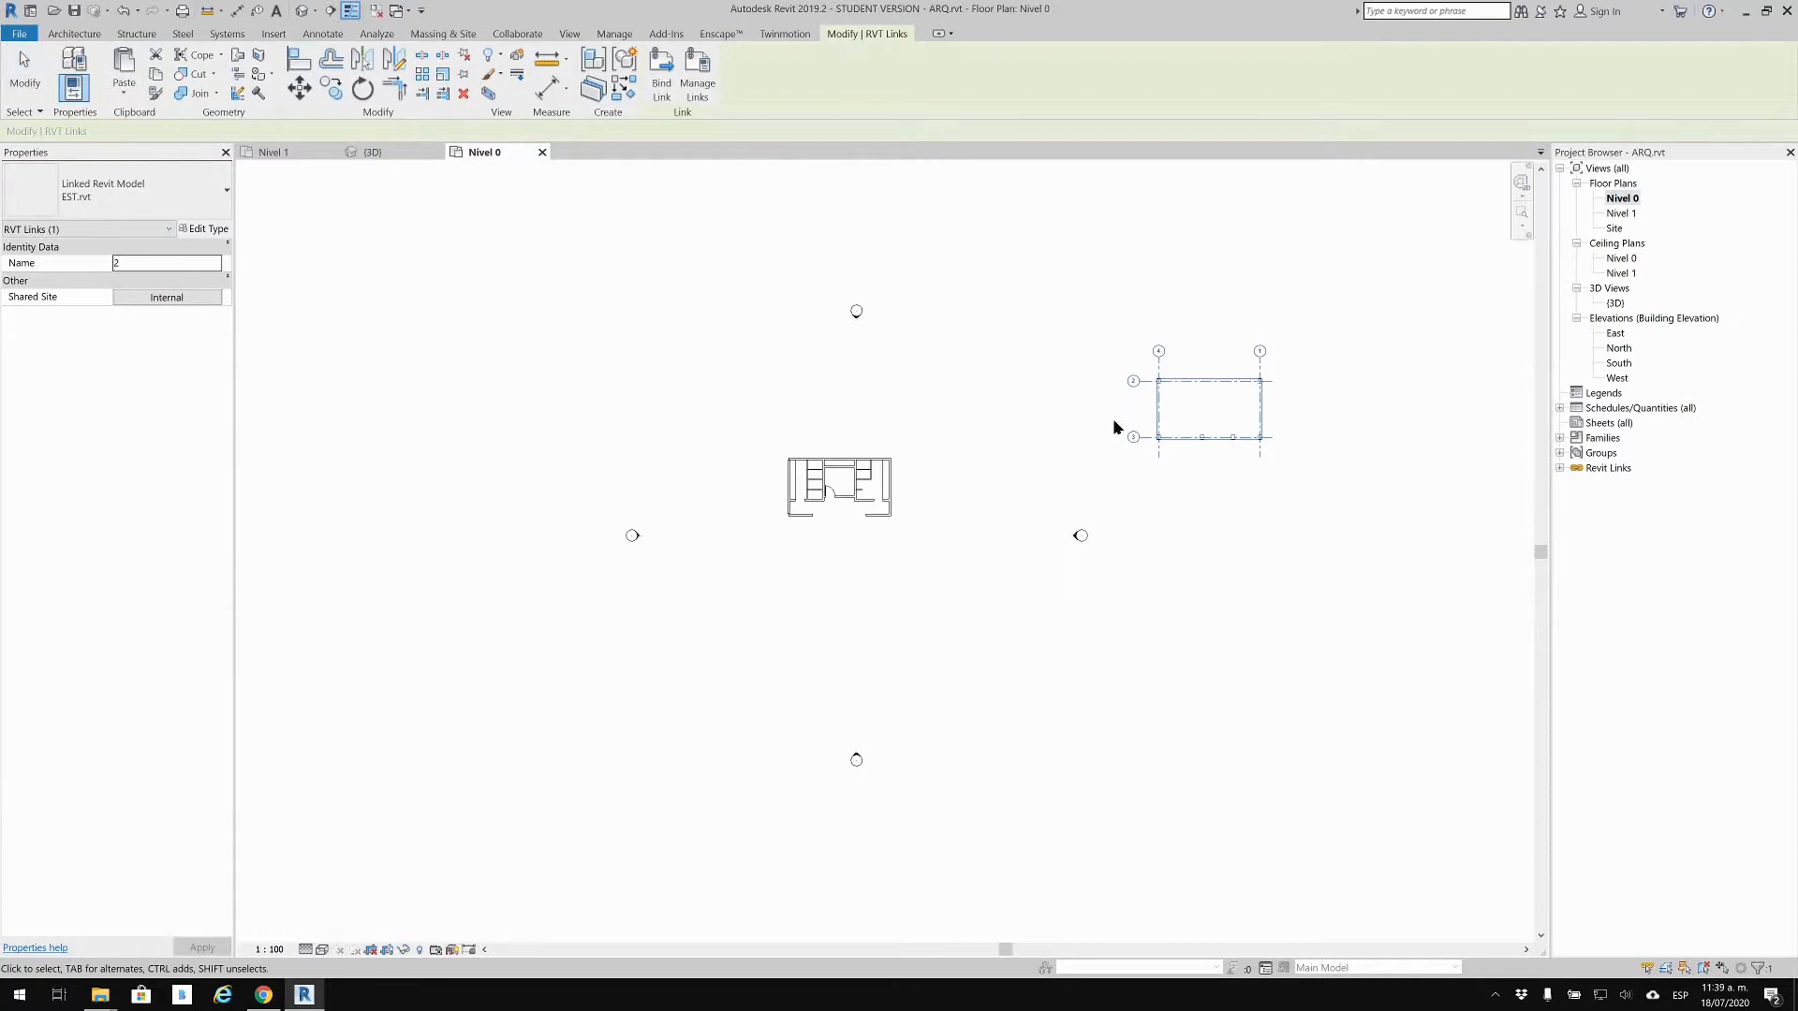
scroll(796, 420, "up", 2)
middle_click_drag(959, 401, 704, 514)
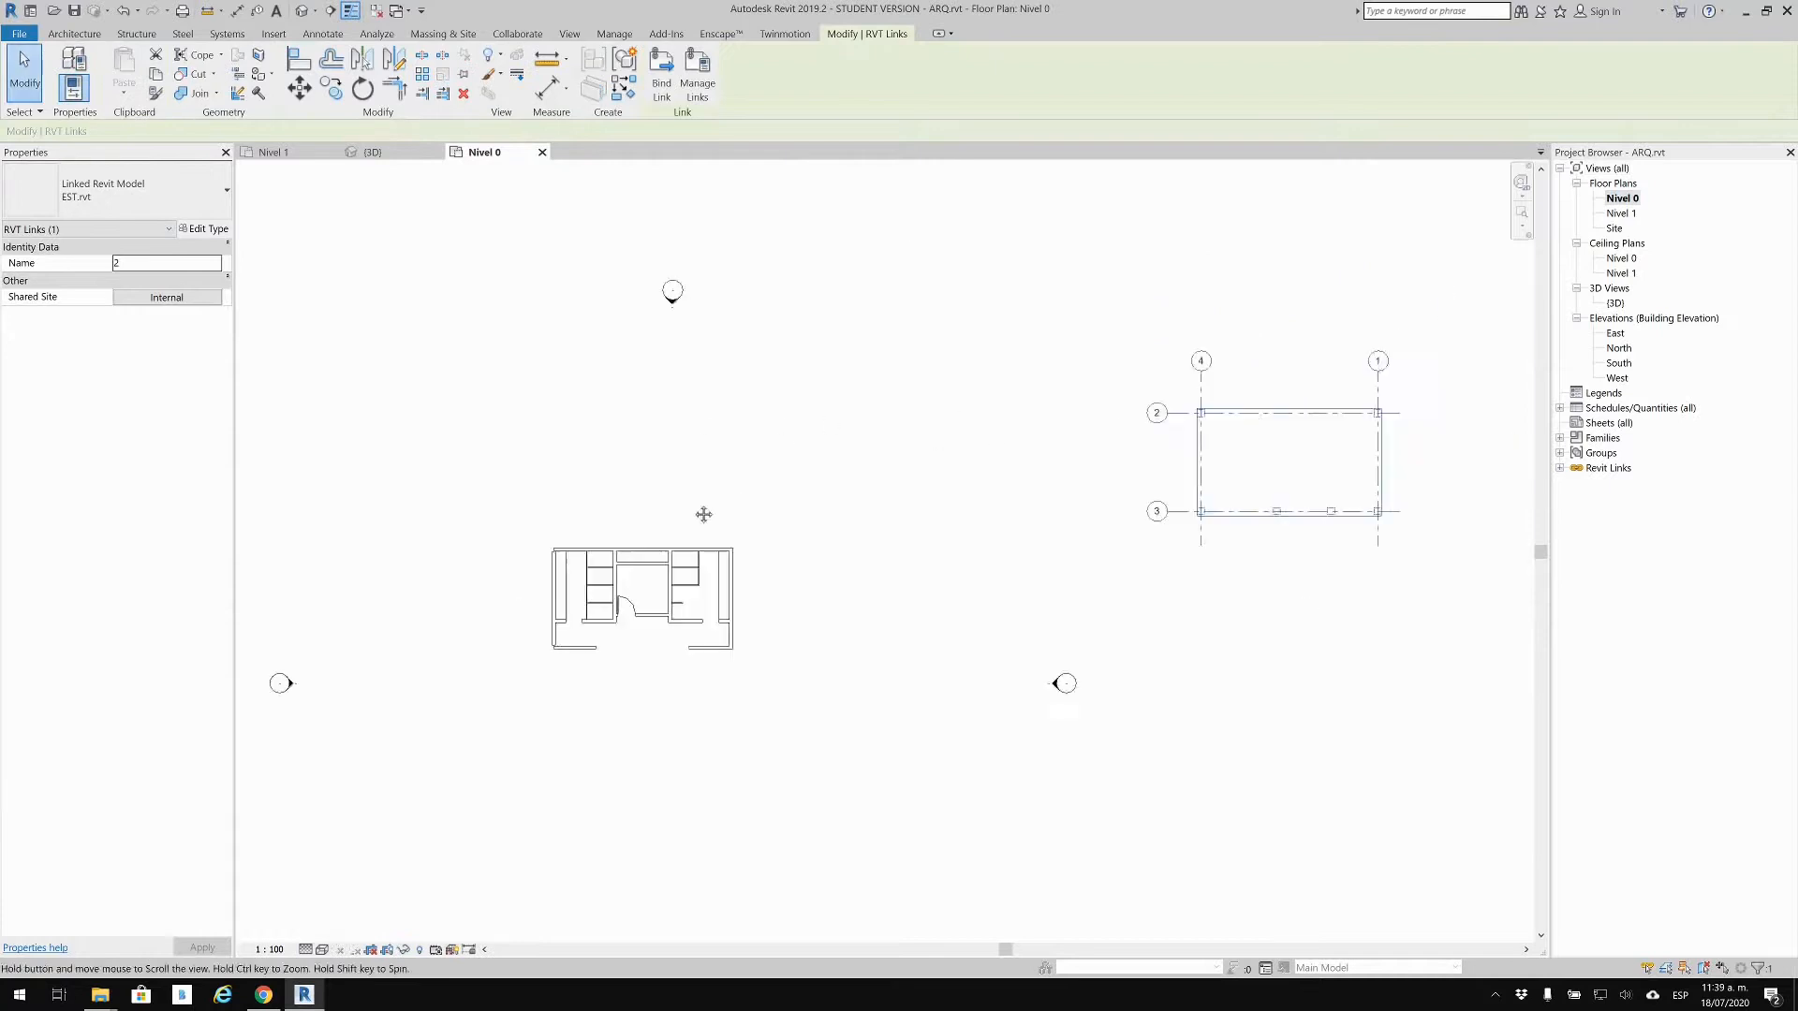
scroll(1208, 412, "up", 10)
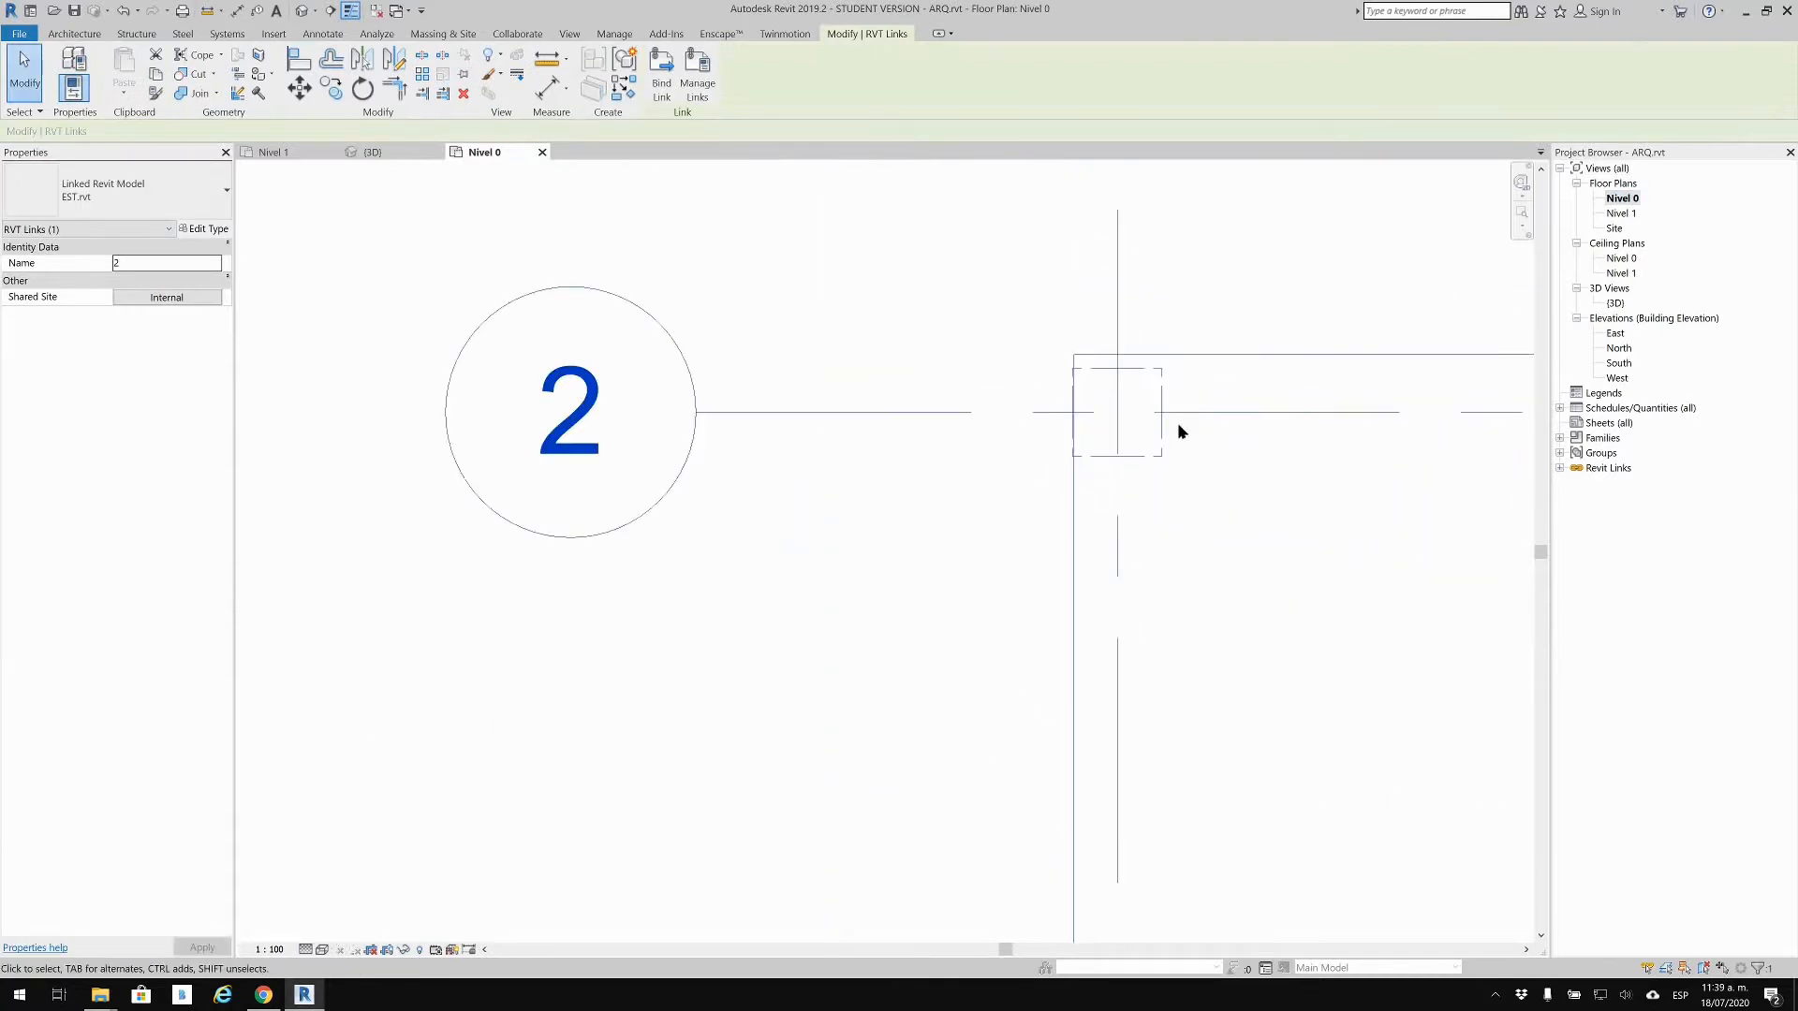
scroll(1194, 398, "down", 3)
middle_click_drag(1196, 410, 750, 233)
scroll(915, 546, "down", 3)
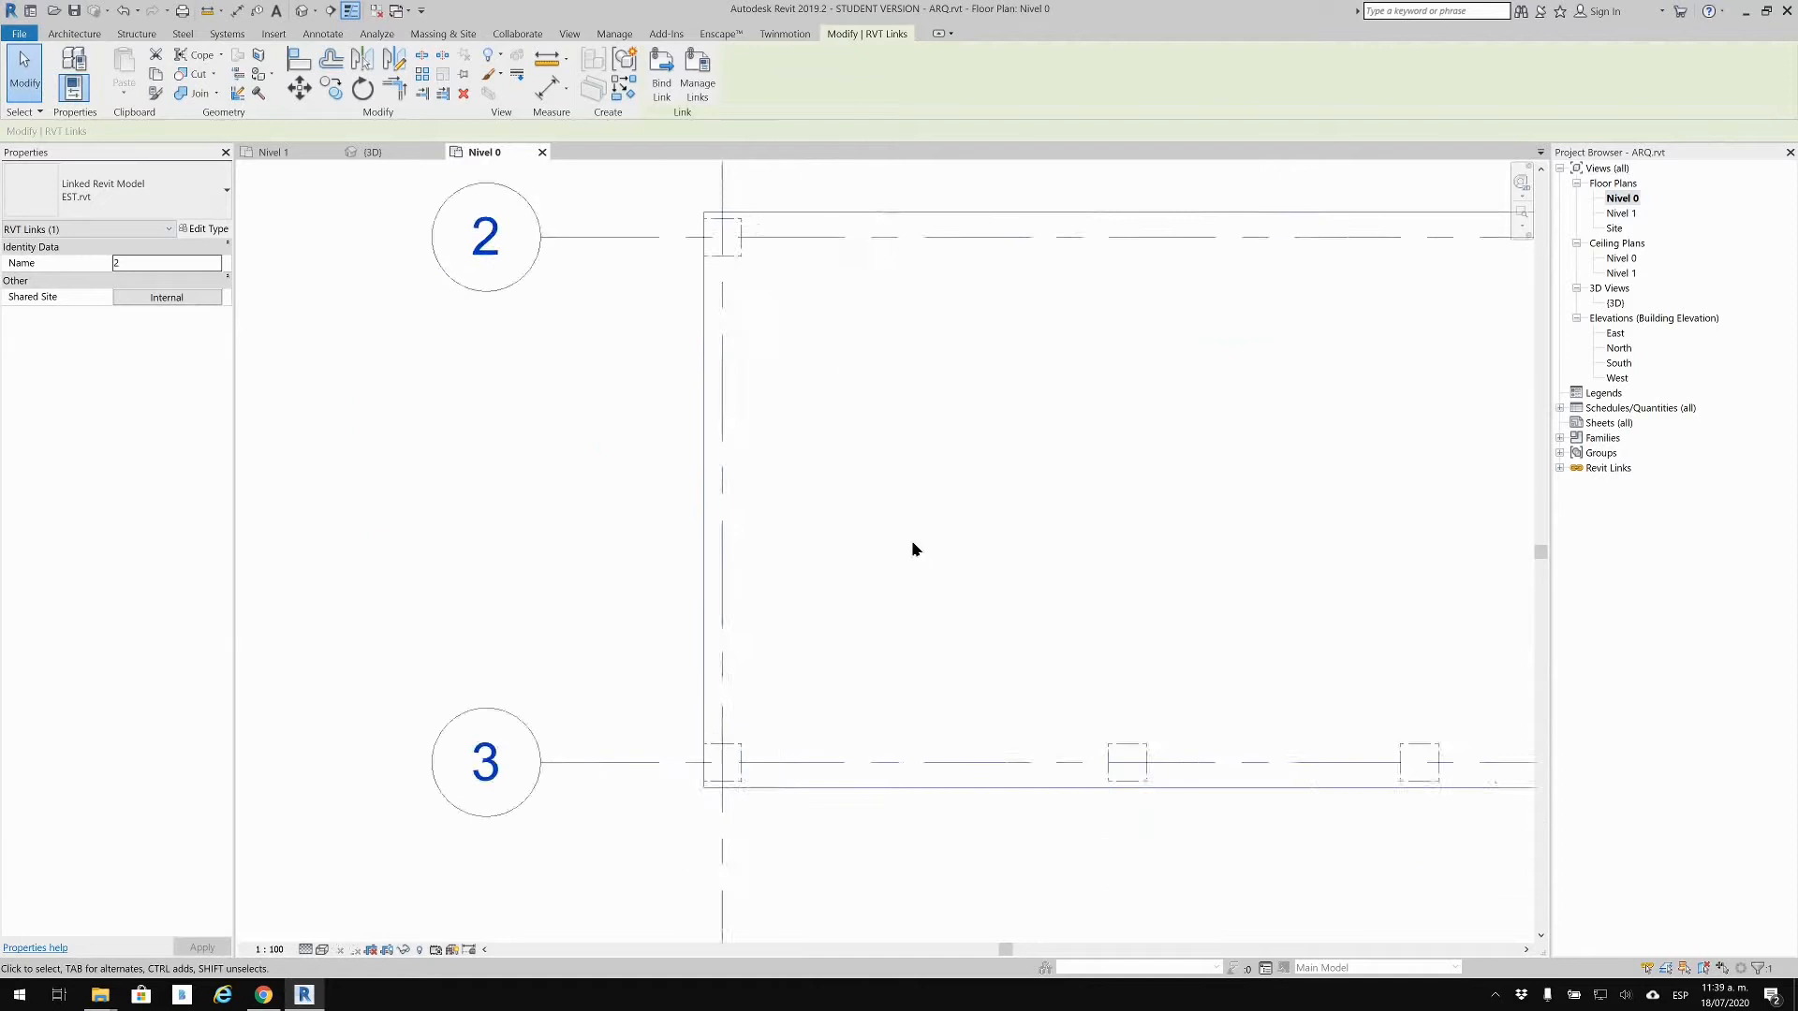
Step: Select and deselect the linked model in plan, then return to the {3D} view
left_click(952, 811)
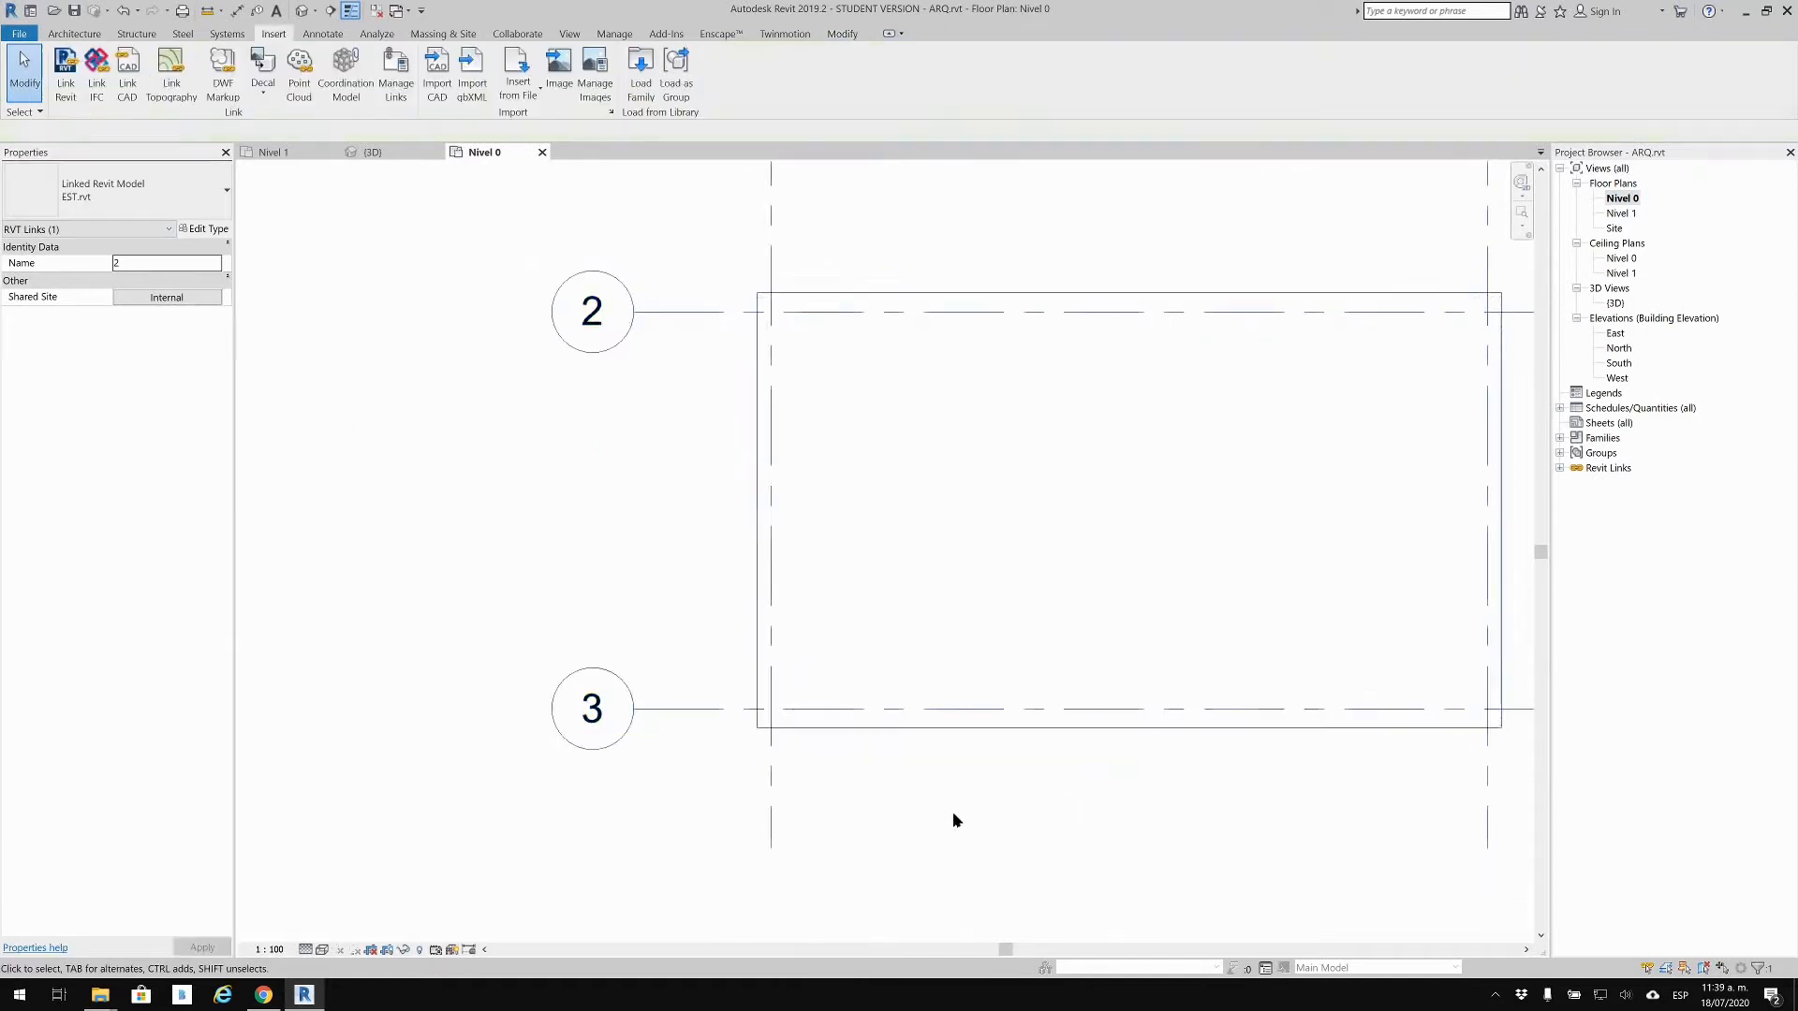
scroll(854, 793, "up", 1)
scroll(668, 788, "up", 1)
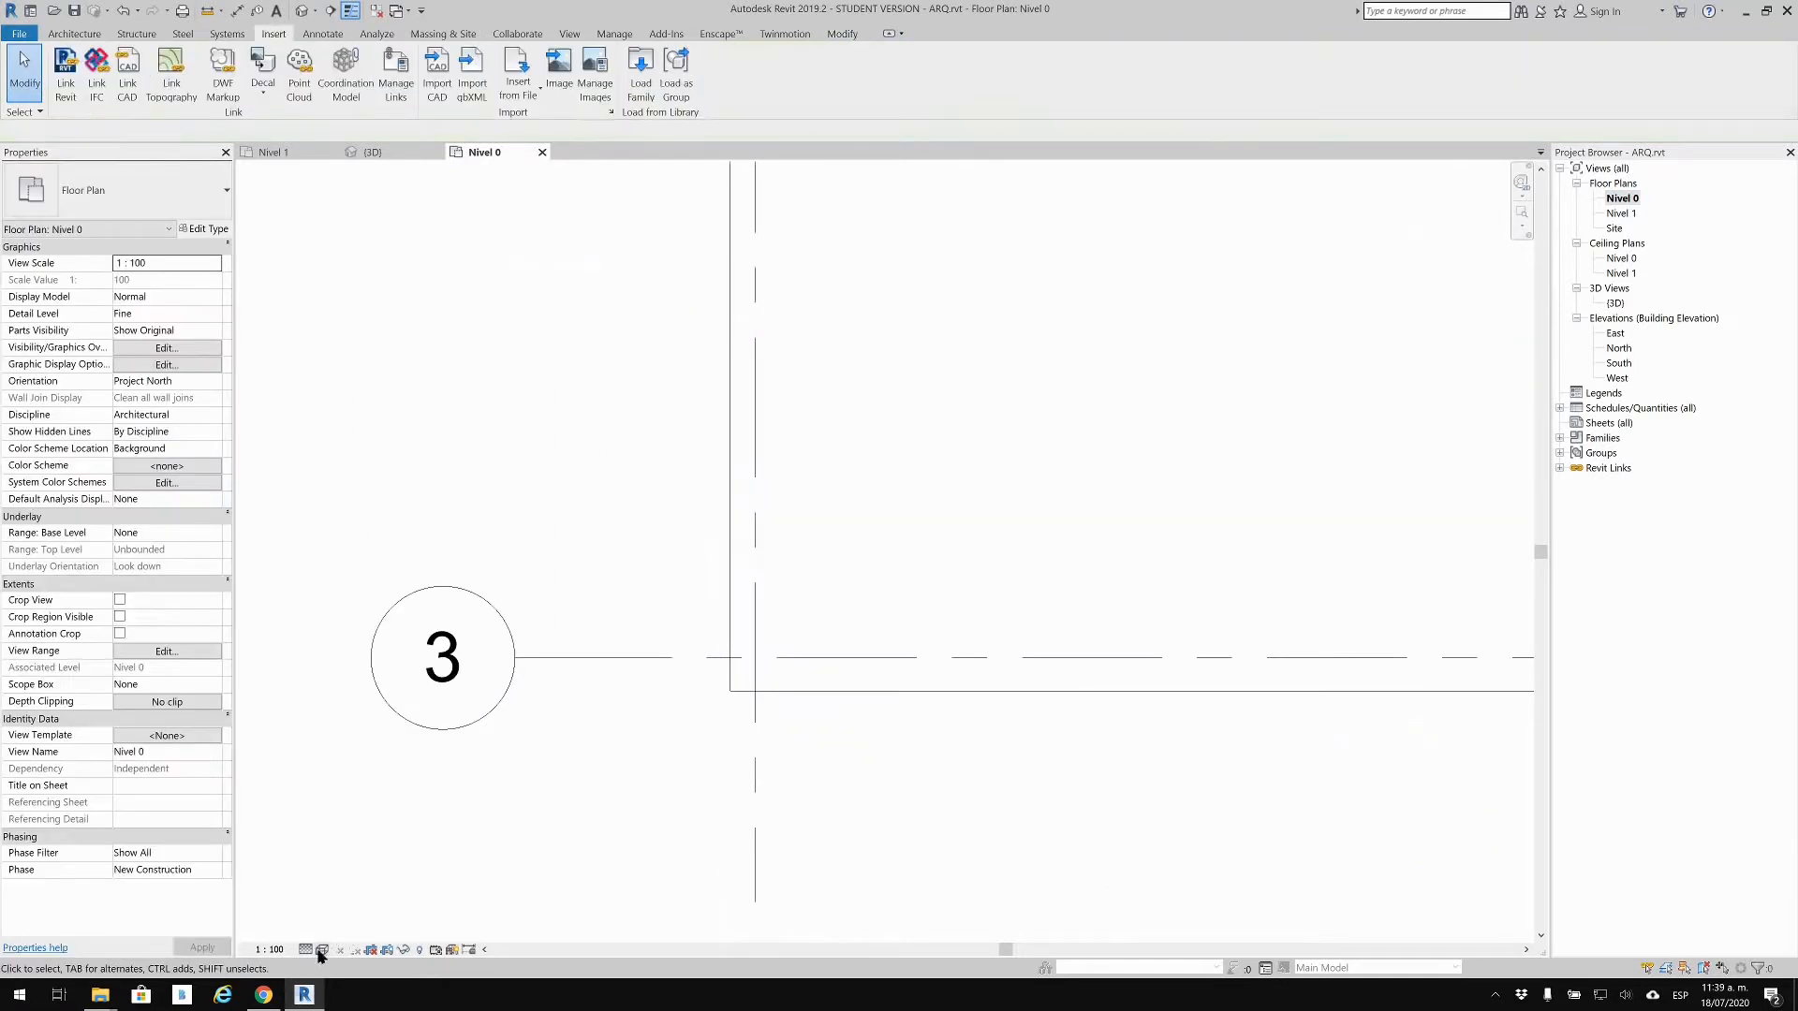
left_click(743, 699)
scroll(746, 667, "down", 2)
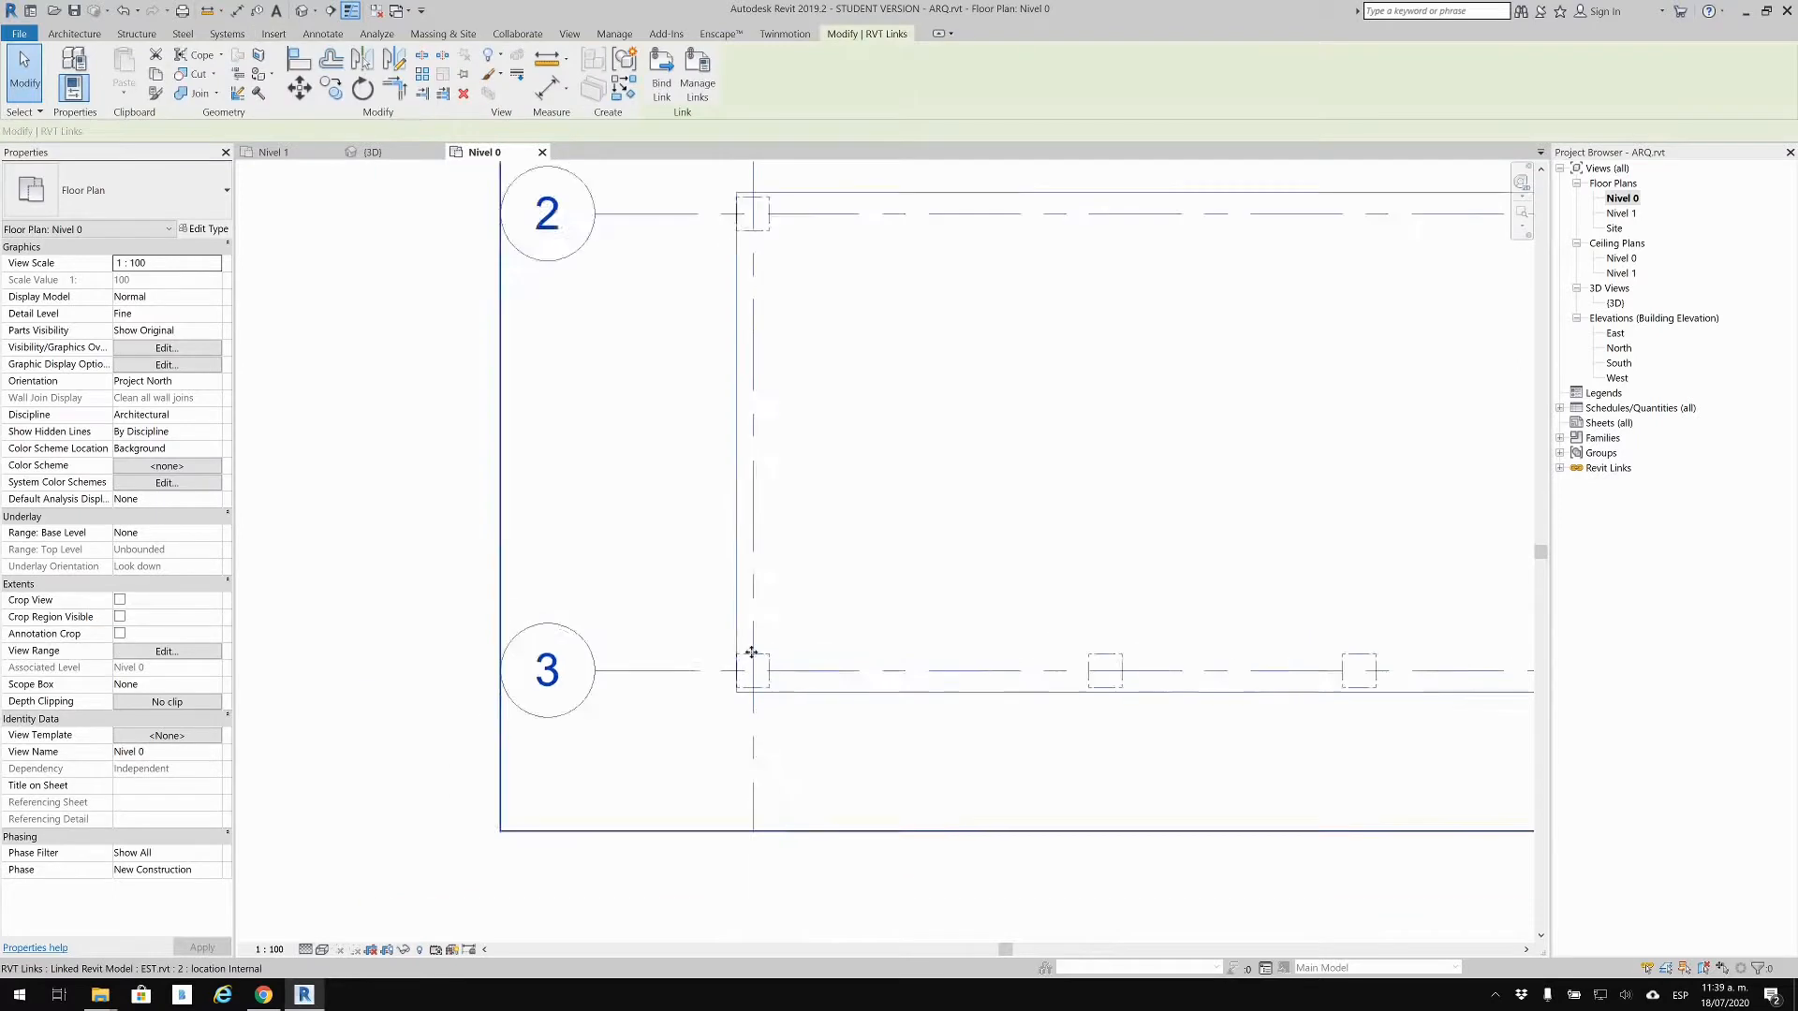
scroll(487, 538, "down", 1)
left_click(481, 522)
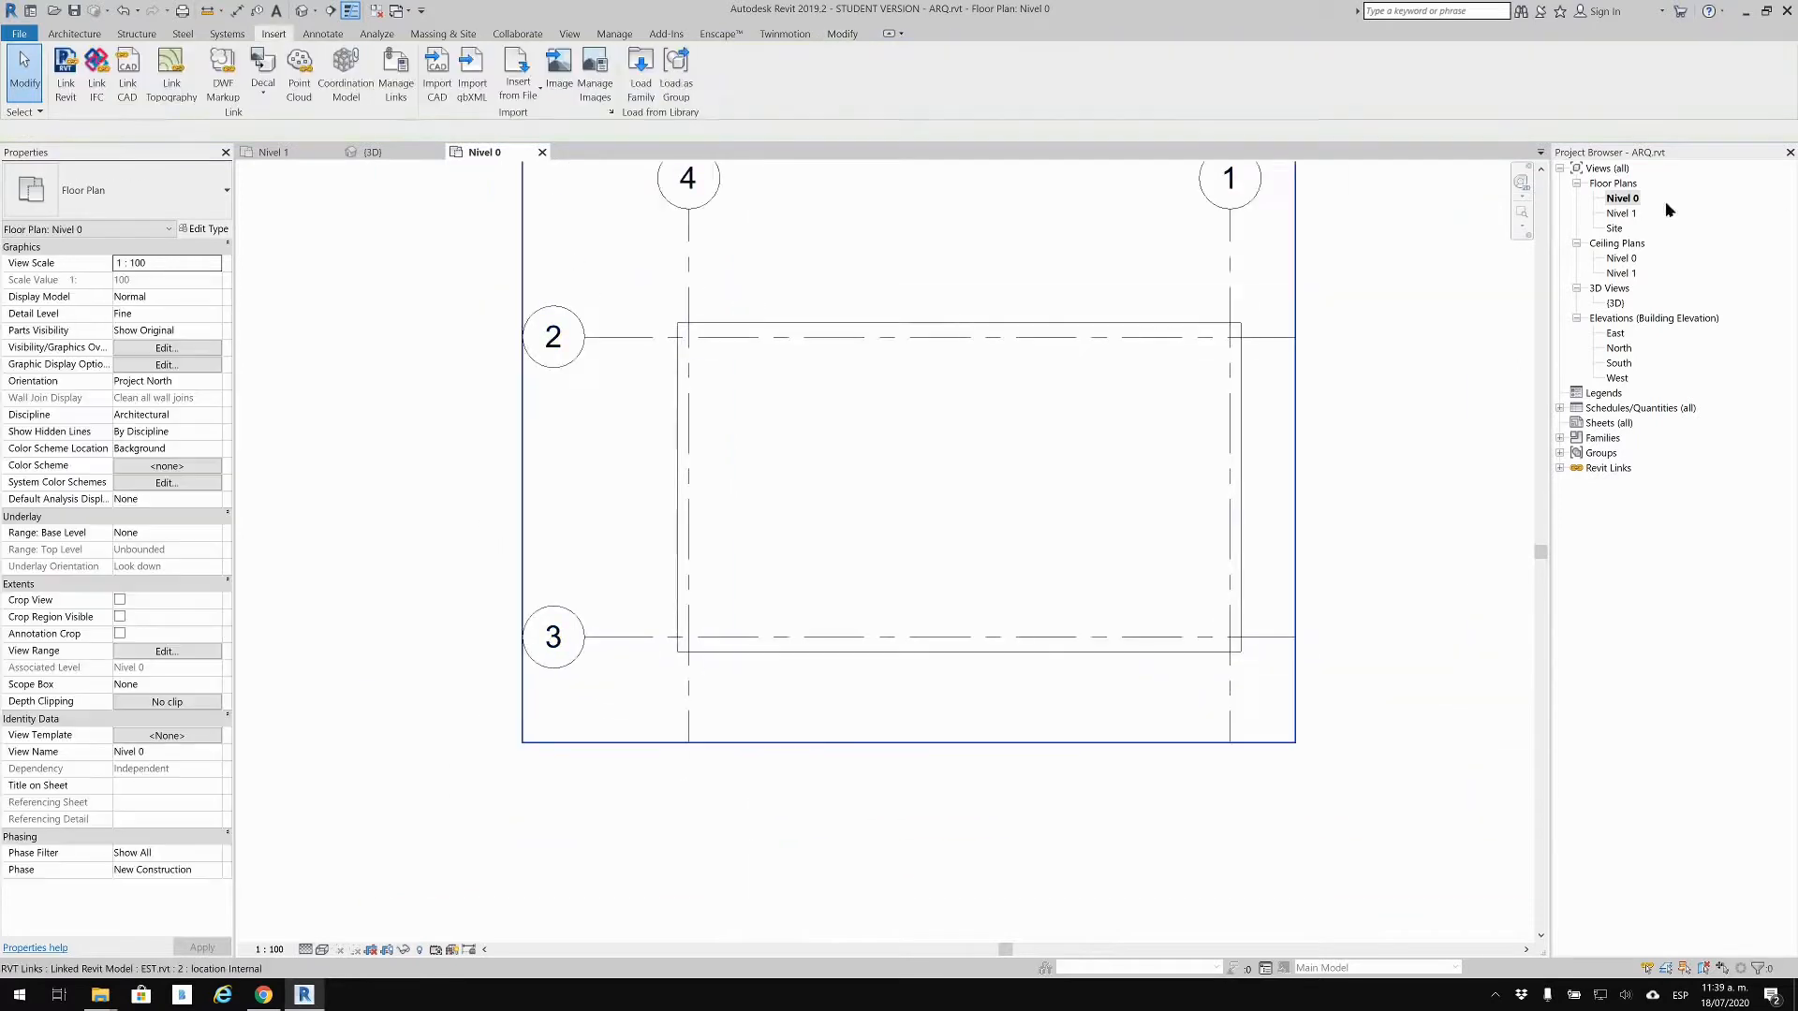
double_click(1617, 304)
middle_click_drag(795, 565, 813, 365)
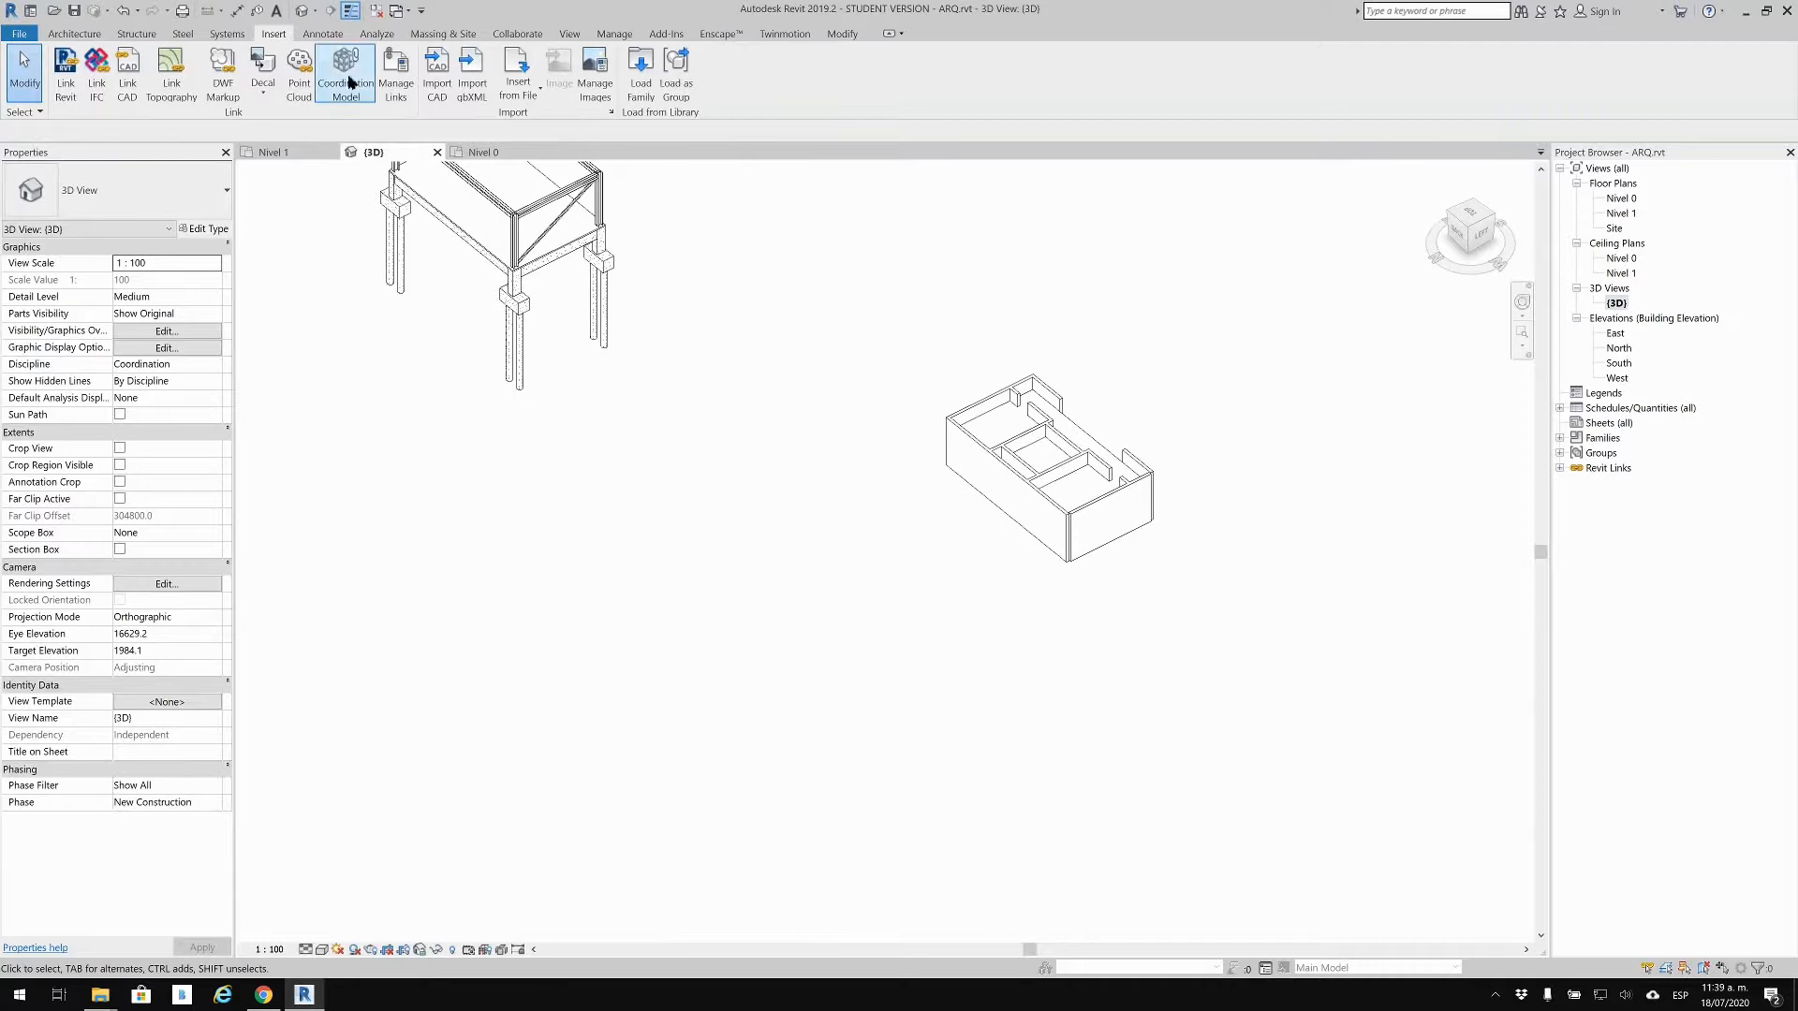
Step: Start Align from the Modify tab and pick the house wall face as reference
left_click(842, 34)
key("super")
left_click(334, 256)
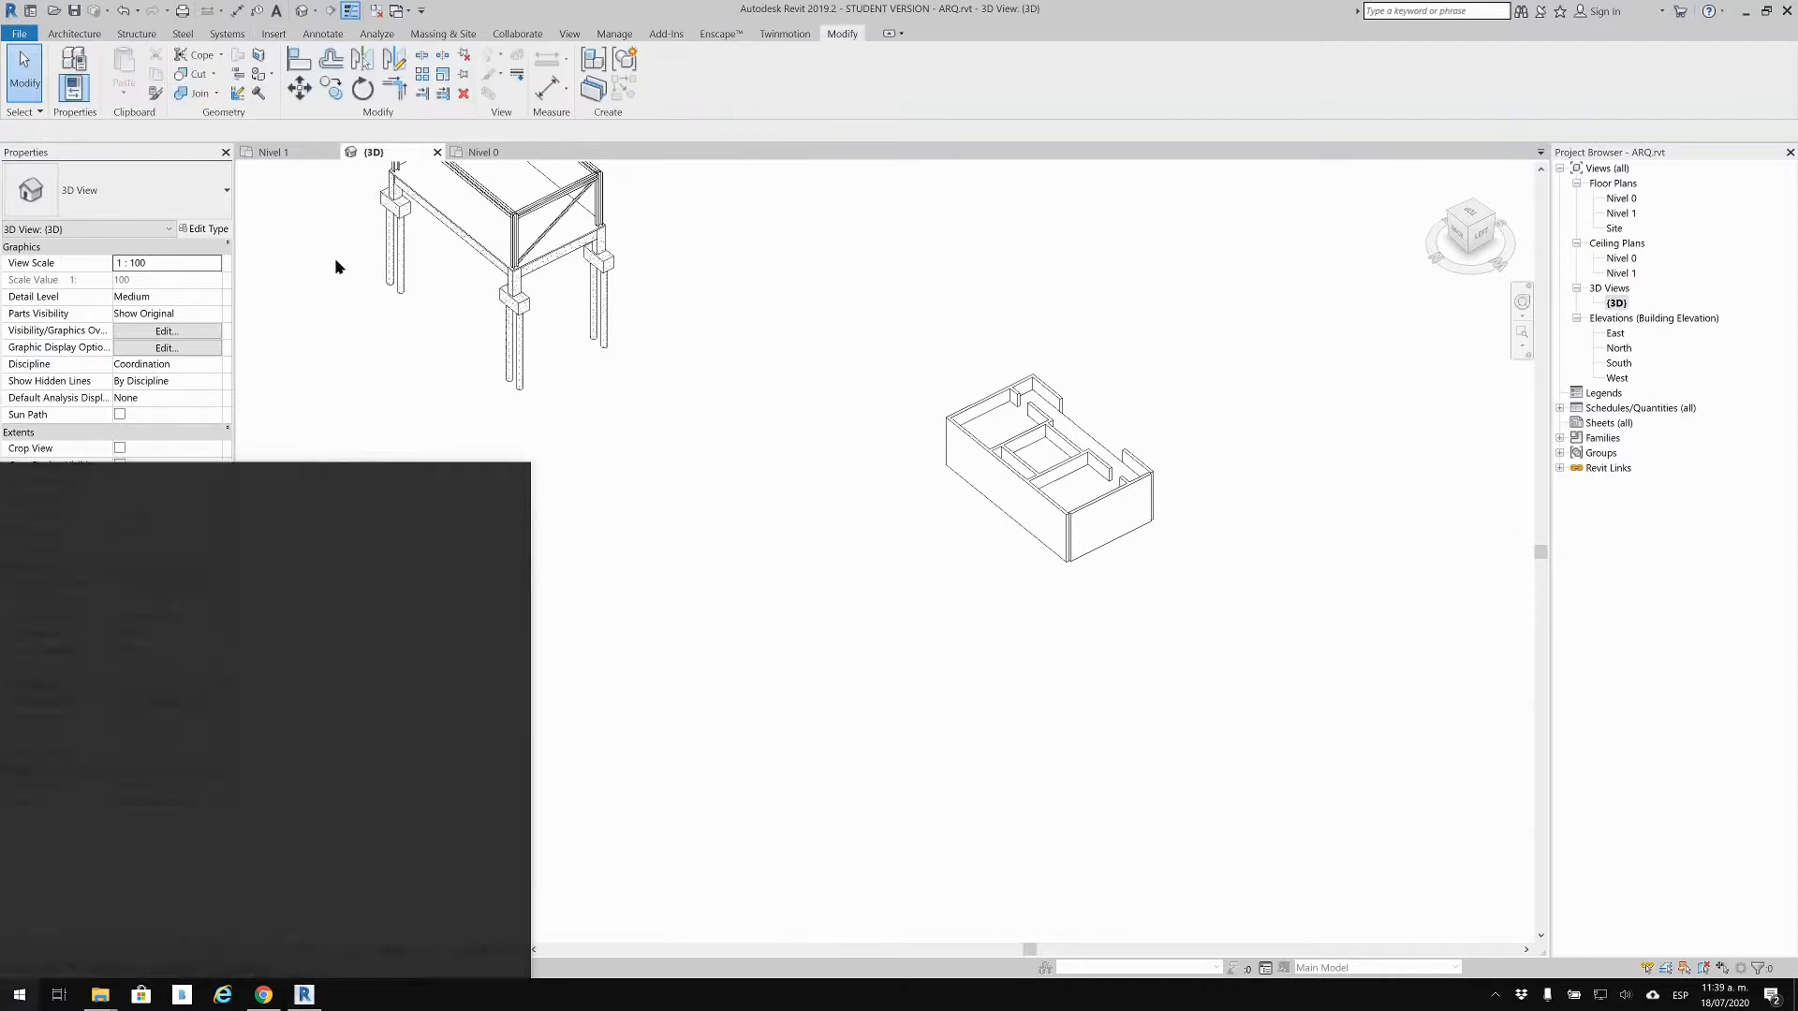
left_click(312, 71)
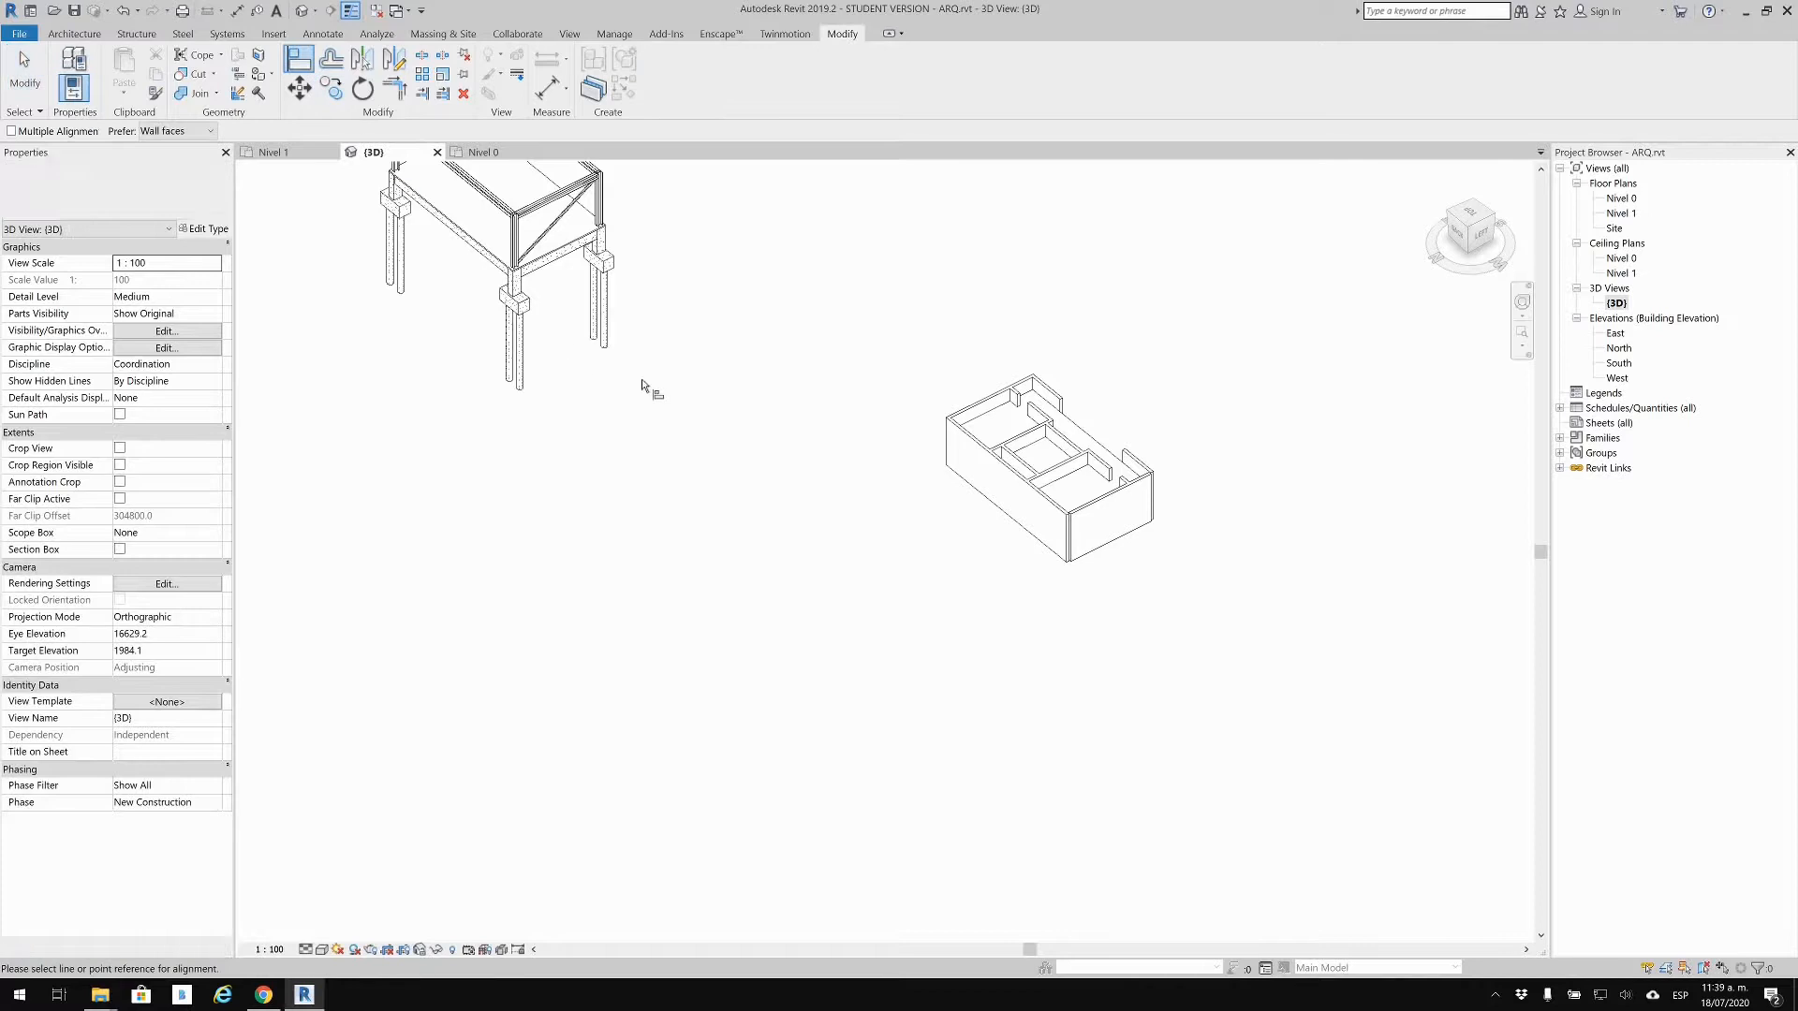
scroll(1075, 540, "up", 8)
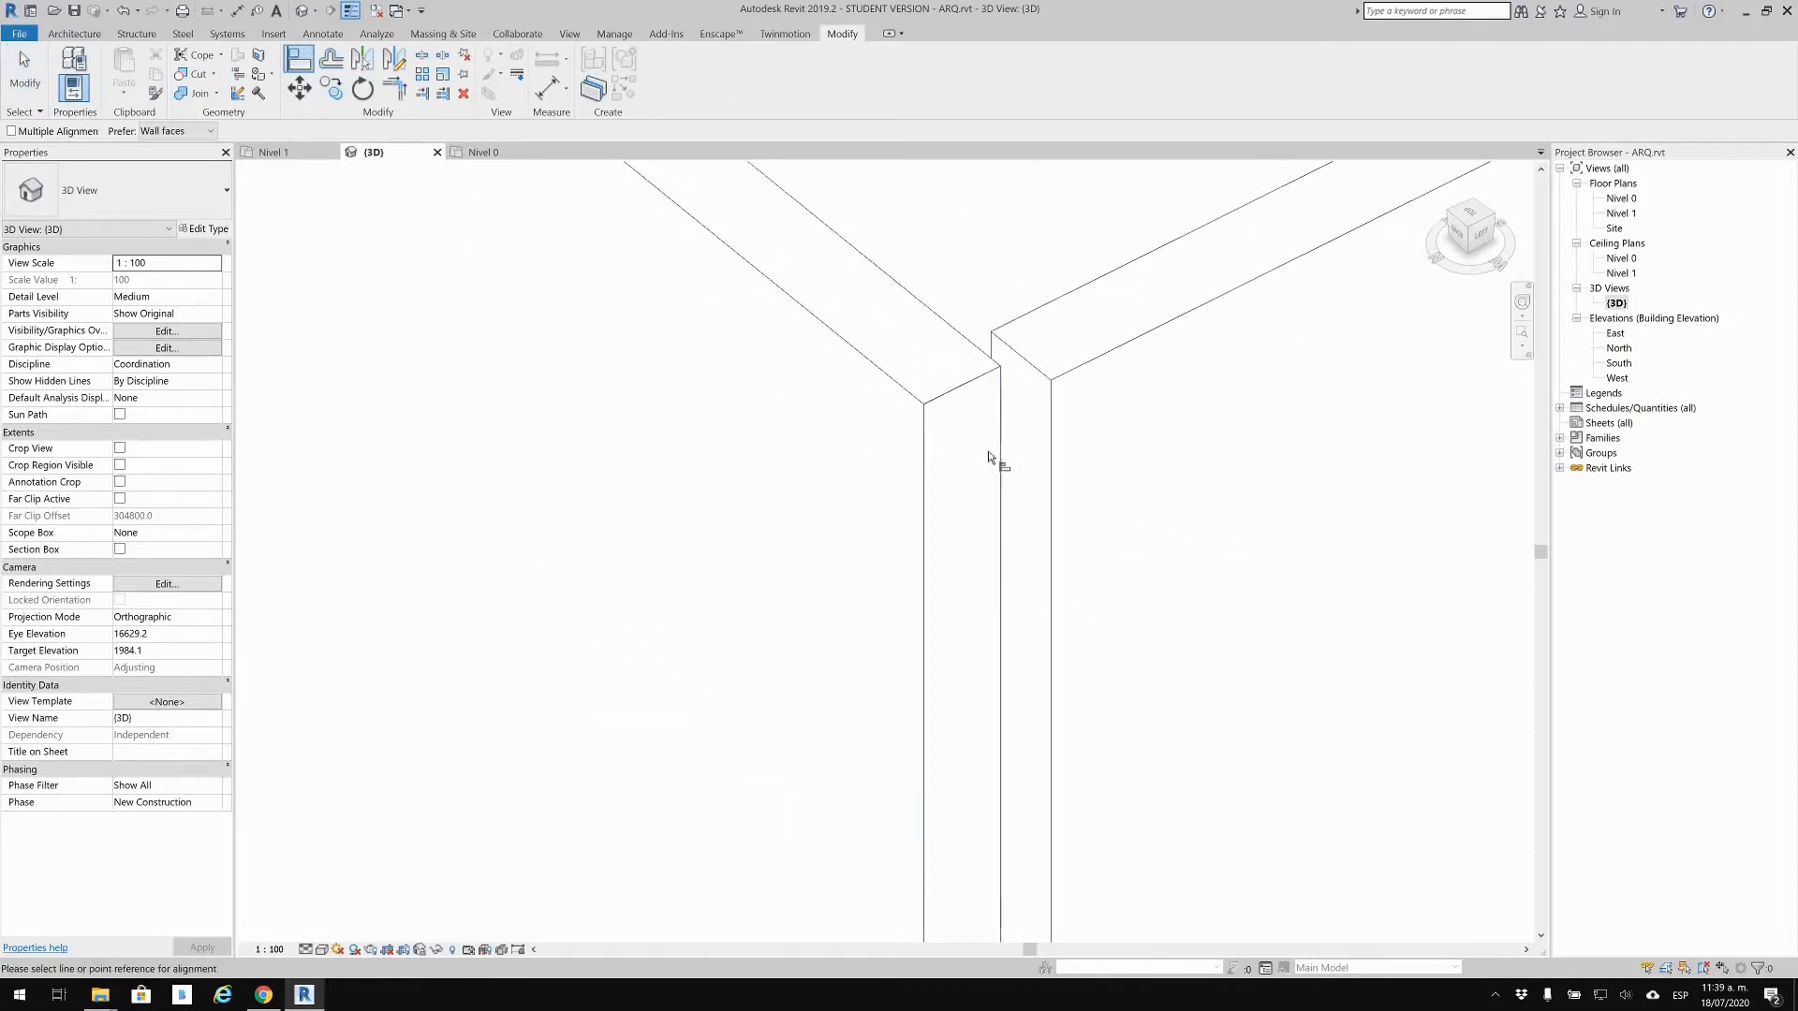
left_click(1000, 448)
Step: Align the linked EST.rvt frame edge to that wall and accept the Shared Sites warning
scroll(976, 429, "down", 8)
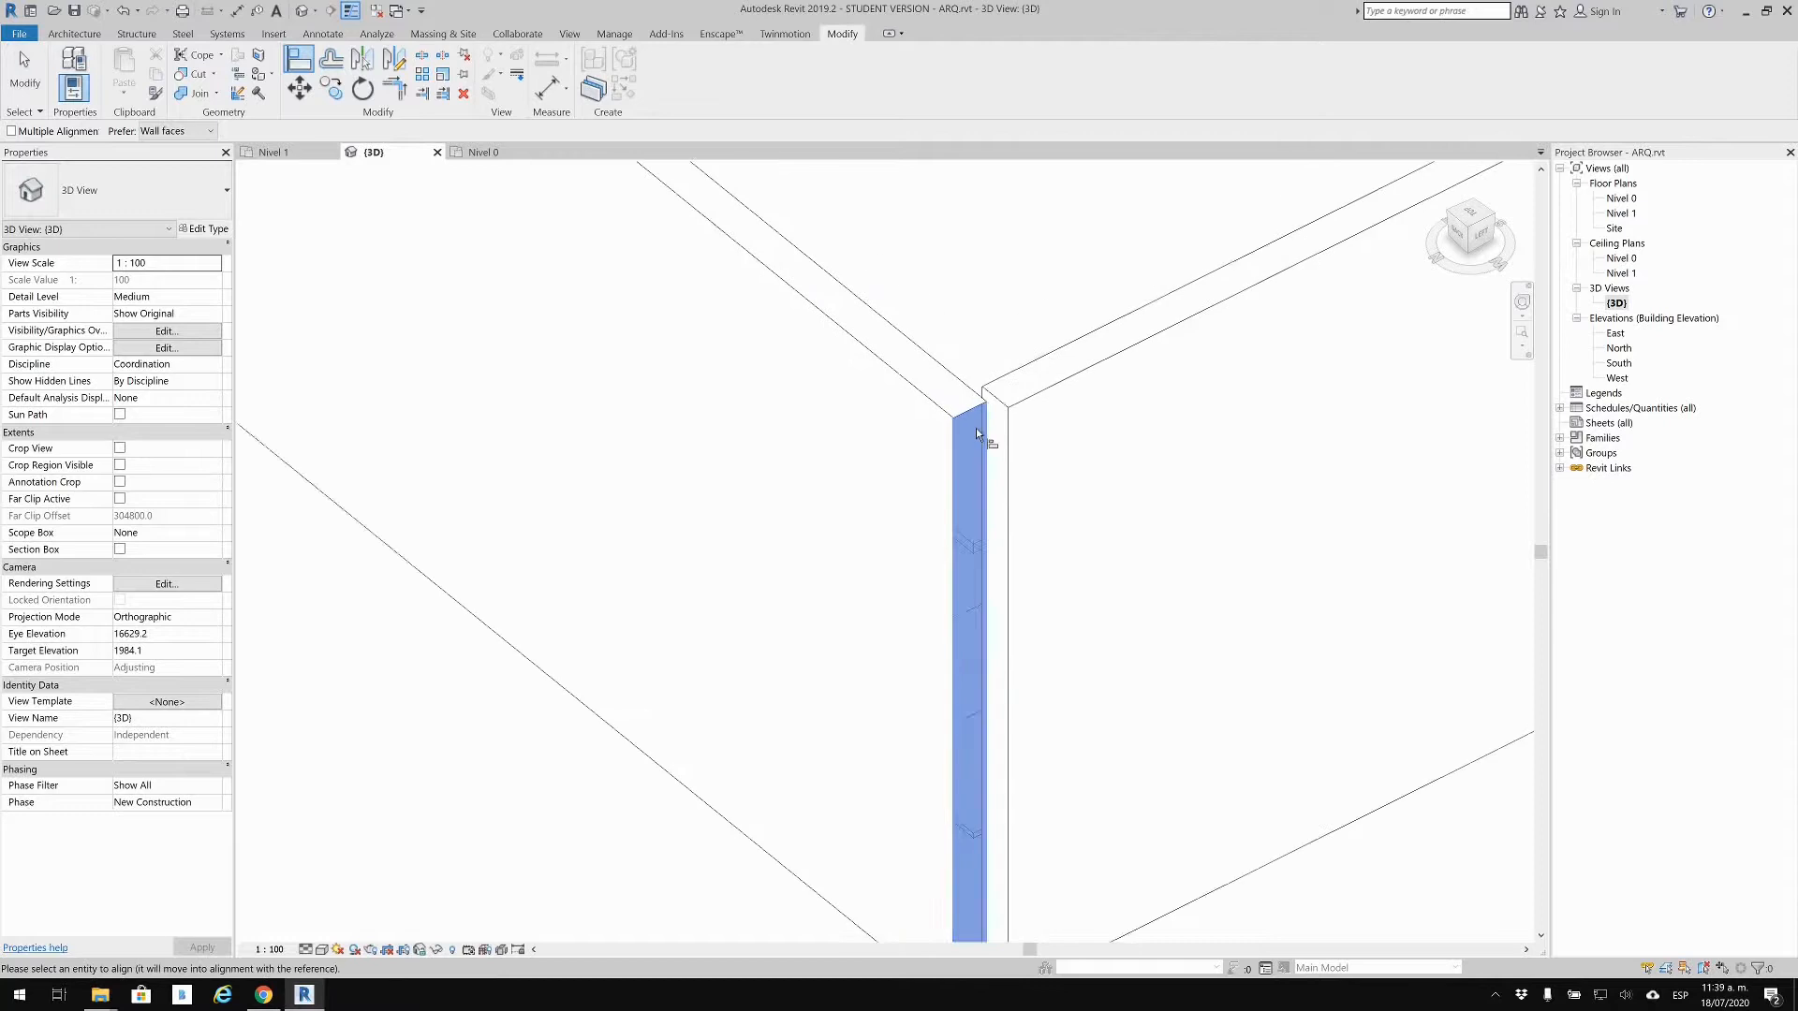
scroll(749, 478, "down", 2)
middle_click_drag(794, 557, 1139, 874)
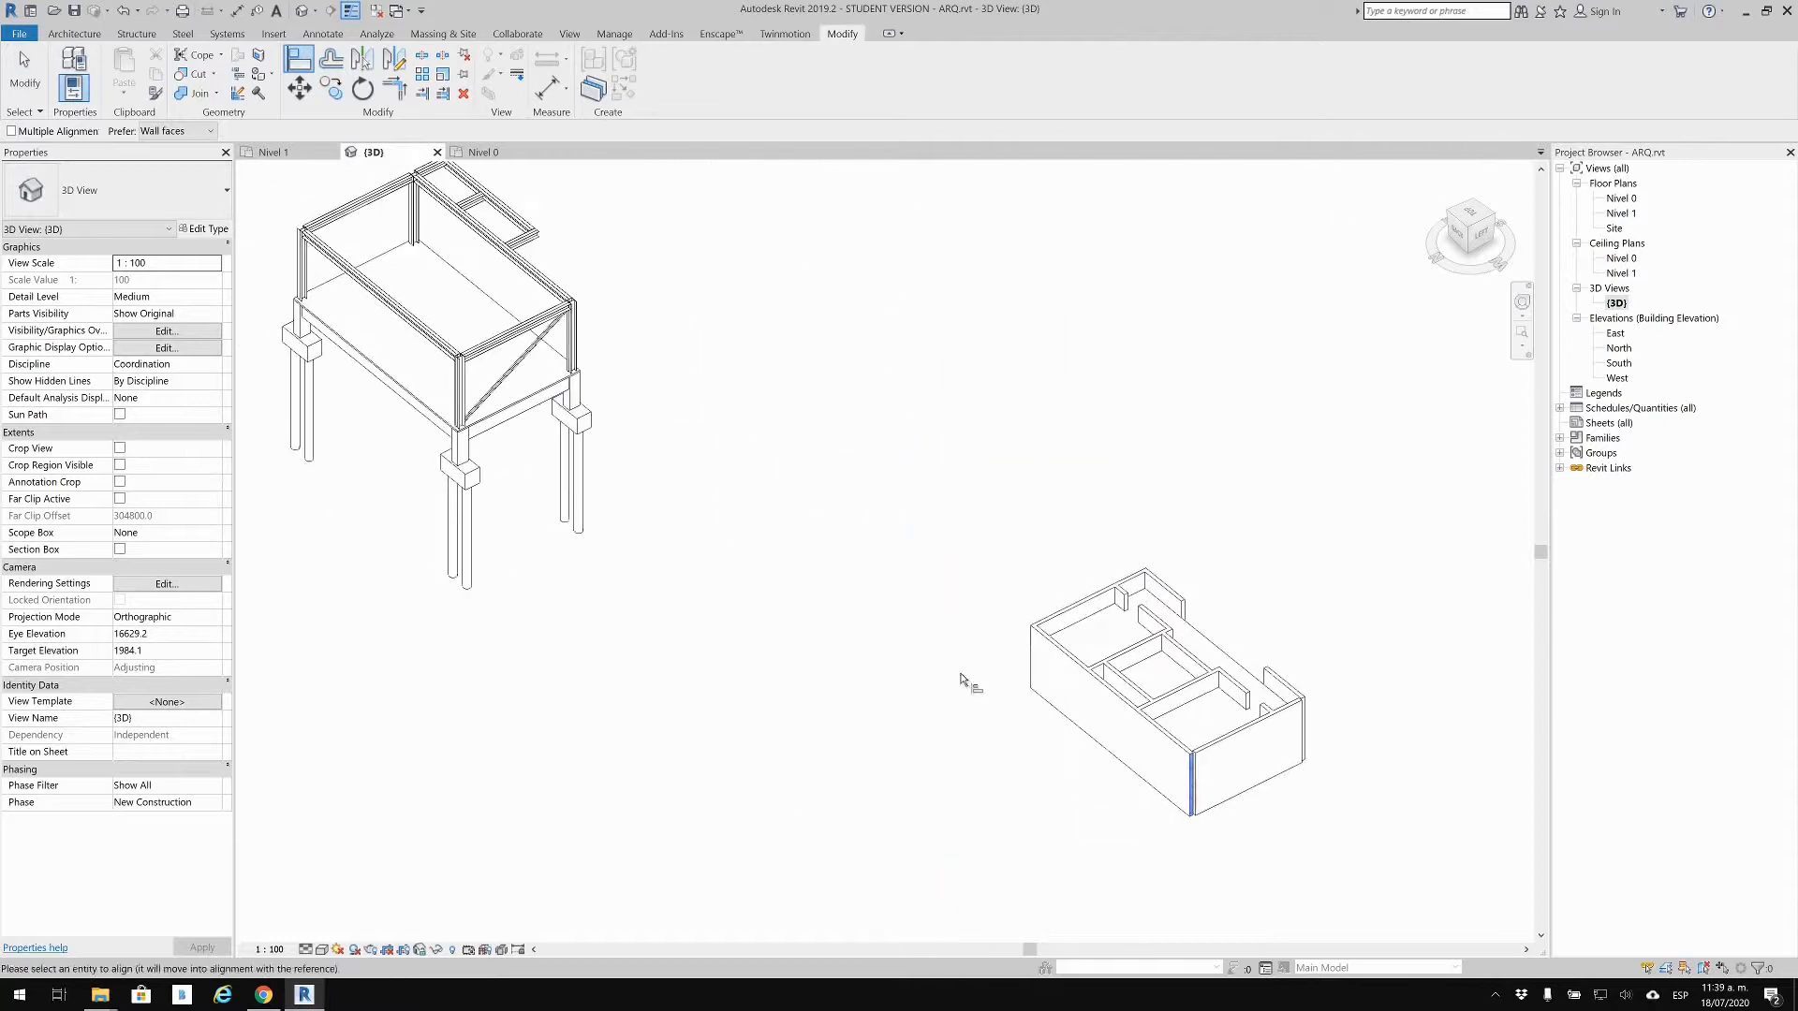
middle_click_drag(464, 394, 989, 460, "shift")
scroll(967, 609, "up", 5)
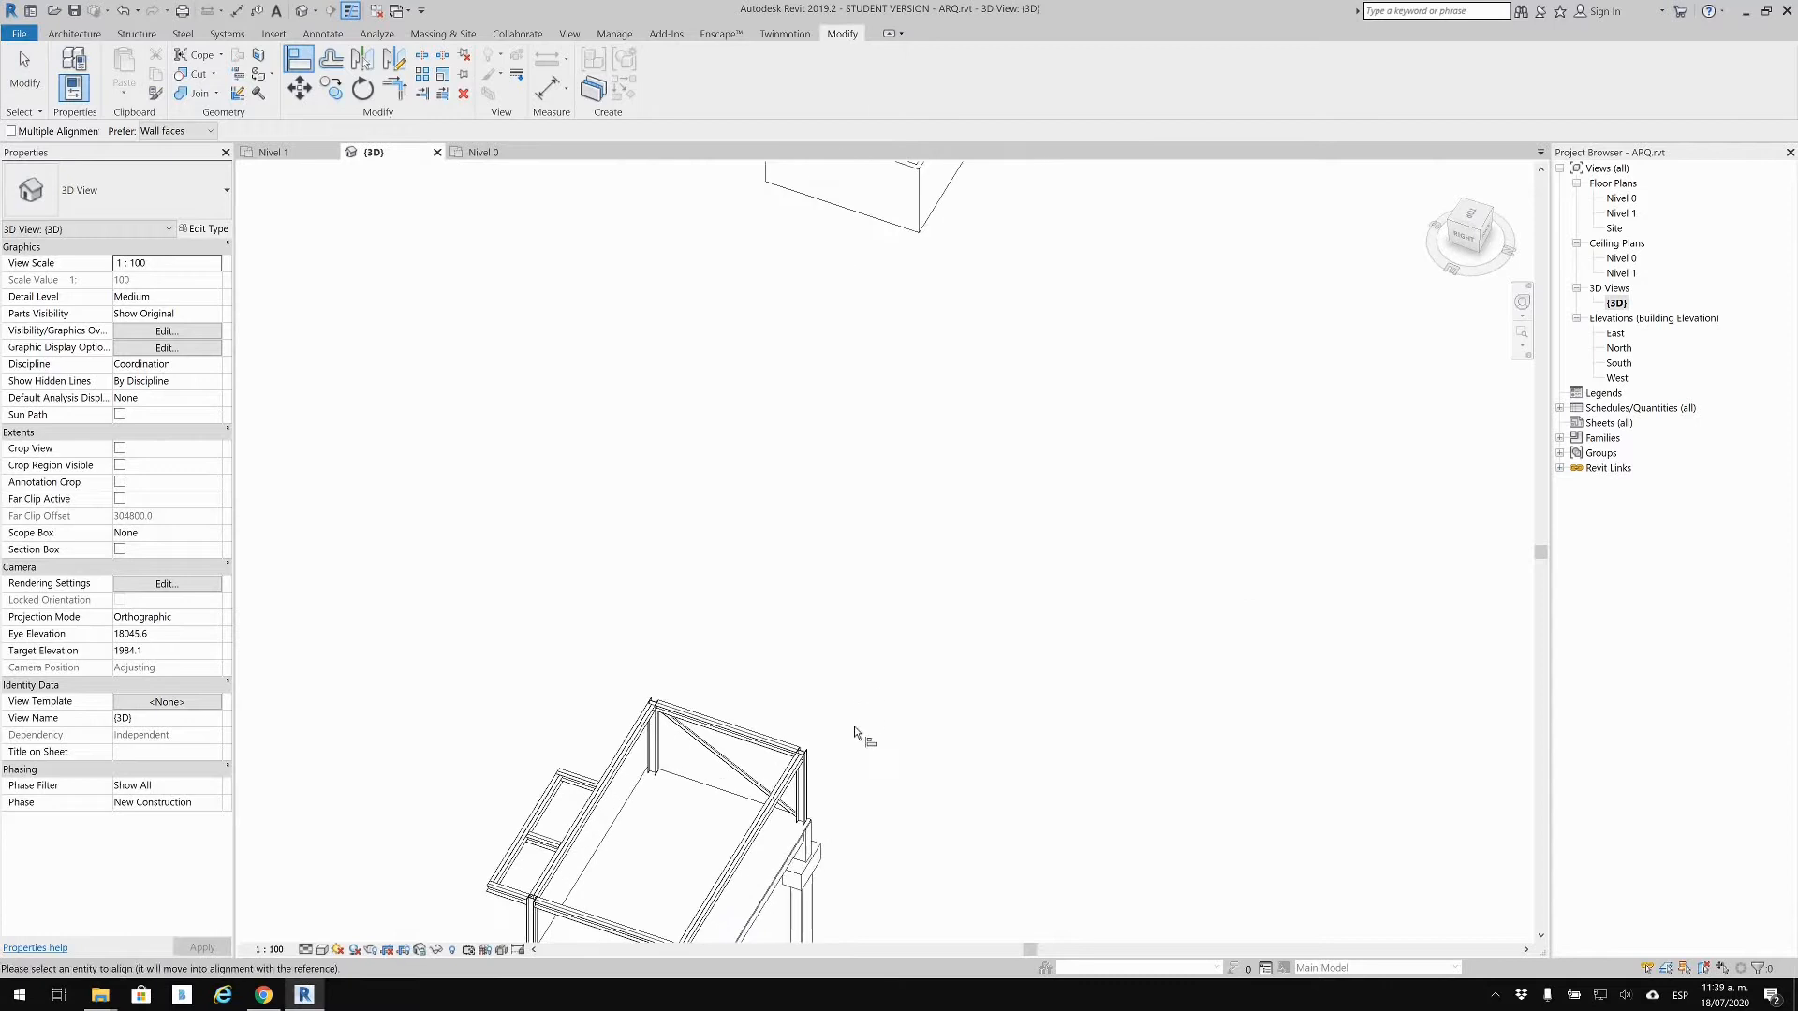
middle_click_drag(842, 759, 1035, 439)
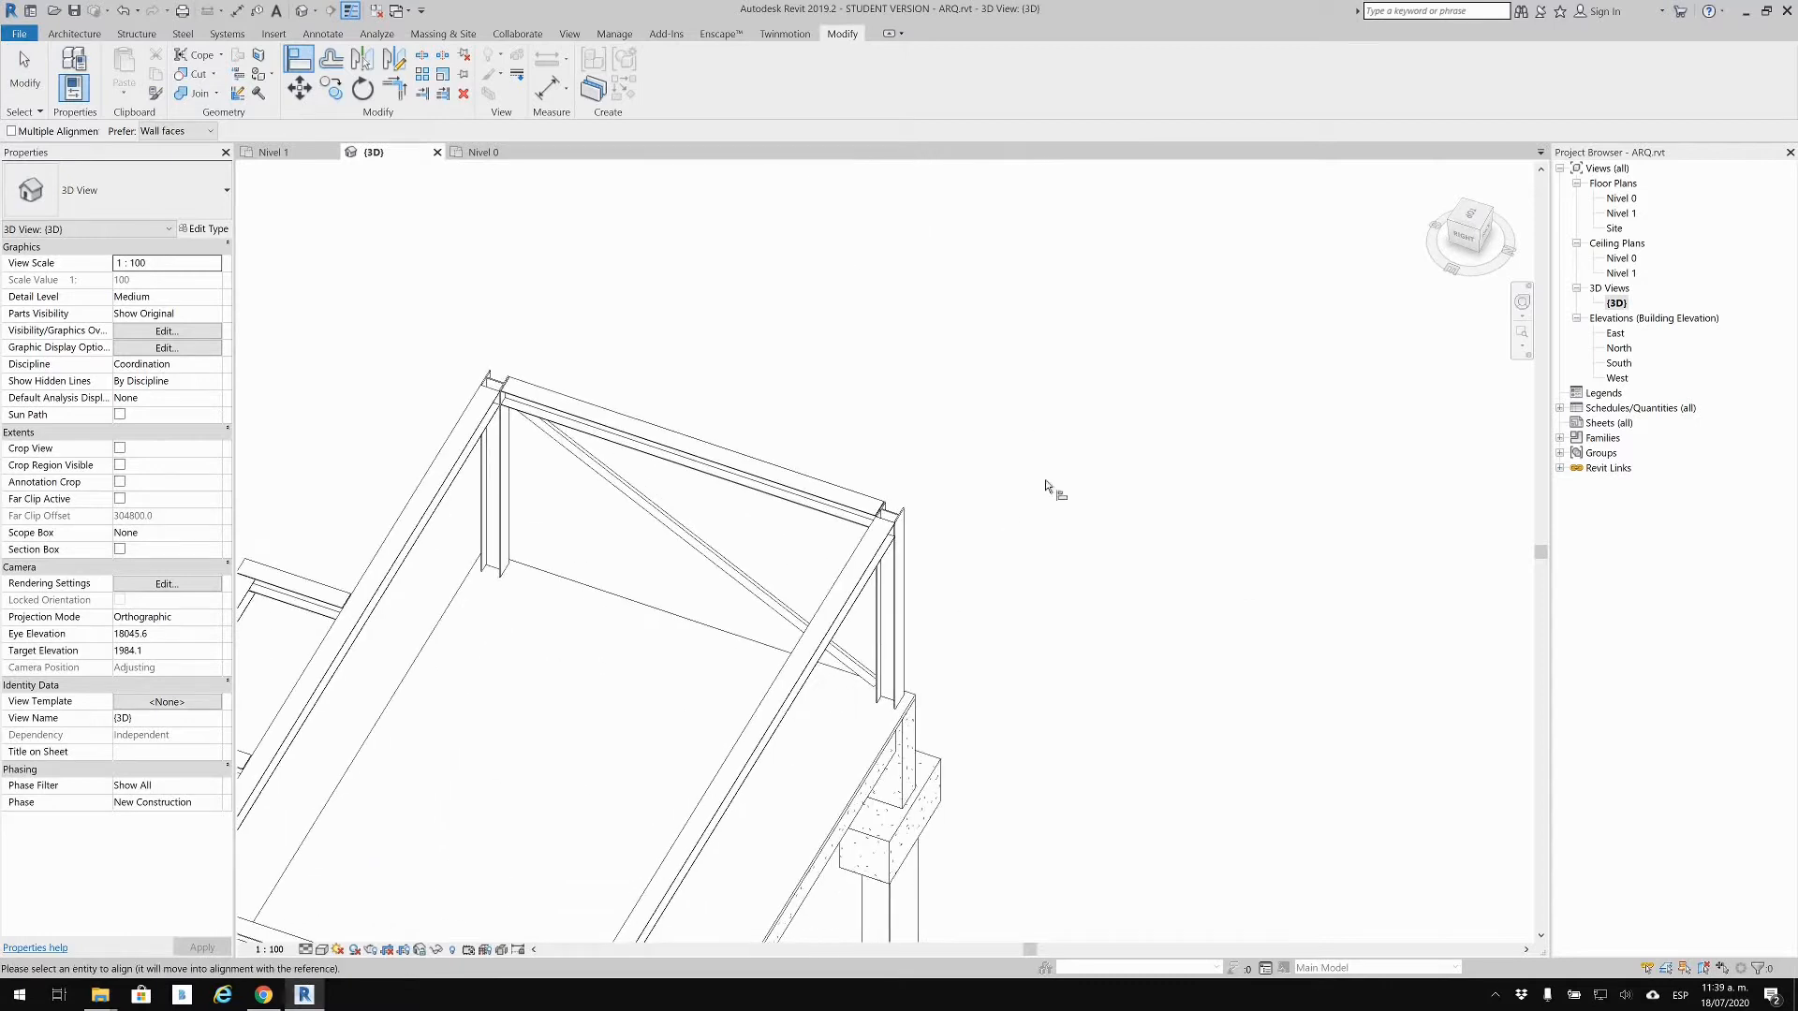
scroll(972, 523, "up", 4)
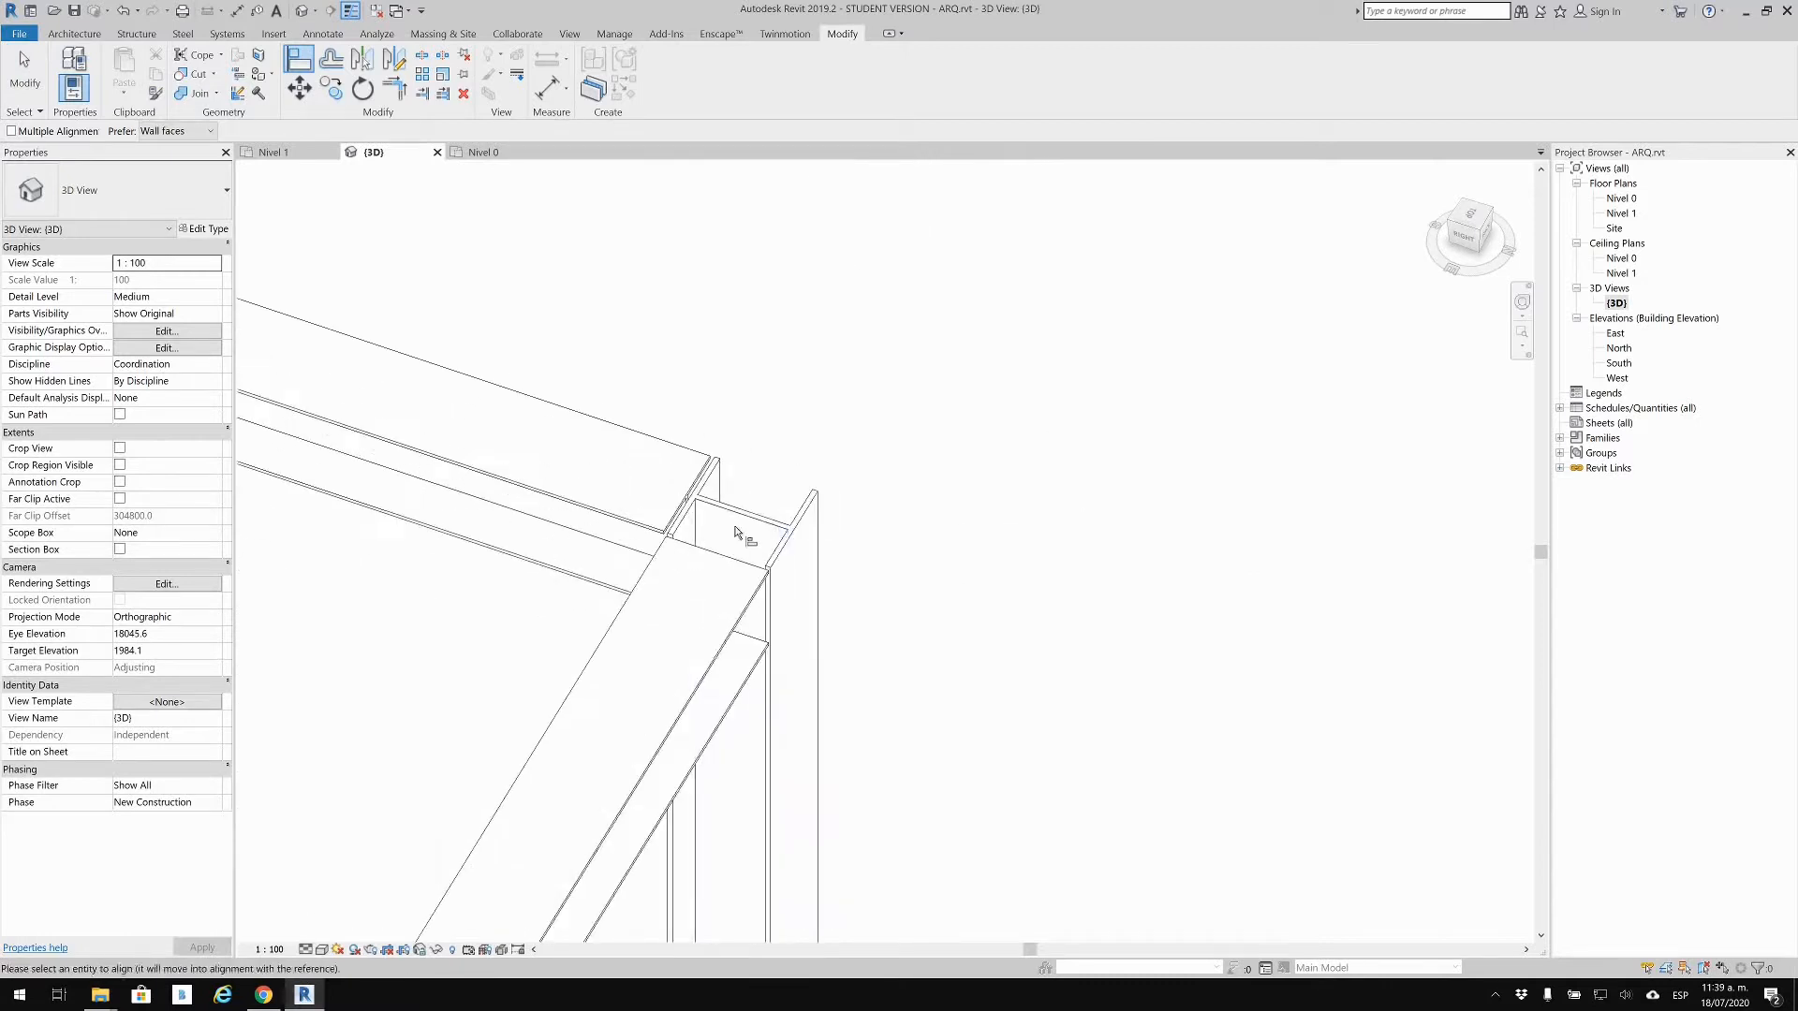
scroll(736, 533, "up", 1)
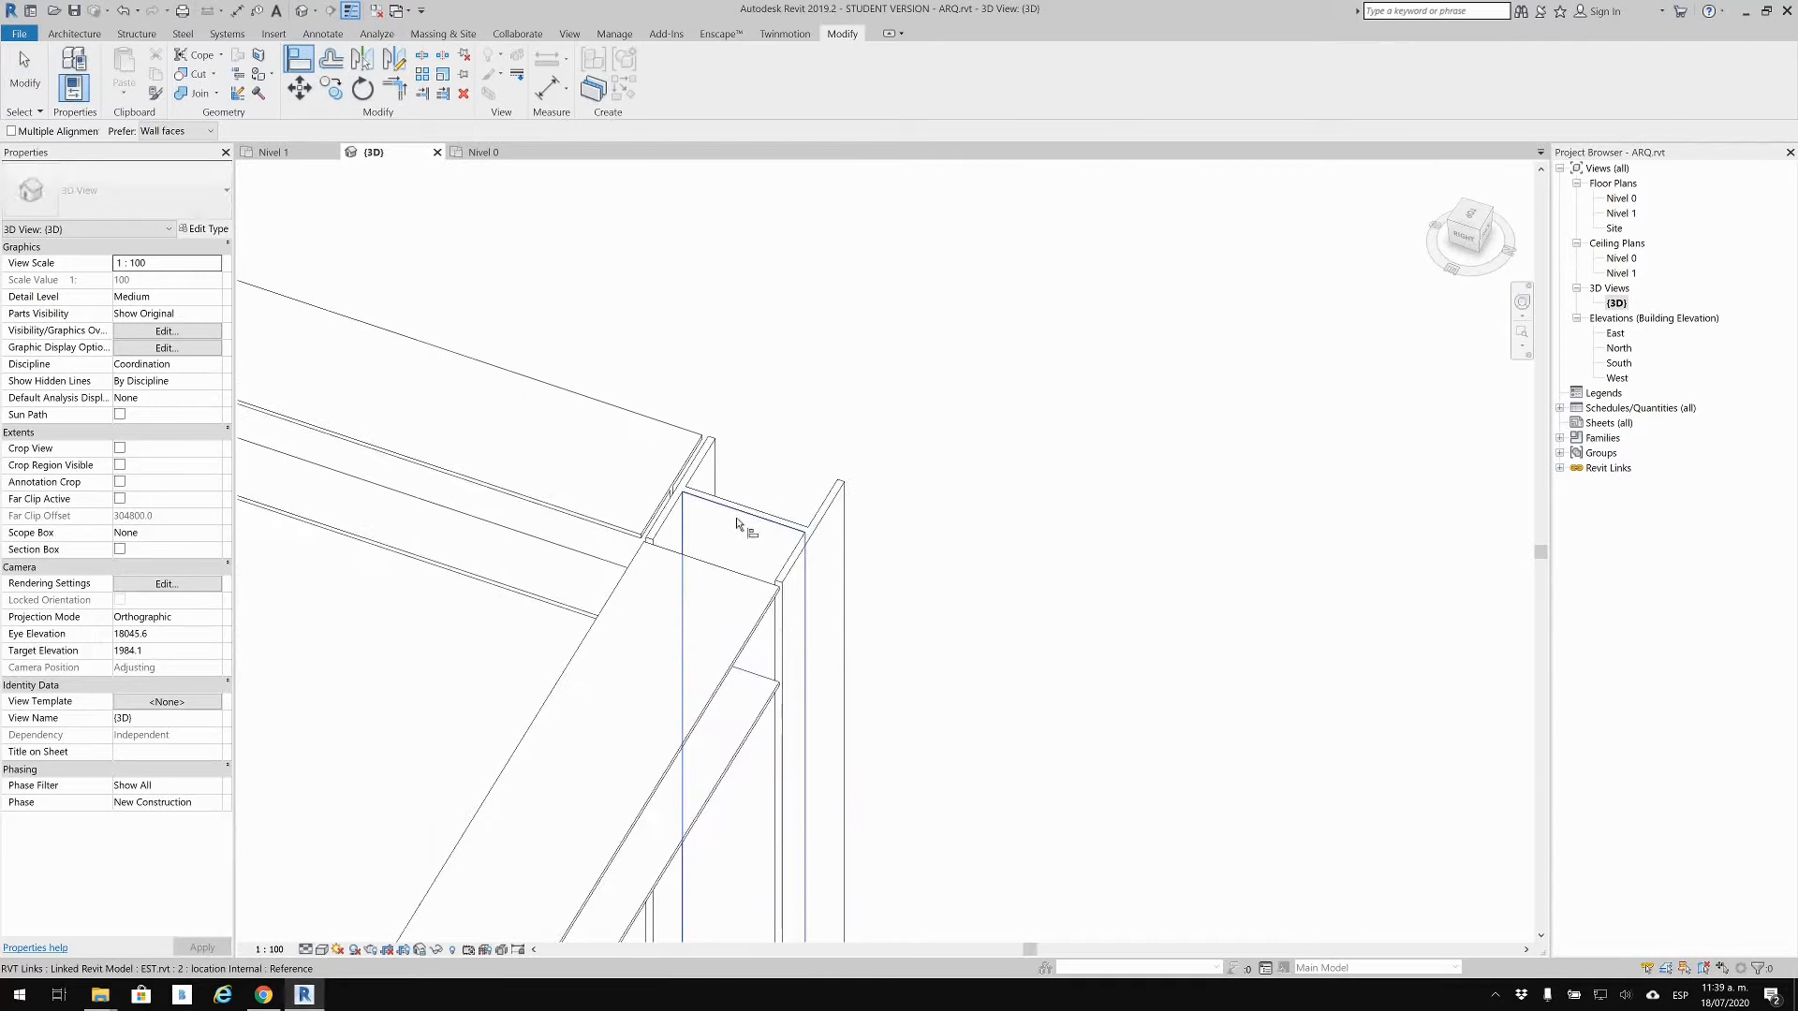
left_click(736, 525)
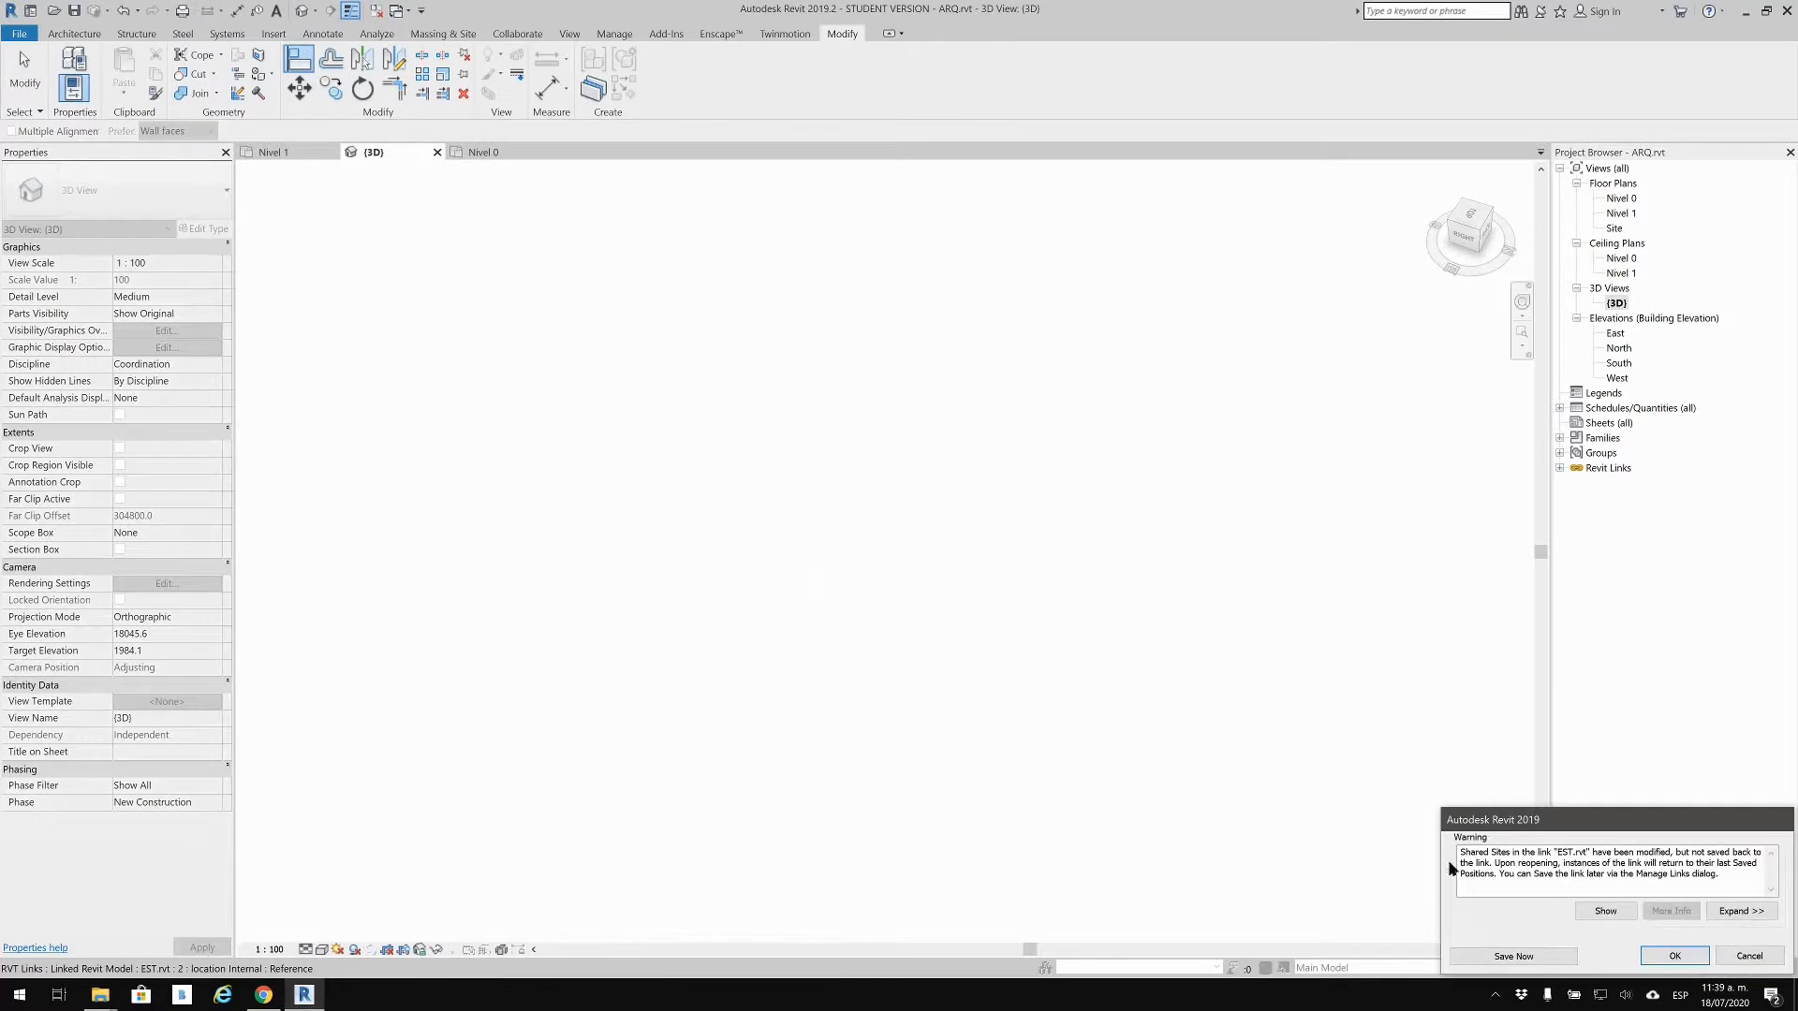
left_click_drag(1517, 827, 788, 530)
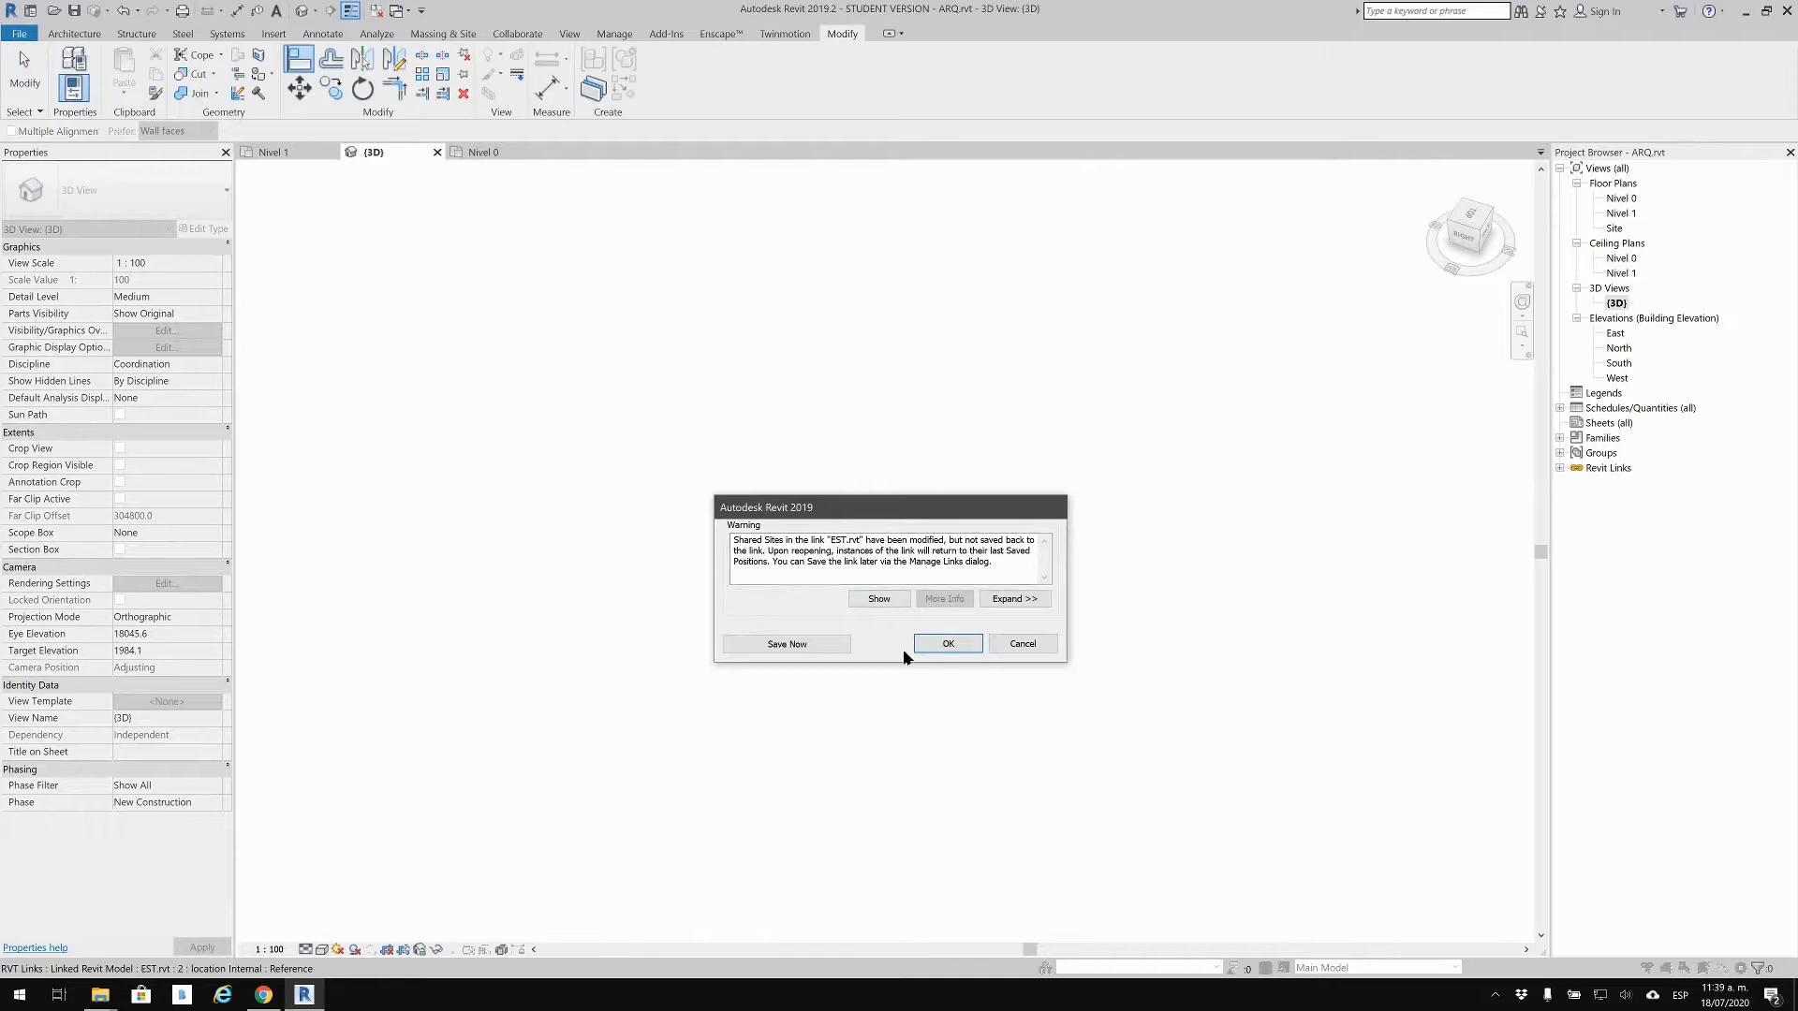
left_click(934, 648)
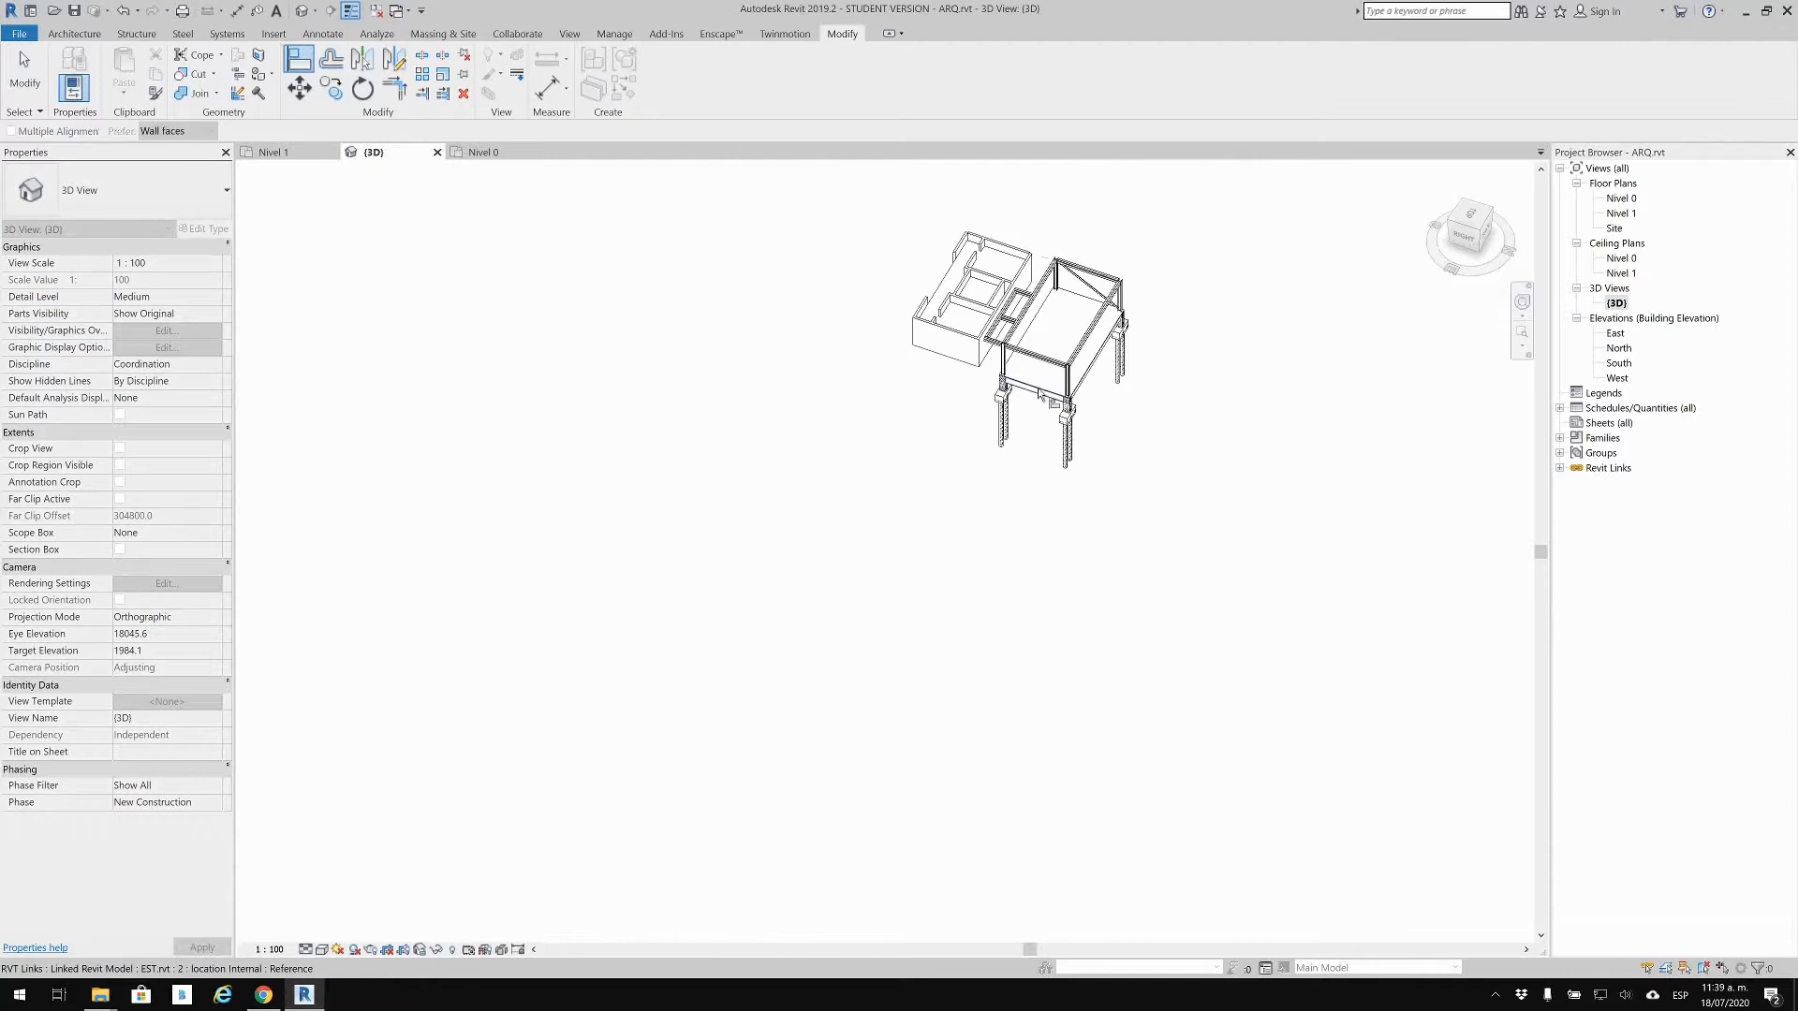
Step: Orbit around the frame and slab, then pick the architectural wall face as reference
middle_click_drag(906, 597, 1009, 539)
scroll(1141, 393, "up", 5)
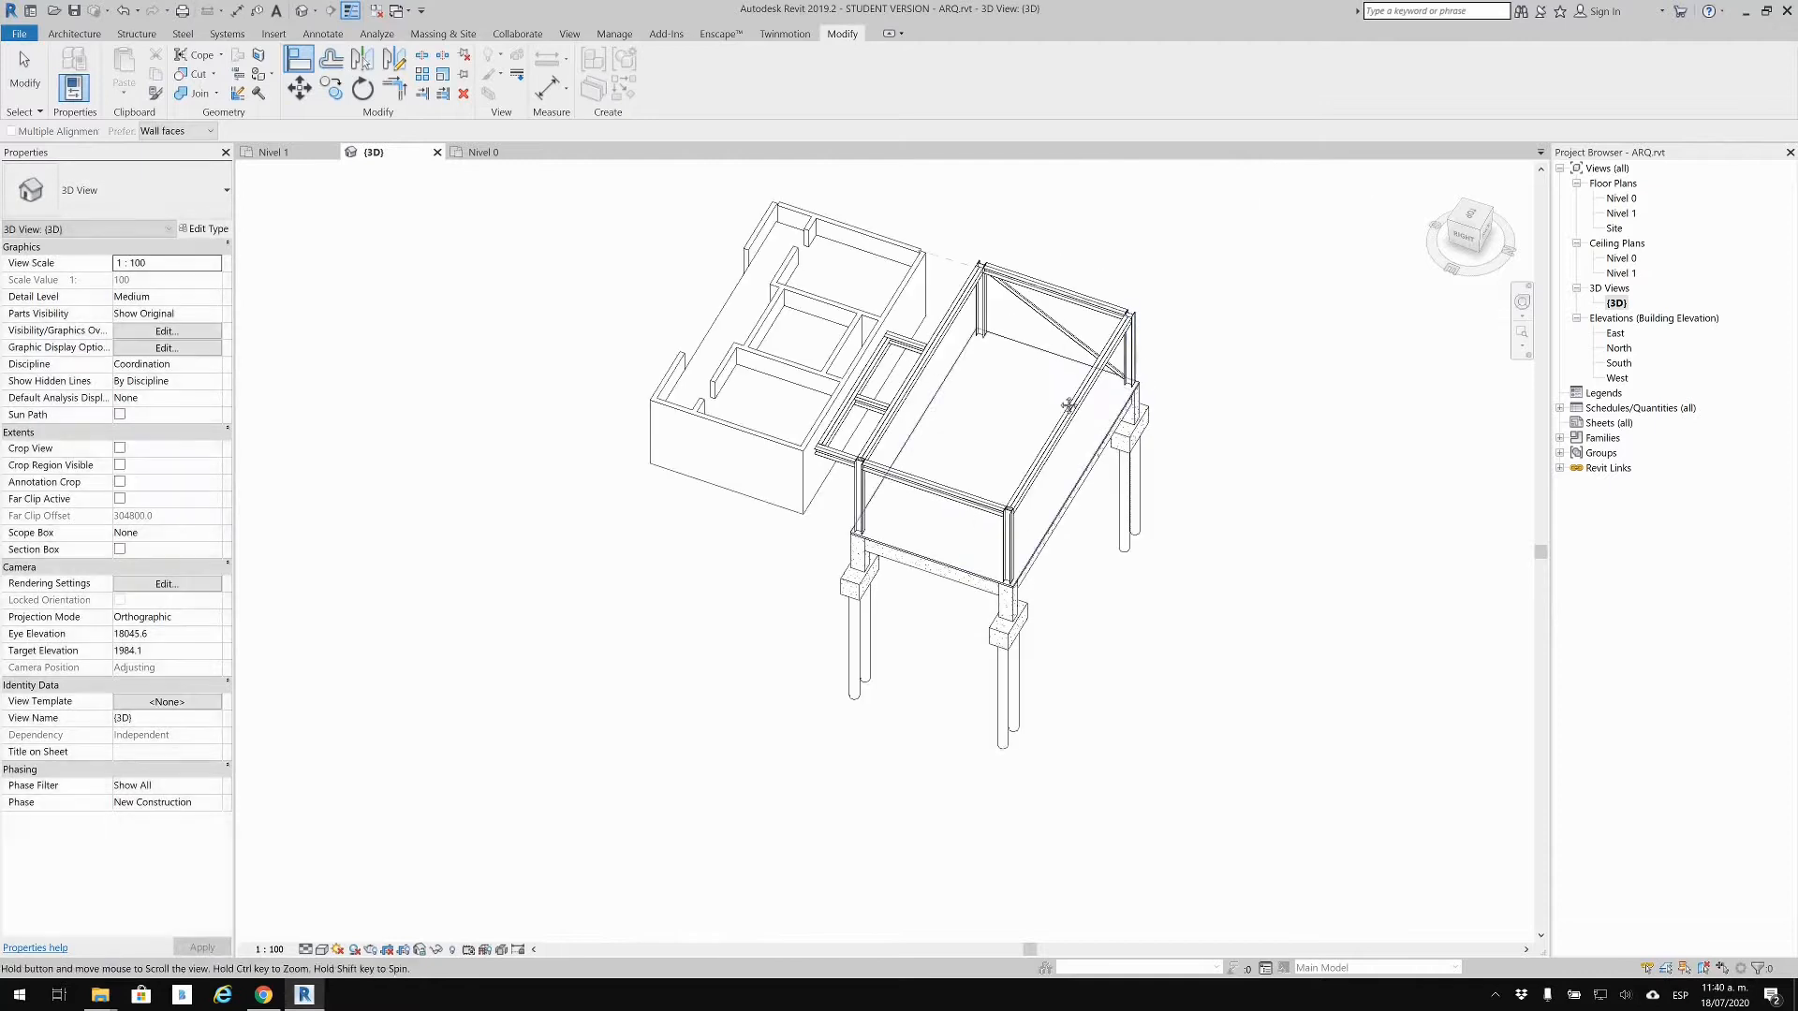
middle_click_drag(1086, 394, 1325, 448, "shift")
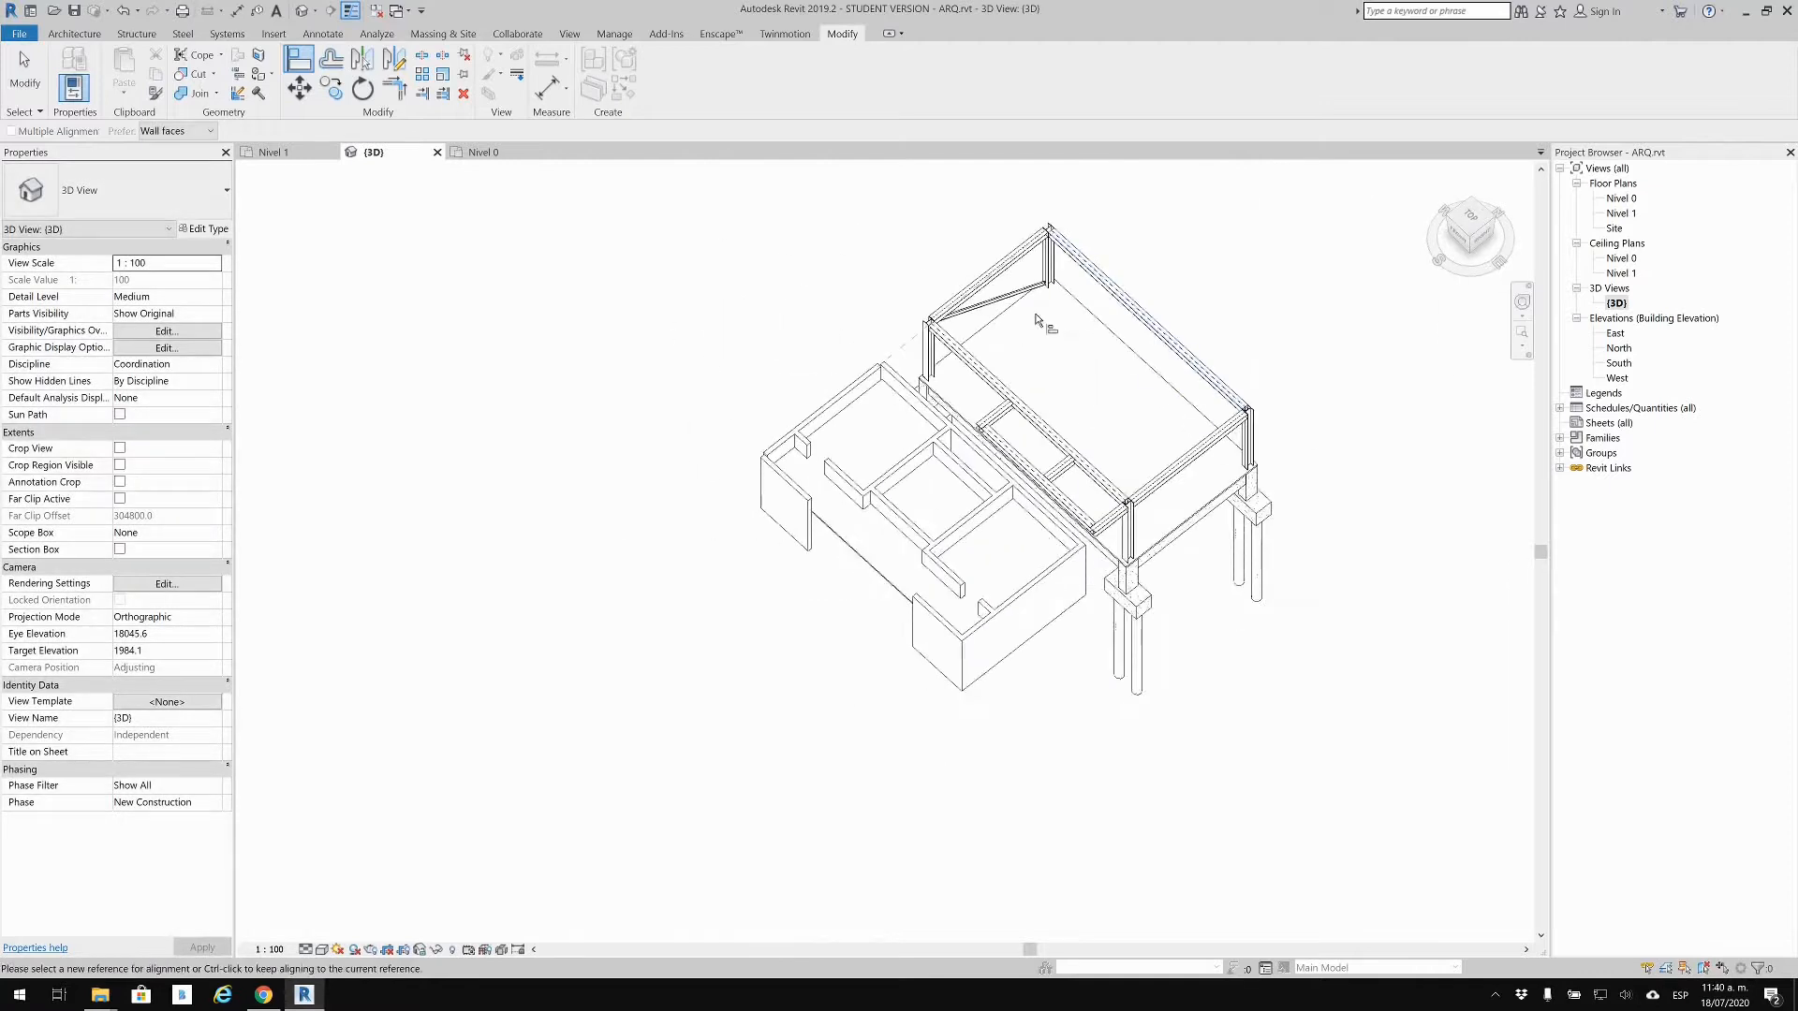
scroll(993, 356, "up", 4)
middle_click_drag(855, 413, 1076, 565, "shift")
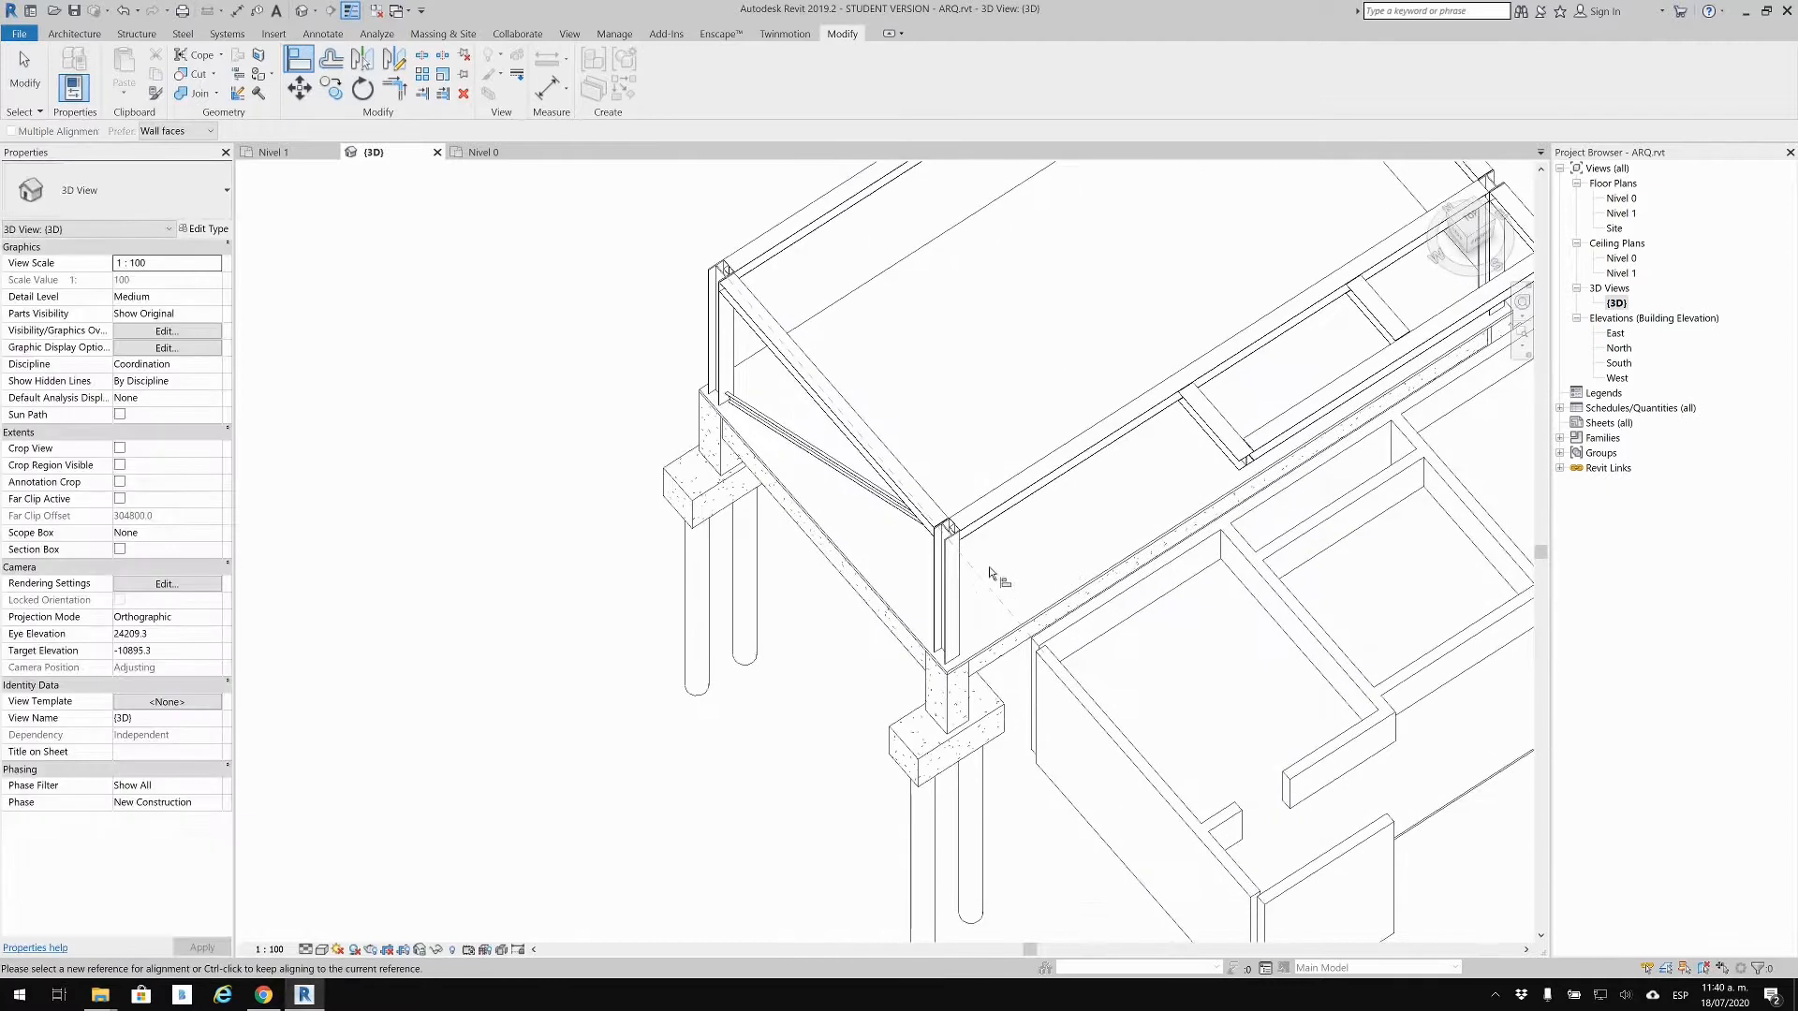
middle_click_drag(913, 597, 685, 434, "shift")
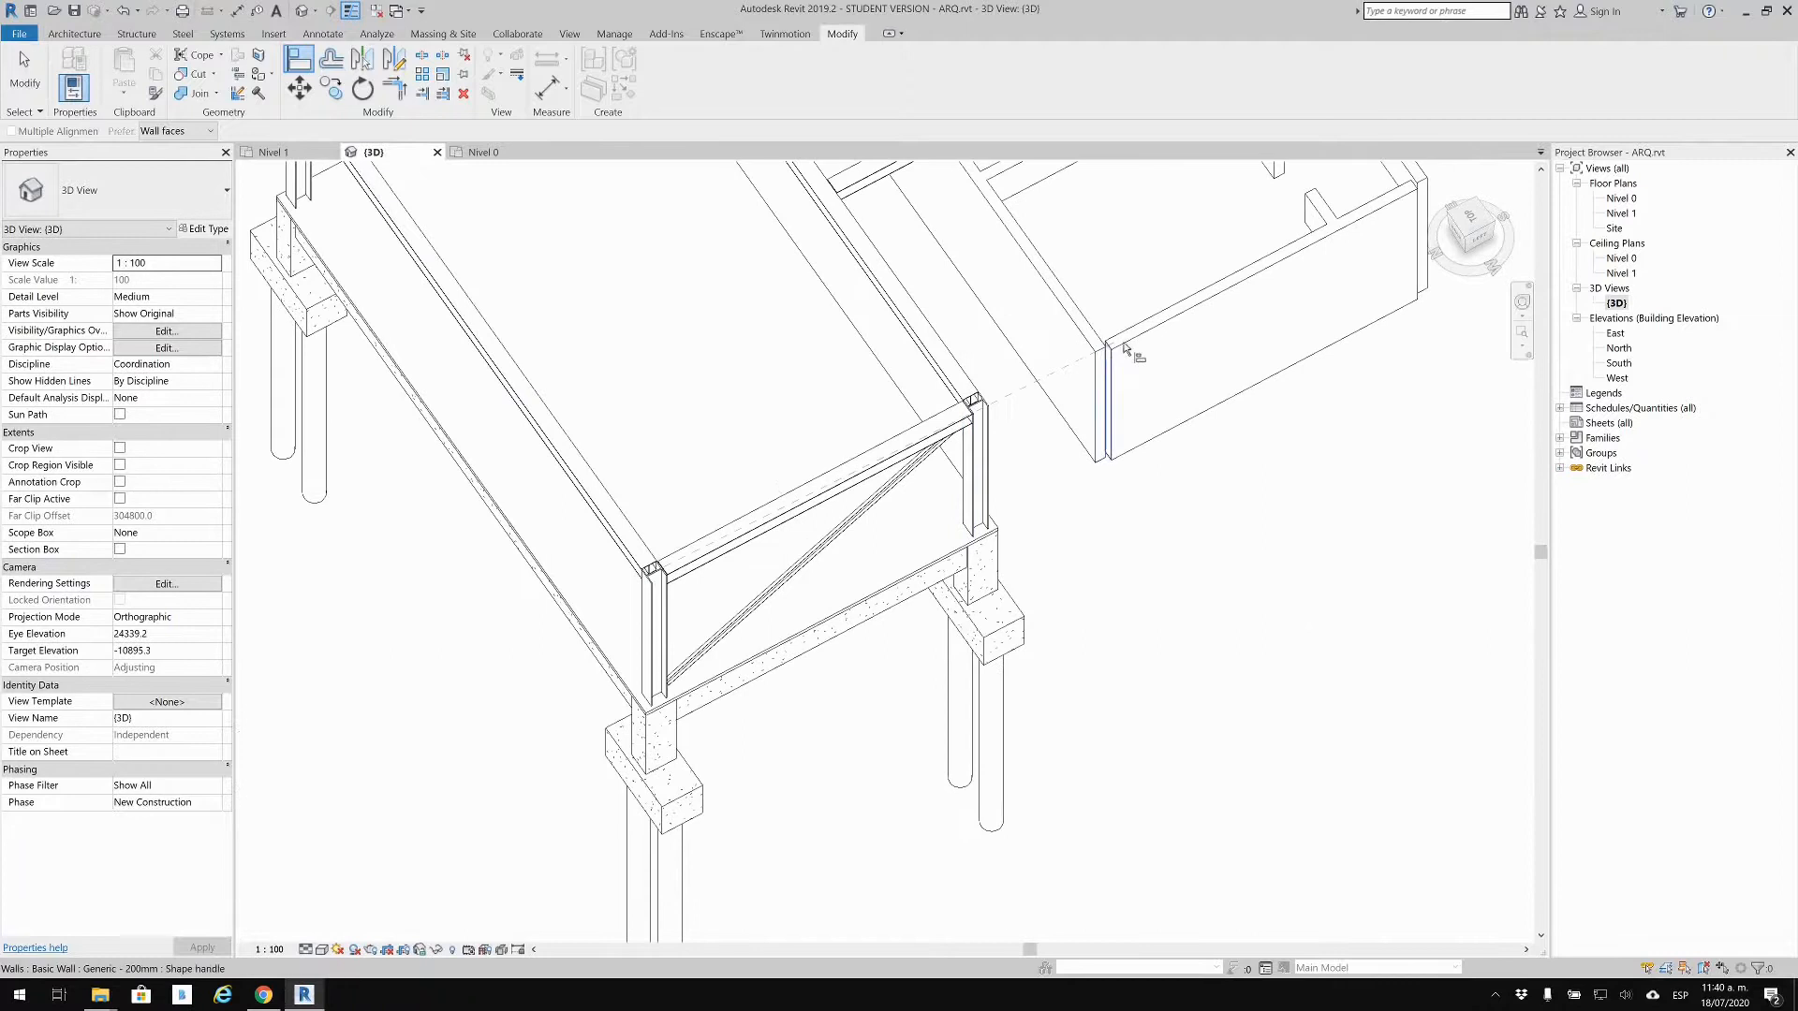
scroll(1131, 350, "up", 3)
scroll(1105, 352, "up", 2)
left_click(1030, 364)
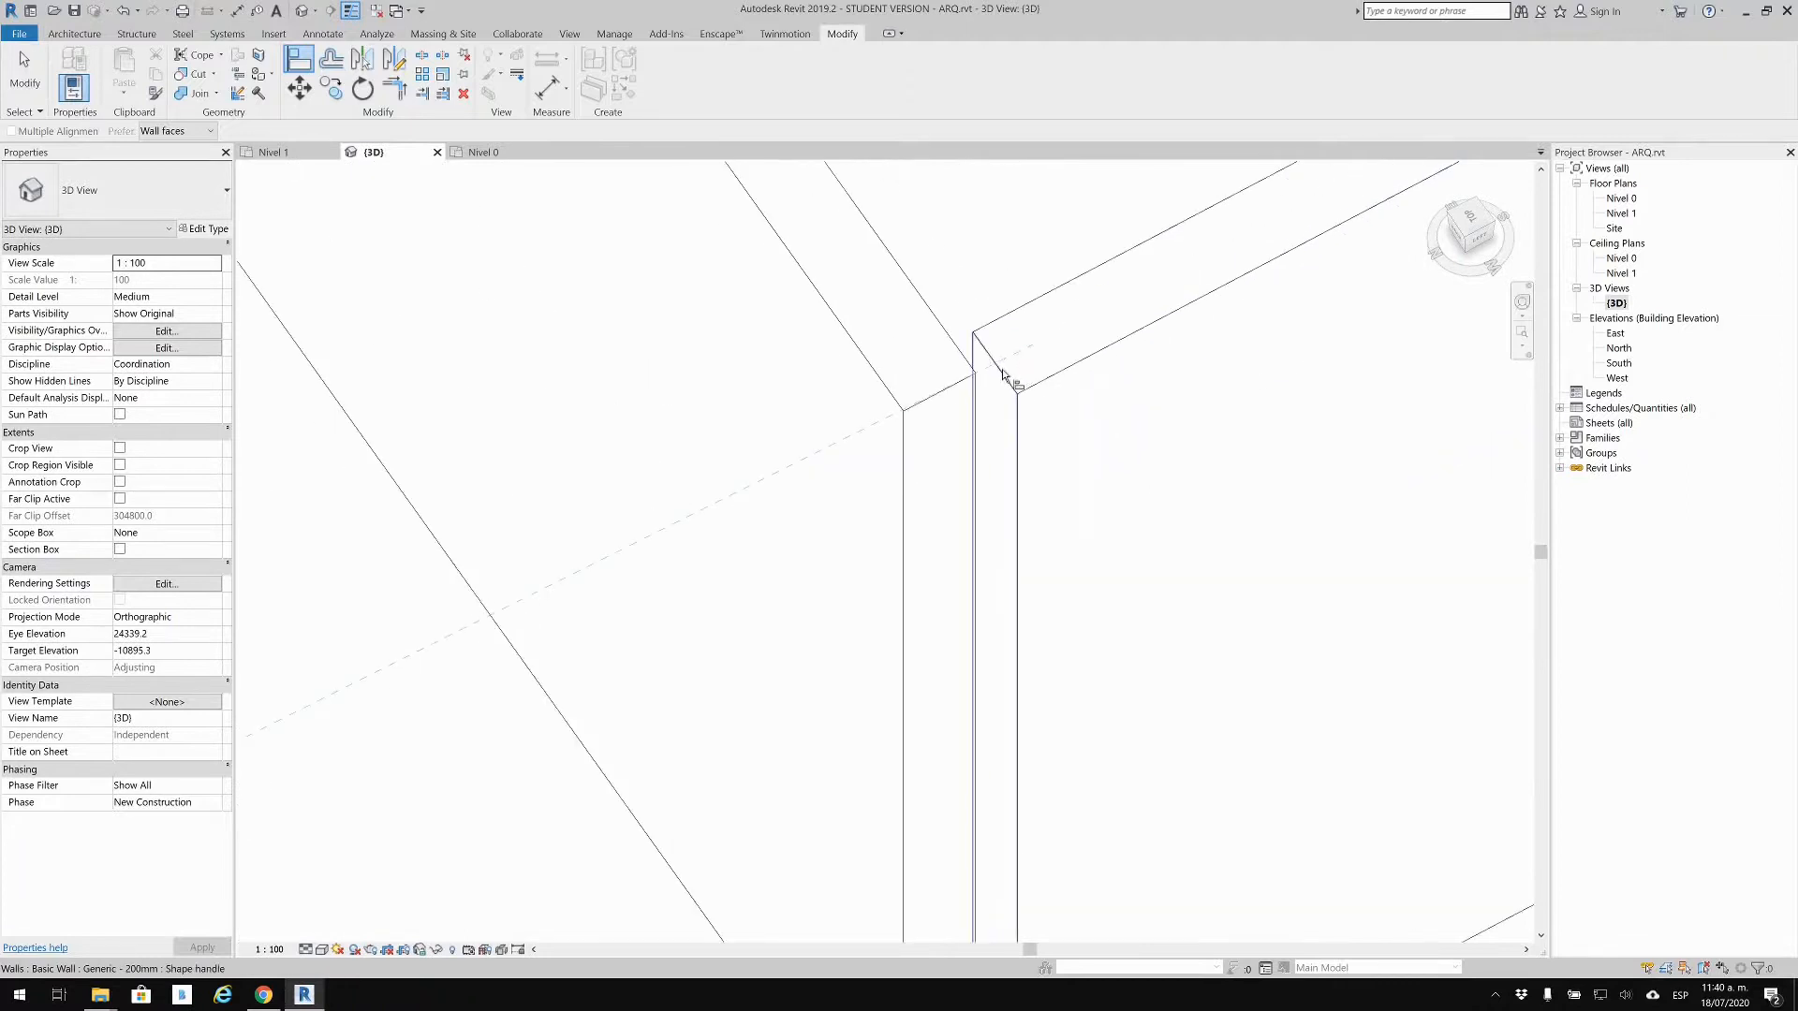
Step: Align the linked EST.rvt edge flush to that wall, finish with Esc, and orbit to check
scroll(1004, 375, "down", 5)
scroll(1092, 445, "up", 3)
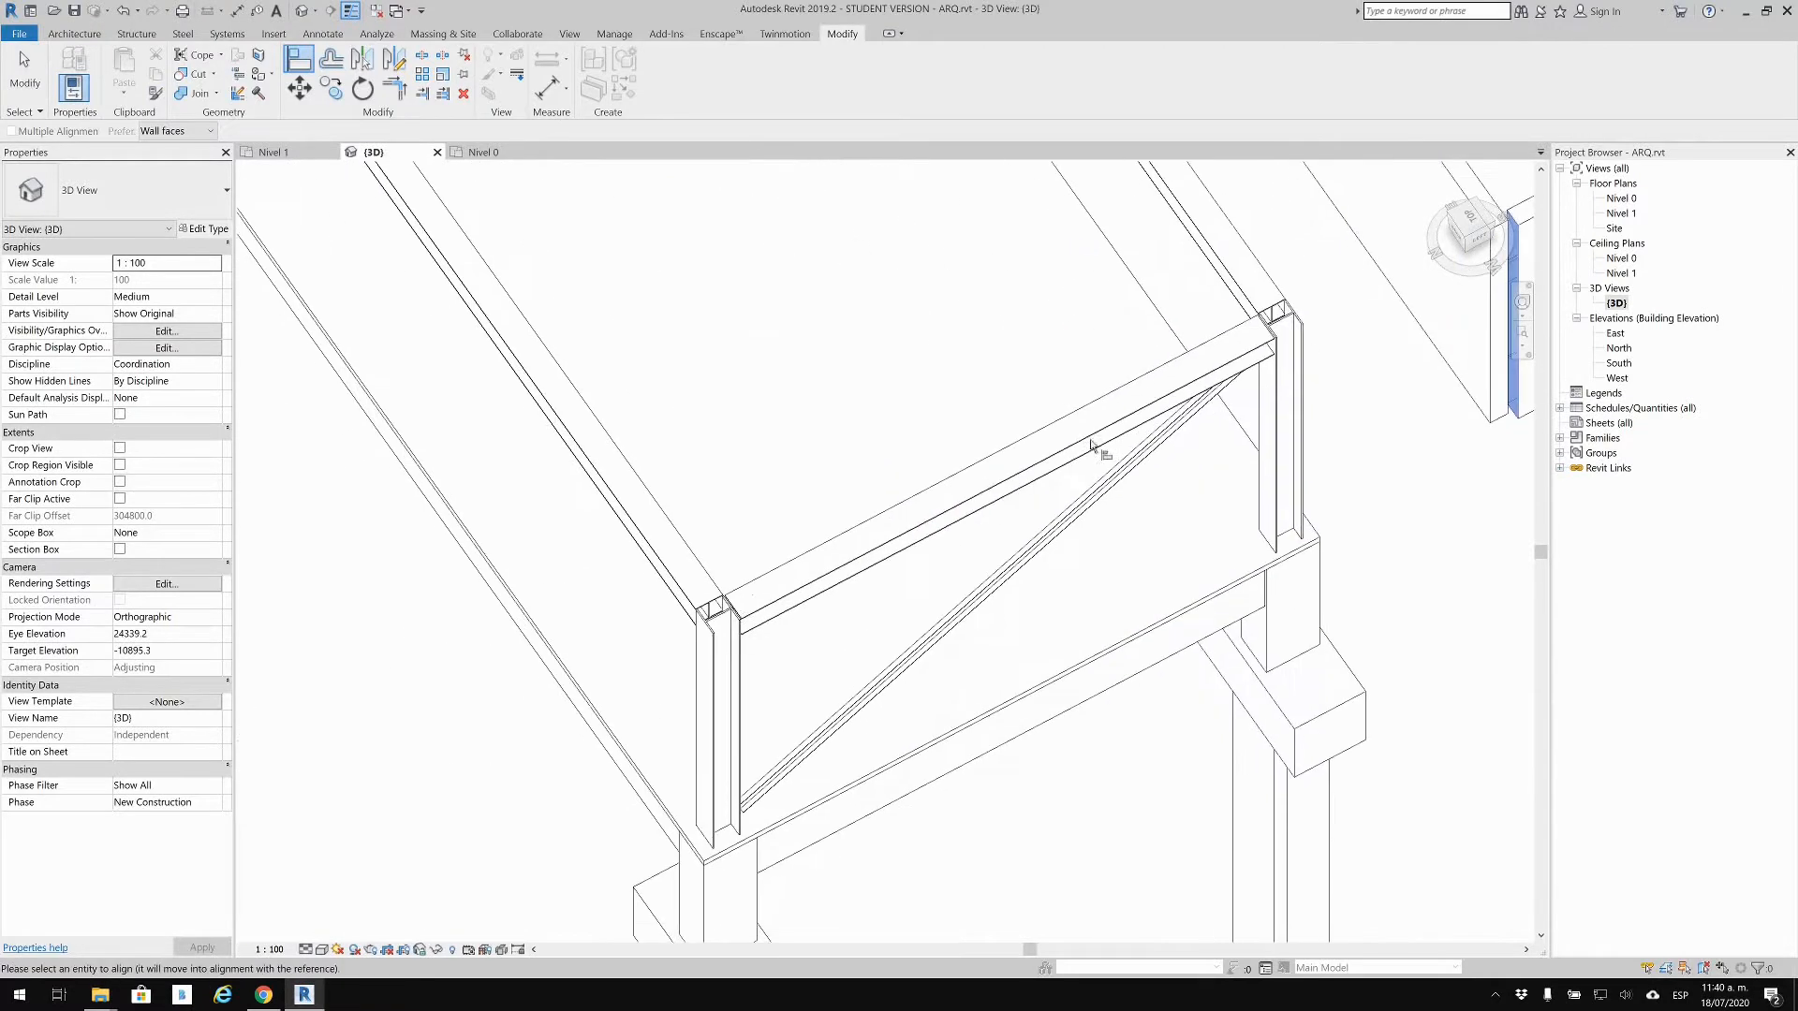
scroll(741, 645, "up", 5)
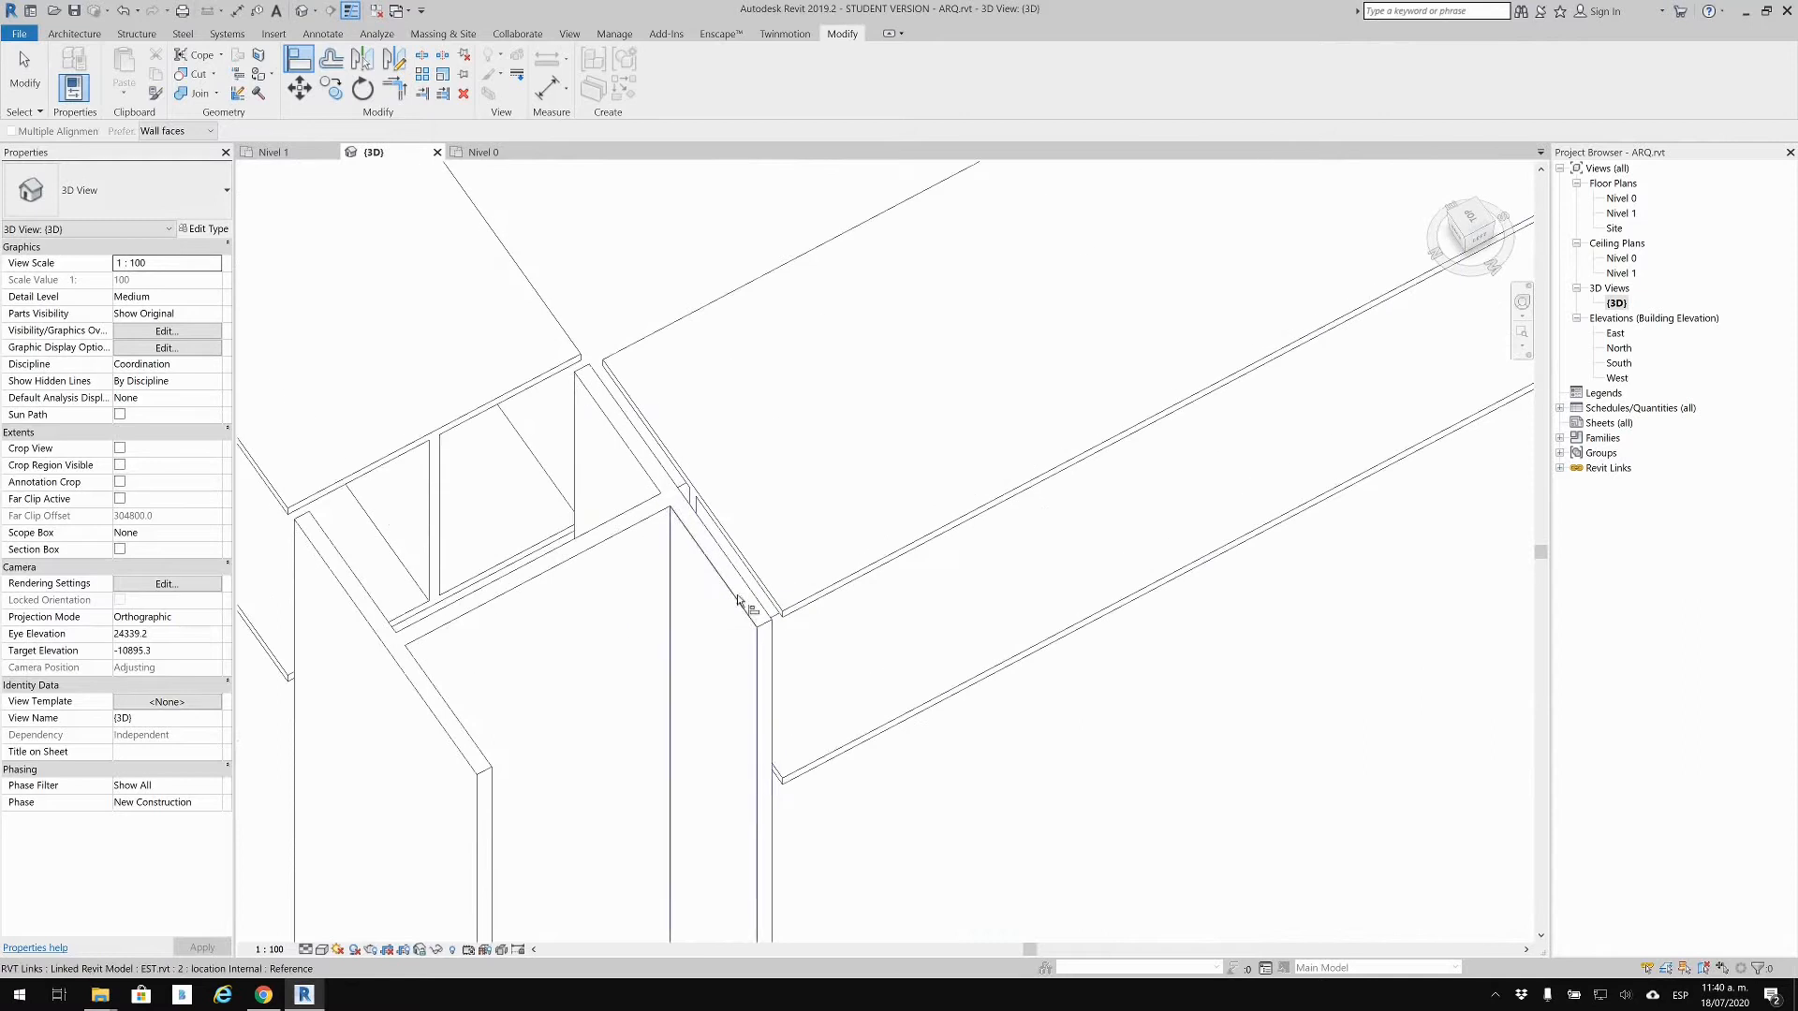
left_click(745, 601)
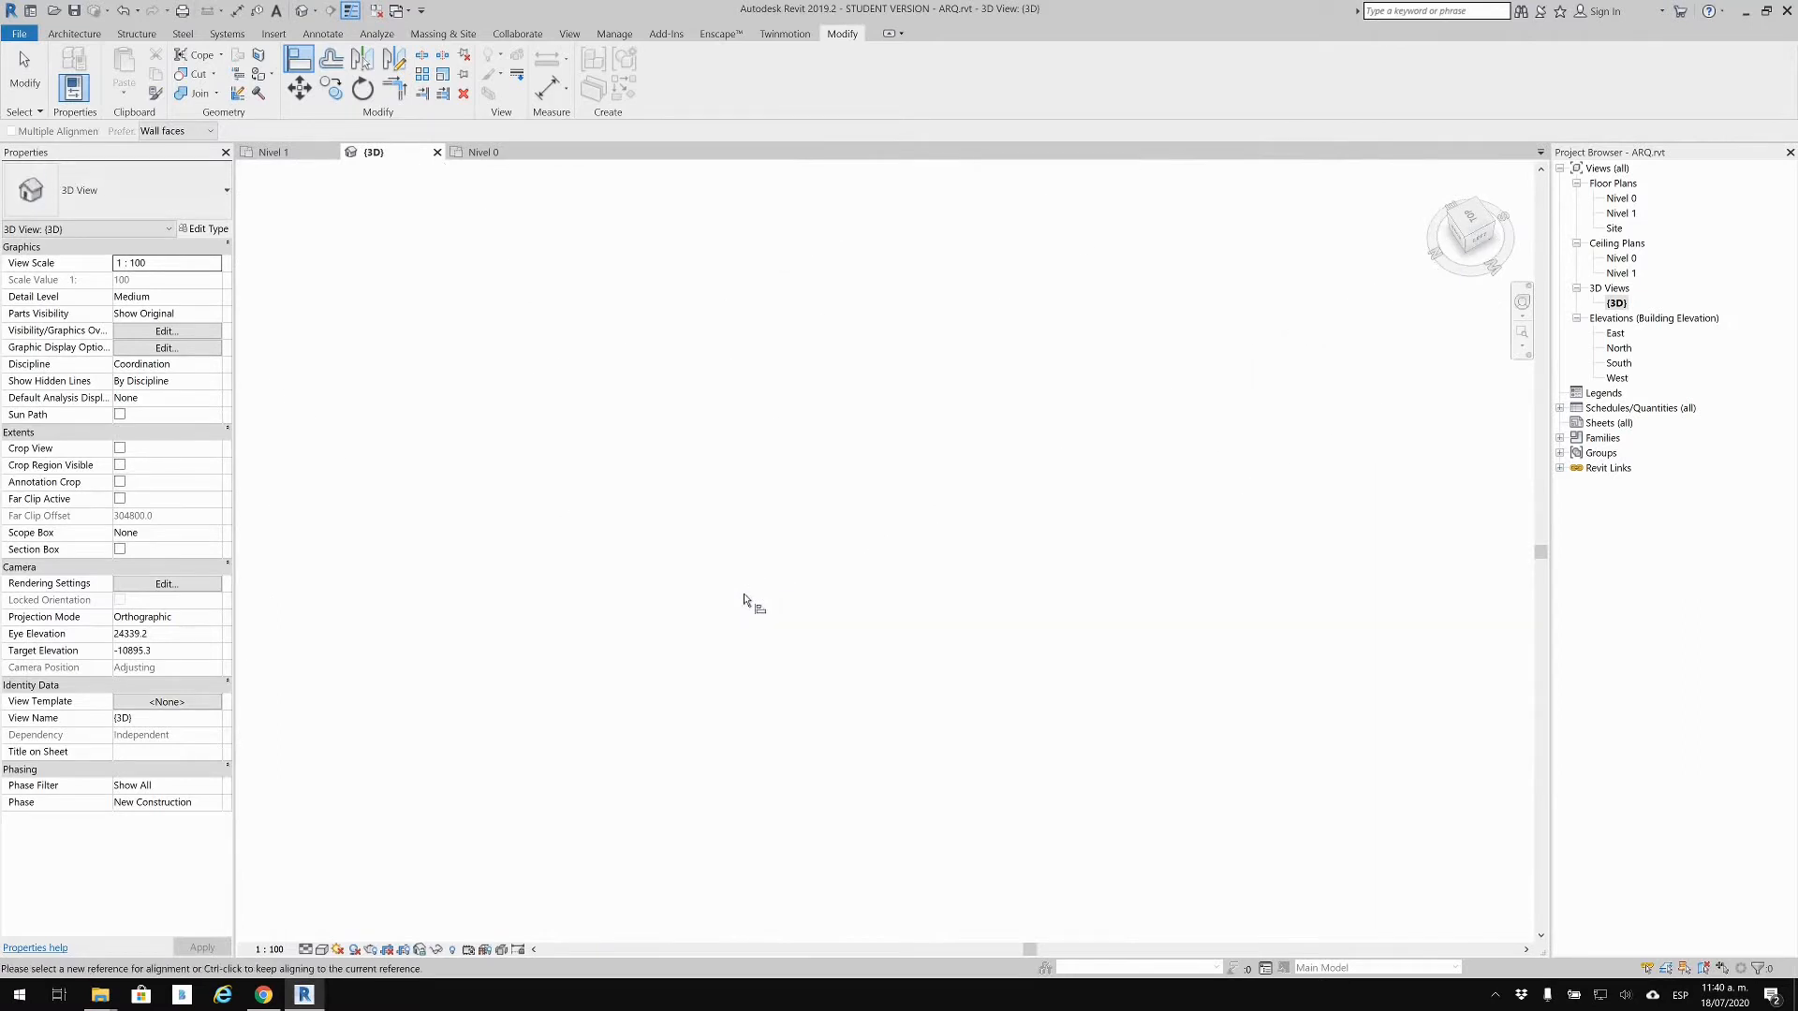
scroll(690, 690, "down", 4)
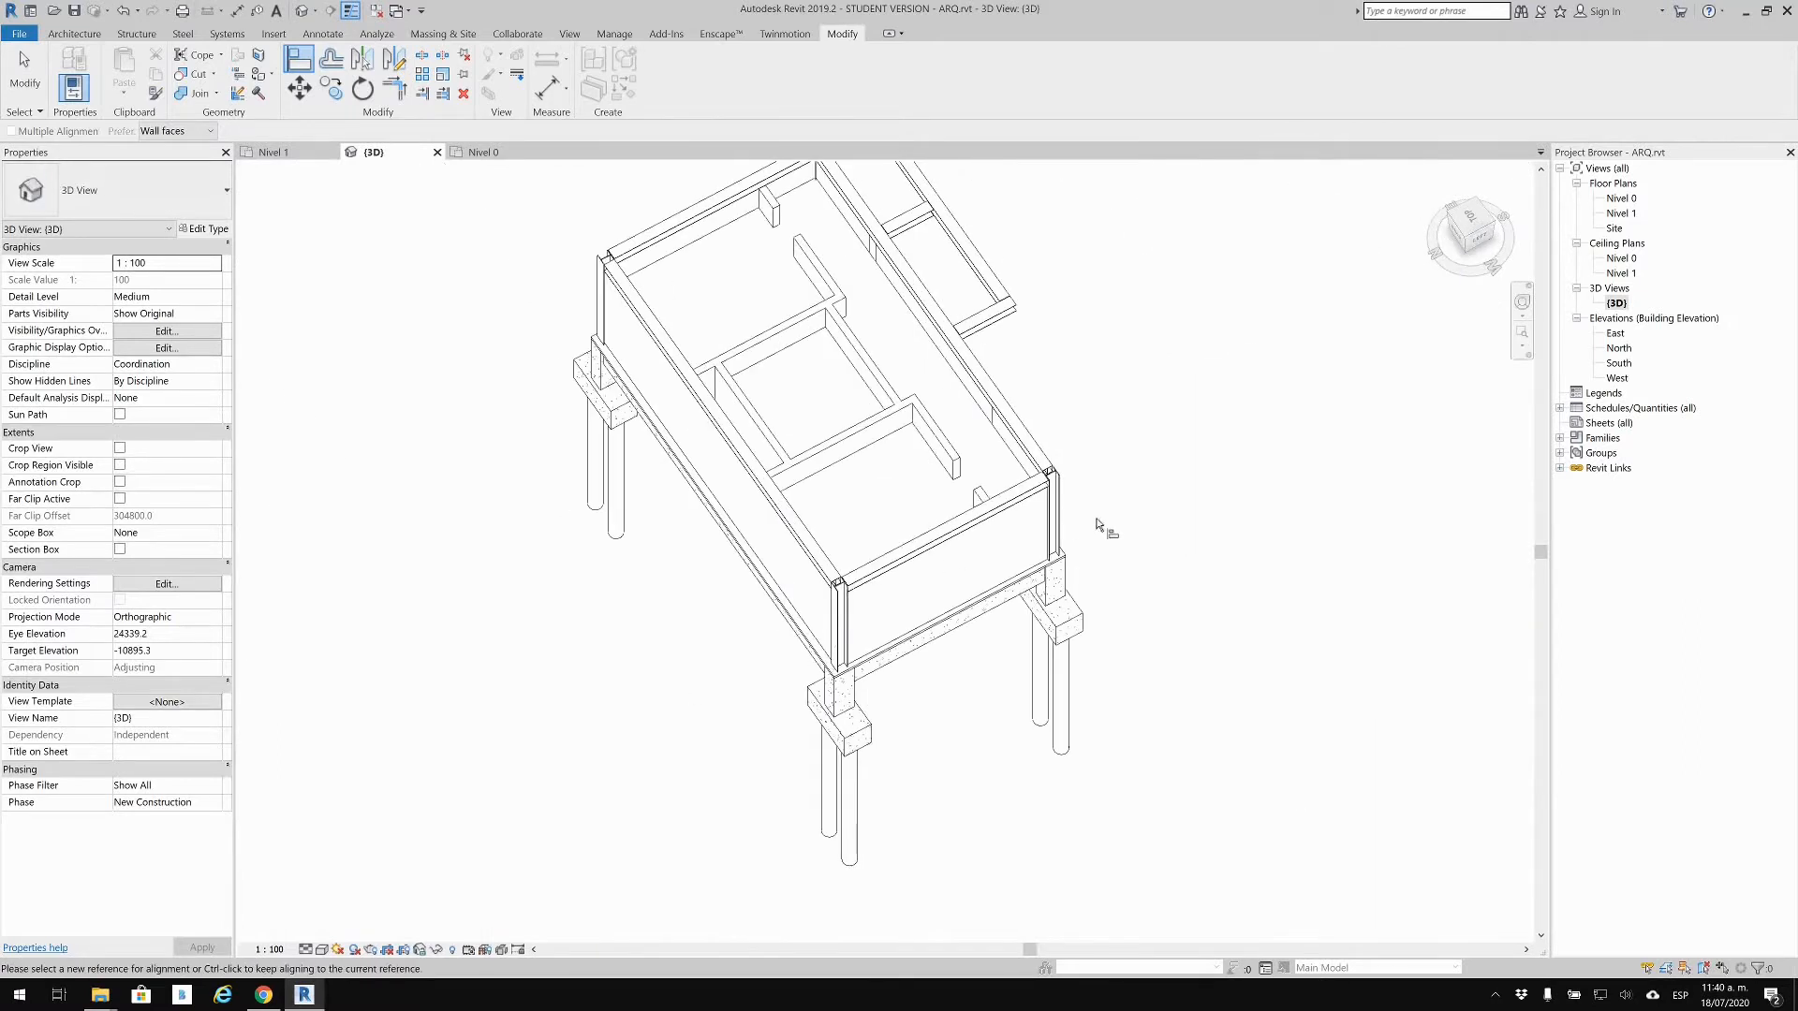
key("Escape")
middle_click_drag(1110, 541, 997, 561, "shift")
scroll(847, 698, "up", 5)
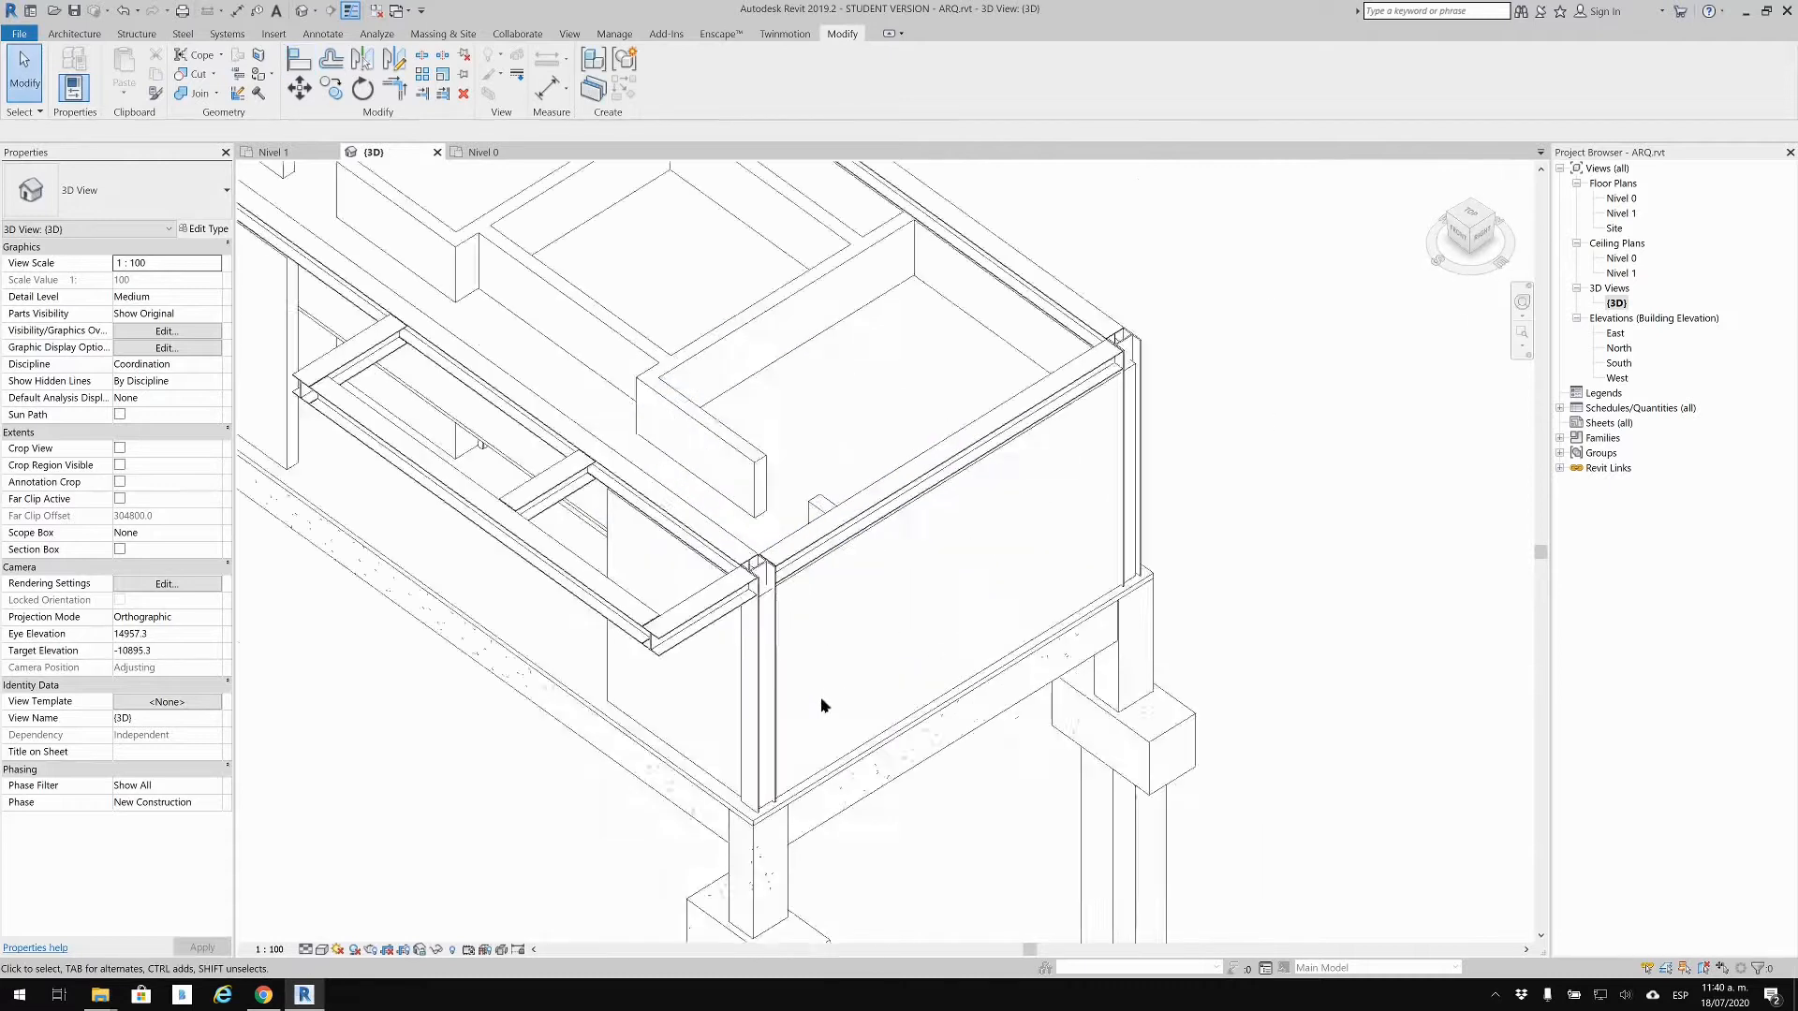
Step: Open the Nivel 0 floor plan and frame the ARQ walls within grids 1 to 4
double_click(1623, 200)
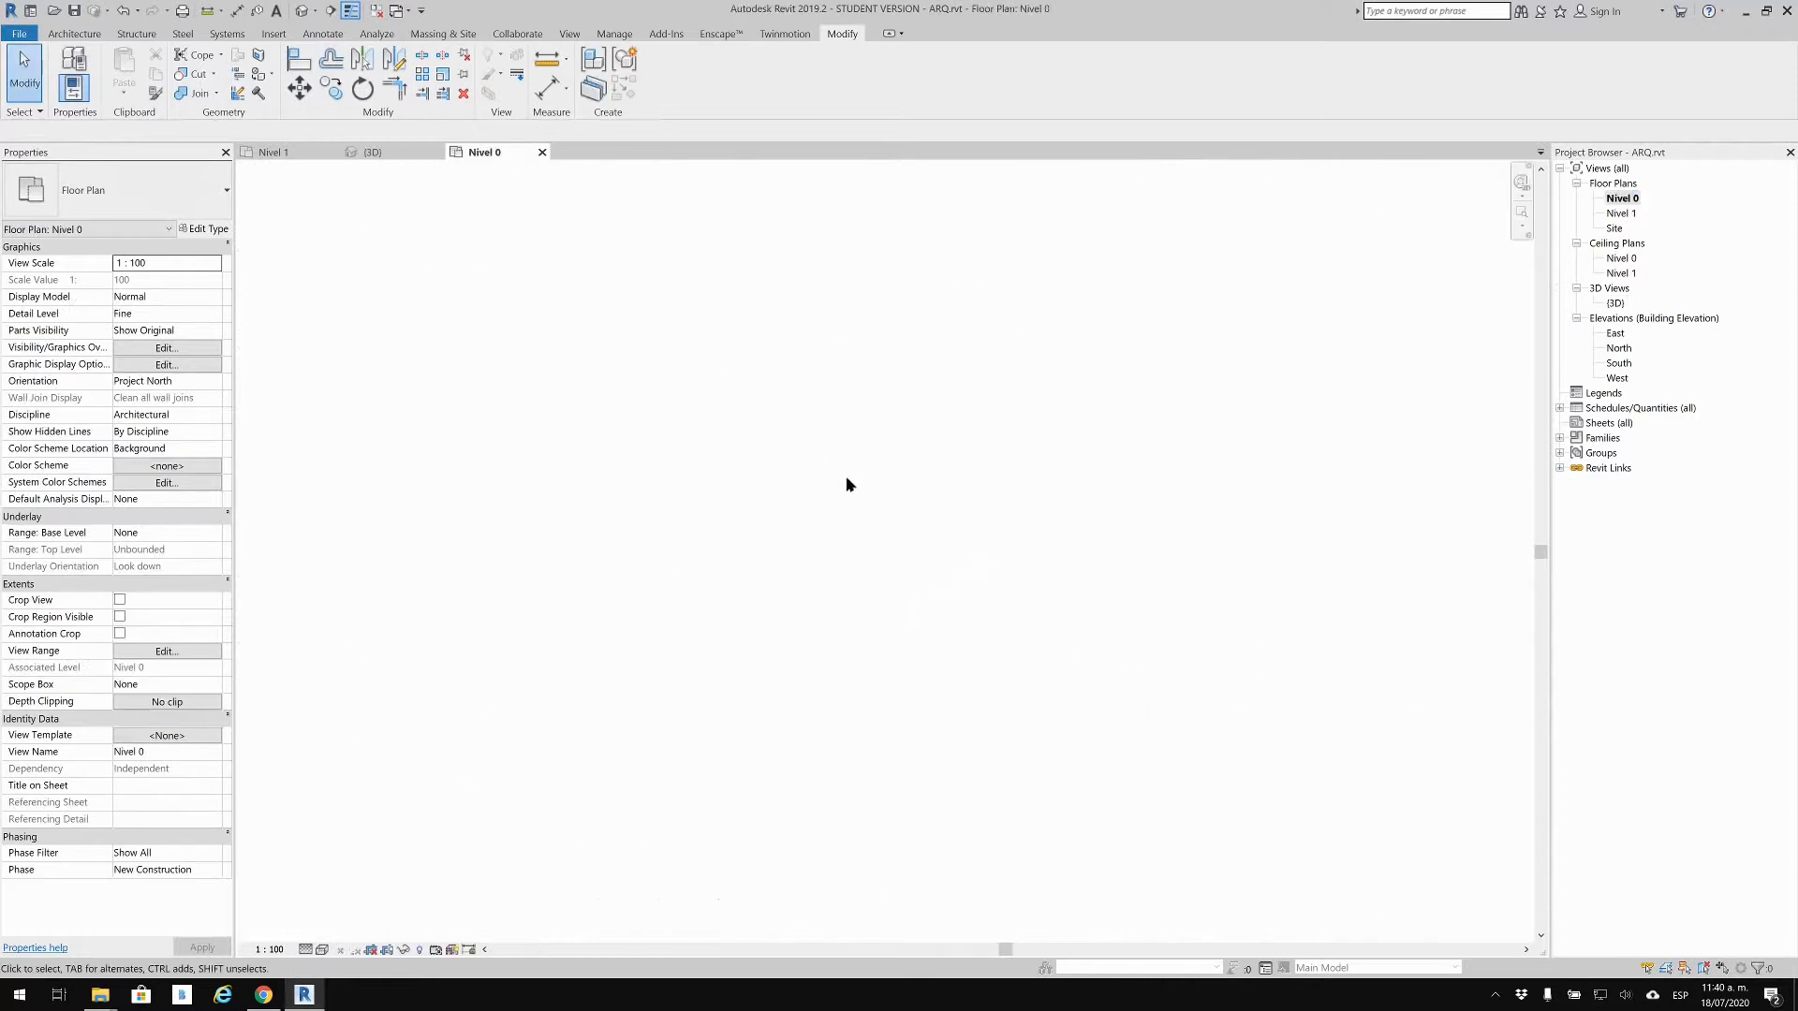
scroll(786, 451, "up", 5)
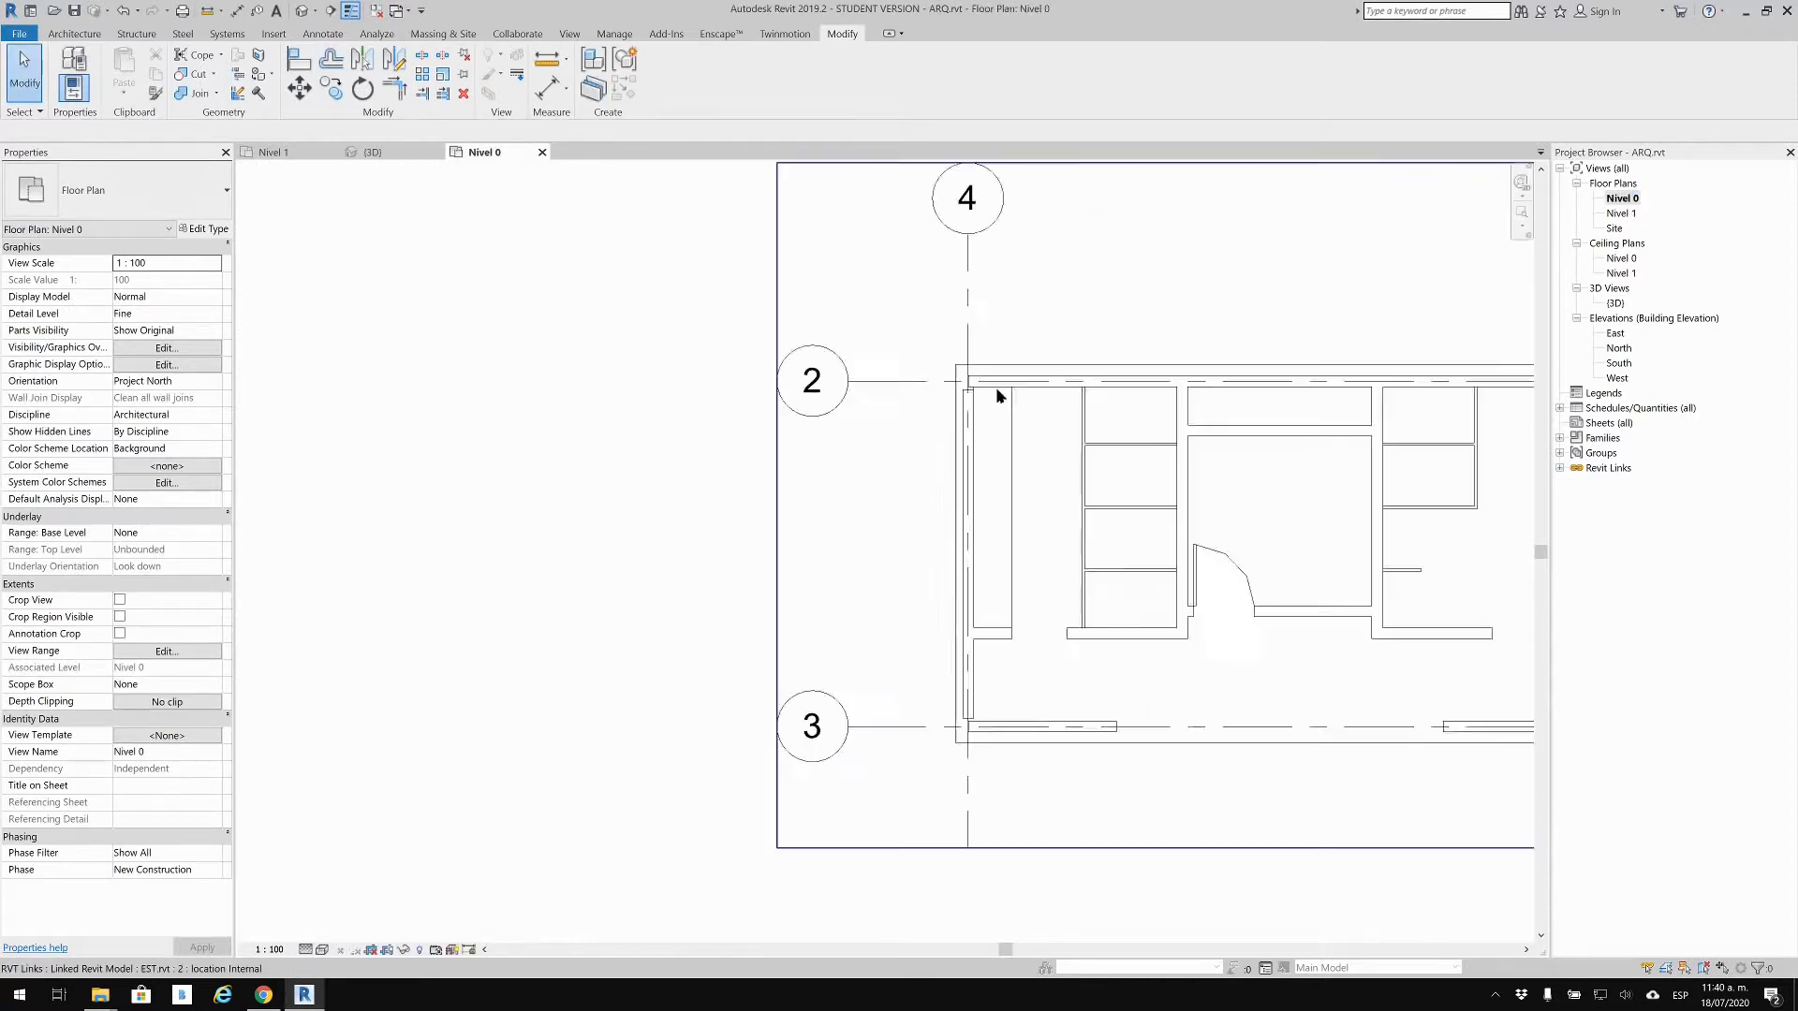
scroll(999, 395, "up", 6)
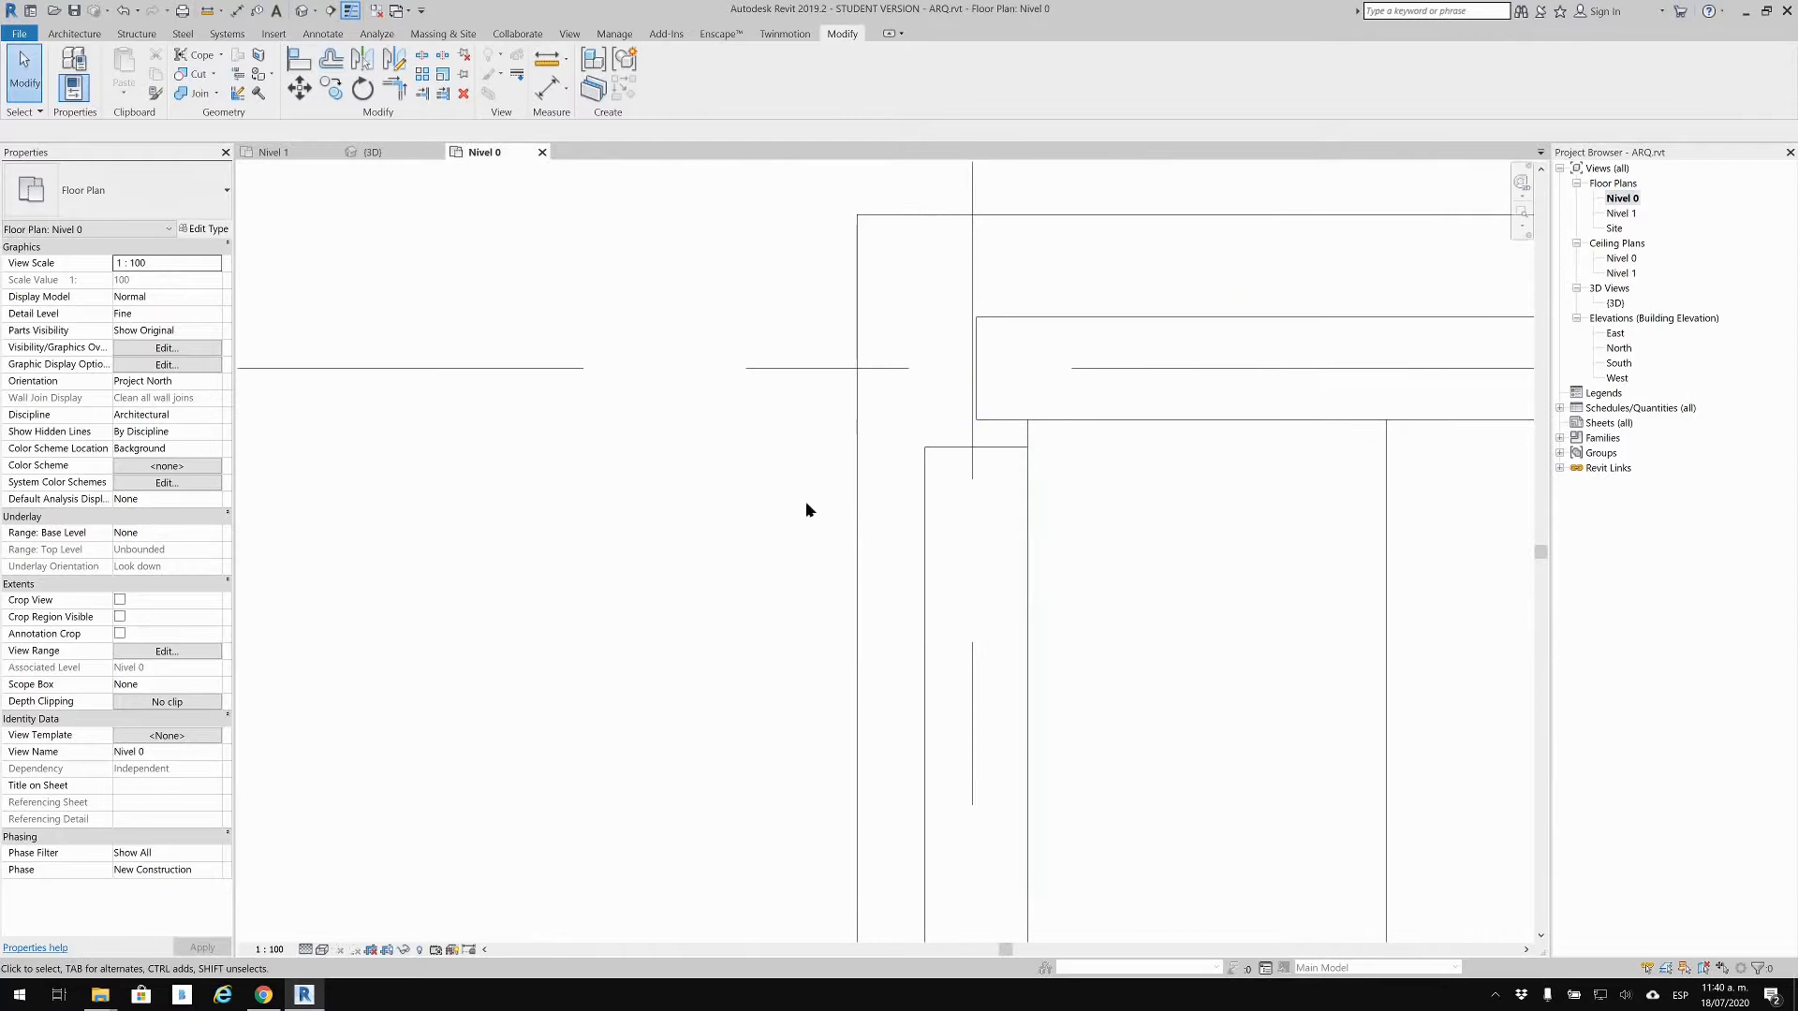
scroll(883, 554, "down", 8)
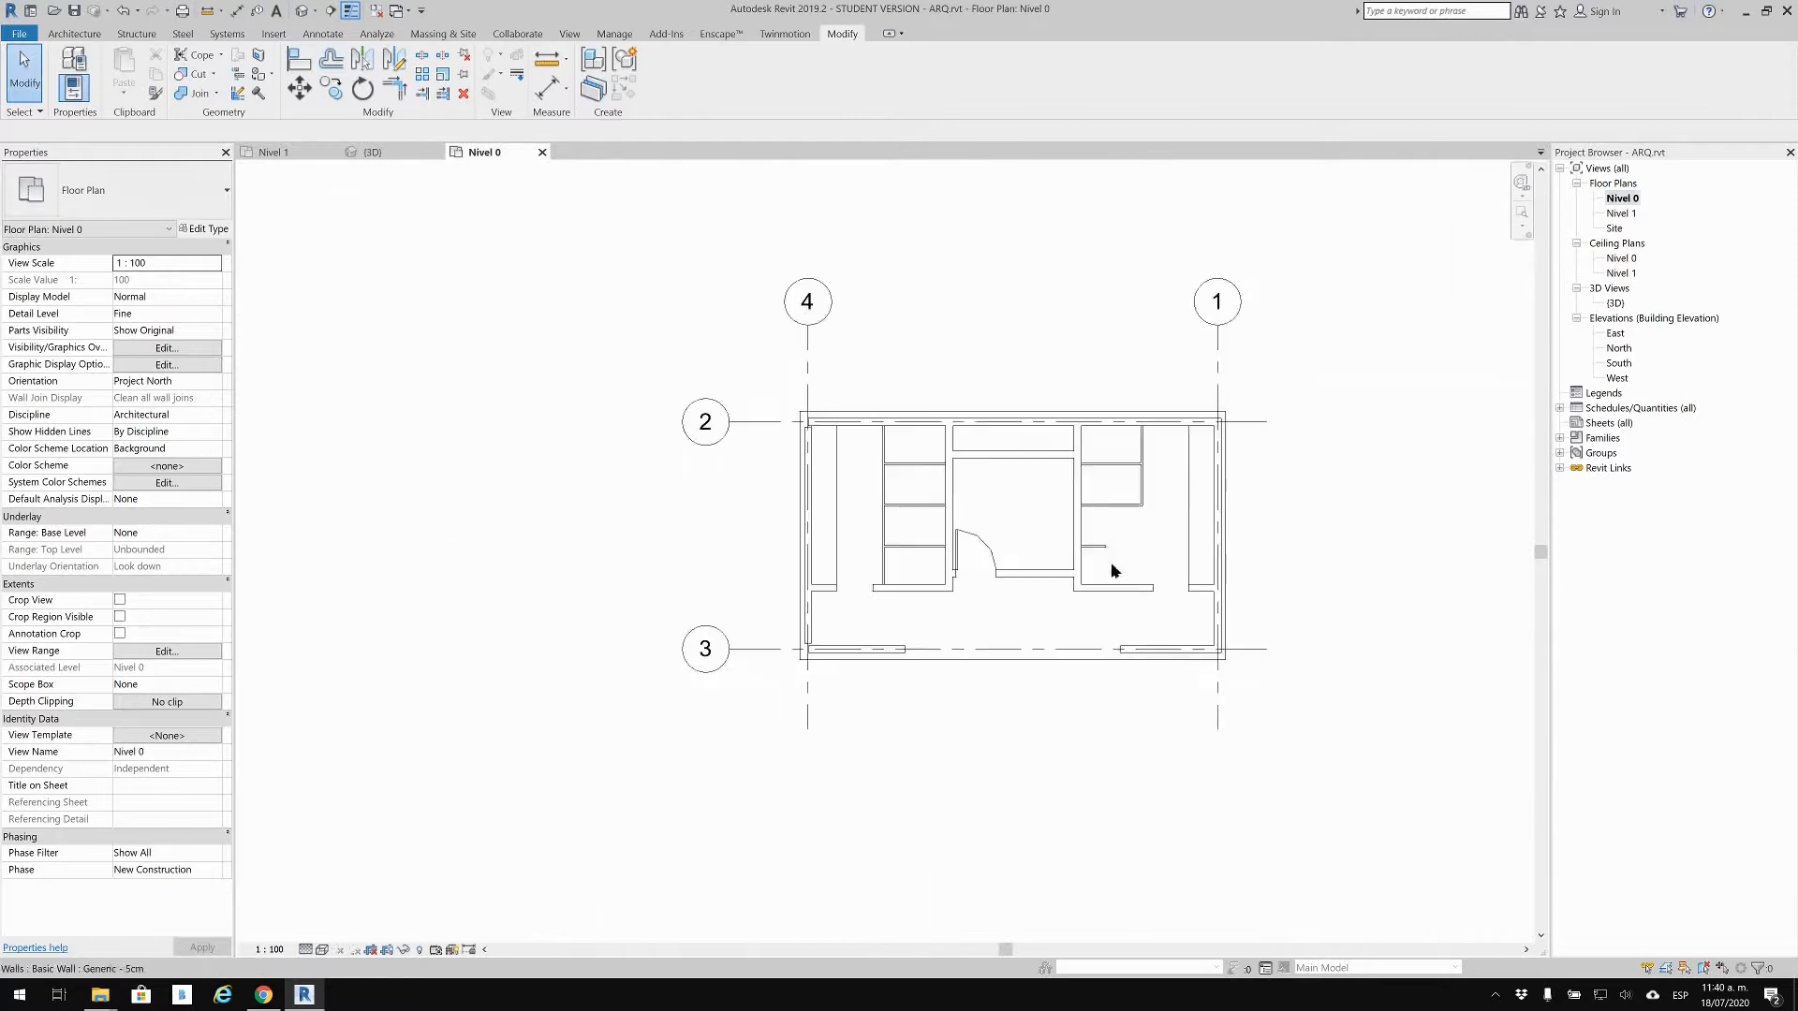
middle_click_drag(1169, 586, 1130, 592)
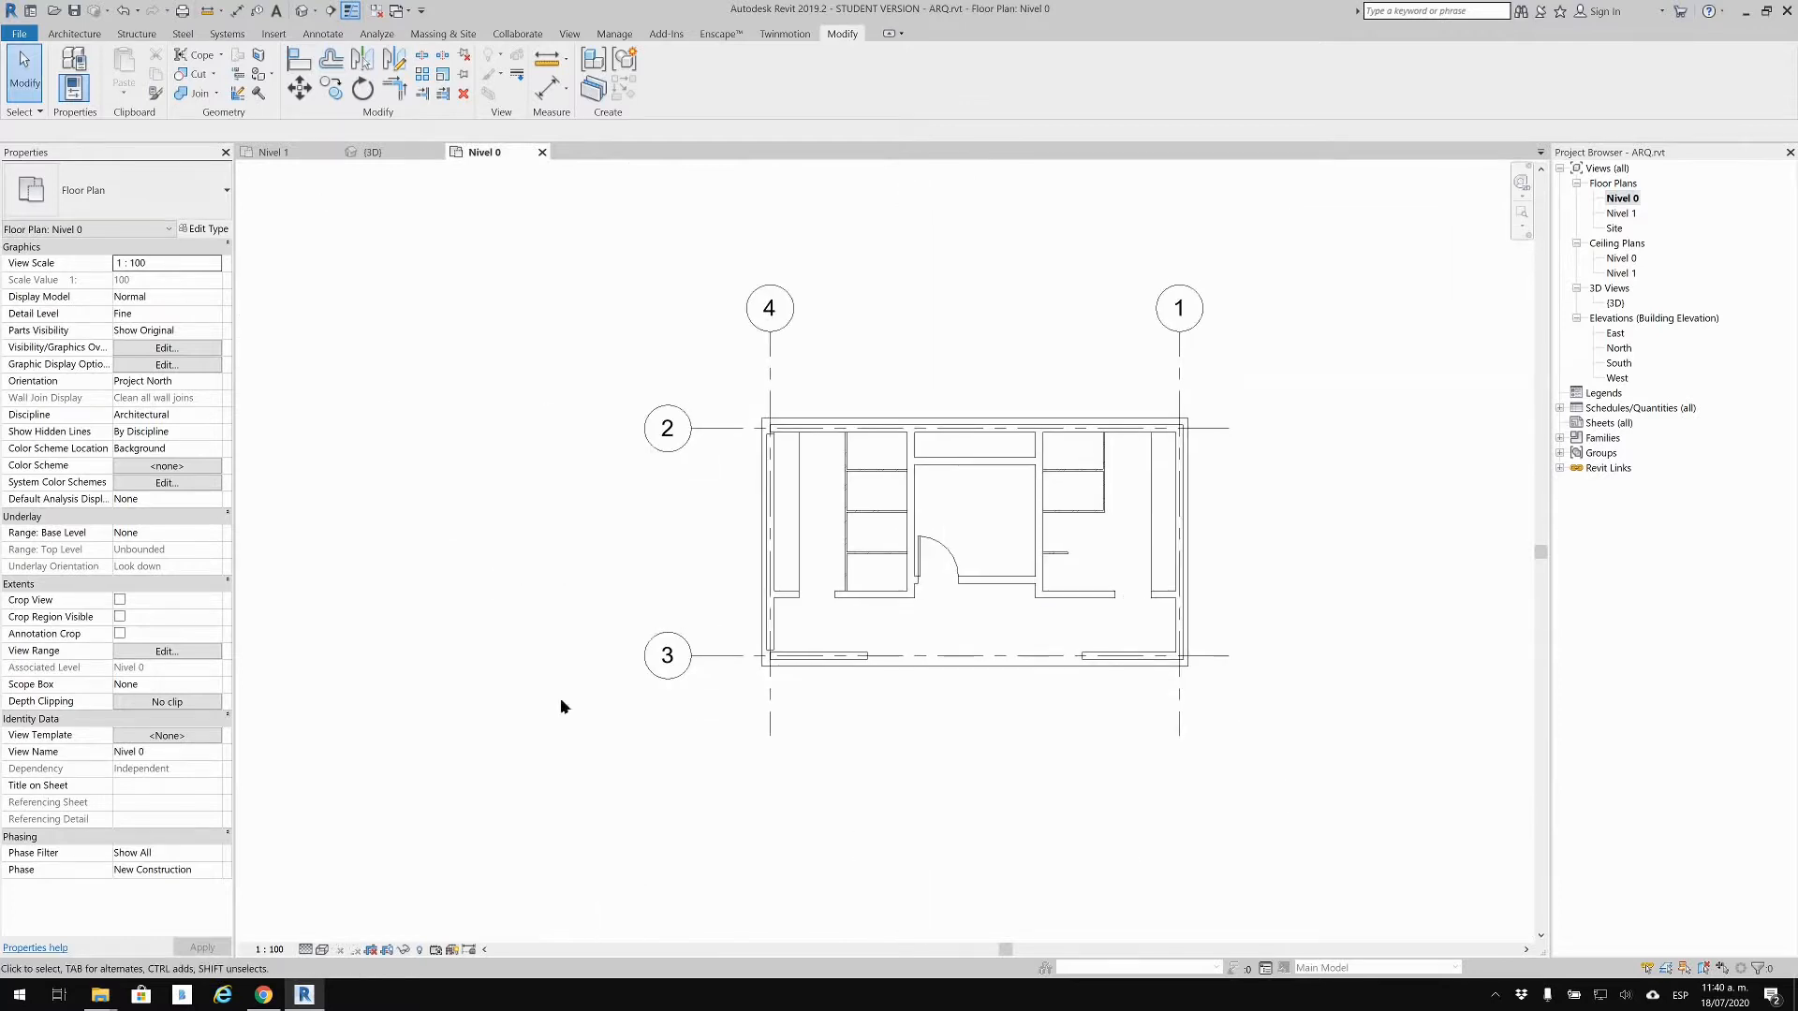
scroll(1061, 632, "up", 1)
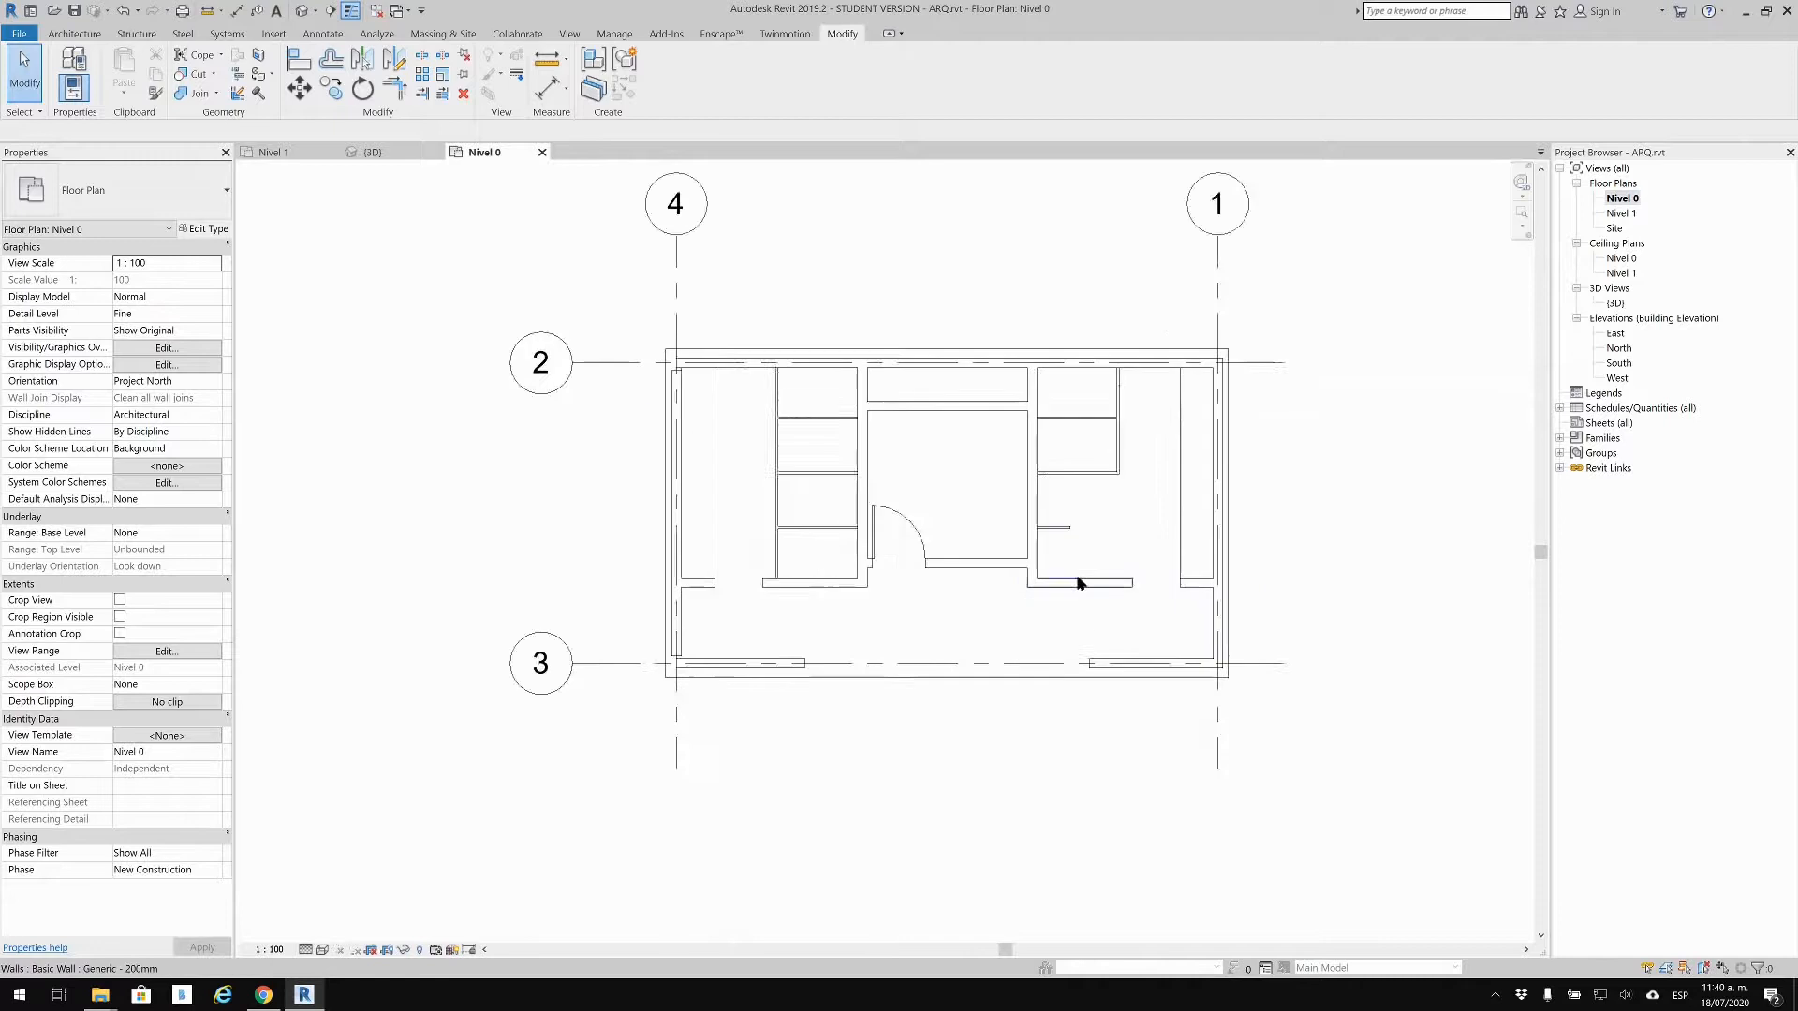
scroll(1079, 584, "up", 1)
middle_click_drag(912, 675, 813, 792)
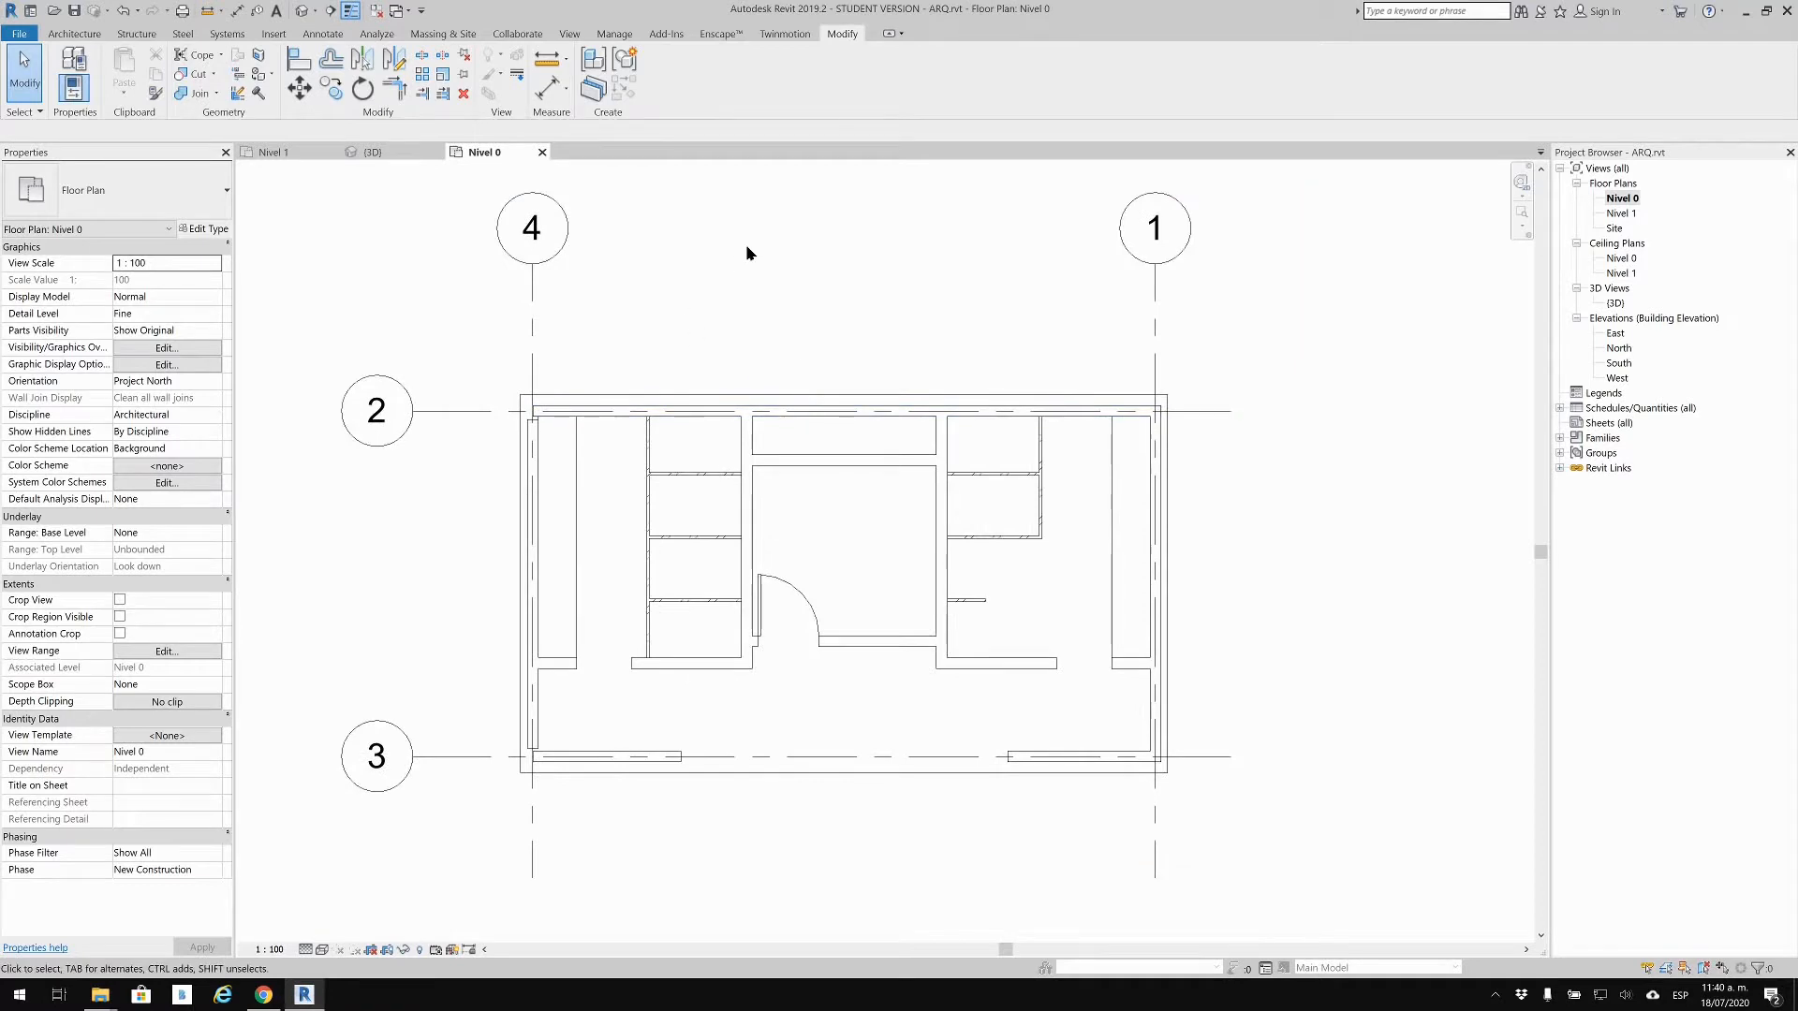
middle_click_drag(734, 289, 840, 316)
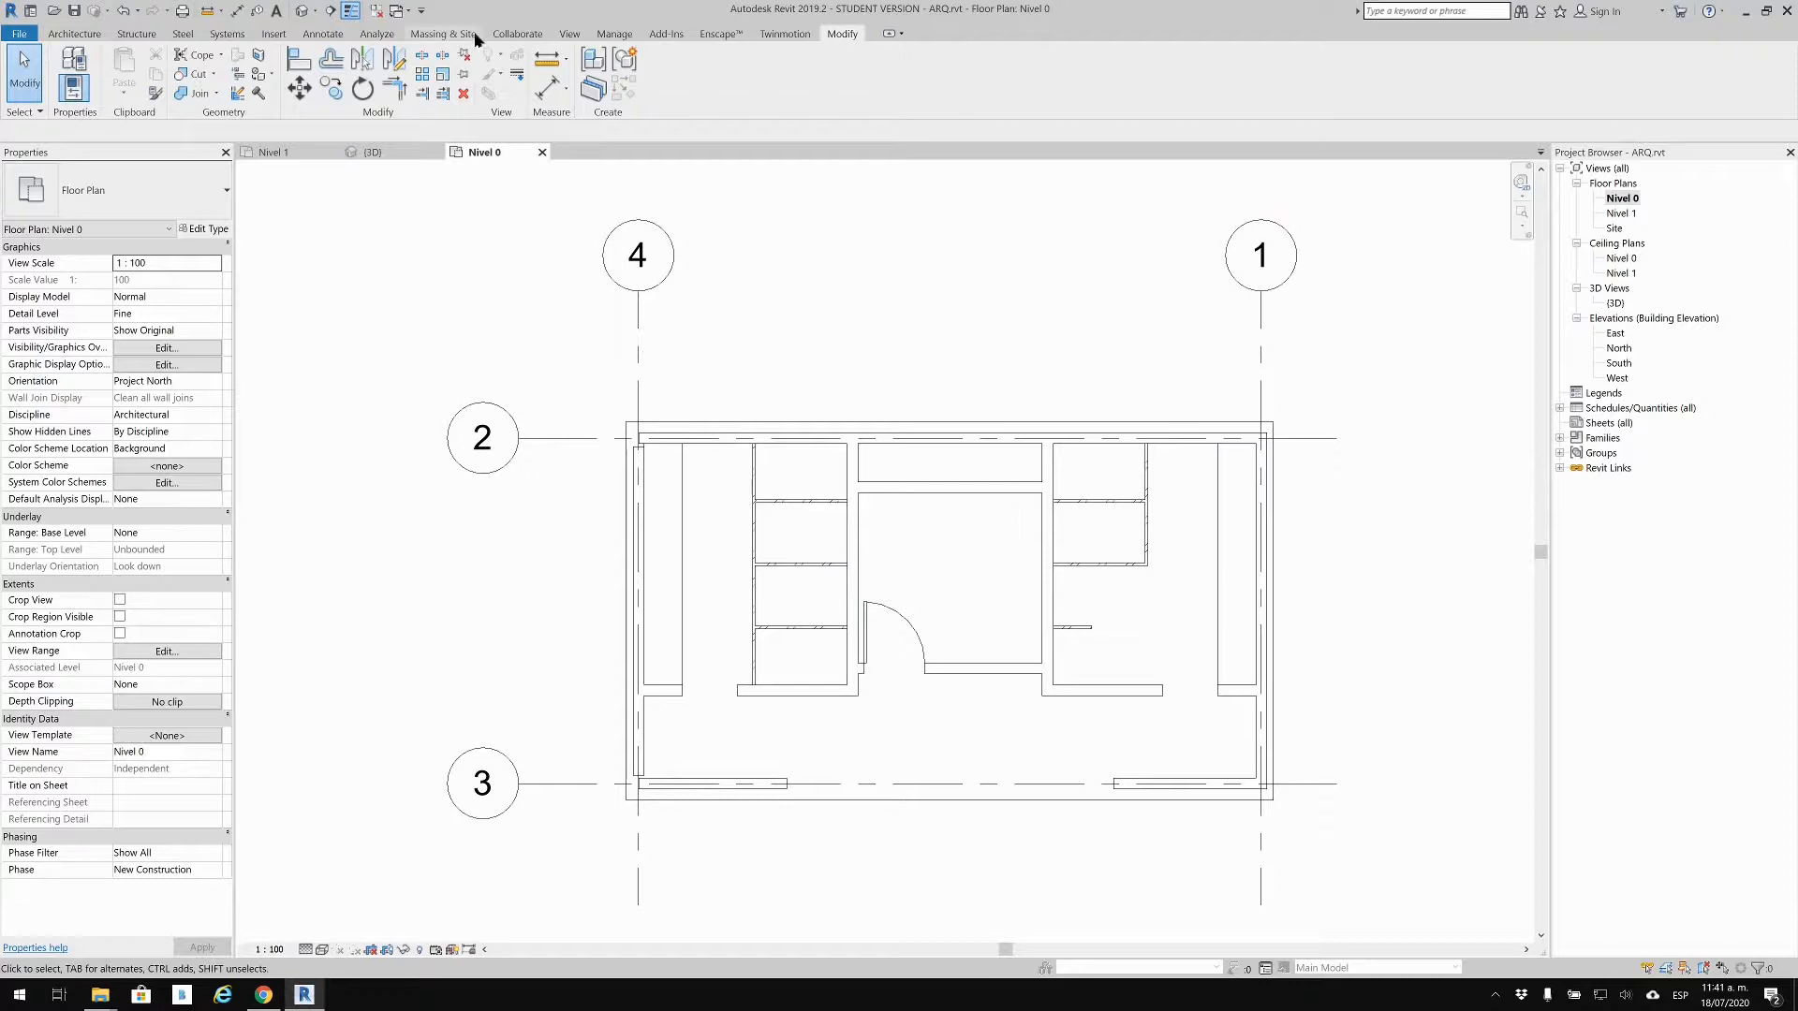
Step: Publish ARQ's shared coordinates to the linked EST model under its Internal position
left_click(615, 33)
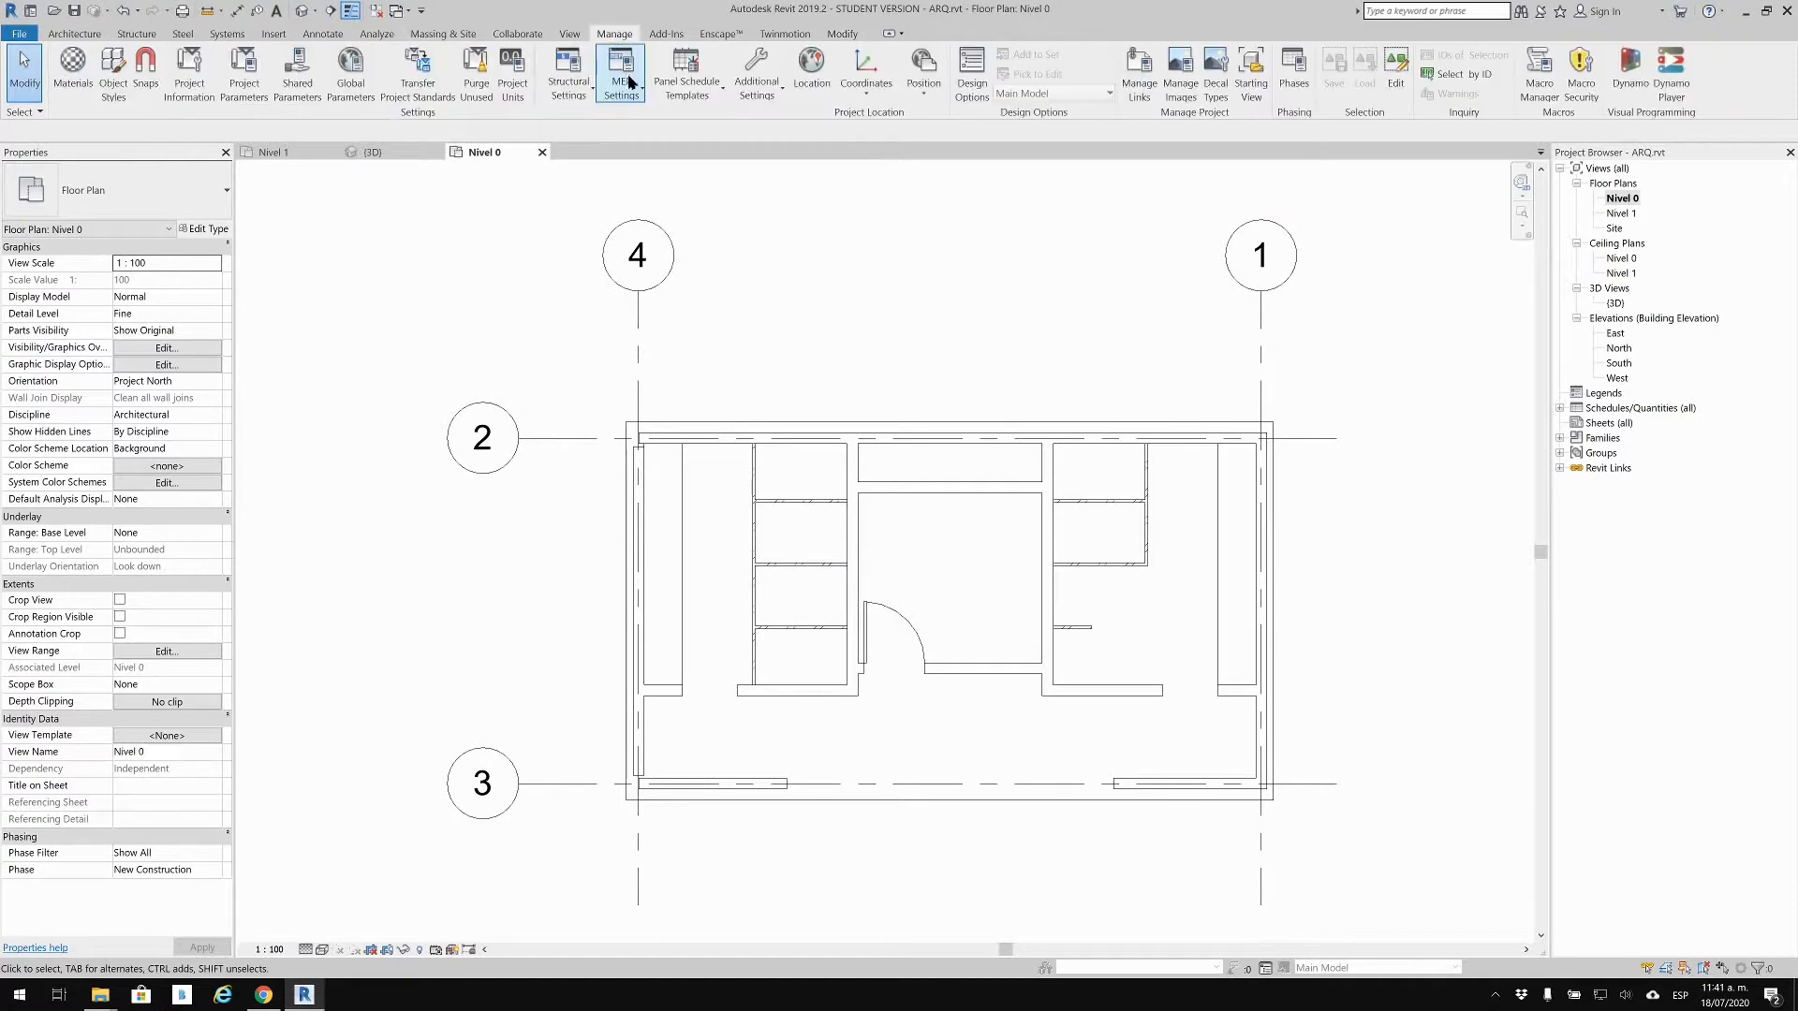
left_click(862, 94)
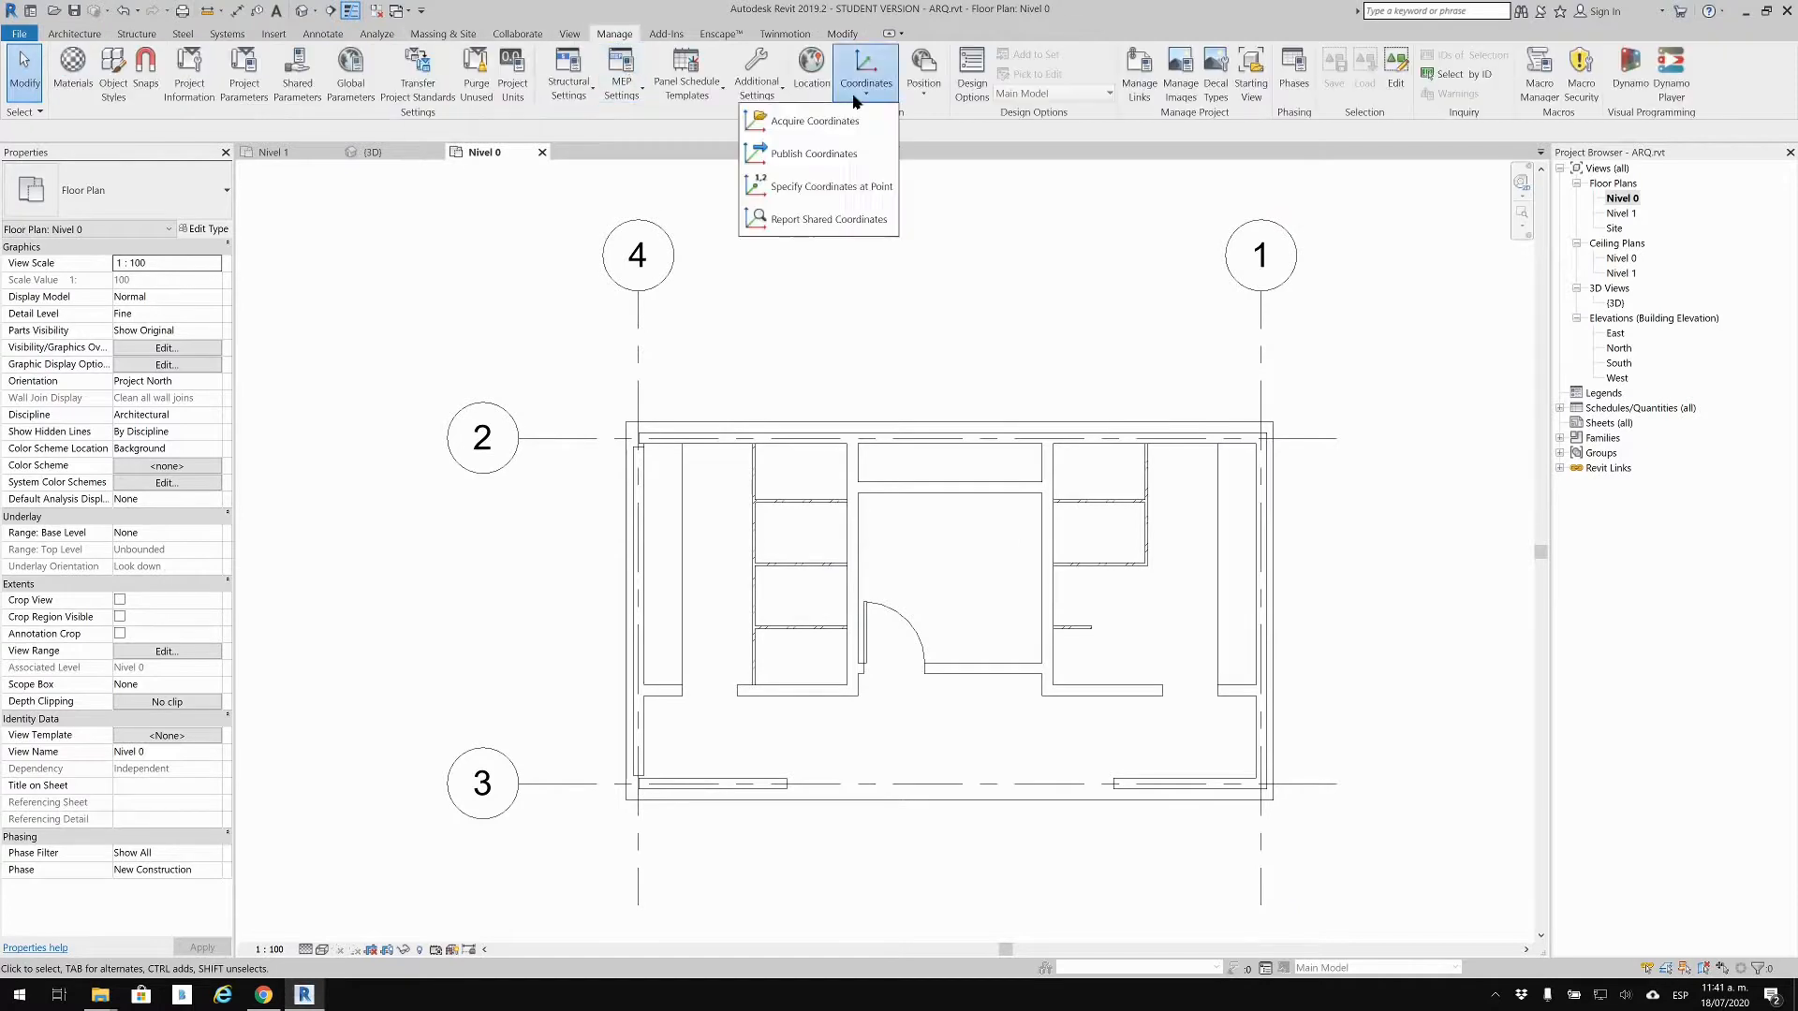
left_click(832, 153)
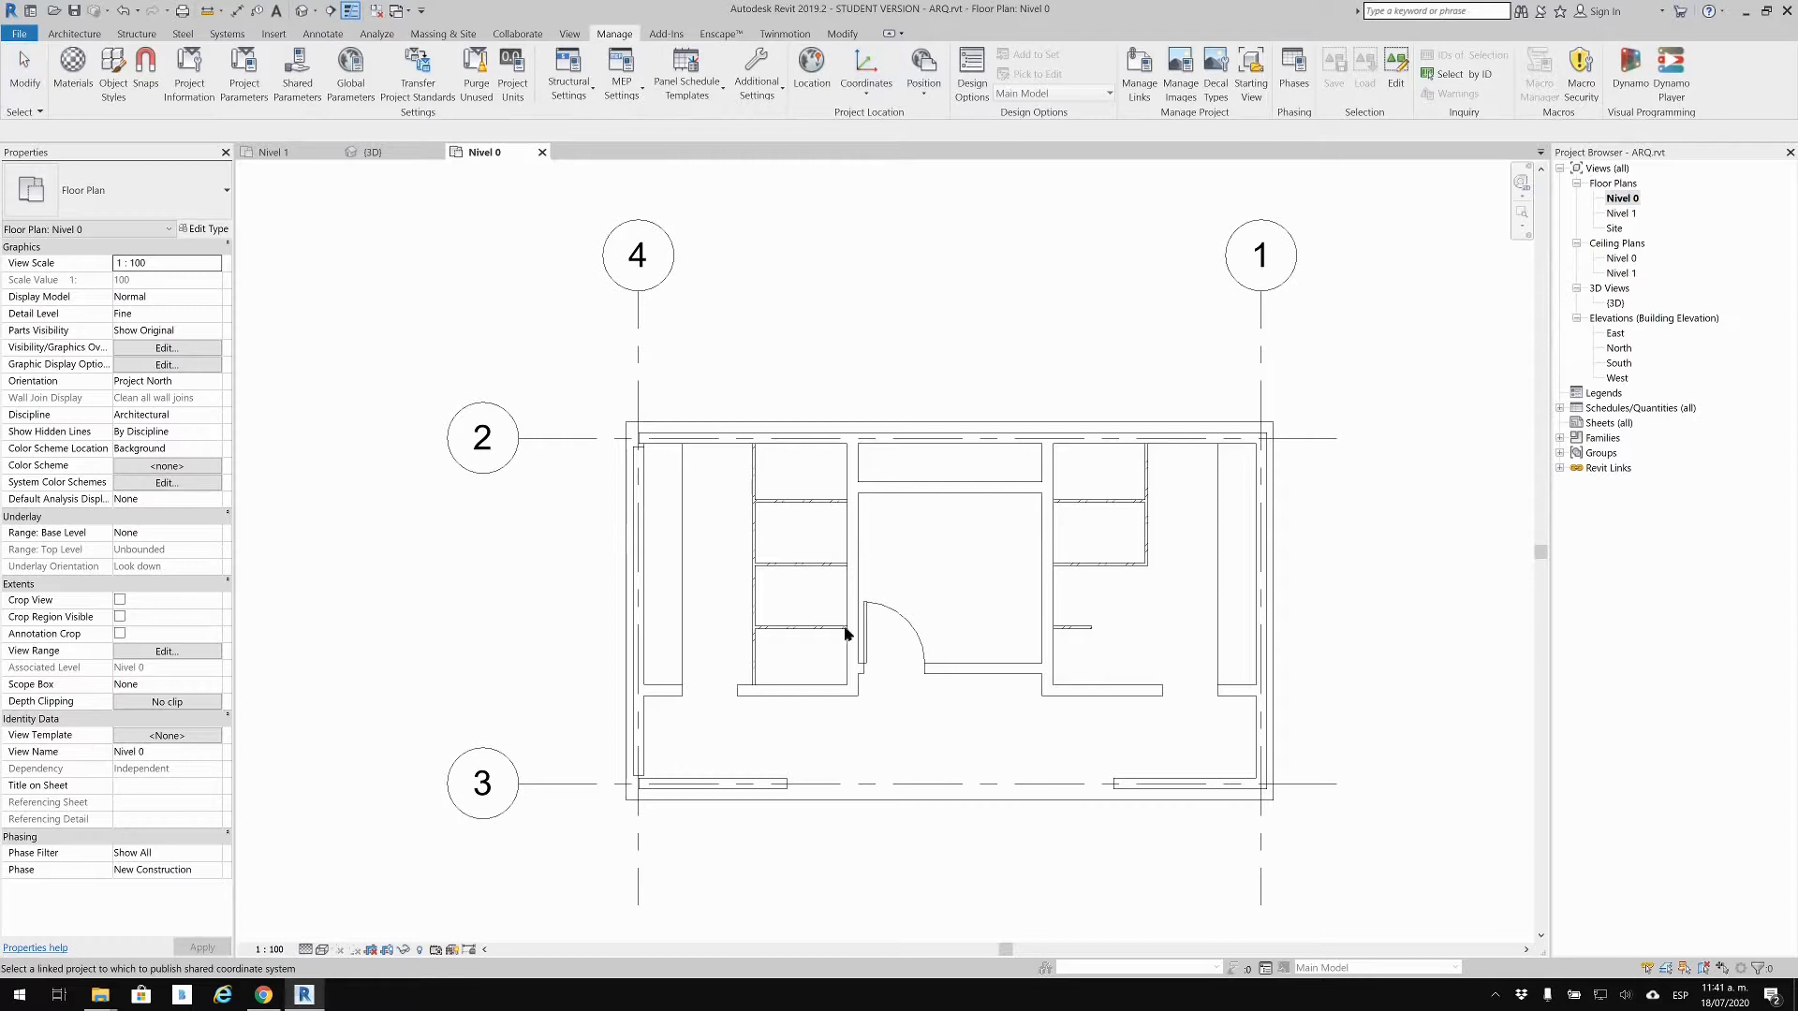
left_click(637, 322)
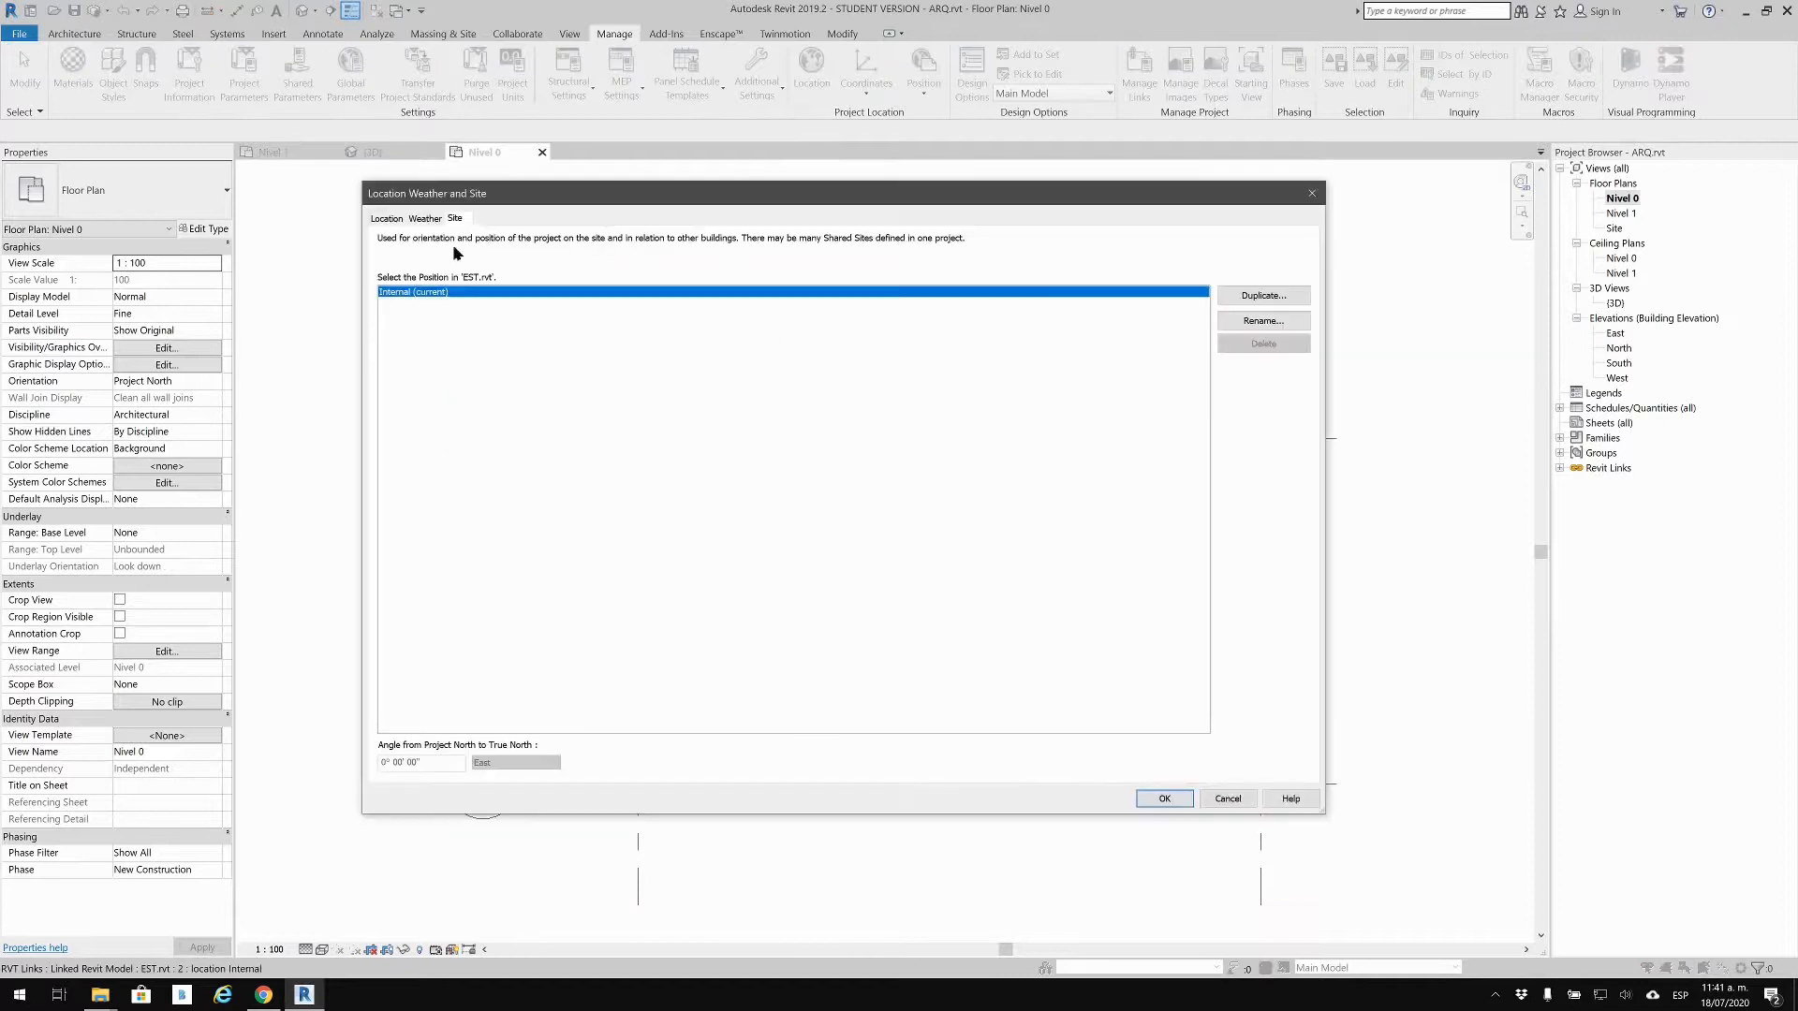
left_click(1165, 798)
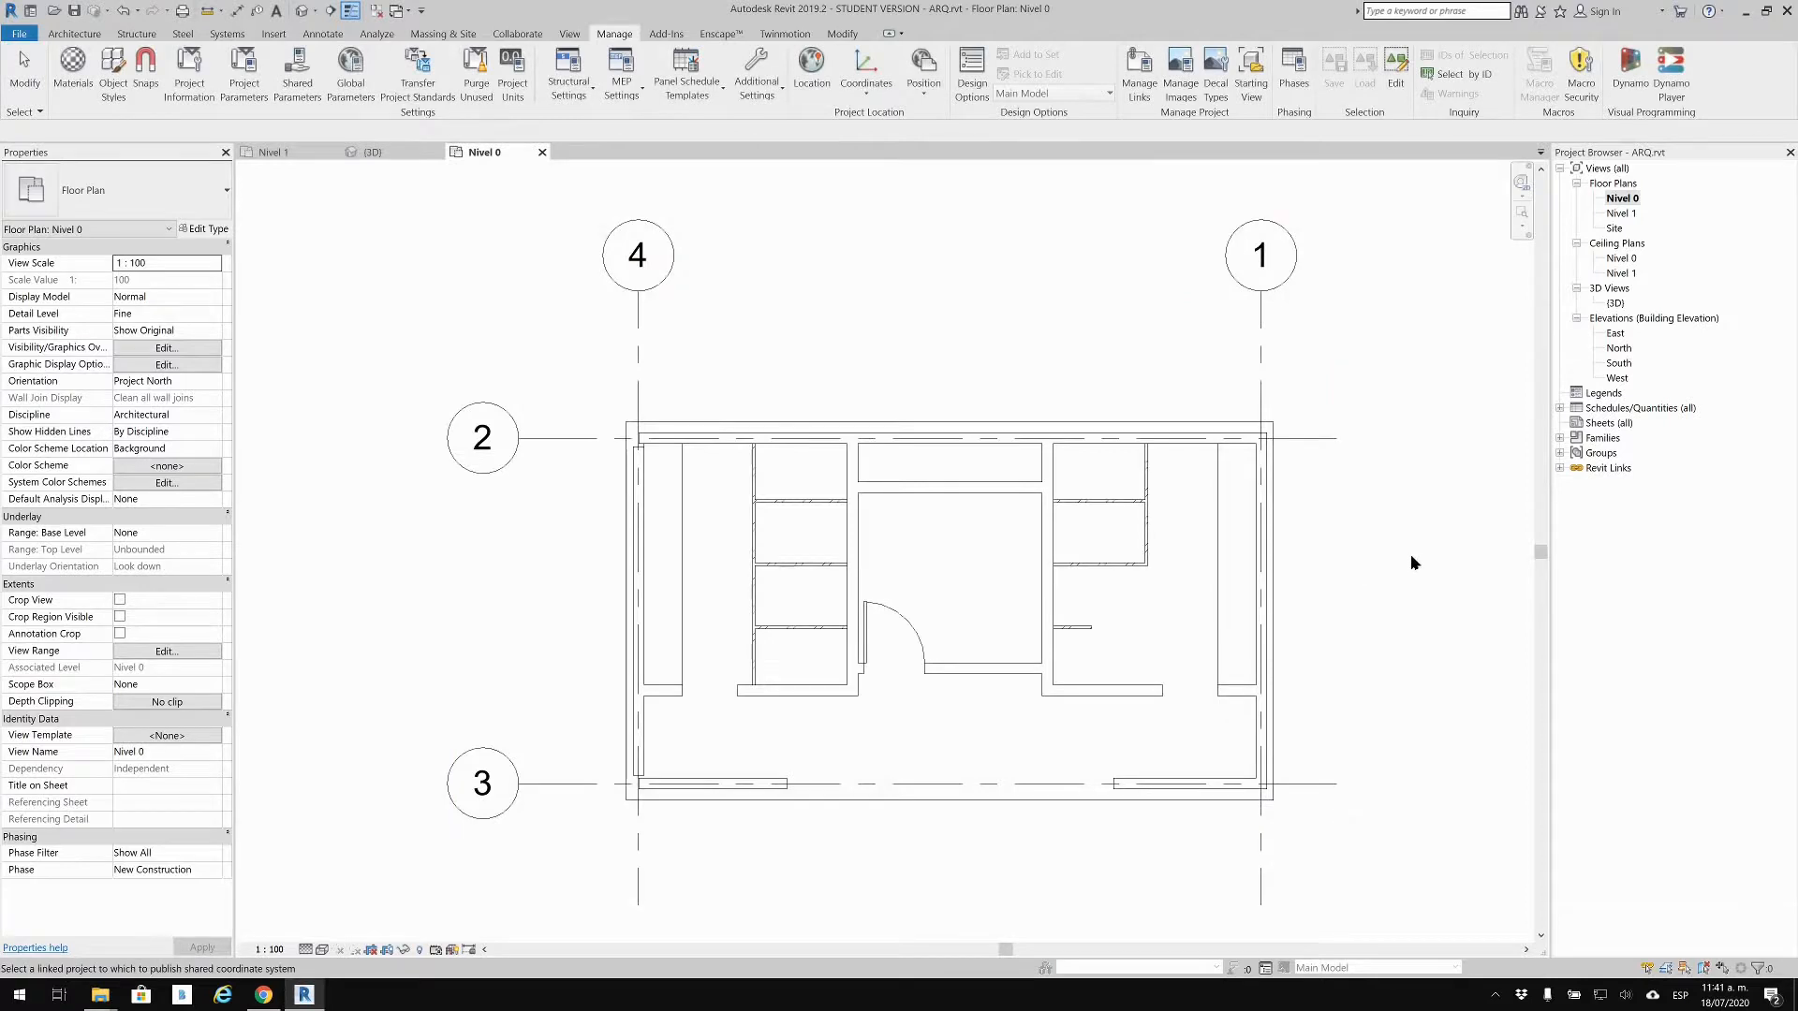
scroll(1411, 553, "down", 1)
middle_click_drag(1180, 518, 975, 471)
scroll(1076, 494, "down", 1)
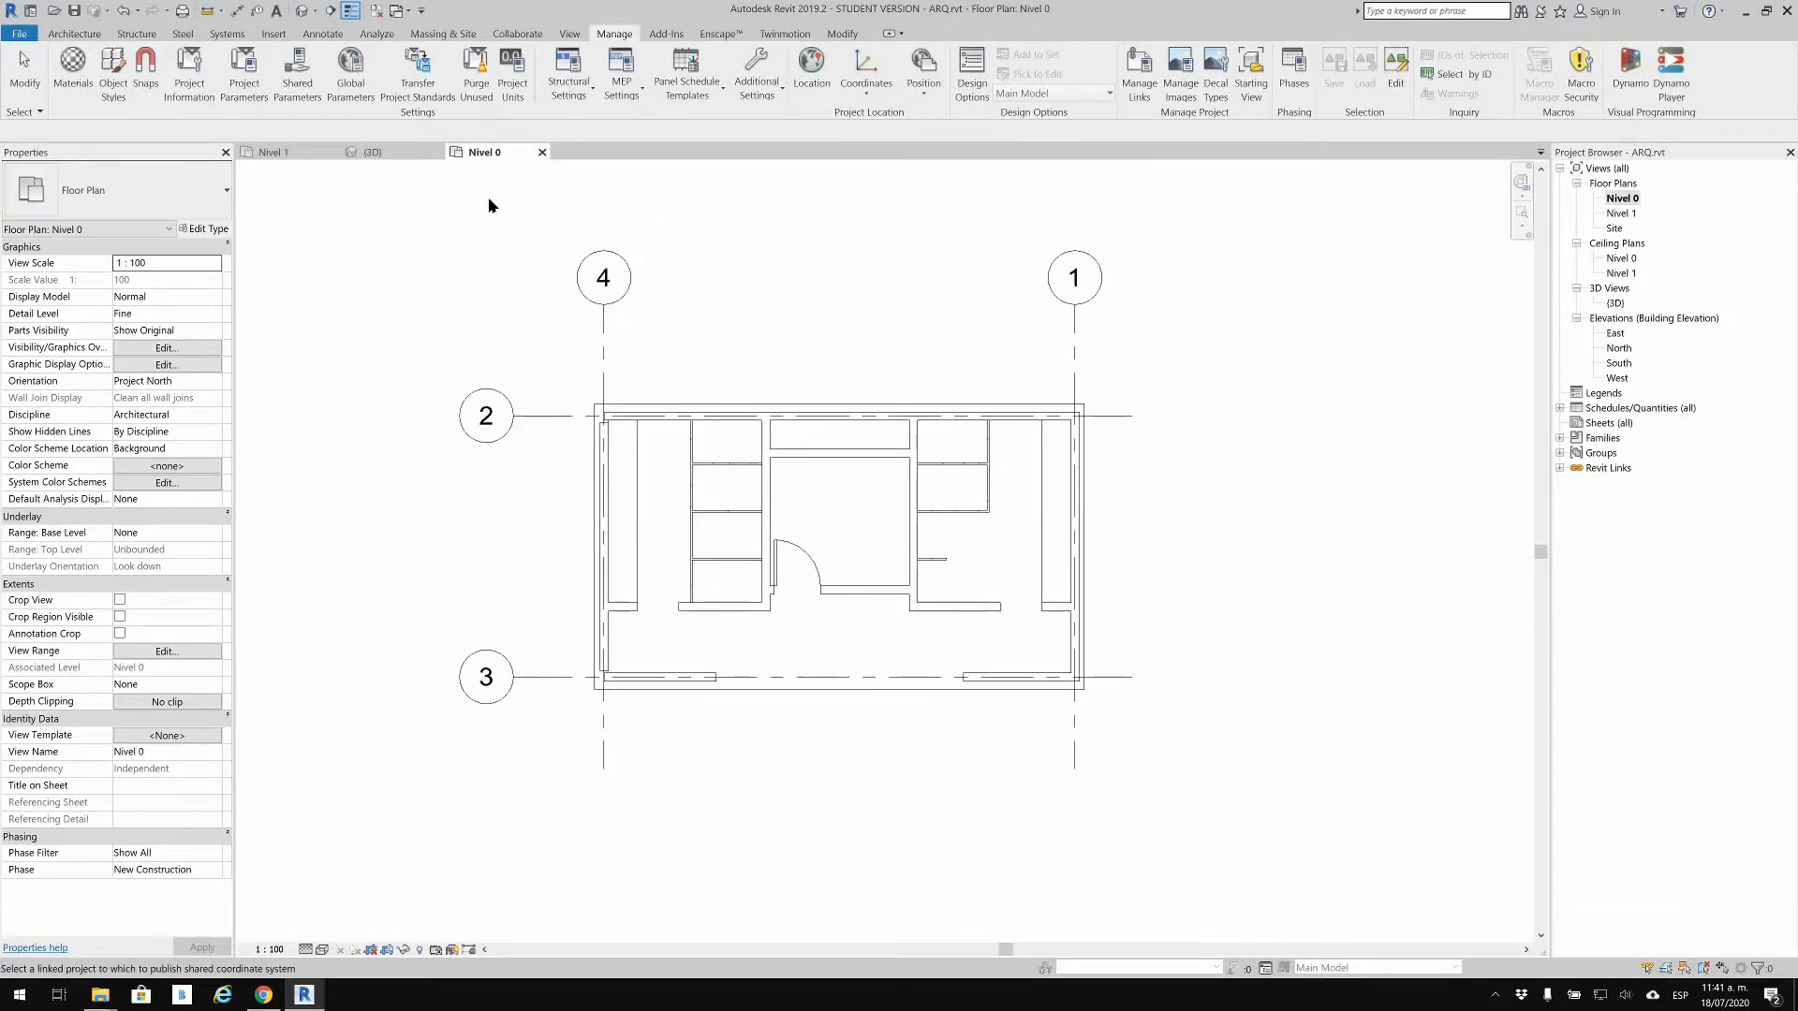
Step: Close ARQ.rvt, saving its changes and the new shared position back to EST.rvt
left_click(375, 10)
left_click(333, 151)
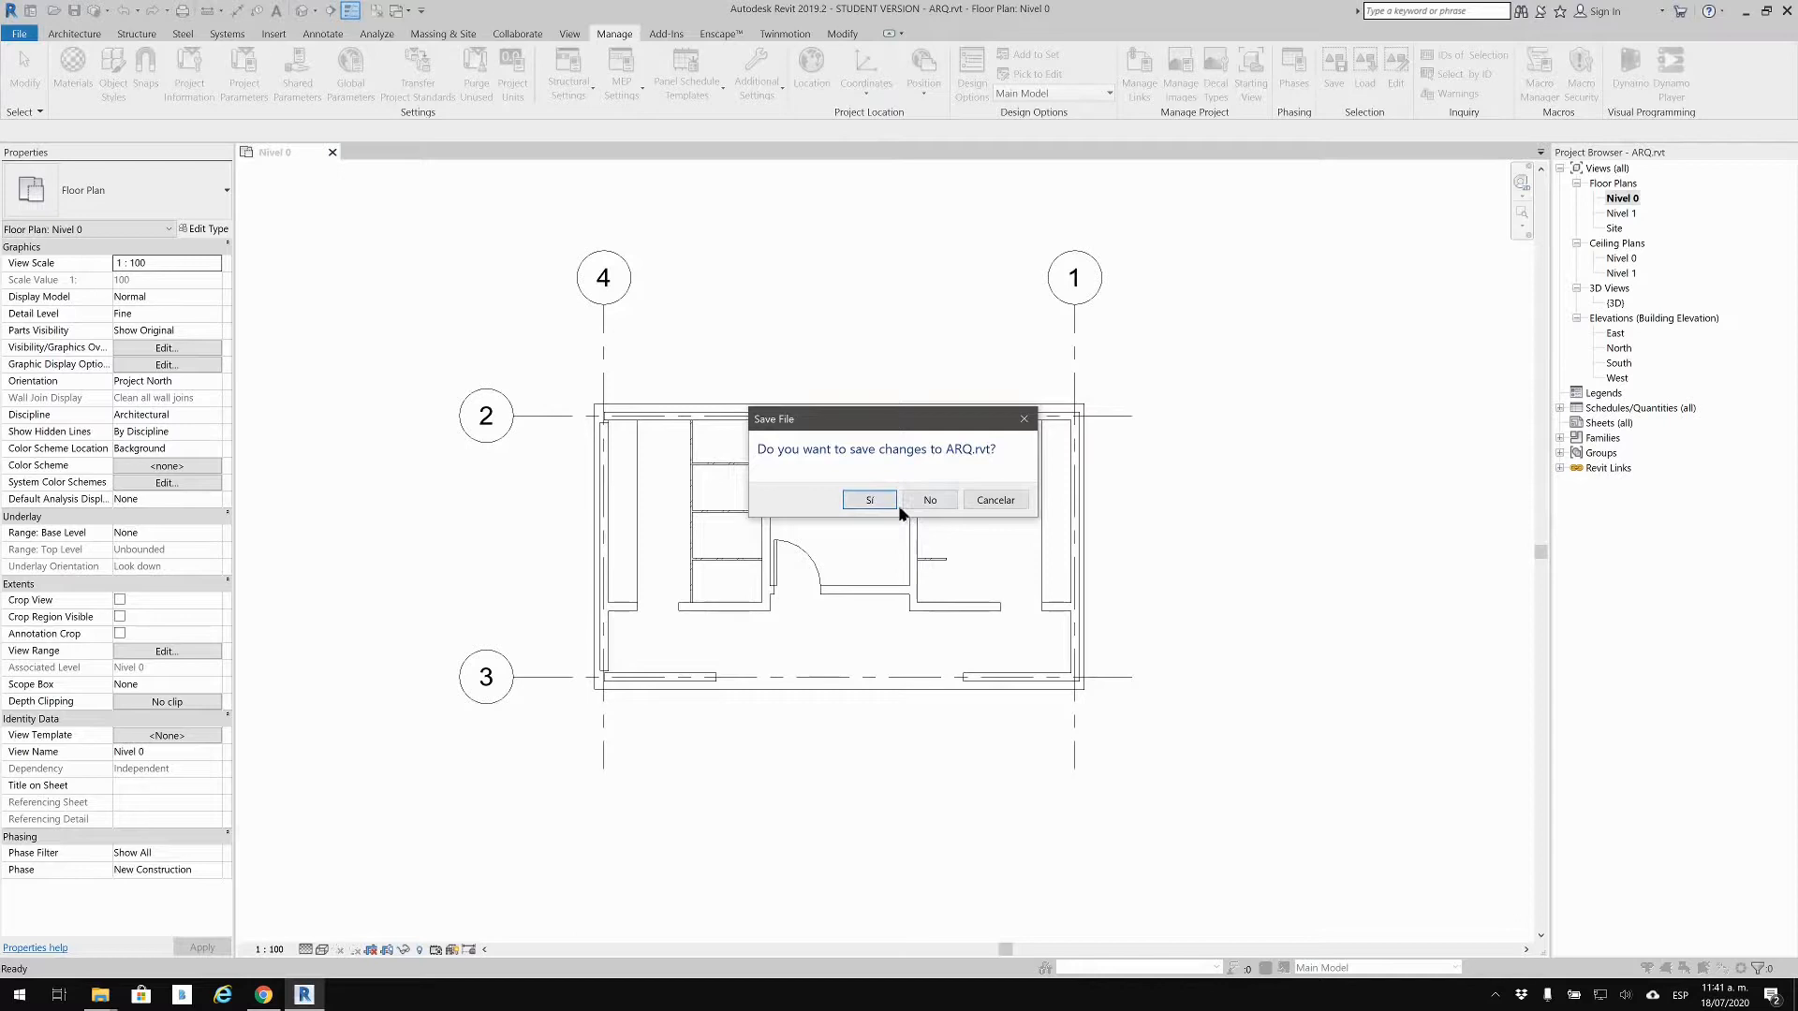
left_click(867, 501)
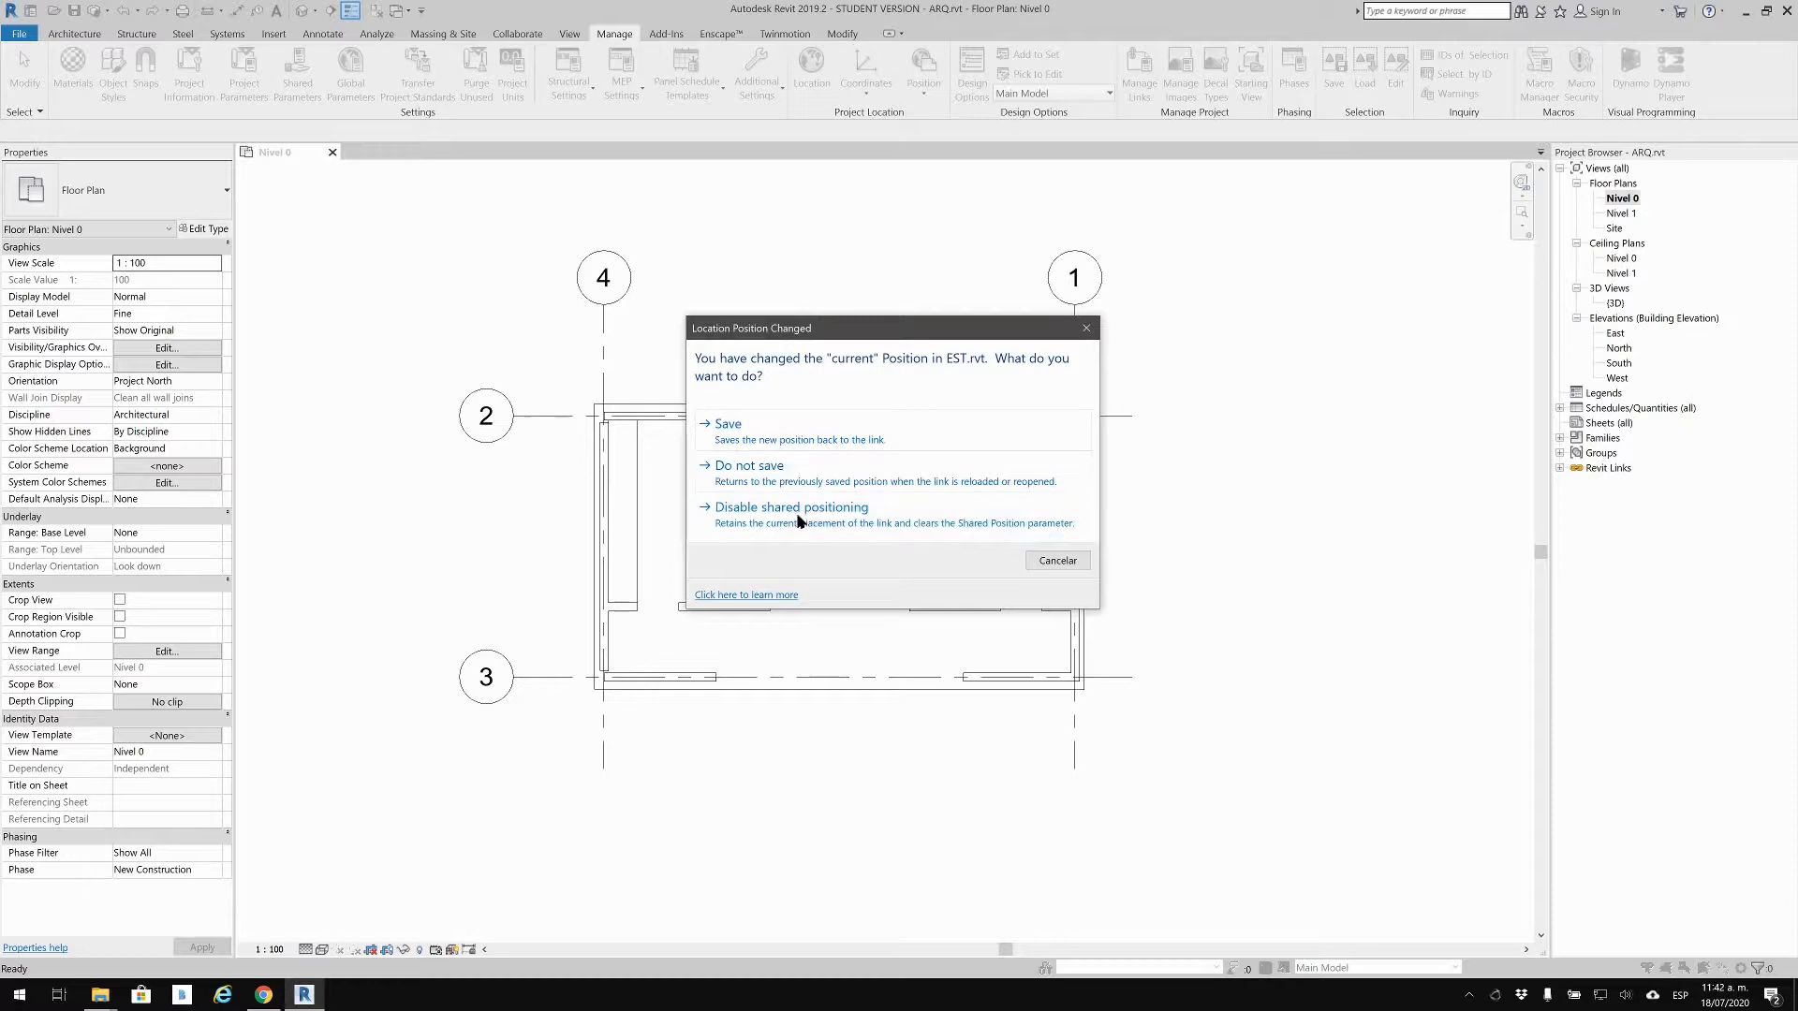
left_click(735, 426)
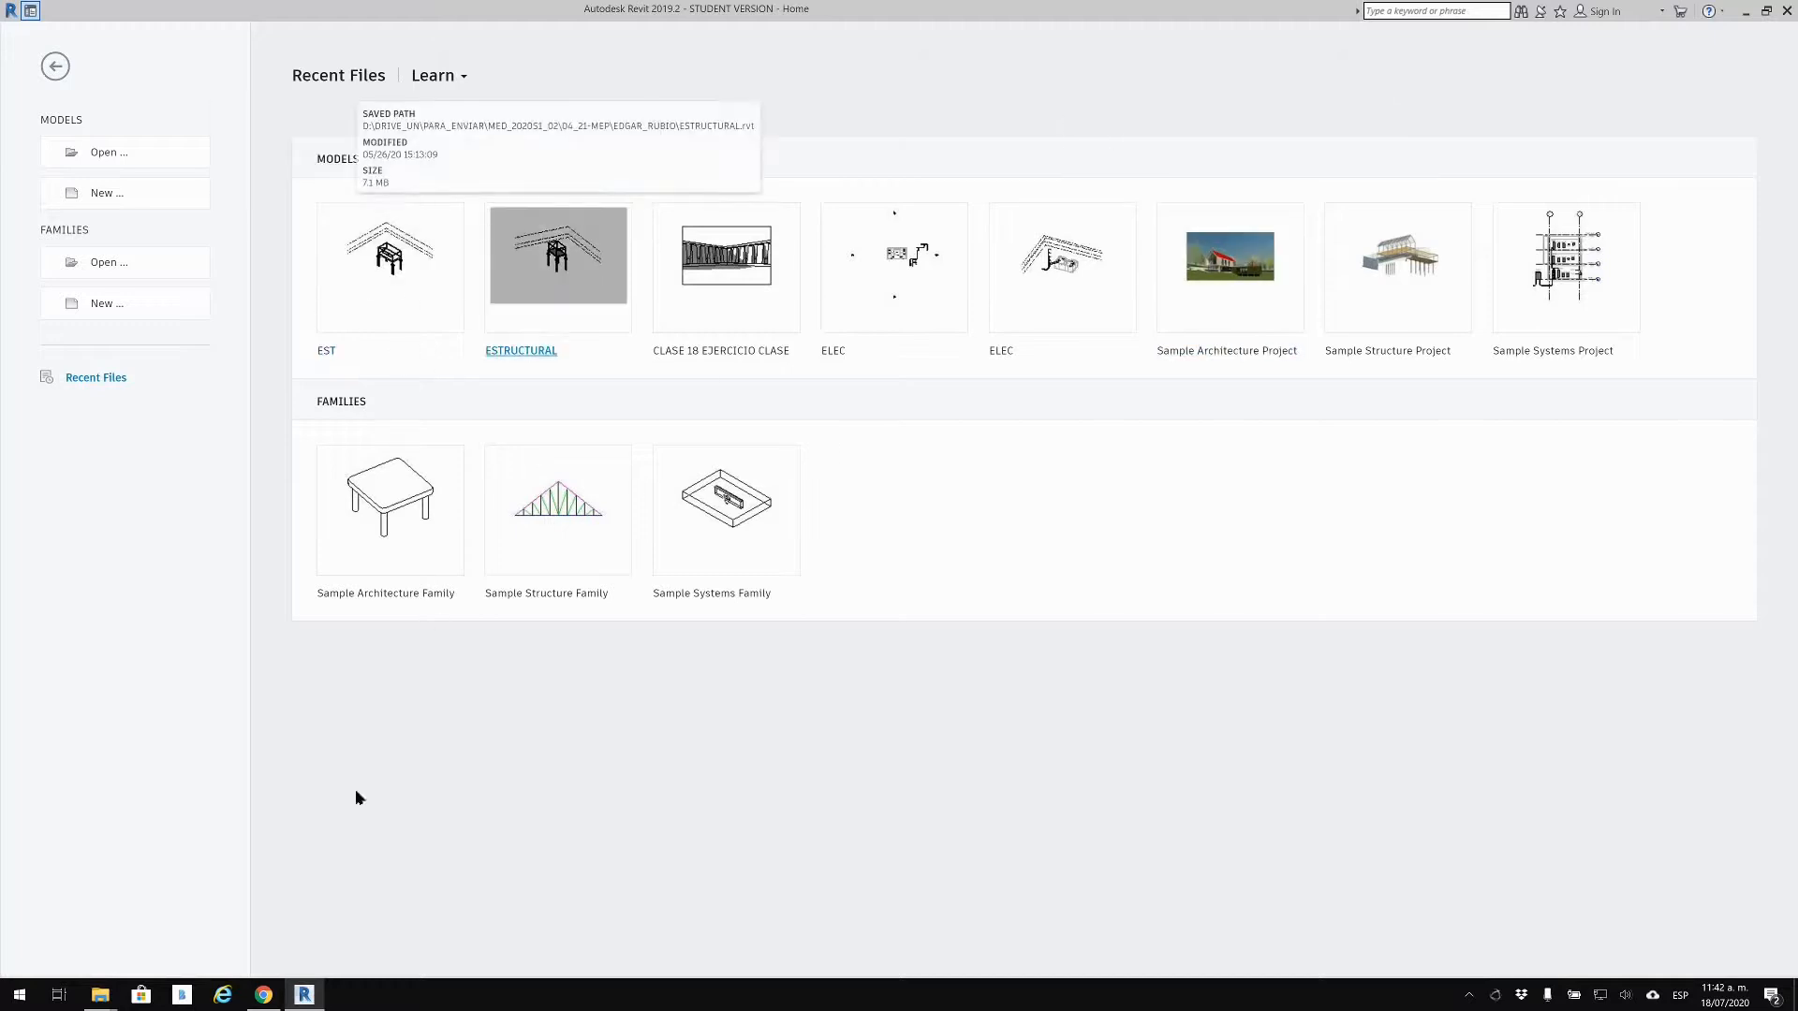
mouse_move(100, 994)
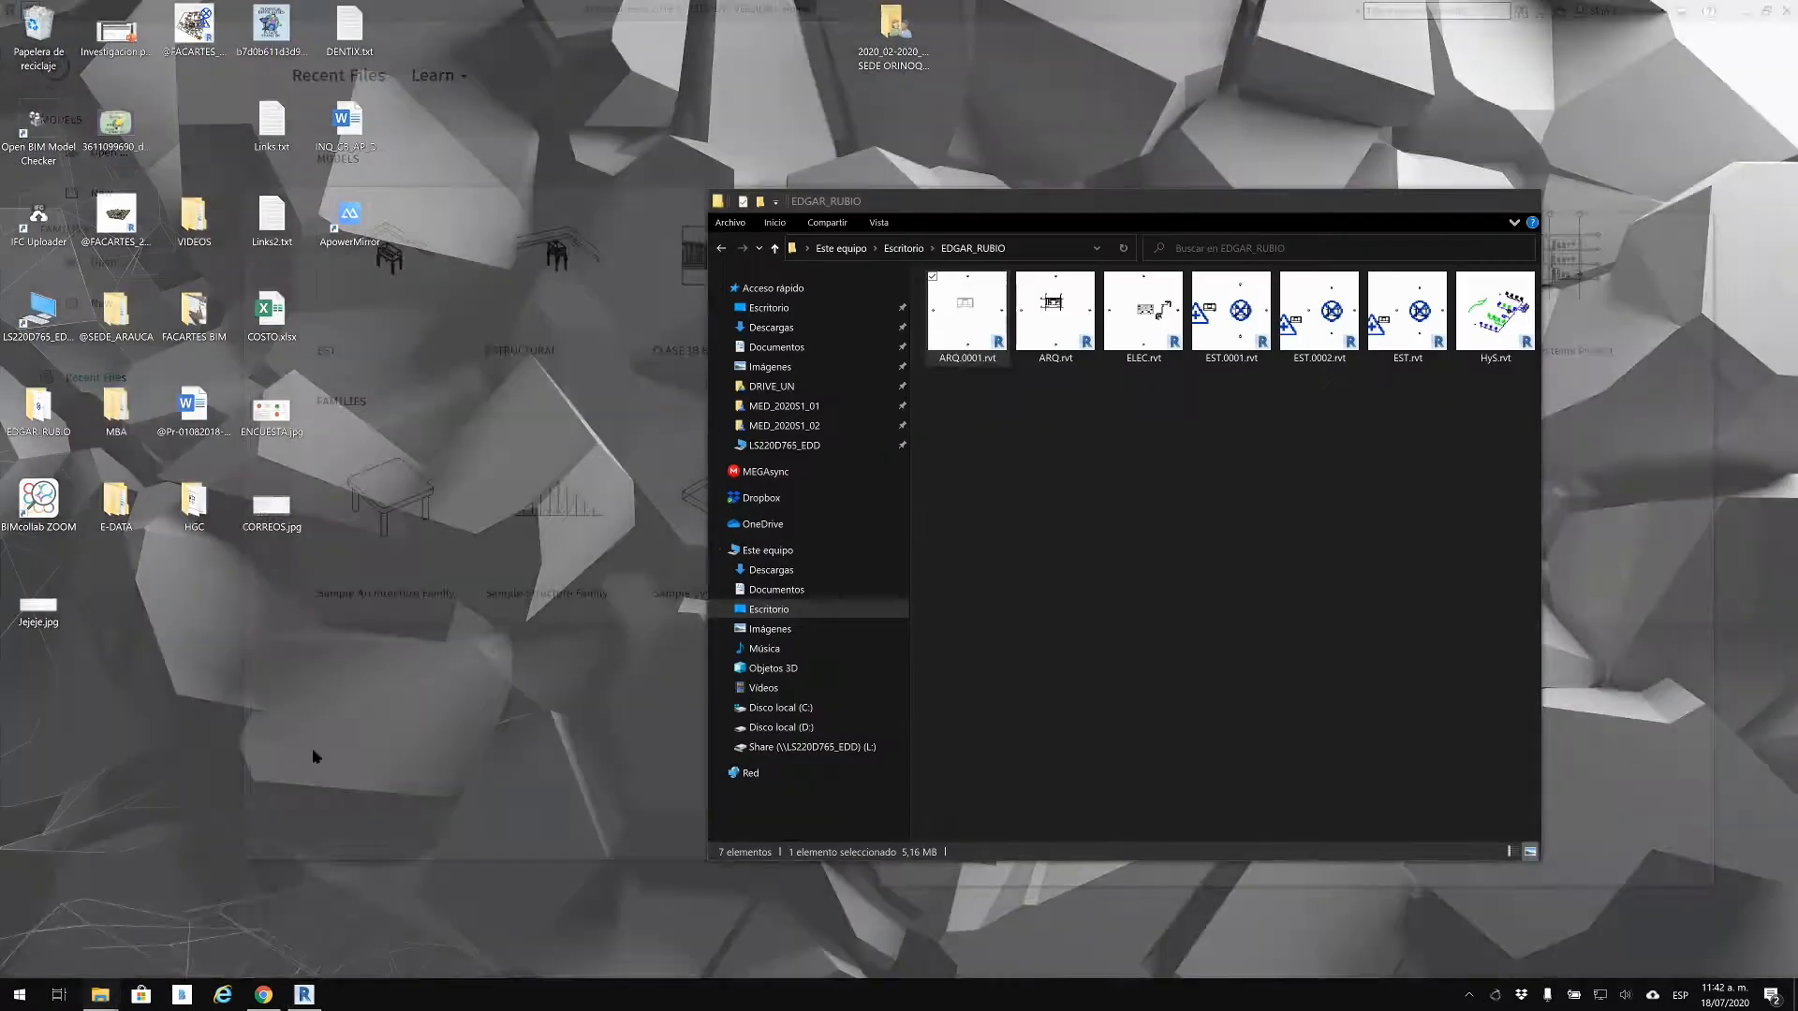
left_click(61, 922)
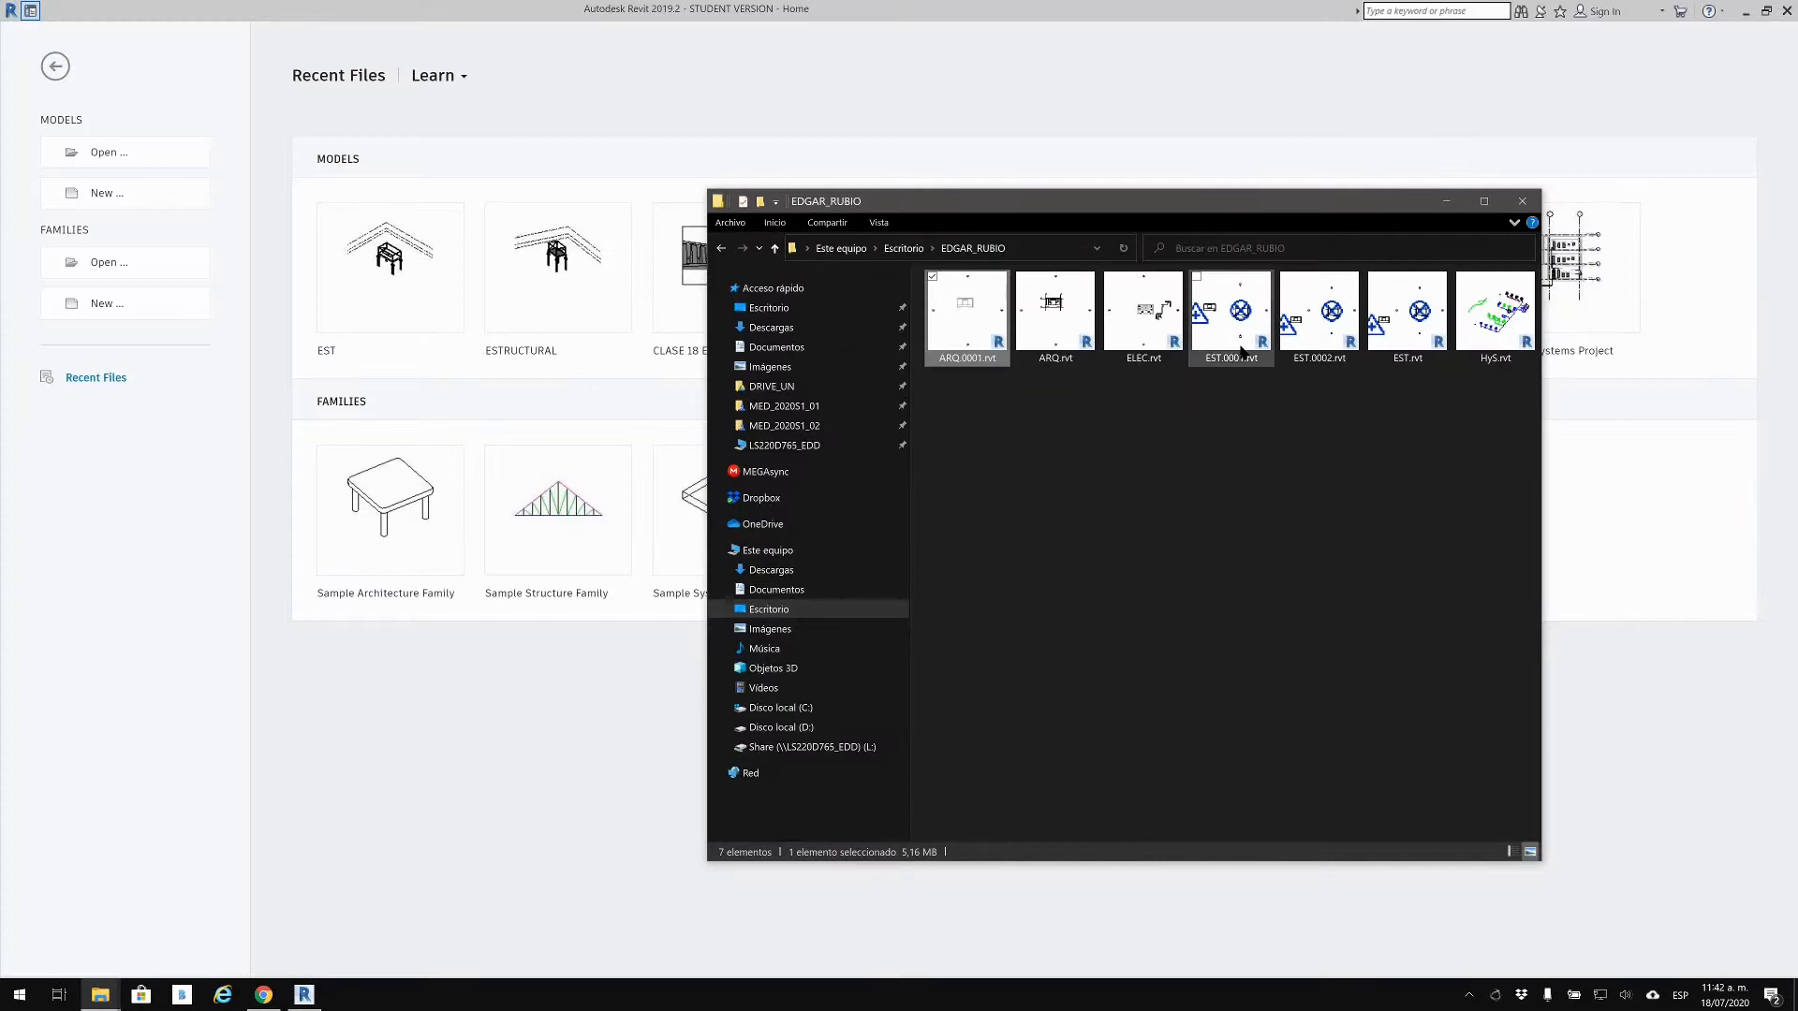
double_click(1423, 325)
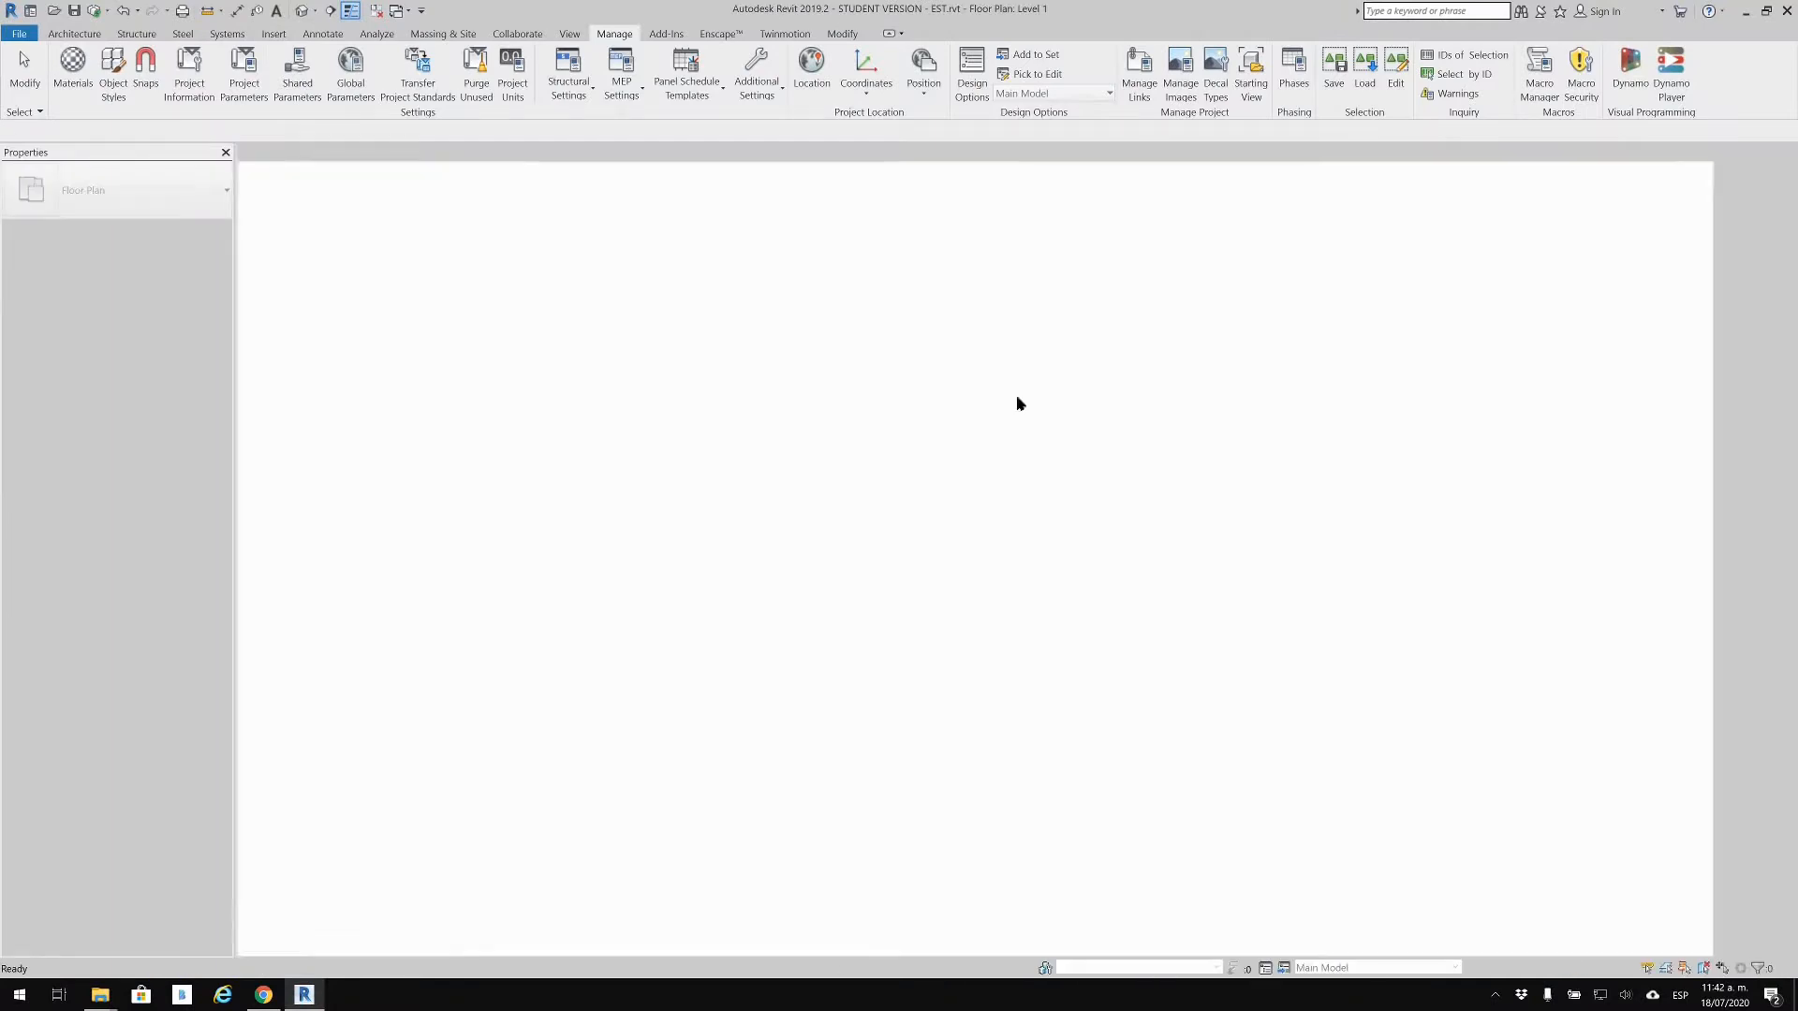
Step: Open EST.rvt's default 3D view, zoom out on the frame, and widen the Project Browser
scroll(1056, 615, "up", 5)
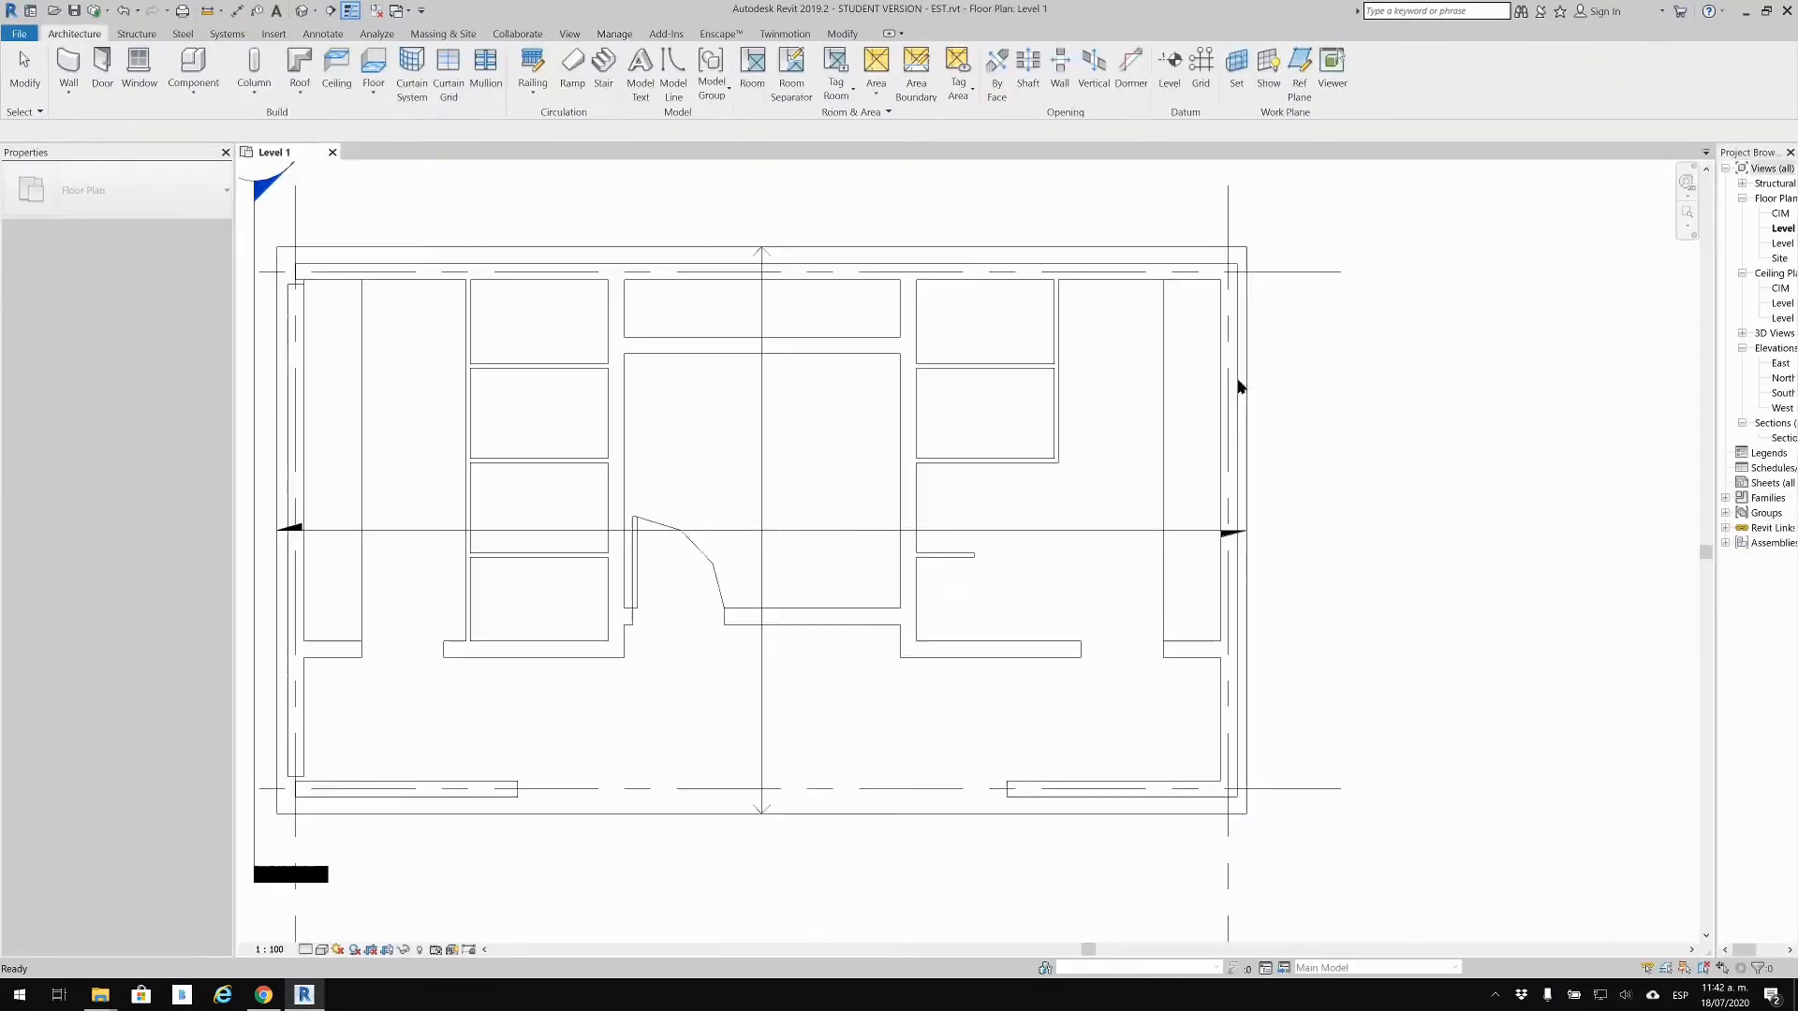
scroll(1241, 387, "up", 3)
scroll(1277, 337, "down", 3)
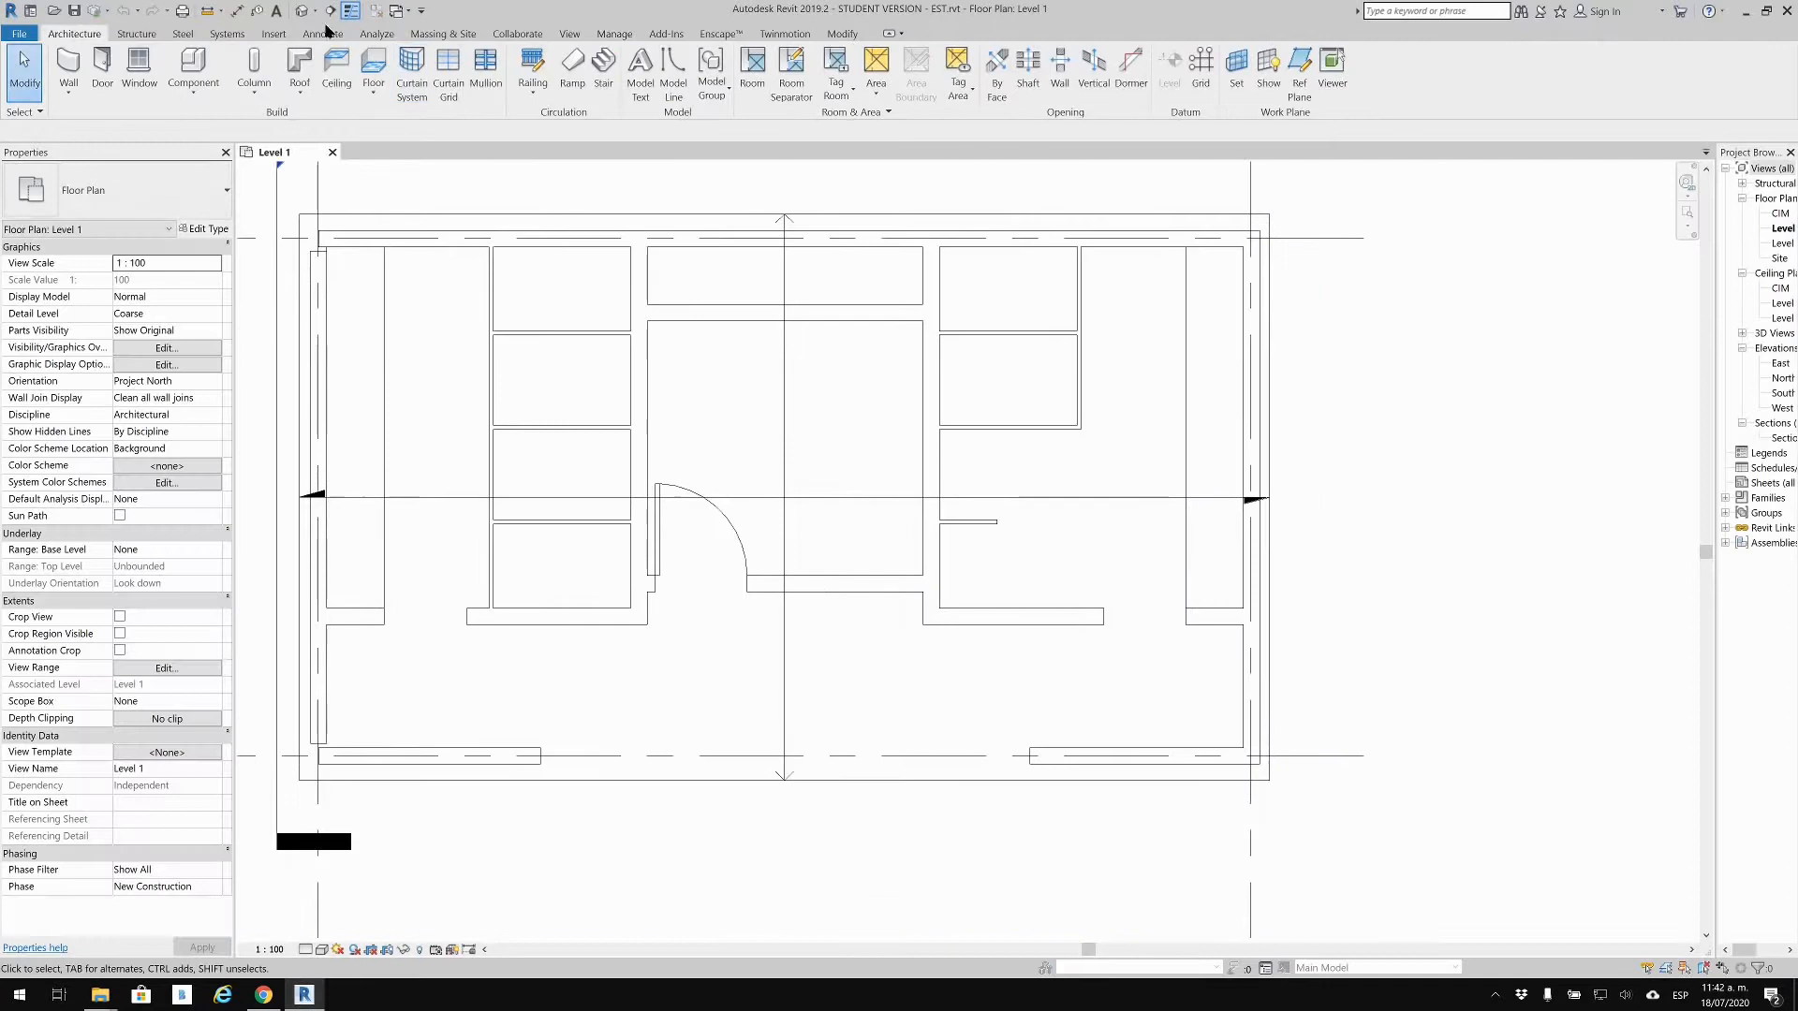
left_click(302, 10)
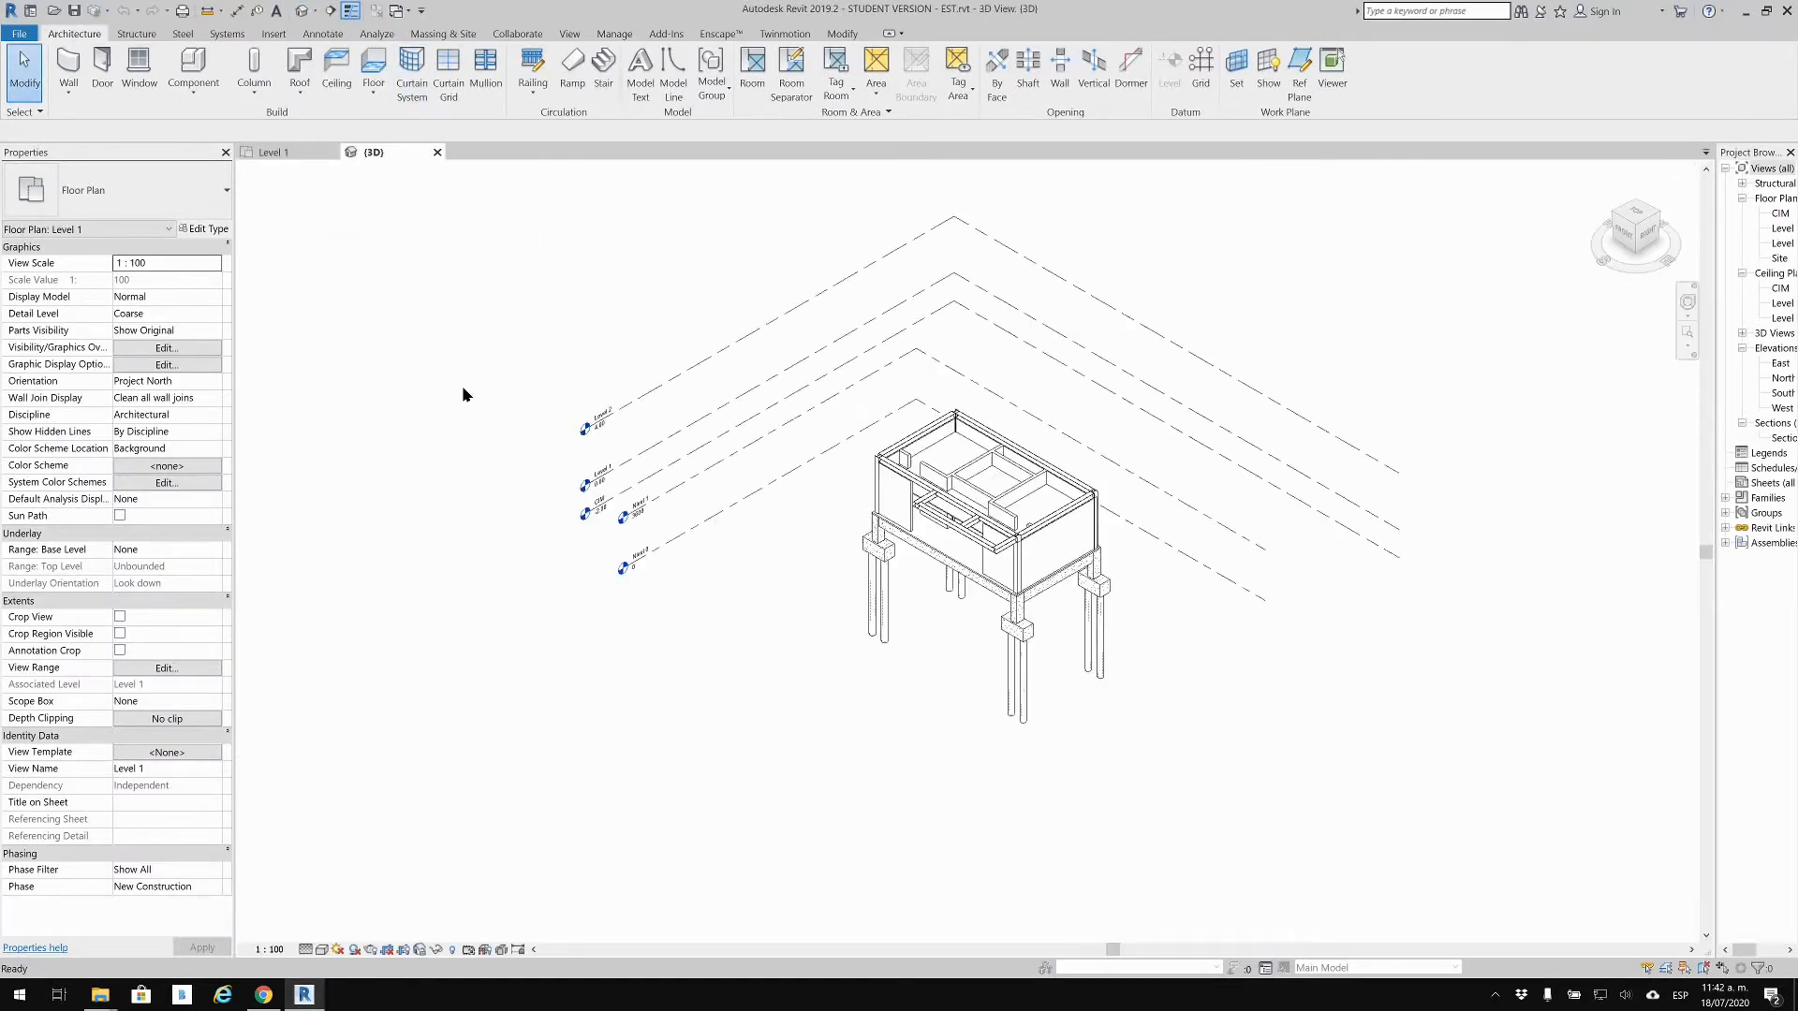
scroll(974, 515, "up", 6)
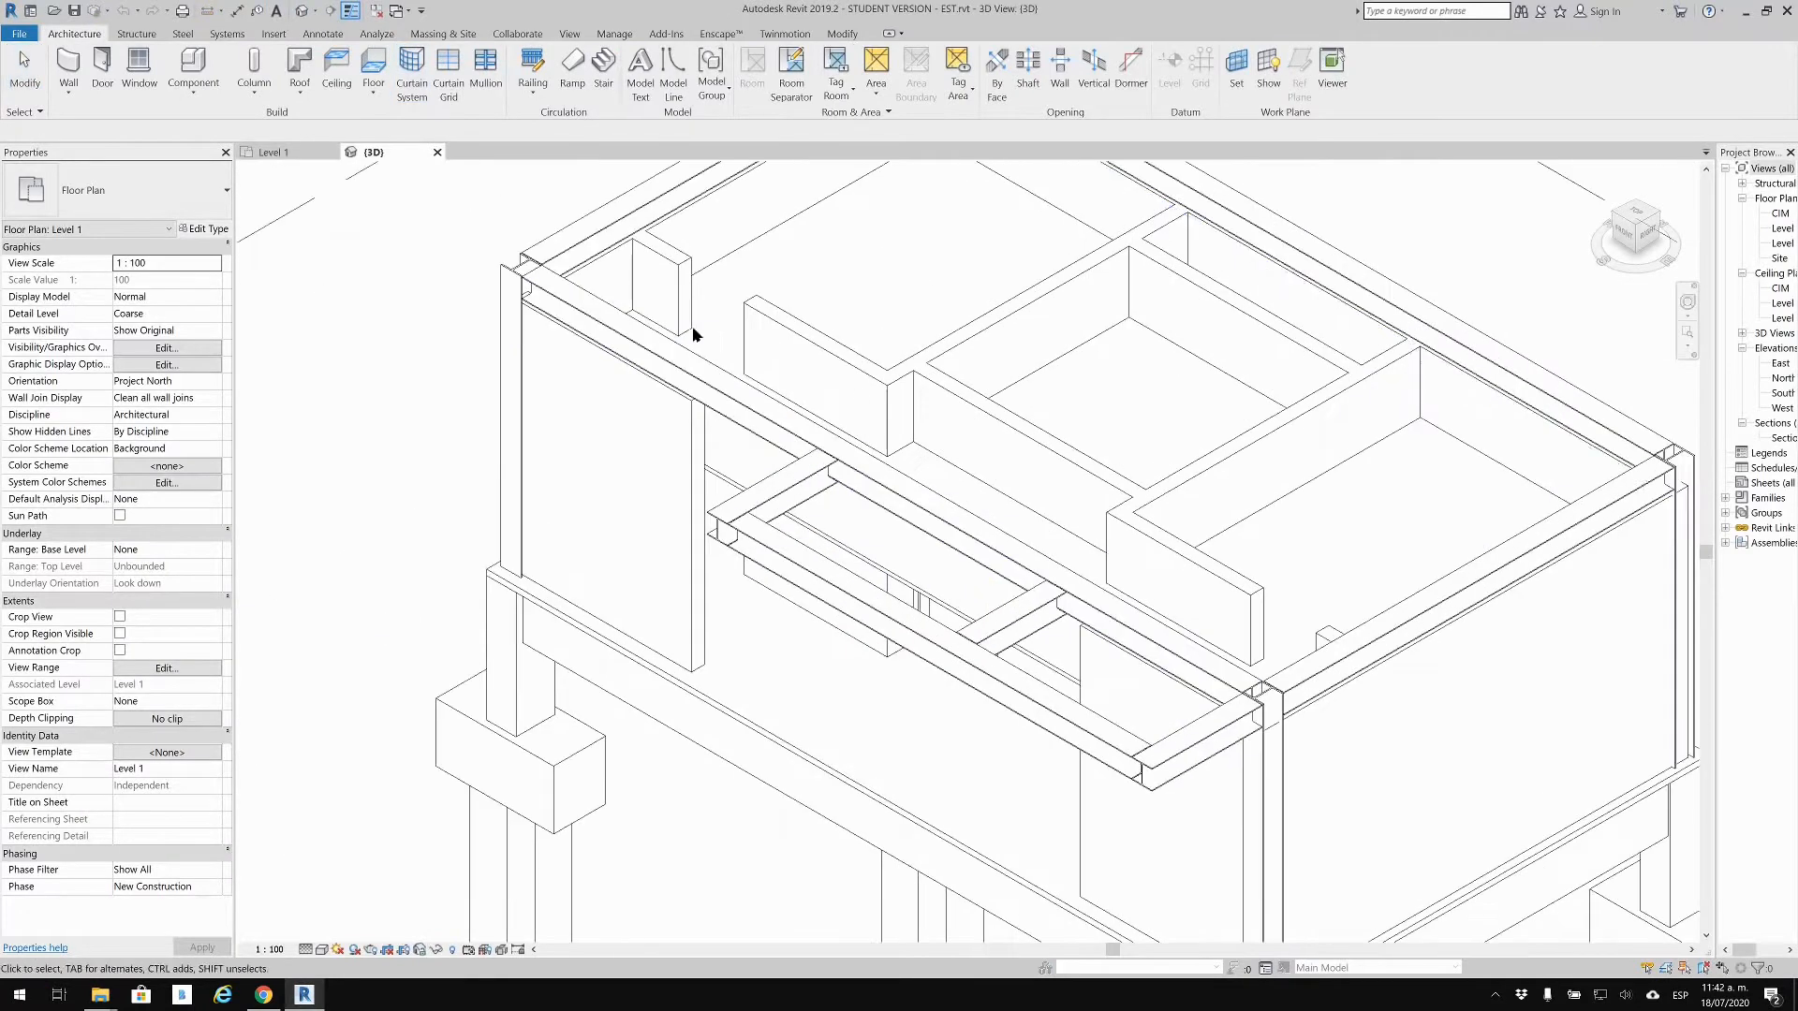
middle_click_drag(976, 217, 948, 375)
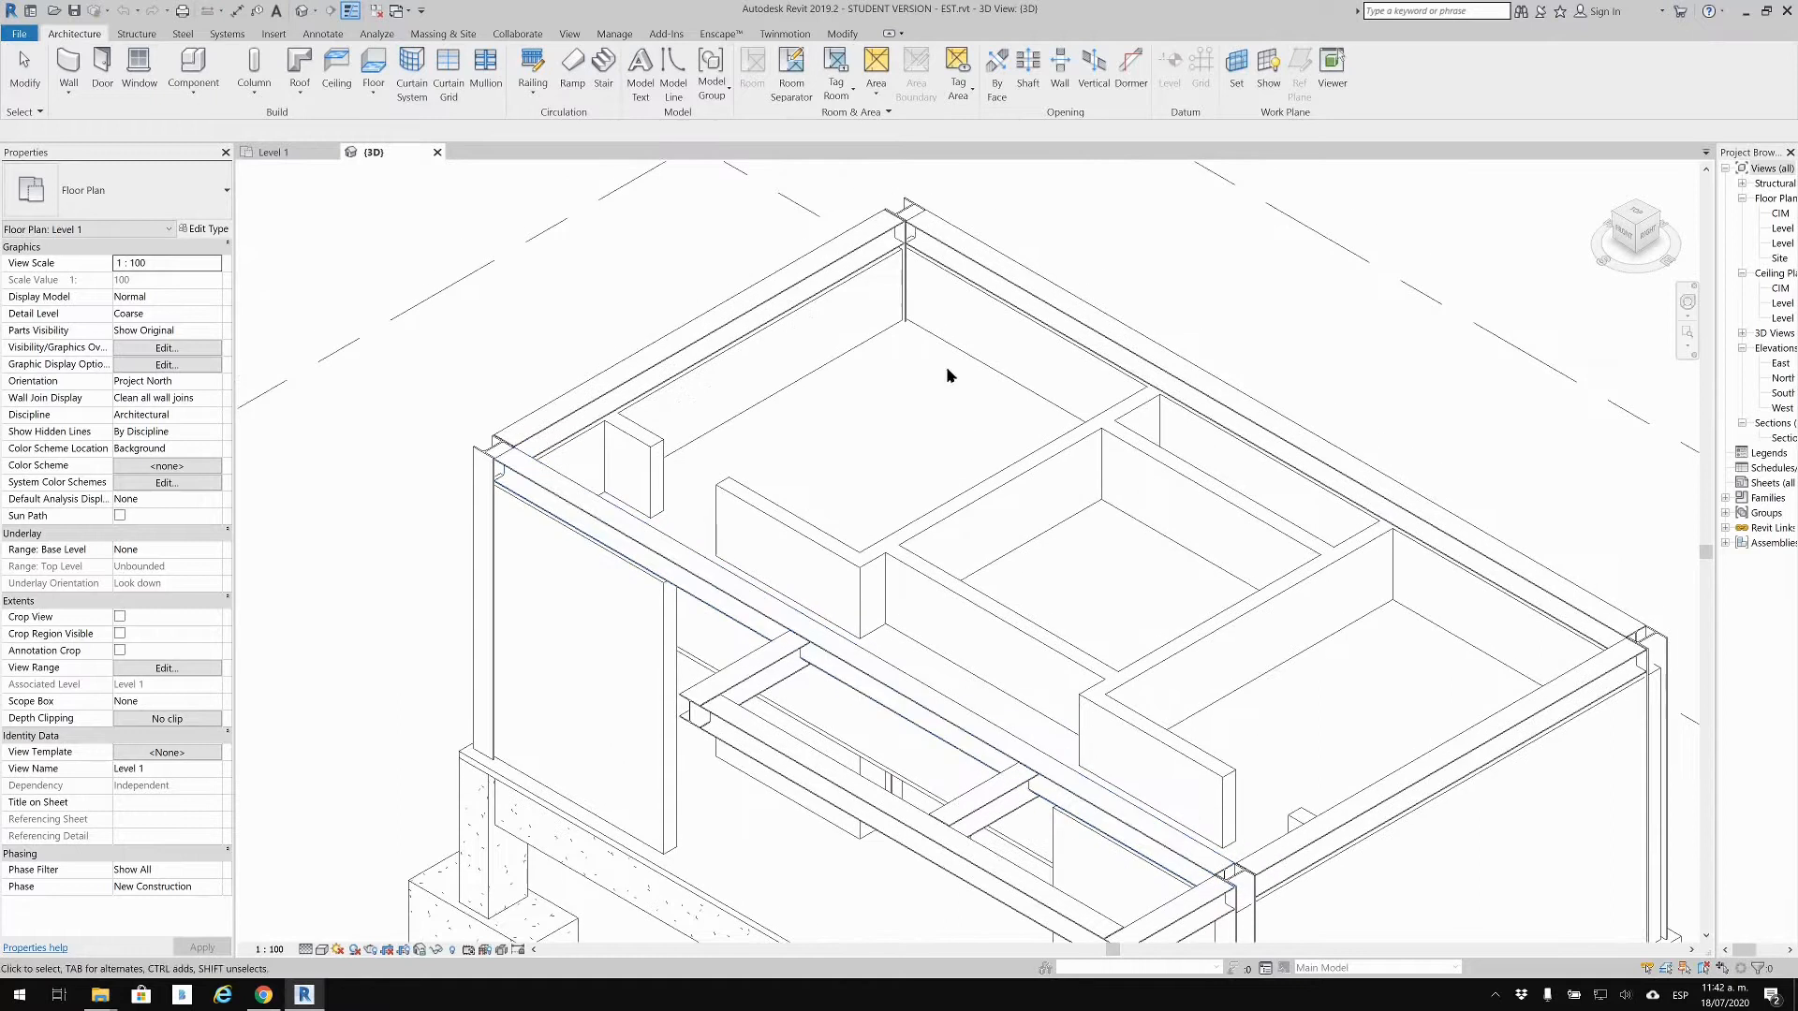
left_click(656, 581)
scroll(513, 601, "down", 3)
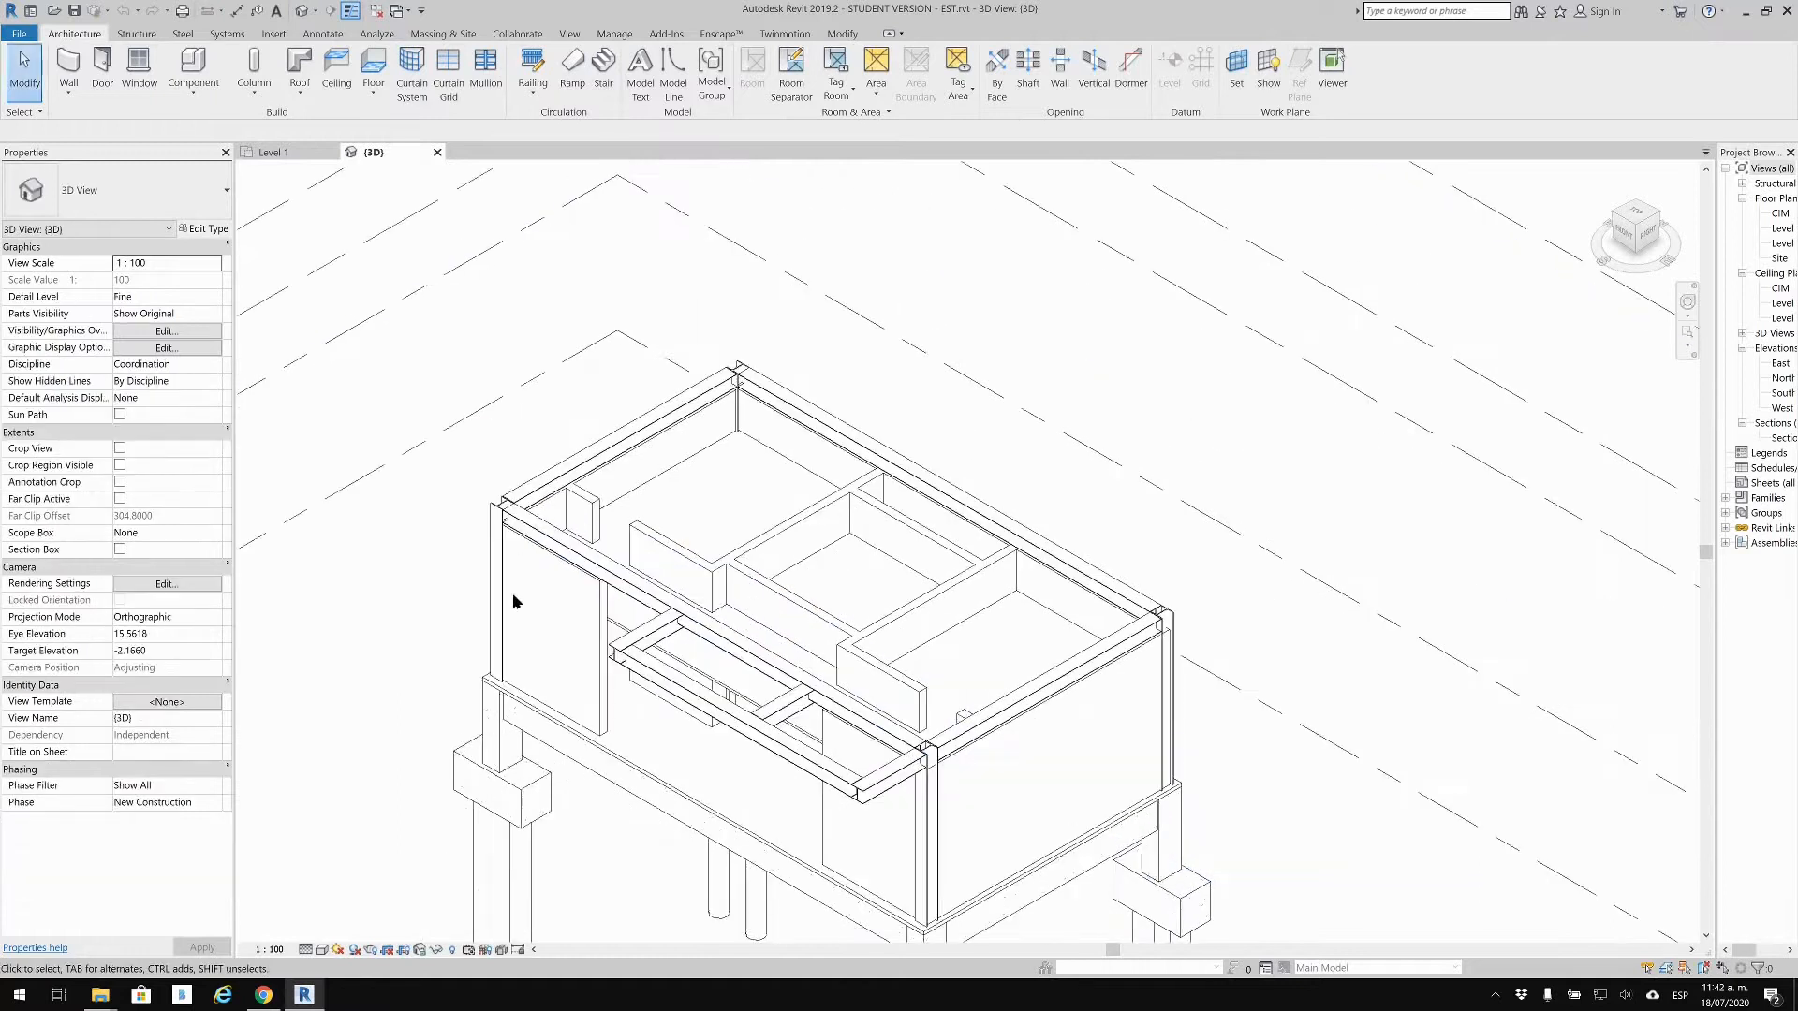
scroll(388, 749, "down", 1)
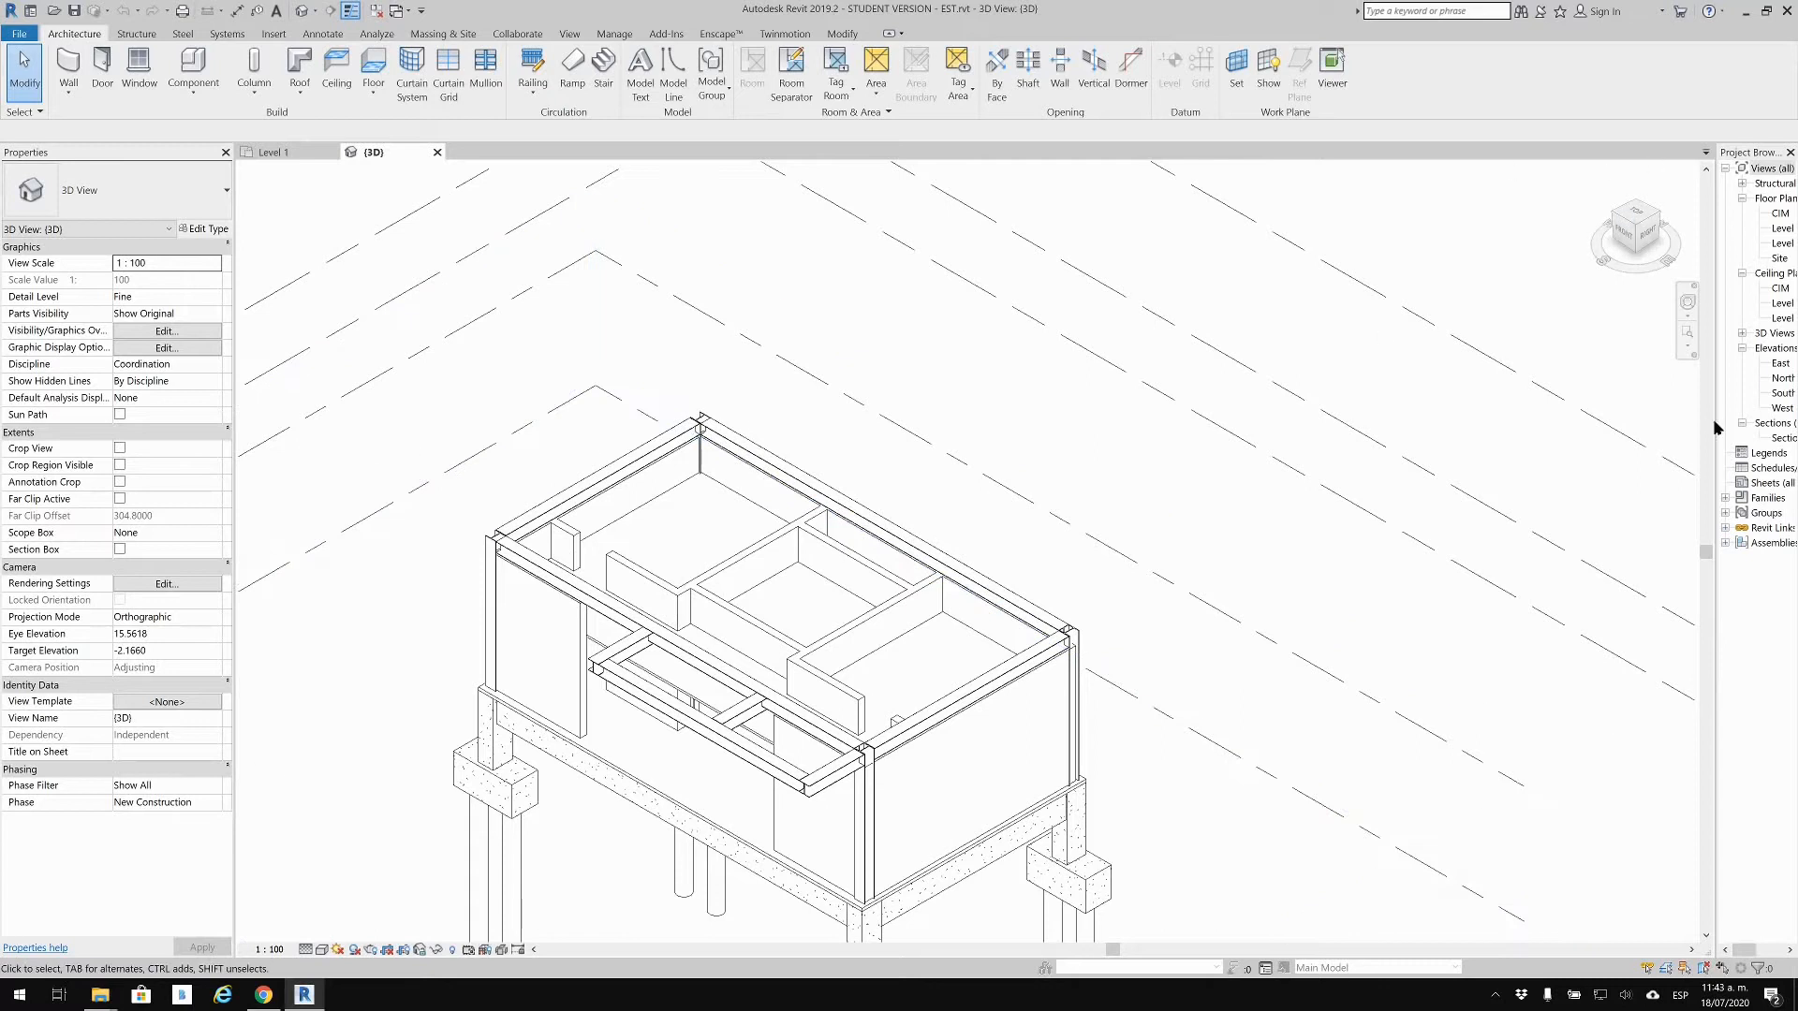
left_click_drag(1715, 421, 1507, 474)
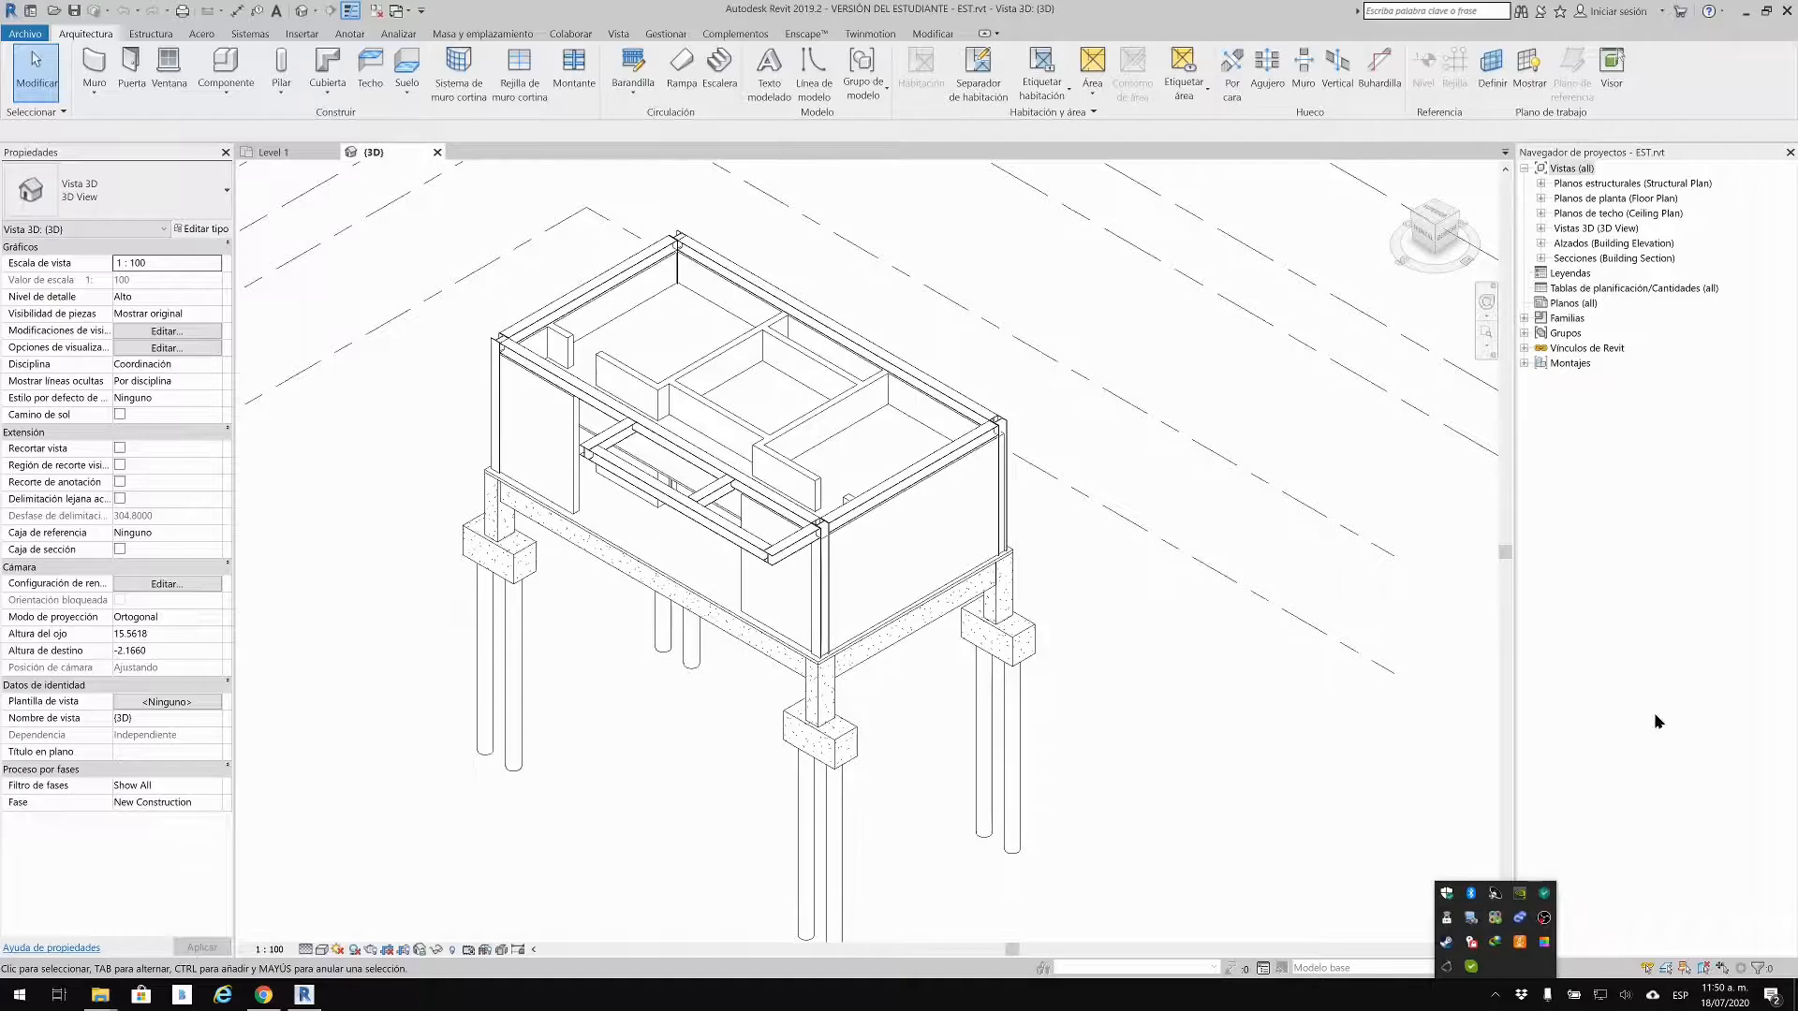
Step: Clear the selection and pan the 3D view to centre the EST model
key("Escape")
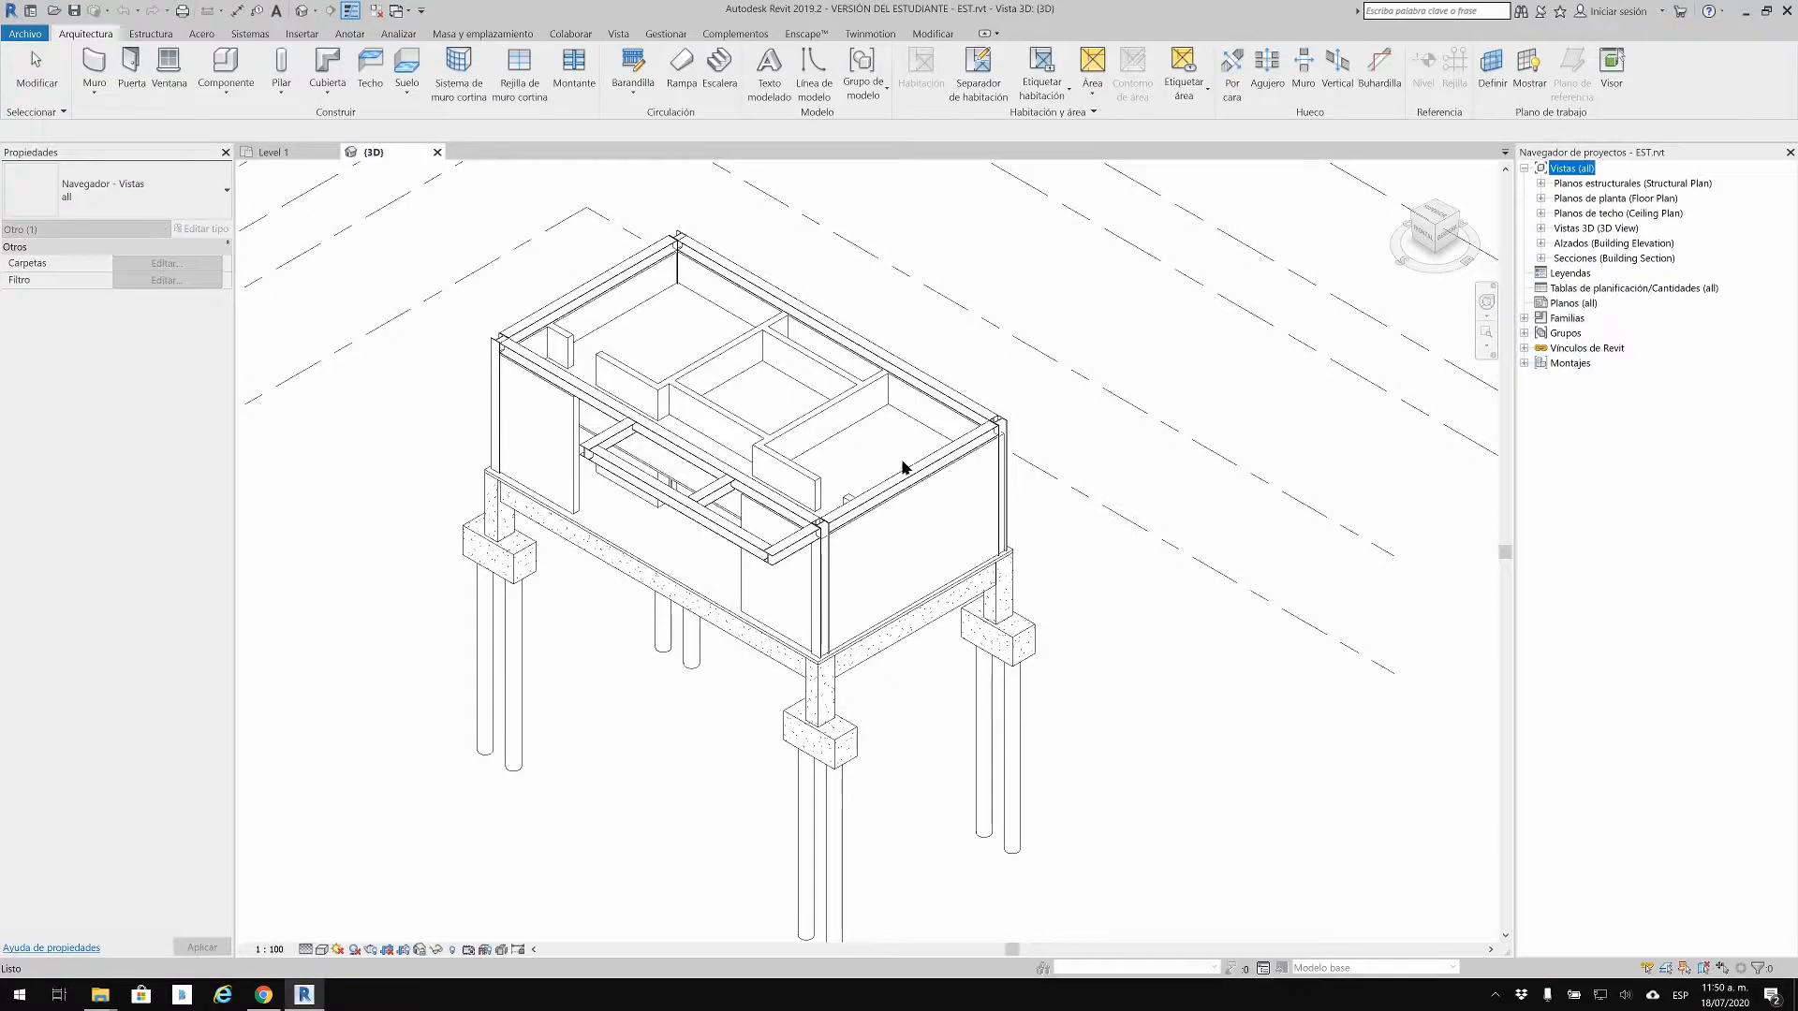
left_click(996, 413)
middle_click_drag(1110, 424, 1133, 421)
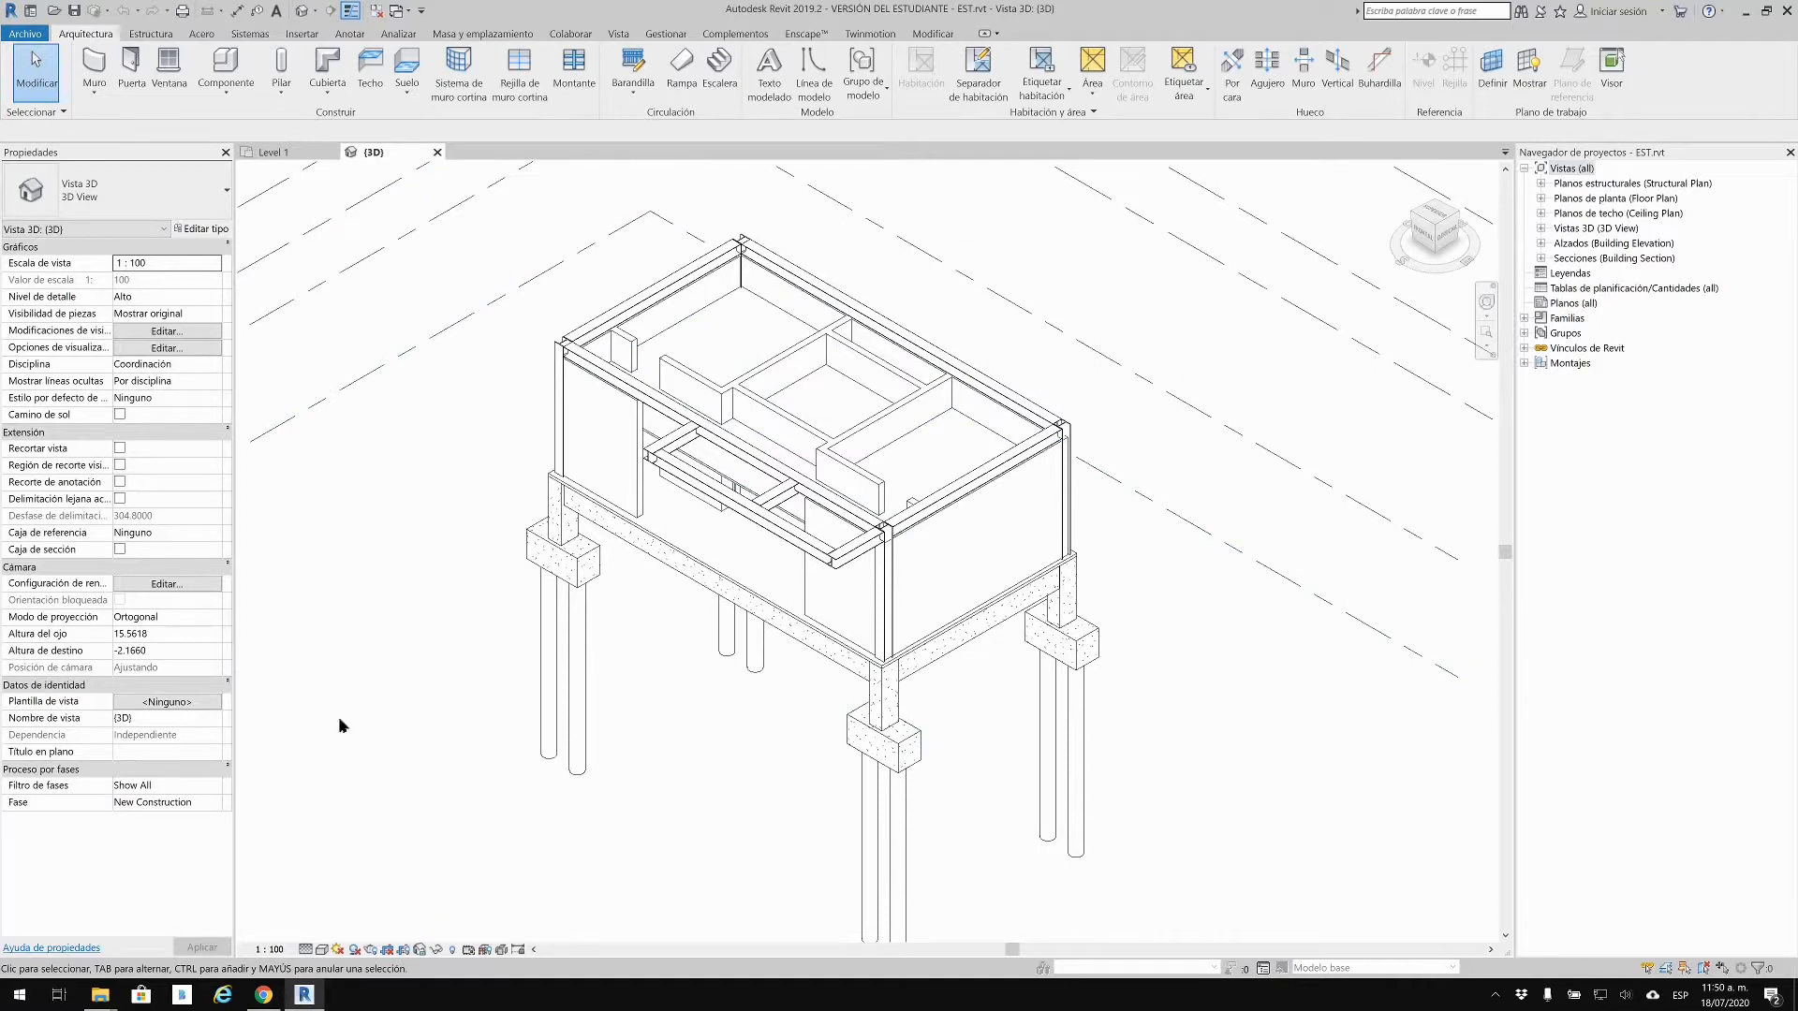
Step: Load bimserver.center in a new Chrome tab, then minimize Chrome
left_click(263, 996)
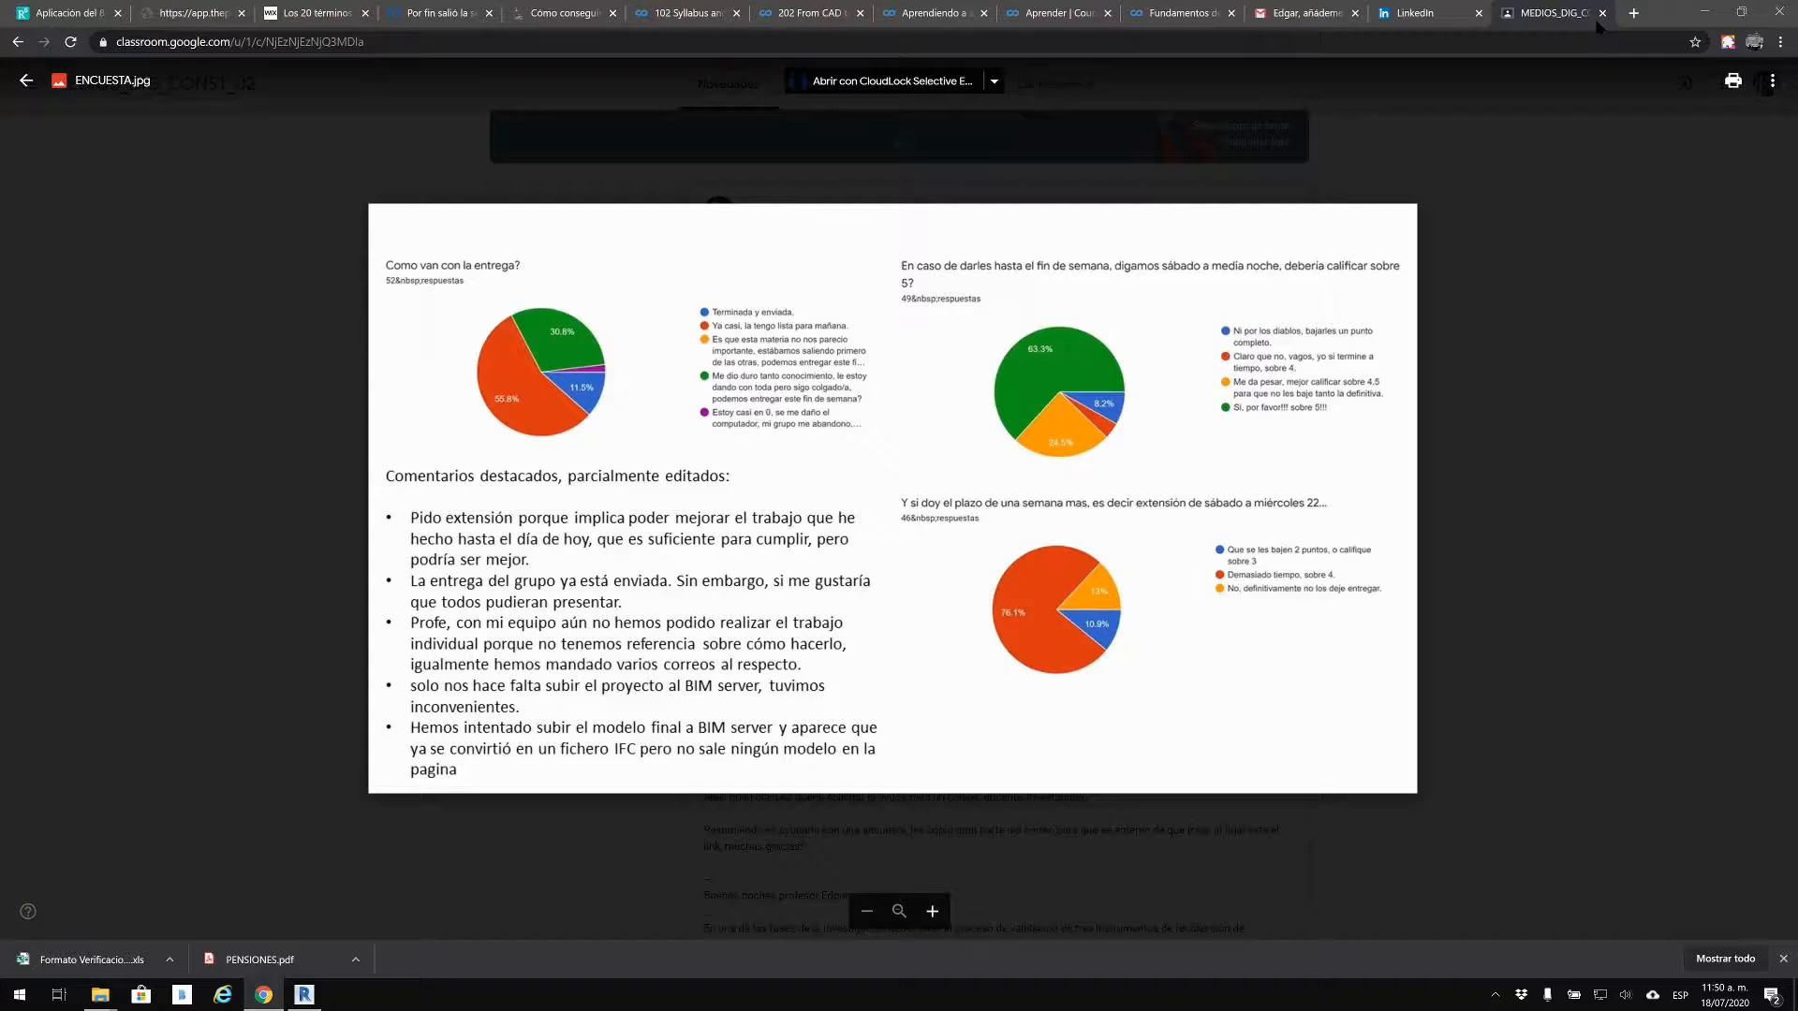
key("ctrl+t")
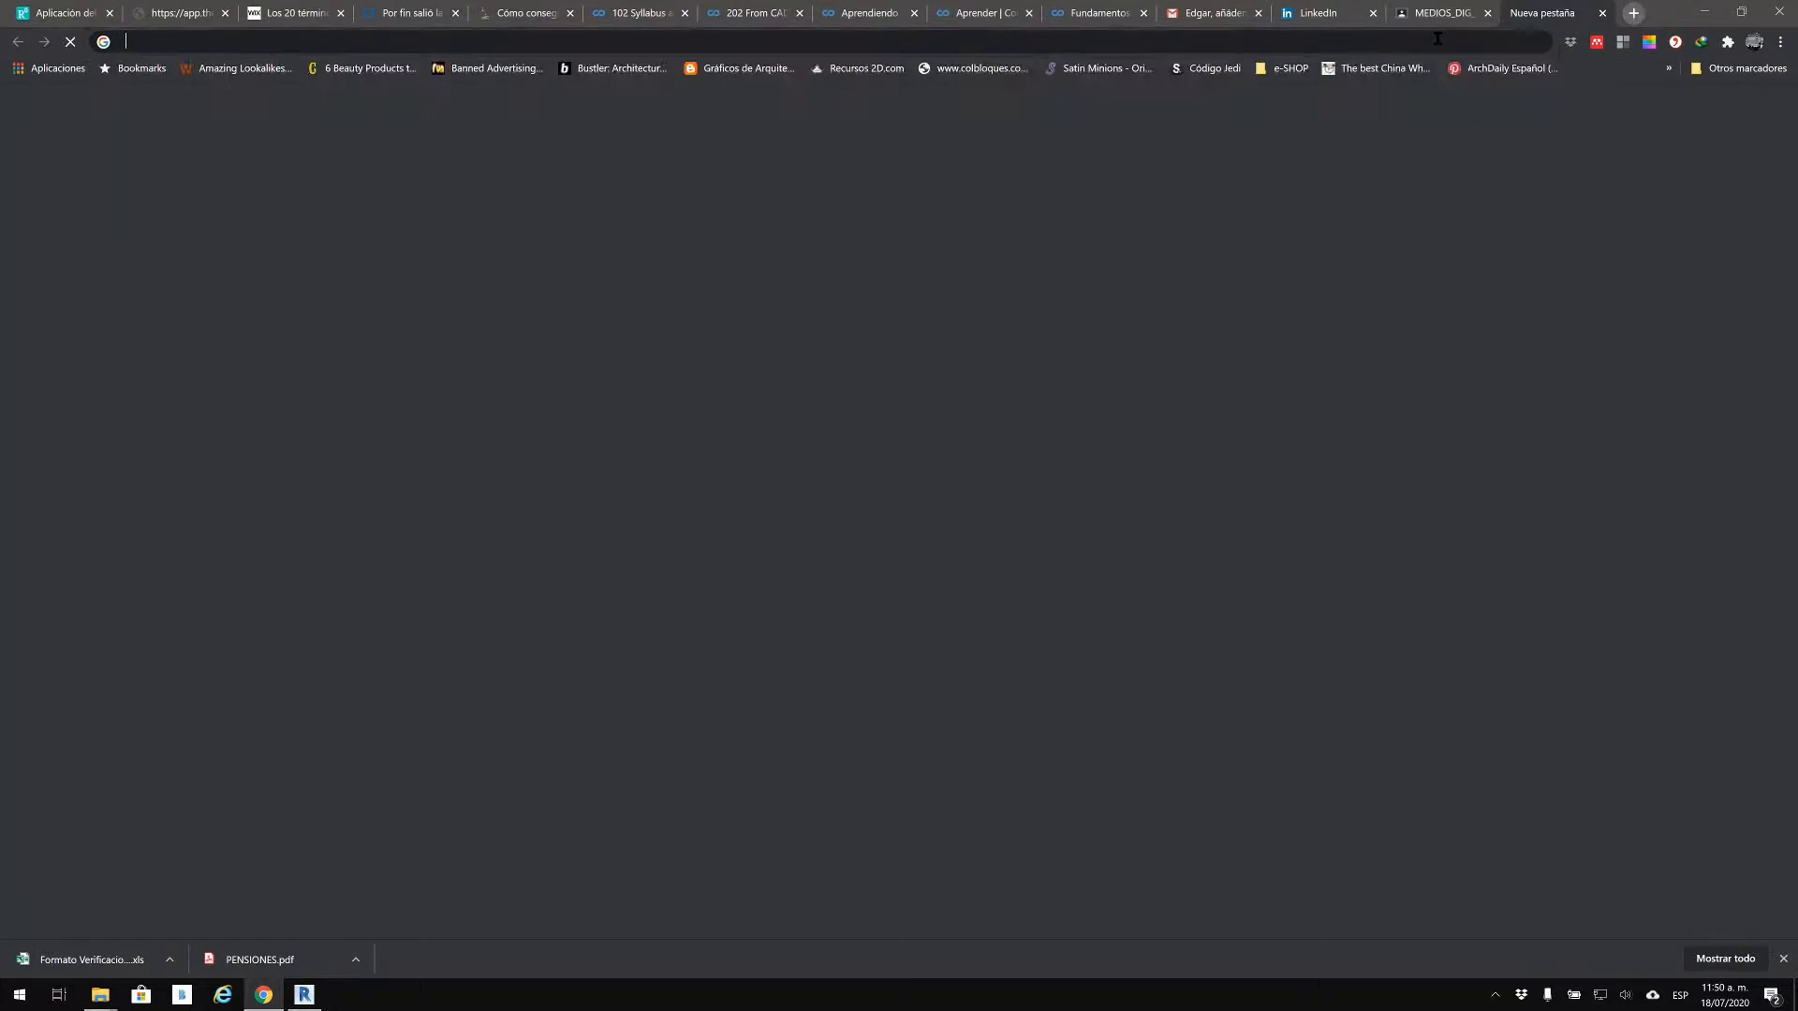
type("bim")
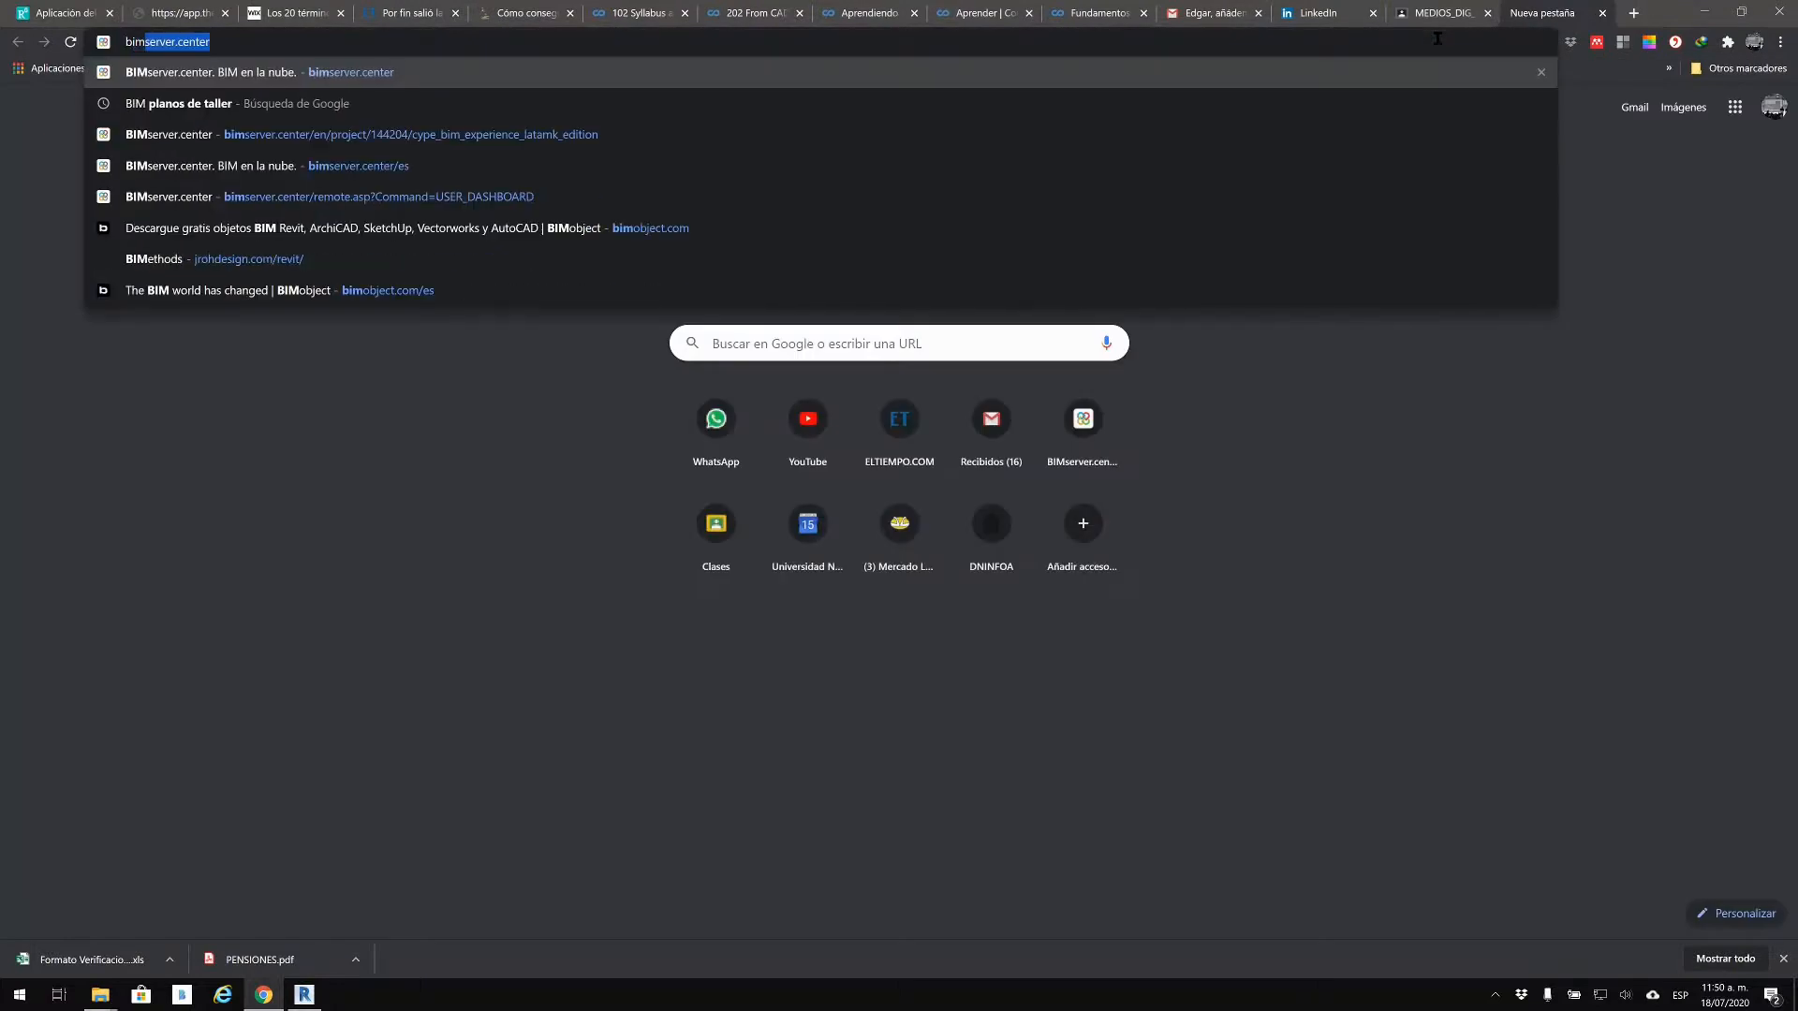
key("Return")
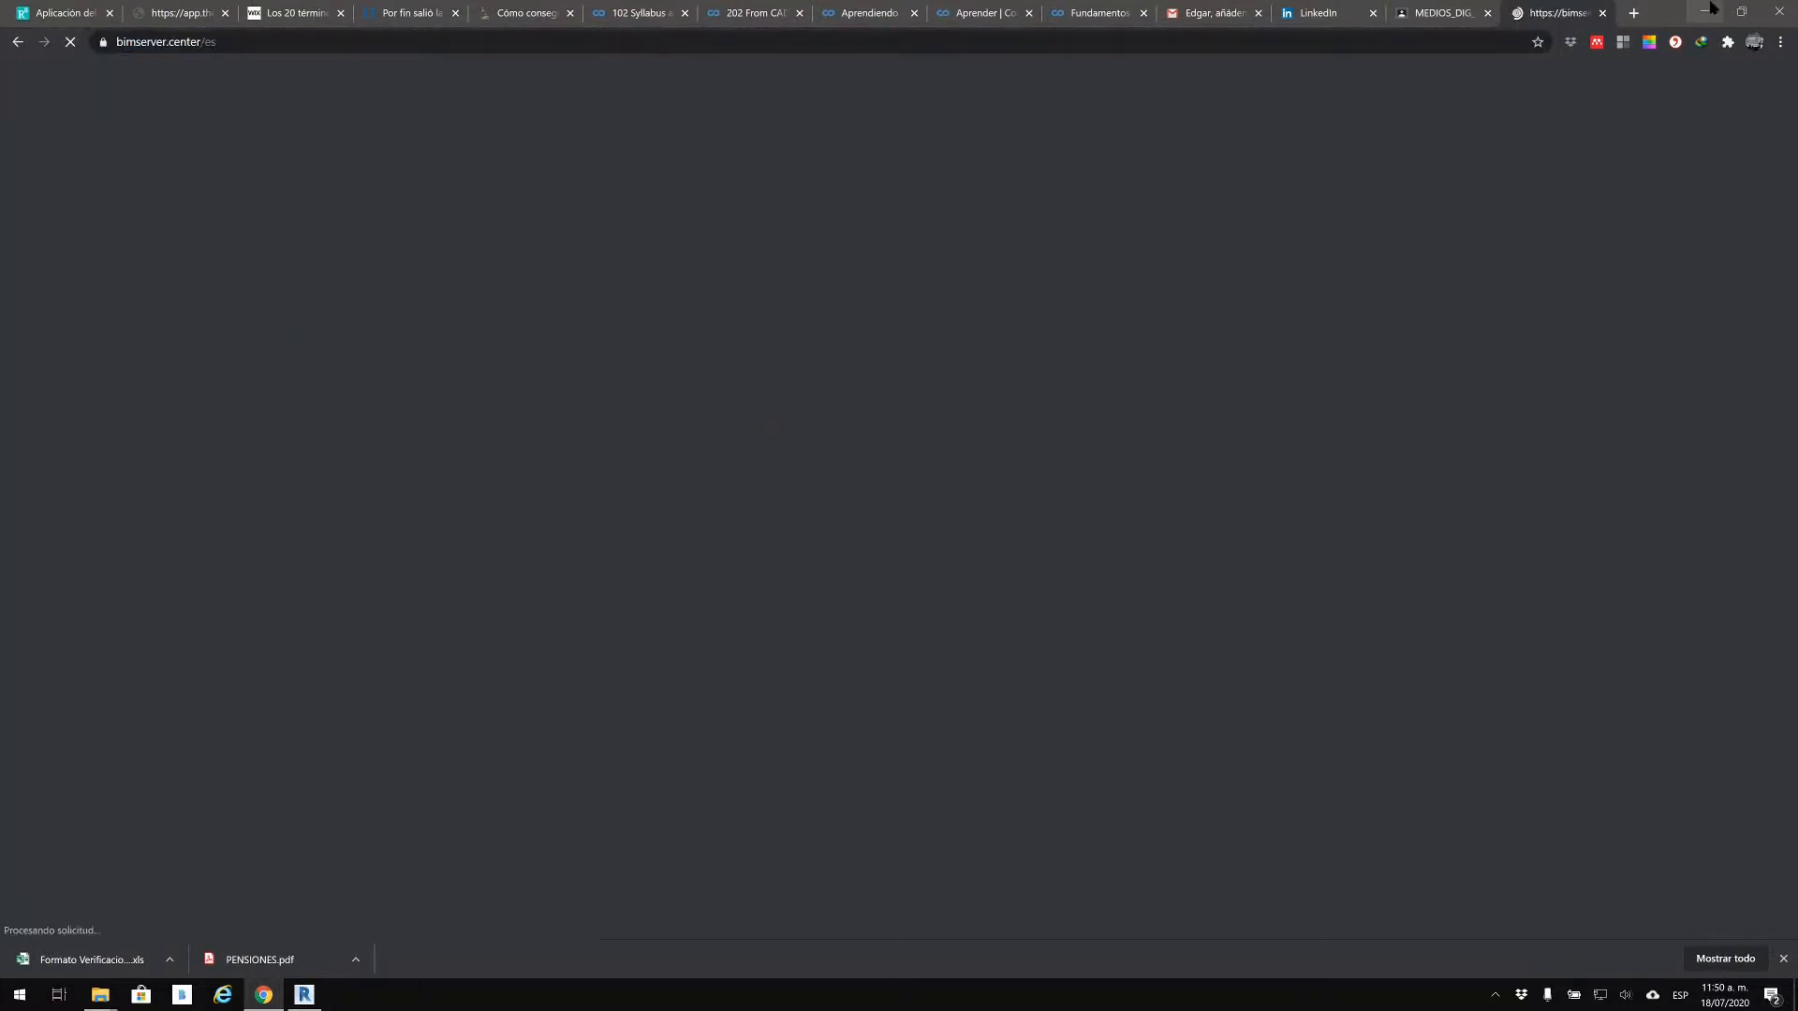
left_click(1707, 11)
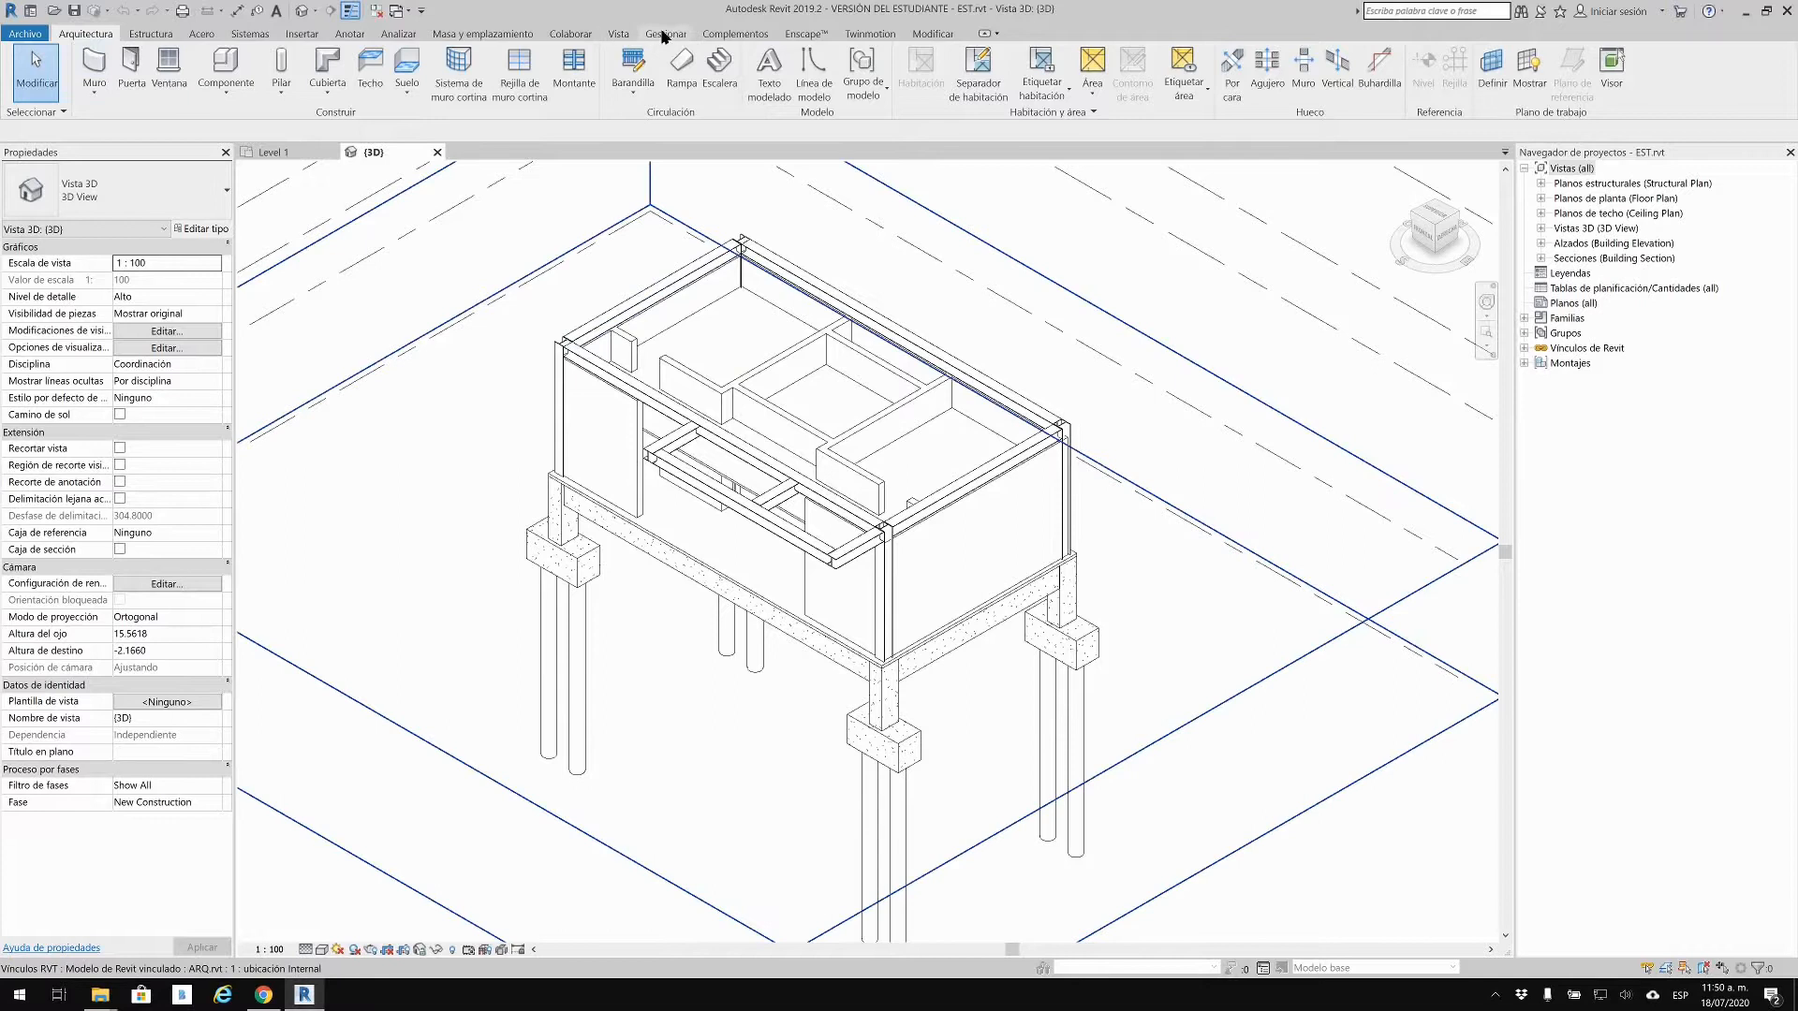
Step: Launch Colaborar en proyecto Open BIM from the Complementos tab's Colaboración Open BIM menu
left_click(764, 36)
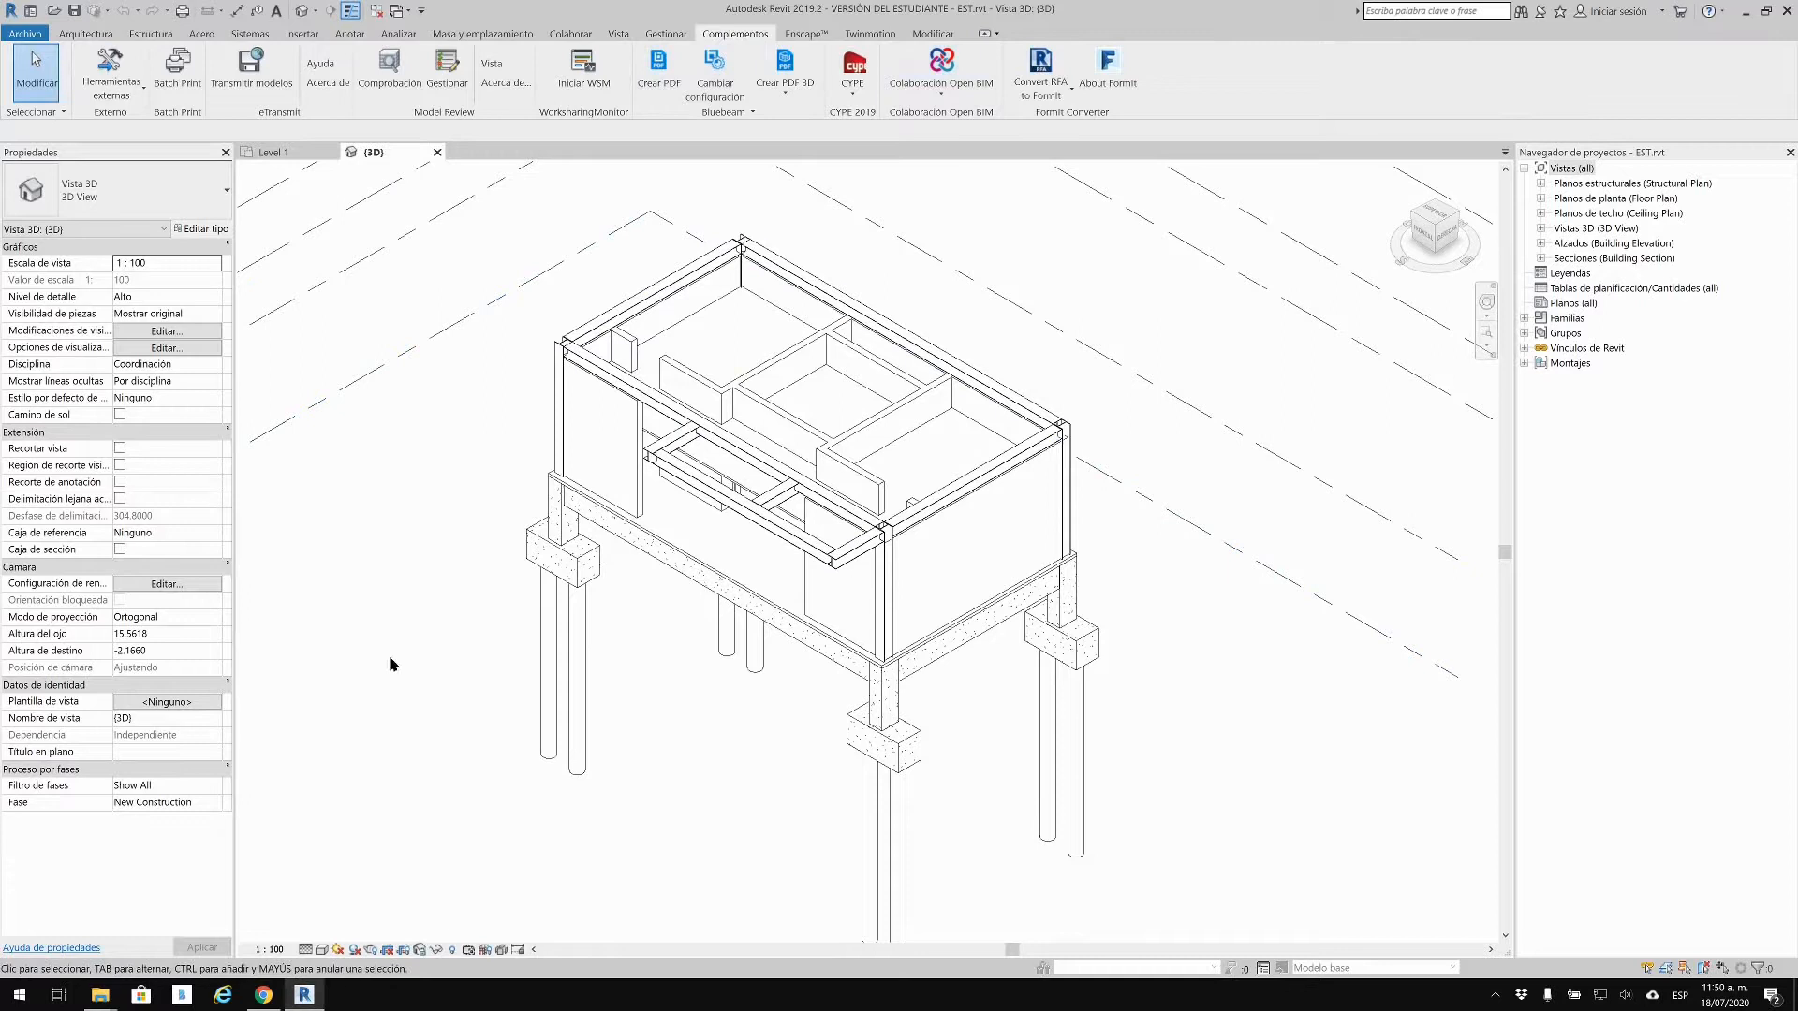
left_click(942, 91)
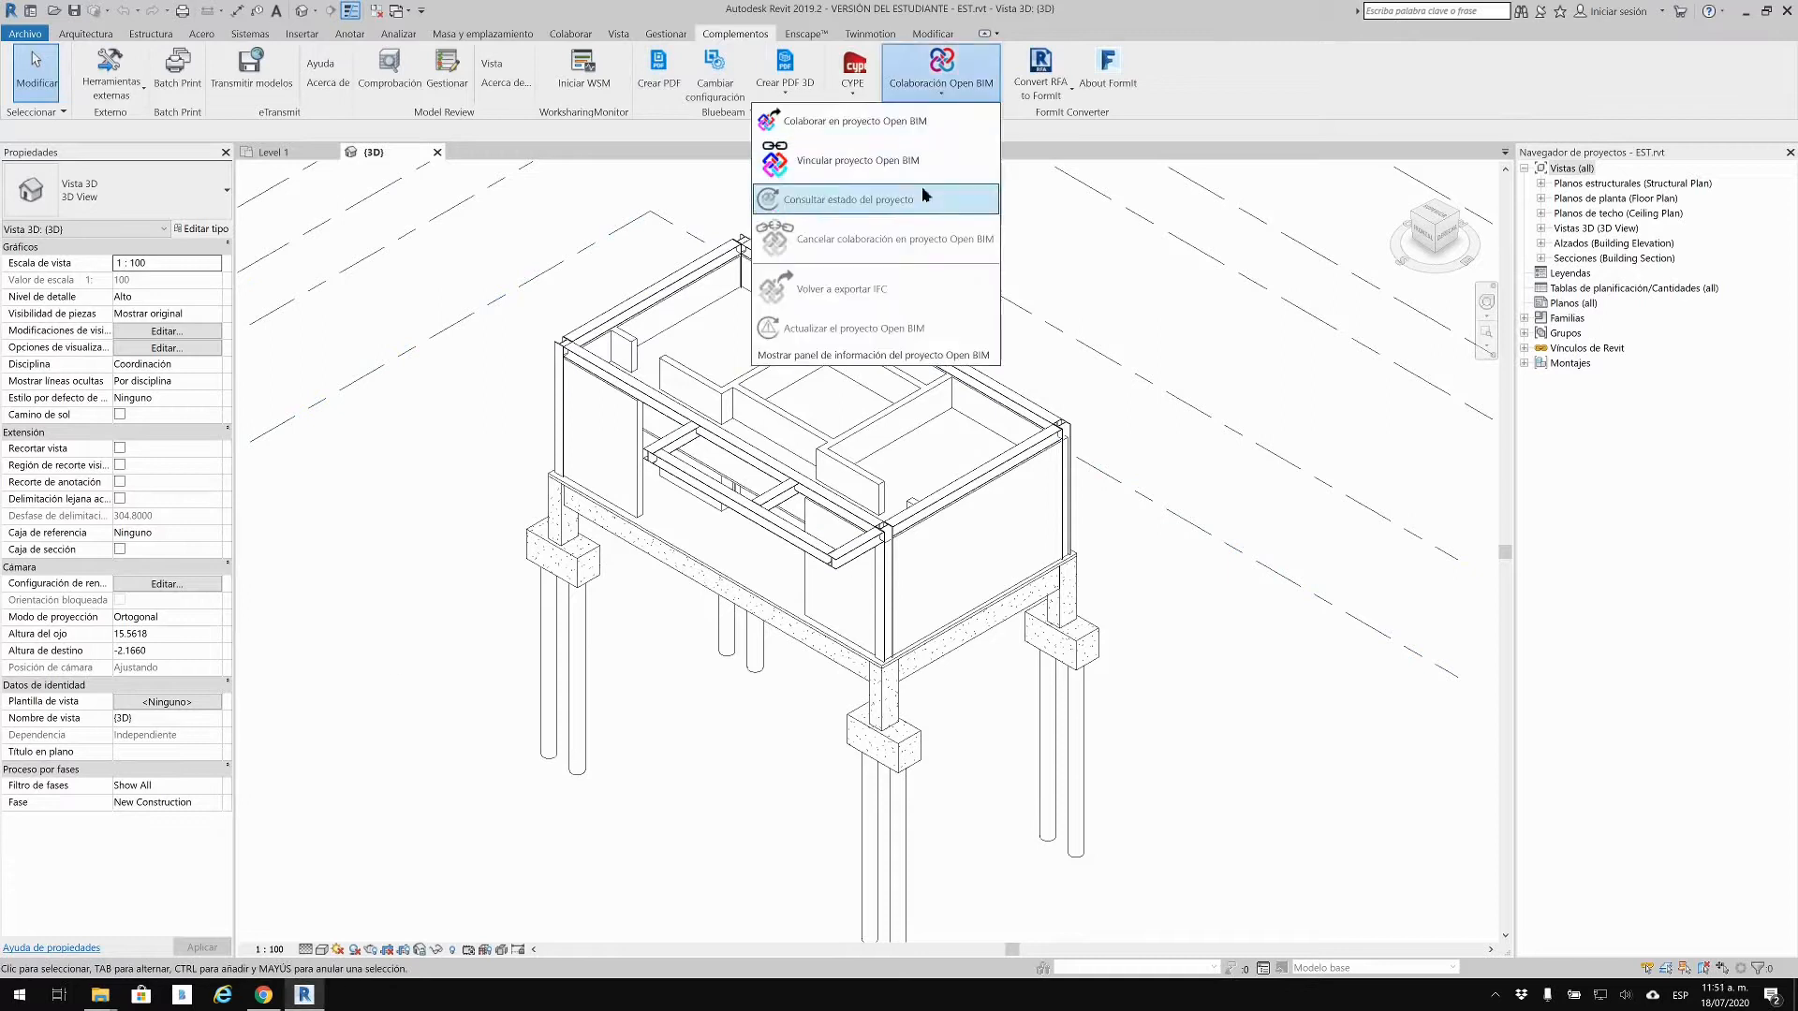
left_click(923, 126)
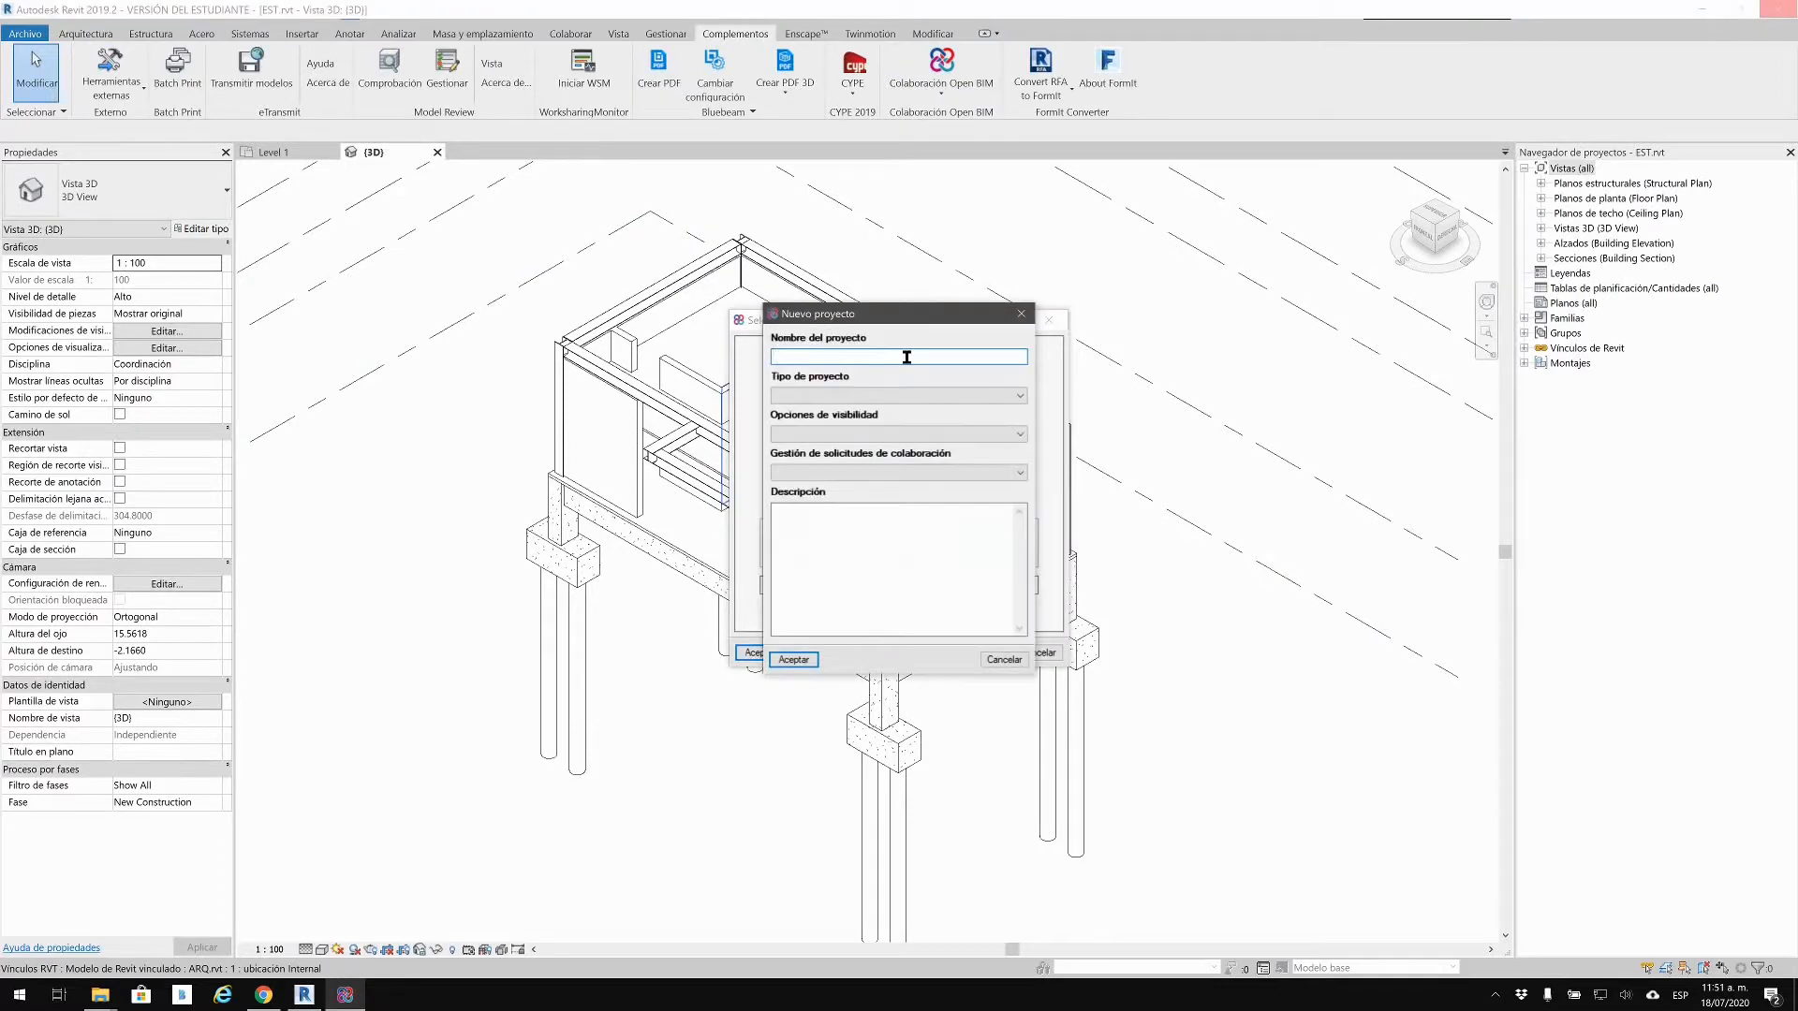
Step: Set CORRECCIONES to Educacional, No visible, requests Cerrado, add a description and confirm it
left_click(976, 393)
left_click(899, 426)
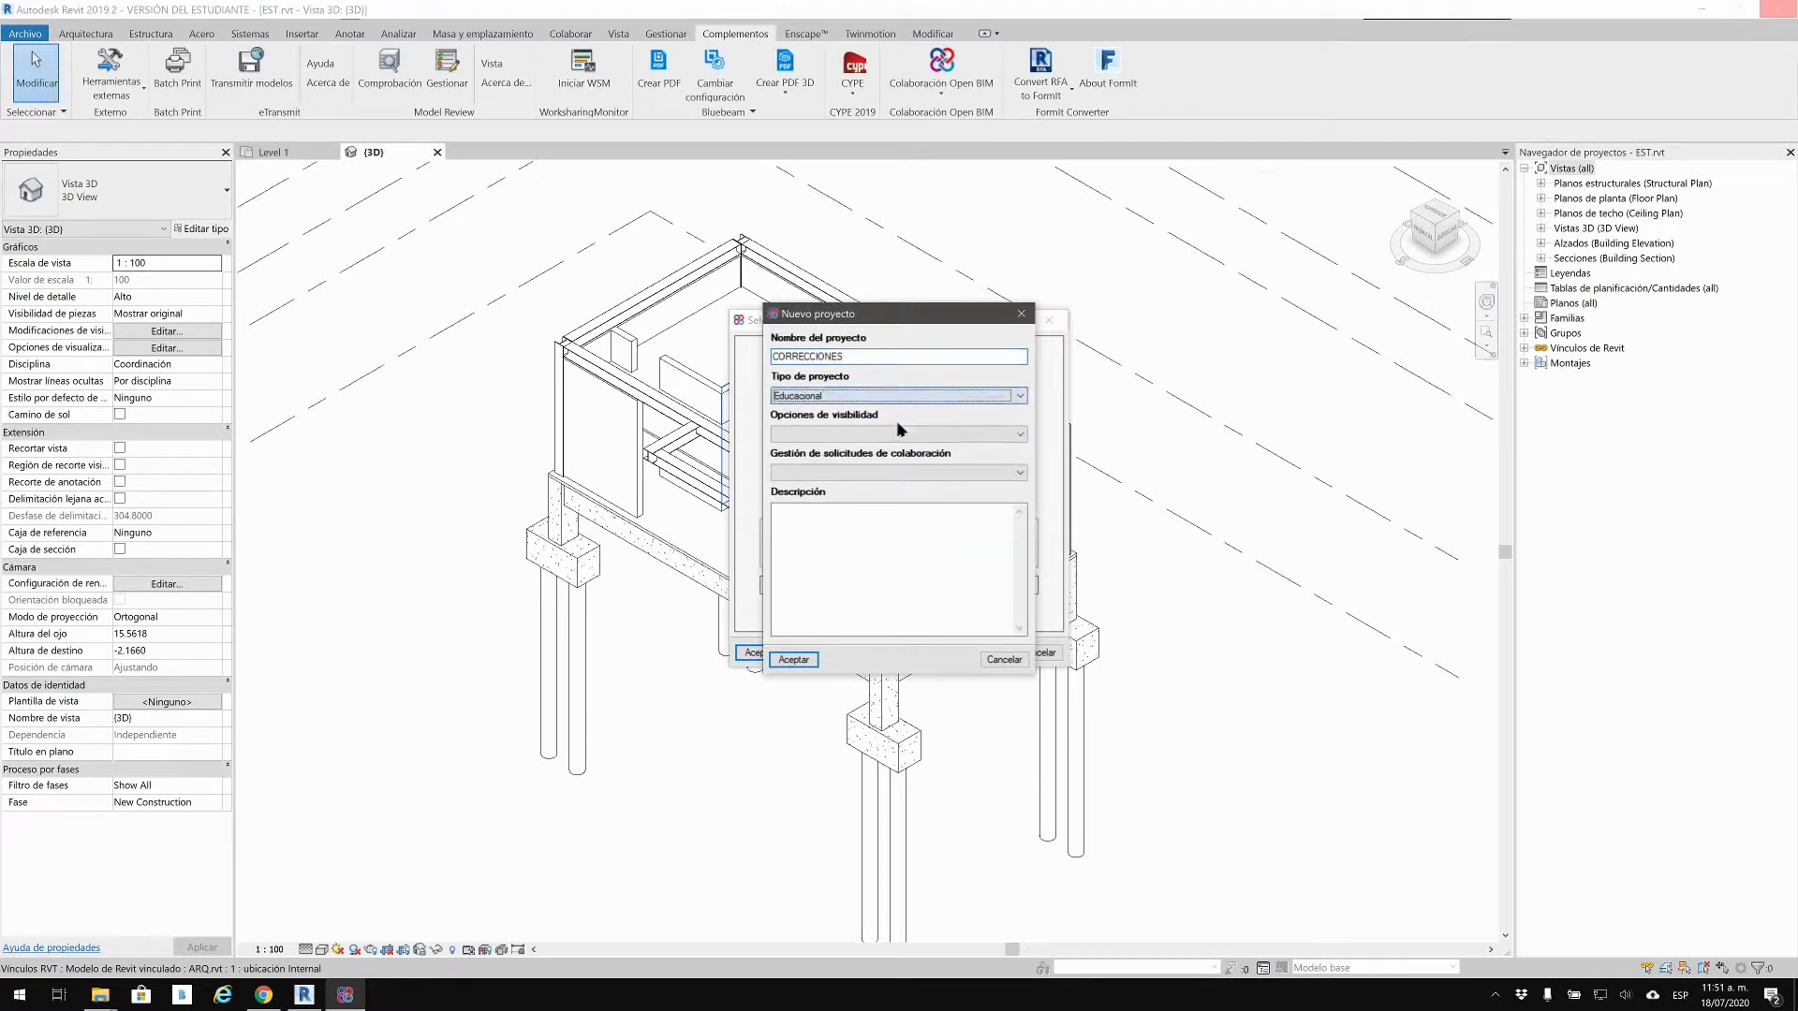
left_click(899, 432)
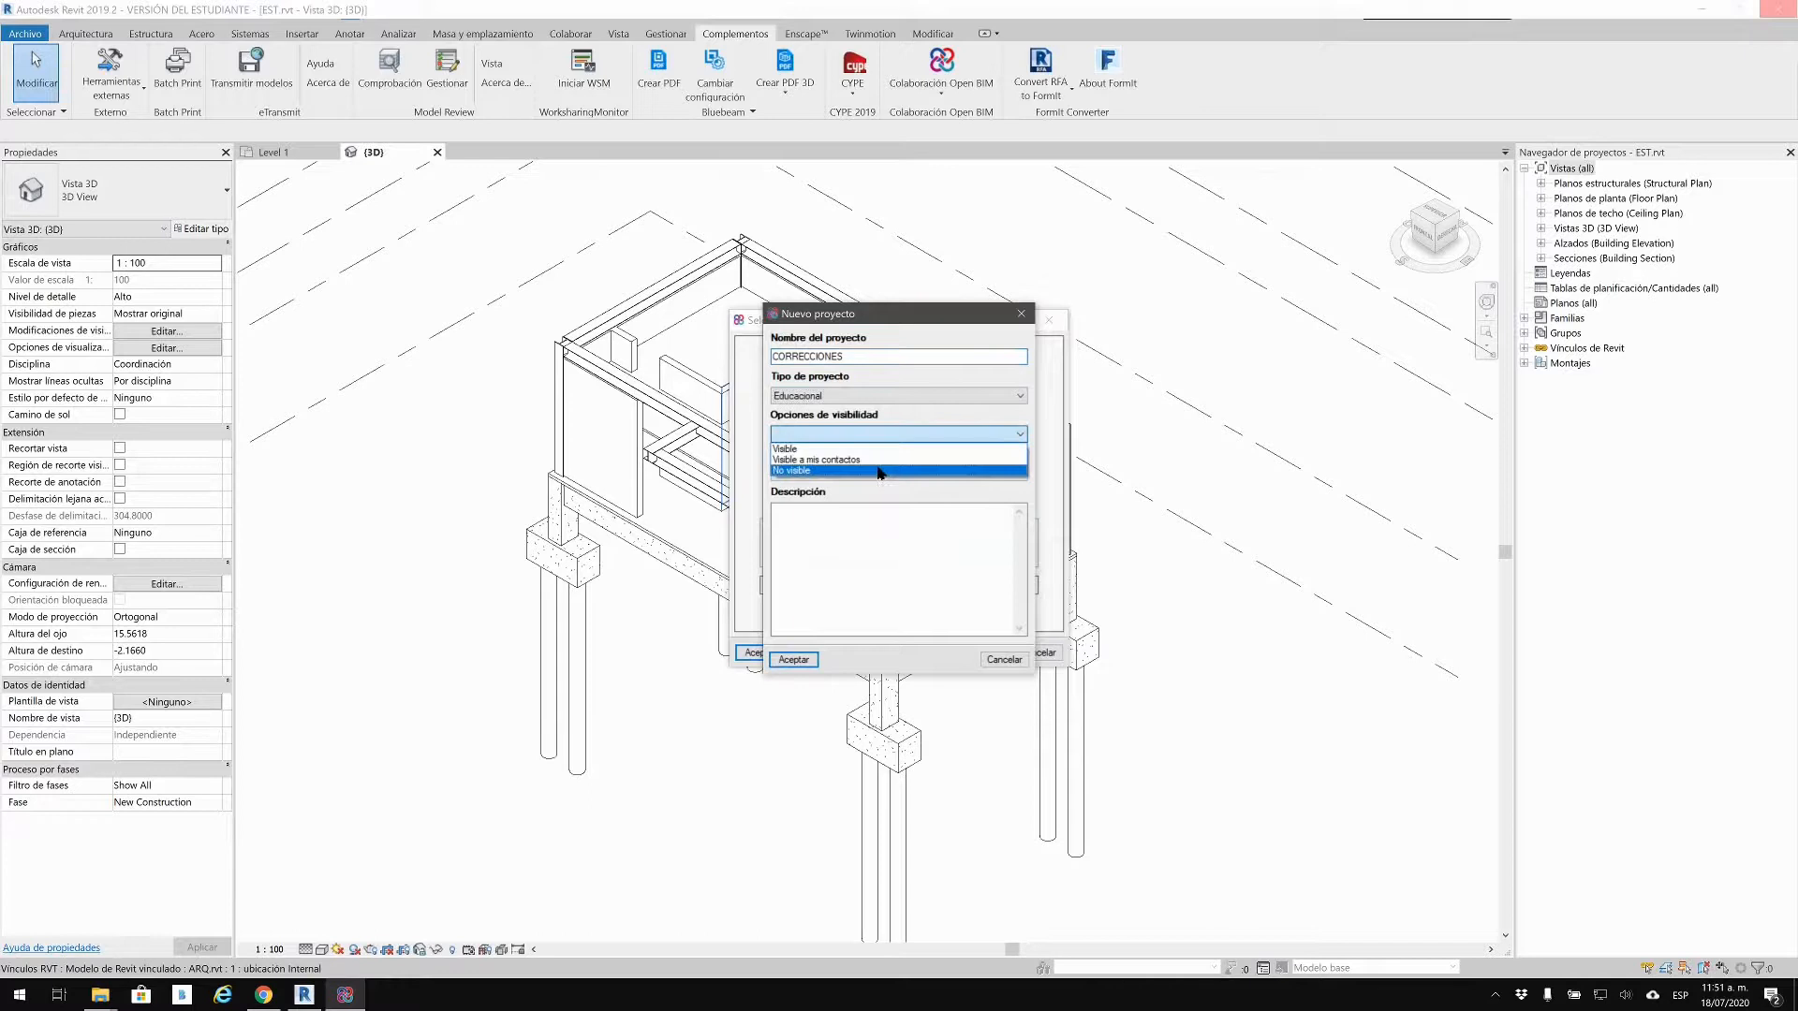
left_click(880, 471)
left_click(876, 472)
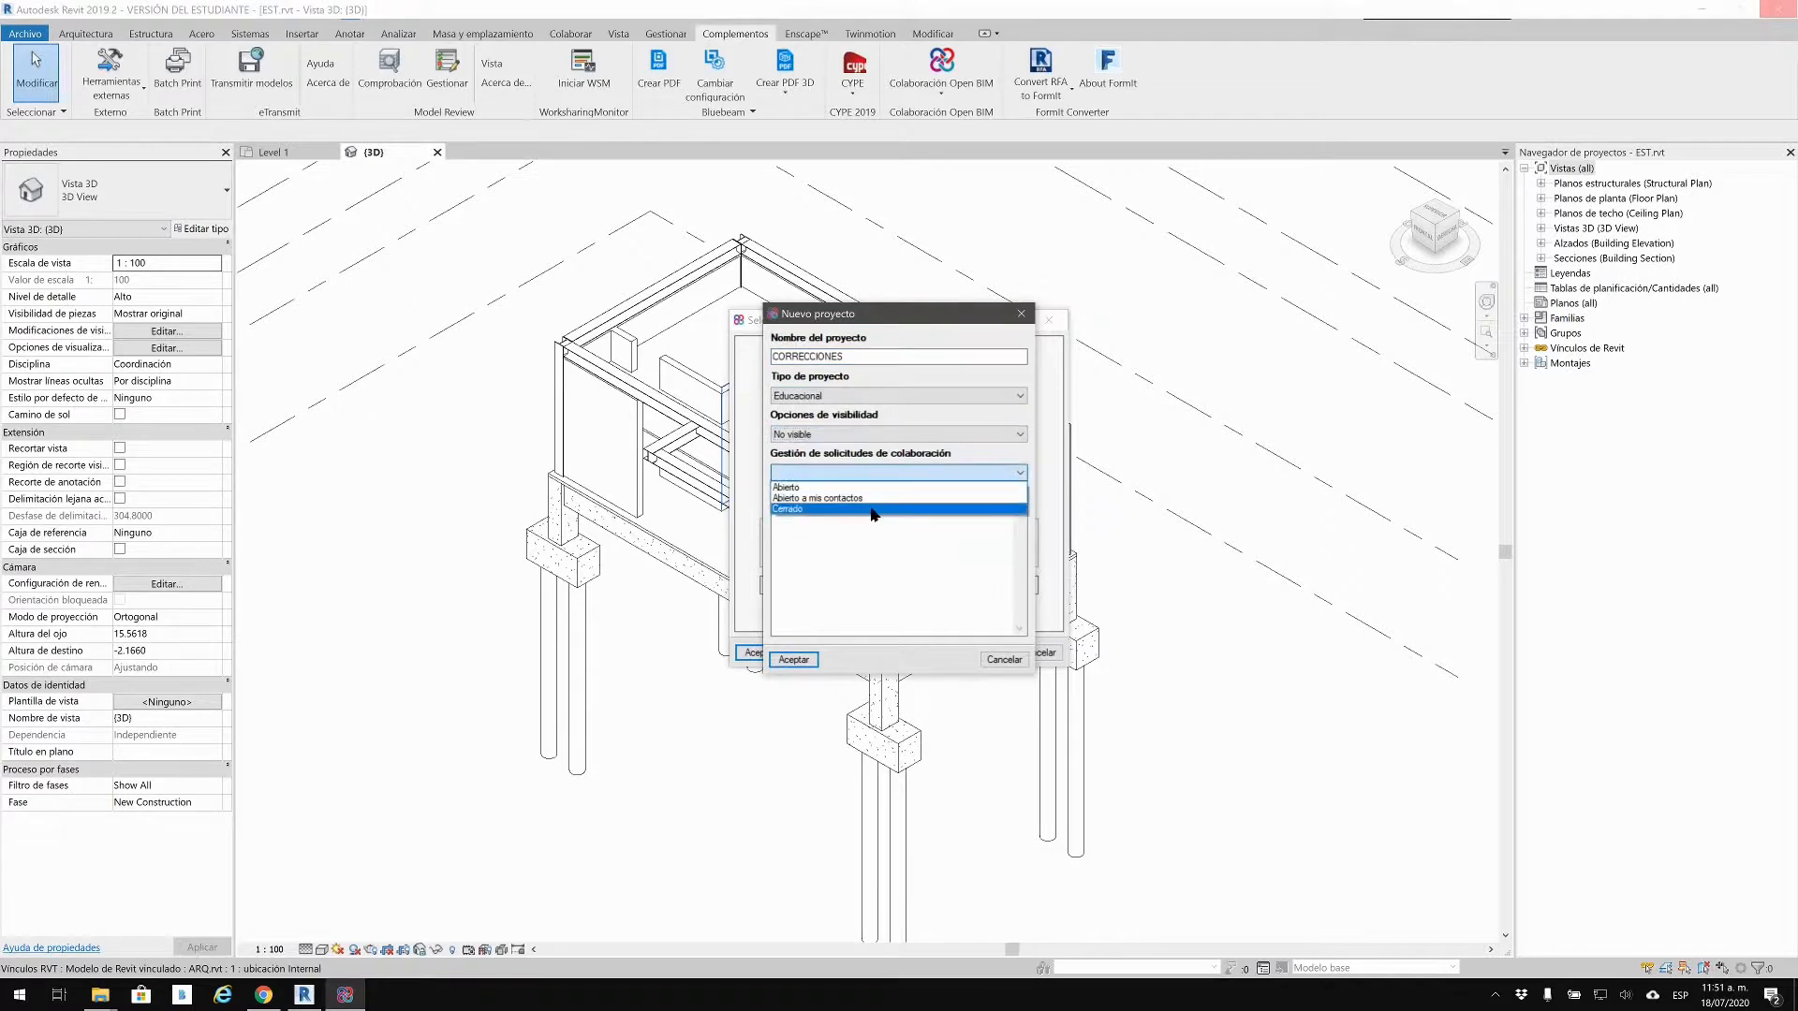
left_click(874, 511)
left_click(875, 538)
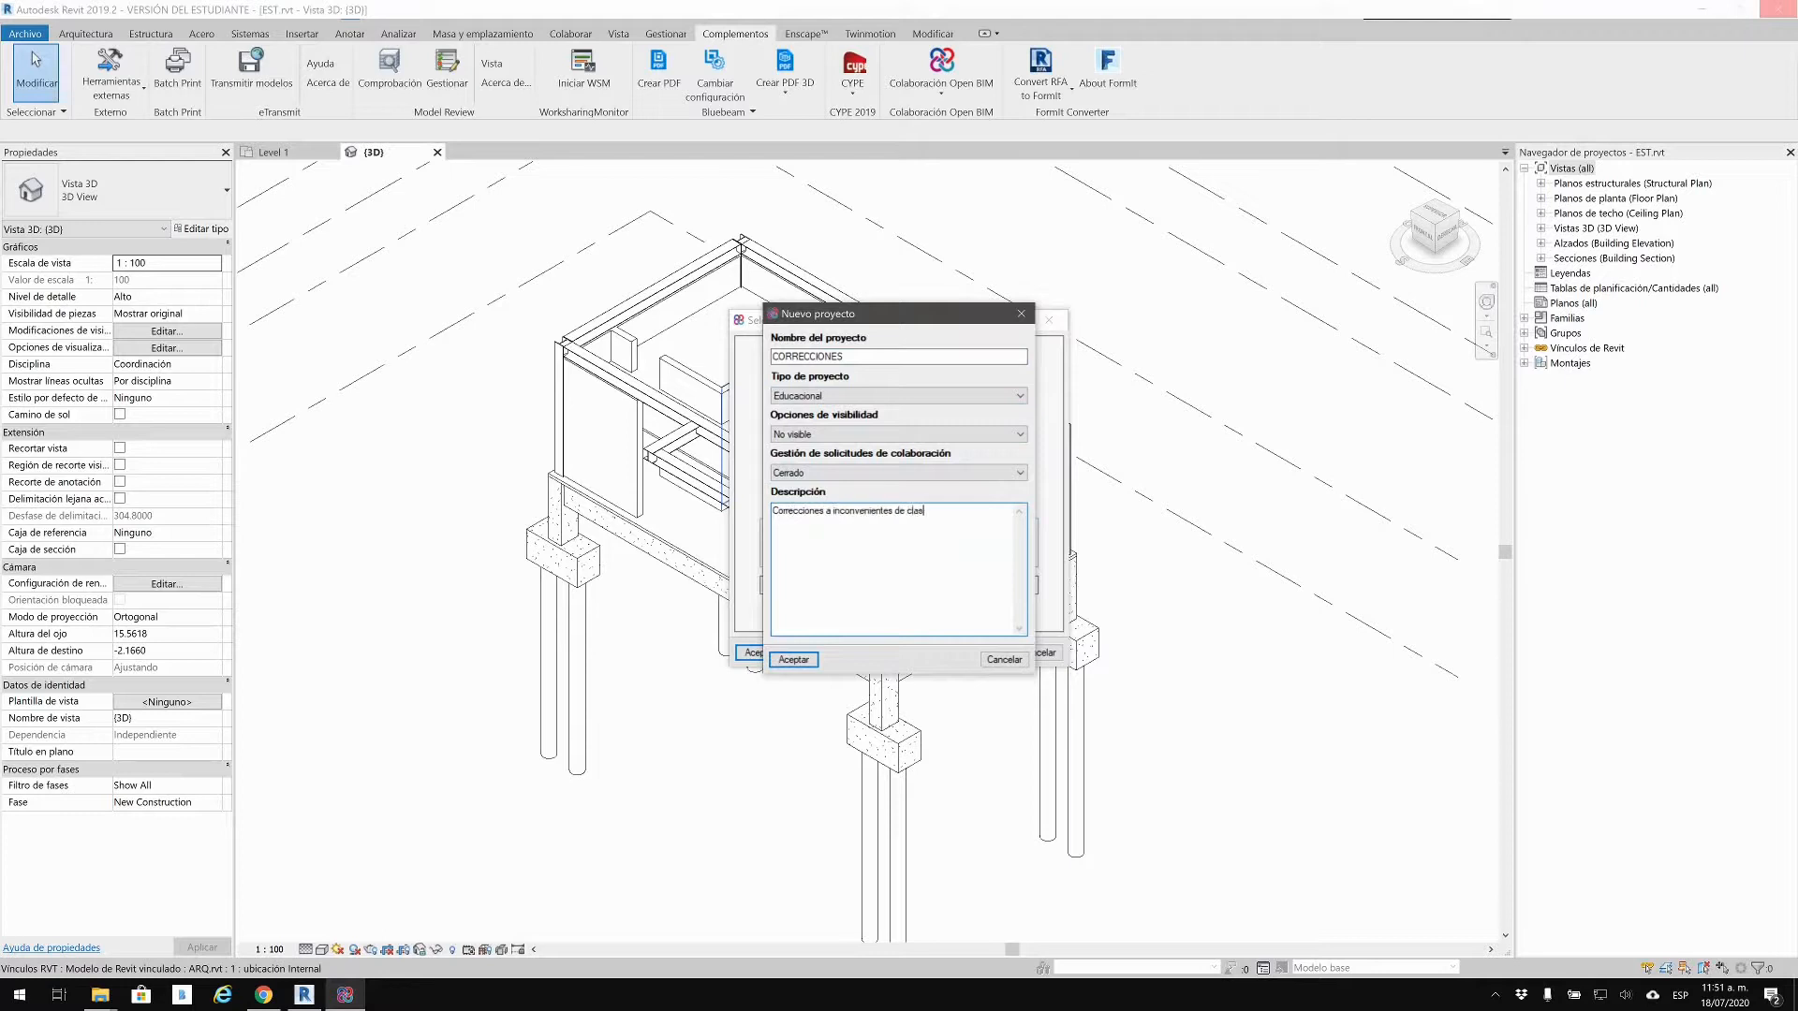
left_click(805, 662)
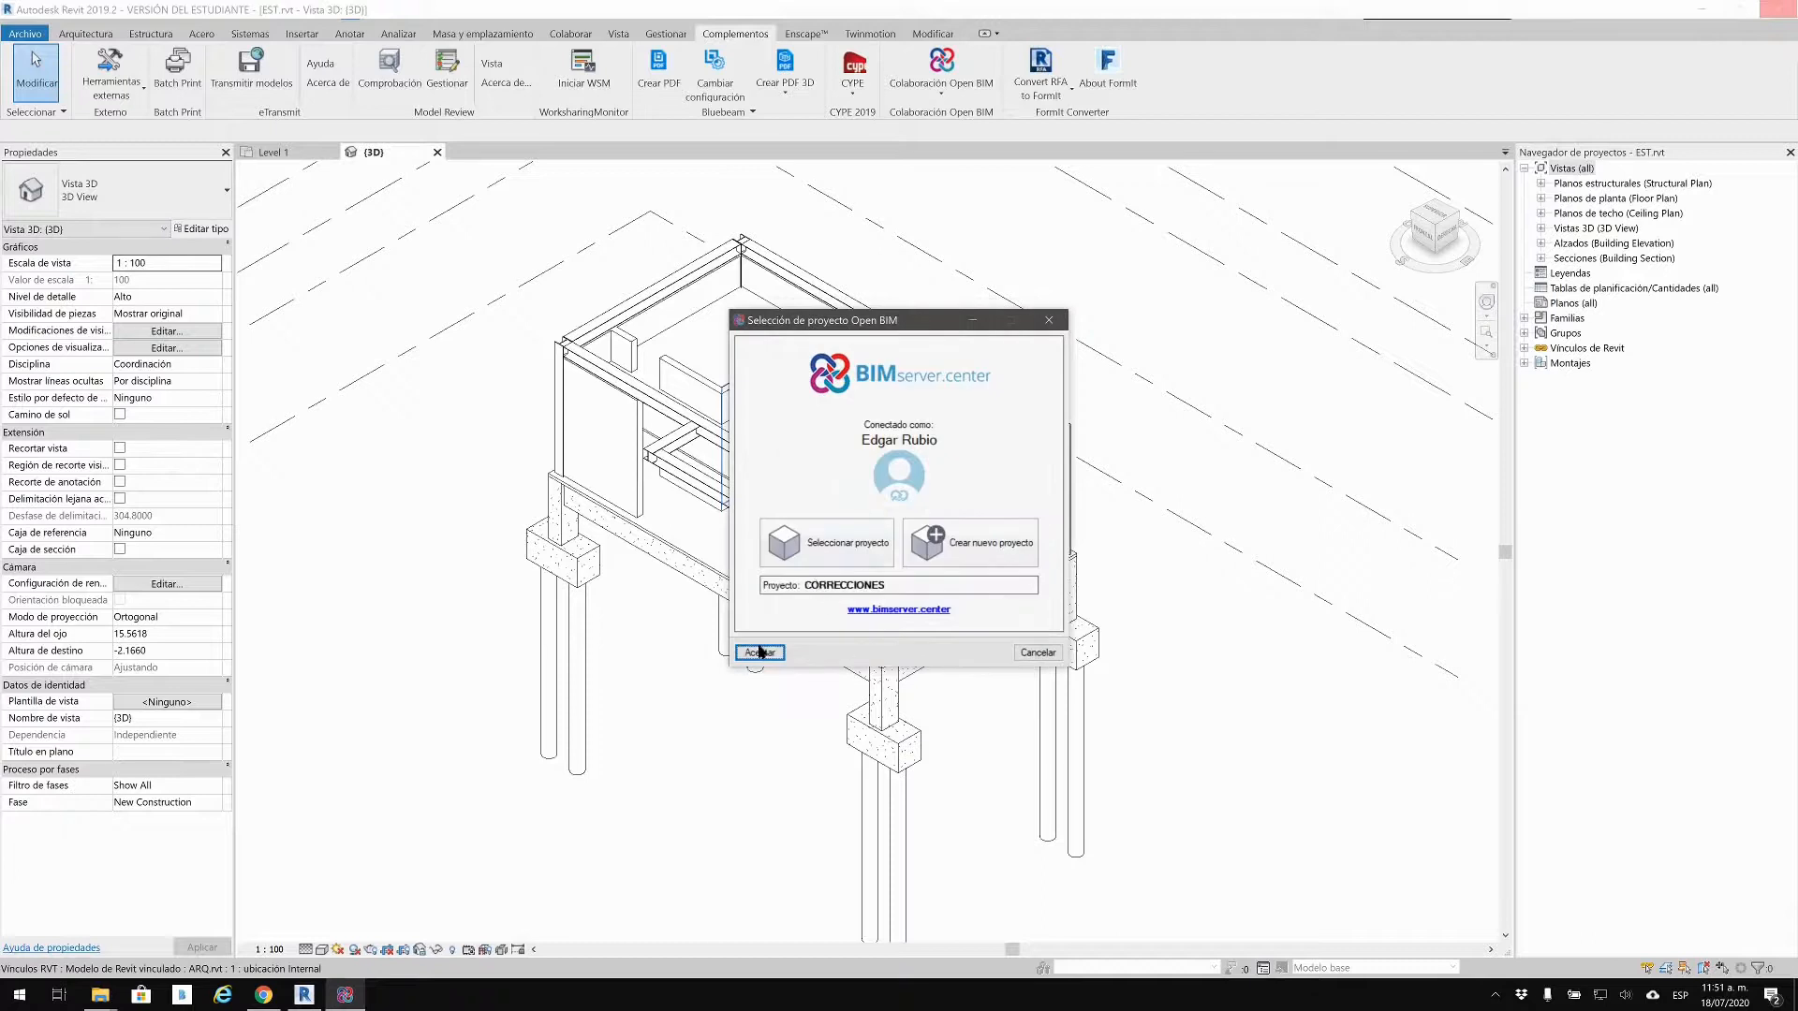
left_click(760, 653)
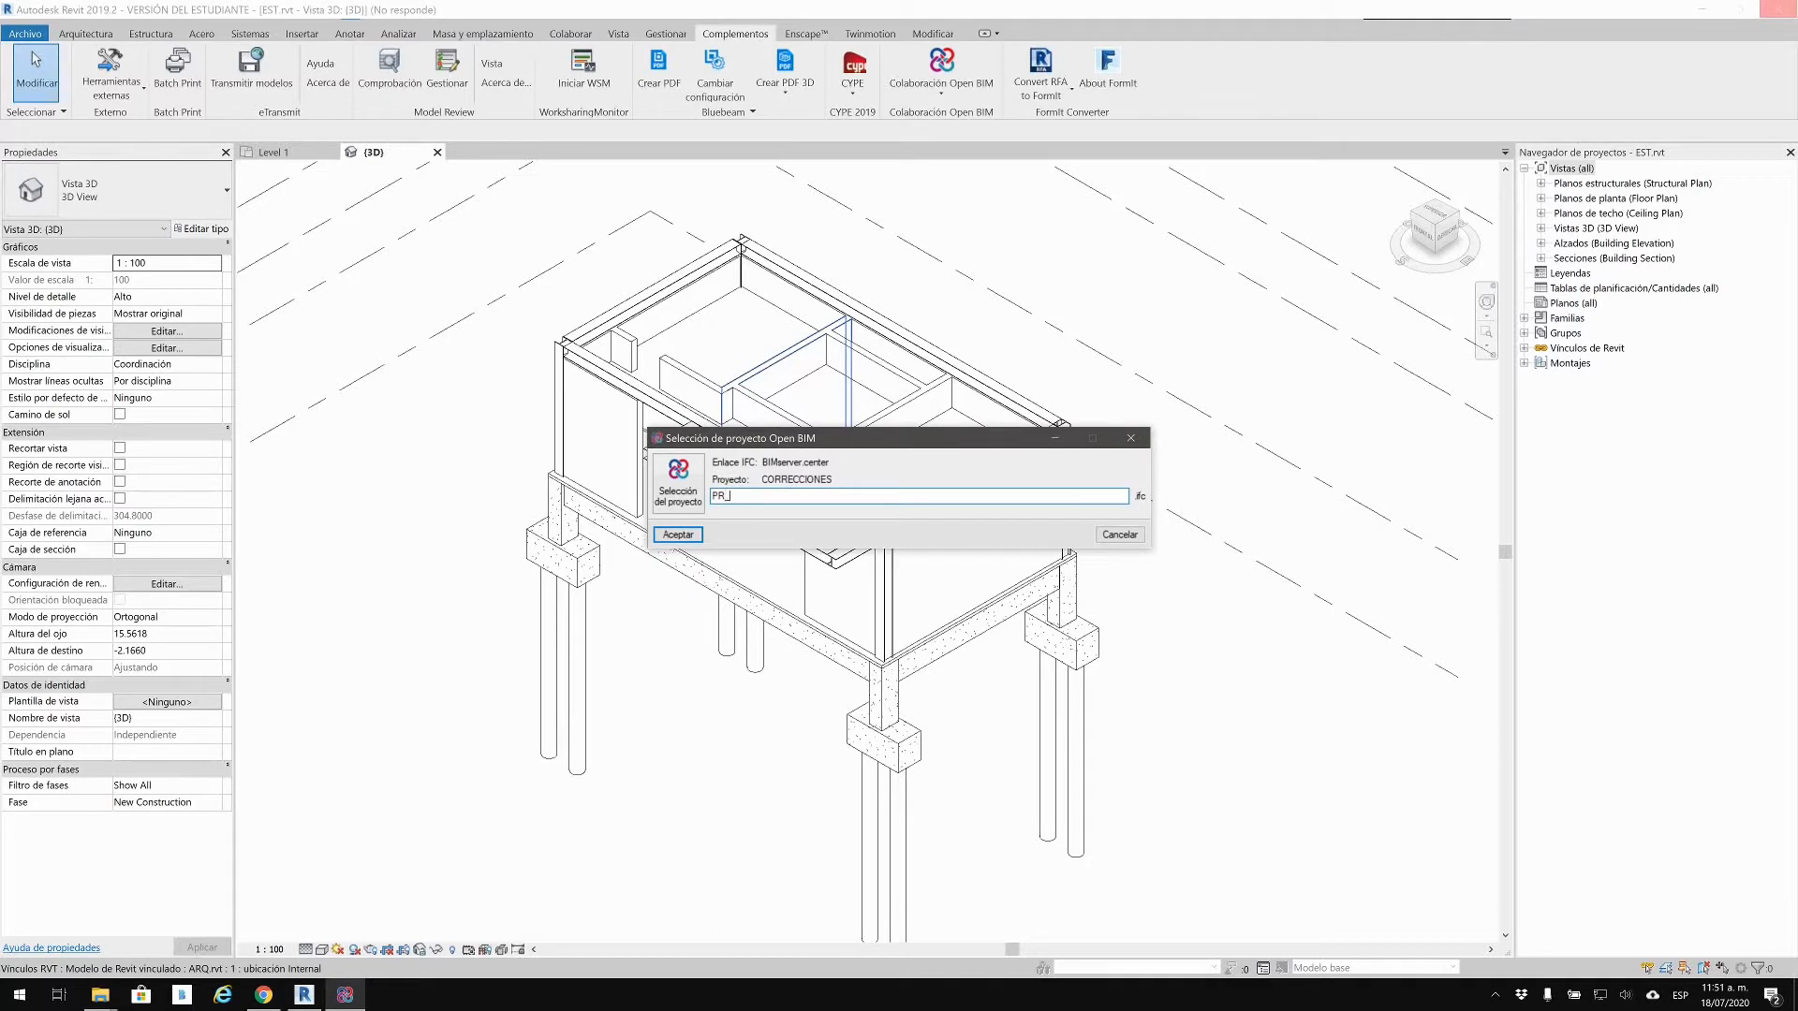
Step: Accept PR_EST as the IFC file name to reach the IFC export options
left_click(667, 534)
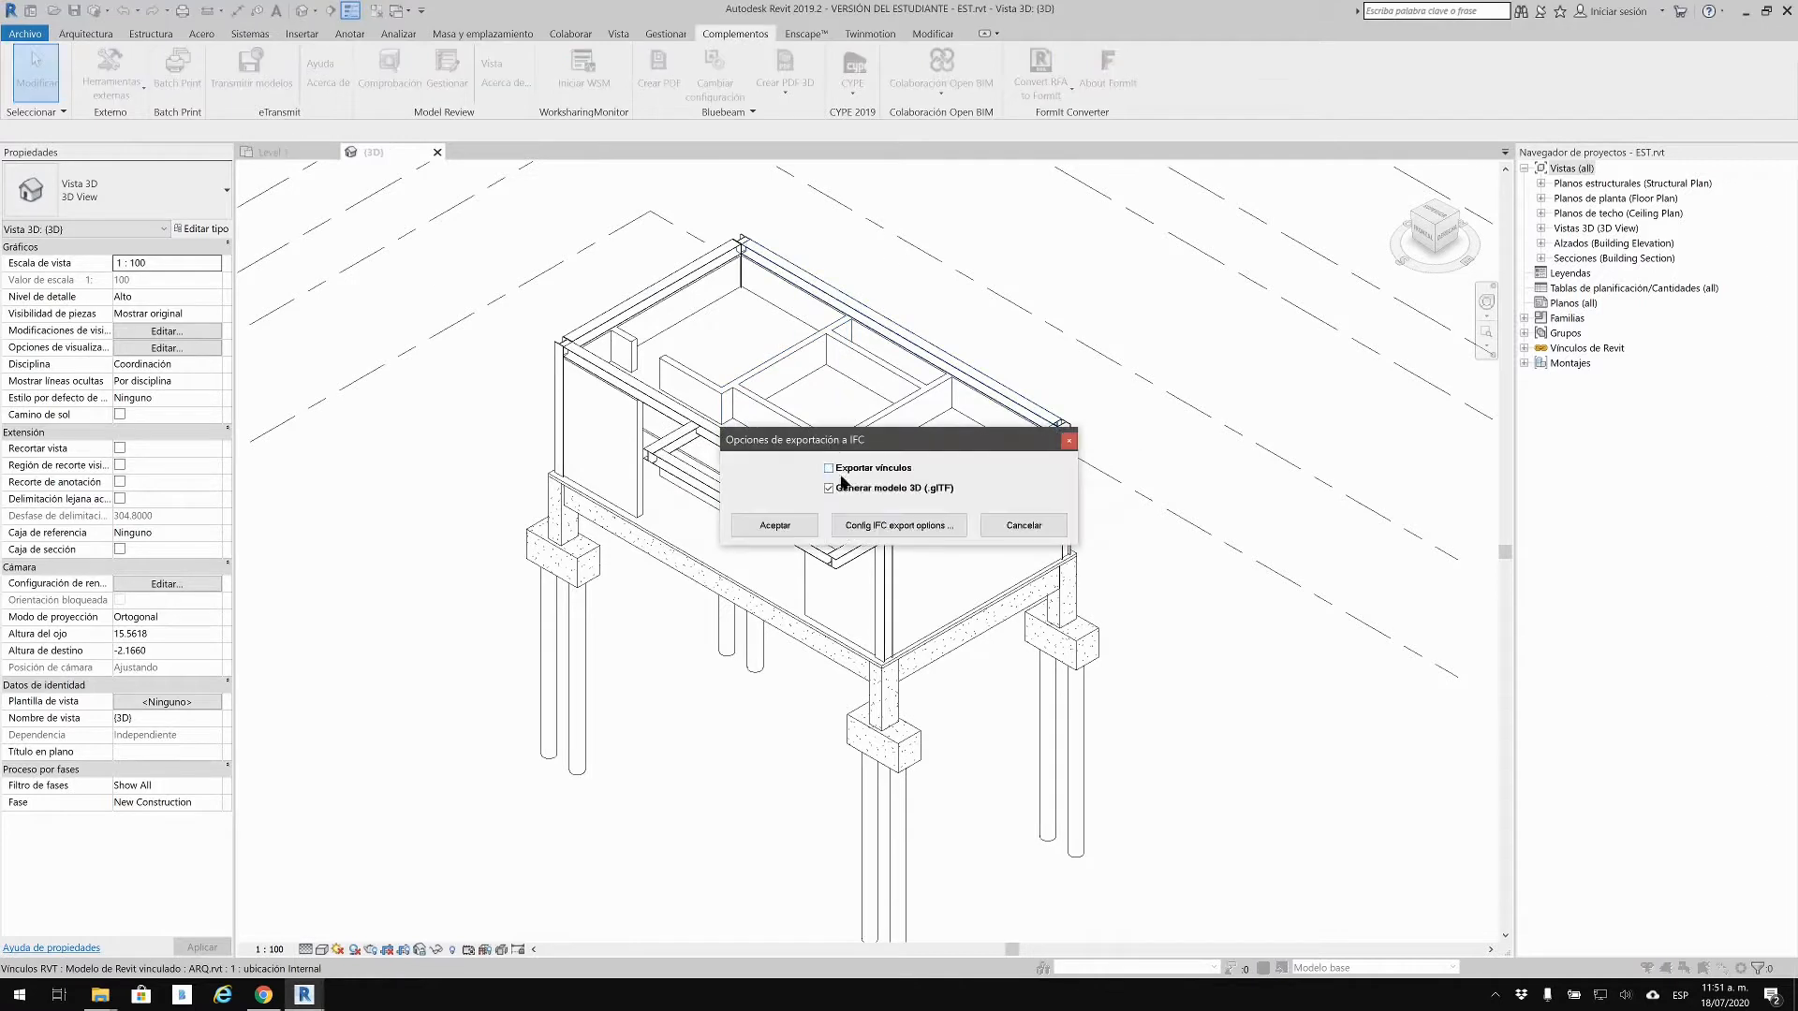
Step: Enable 'Export internal Revit property sets' in the IFC export settings and run the export
left_click(864, 529)
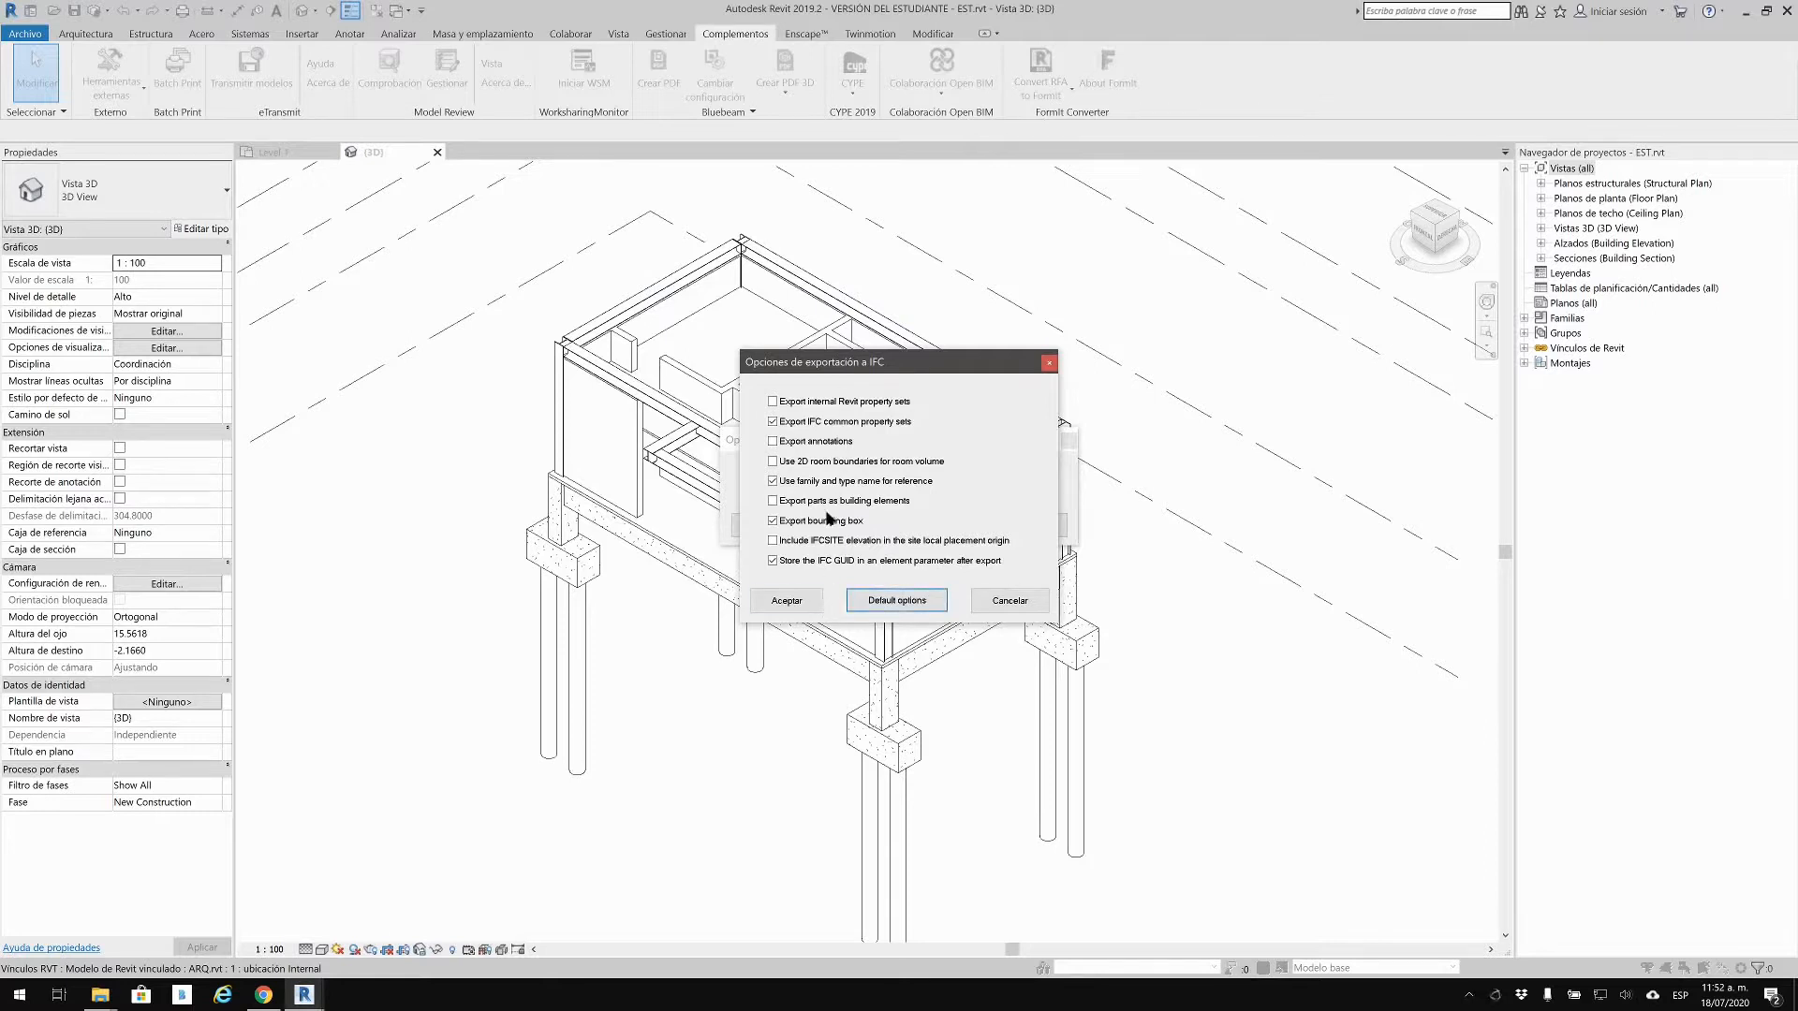
left_click(788, 402)
left_click(817, 601)
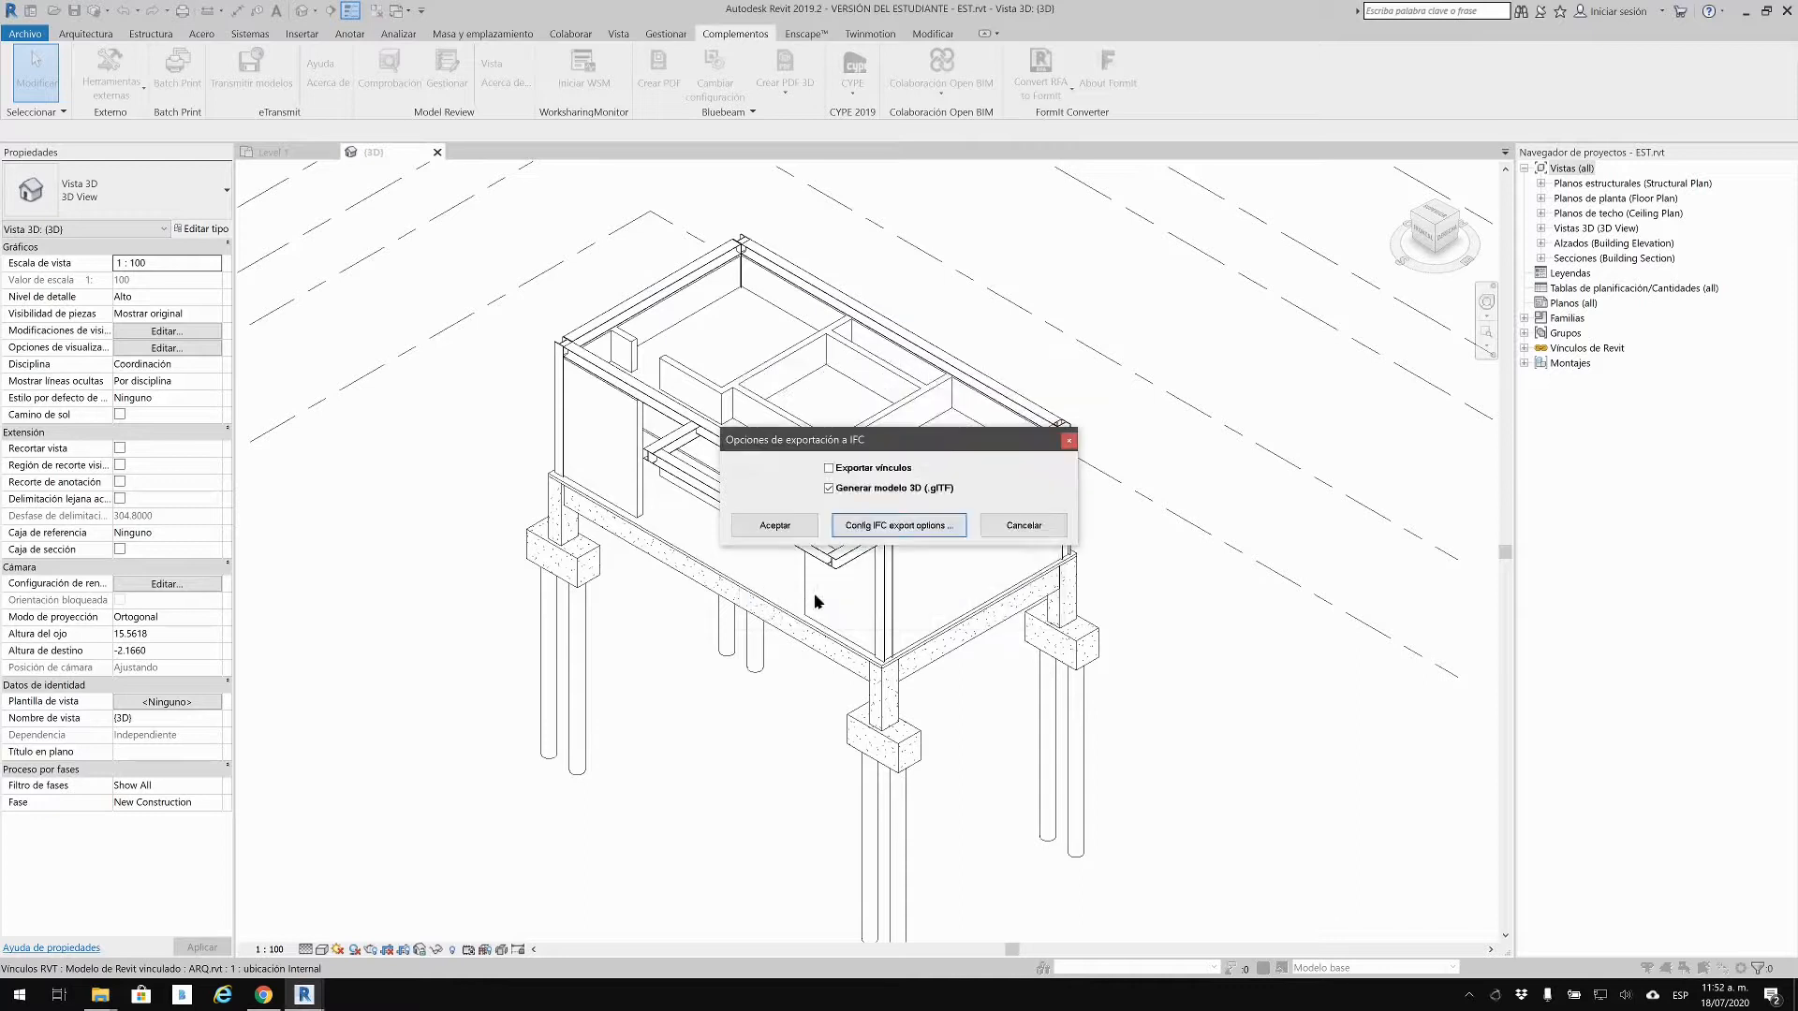
left_click(783, 523)
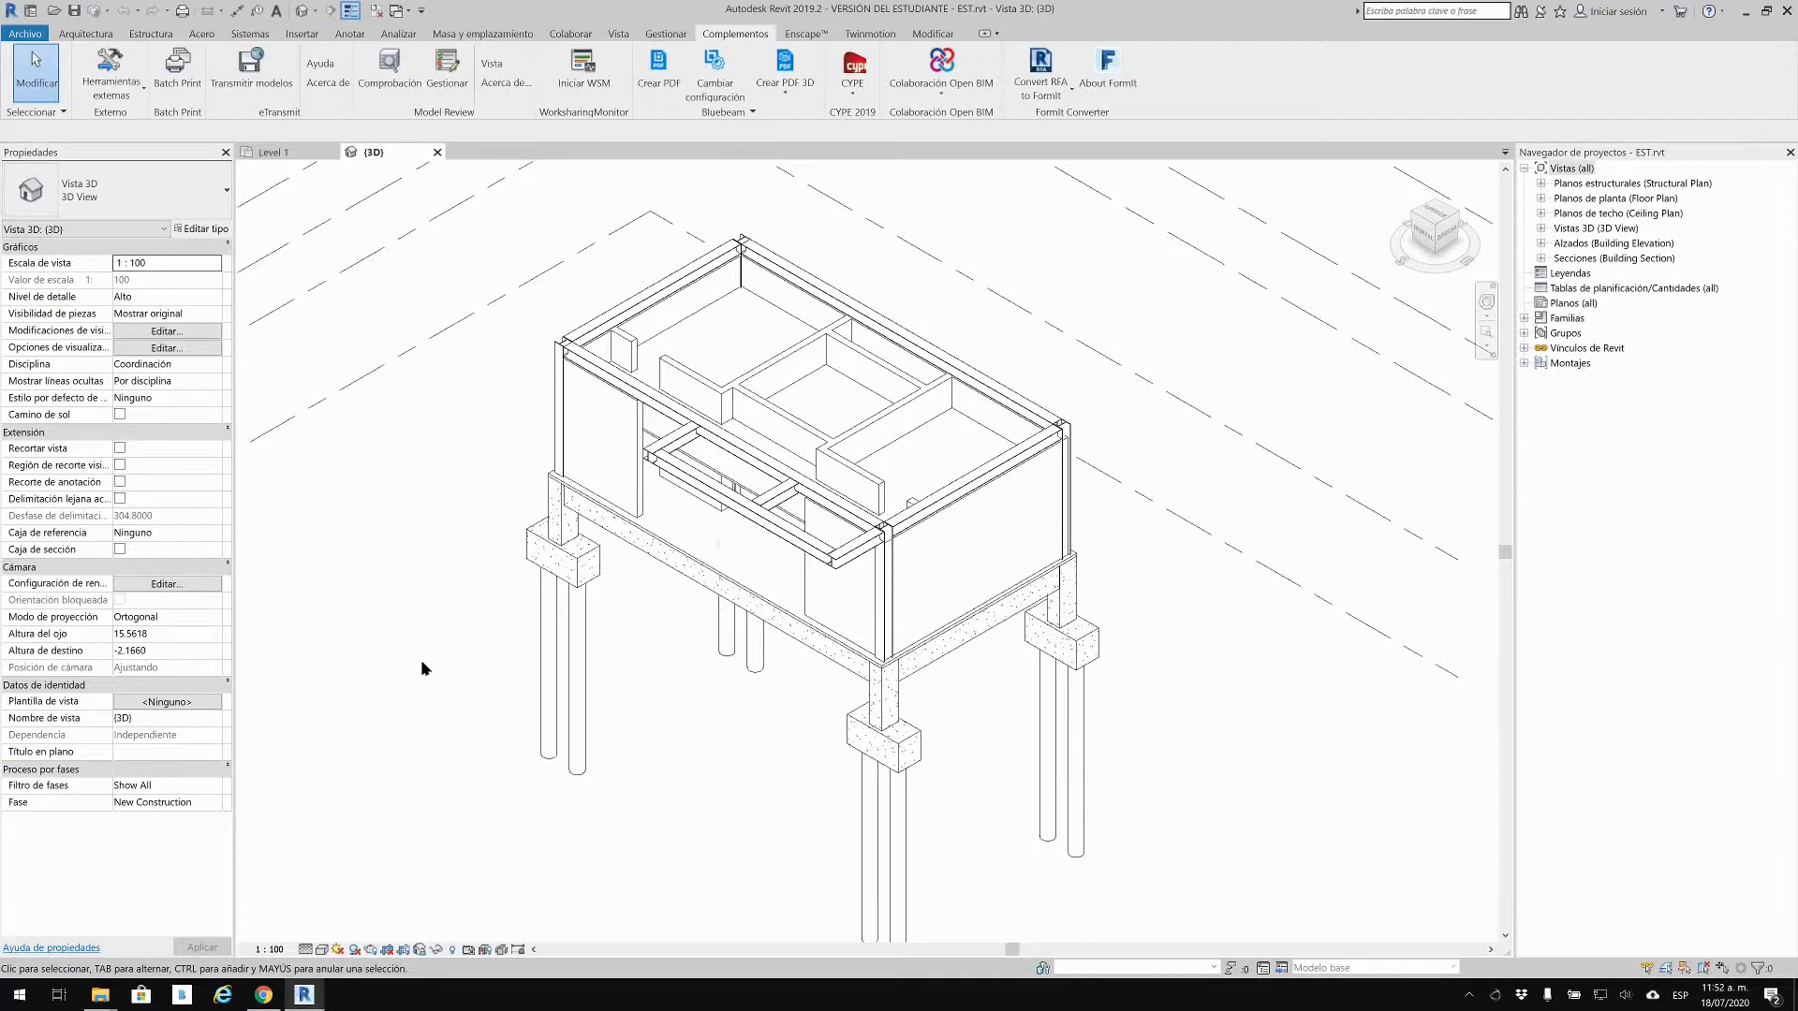
key("super+e")
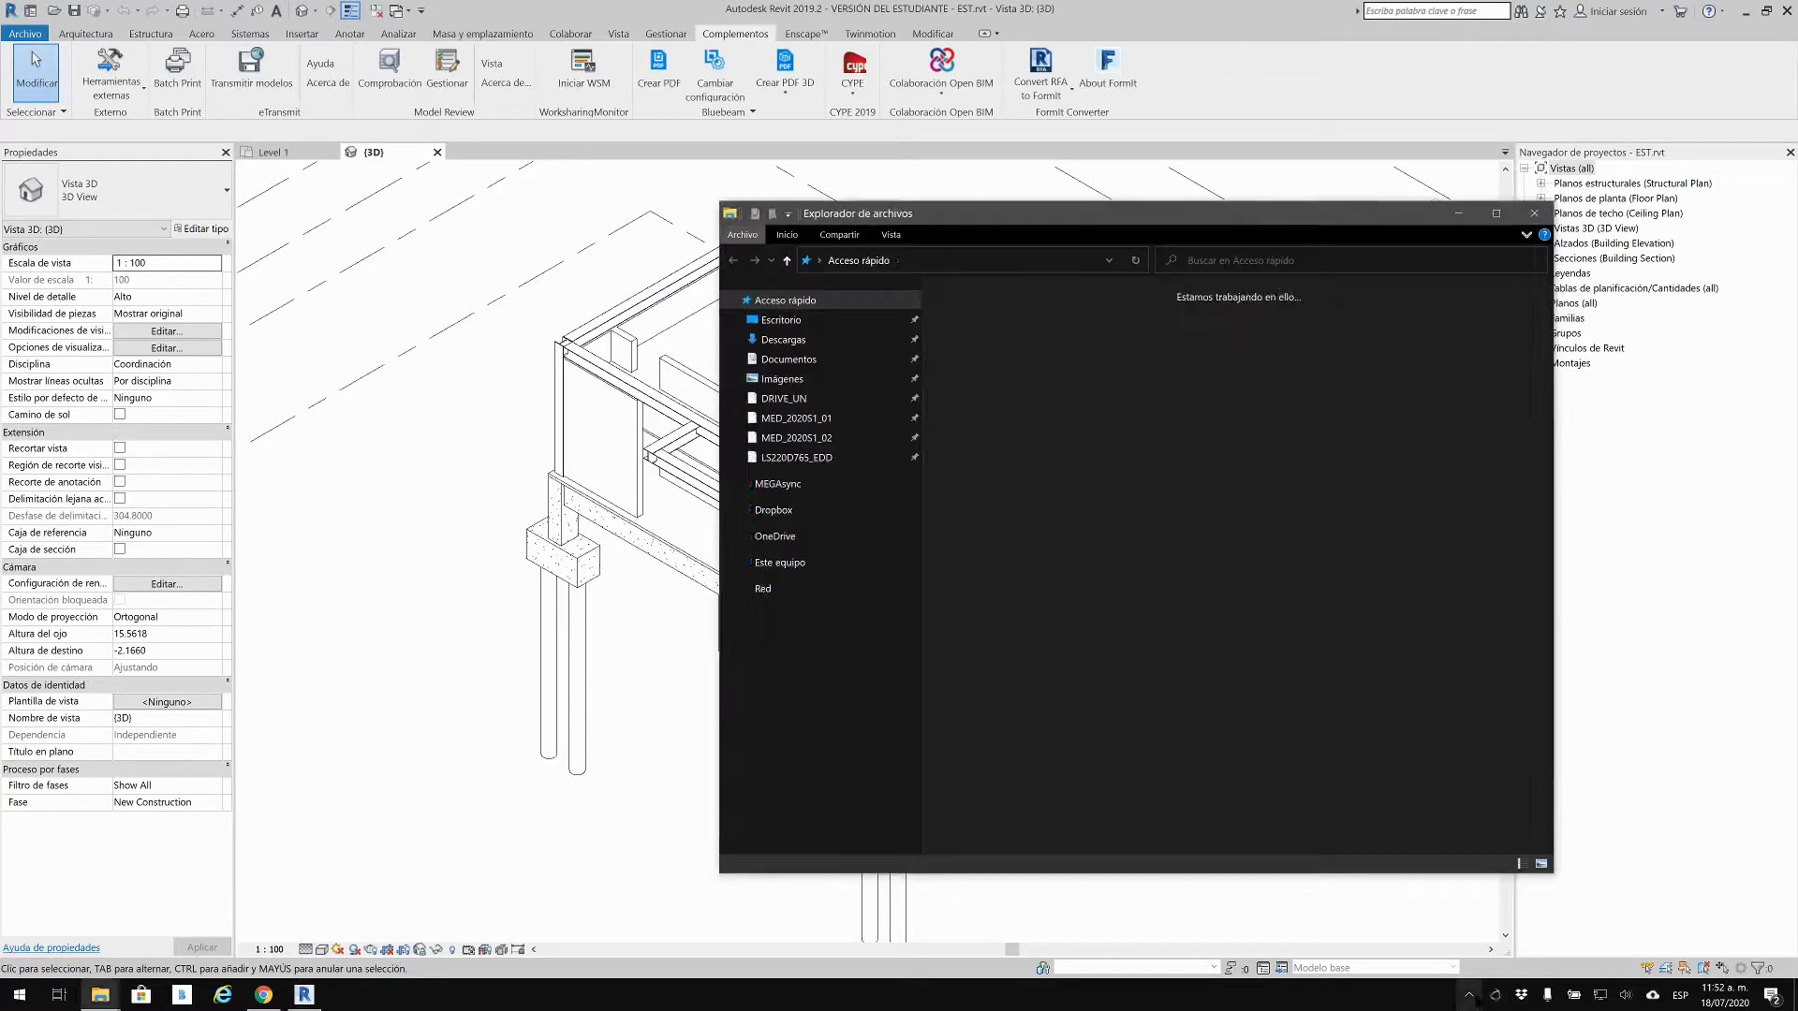
Step: Browse C:\bim_projects to the CORRECCIONES folder and confirm PR_EST.ifc (6 KB) is there
left_click(1470, 995)
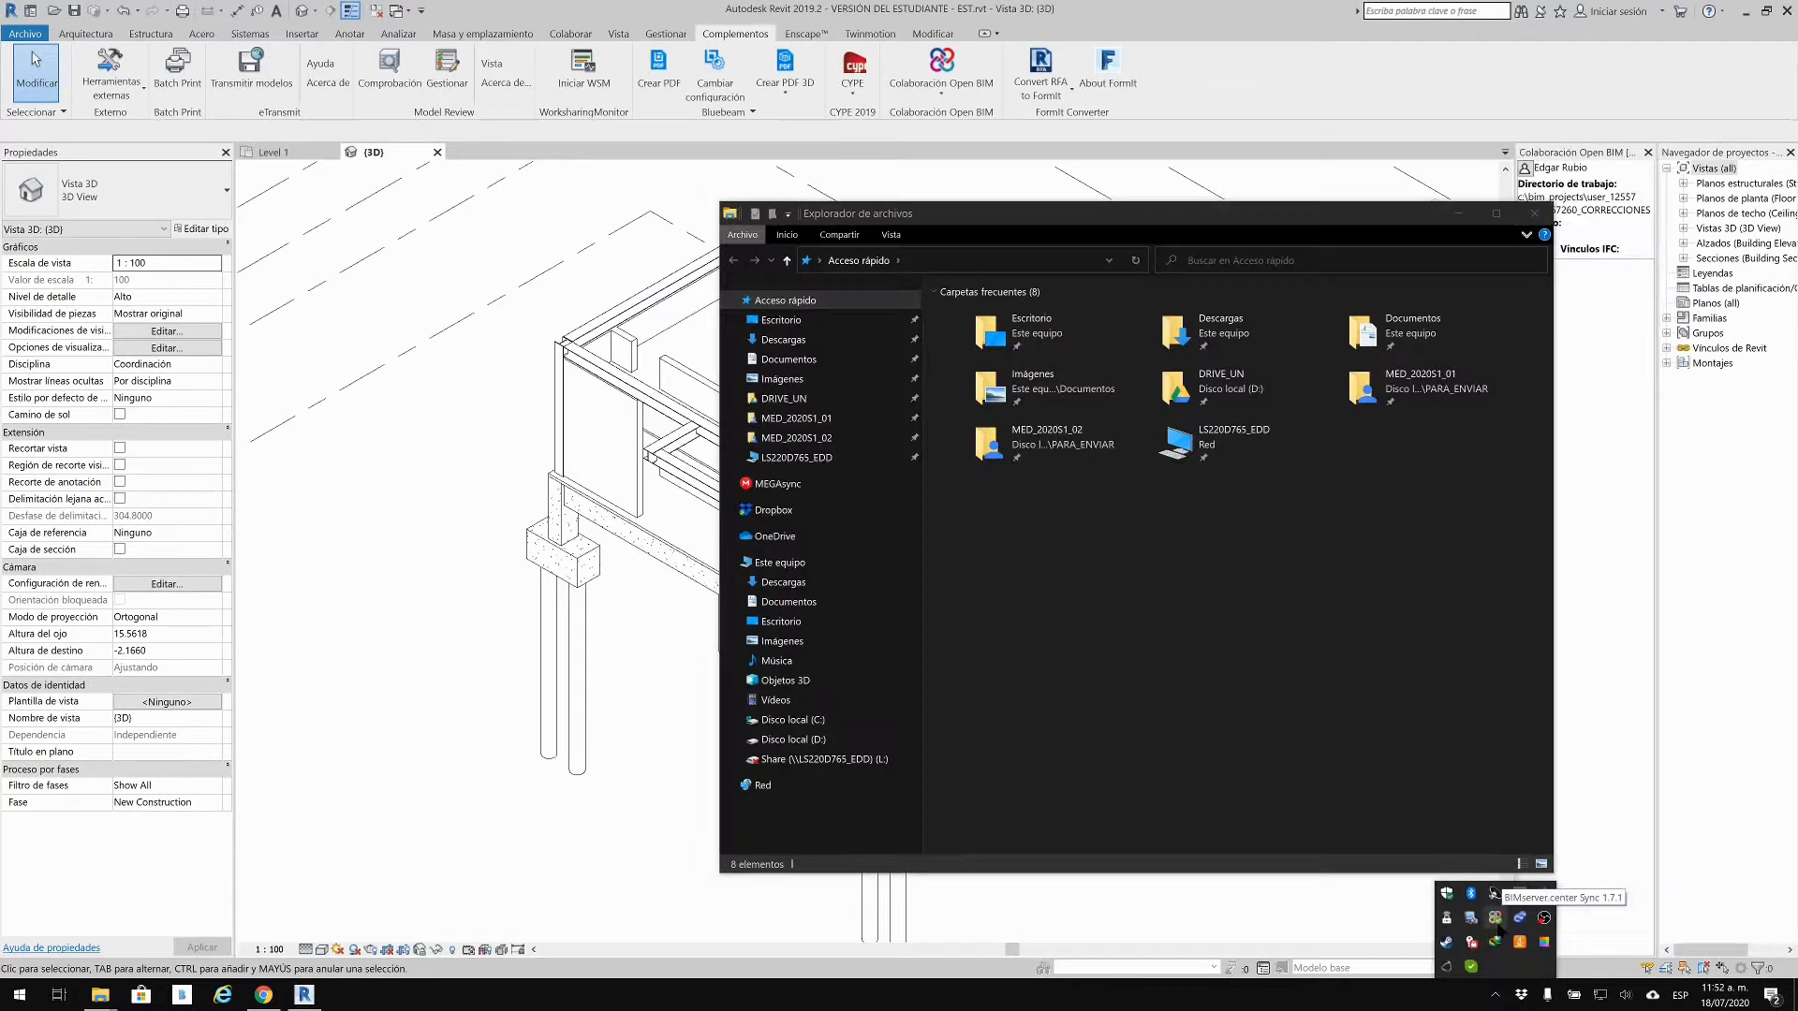
left_click(1128, 586)
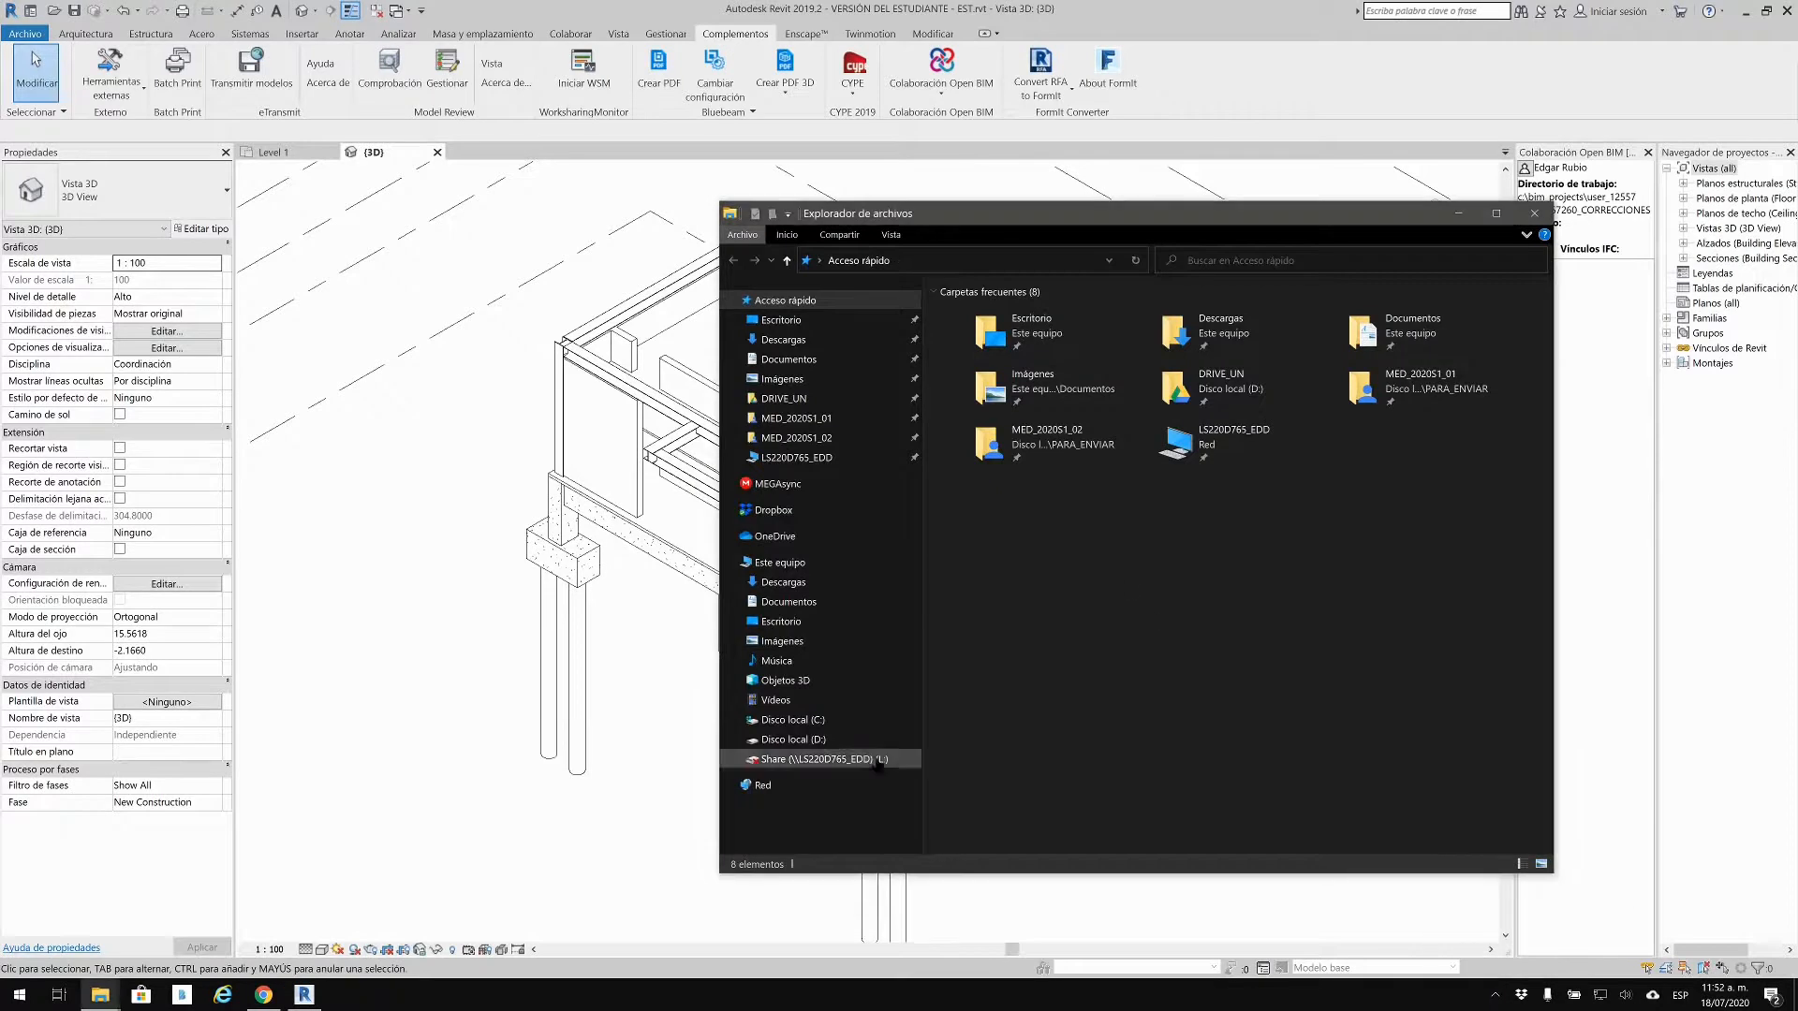
left_click(794, 720)
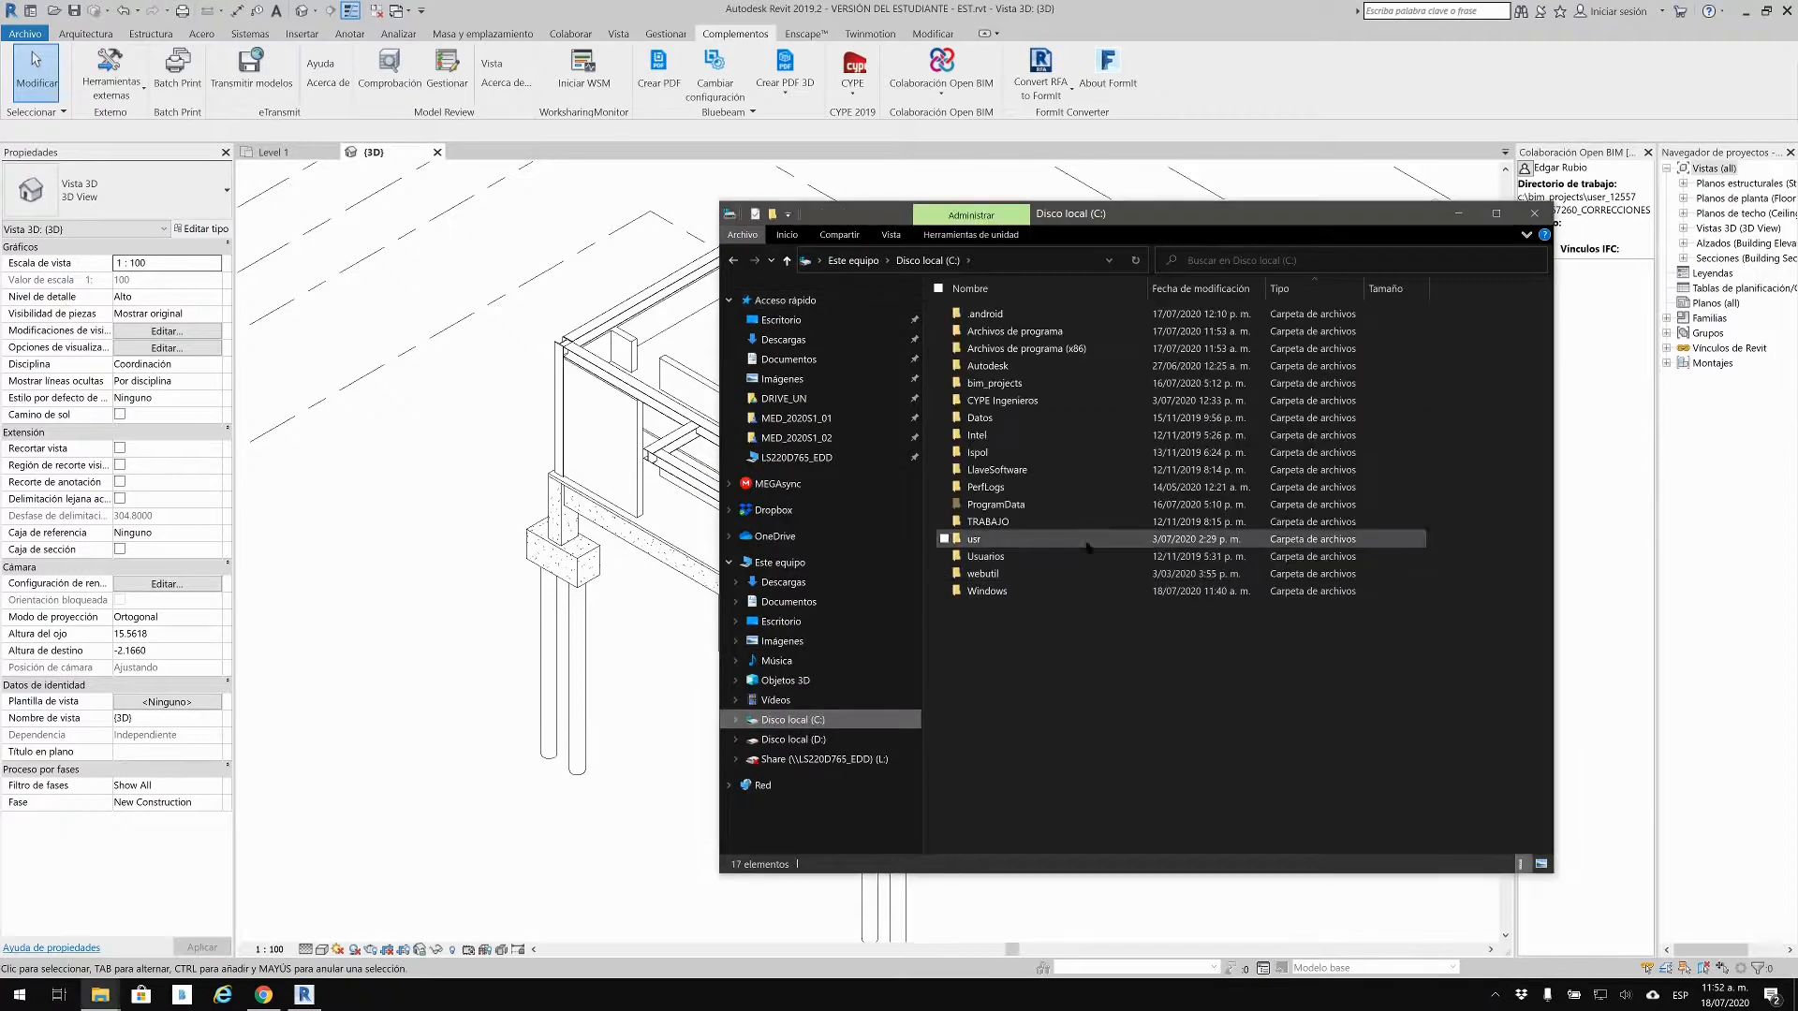
double_click(1029, 384)
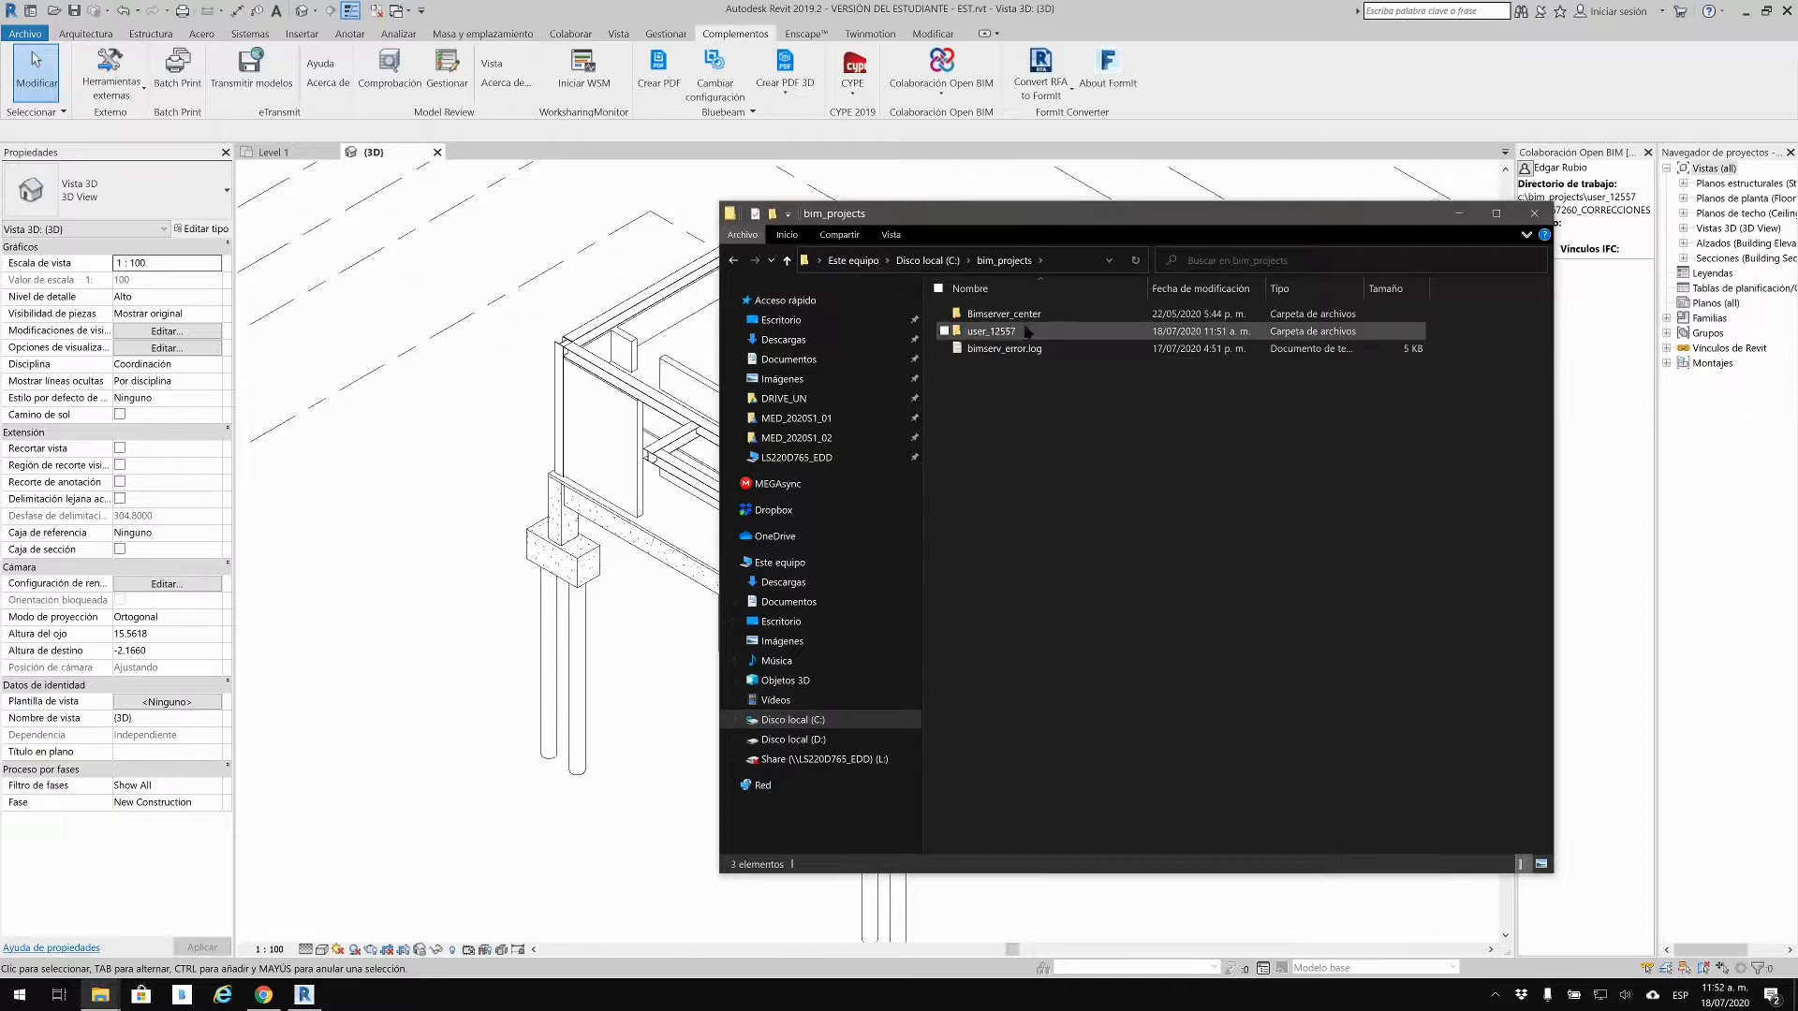
double_click(1028, 332)
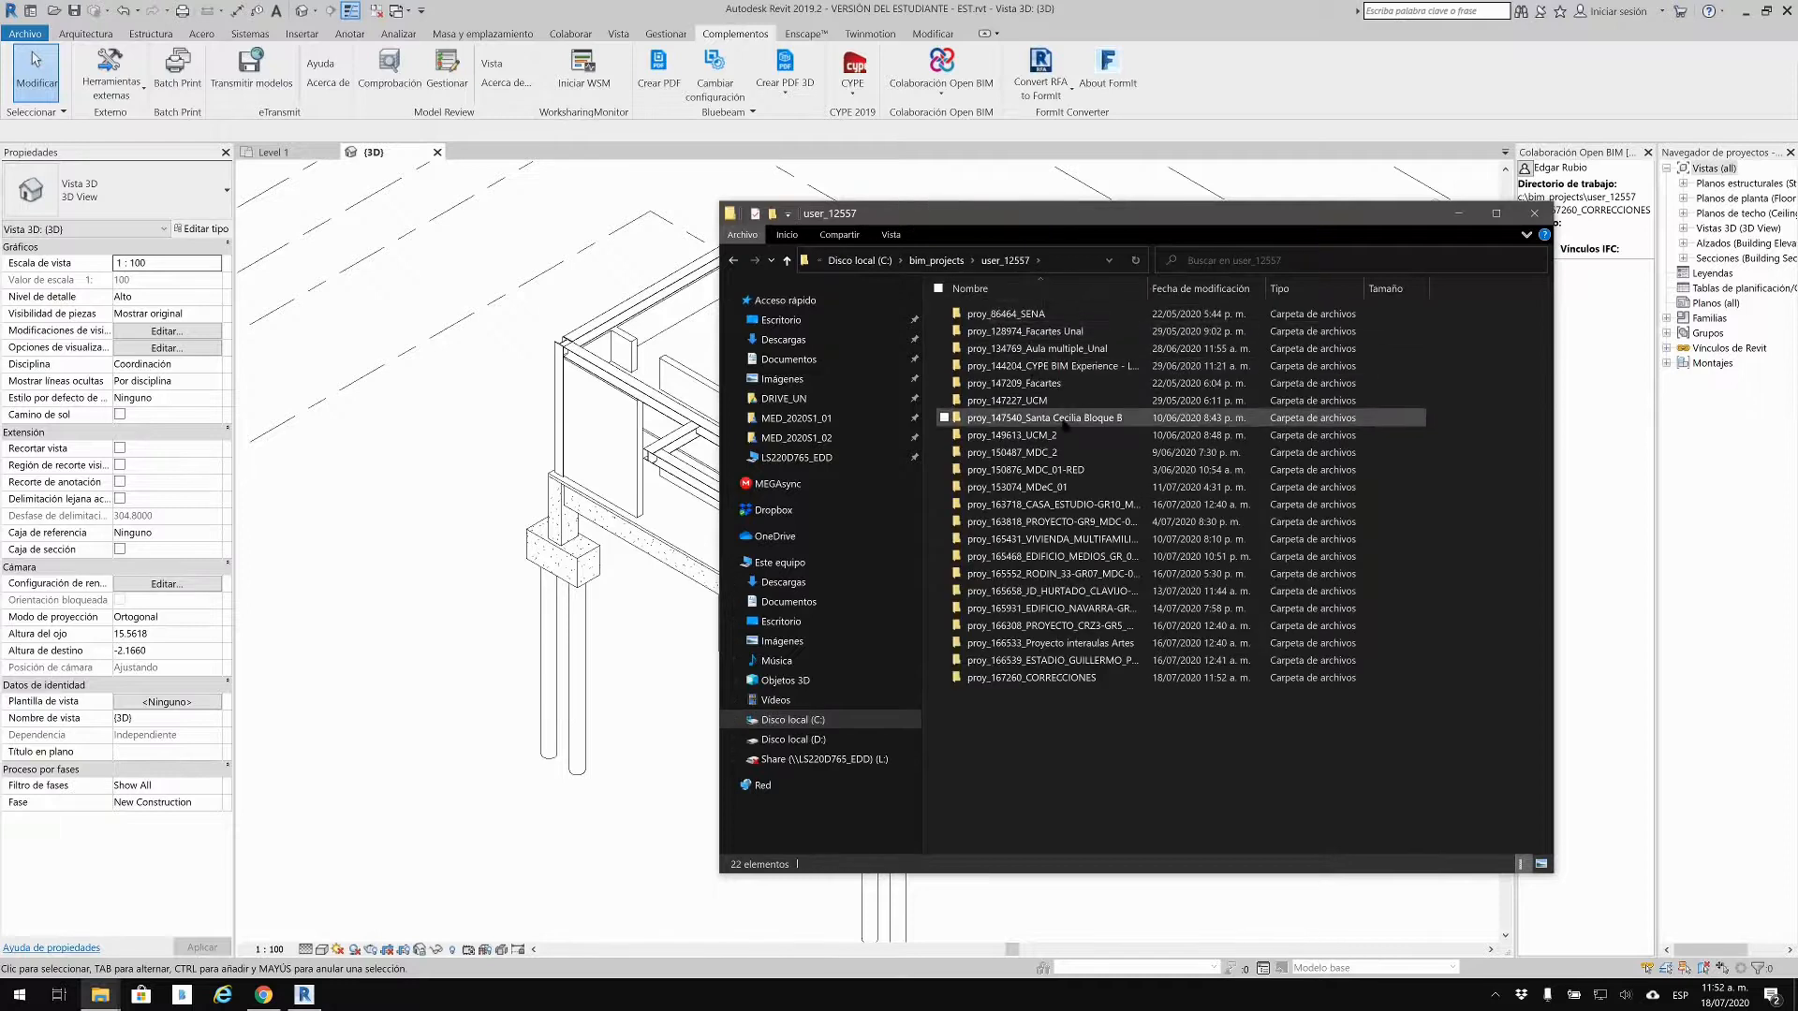
double_click(1075, 678)
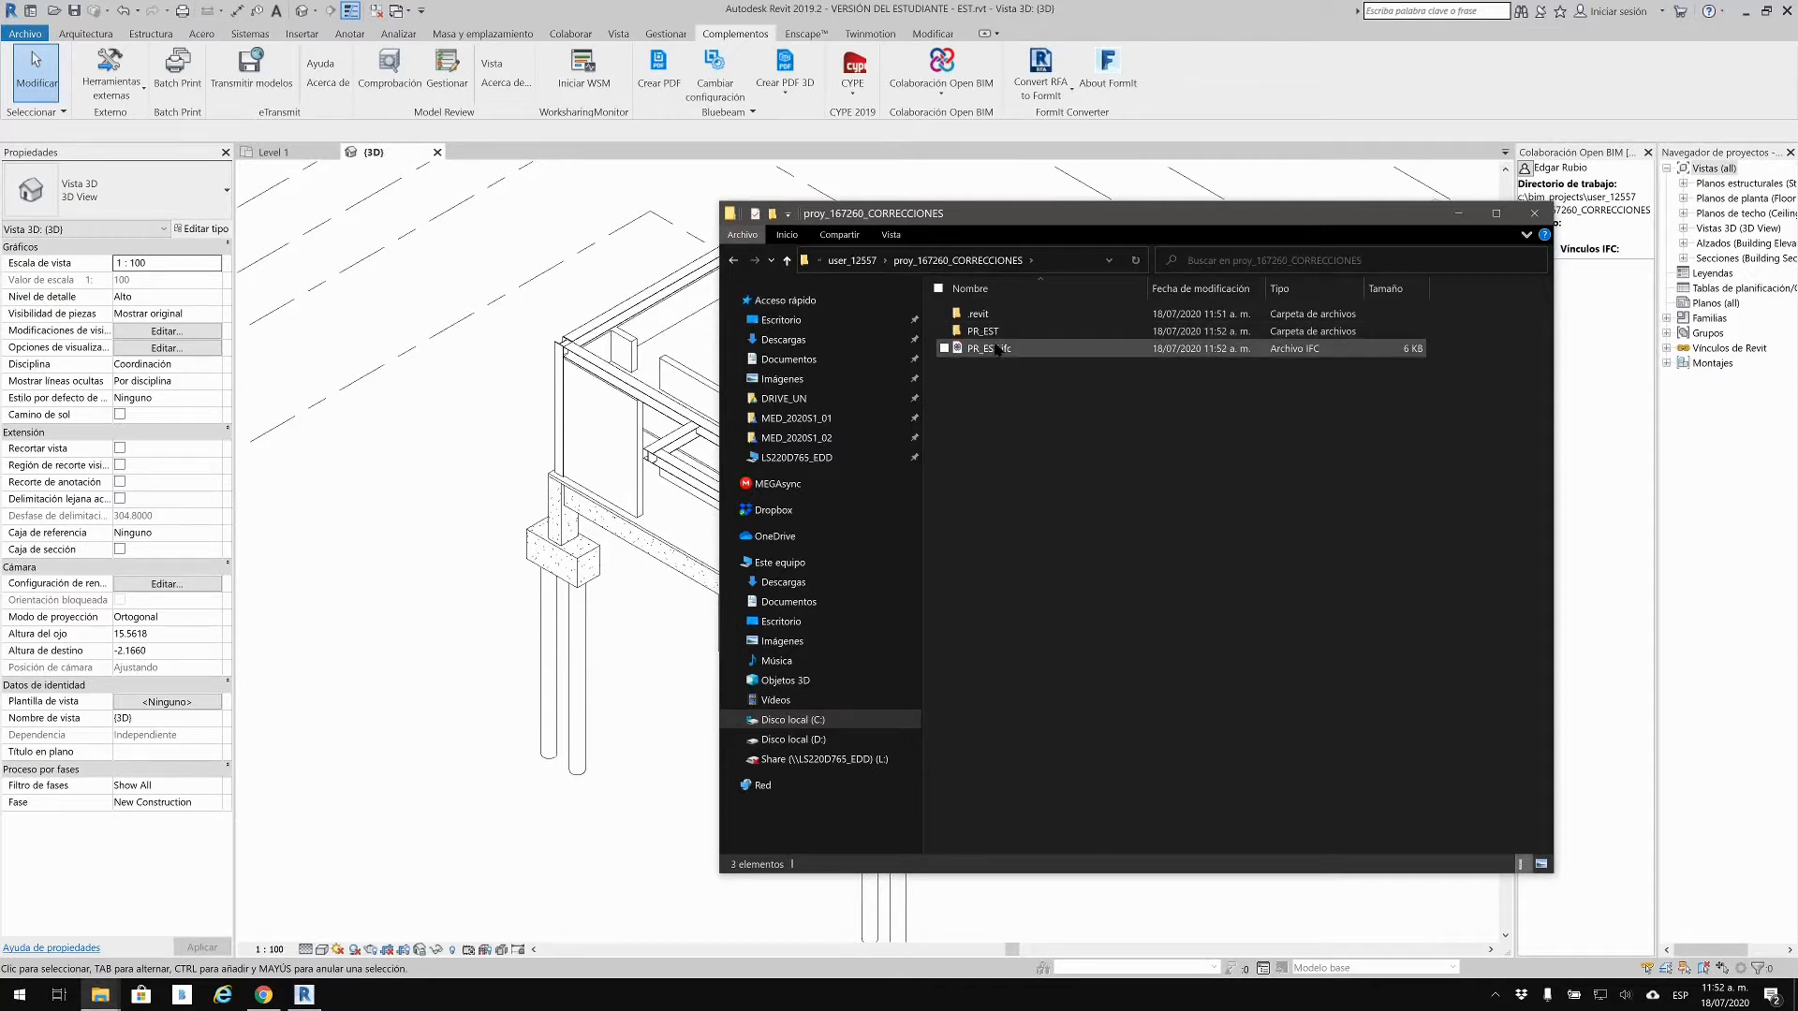
left_click(263, 994)
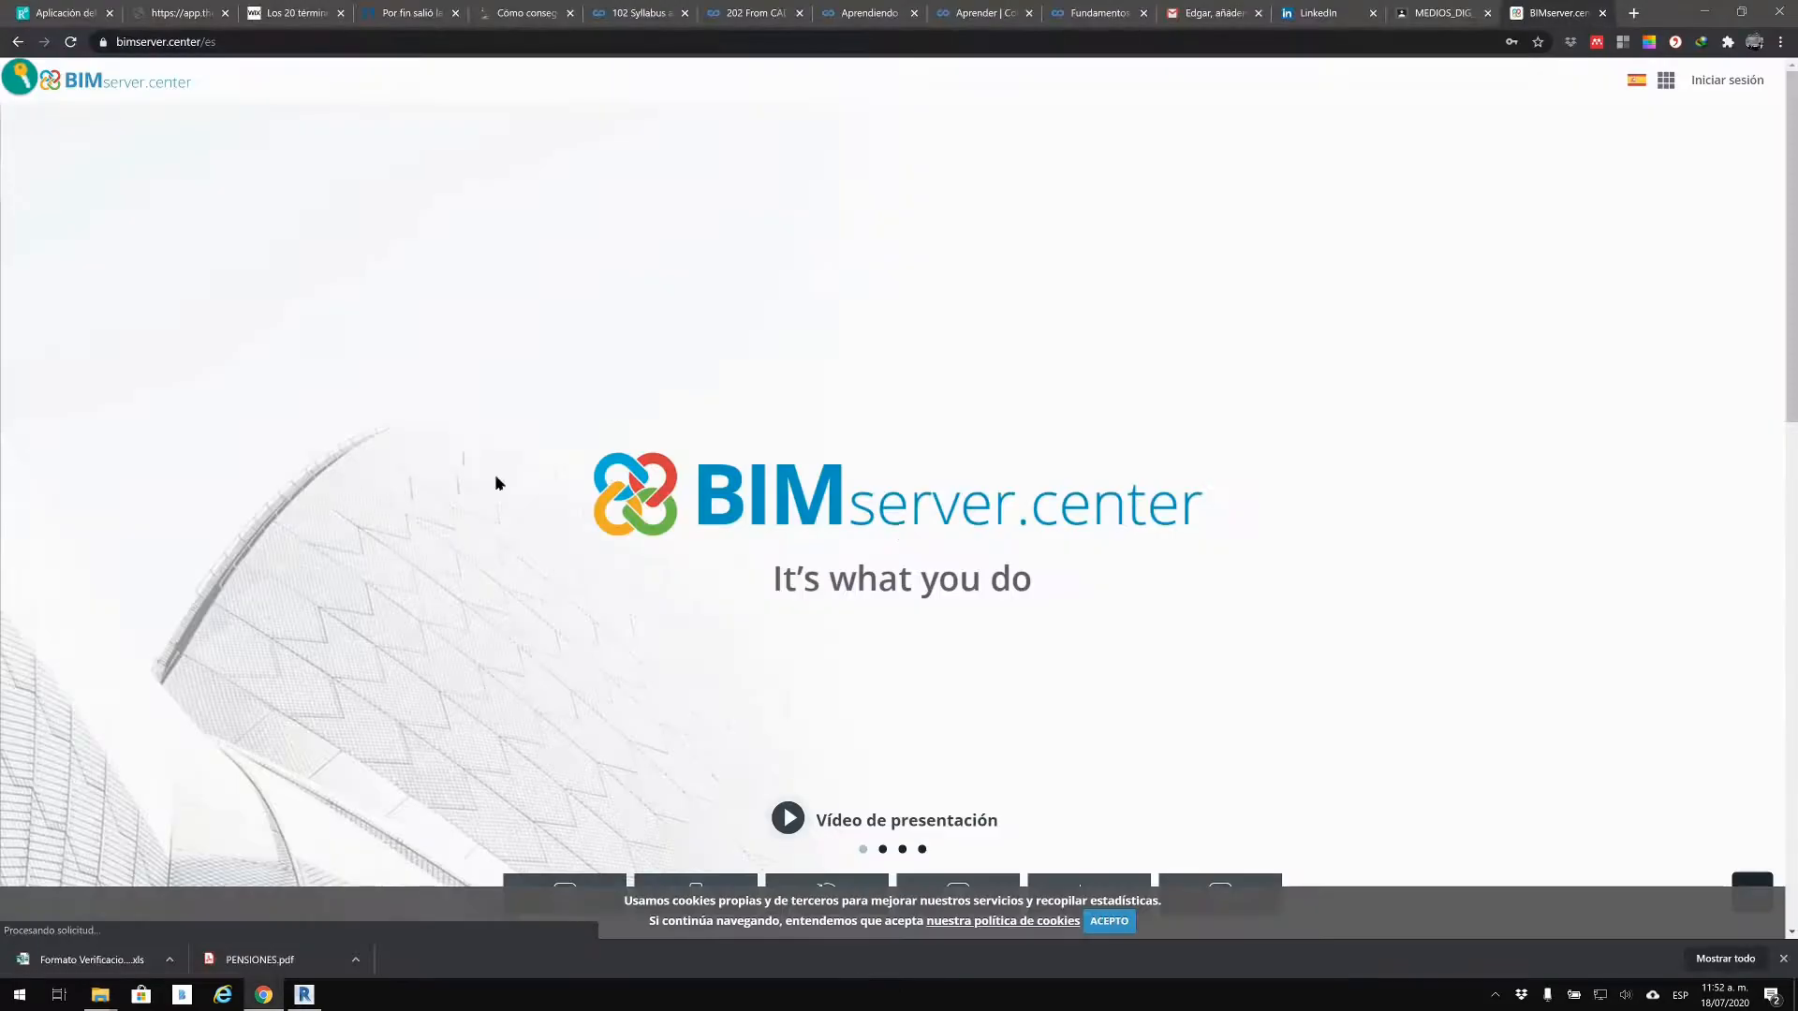
Step: Sign in to BIMserver.center with the saved password
left_click(1750, 79)
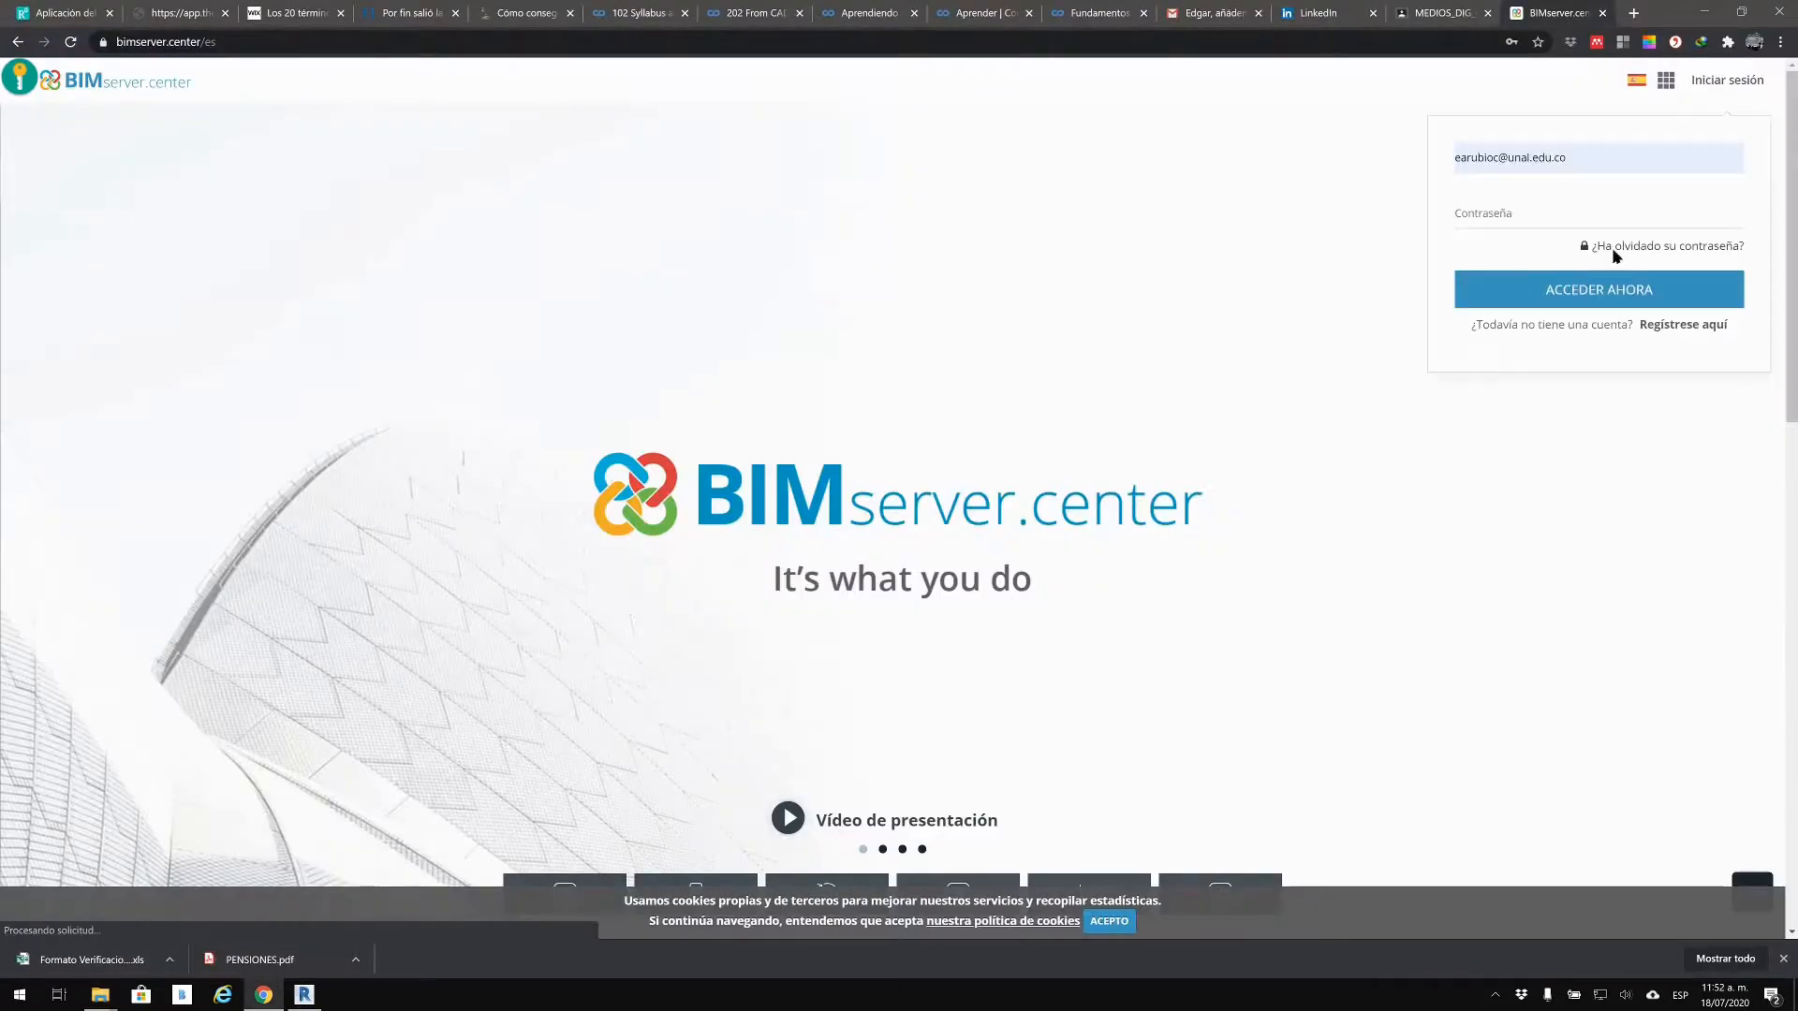
left_click(1598, 216)
left_click(1560, 270)
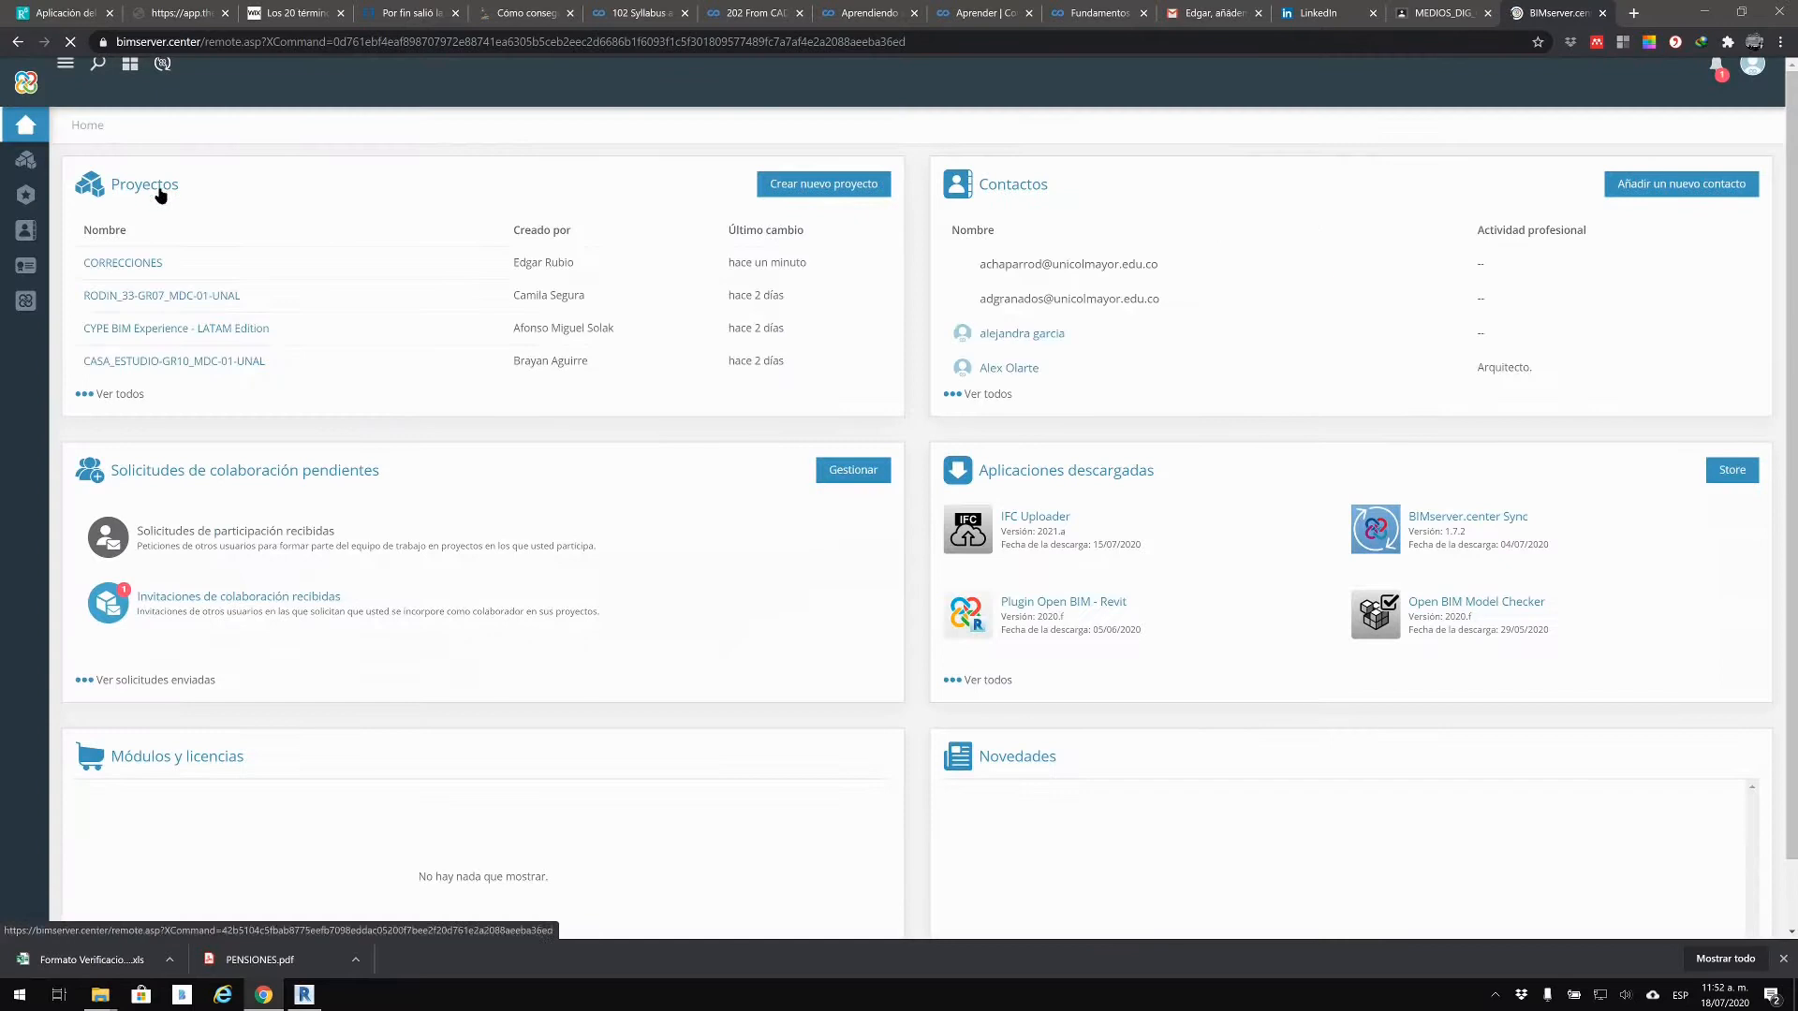
Step: Open the CORRECCIONES project and review its dashboard, still showing 0 files
left_click(136, 265)
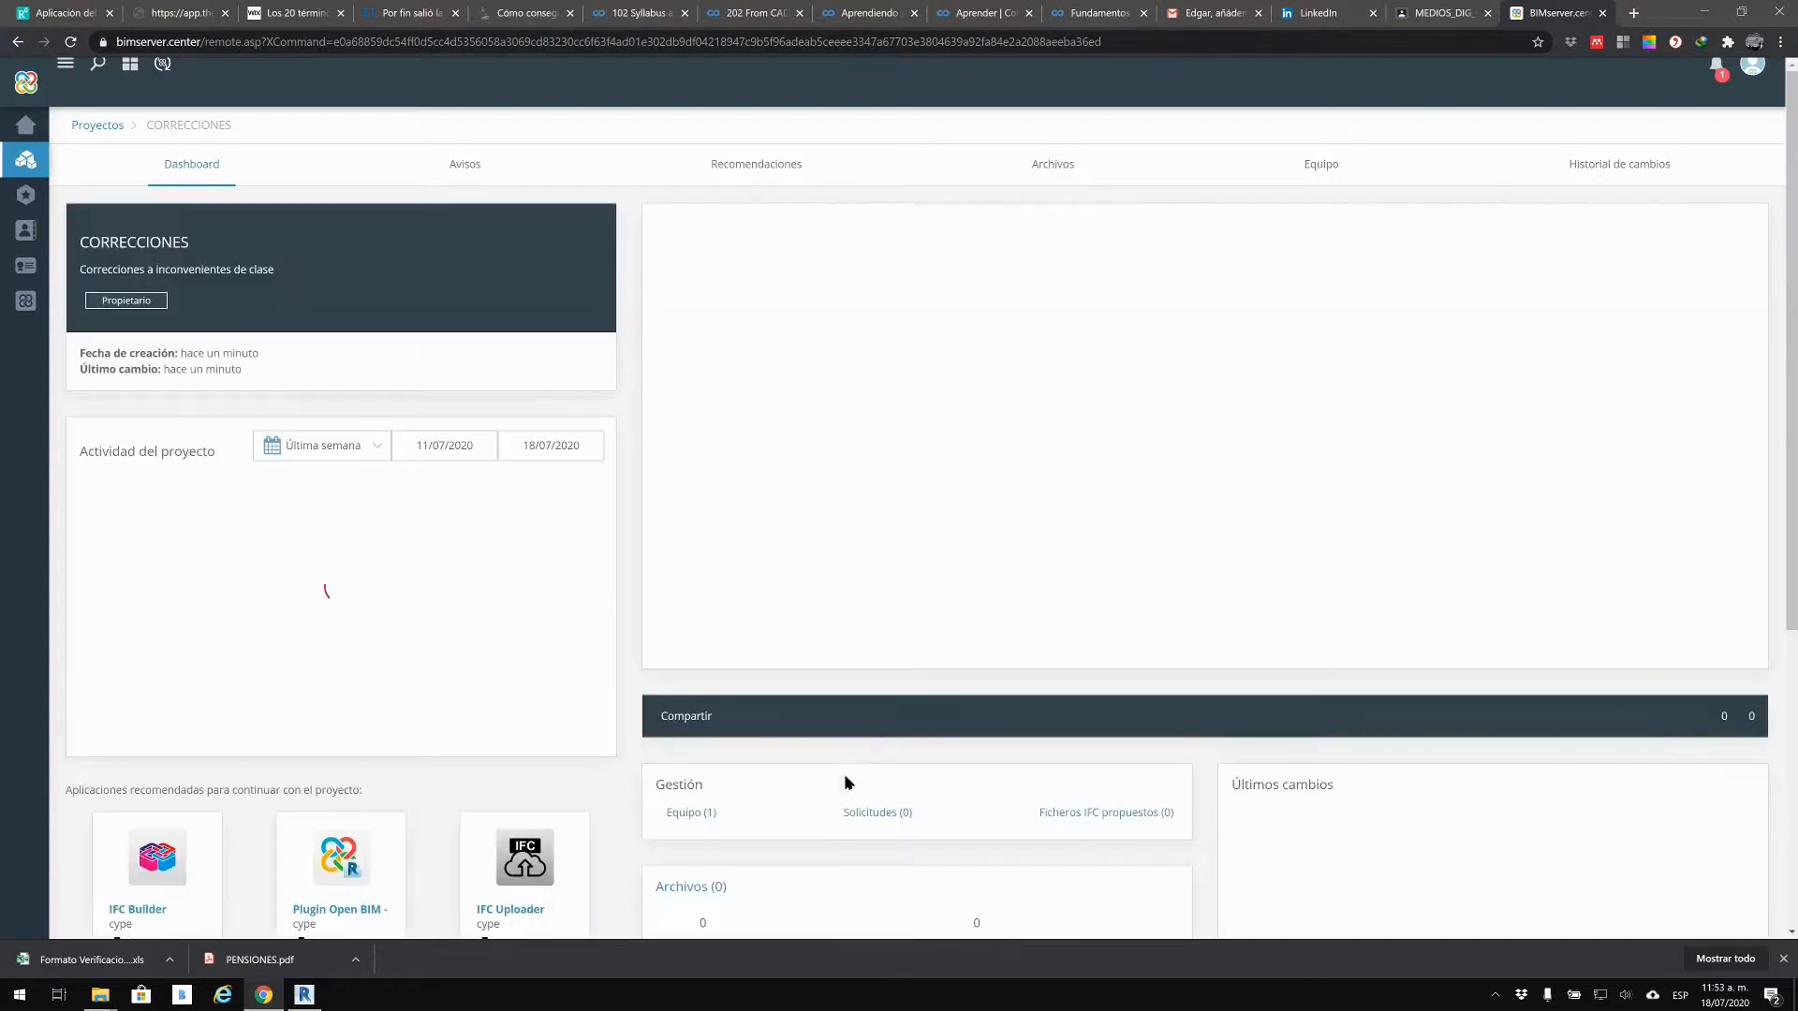
scroll(840, 776, "down", 1)
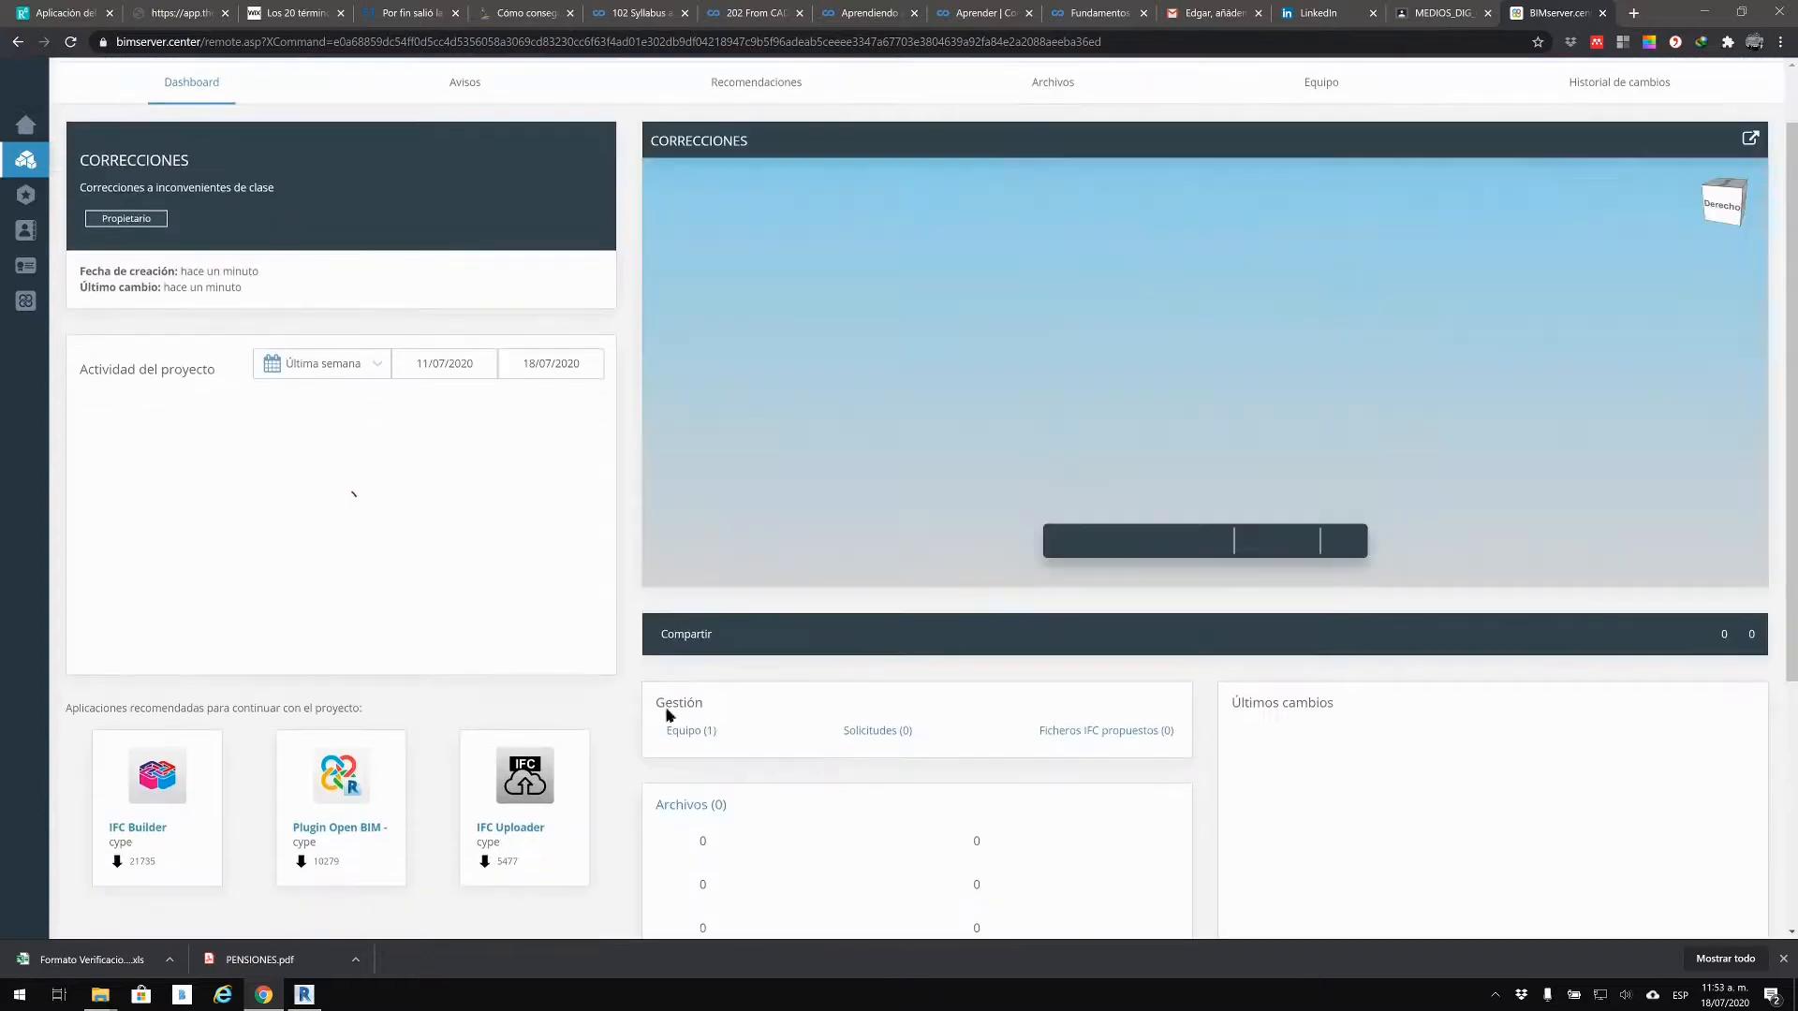
scroll(737, 840, "down", 2)
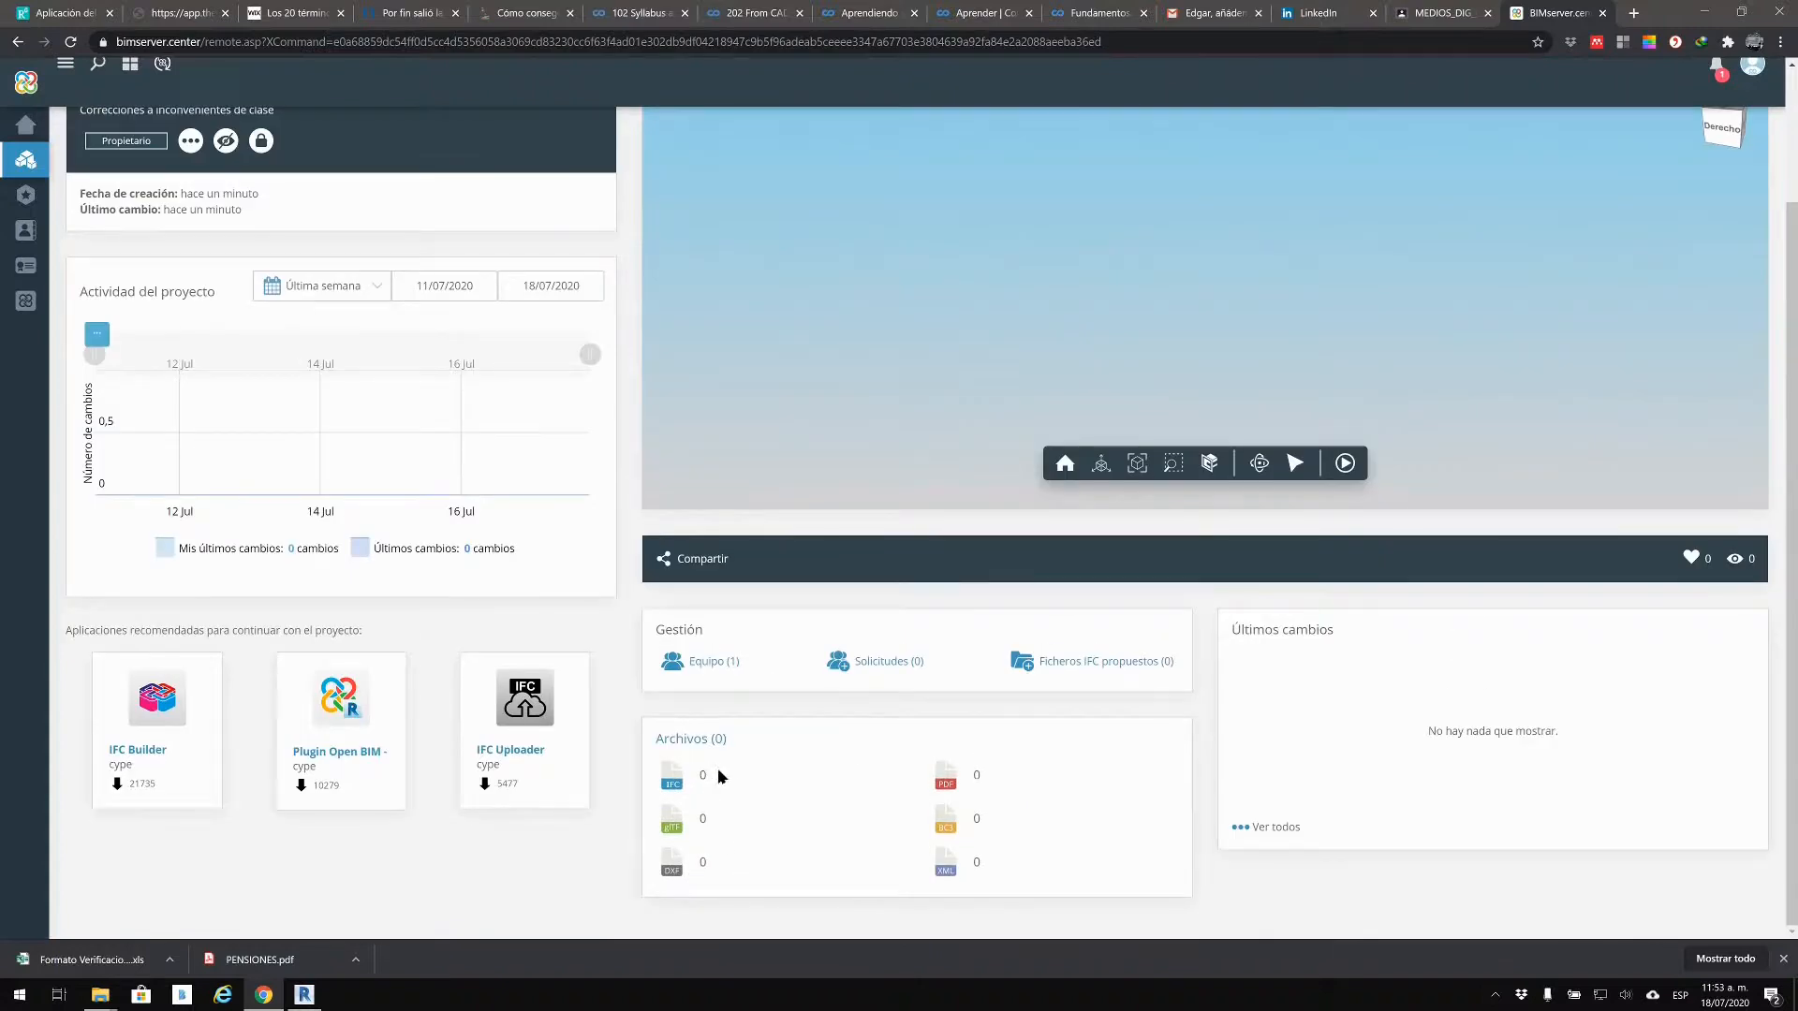
scroll(747, 772, "up", 2)
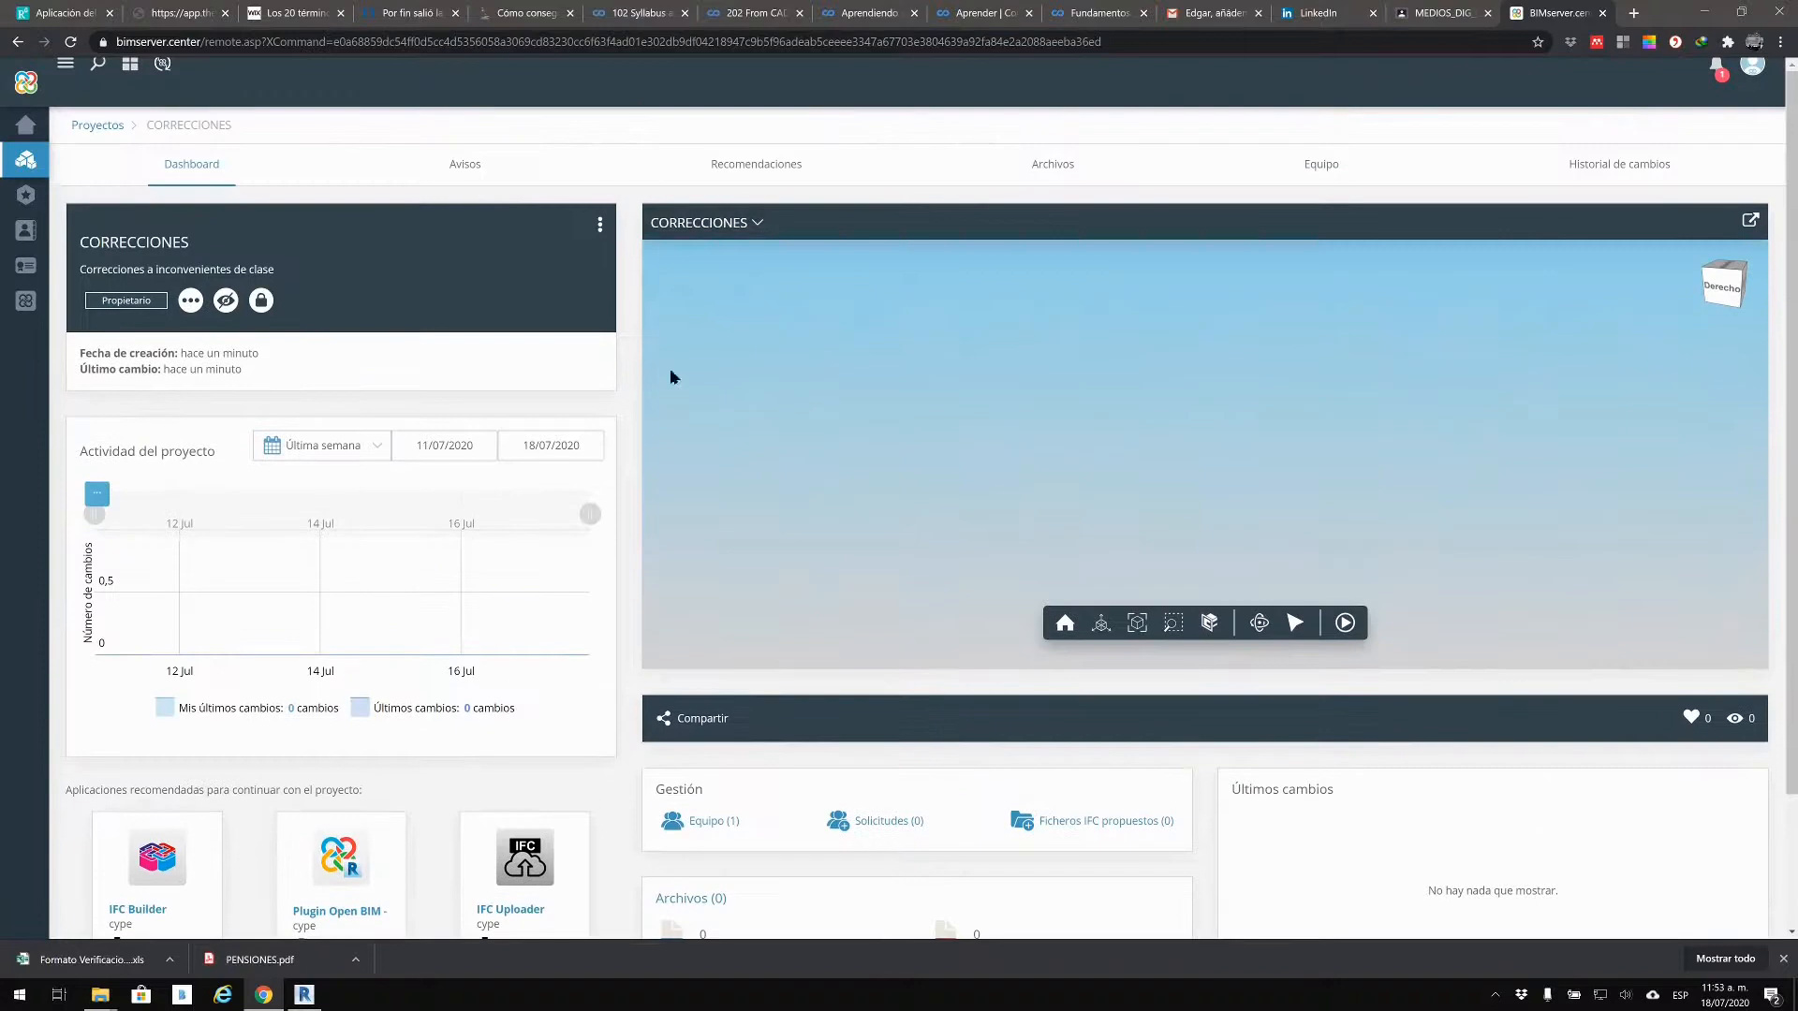
left_click(723, 234)
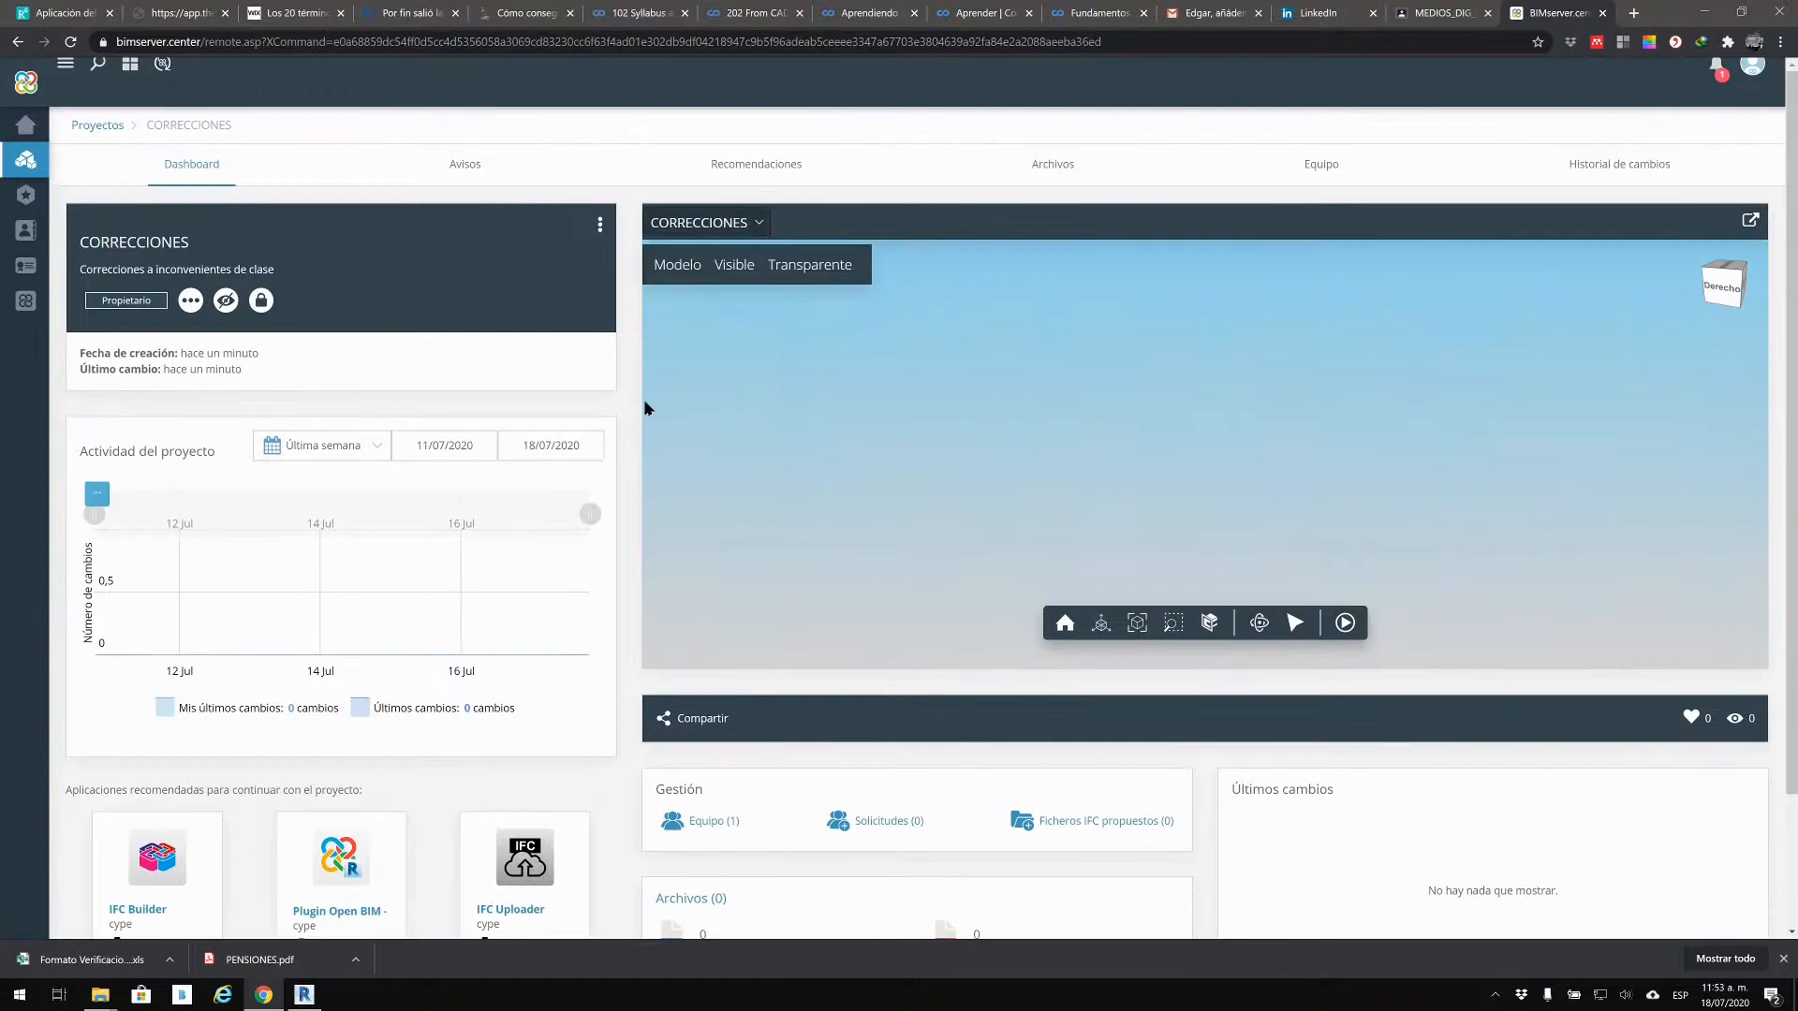
scroll(855, 747, "down", 2)
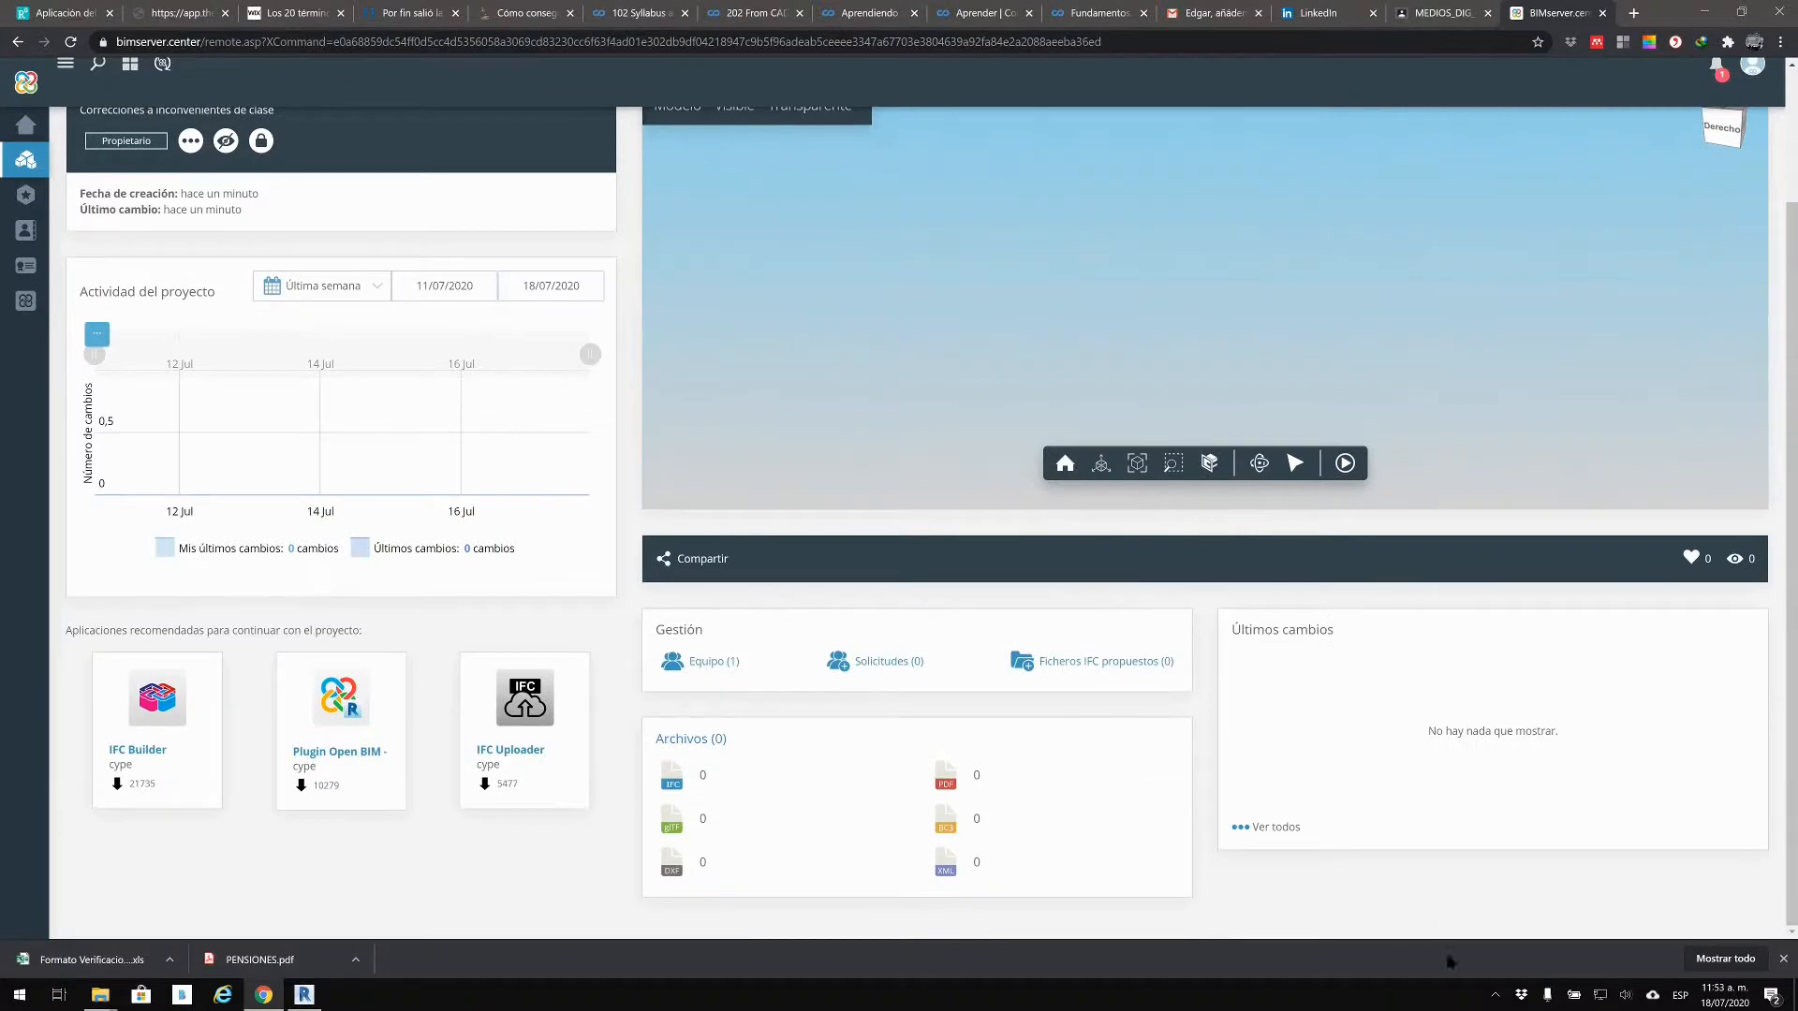
left_click(1496, 995)
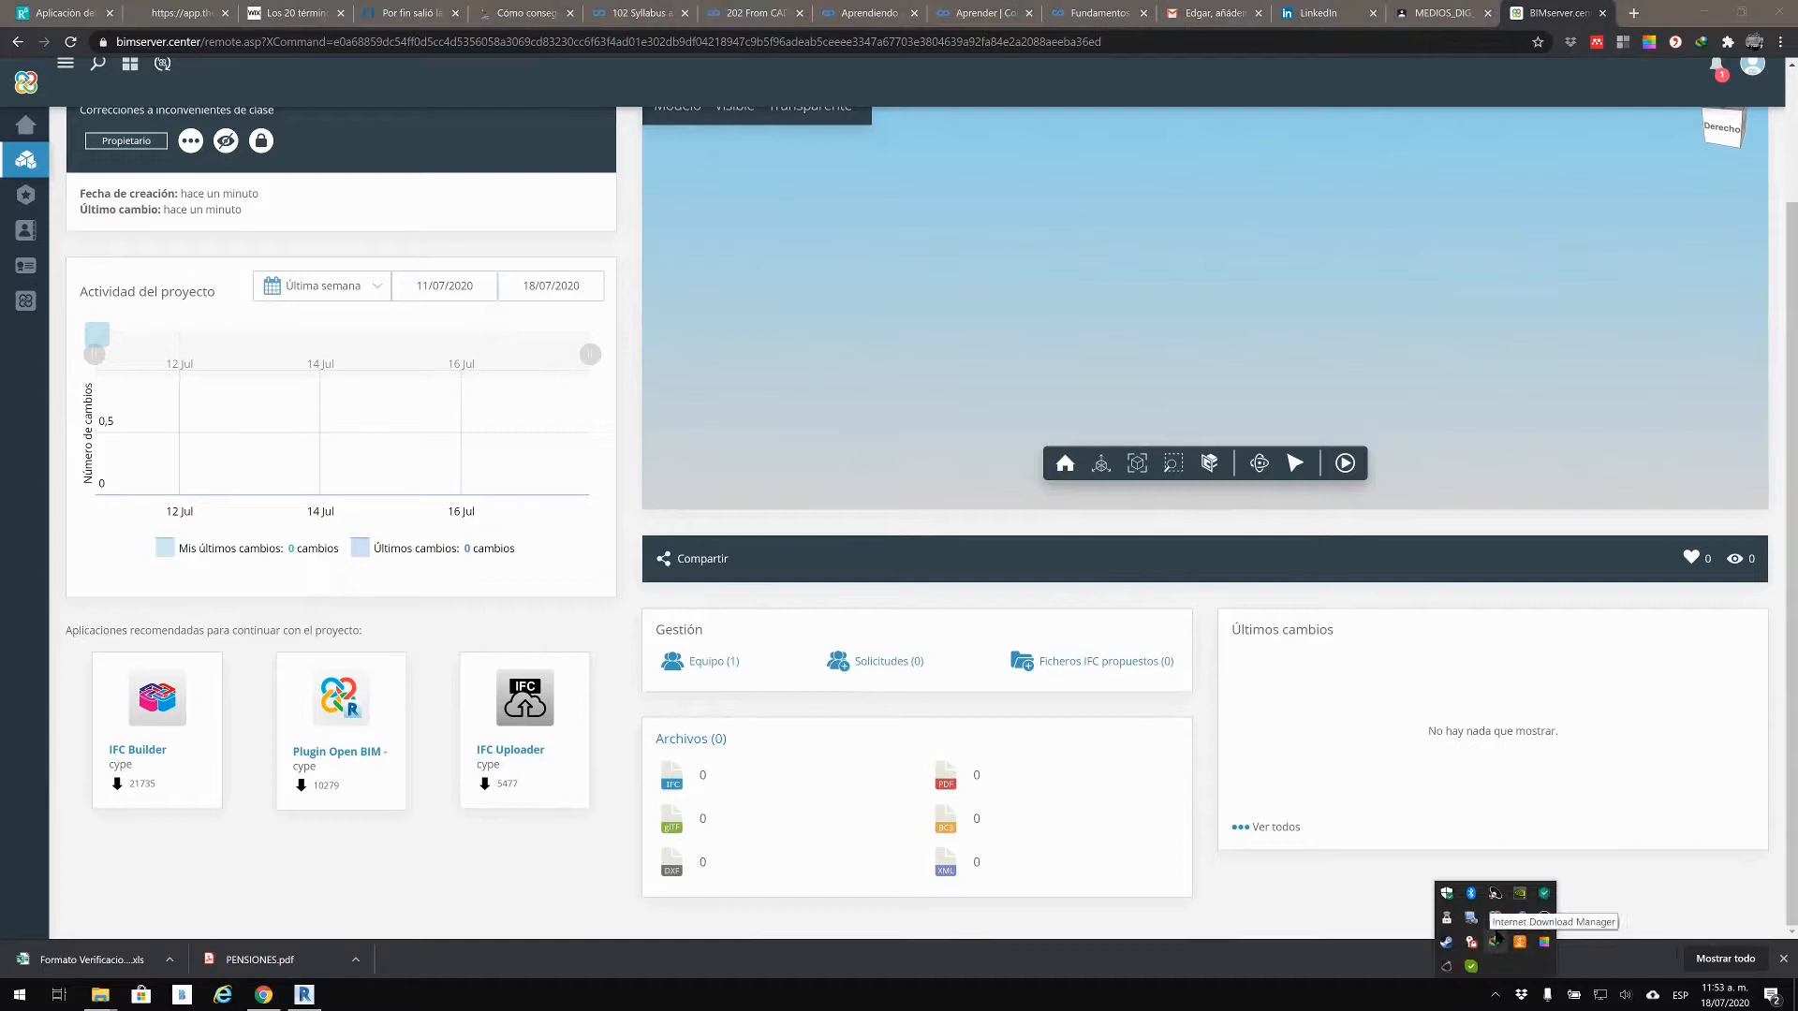
Step: Resume synchronisation of the CORRECCIONES project in BIMserver.center Sync
left_click(1496, 918)
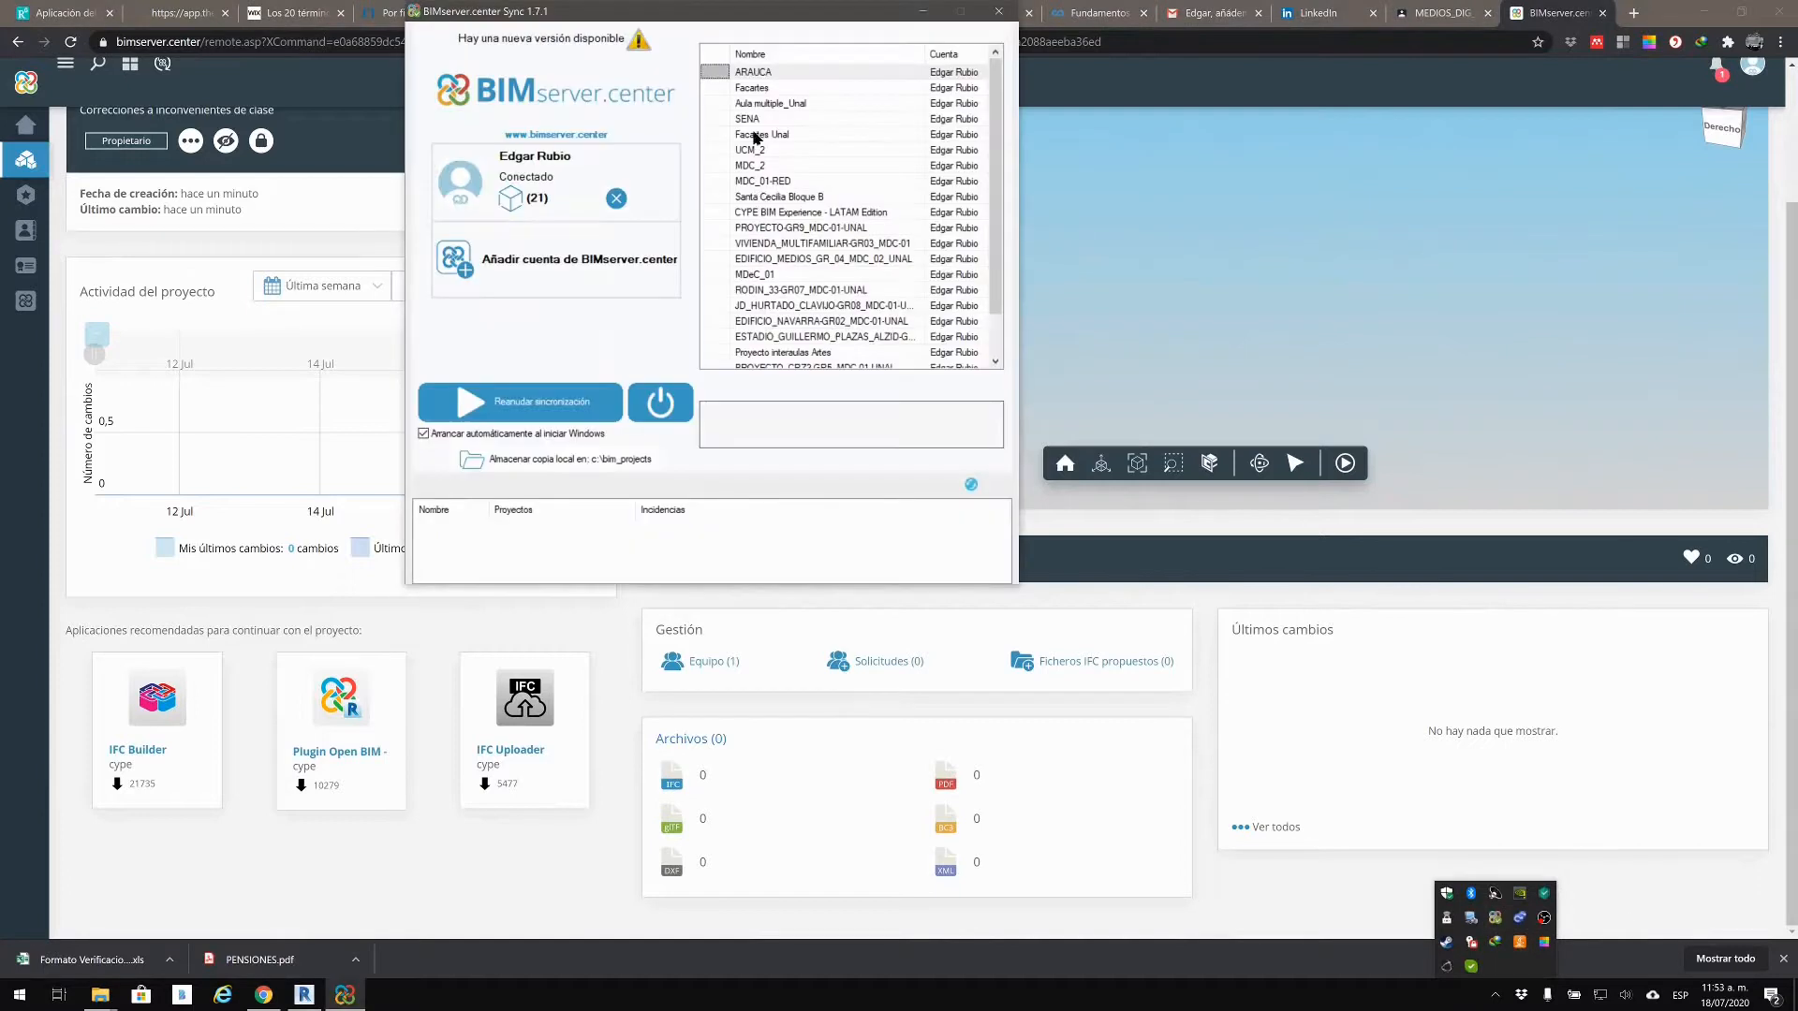
scroll(722, 269, "down", 1)
left_click(724, 352)
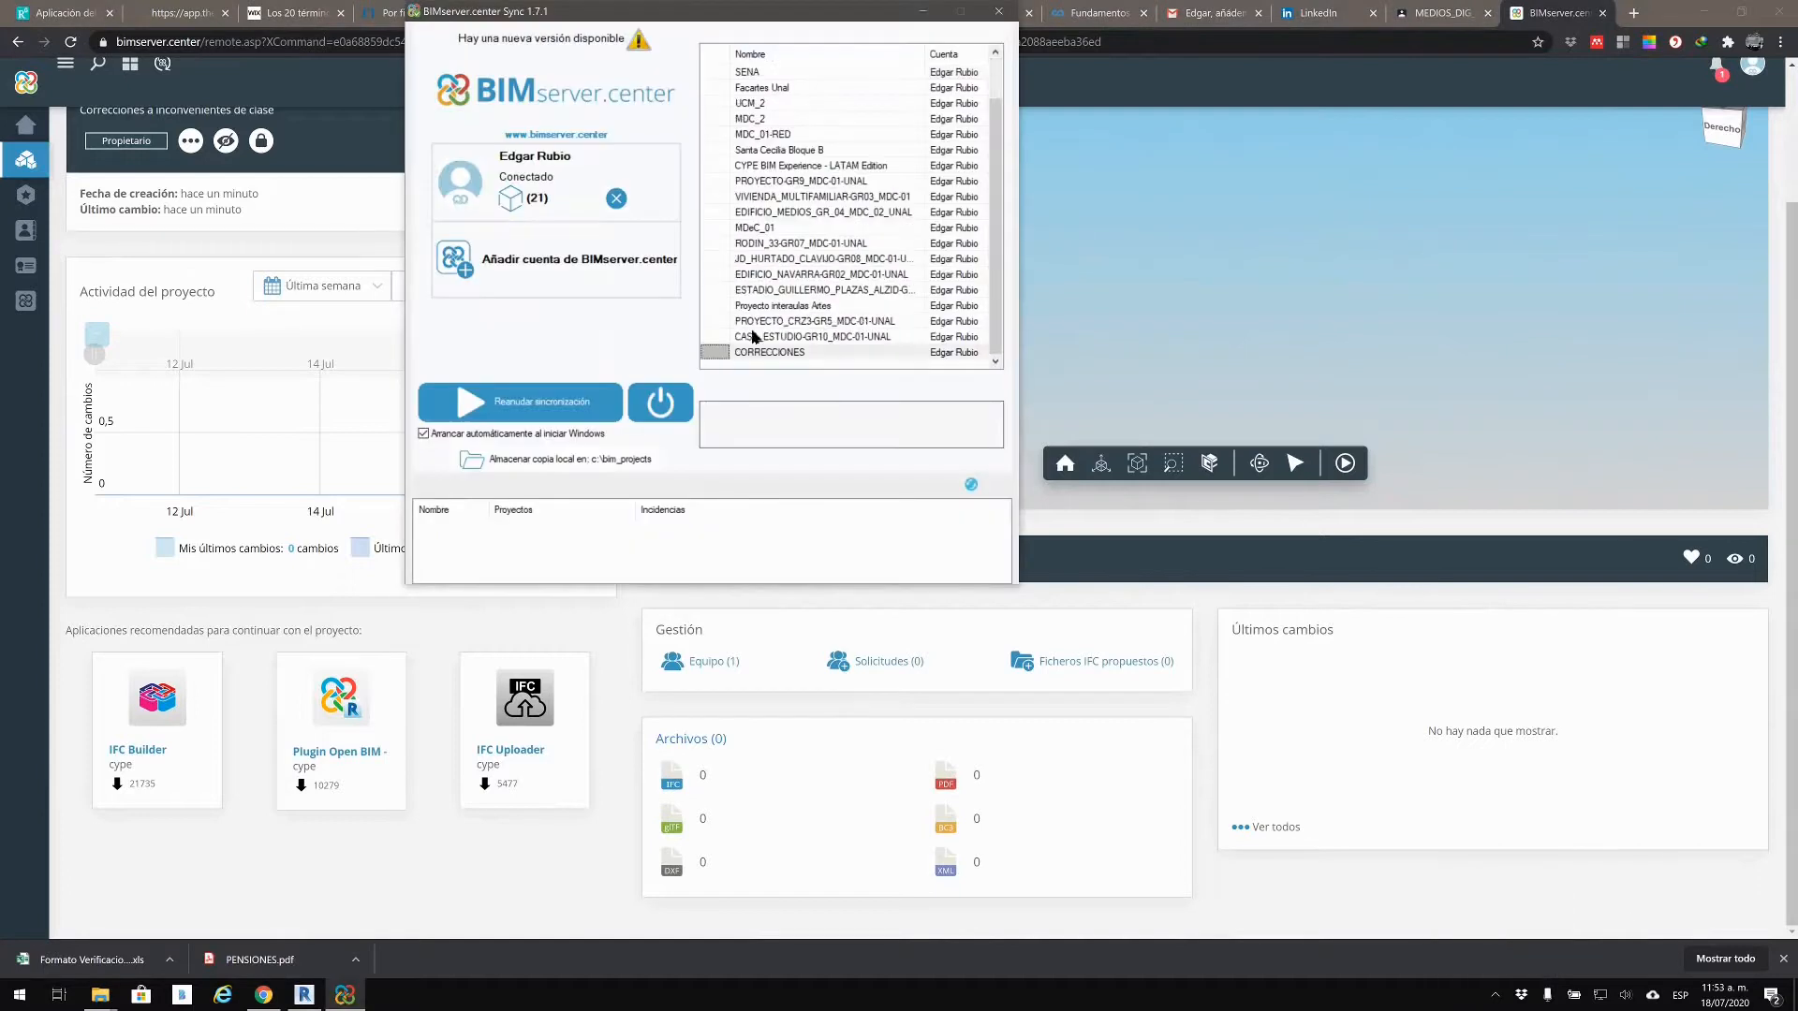
left_click(570, 409)
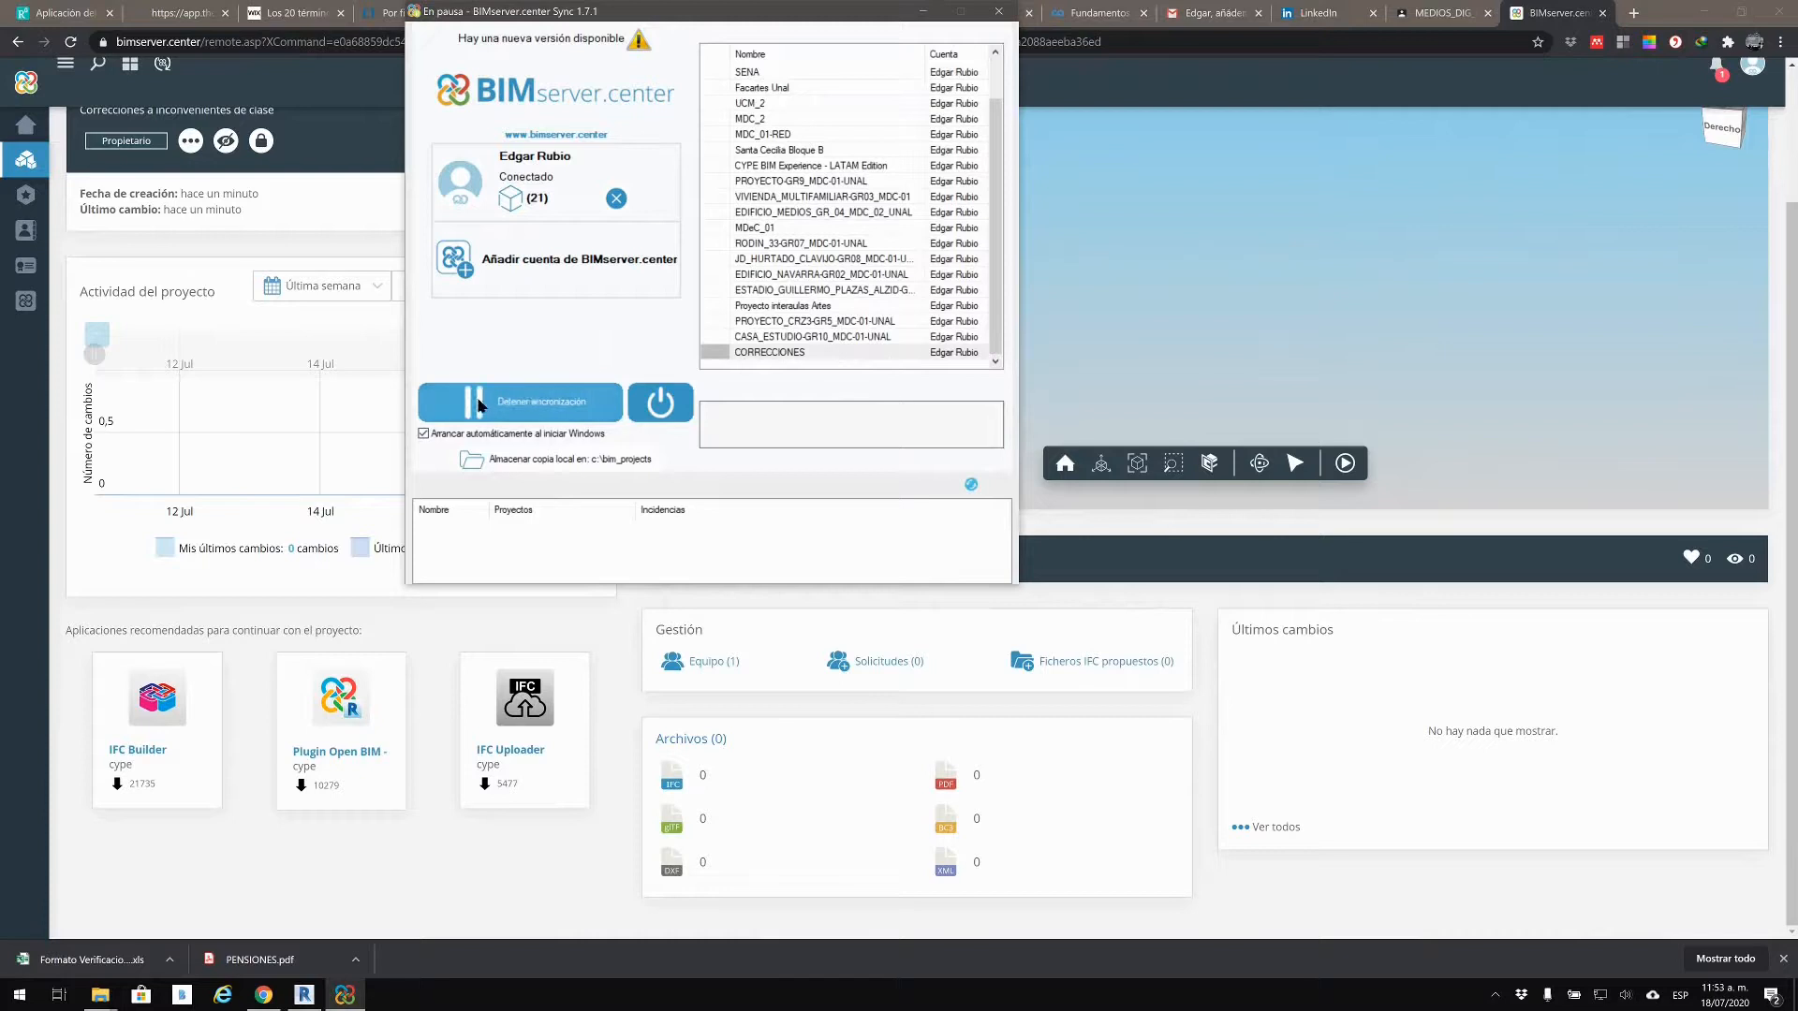
left_click(535, 400)
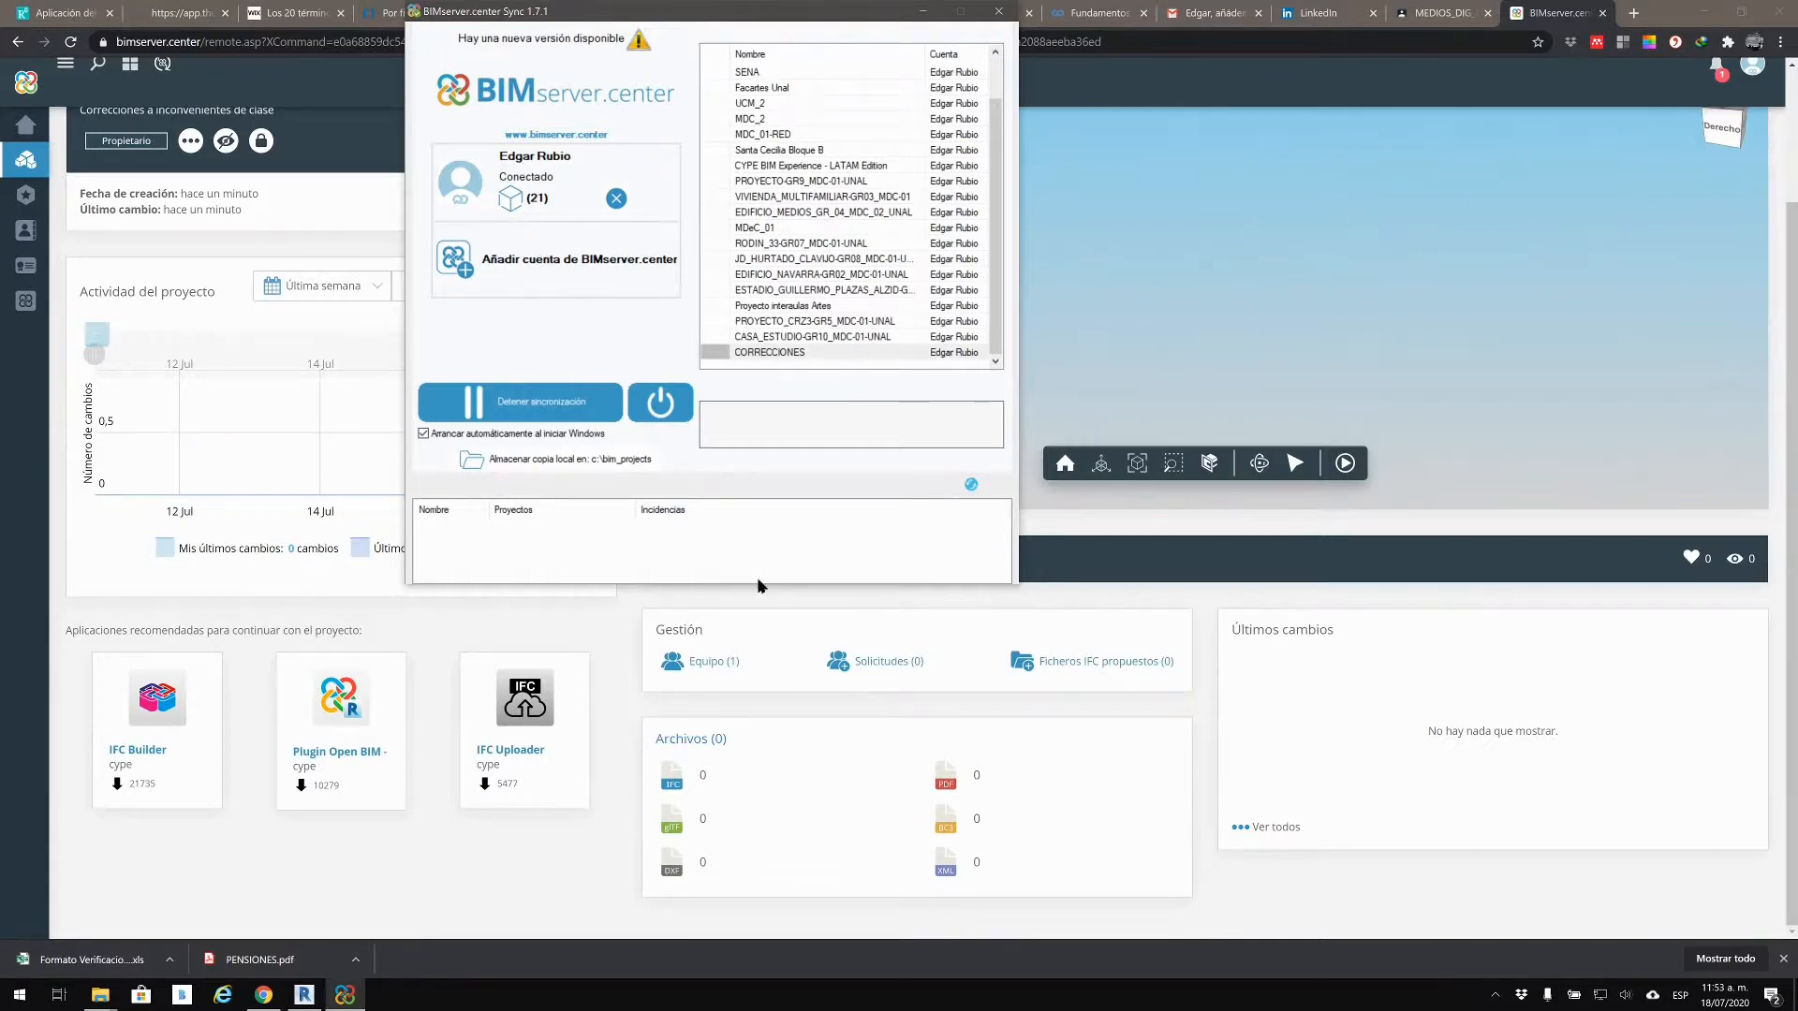
left_click_drag(787, 12, 1148, 102)
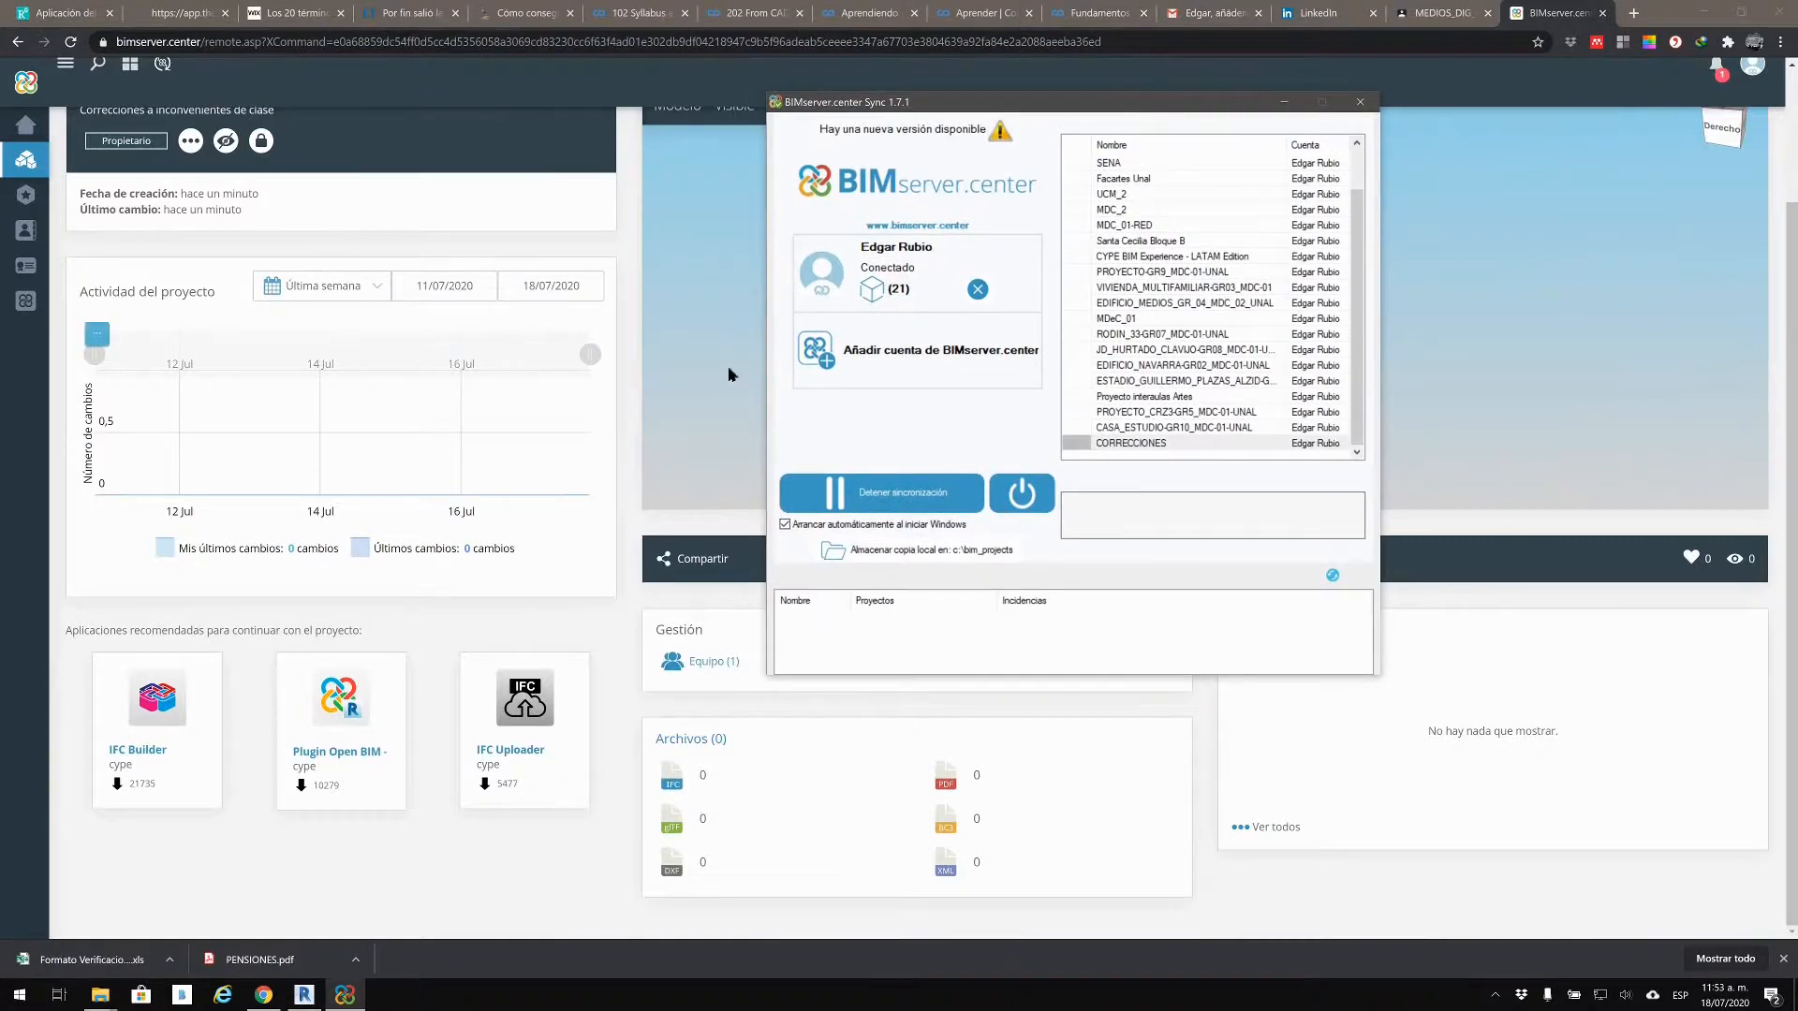
left_click(688, 436)
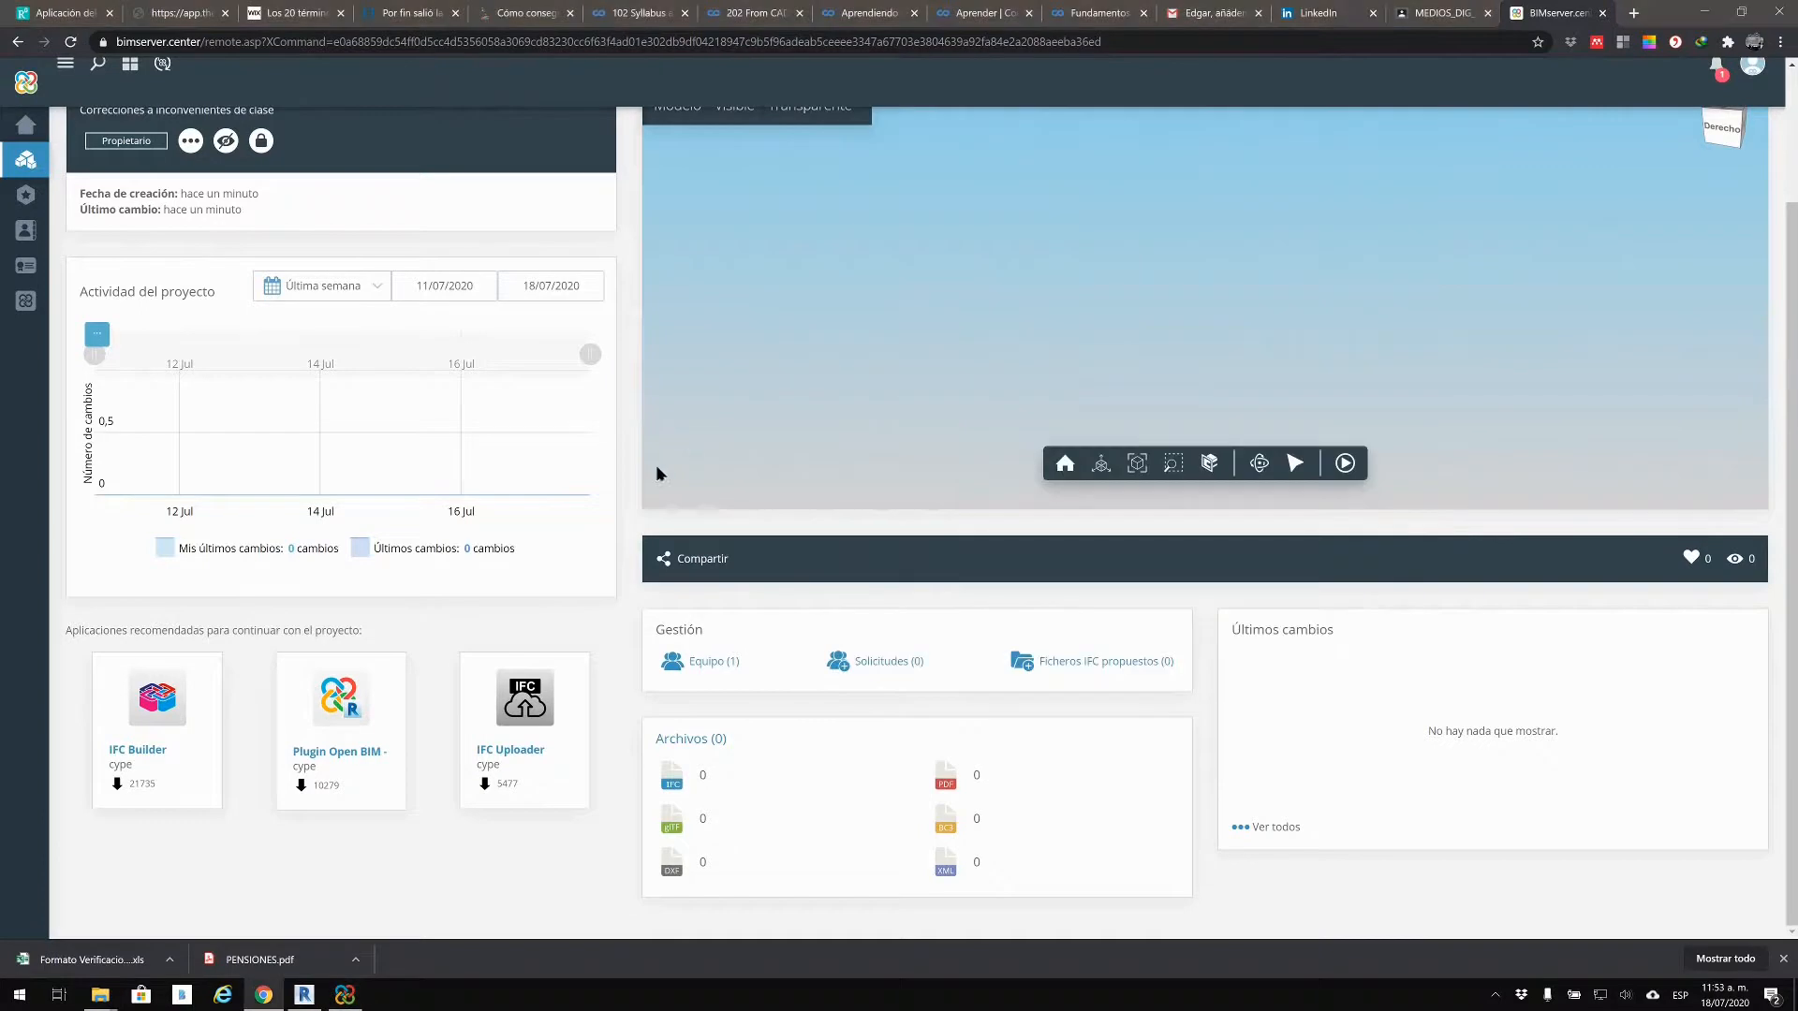
Step: Open PR_EST.ifc from the proy_167260_CORRECCIONES folder in BIMcollab ZOOM
scroll(493, 455, "up", 2)
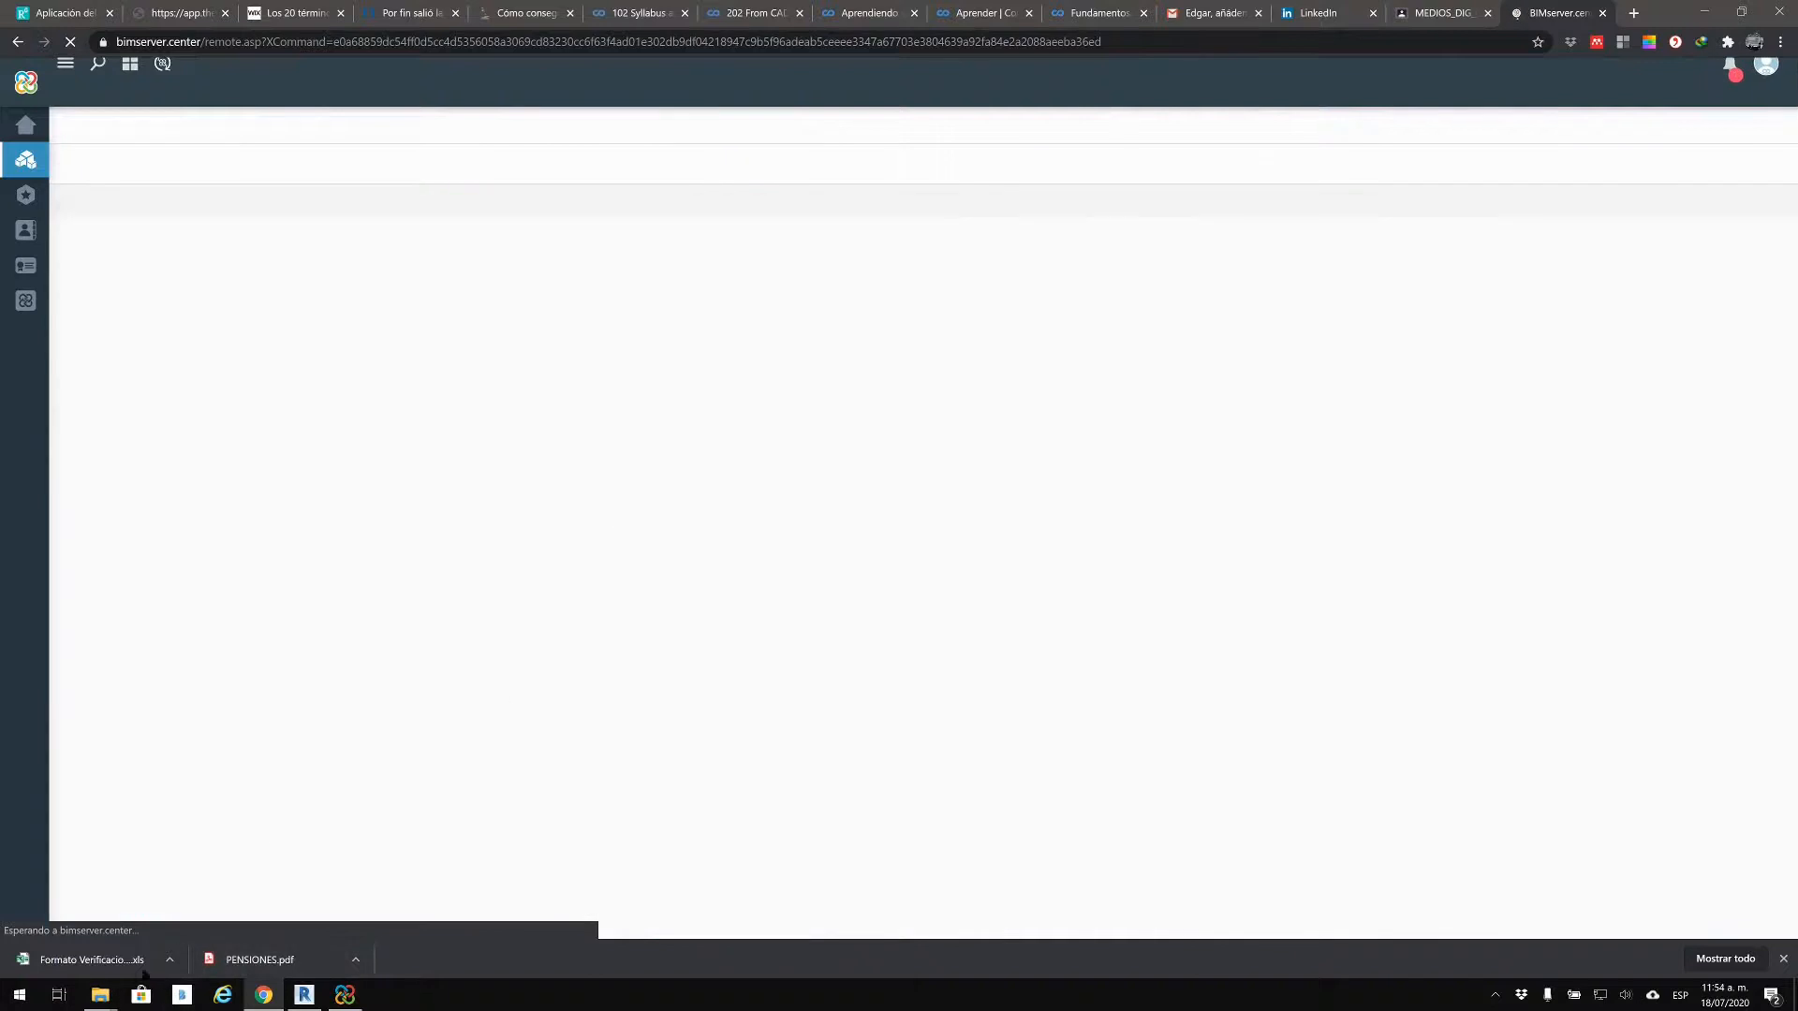
mouse_move(100, 995)
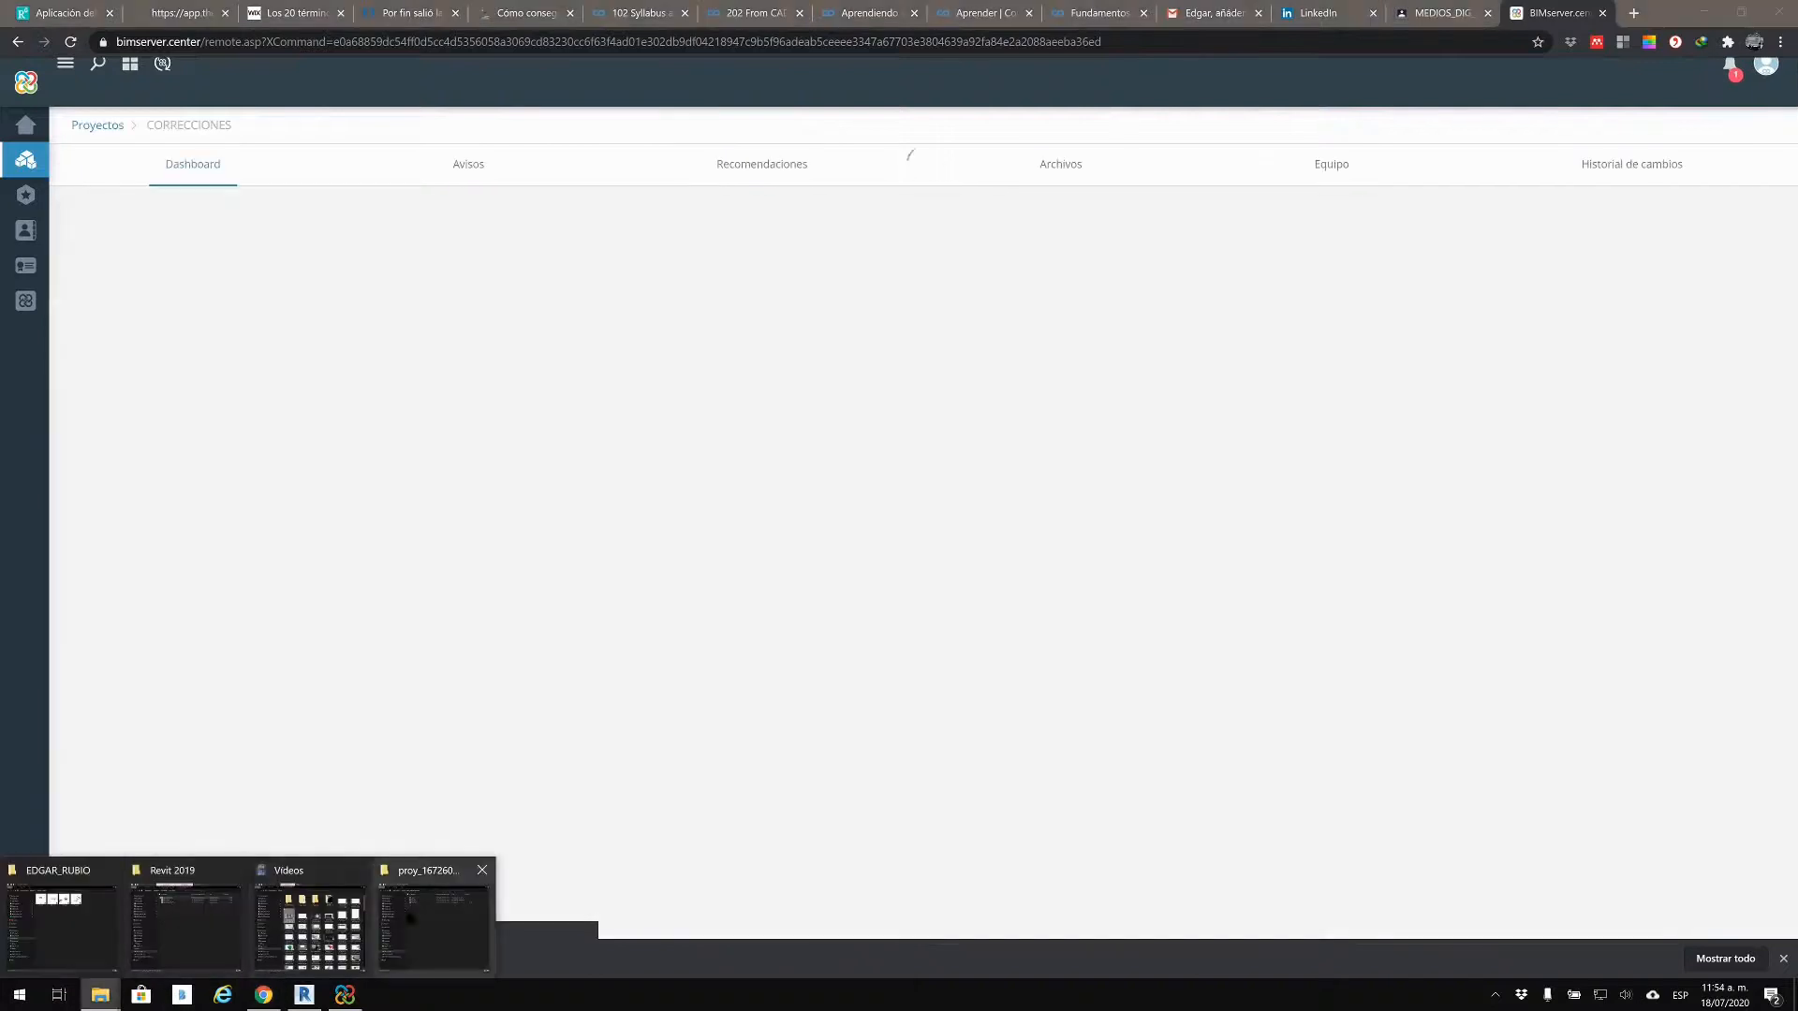
left_click(434, 922)
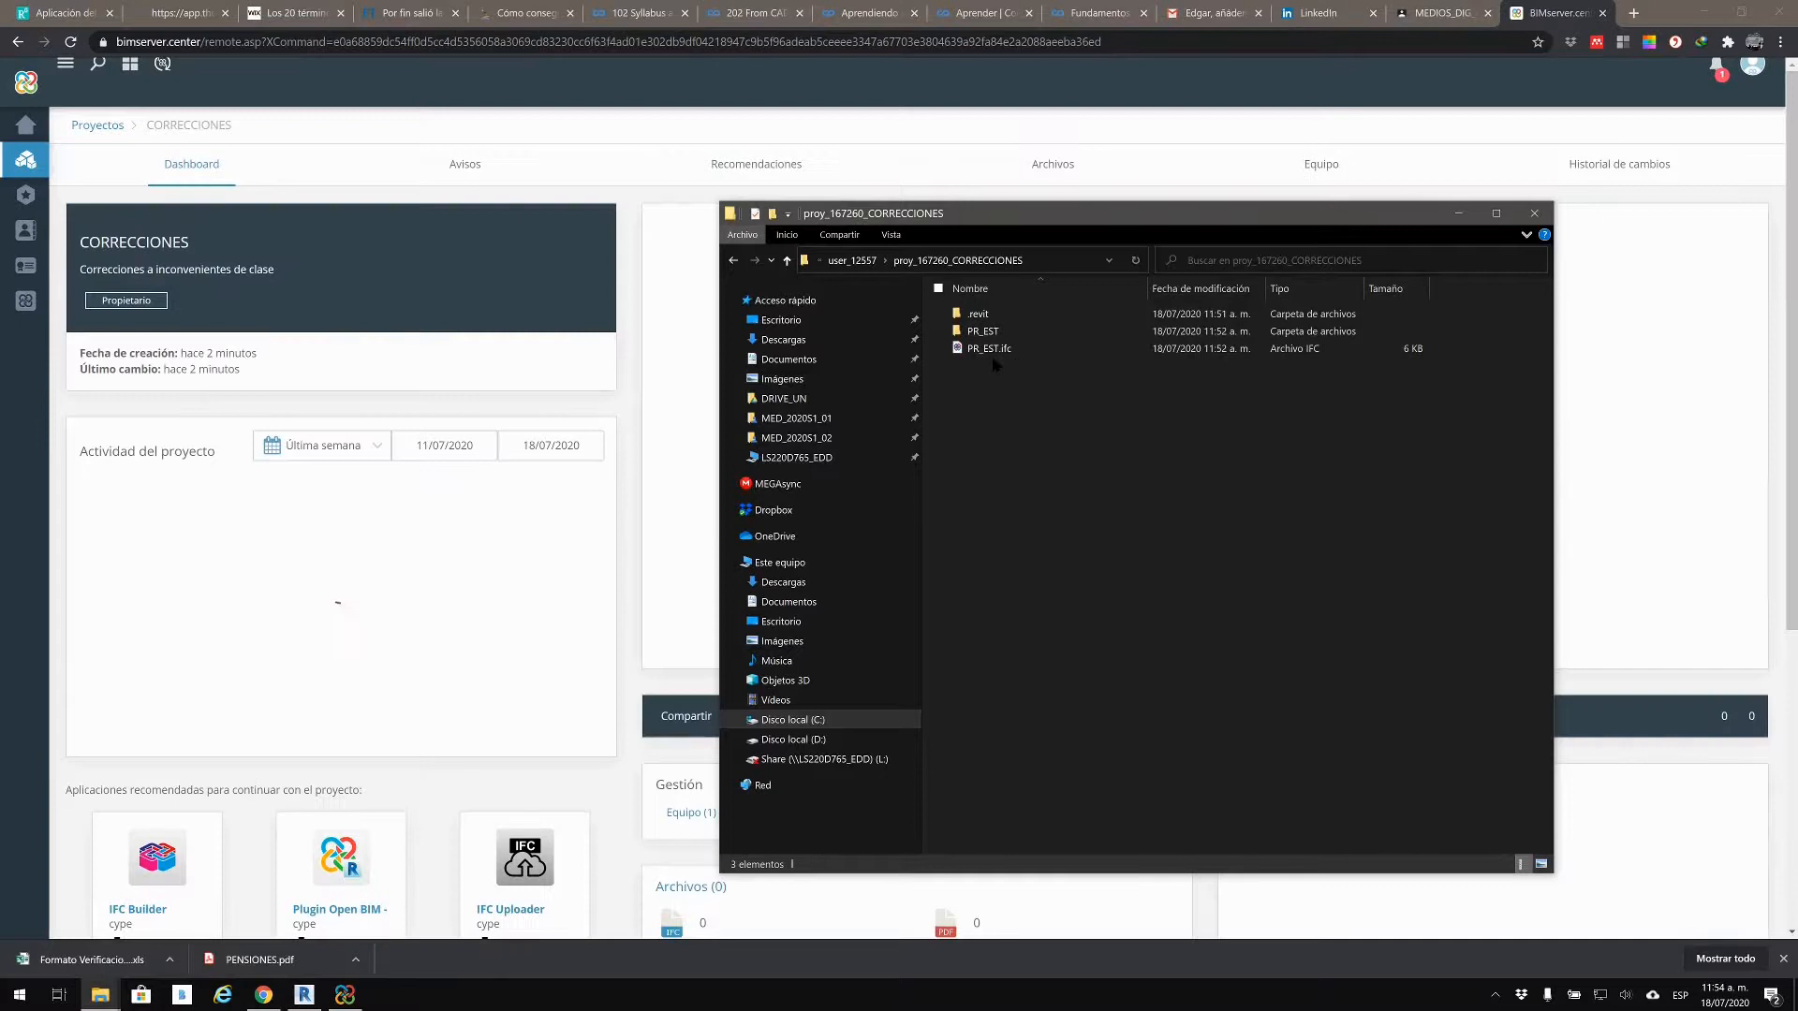
left_click(989, 349)
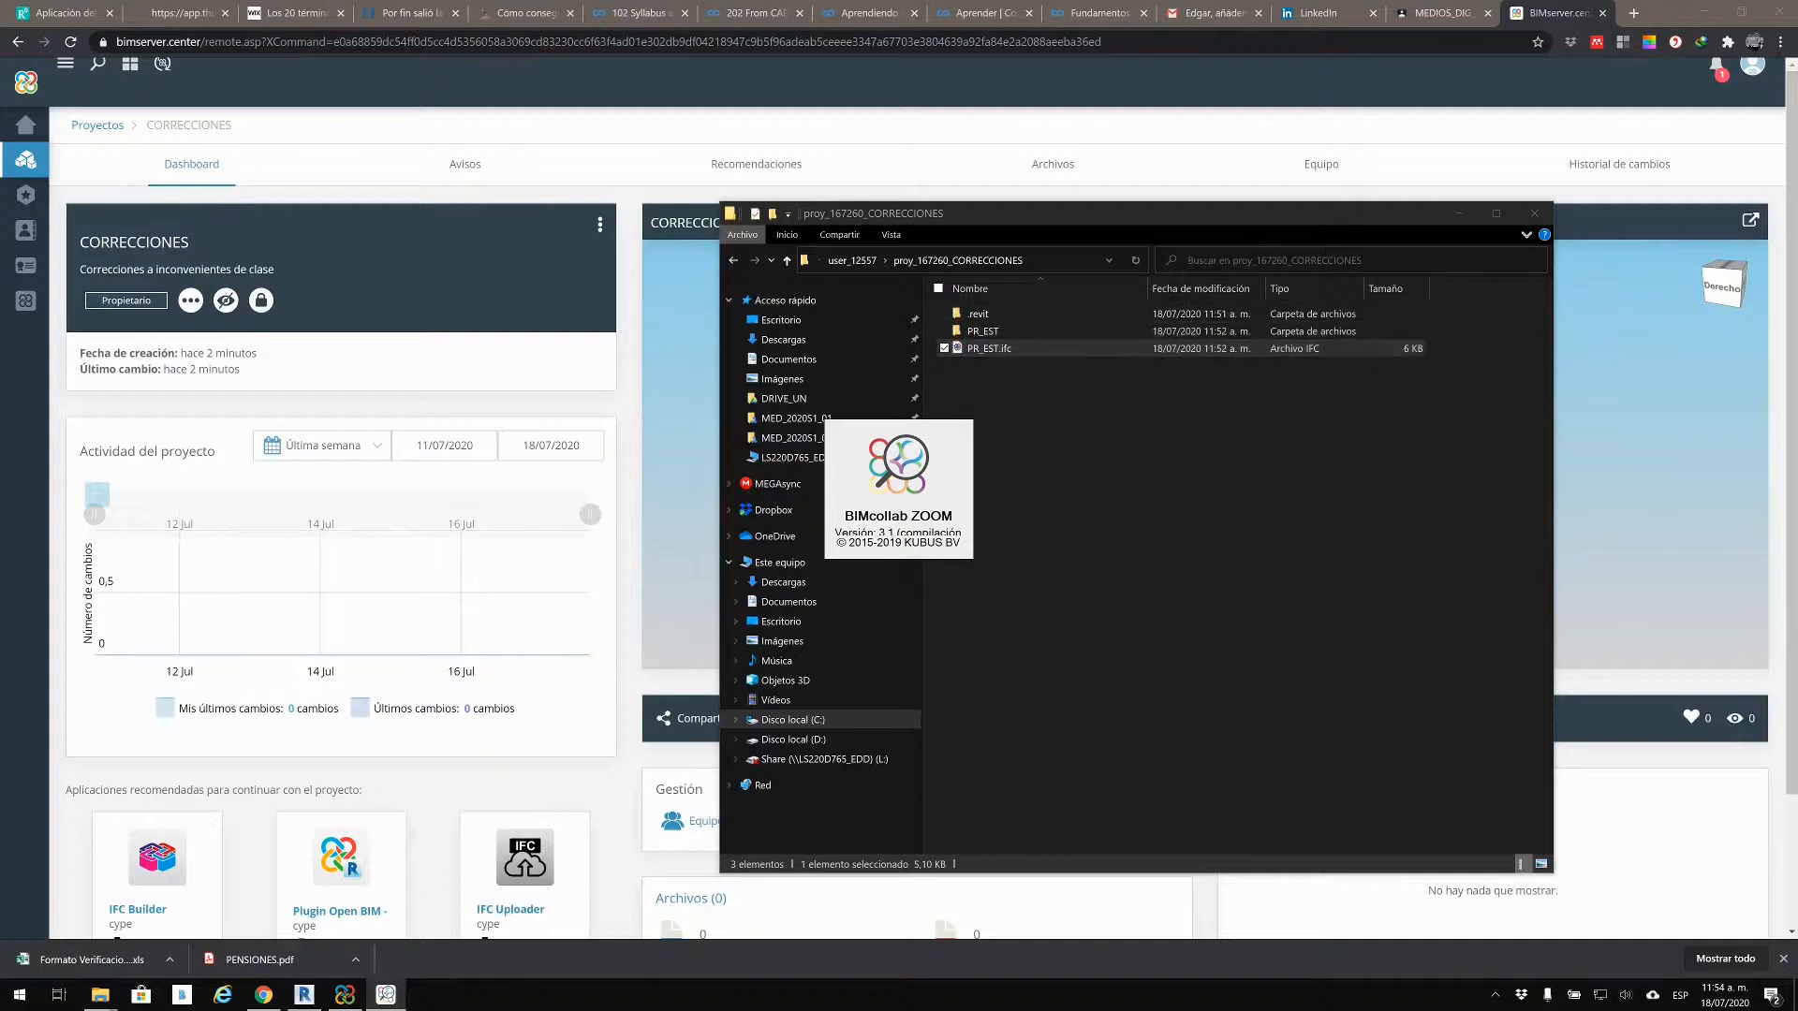
Step: Check PR_EST's file properties show IFC4 from Autodesk Revit 2019, then minimise ZOOM
left_click(344, 994)
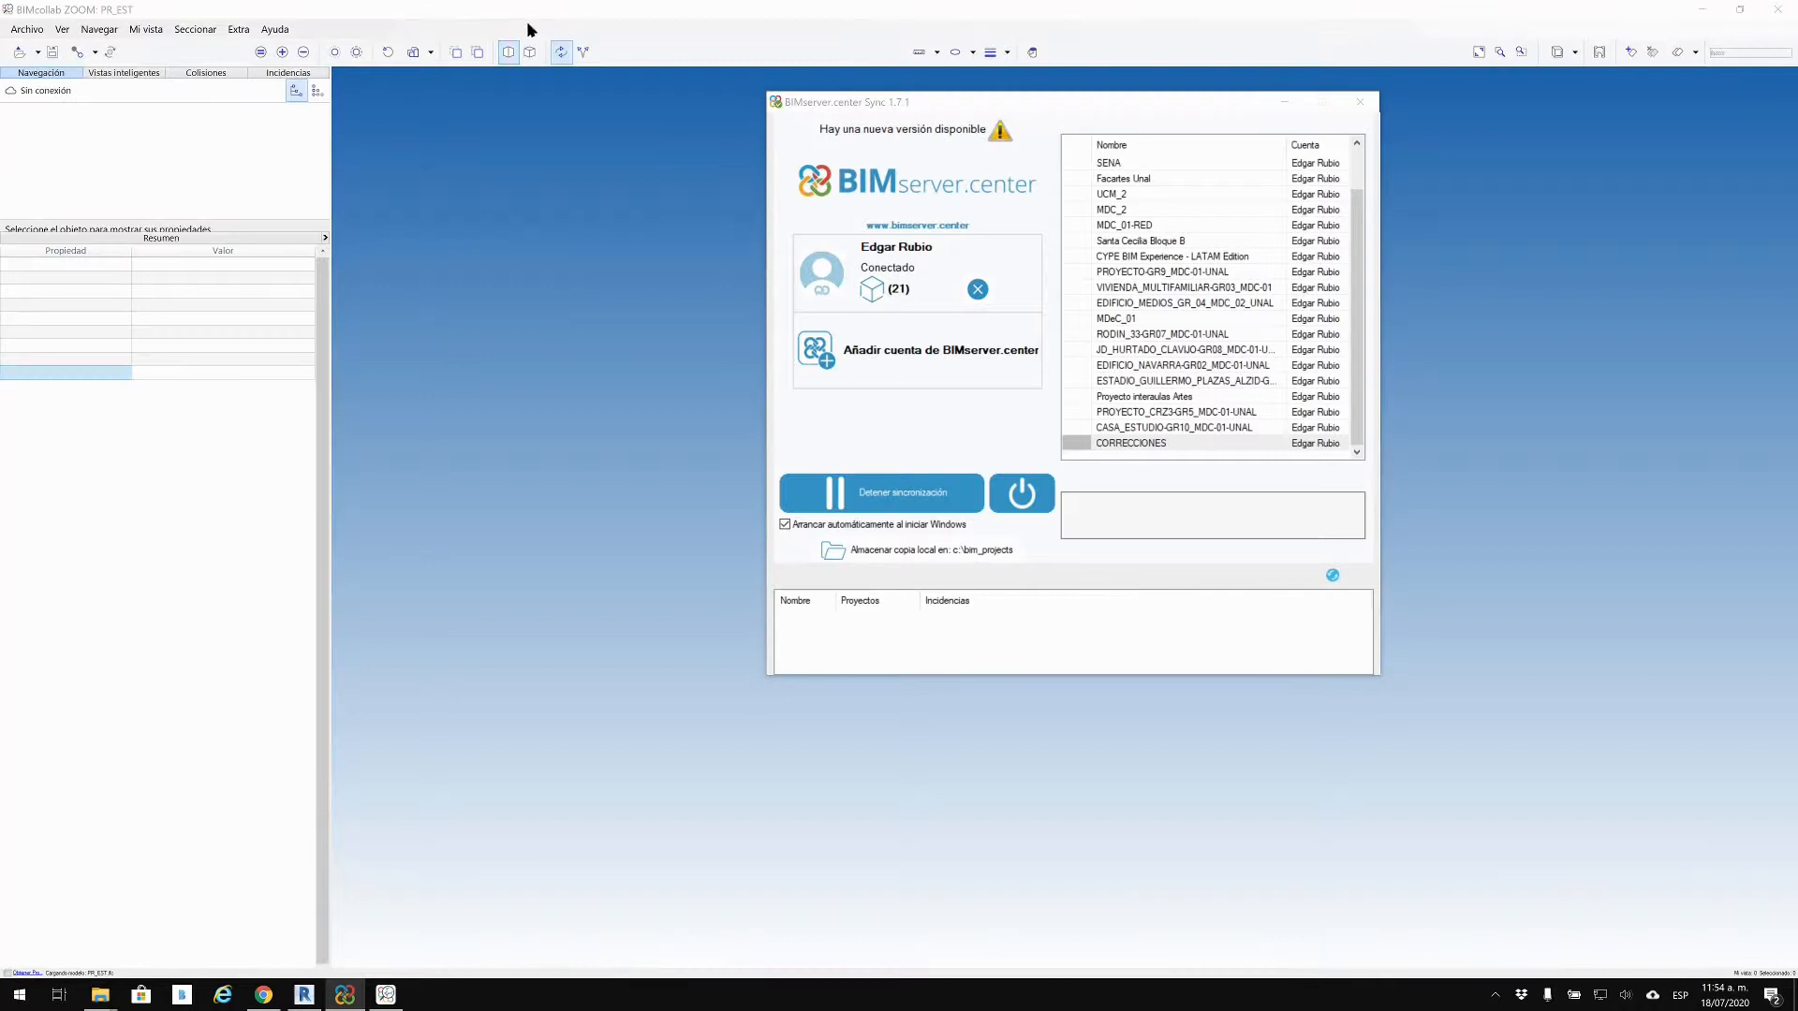
left_click(566, 487)
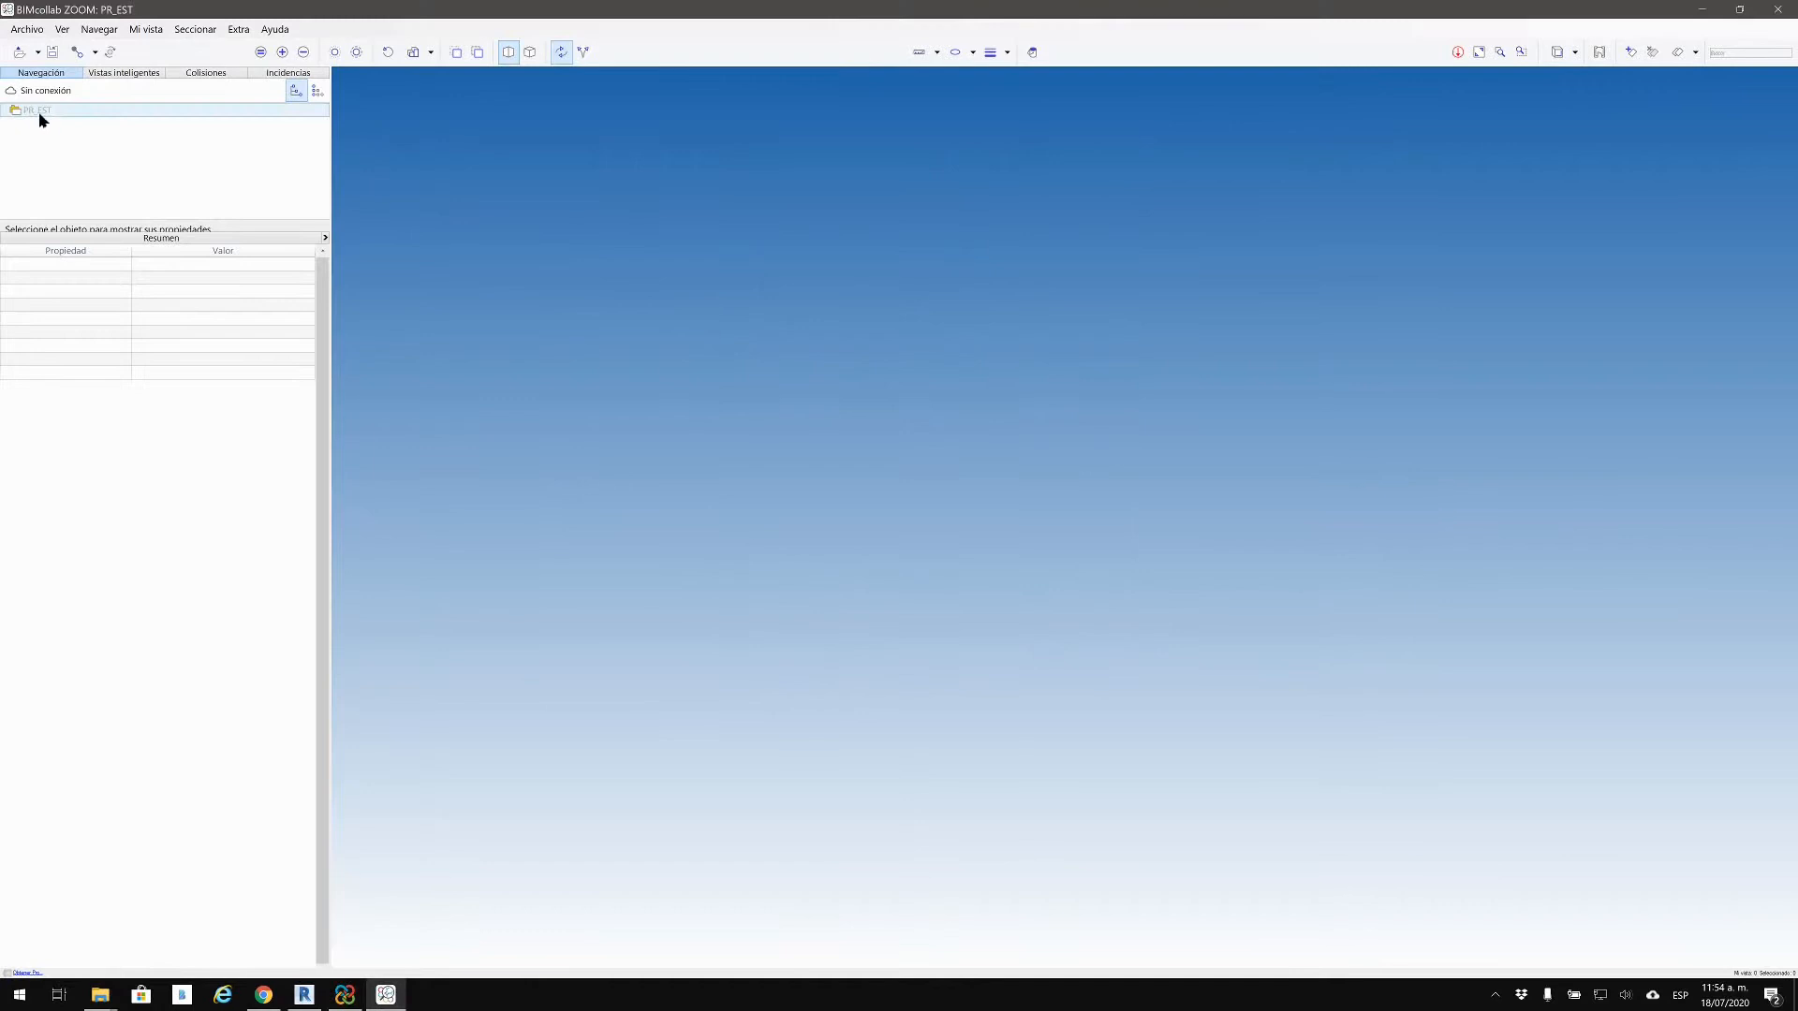
left_click(40, 114)
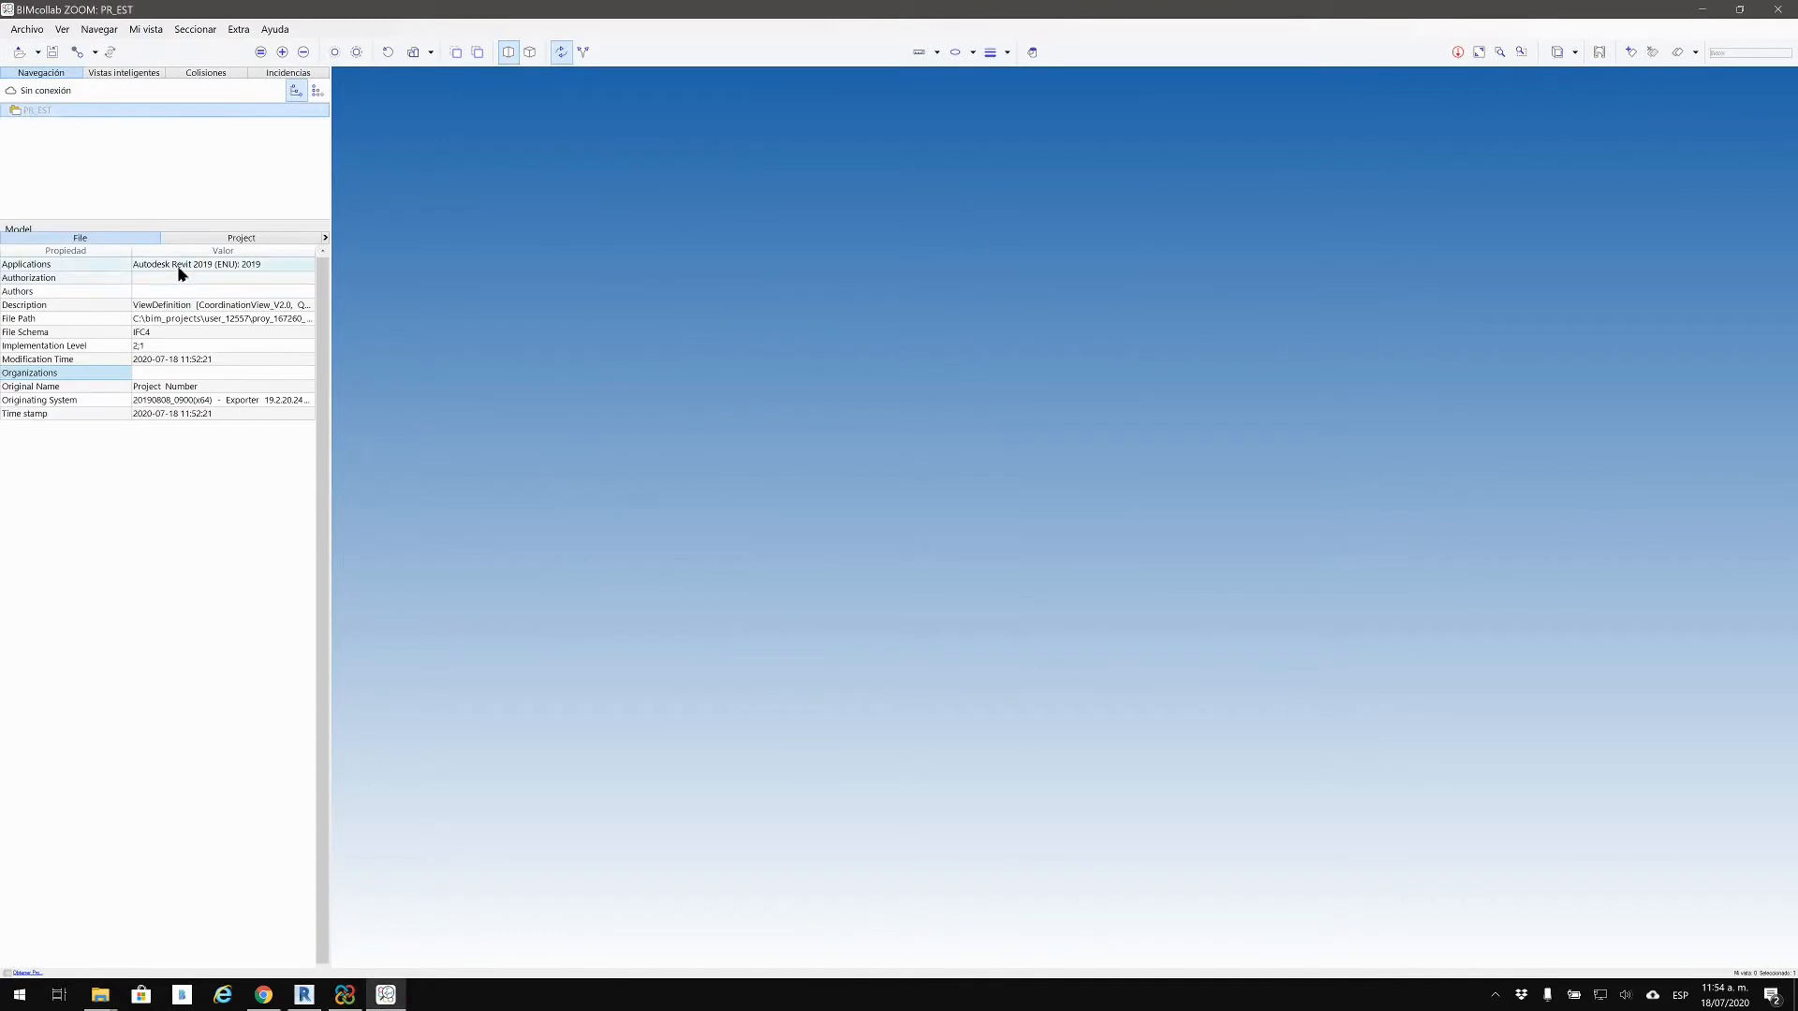
left_click(1171, 446)
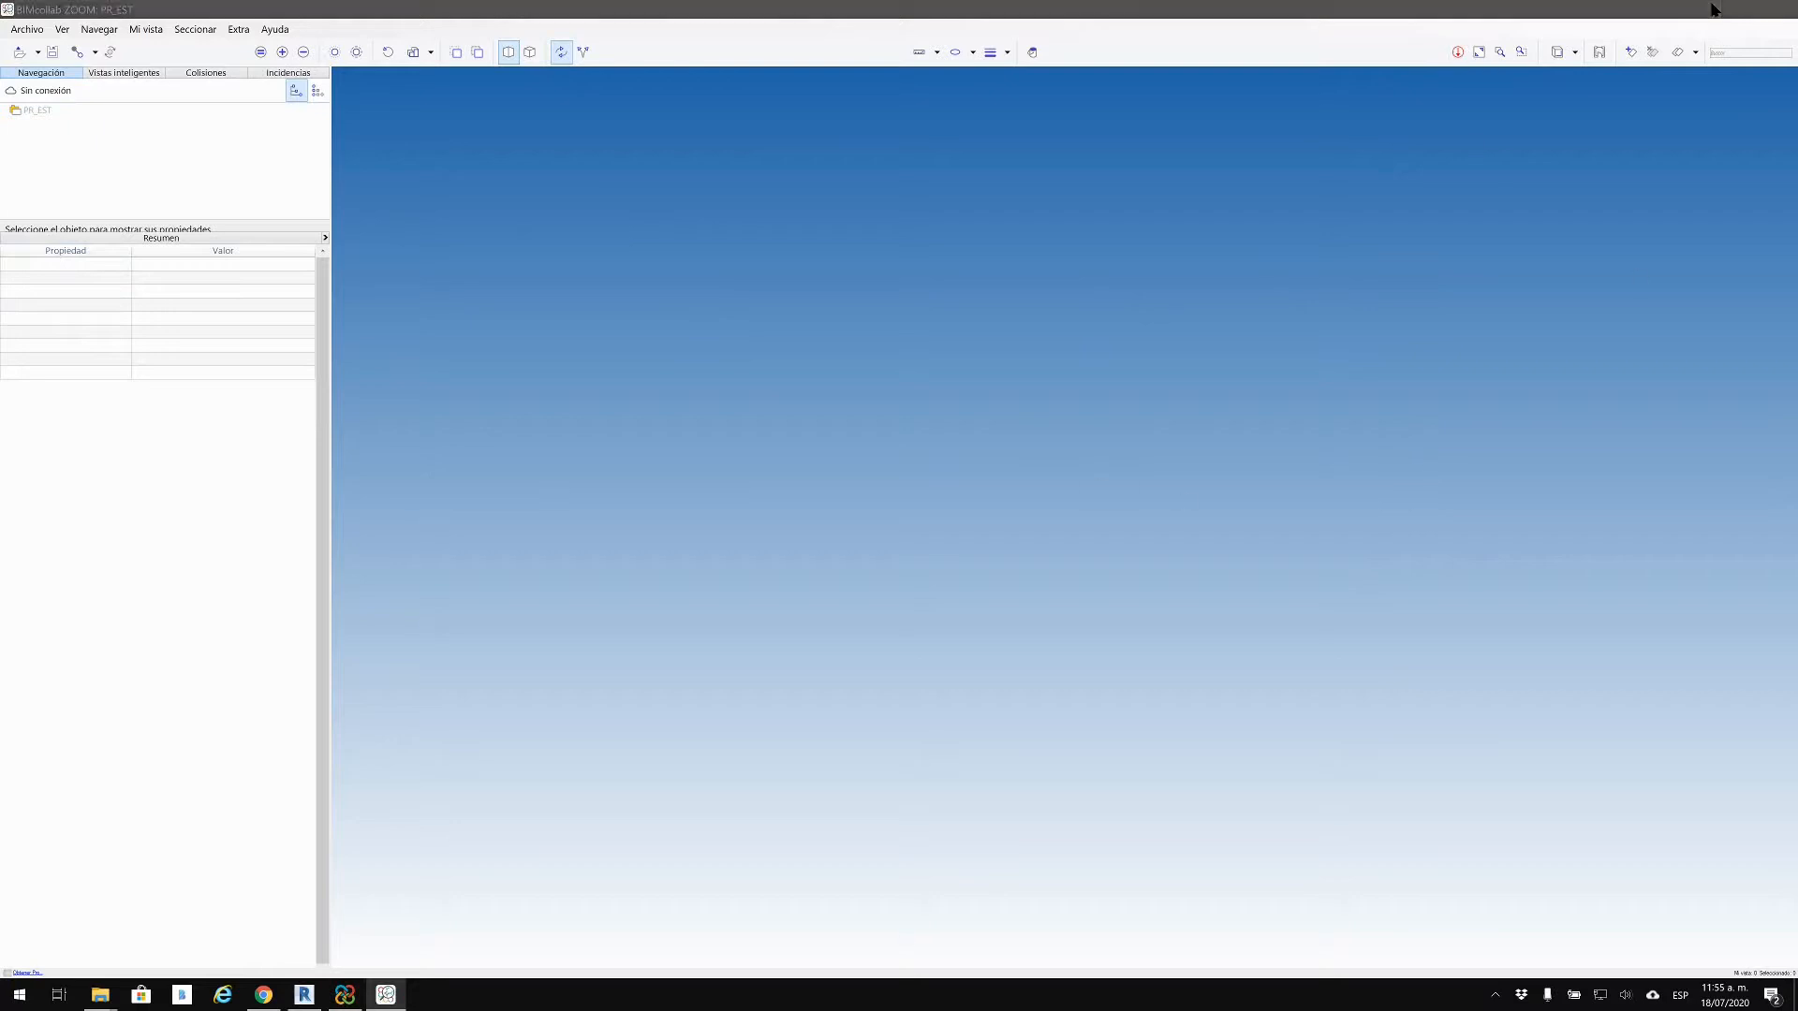
left_click(1702, 9)
Step: Close BIMcollab ZOOM and bring the CORRECCIONES dashboard forward in Chrome
left_click(1457, 534)
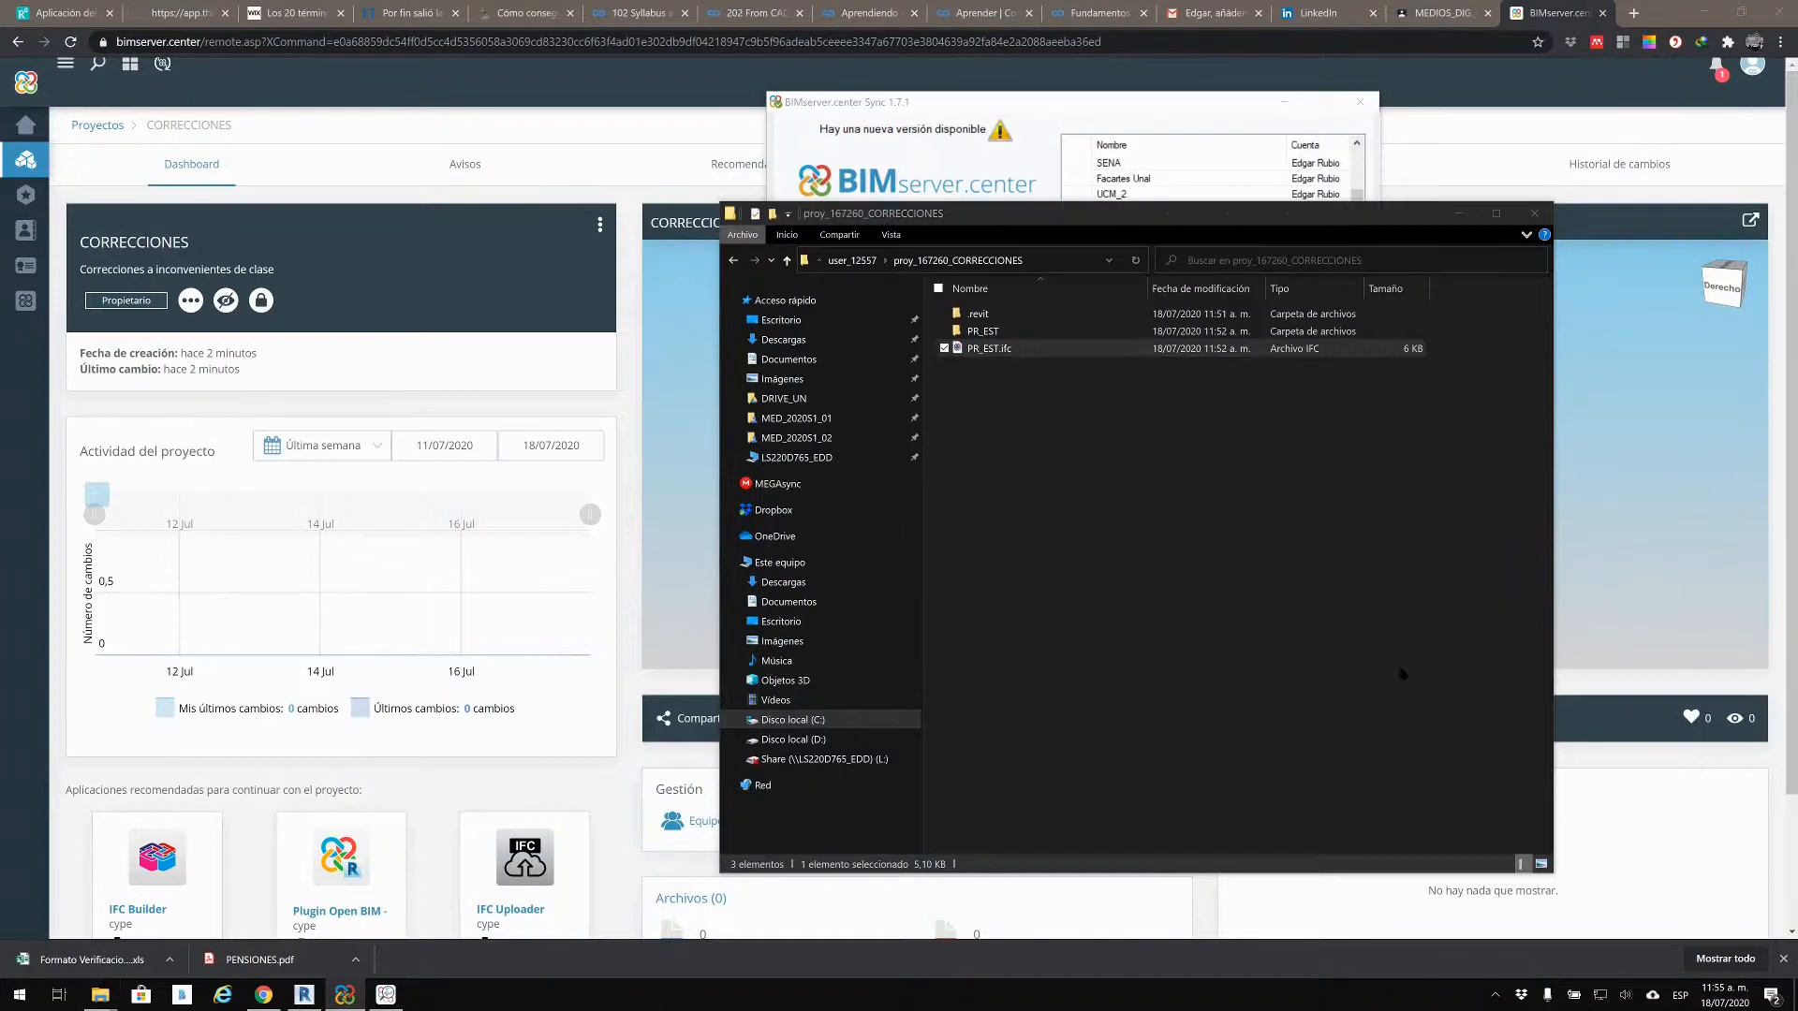
left_click(386, 994)
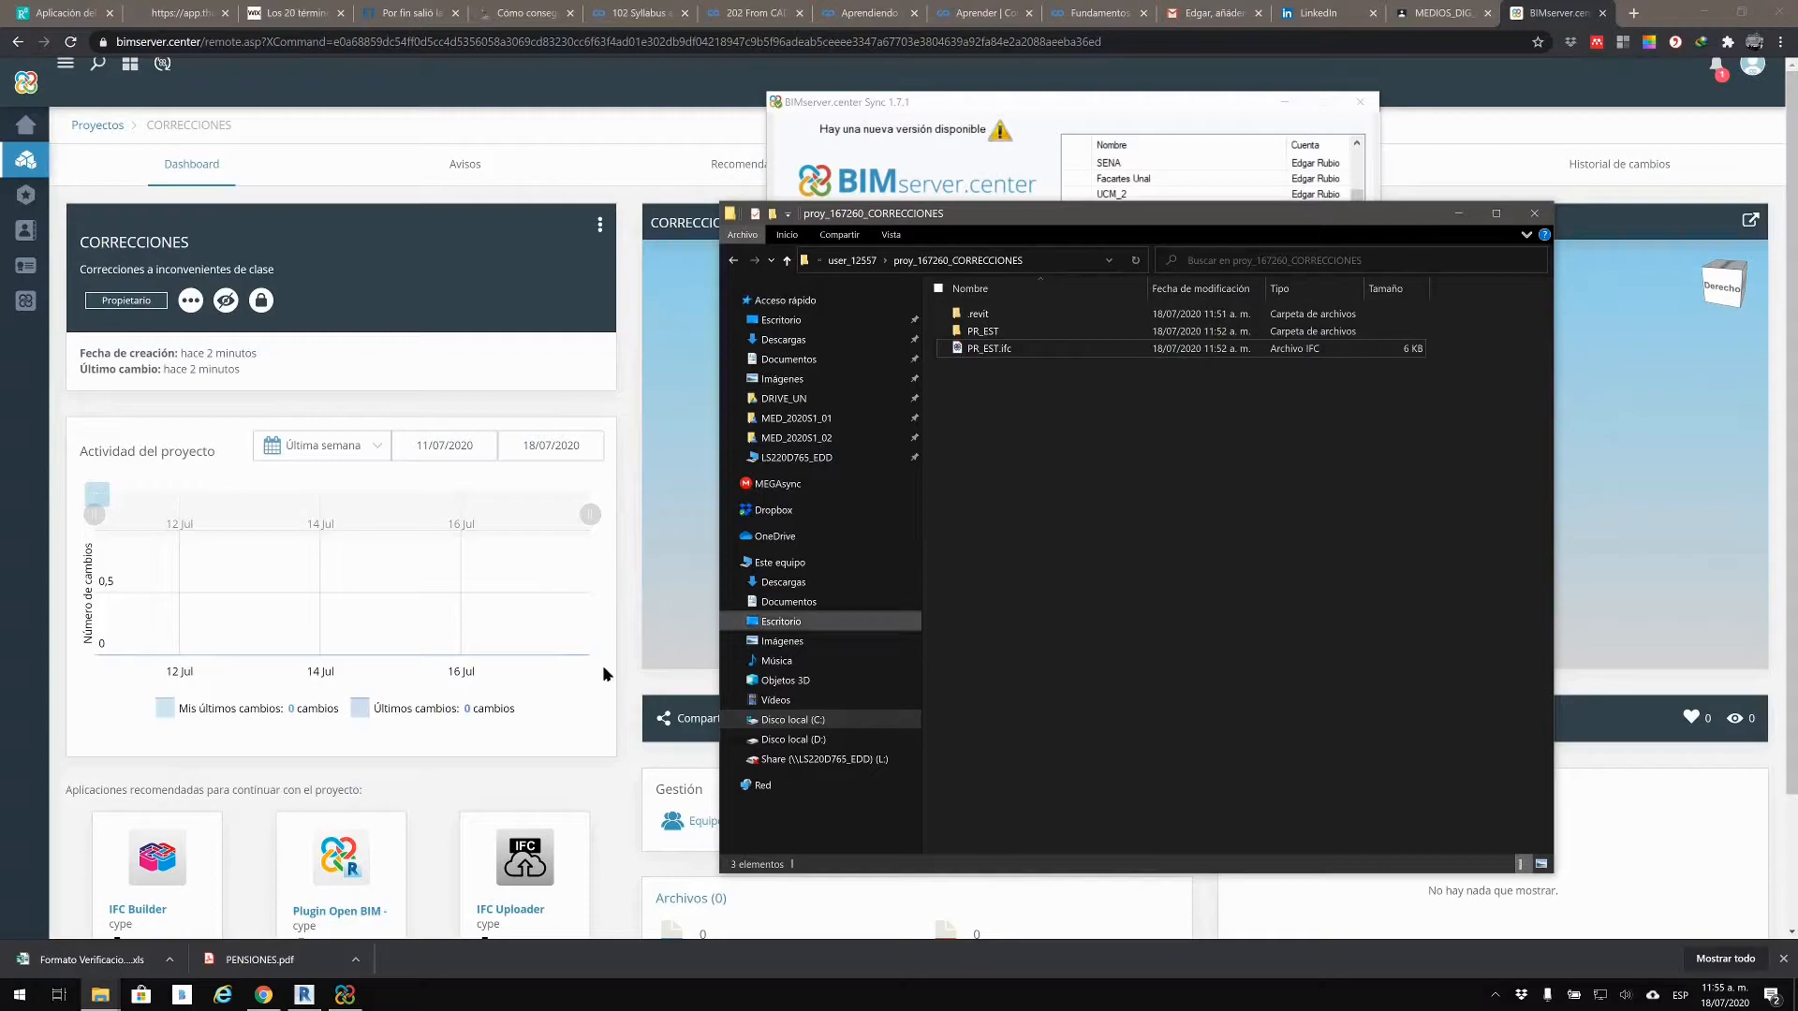
left_click(1120, 172)
left_click(1469, 105)
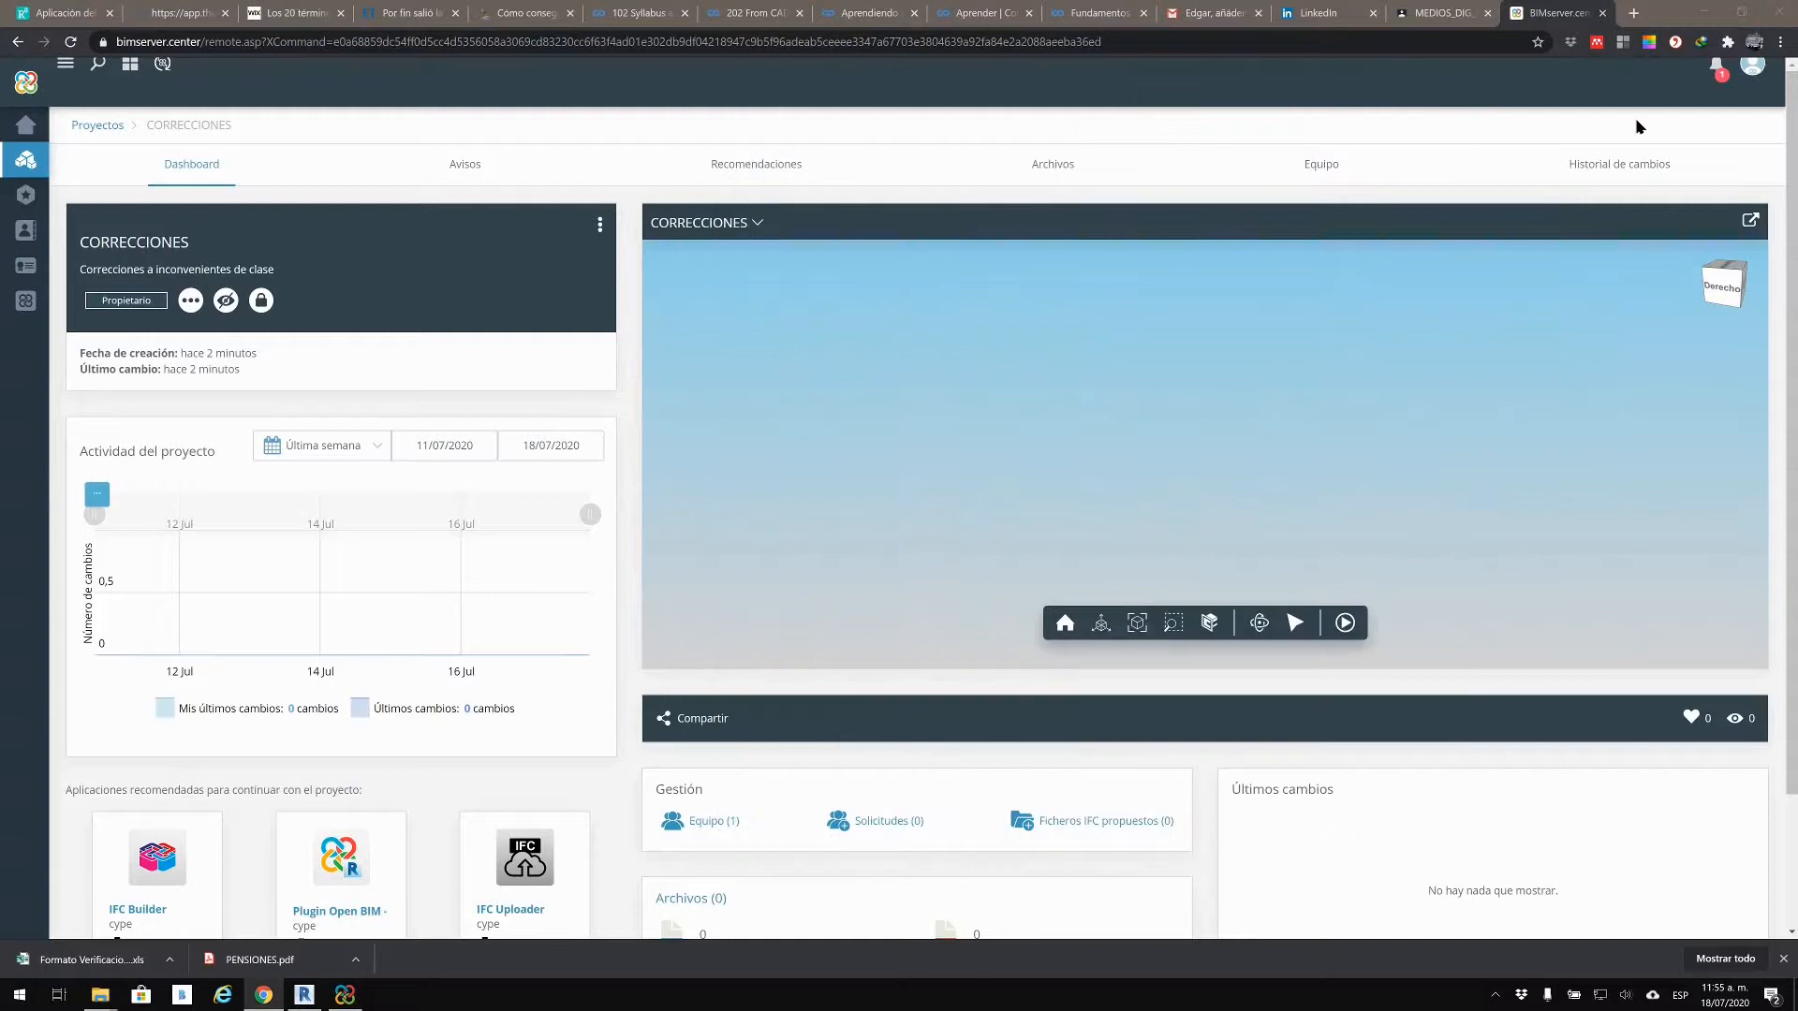
Step: Return to the EST model in Revit and browse the File menu's Export options
left_click(1710, 11)
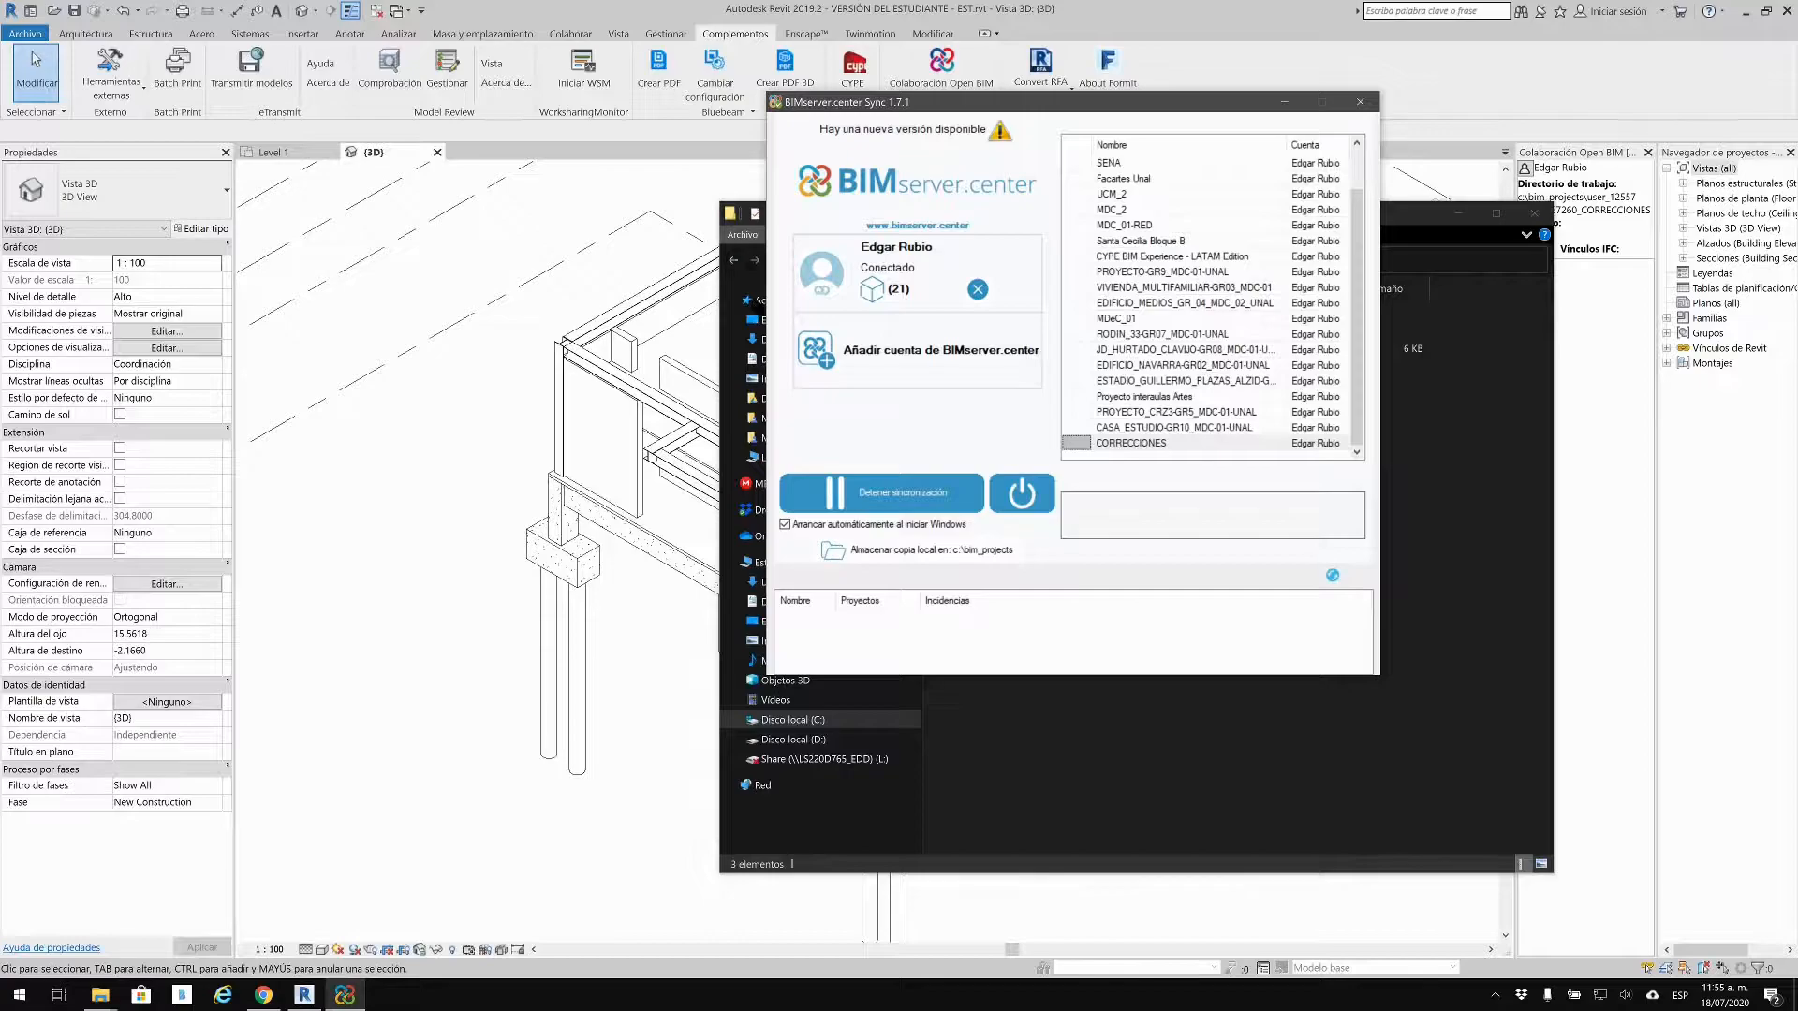
left_click(532, 273)
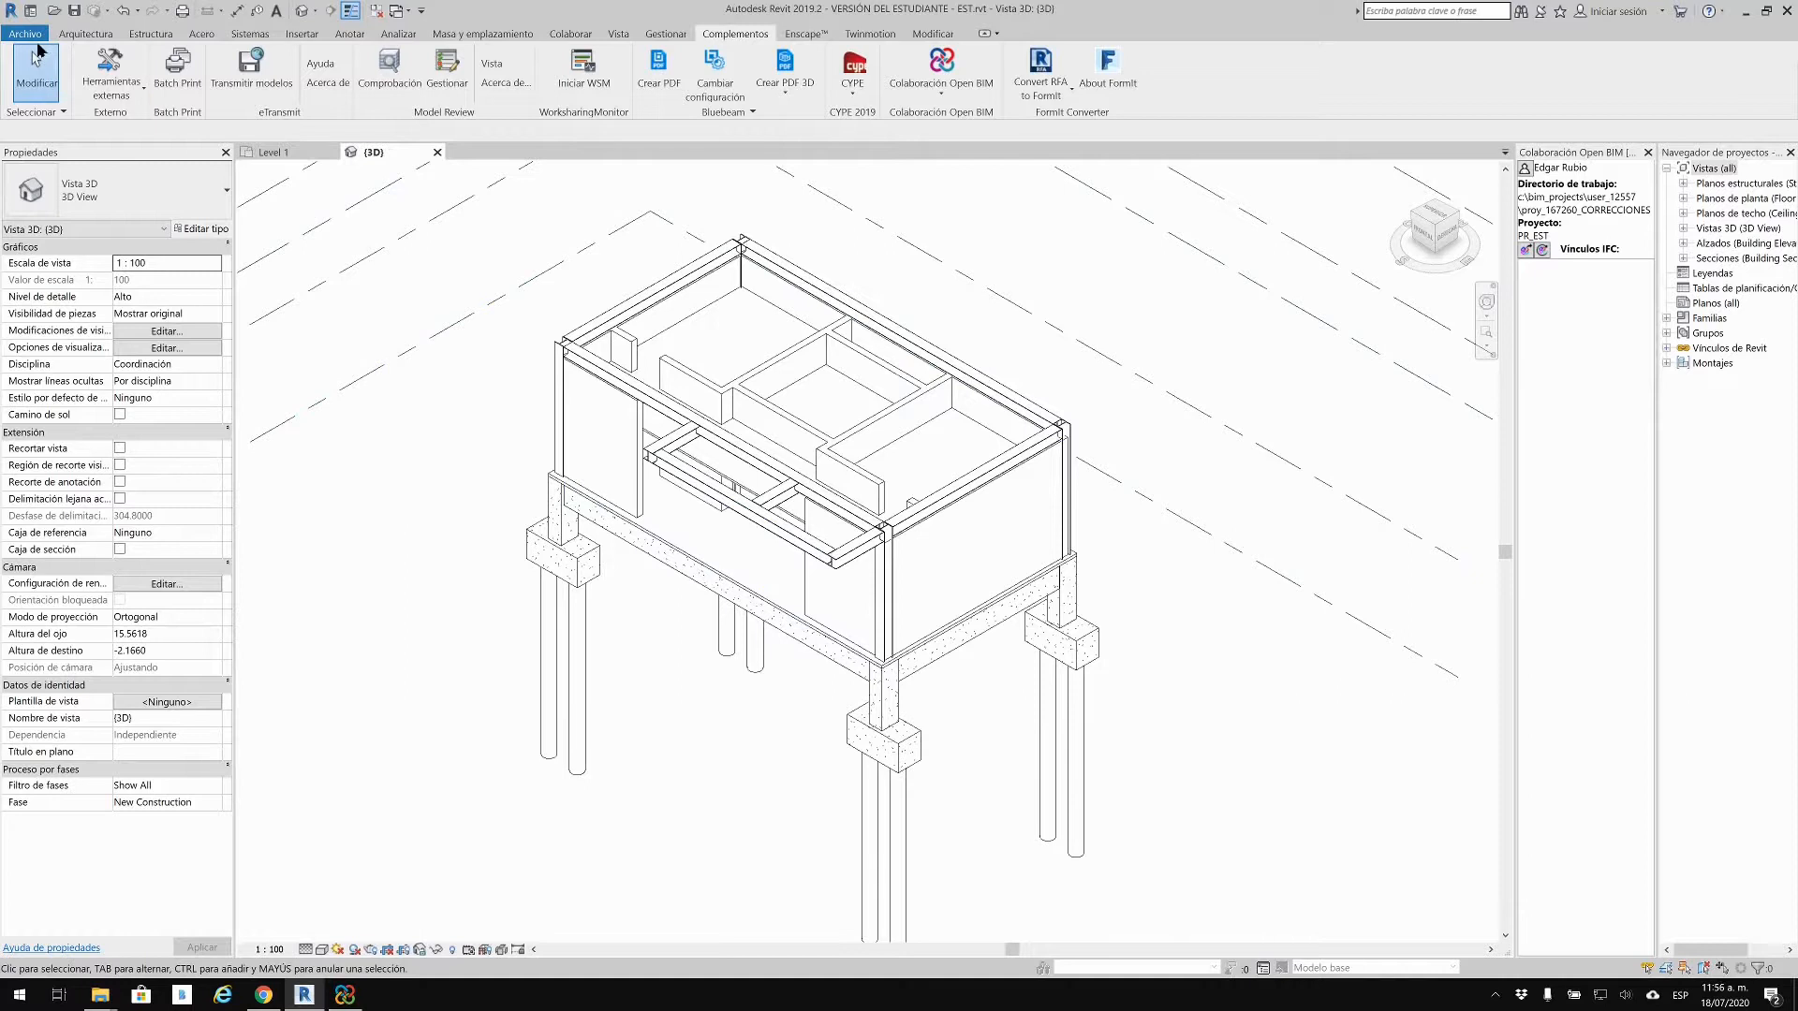
left_click(25, 34)
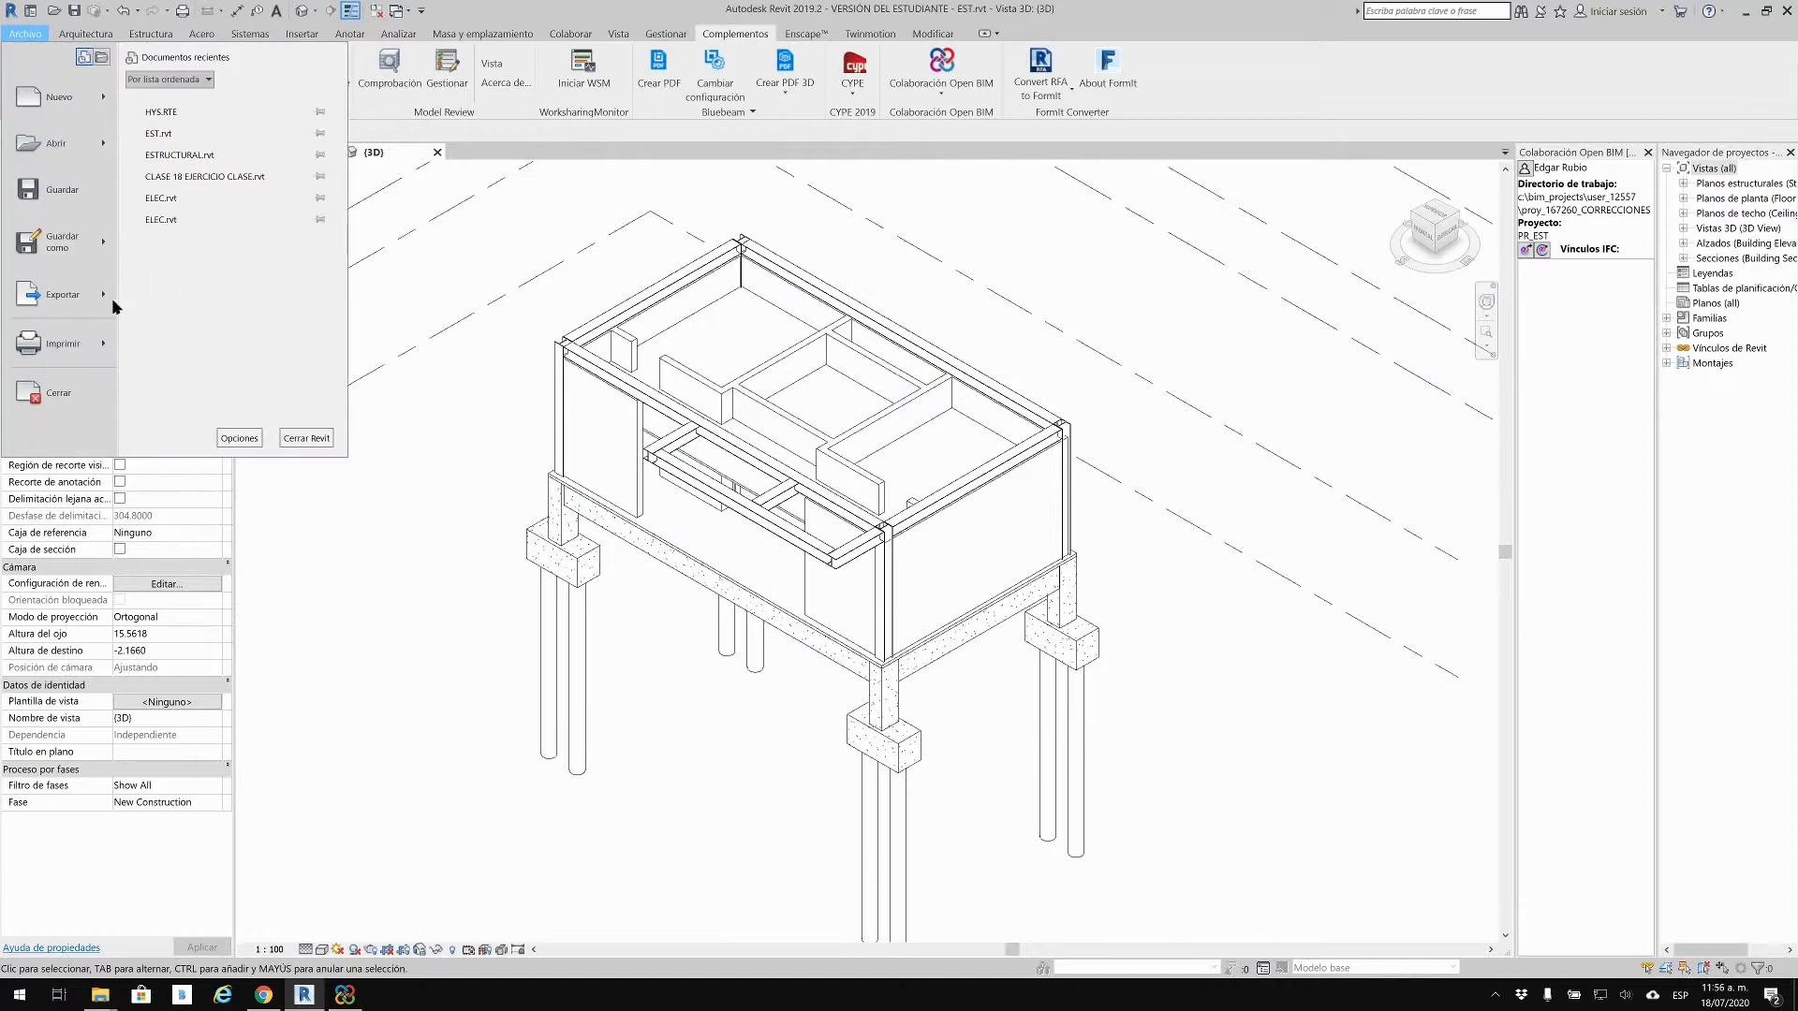
mouse_move(108, 298)
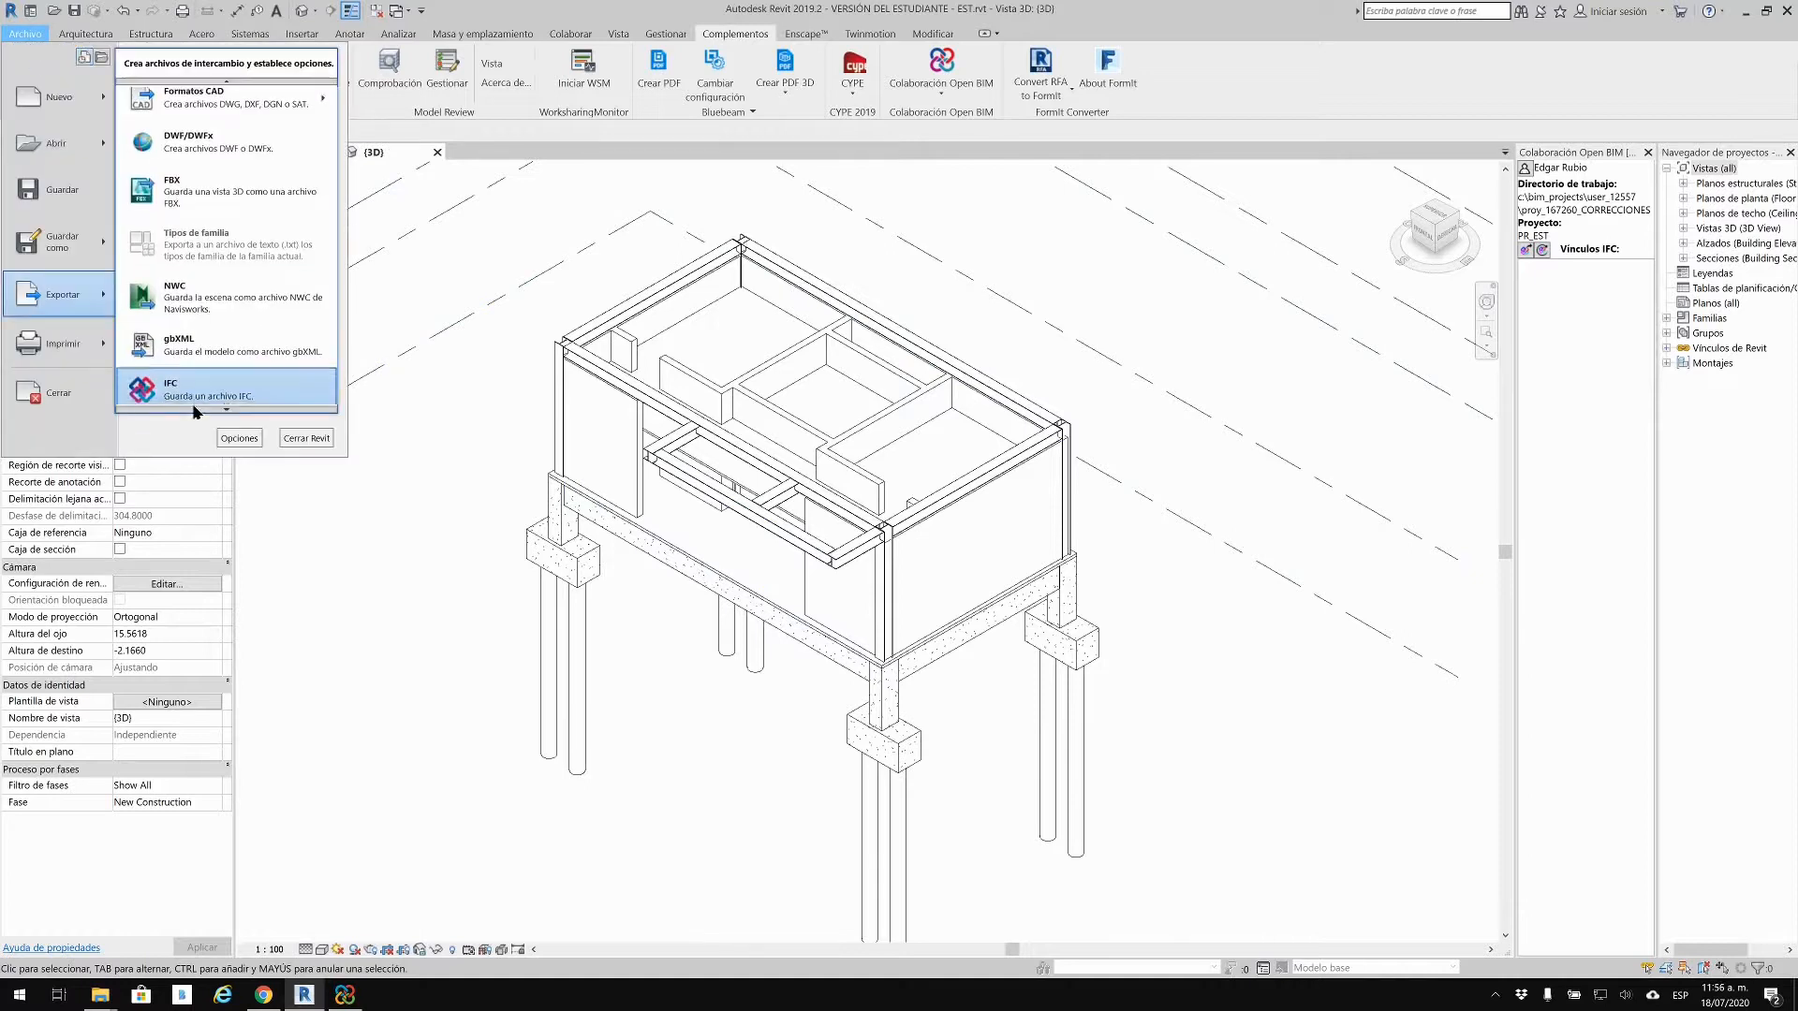
scroll(198, 413, "down", 4)
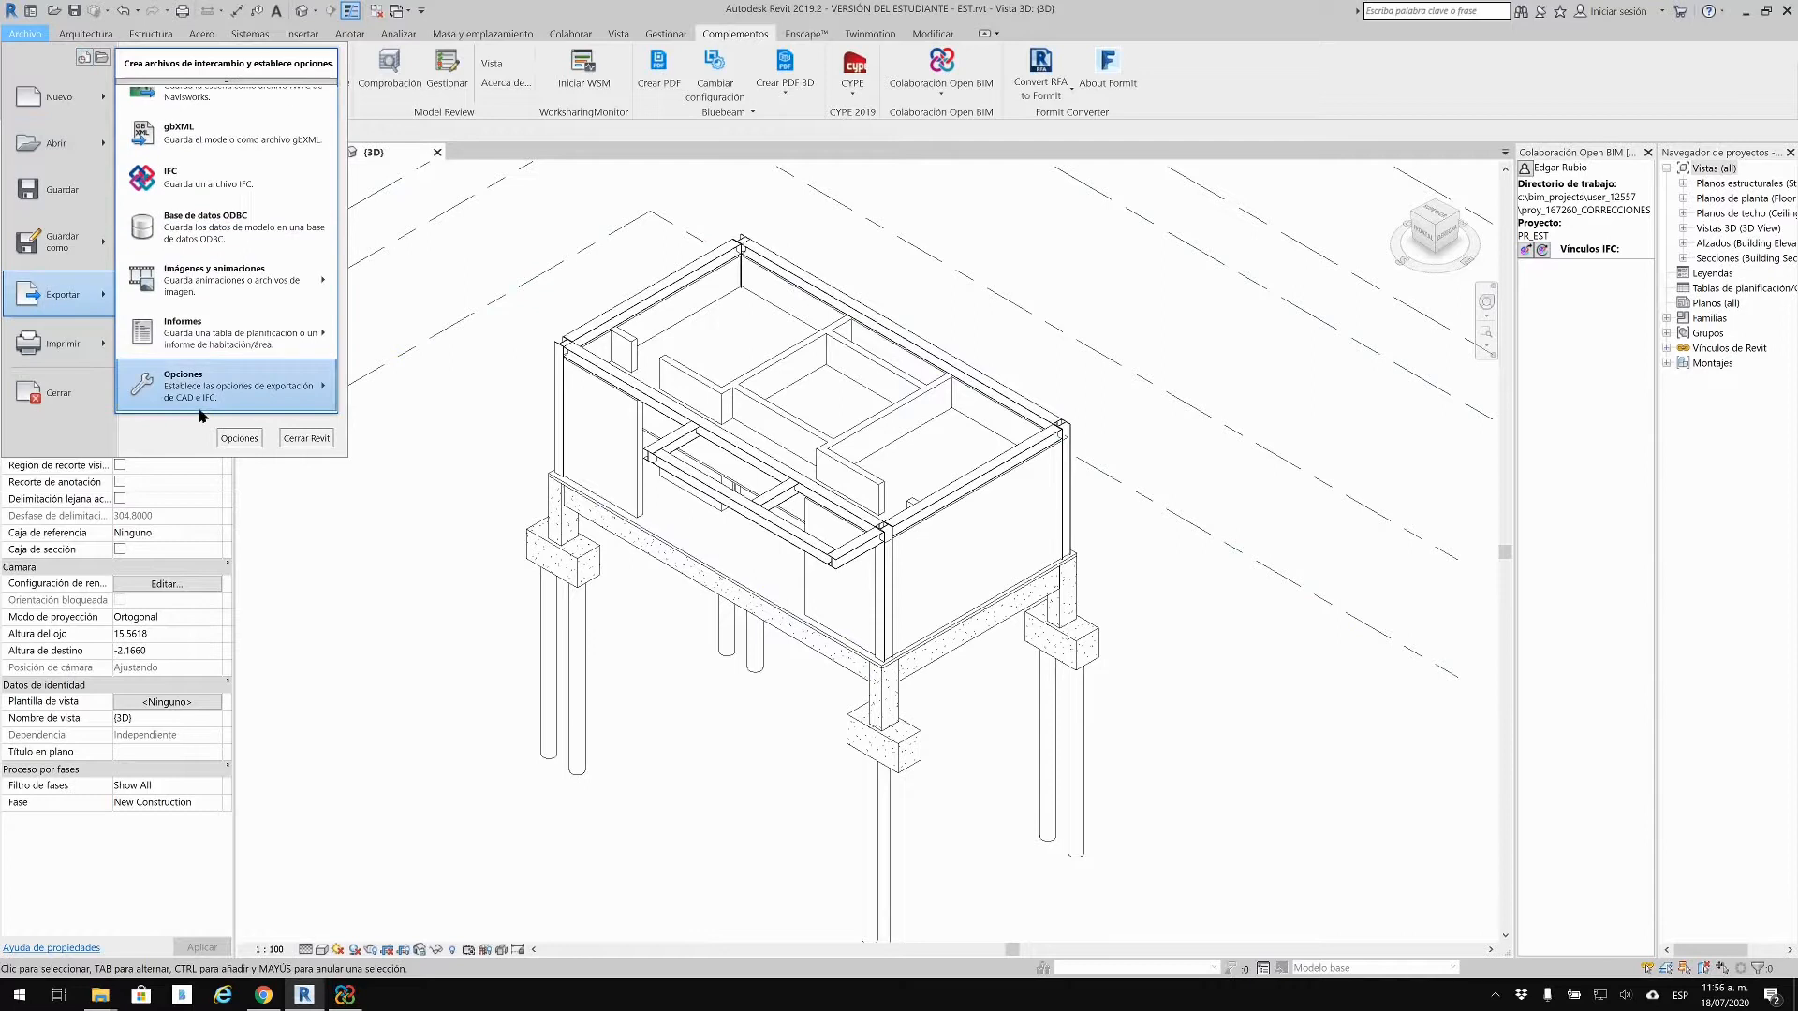
Step: Open the IFC export classes table and scroll through its category mappings
mouse_move(199, 410)
left_click(451, 419)
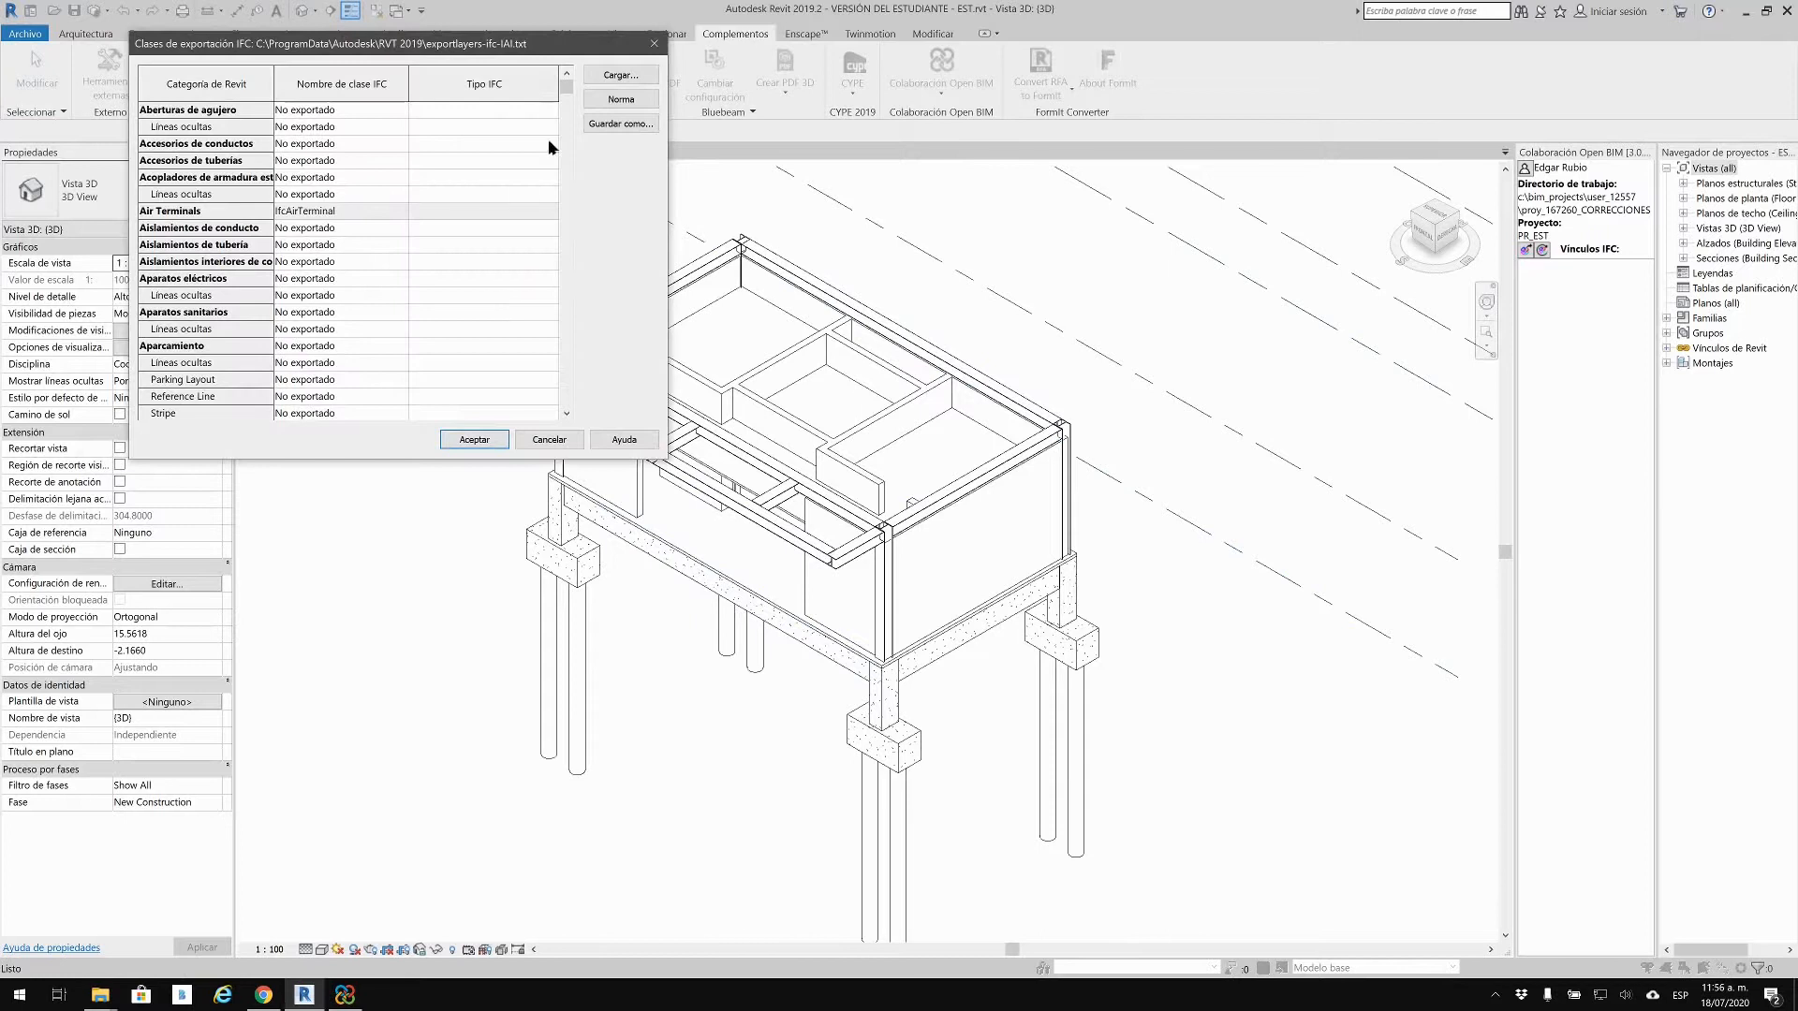
left_click_drag(489, 45, 430, 289)
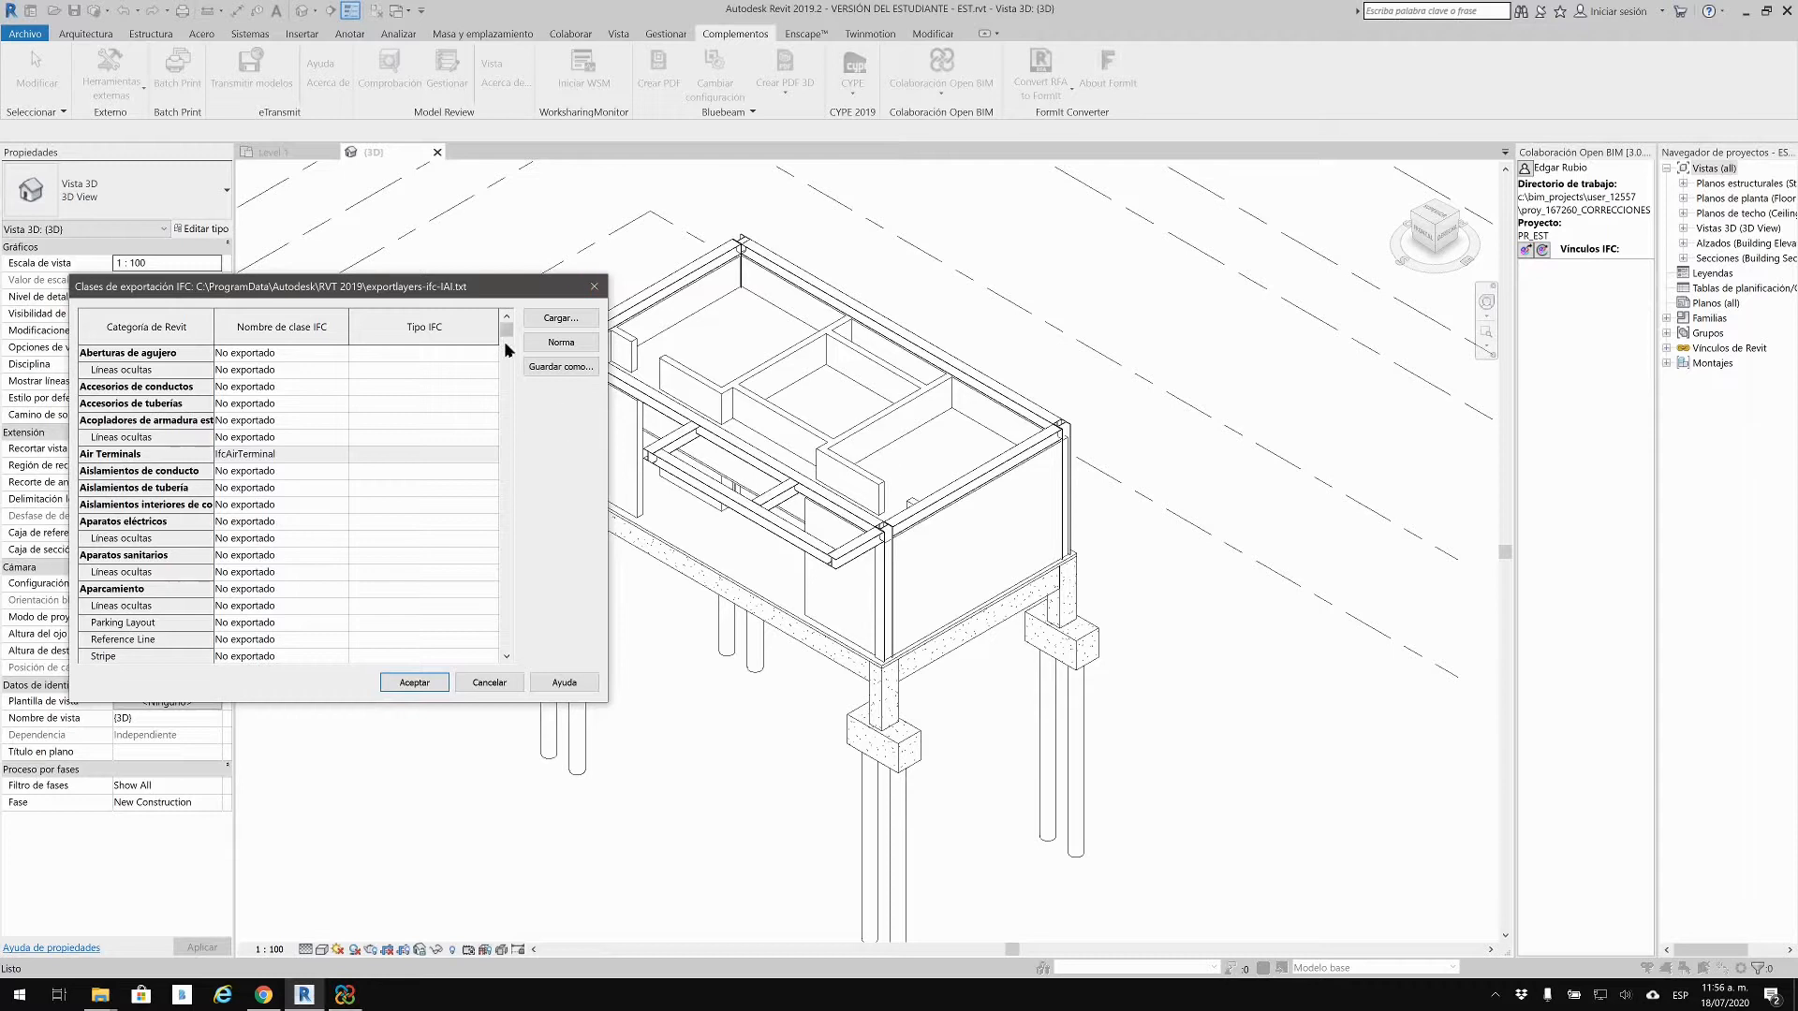
left_click_drag(506, 329, 499, 573)
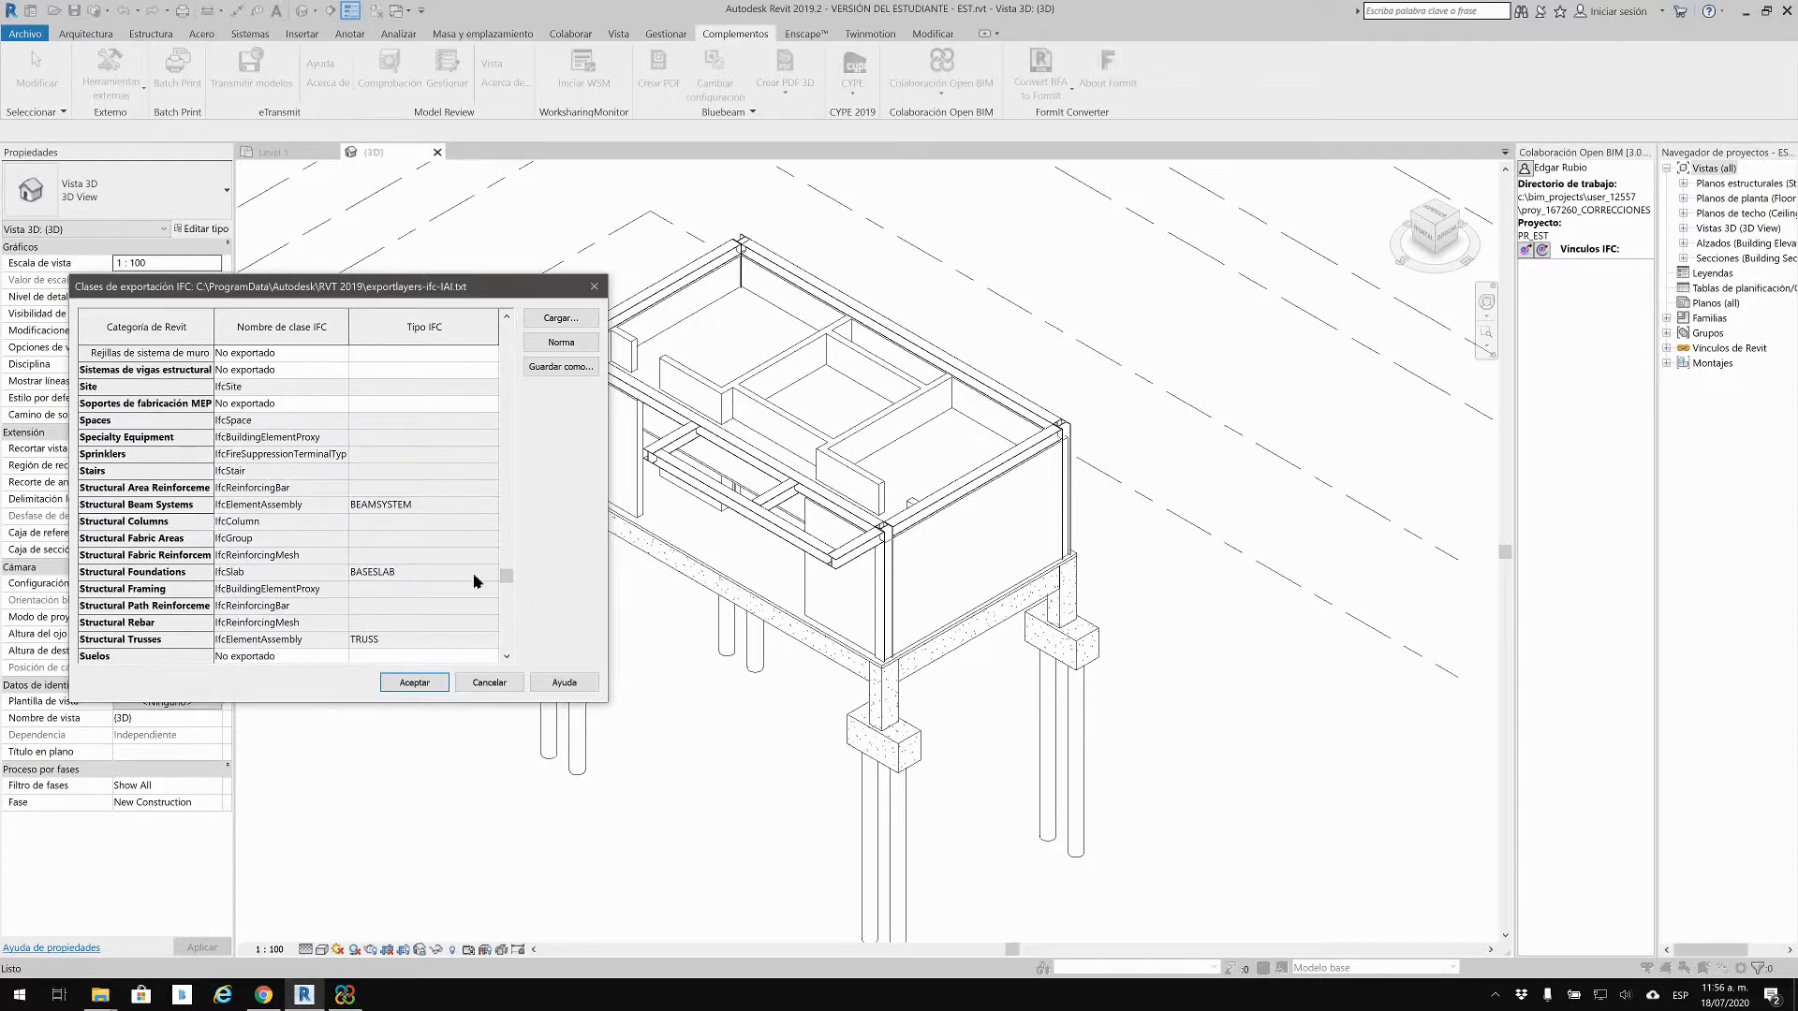
left_click_drag(507, 582, 506, 350)
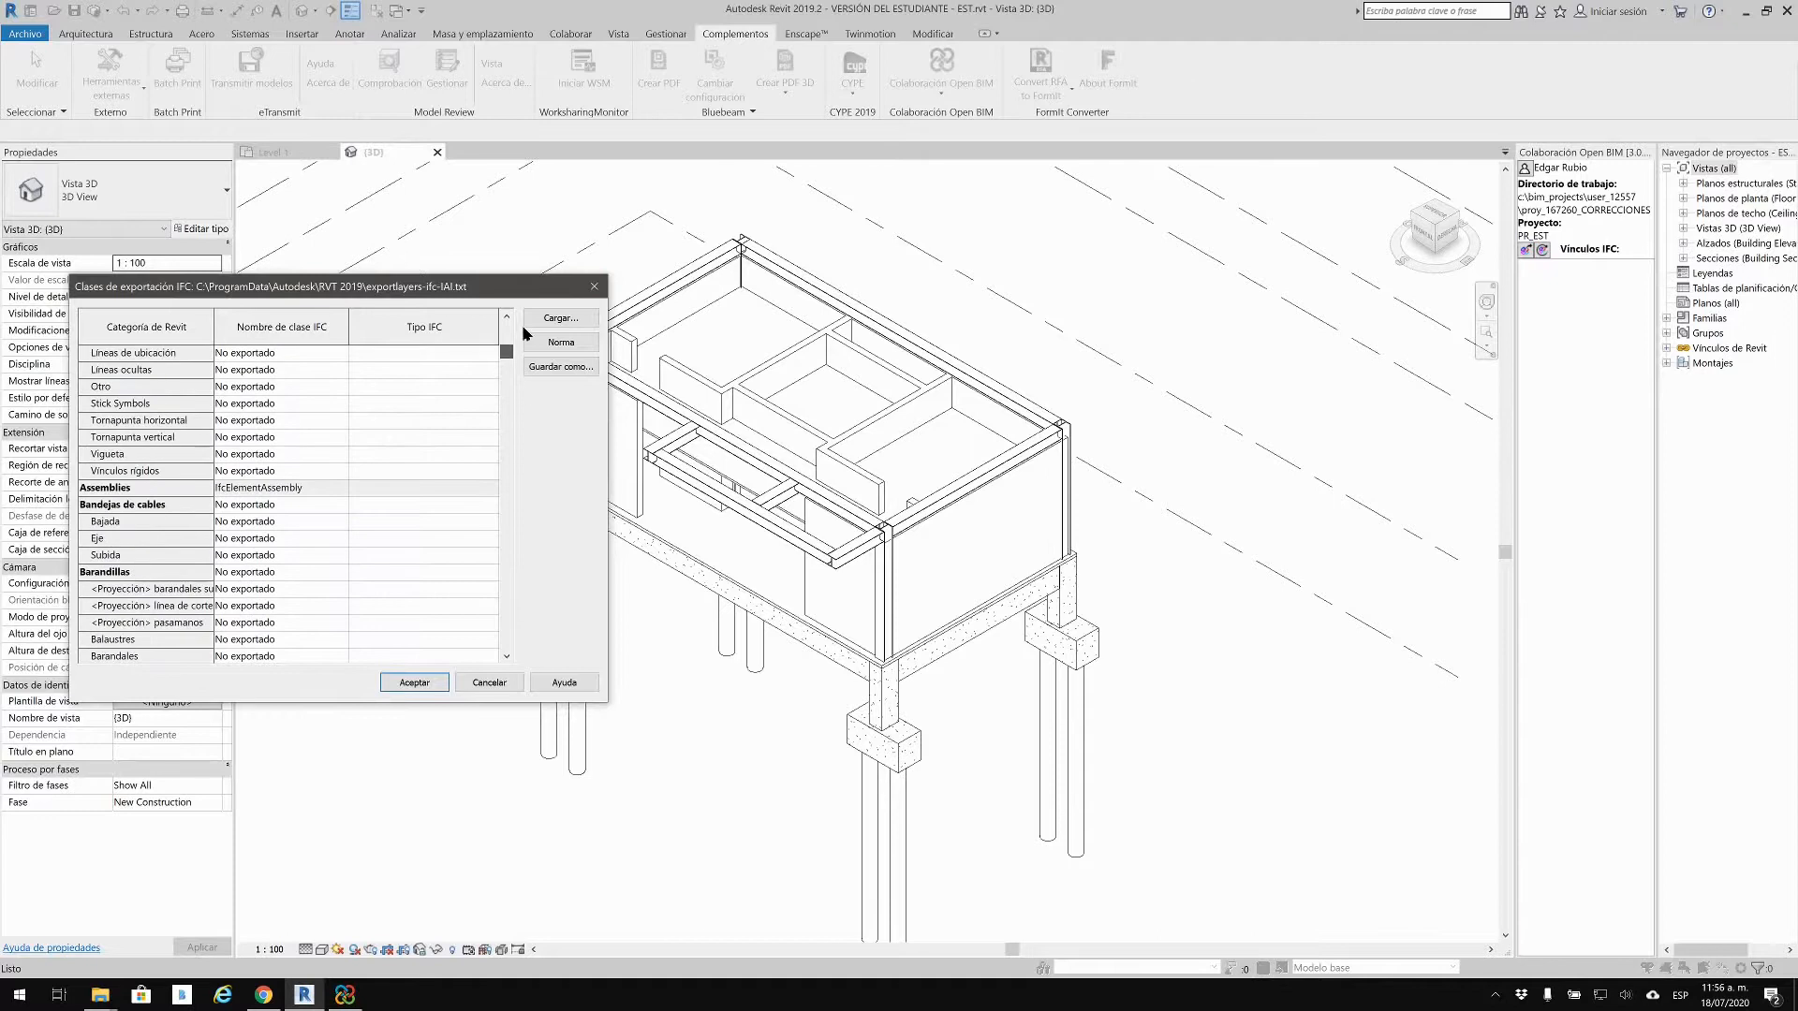
scroll(248, 483, "up", 10)
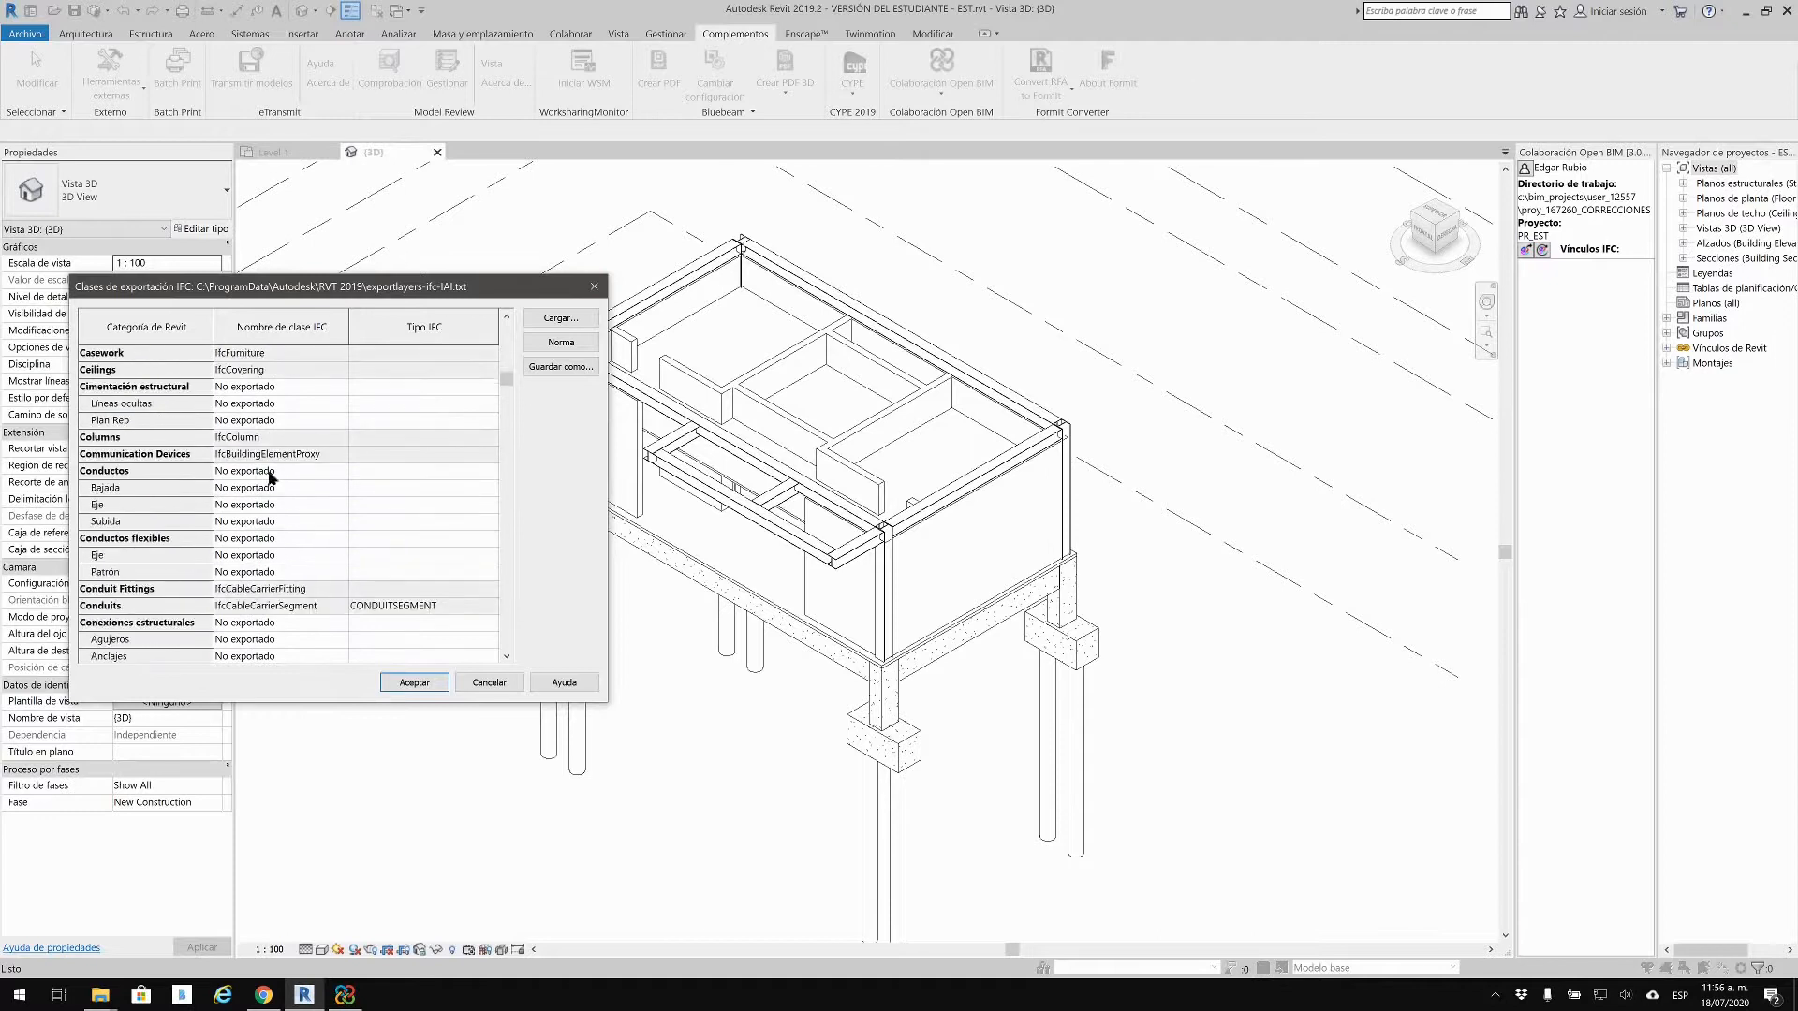
scroll(131, 590, "down", 6)
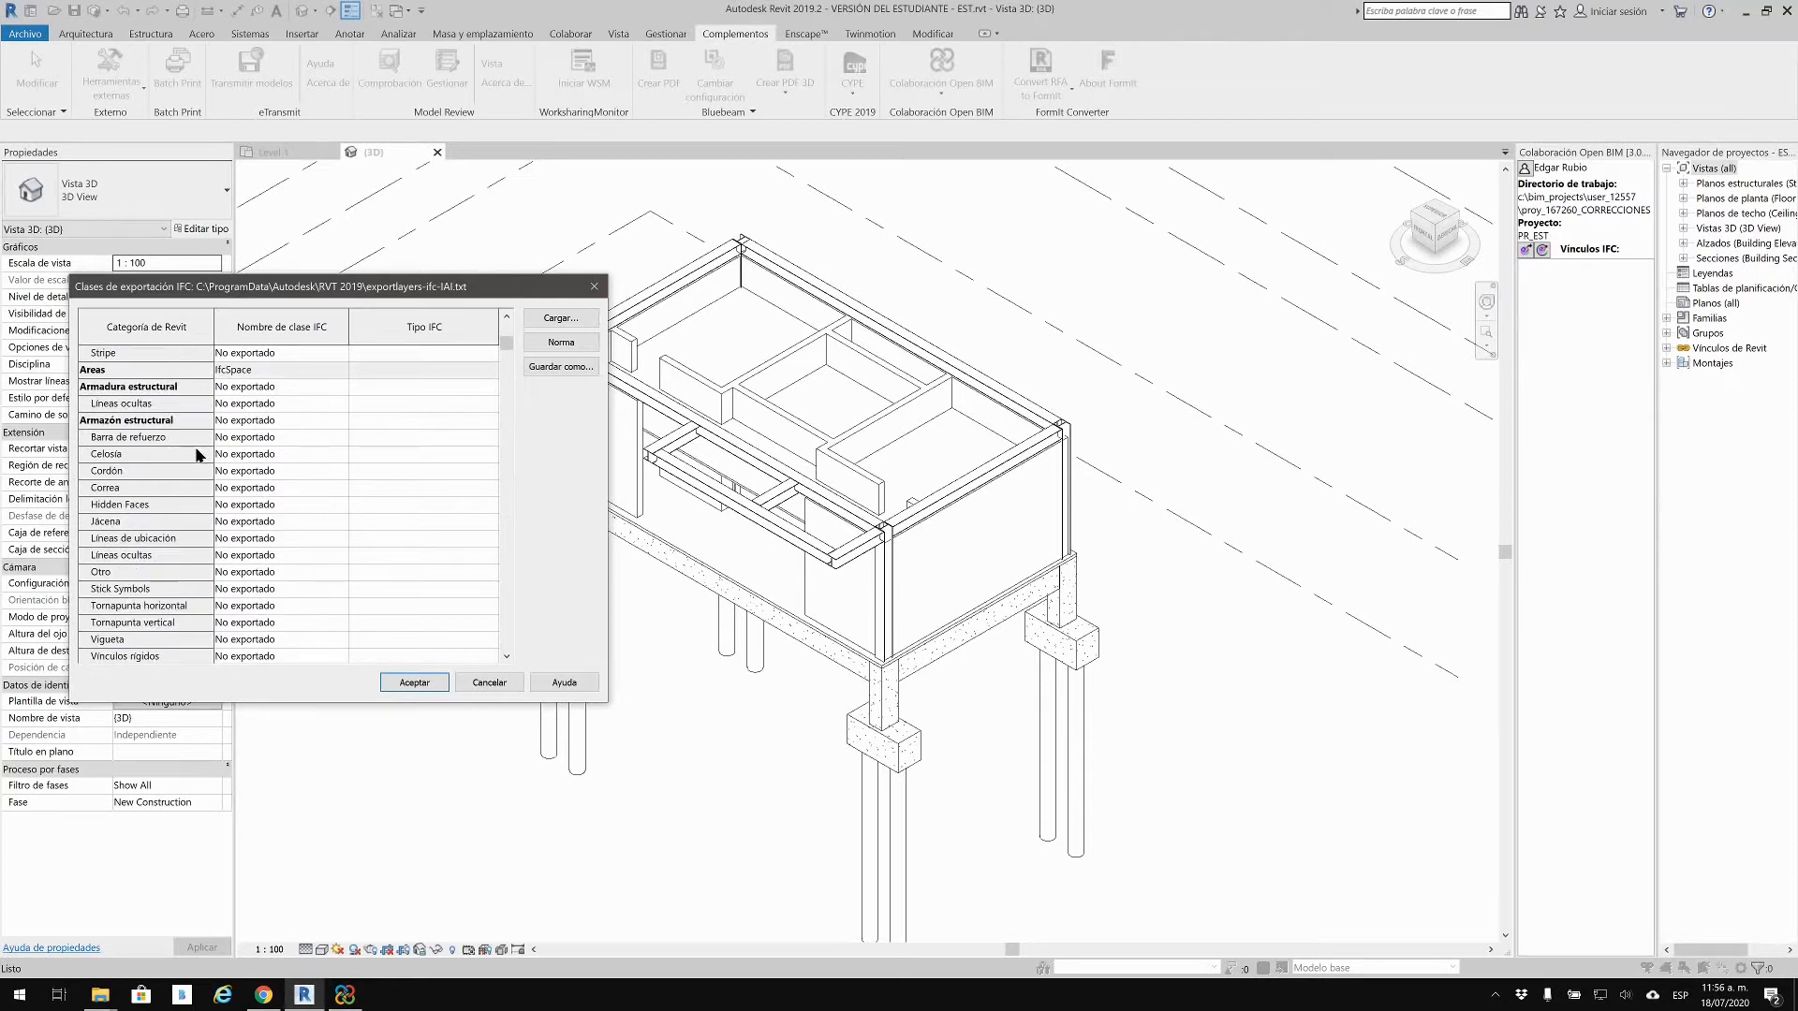
Step: Start changing Barra de refuerzo's IFC class from No exportado to IfcRebar
left_click(262, 426)
left_click(285, 438)
key("BackSpace")
type("IfcRebar")
Step: Cancel loading a different mapping file and close the IFC export classes table
left_click(229, 489)
left_click(553, 321)
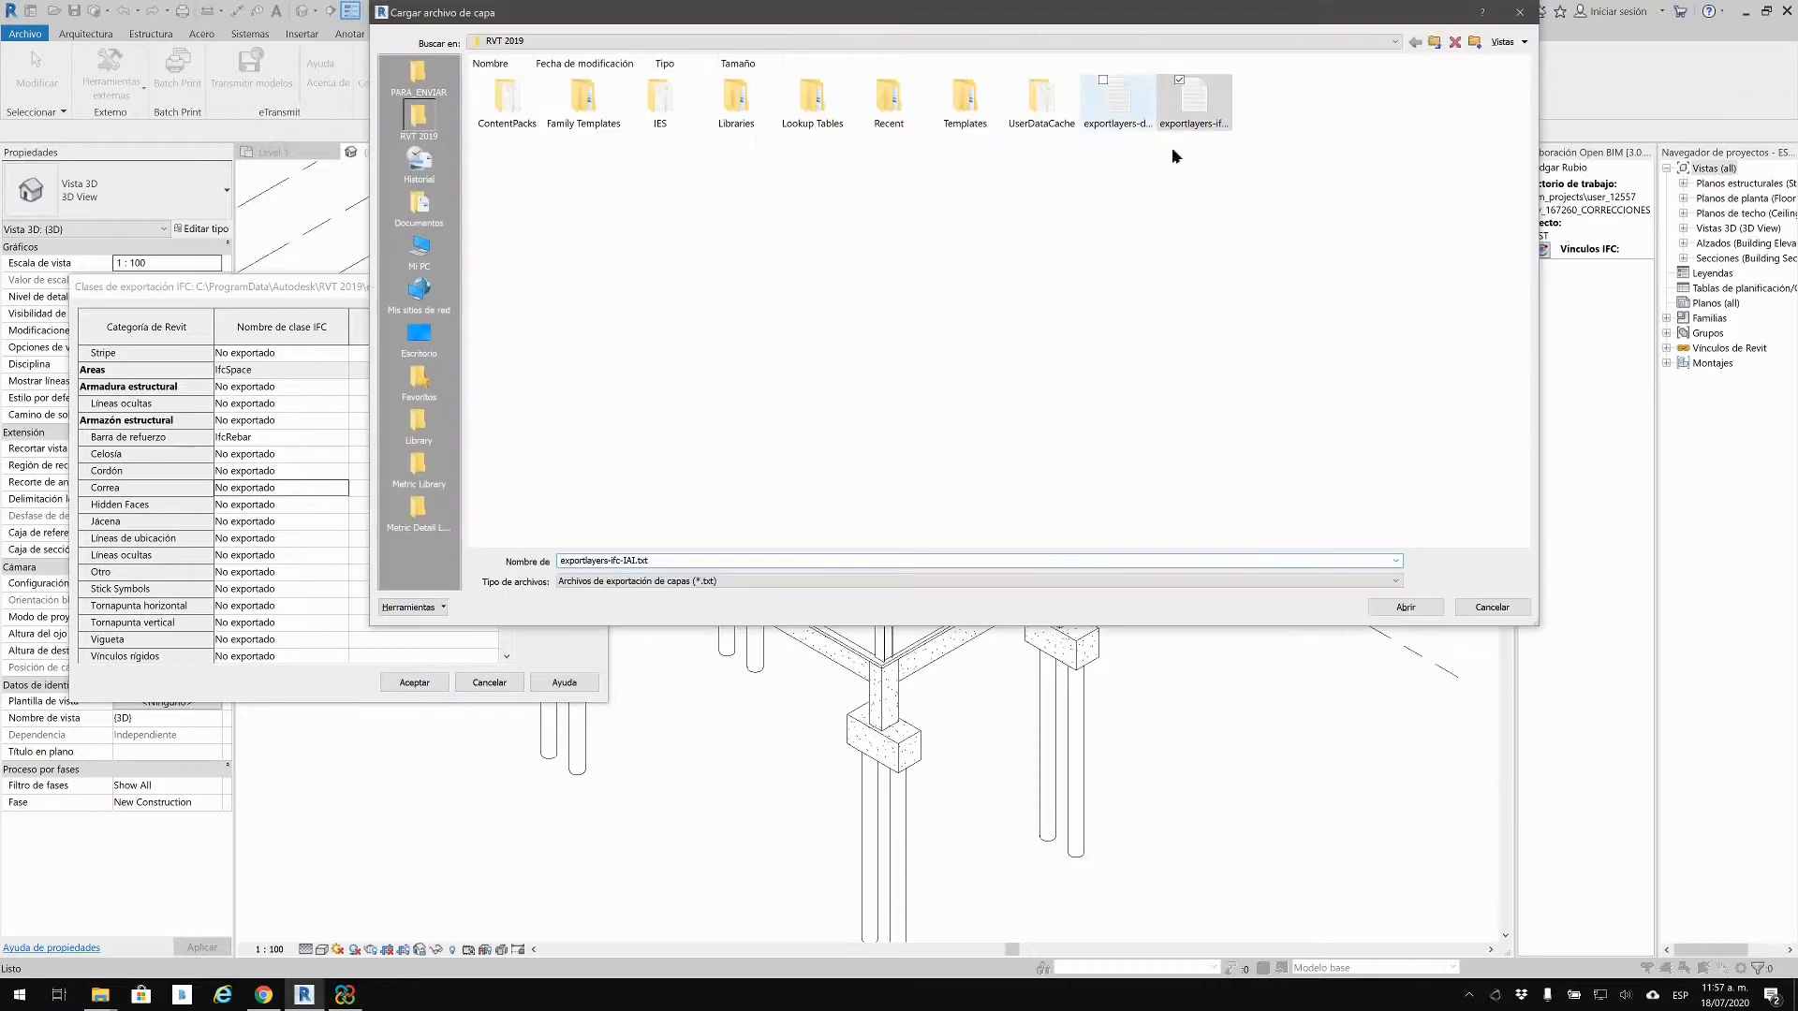
left_click(1464, 603)
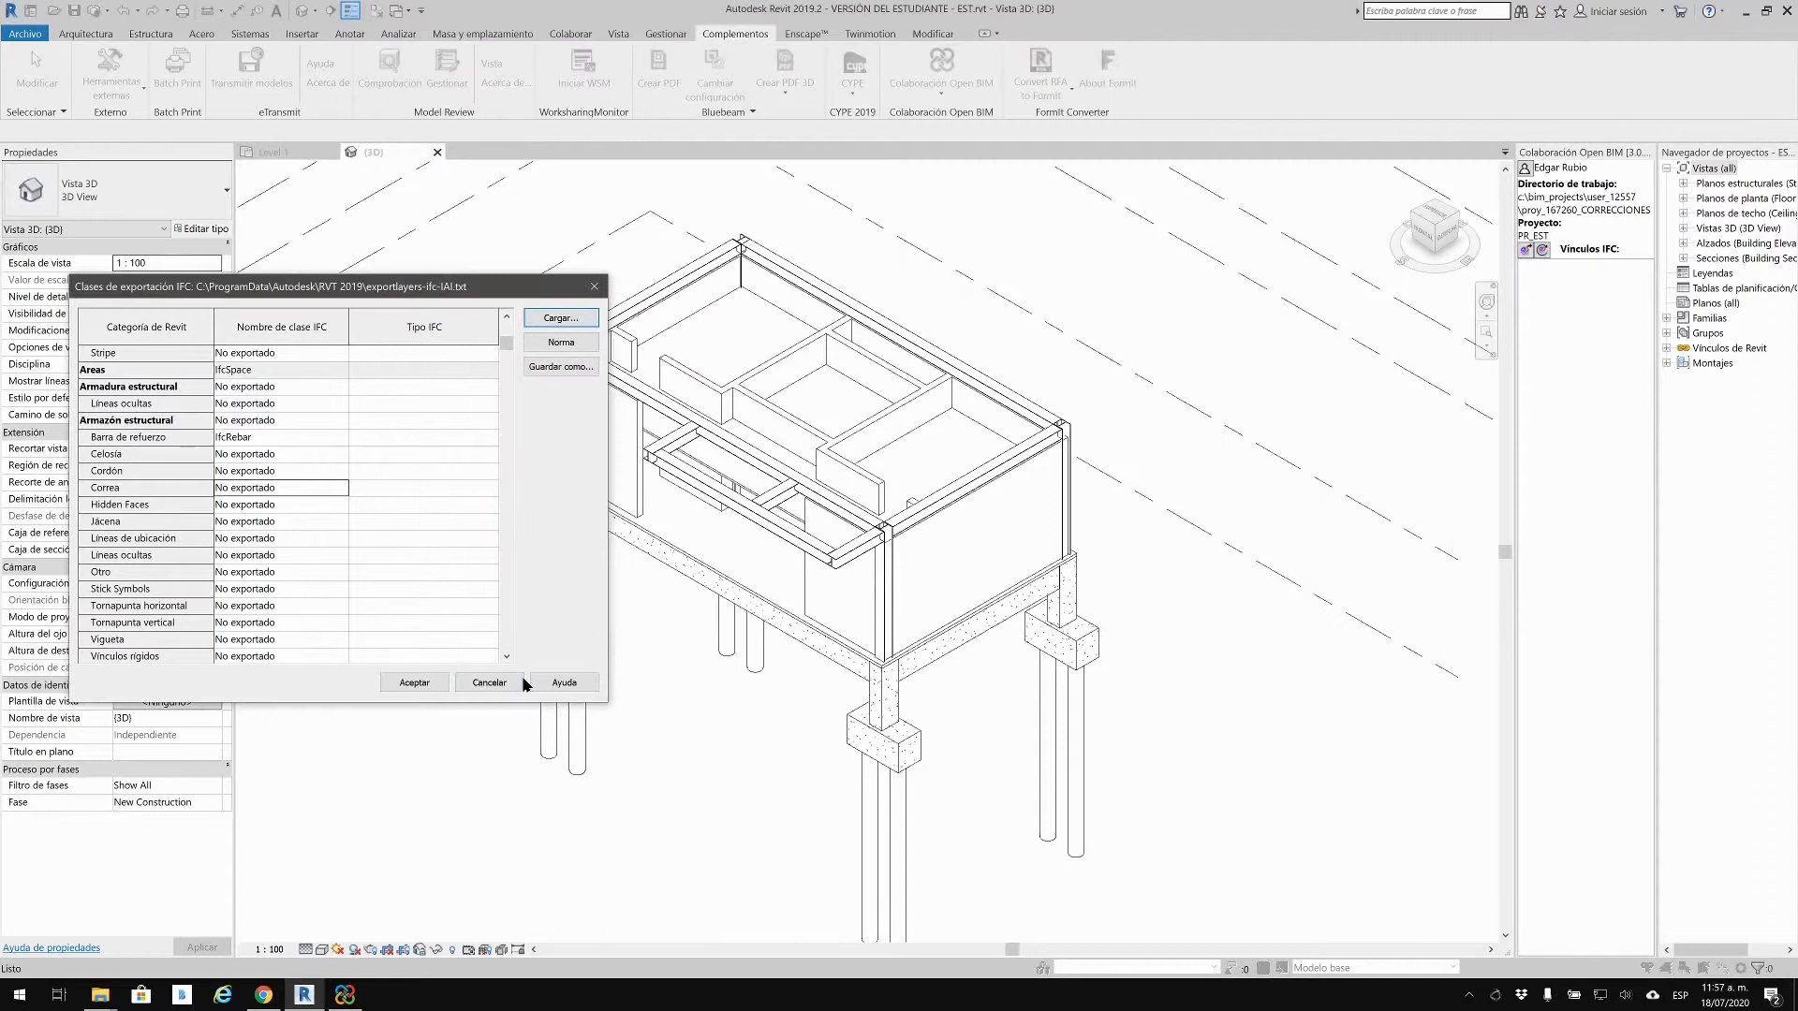
left_click(491, 682)
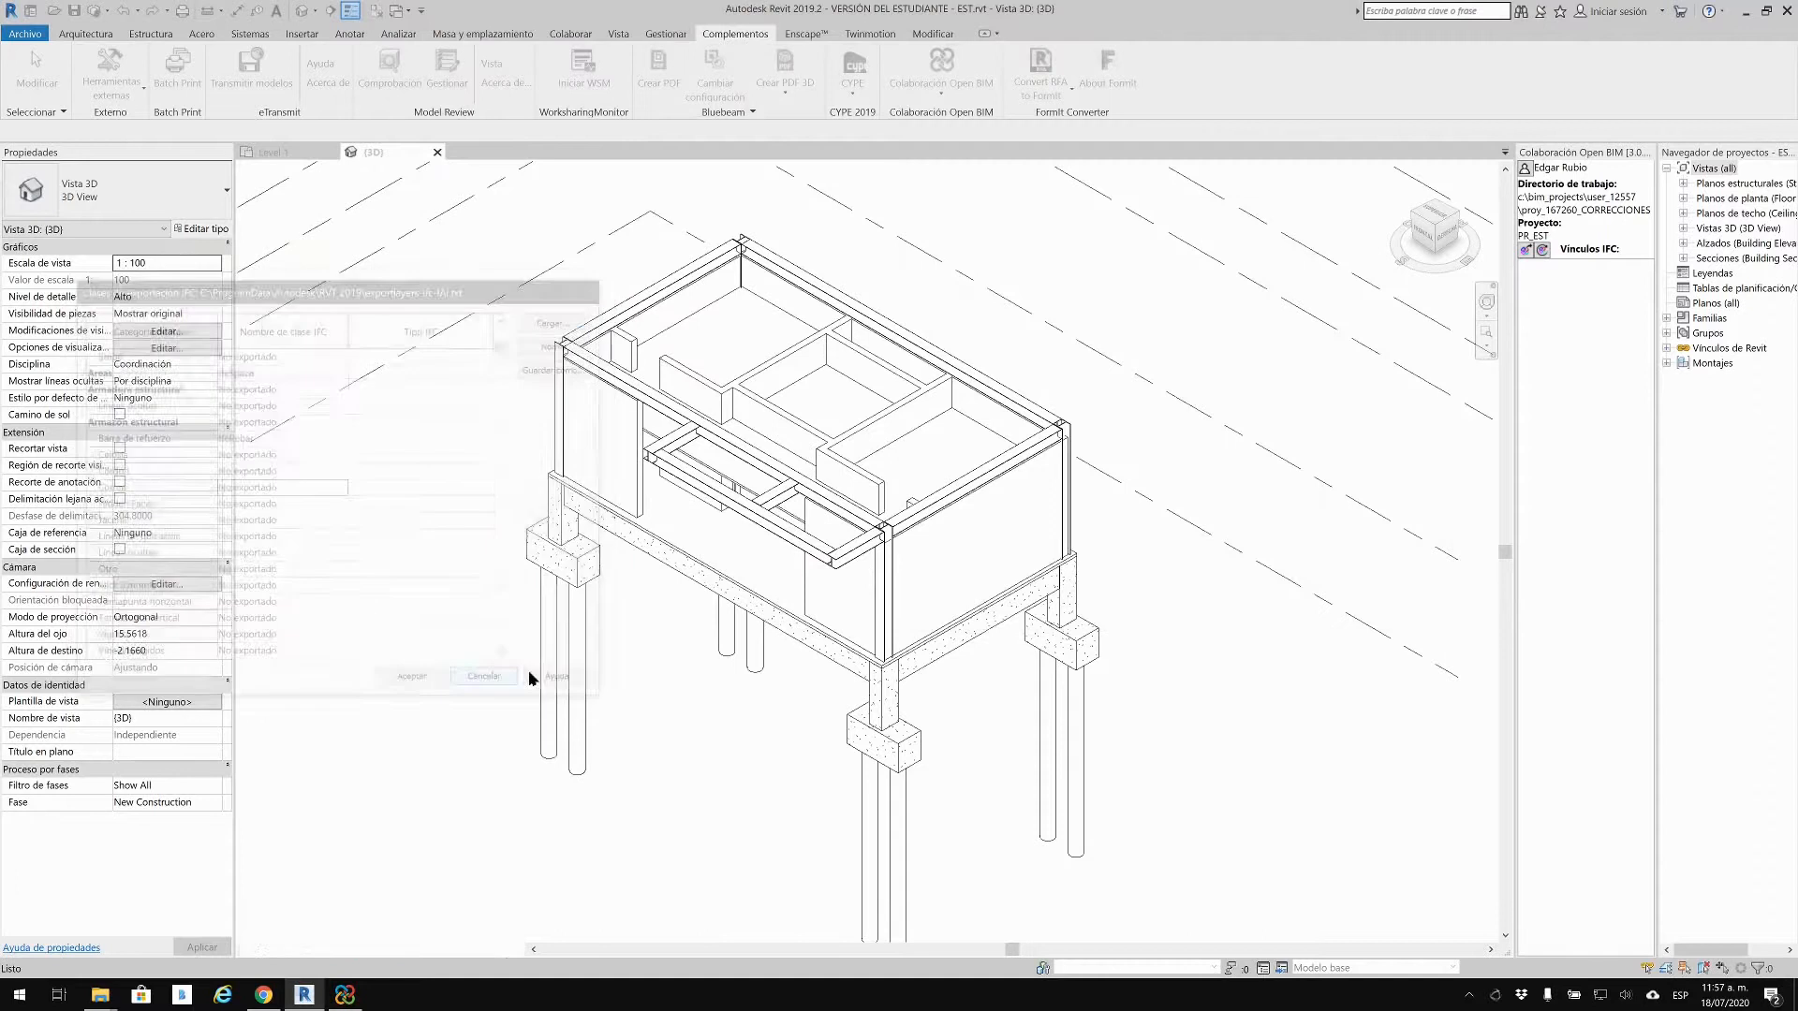
Step: Close the 3D and Level 1 views, saving the changes to EST.rvt
left_click(437, 151)
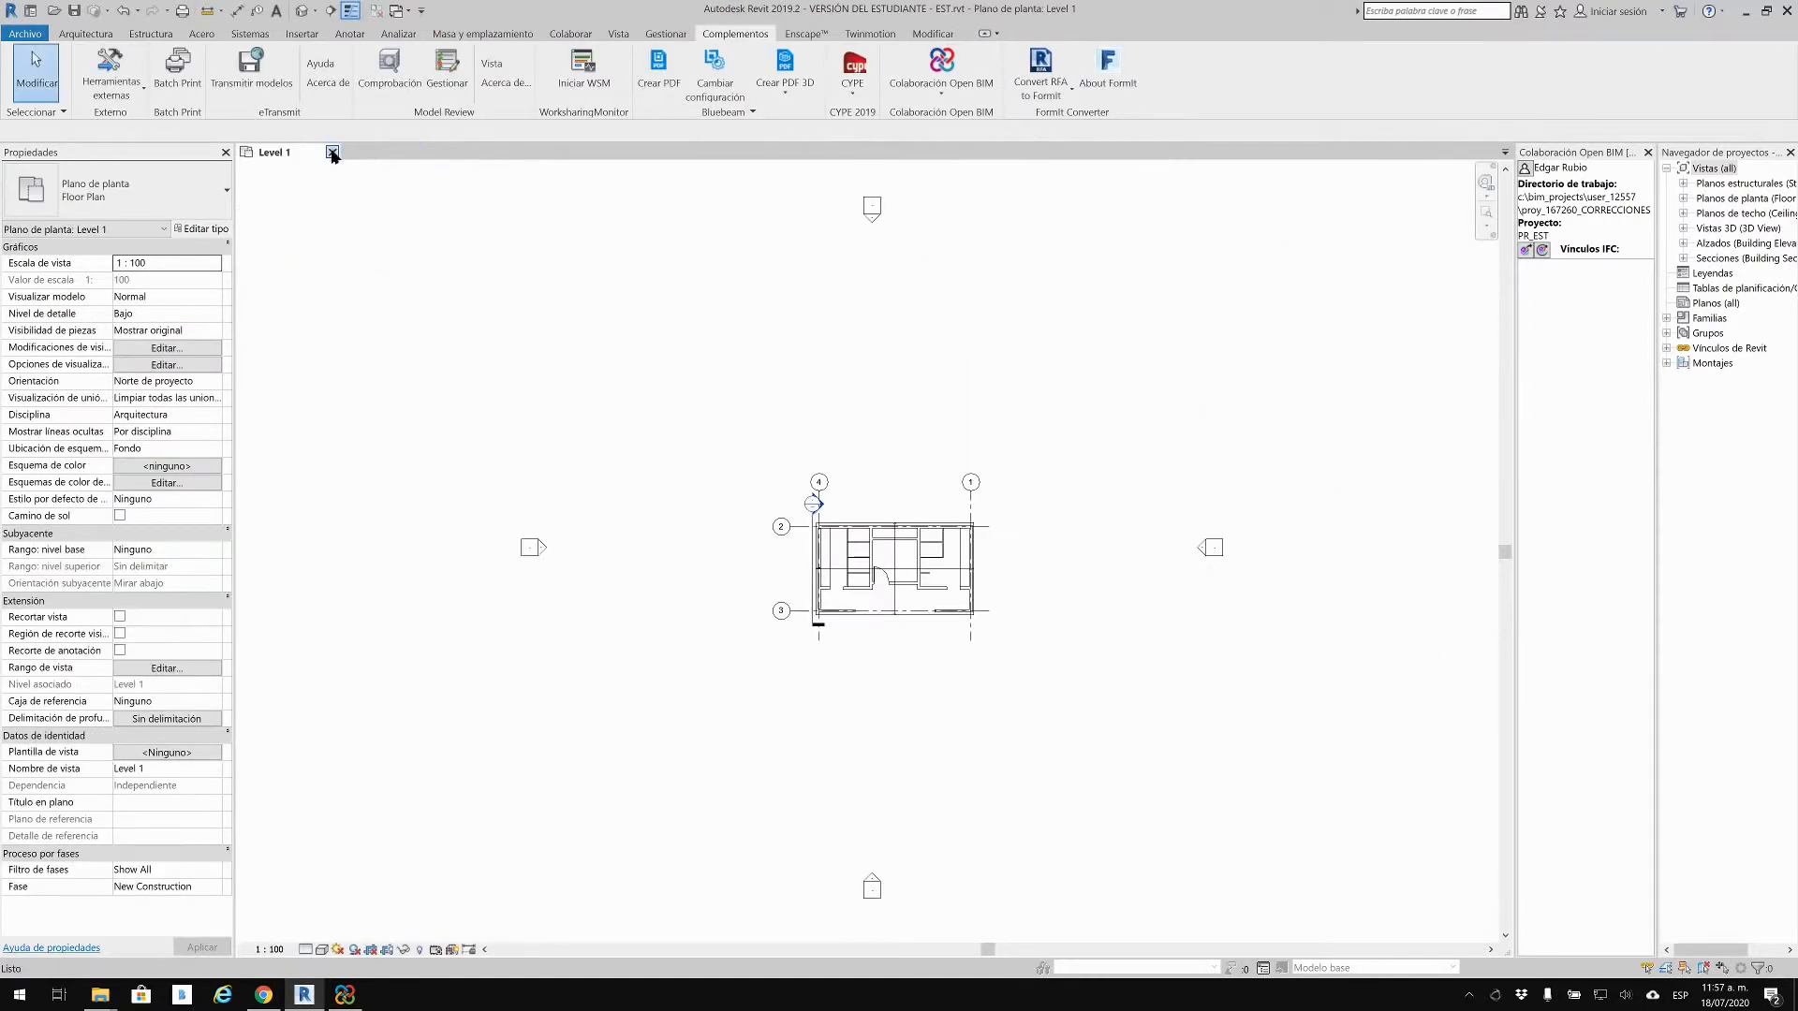
left_click(332, 153)
left_click(865, 510)
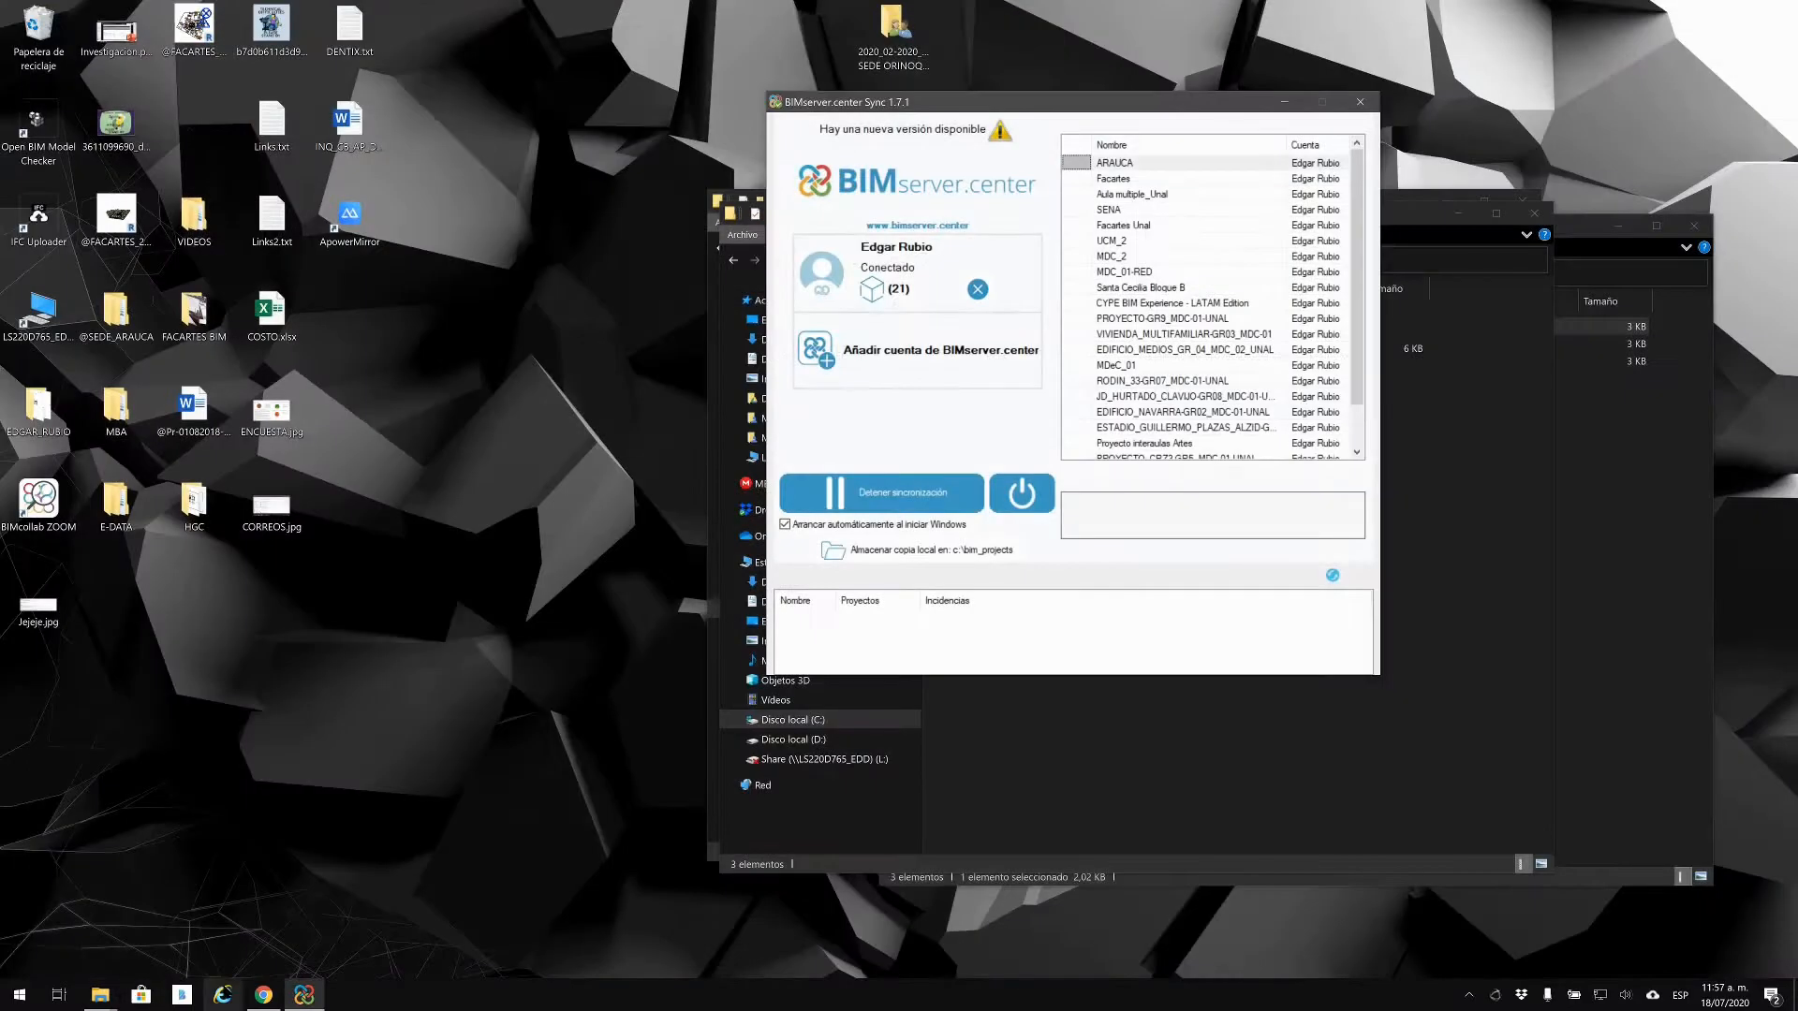
Step: Launch Revit 2019 from its shortcut and delete the Revit 2019 ESP shortcut
left_click(1595, 605)
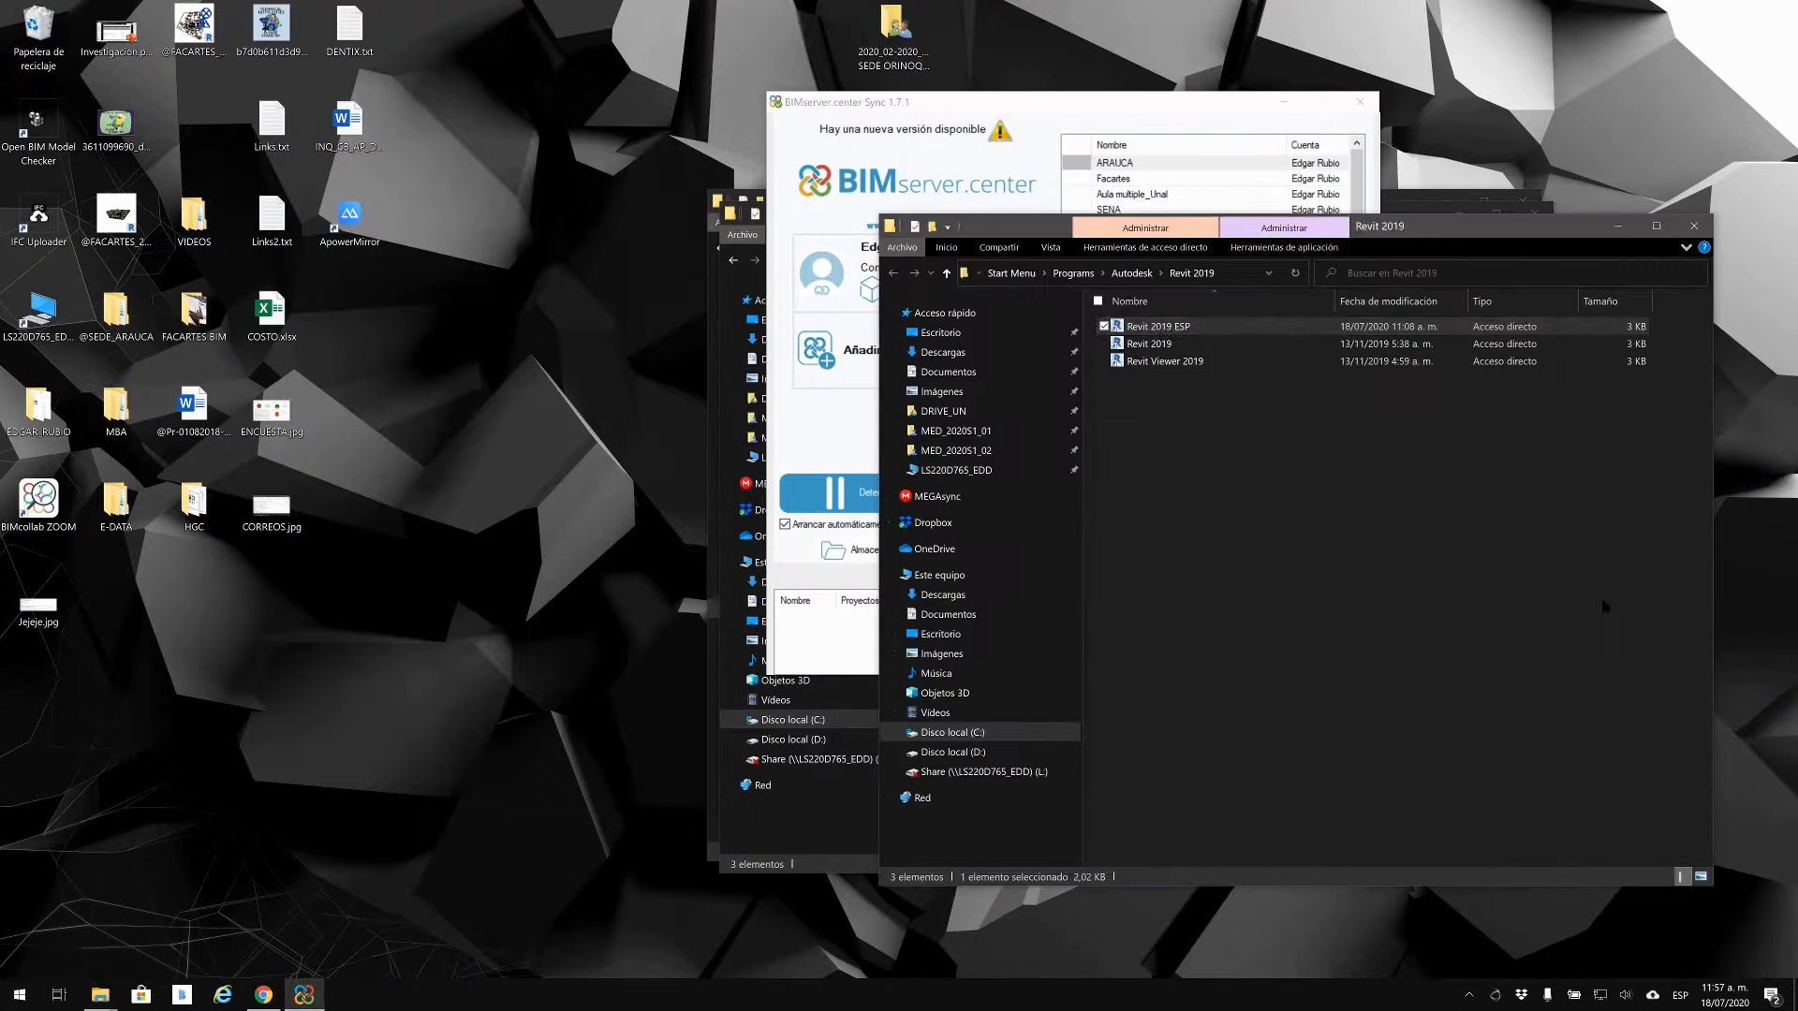
double_click(1161, 345)
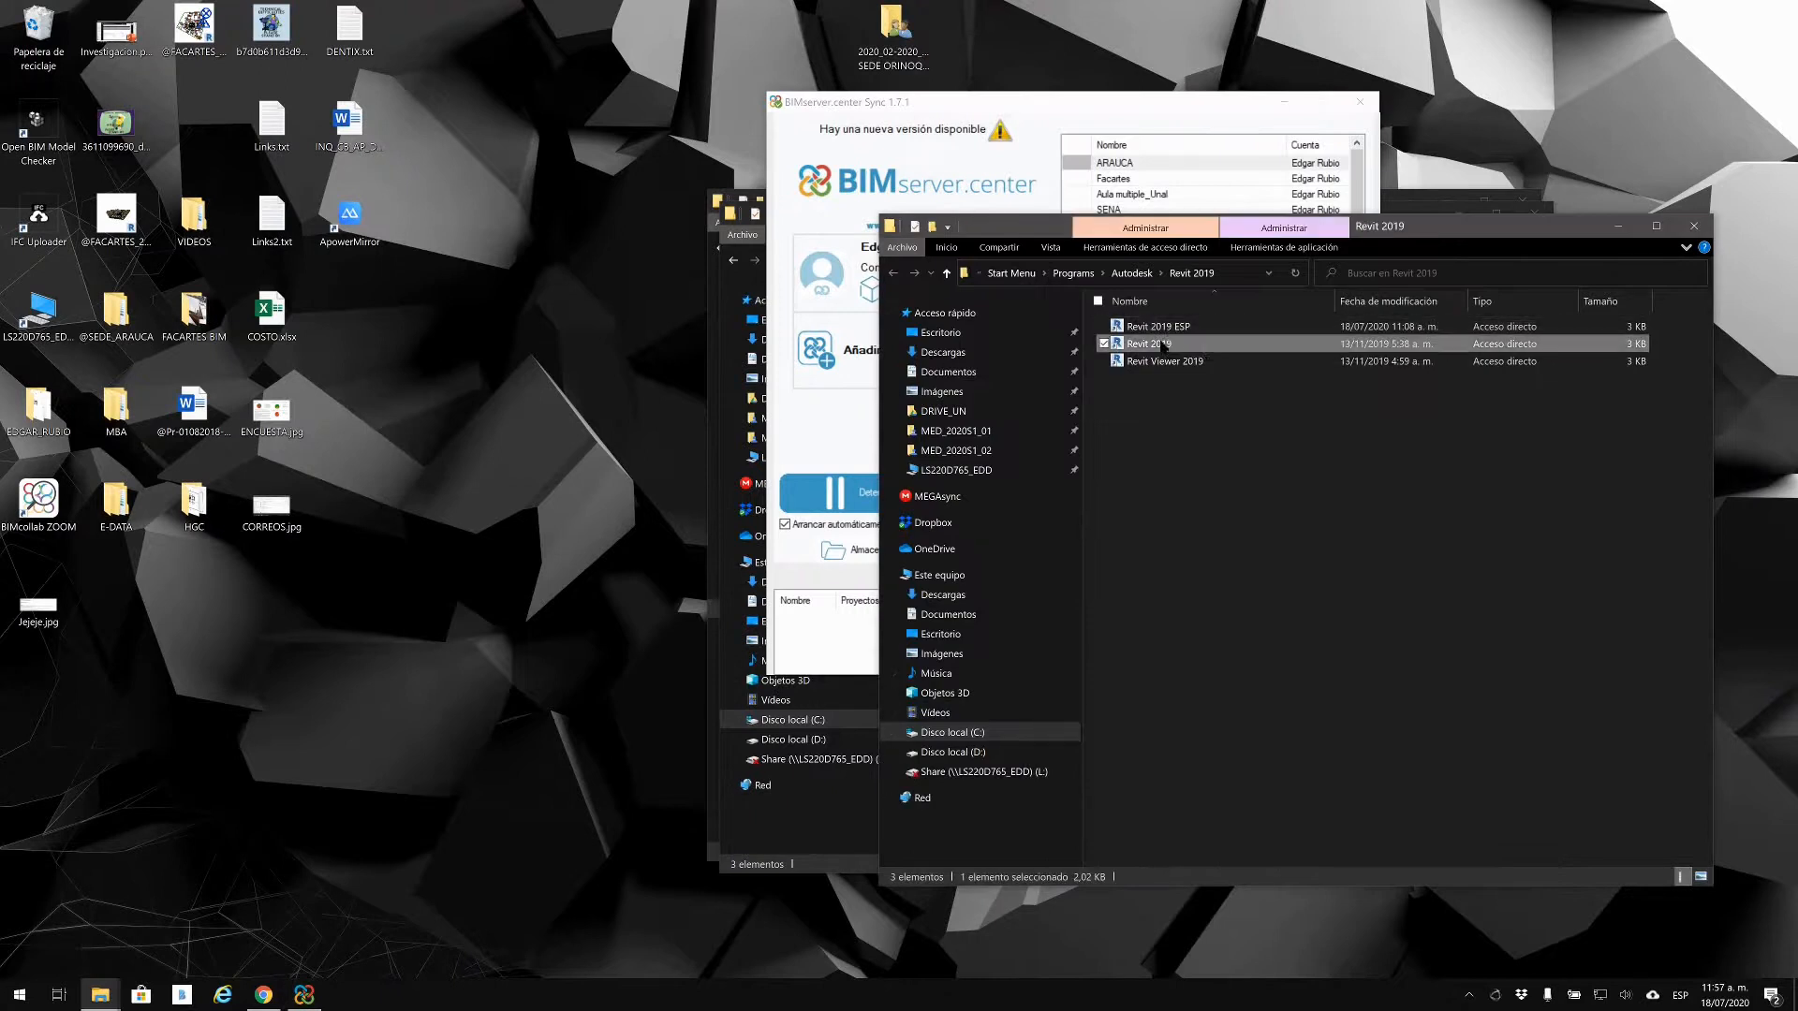
left_click(1212, 327)
key("Delete")
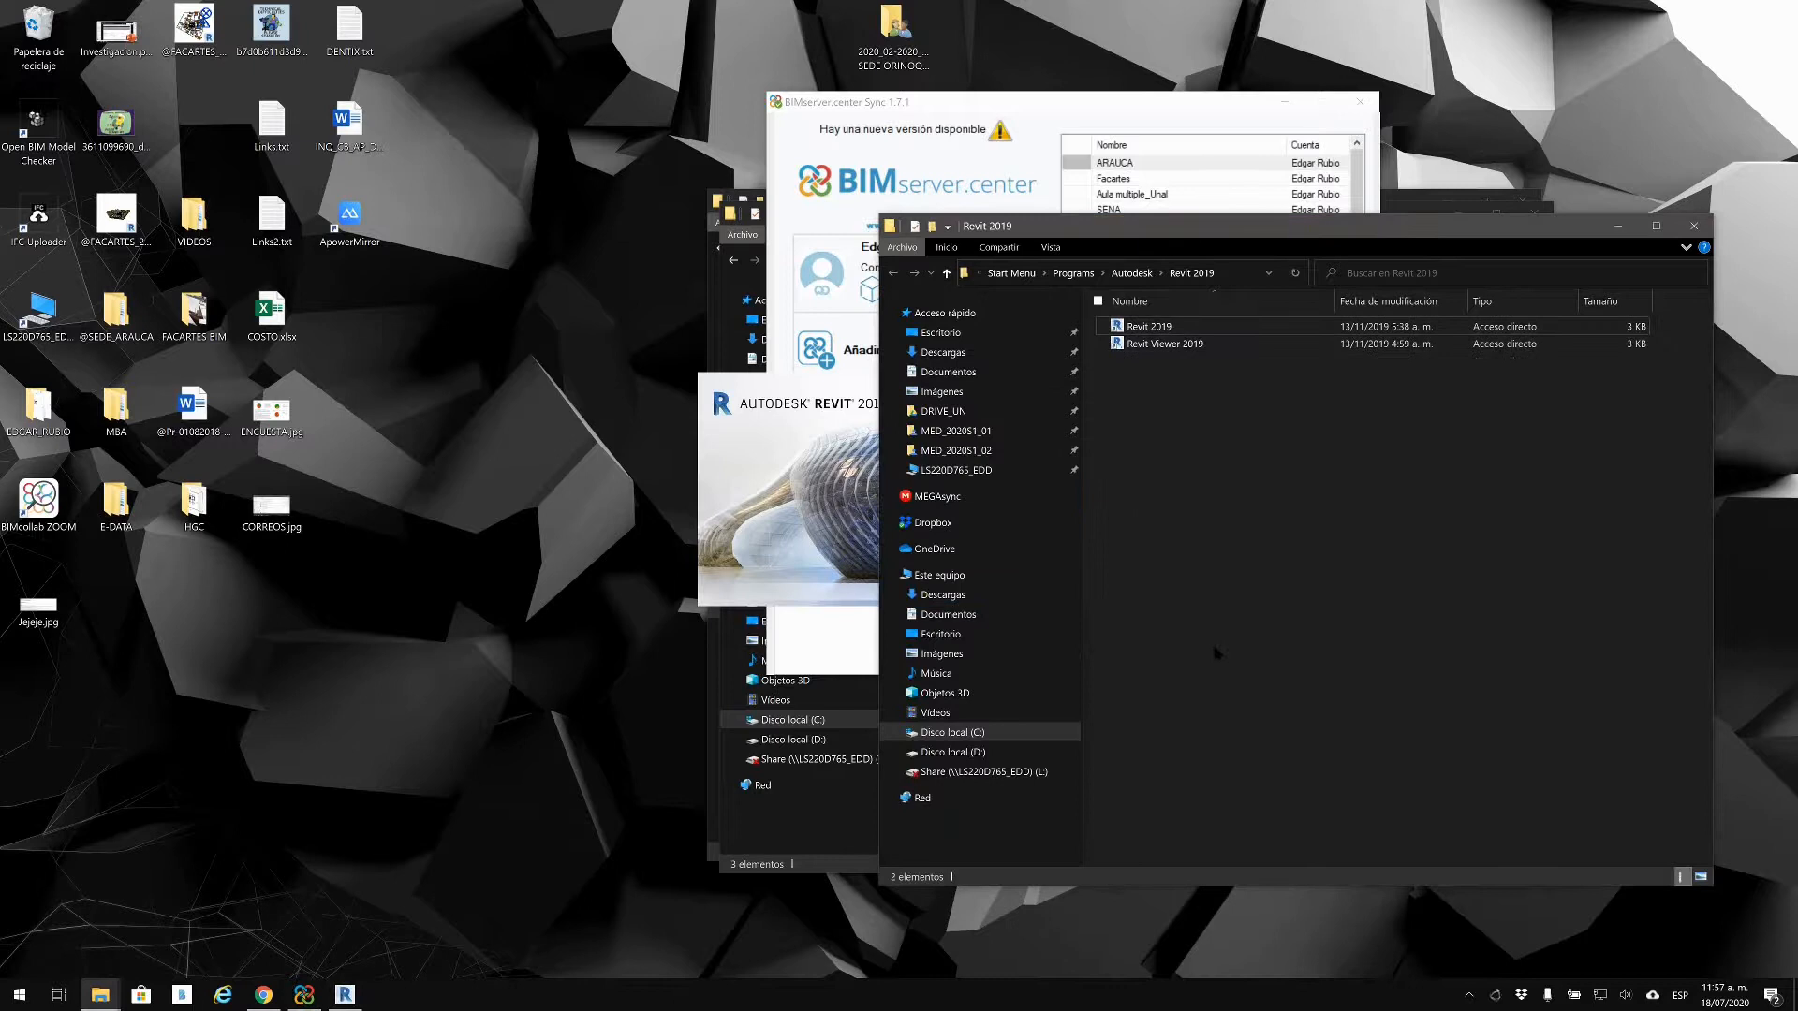
left_click(1613, 225)
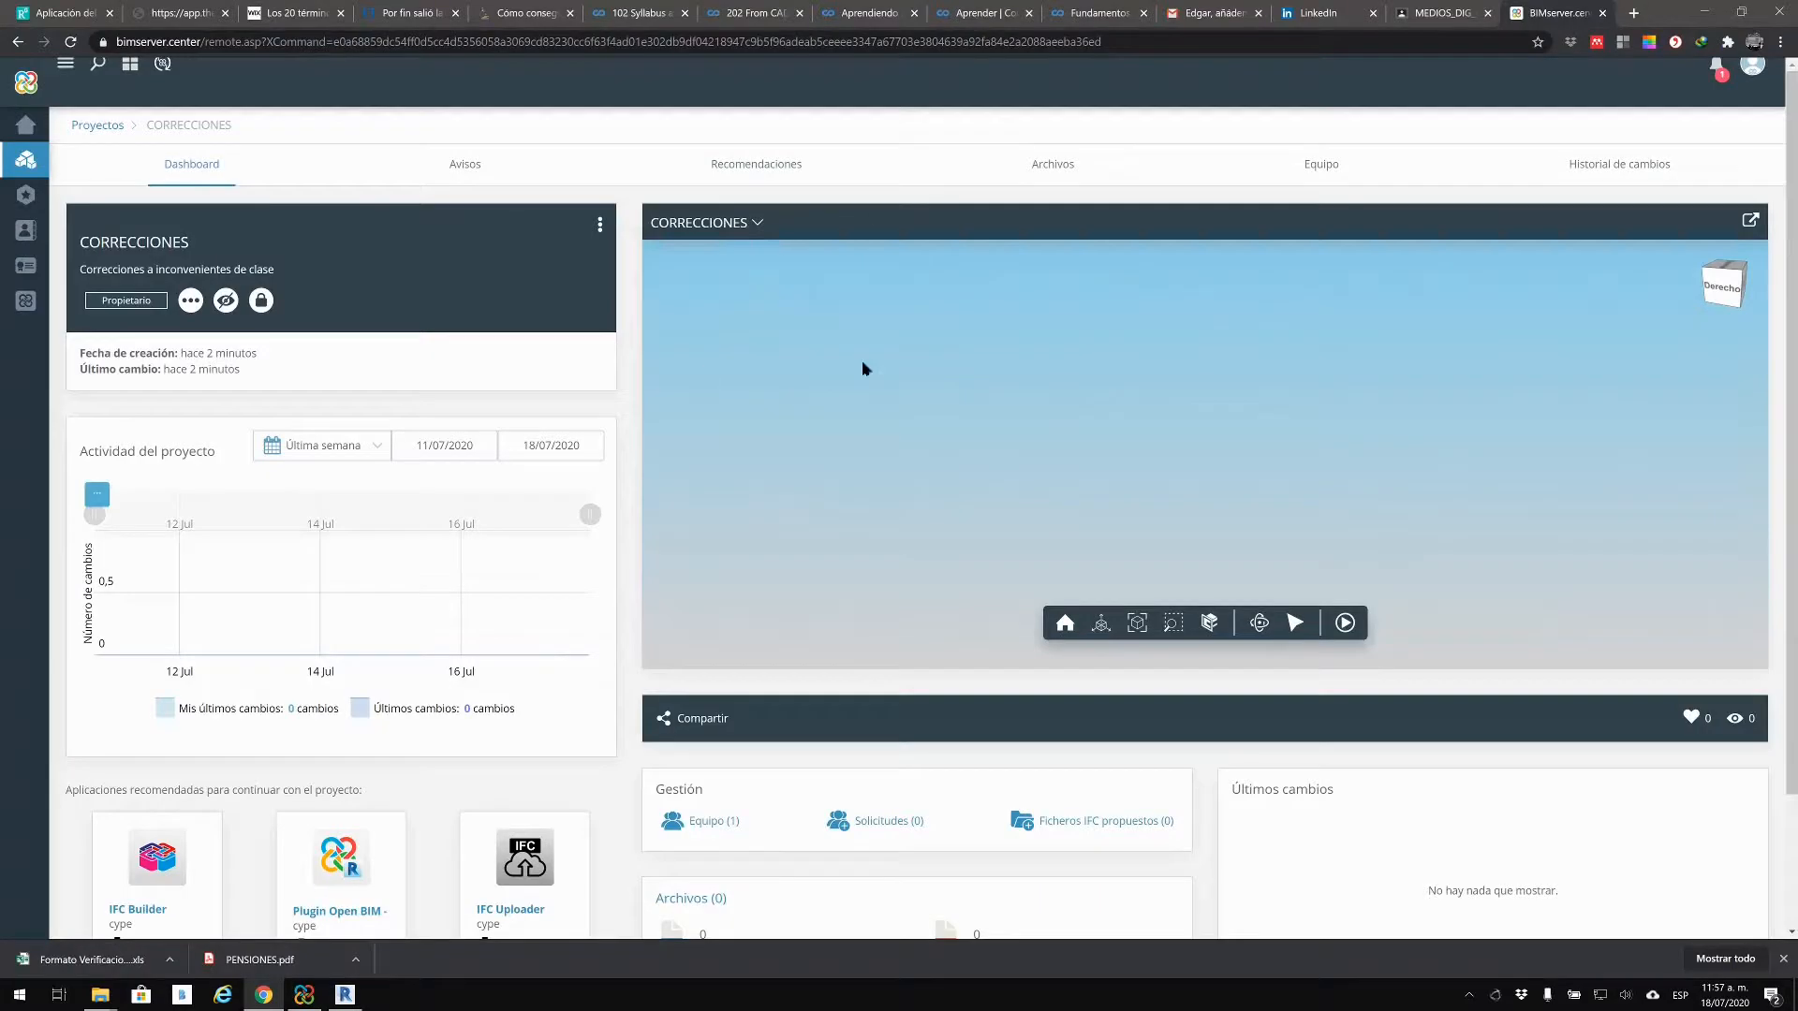
Step: Reload the CORRECCIONES project page in BIMserver.center
scroll(759, 750, "down", 1)
scroll(835, 726, "up", 2)
left_click(70, 42)
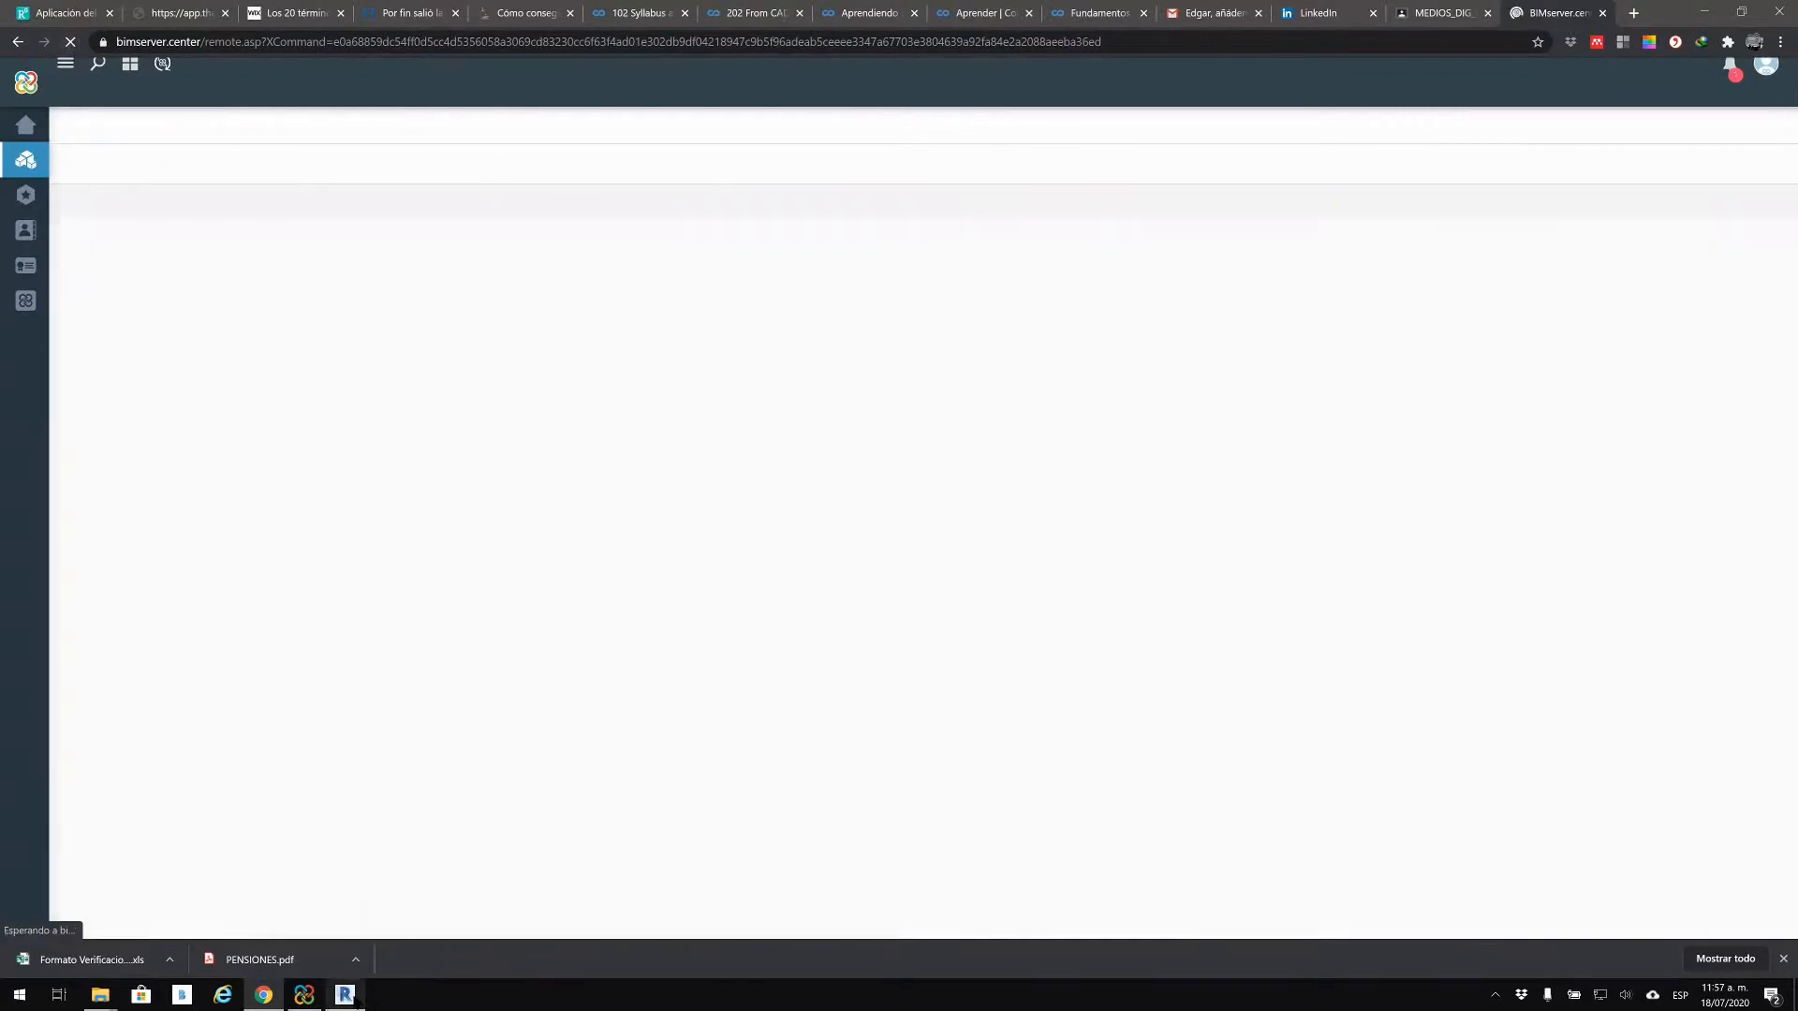
mouse_move(359, 1003)
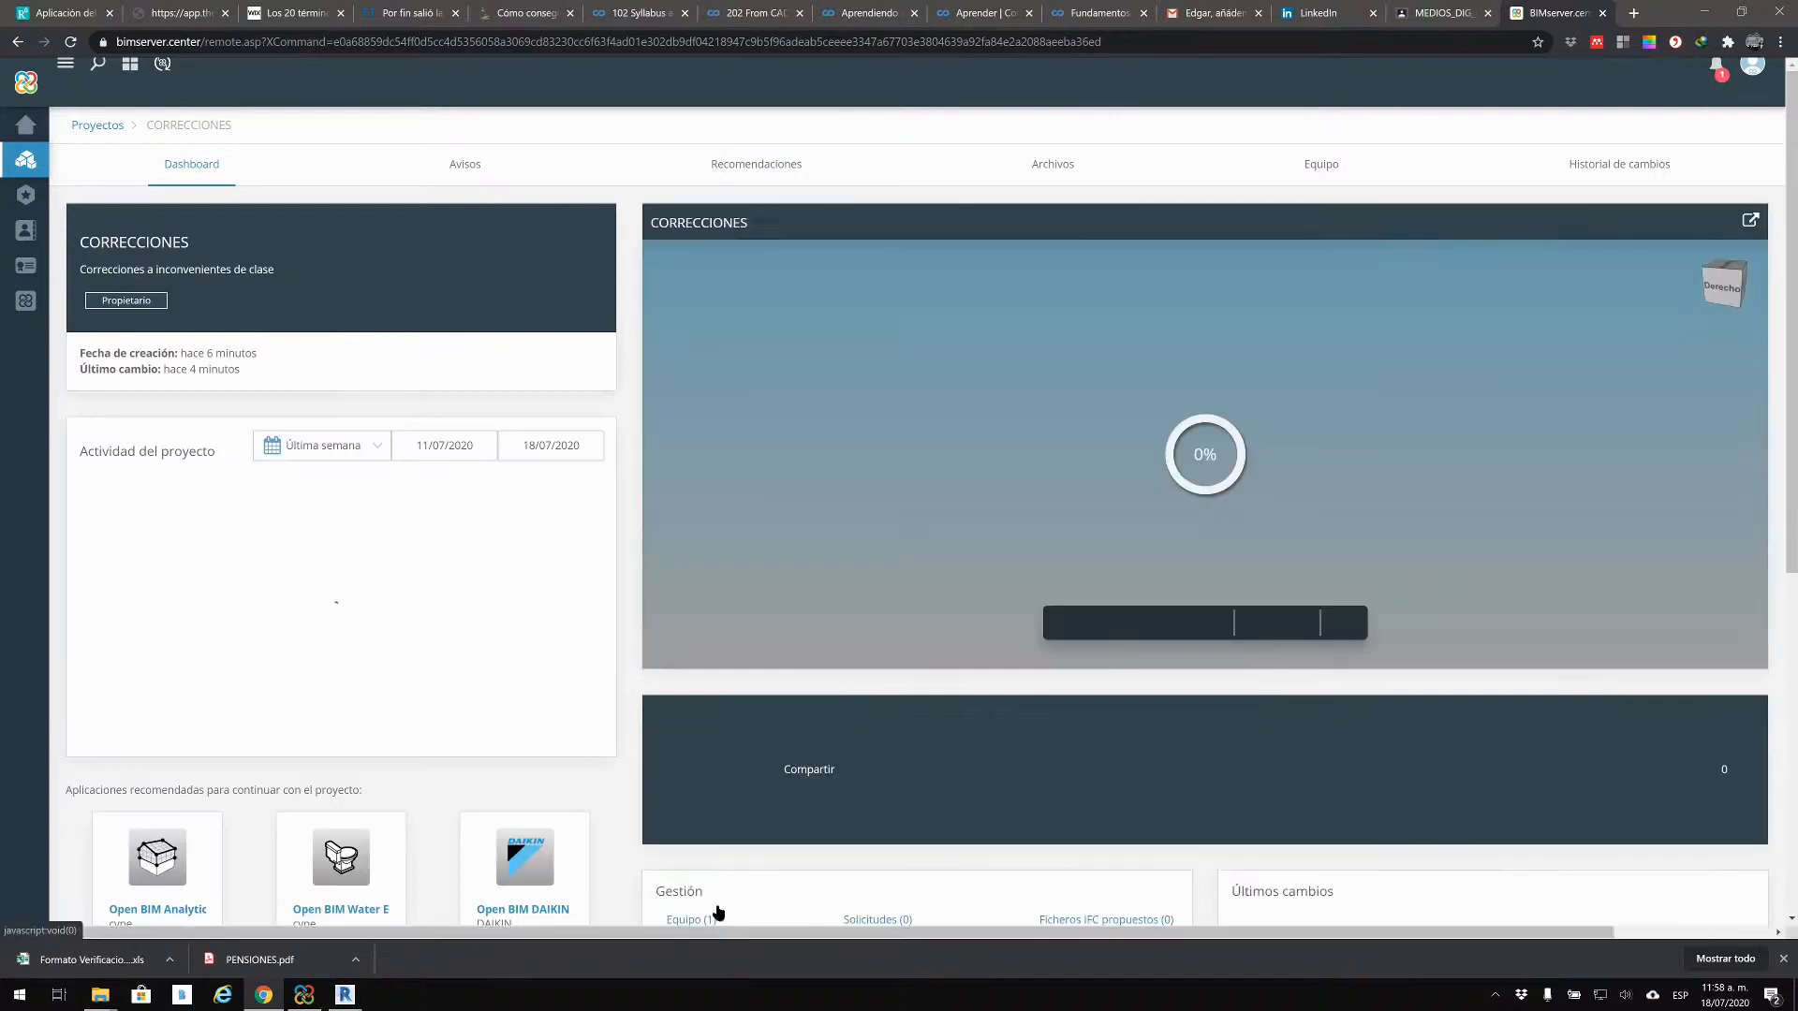
Step: Check that PR_EST appears in the CORRECCIONES model list and orbit the 3D viewer
scroll(794, 740, "down", 4)
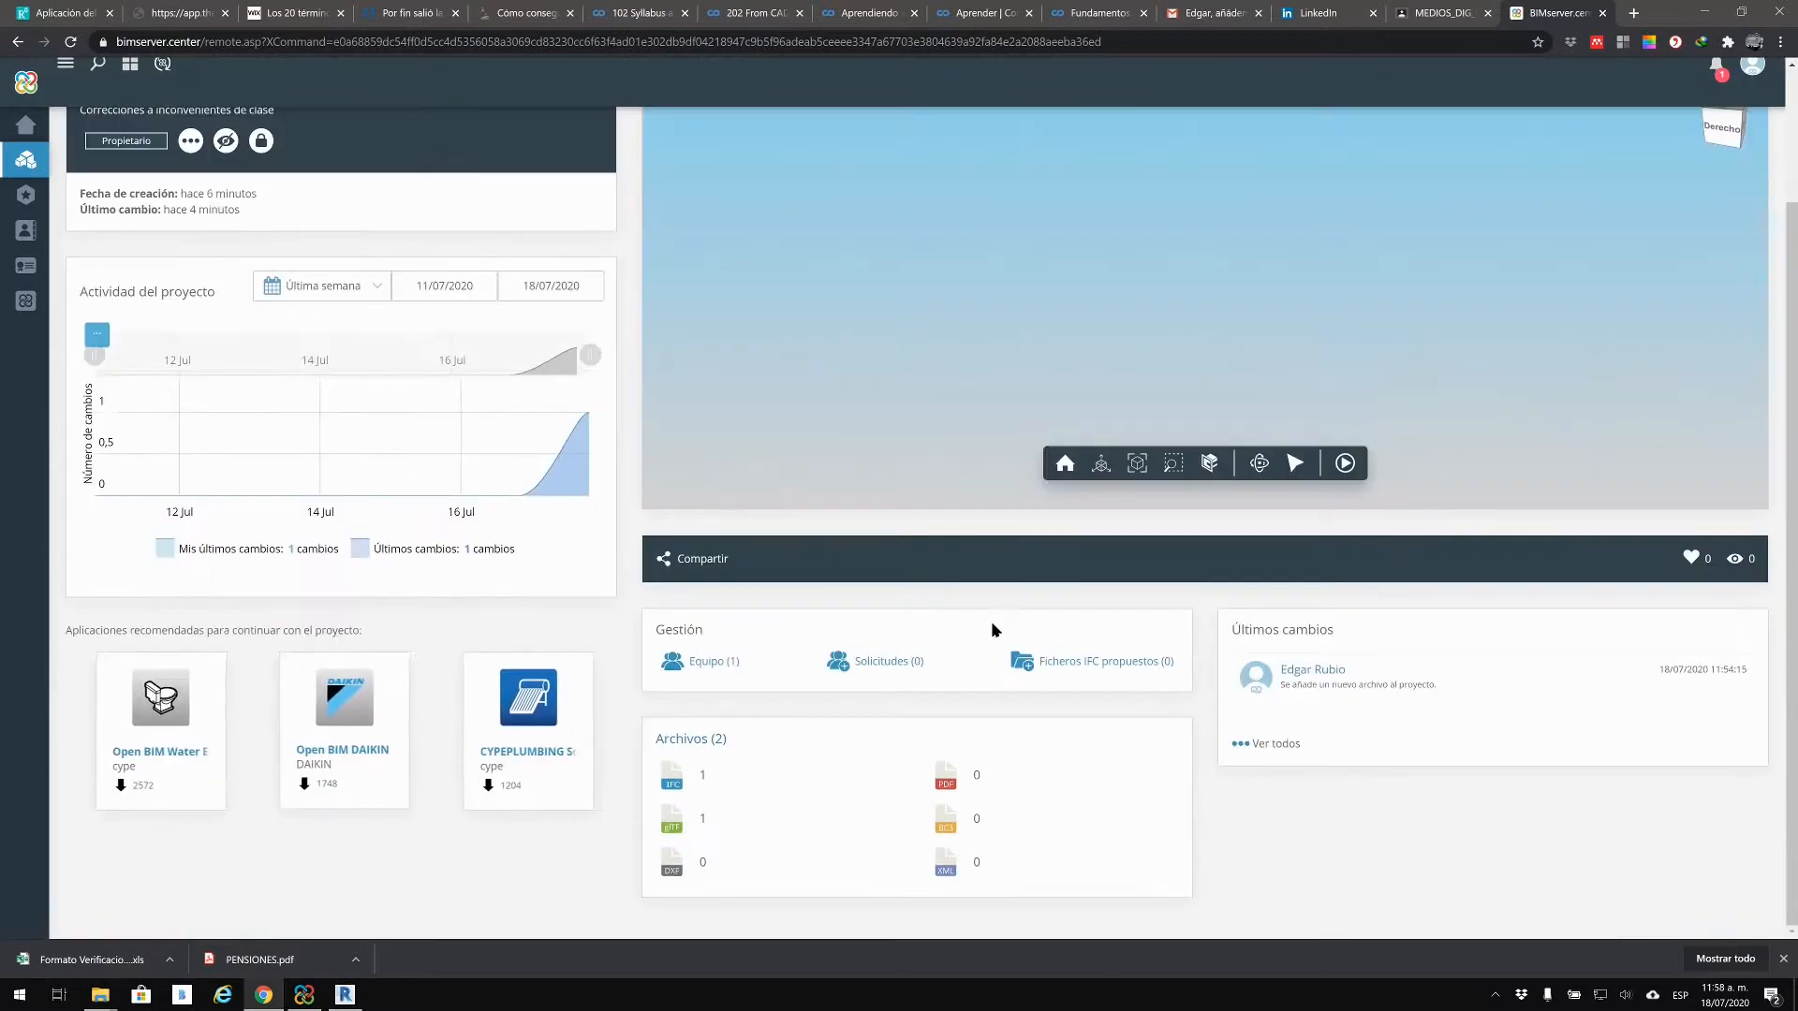
scroll(1166, 330, "up", 2)
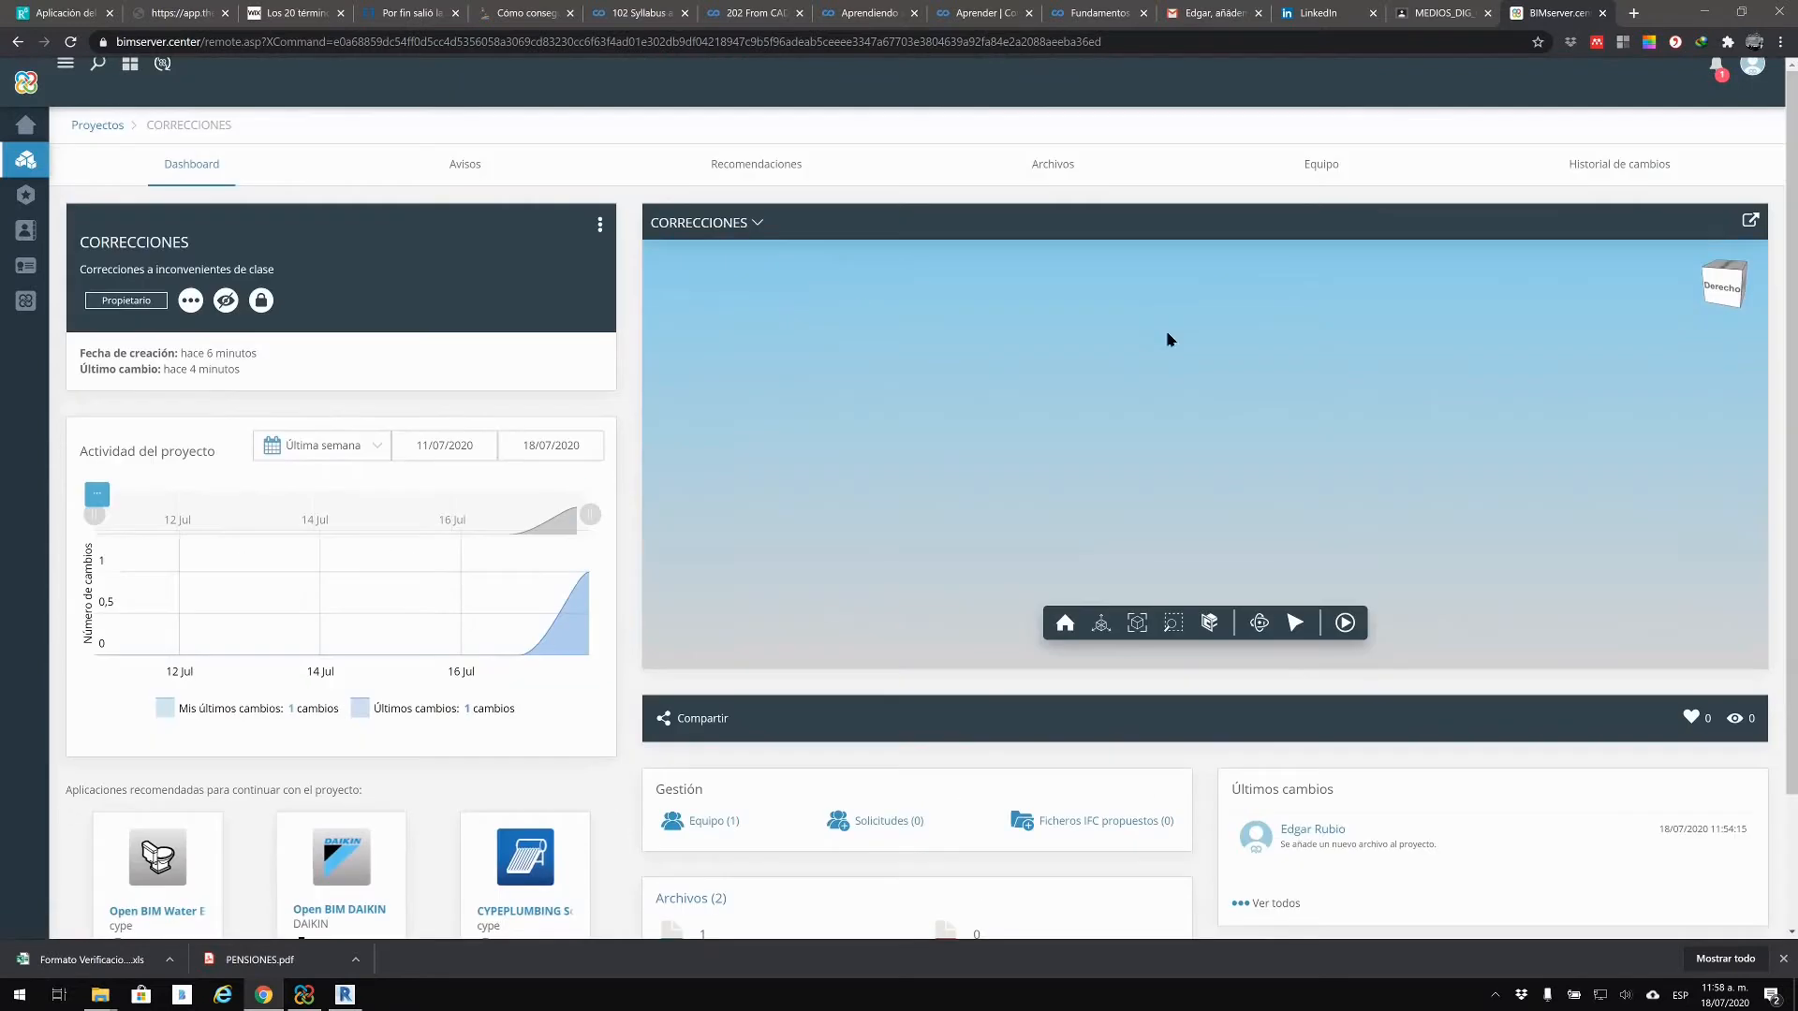
left_click(749, 225)
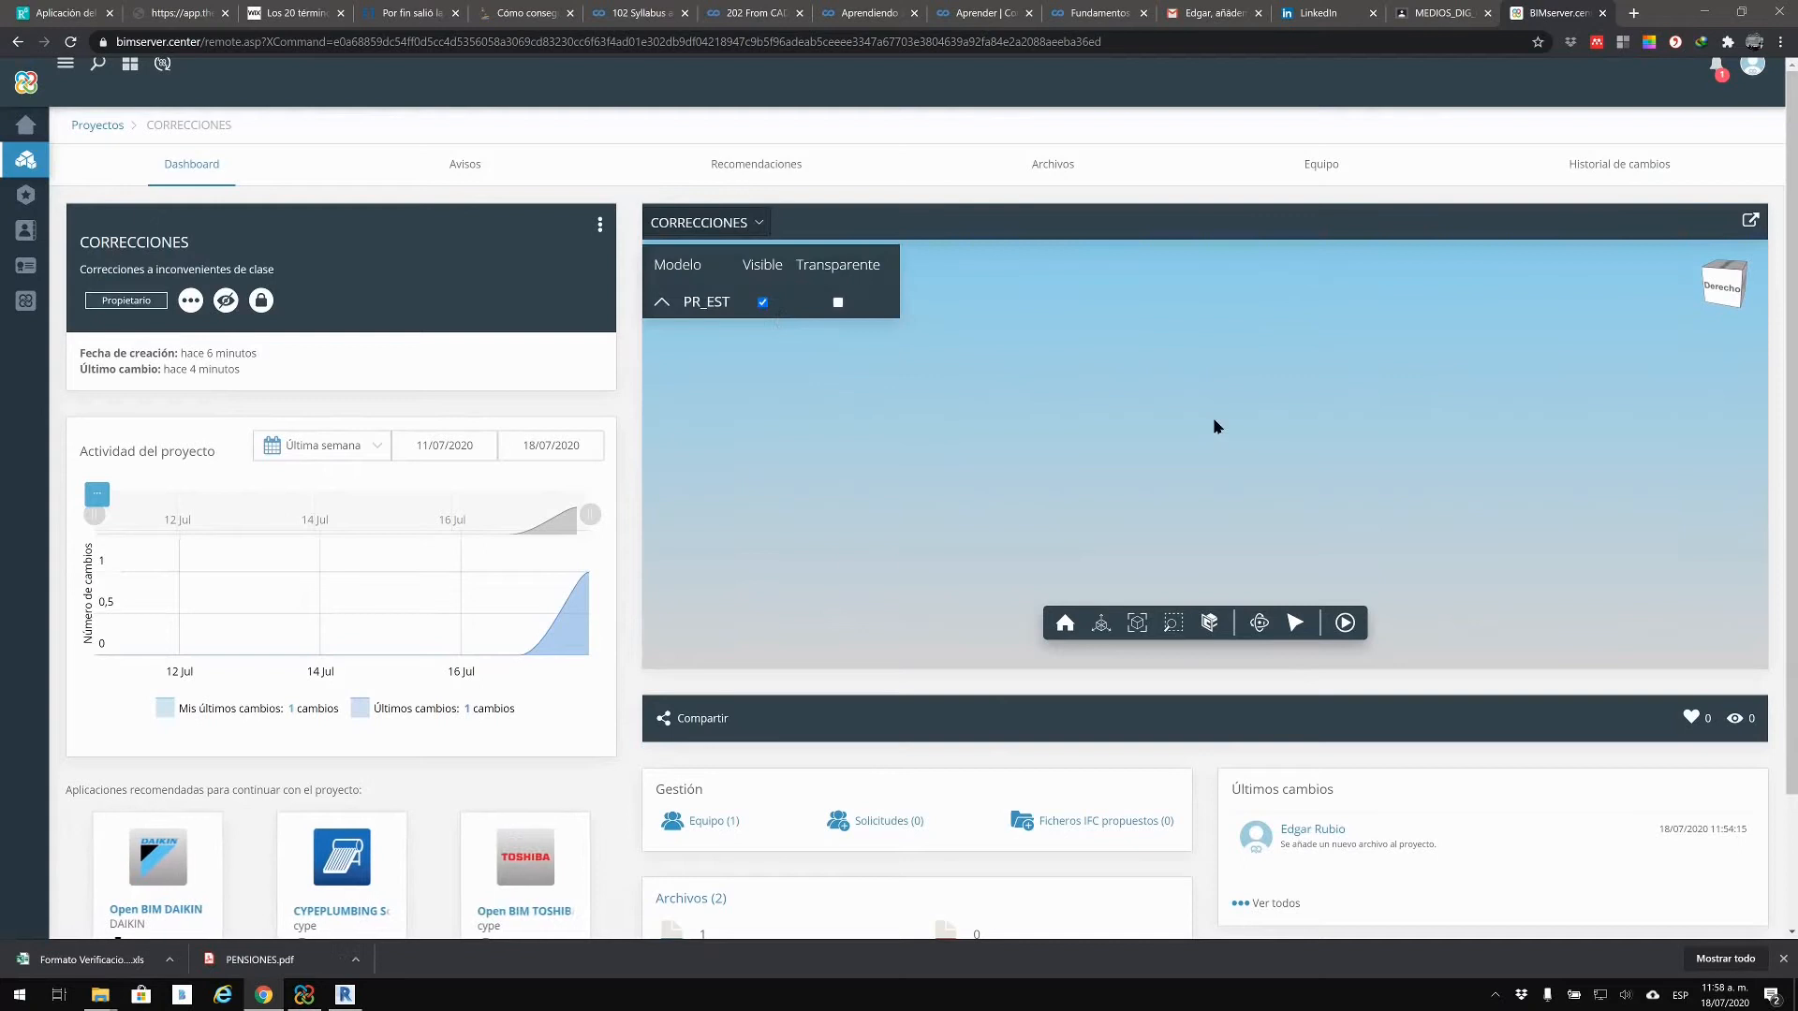
left_click_drag(1229, 450, 1208, 412)
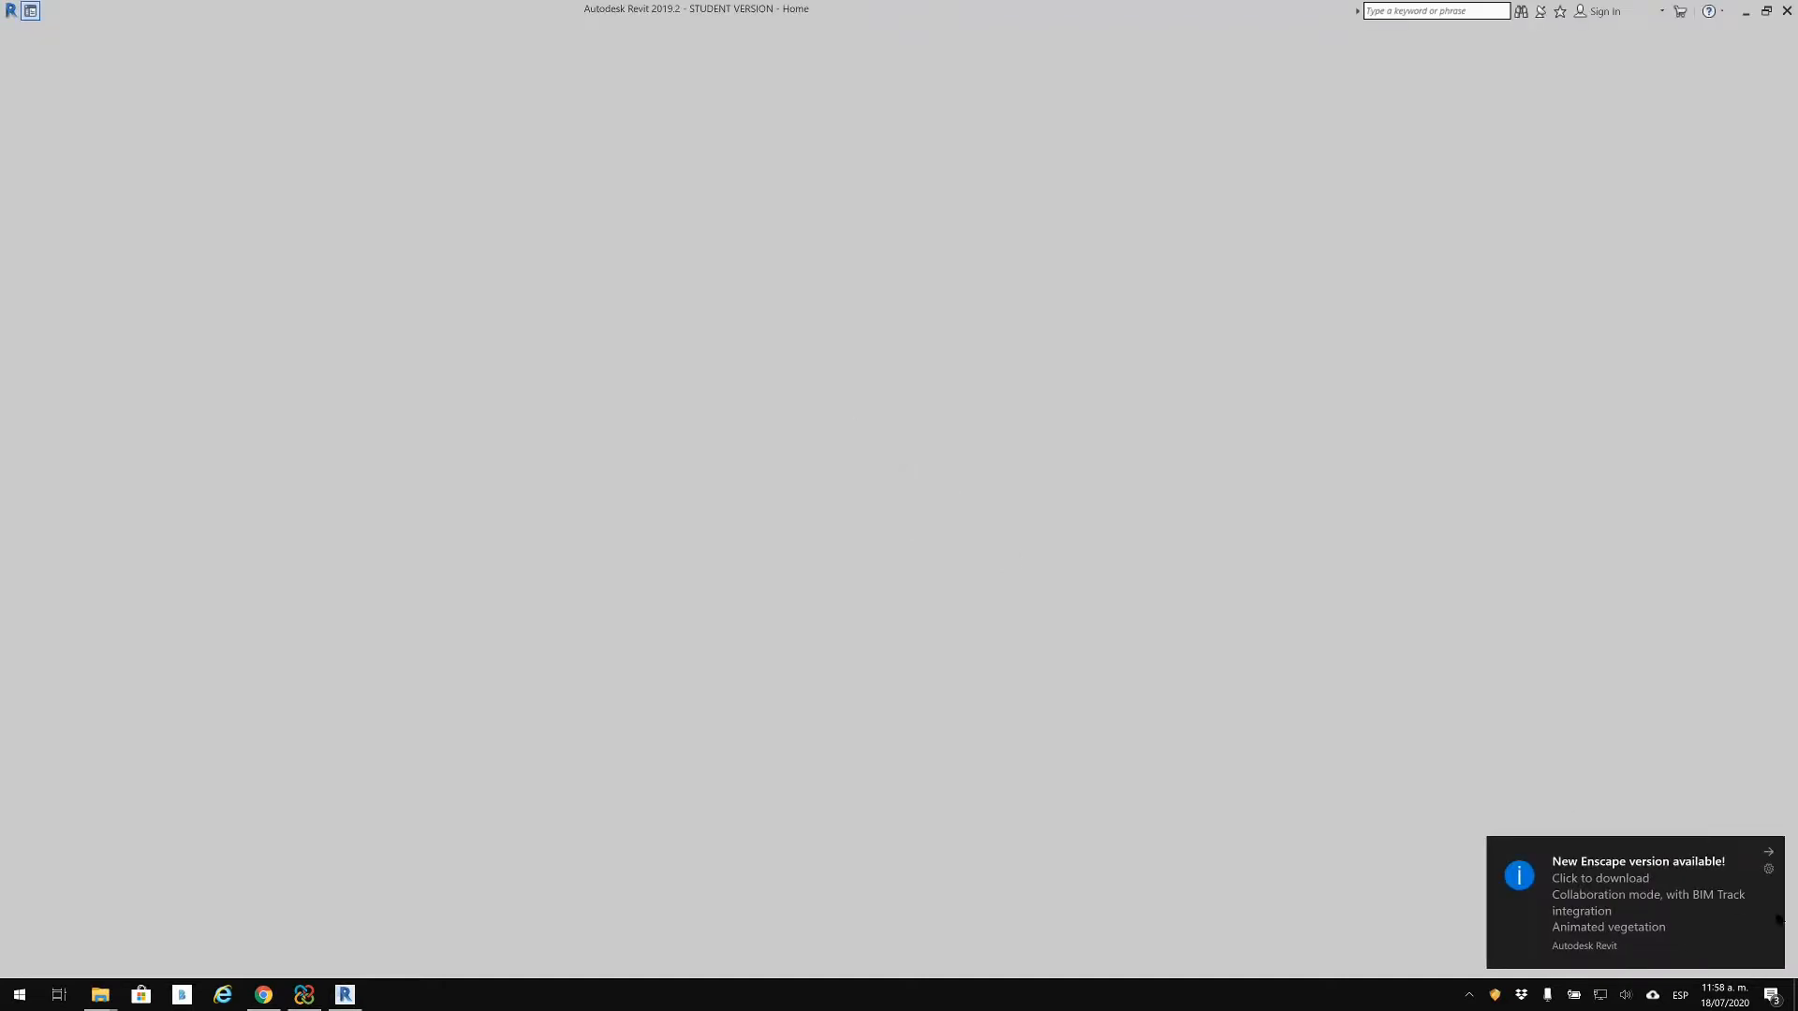
left_click(1769, 853)
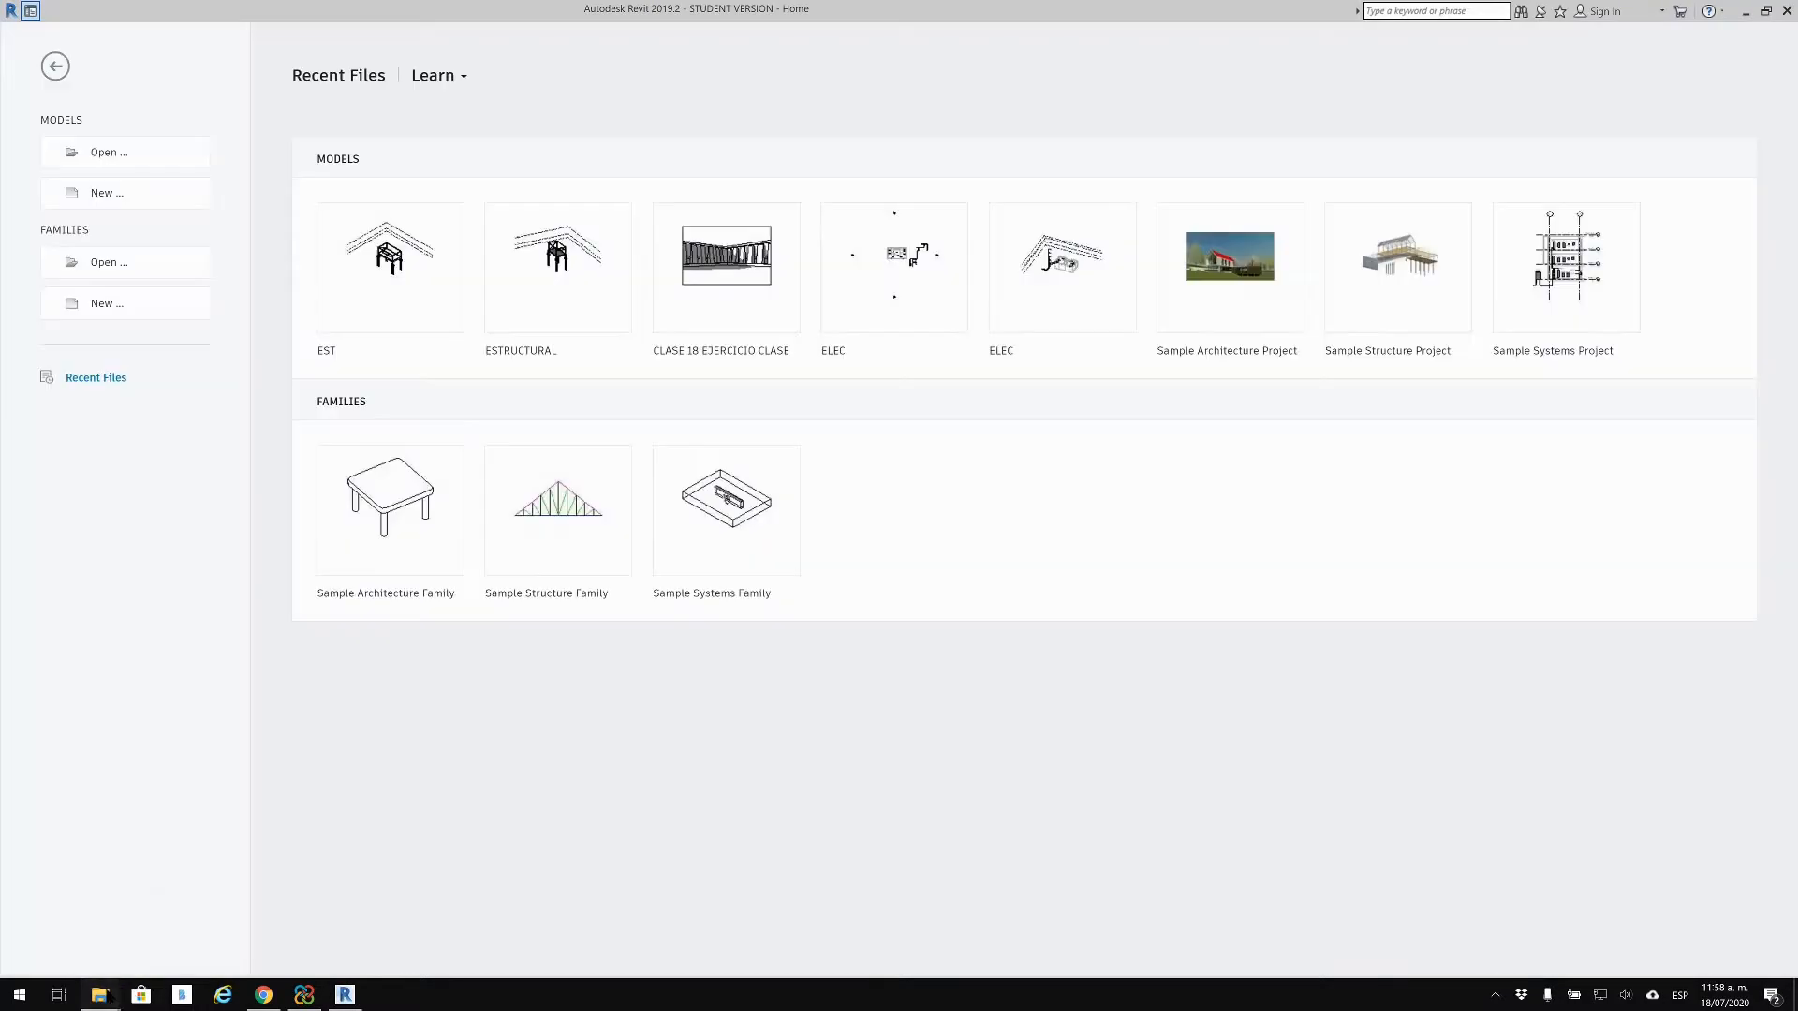
mouse_move(101, 996)
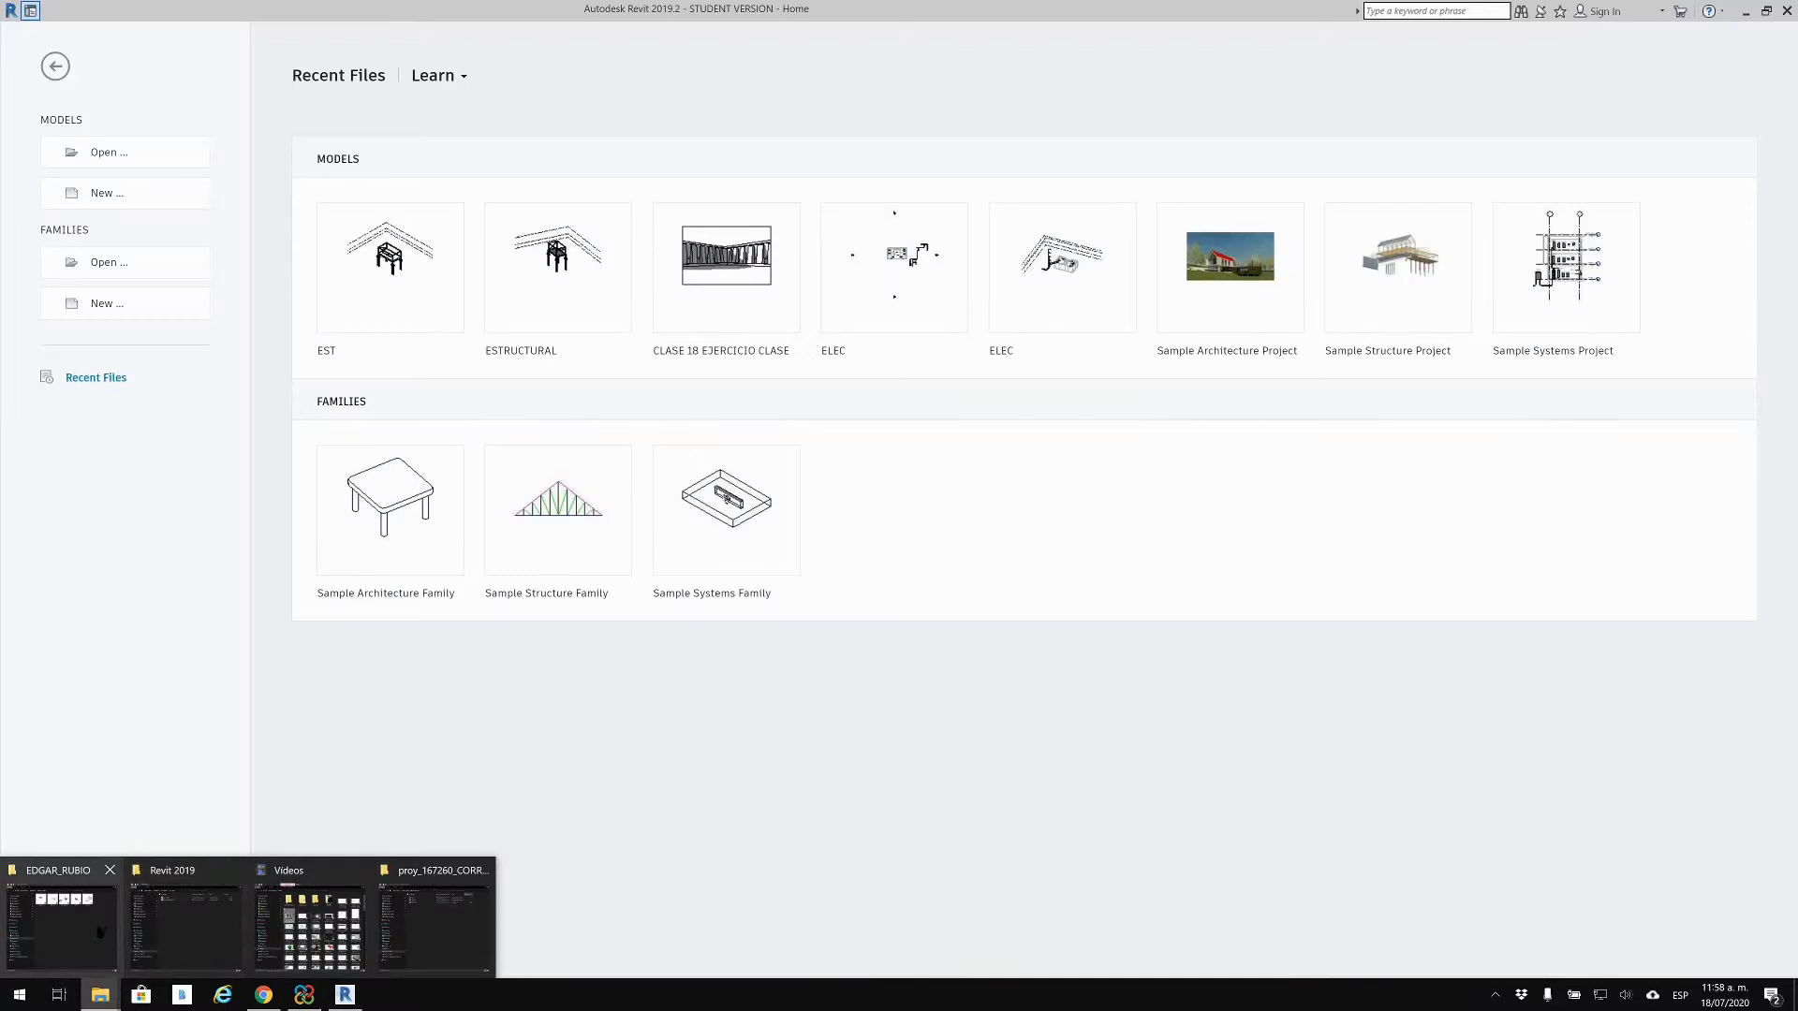
left_click(117, 930)
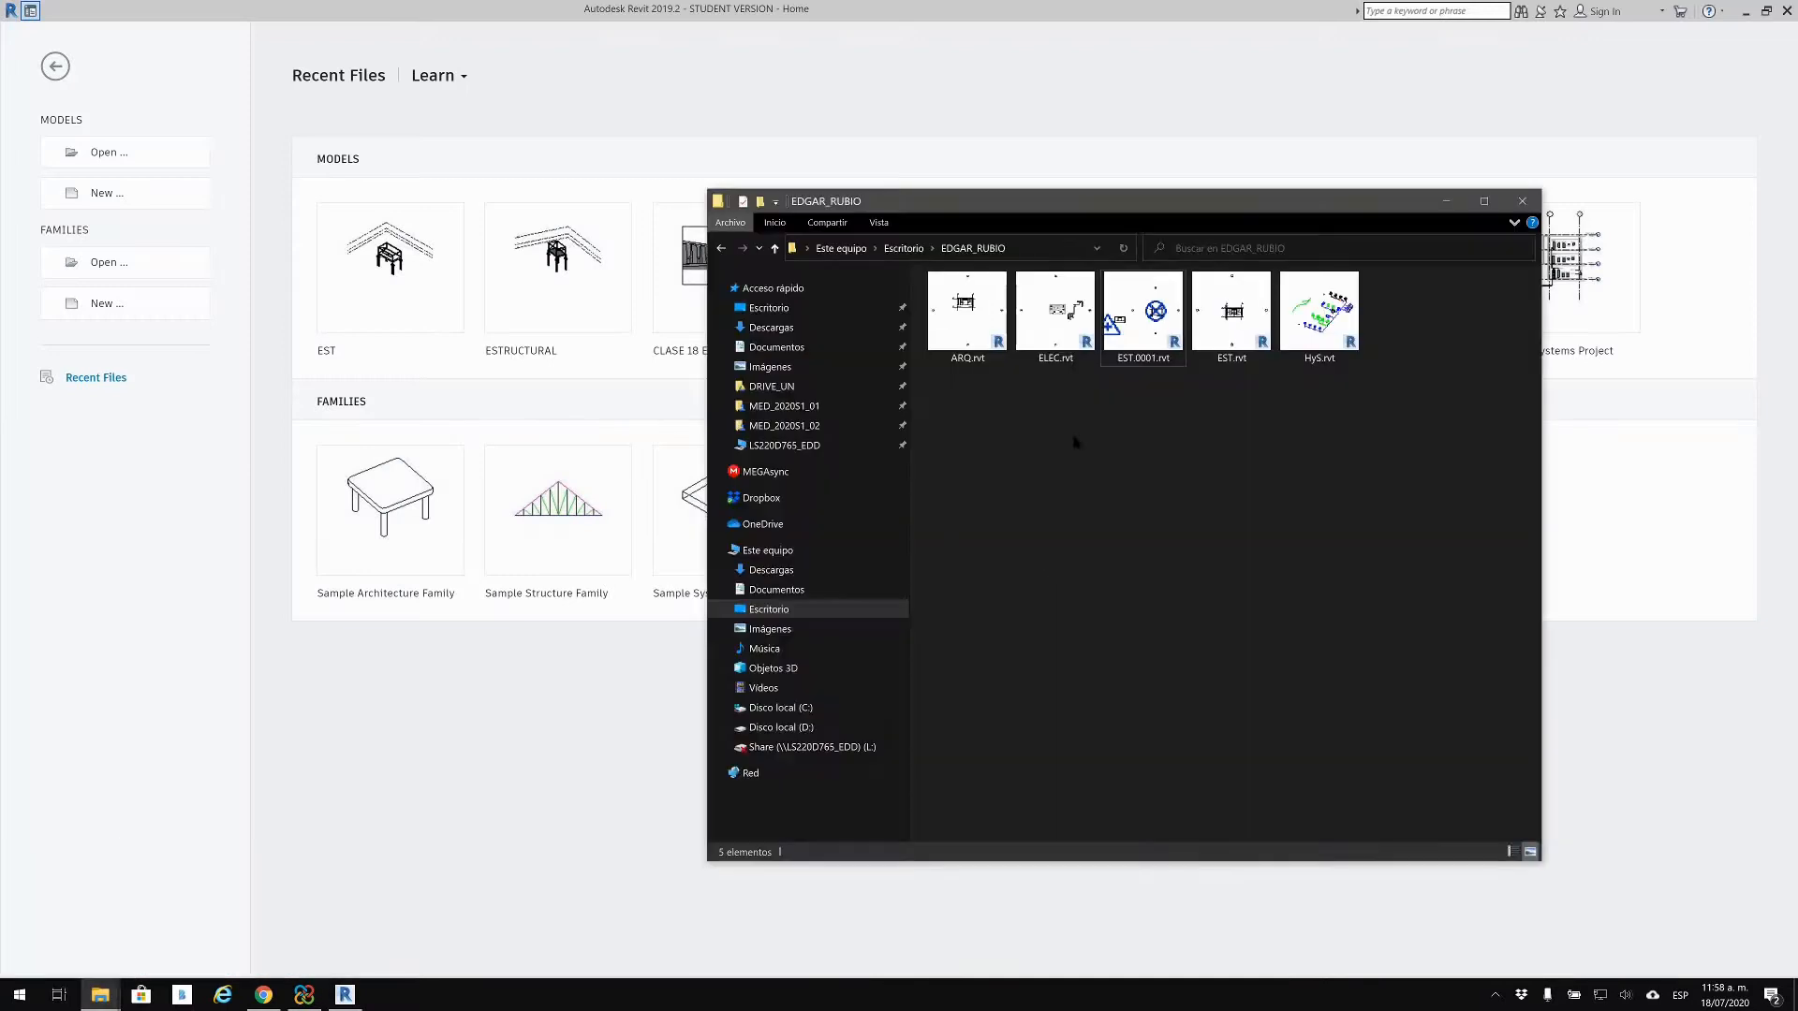
left_click(1252, 318)
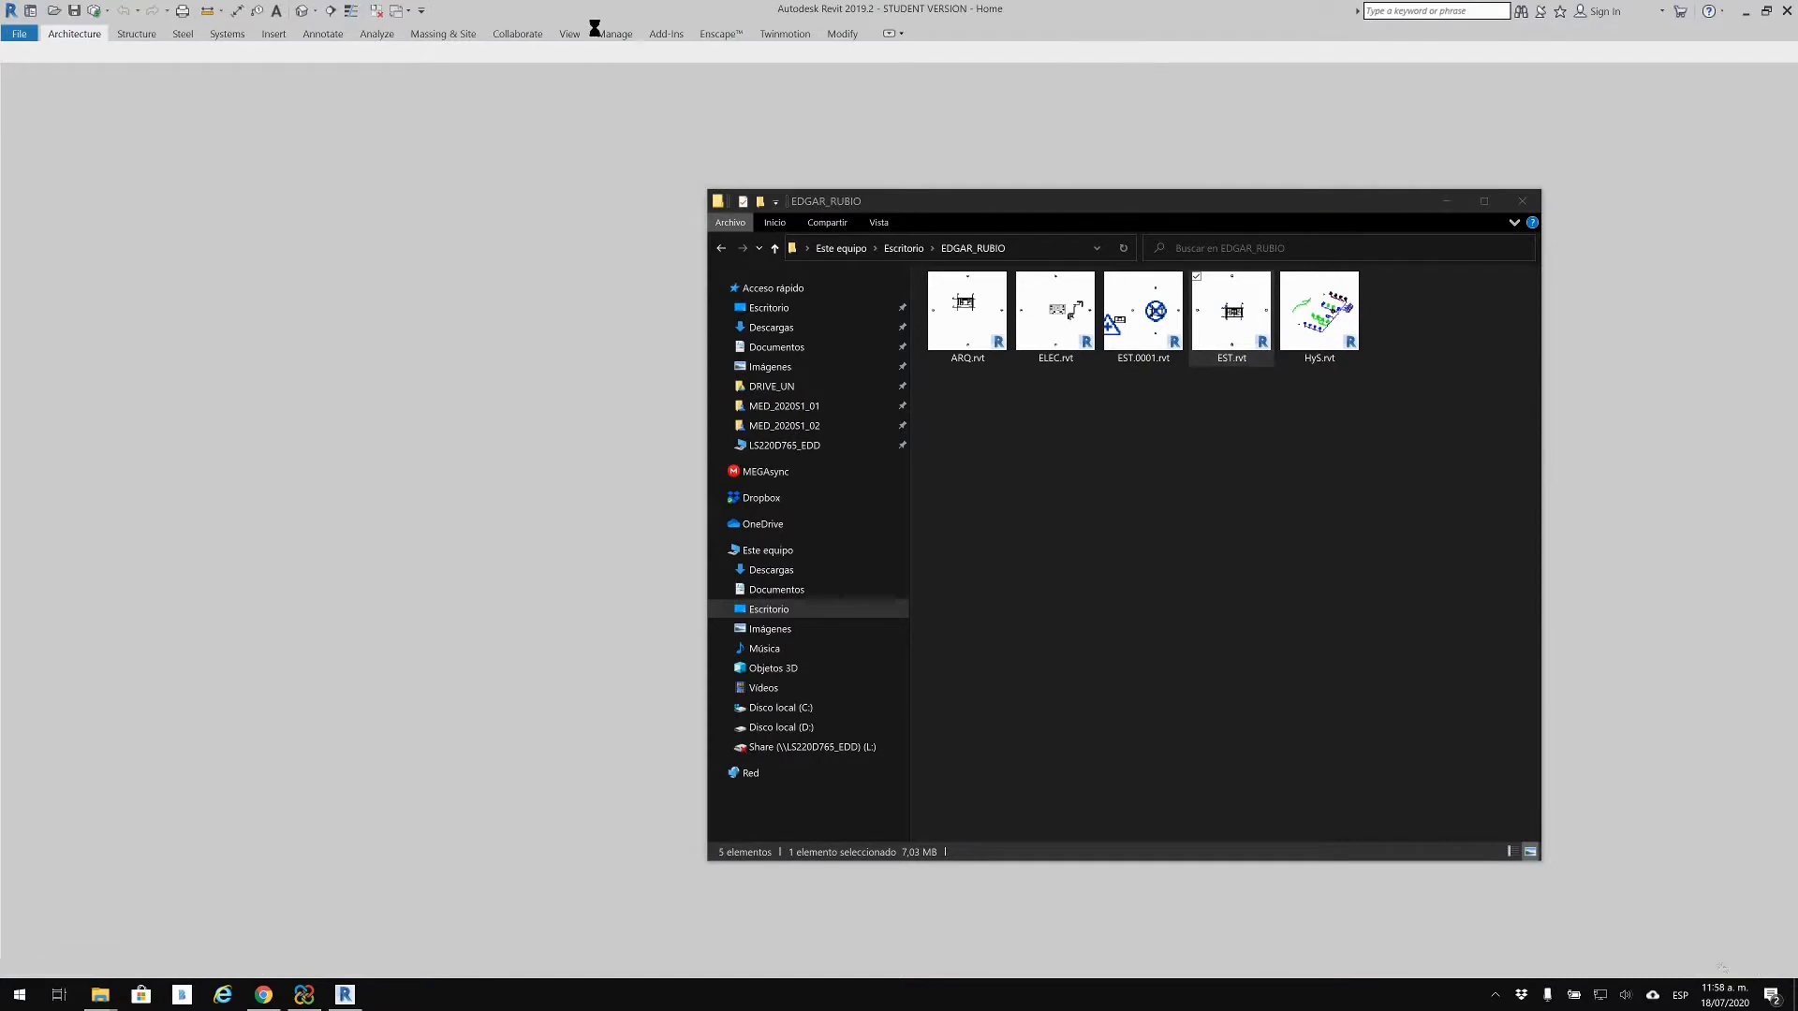
left_click(1447, 201)
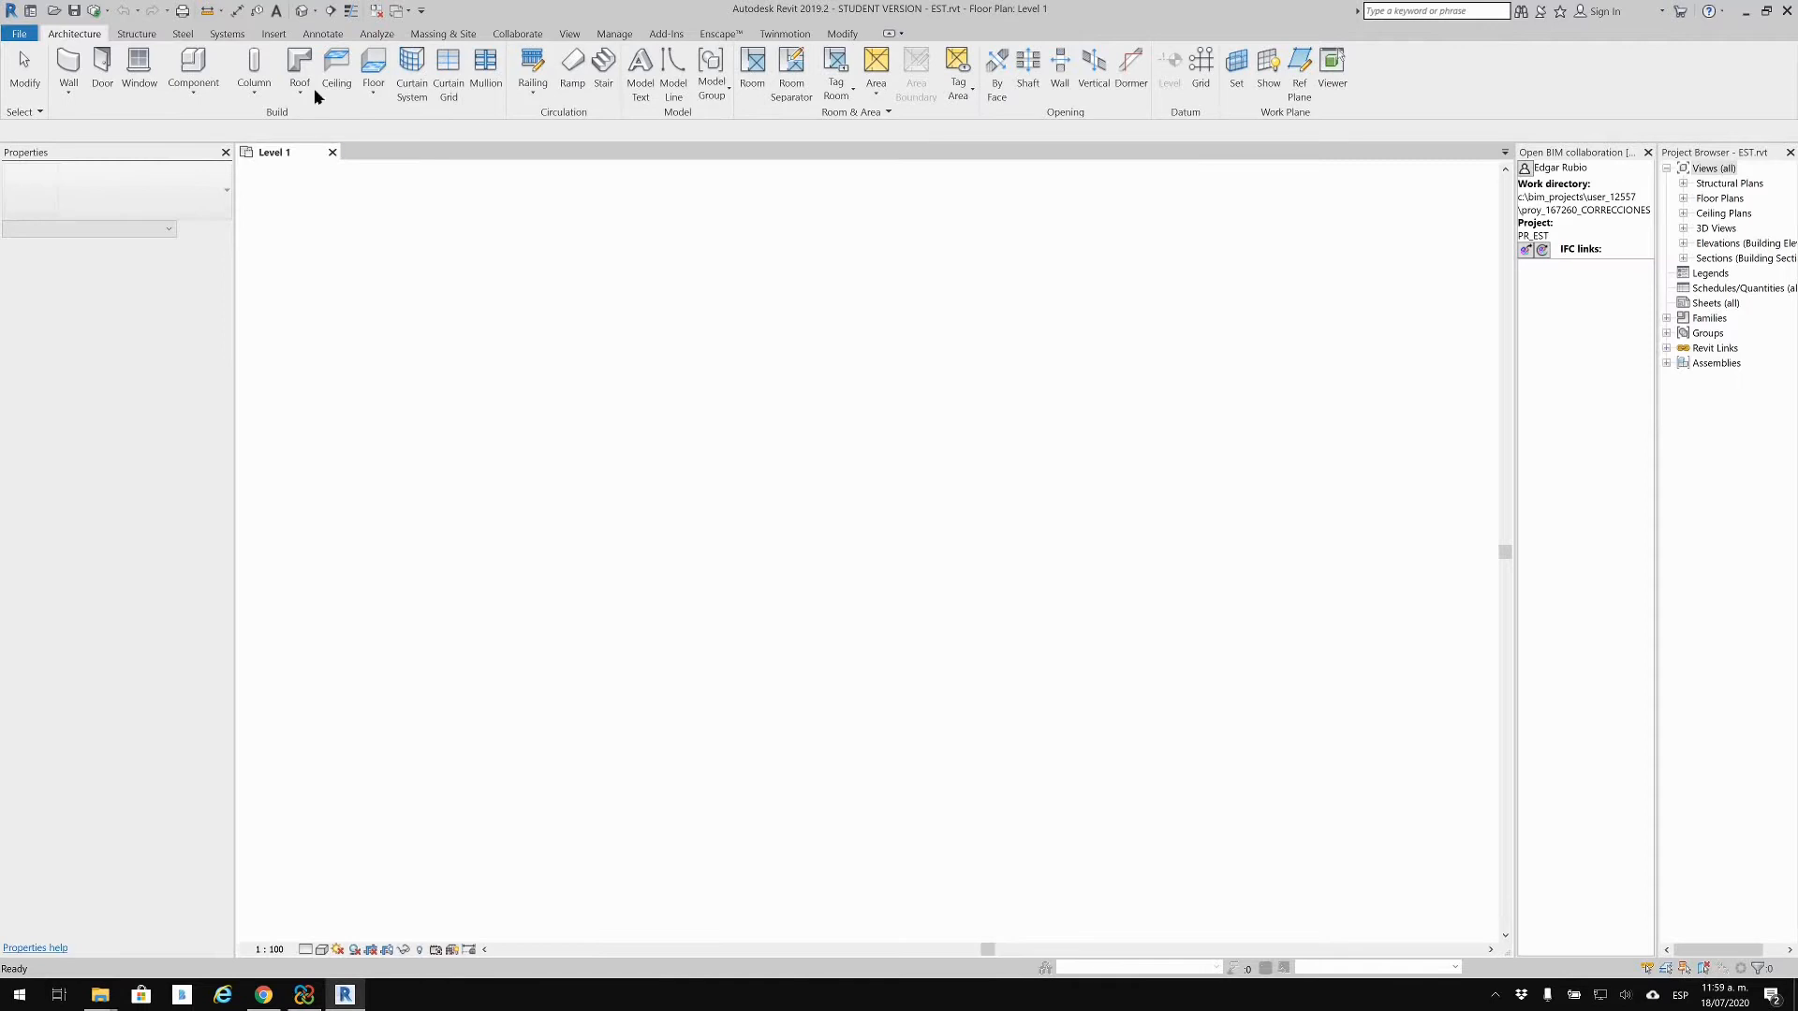
Step: Export EST.rvt as EST.ifc with the In-Session Setup and the default folder path
left_click(21, 34)
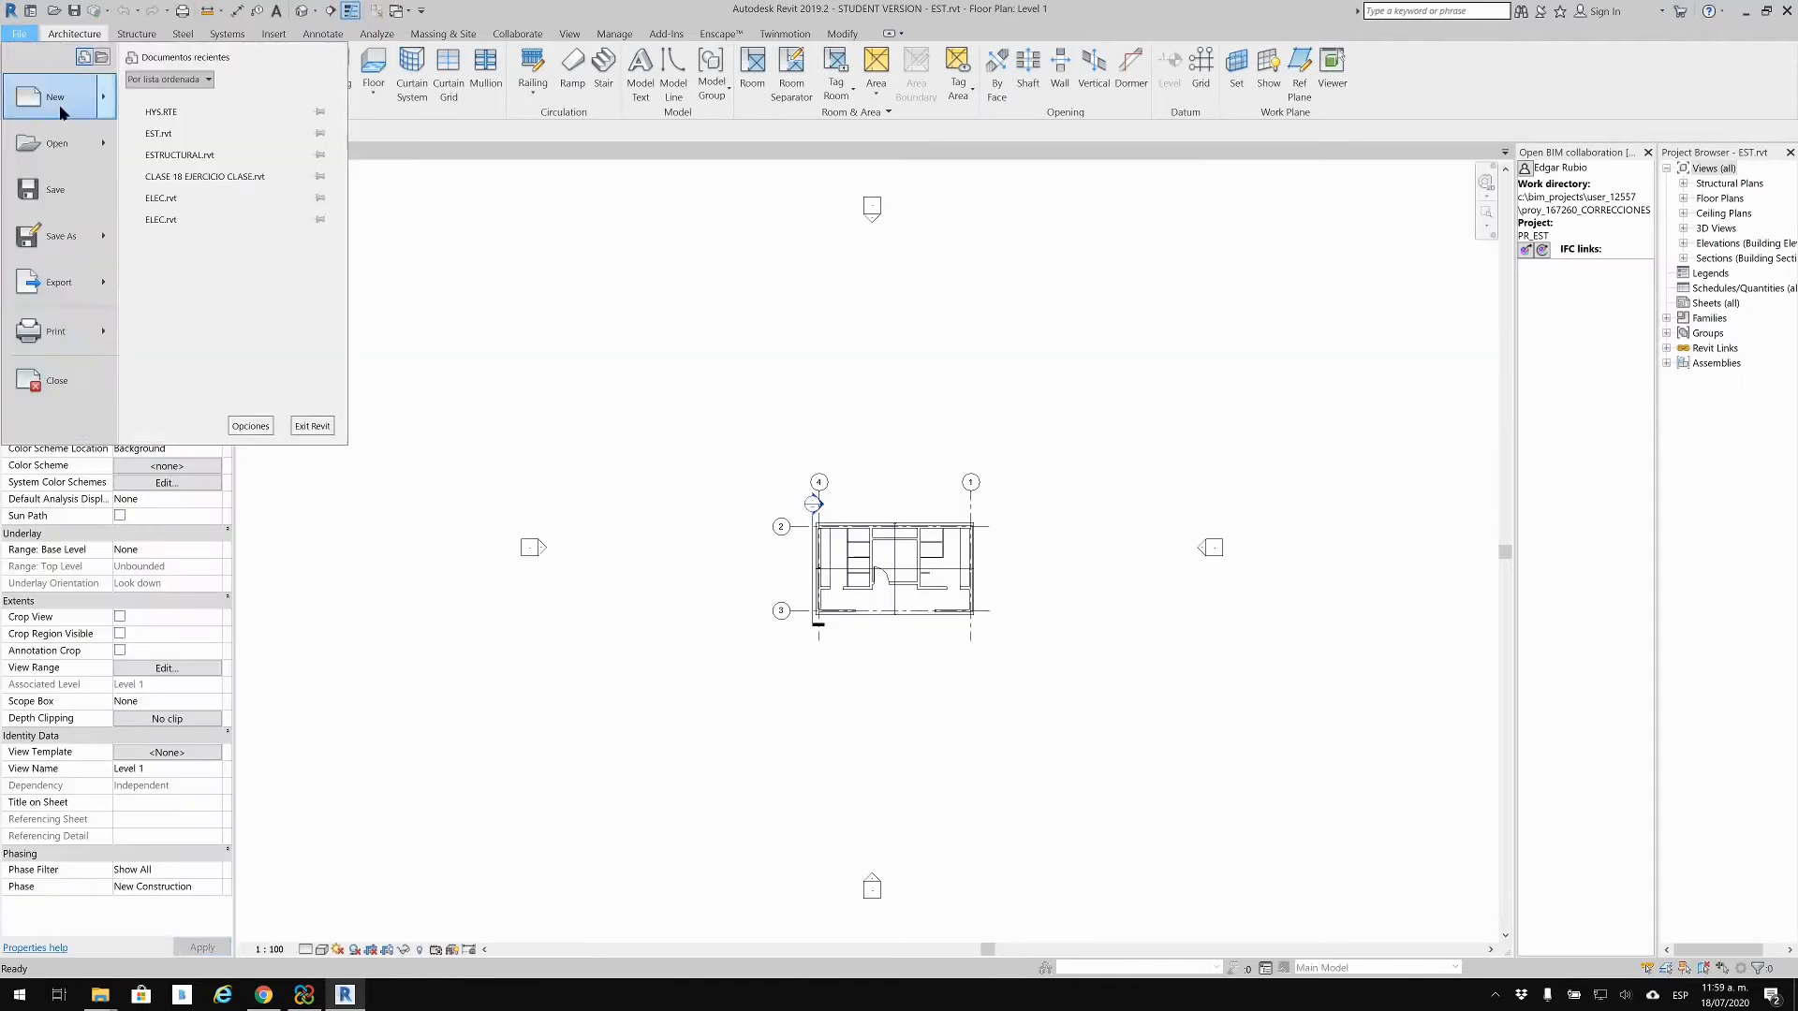
mouse_move(61, 283)
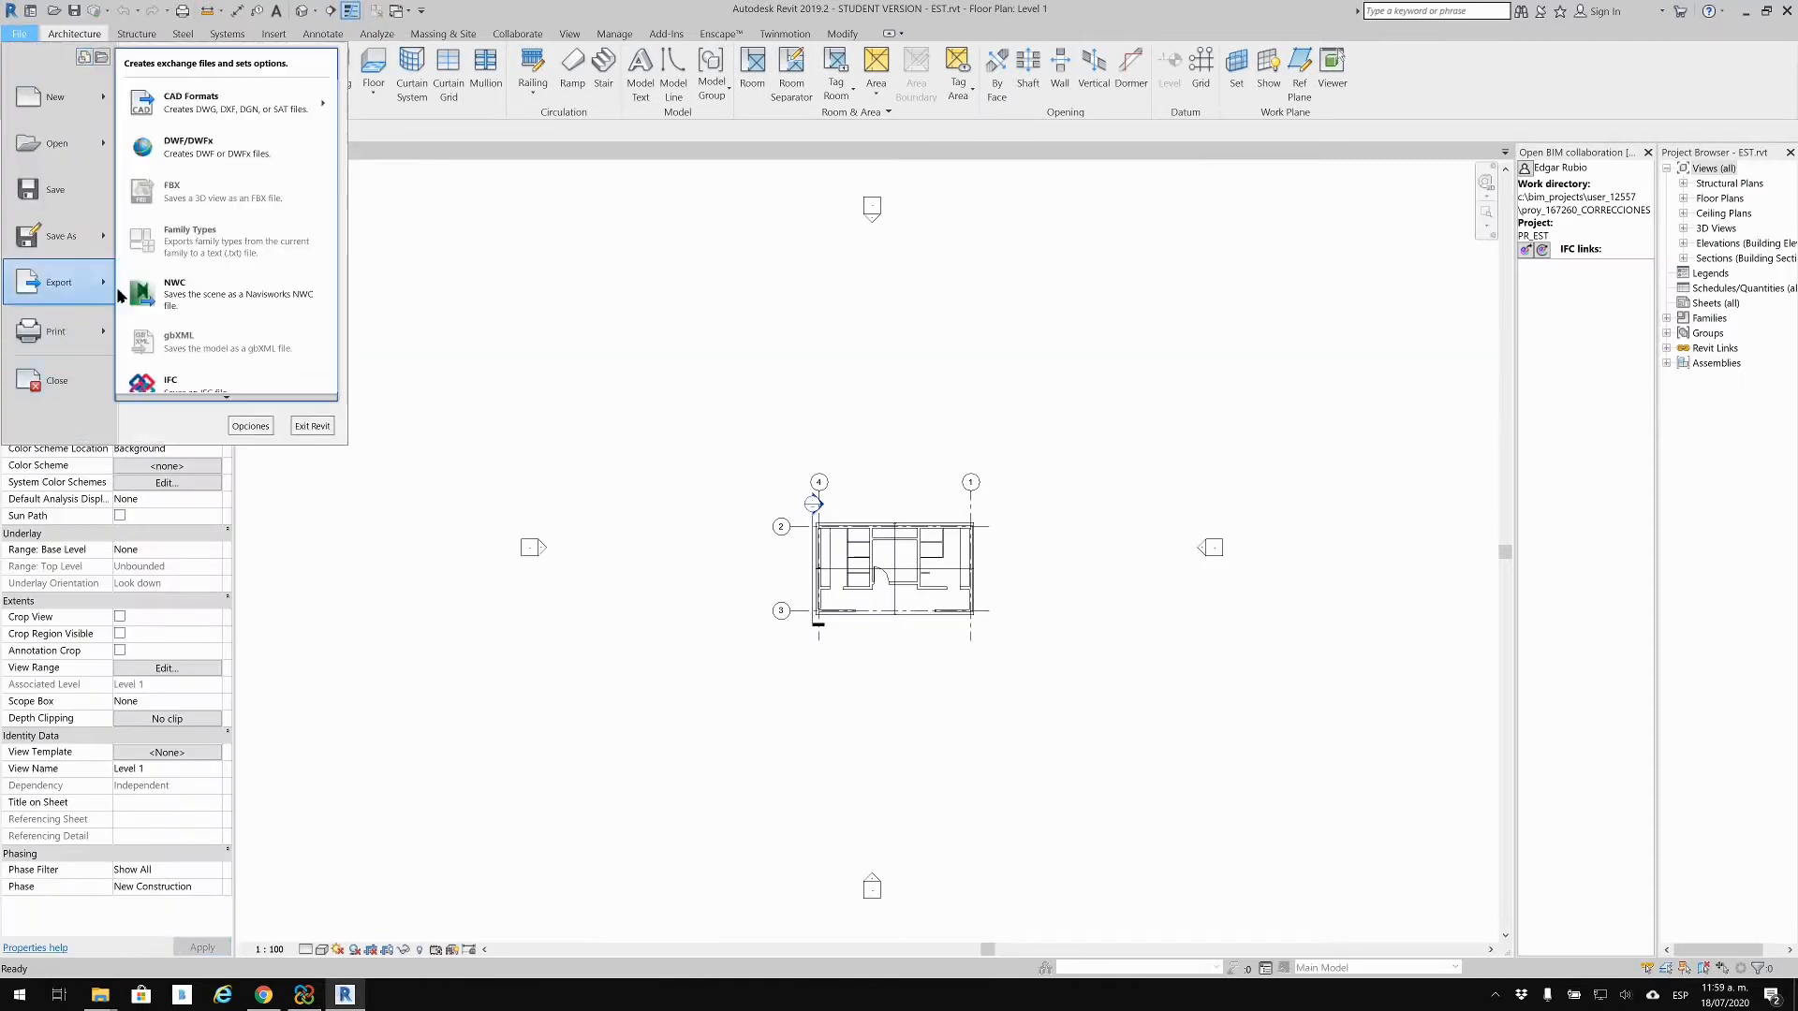
left_click(209, 392)
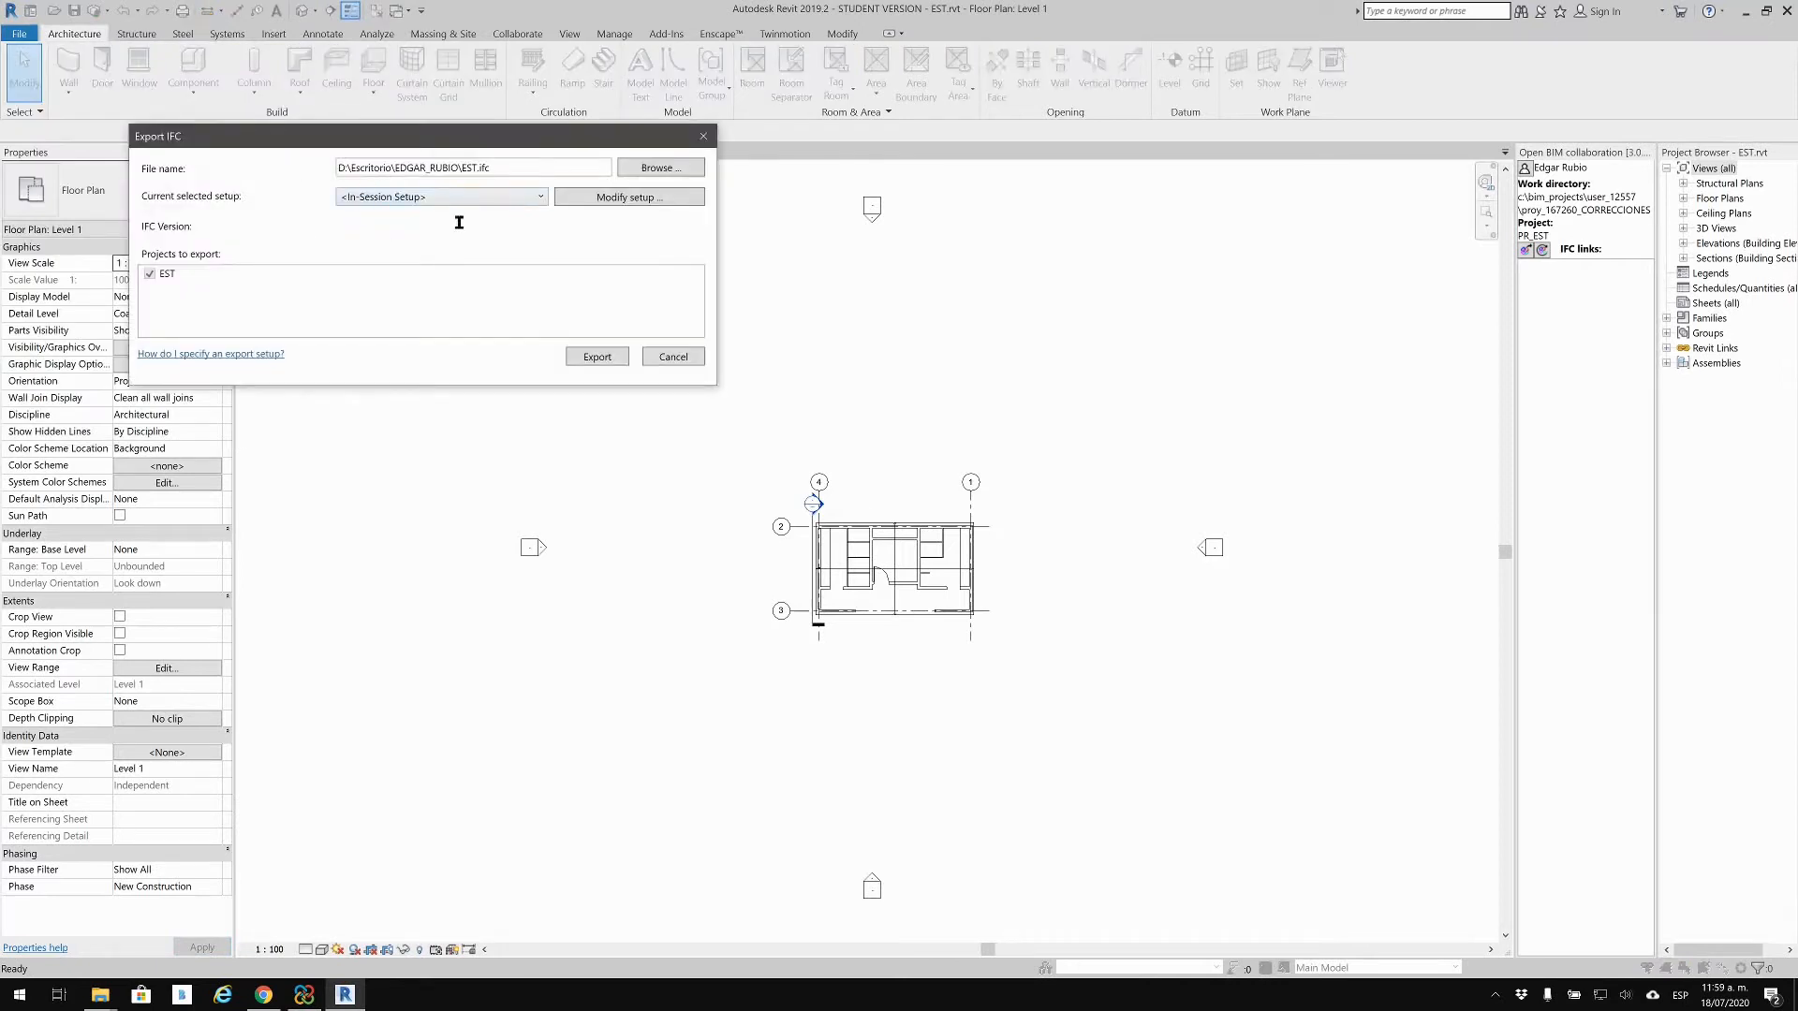
left_click(587, 359)
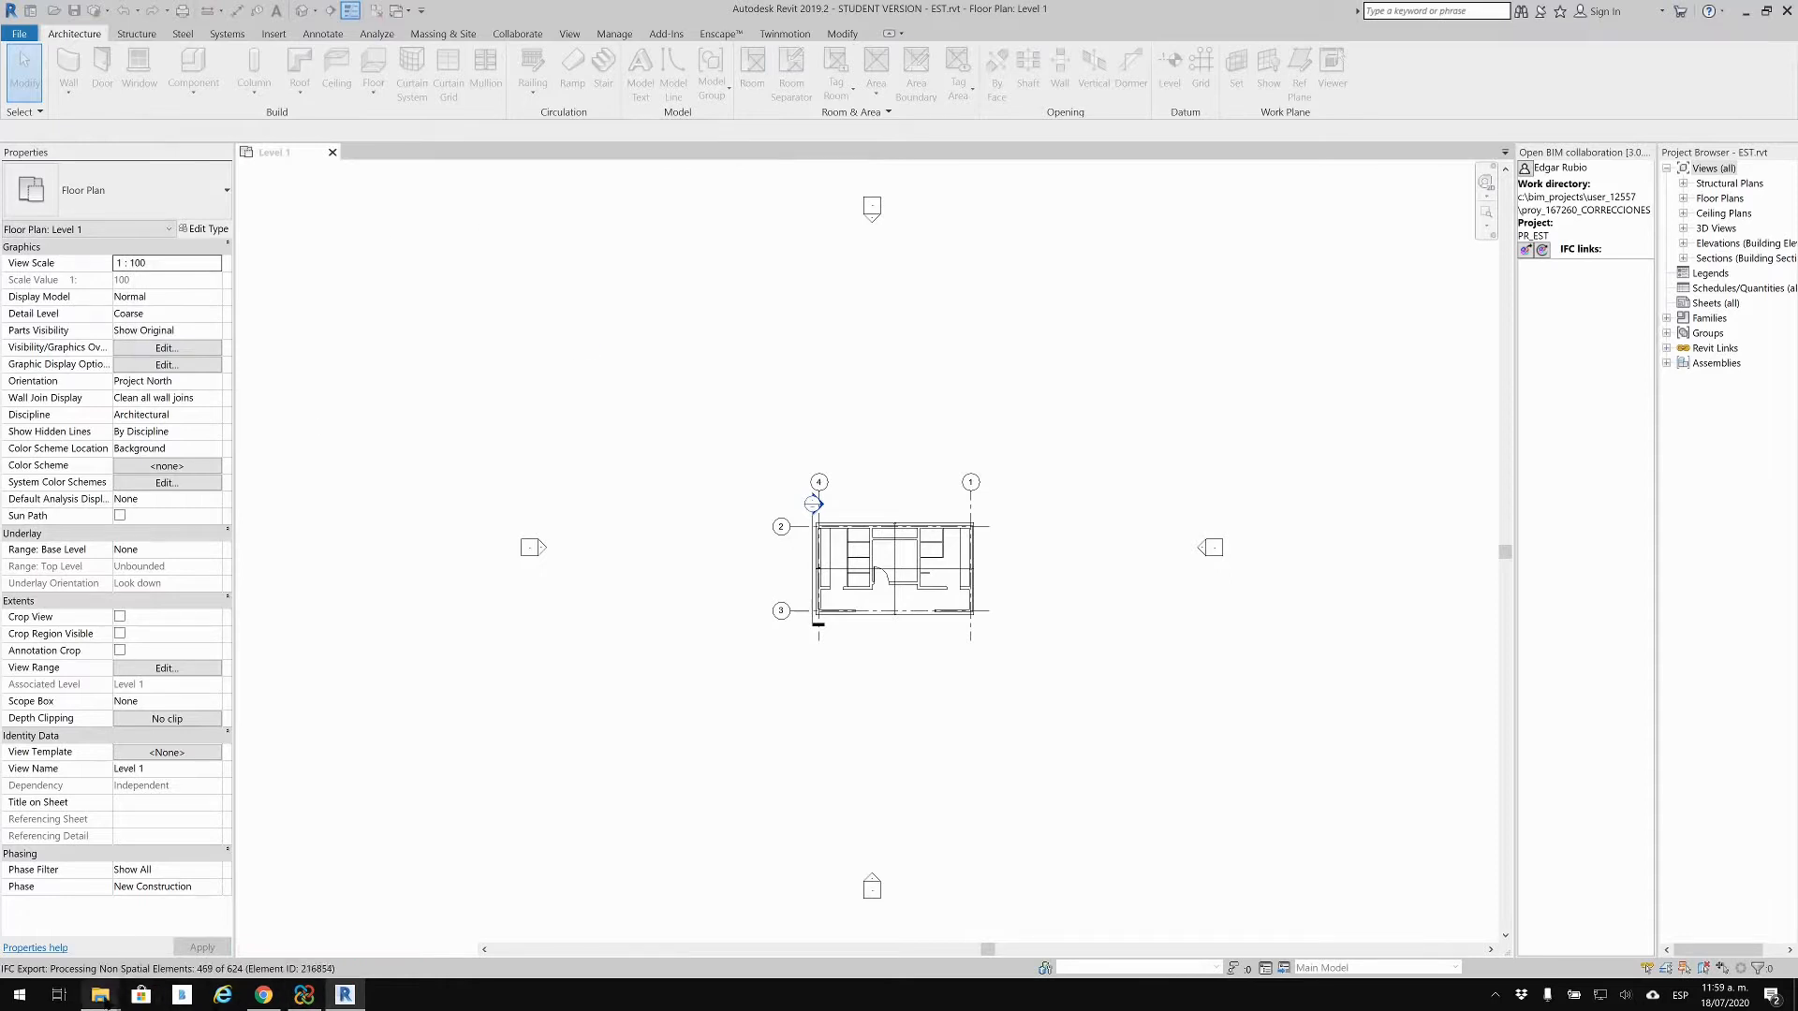
mouse_move(101, 994)
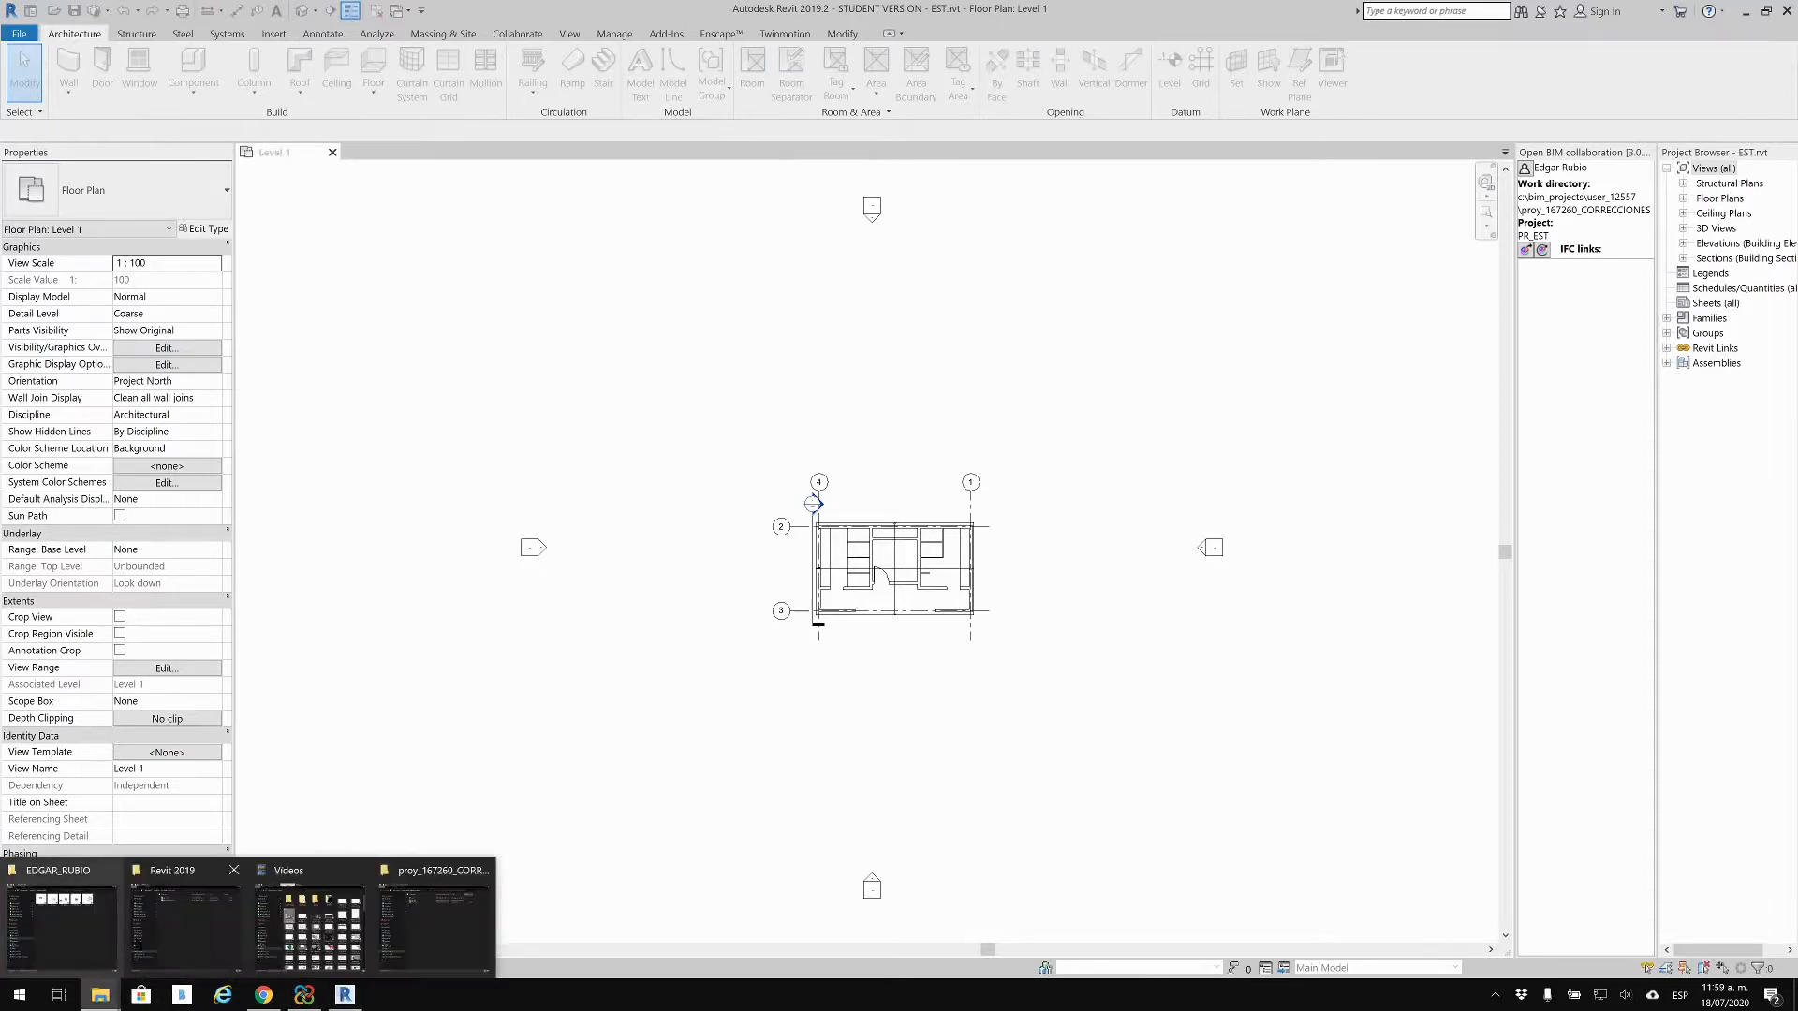
left_click(105, 941)
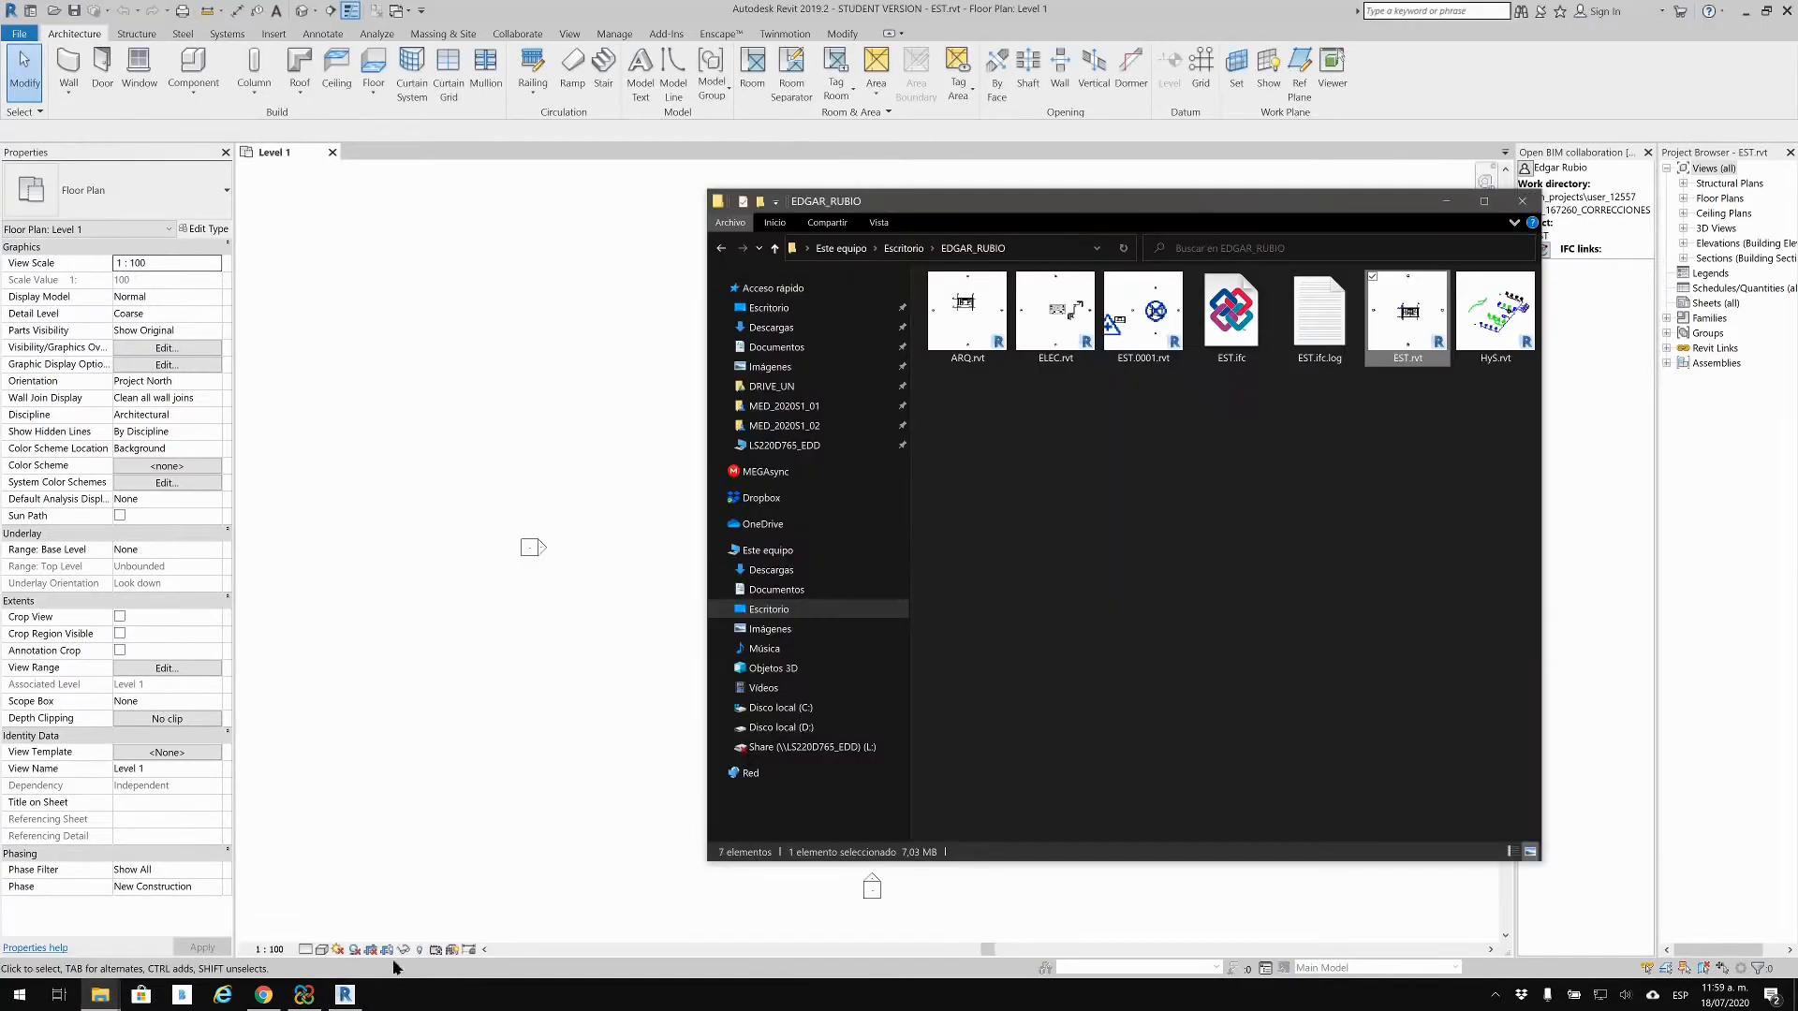
left_click(1260, 321)
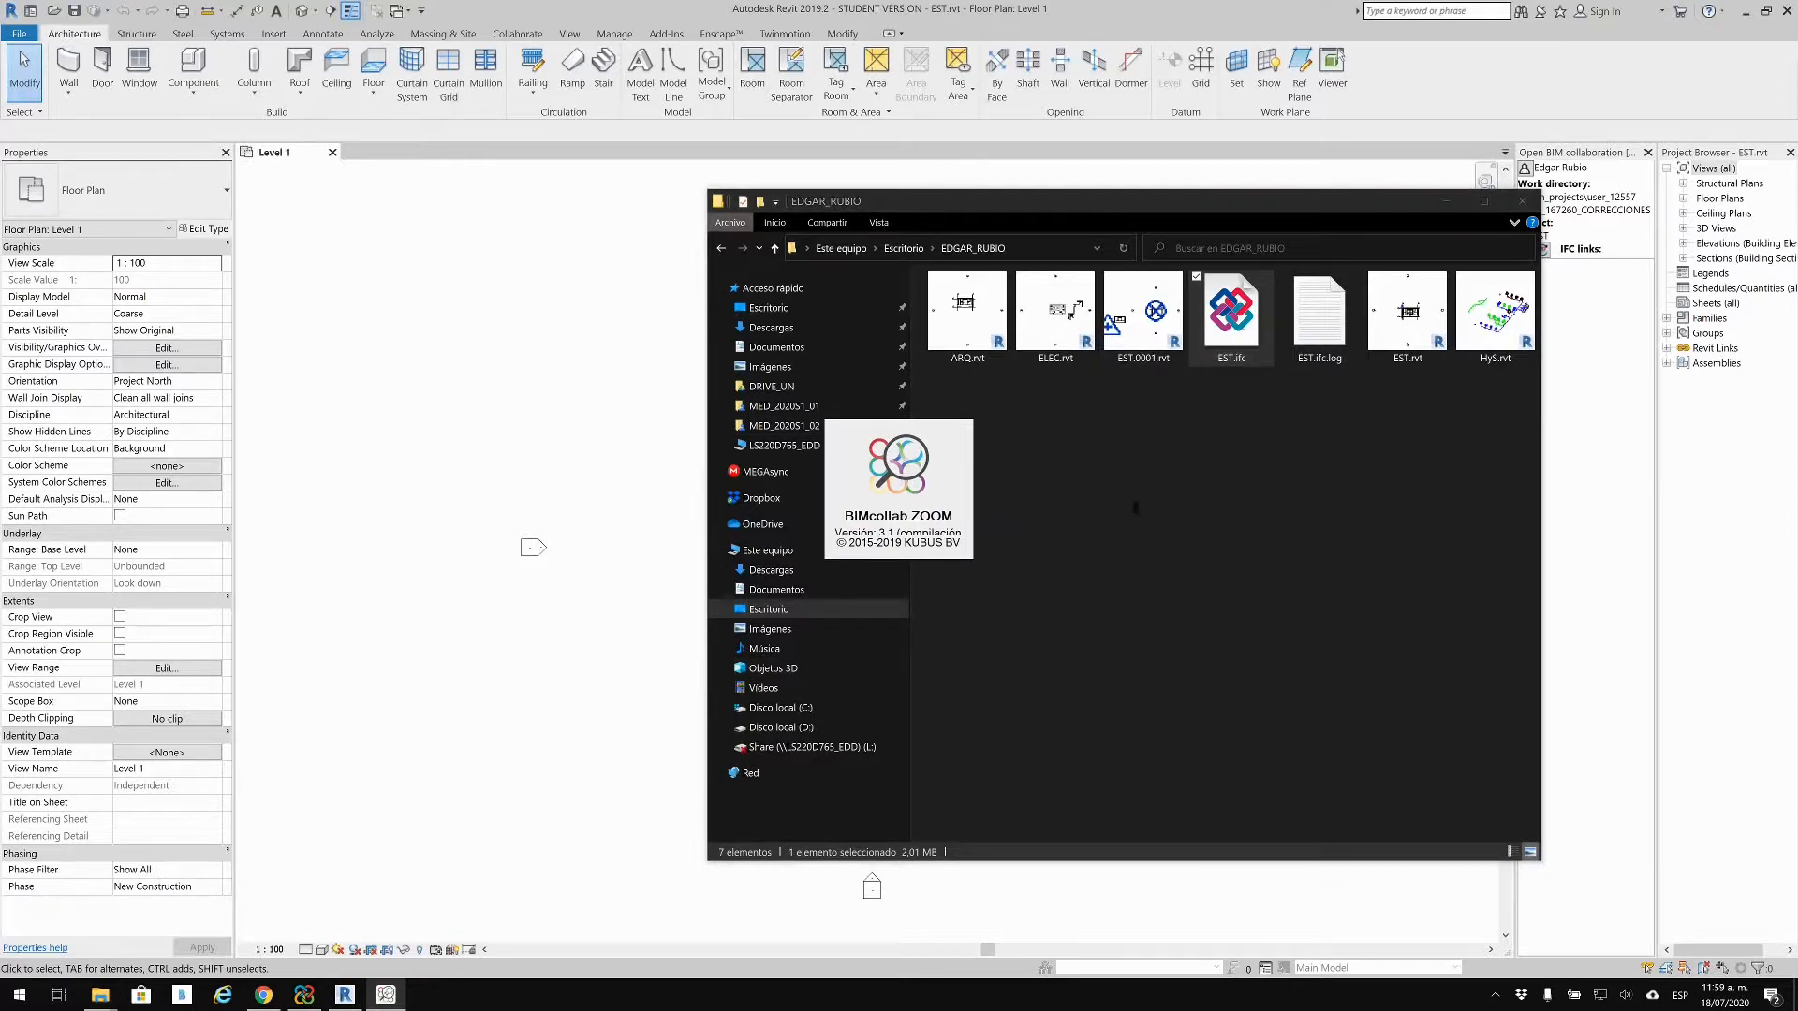
left_click(1151, 343)
key("Delete")
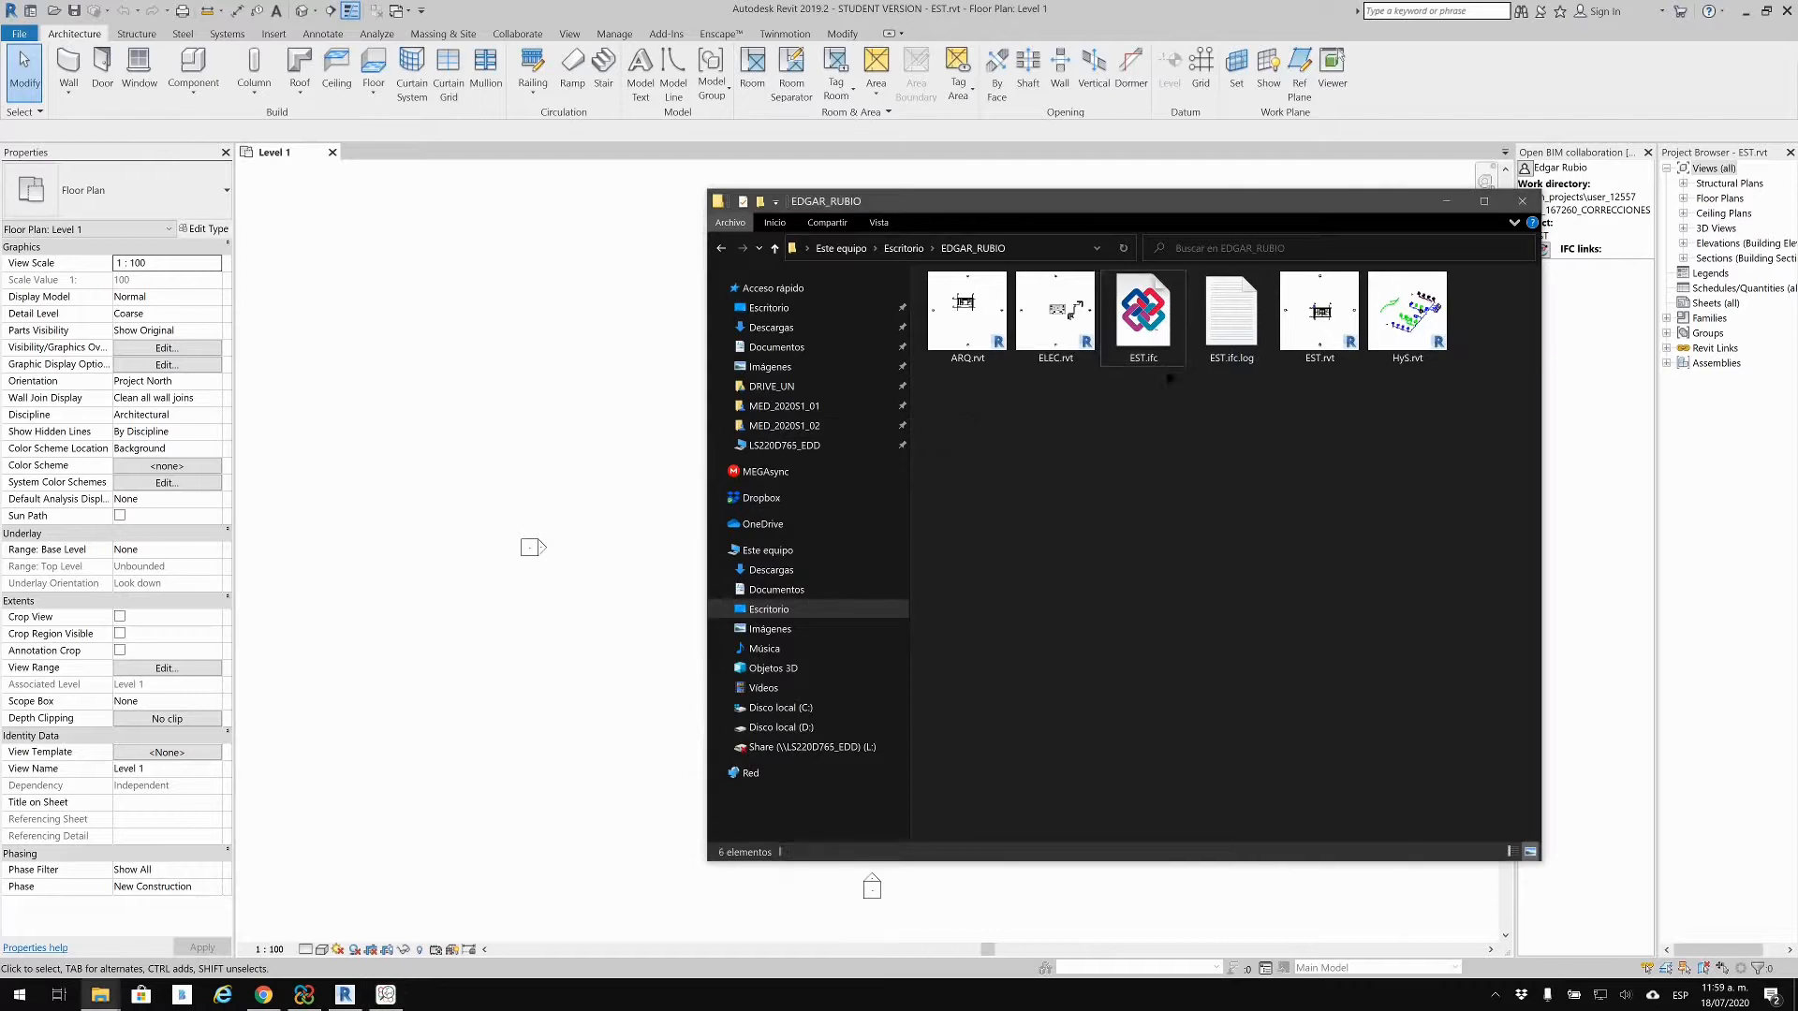
left_click(1581, 71)
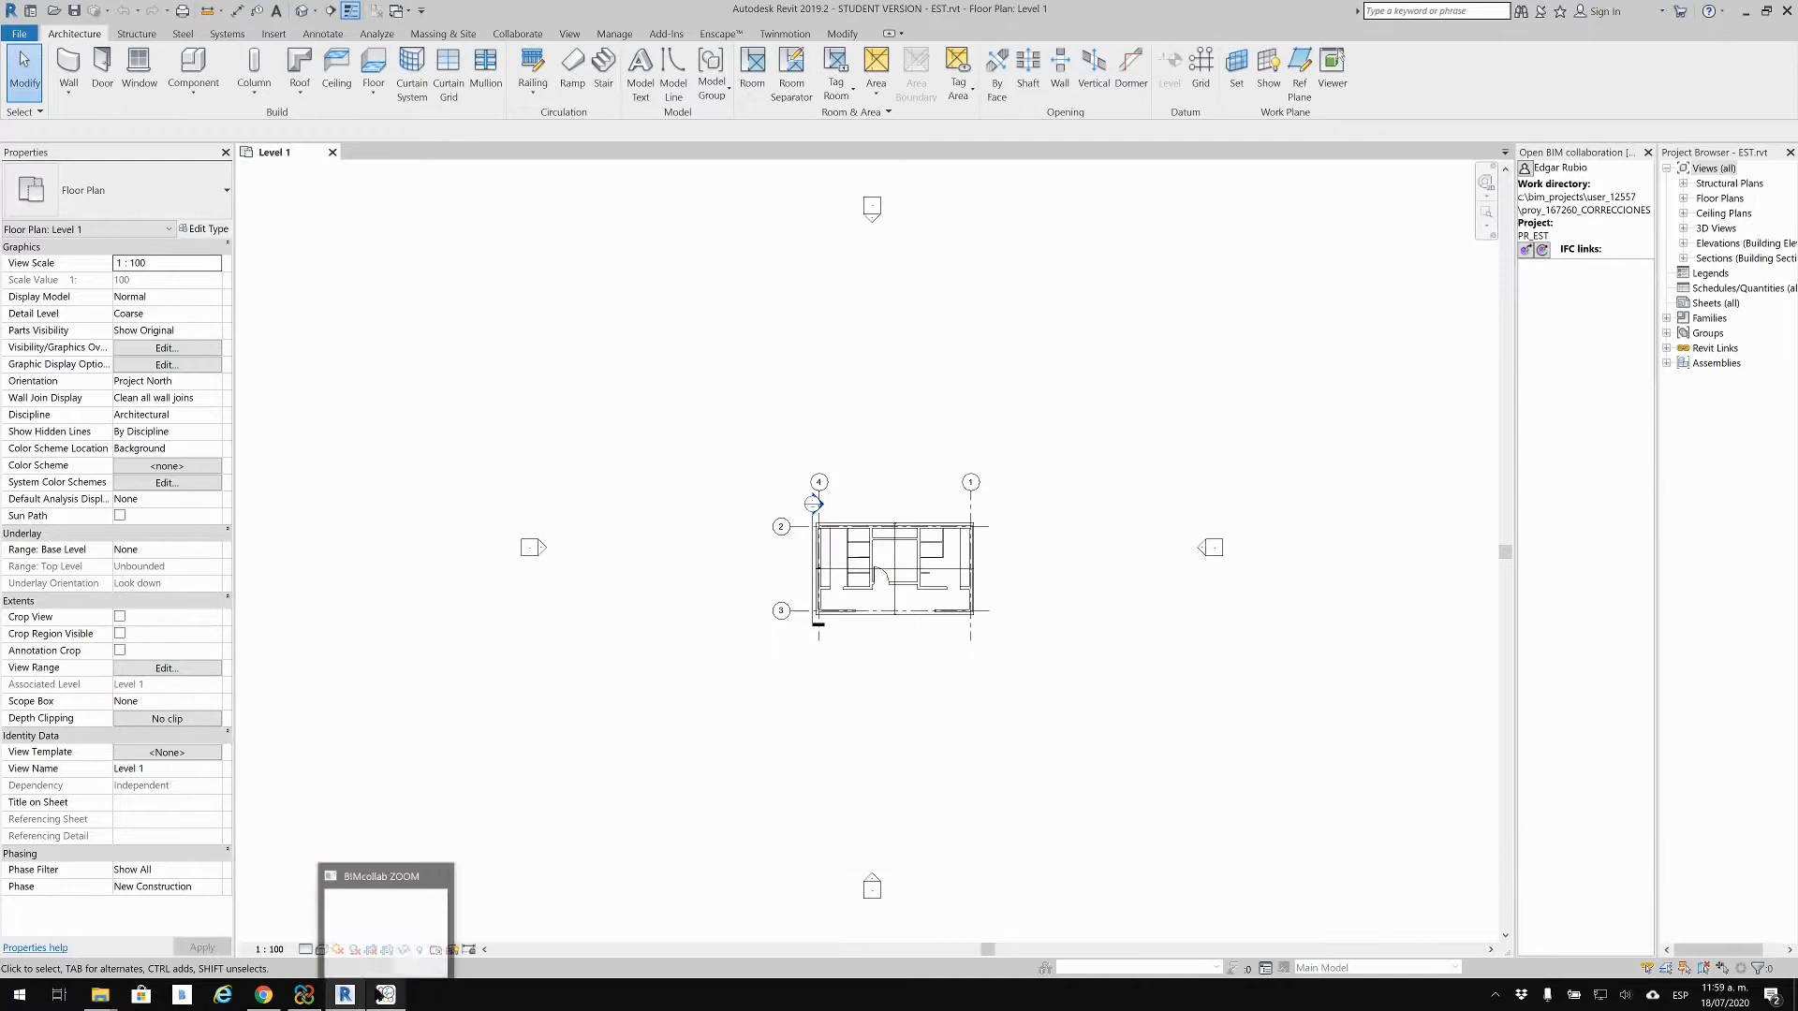
Step: Orbit EST.ifc in BIMcollab ZOOM to inspect the slab, columns, footings and piles
left_click(386, 990)
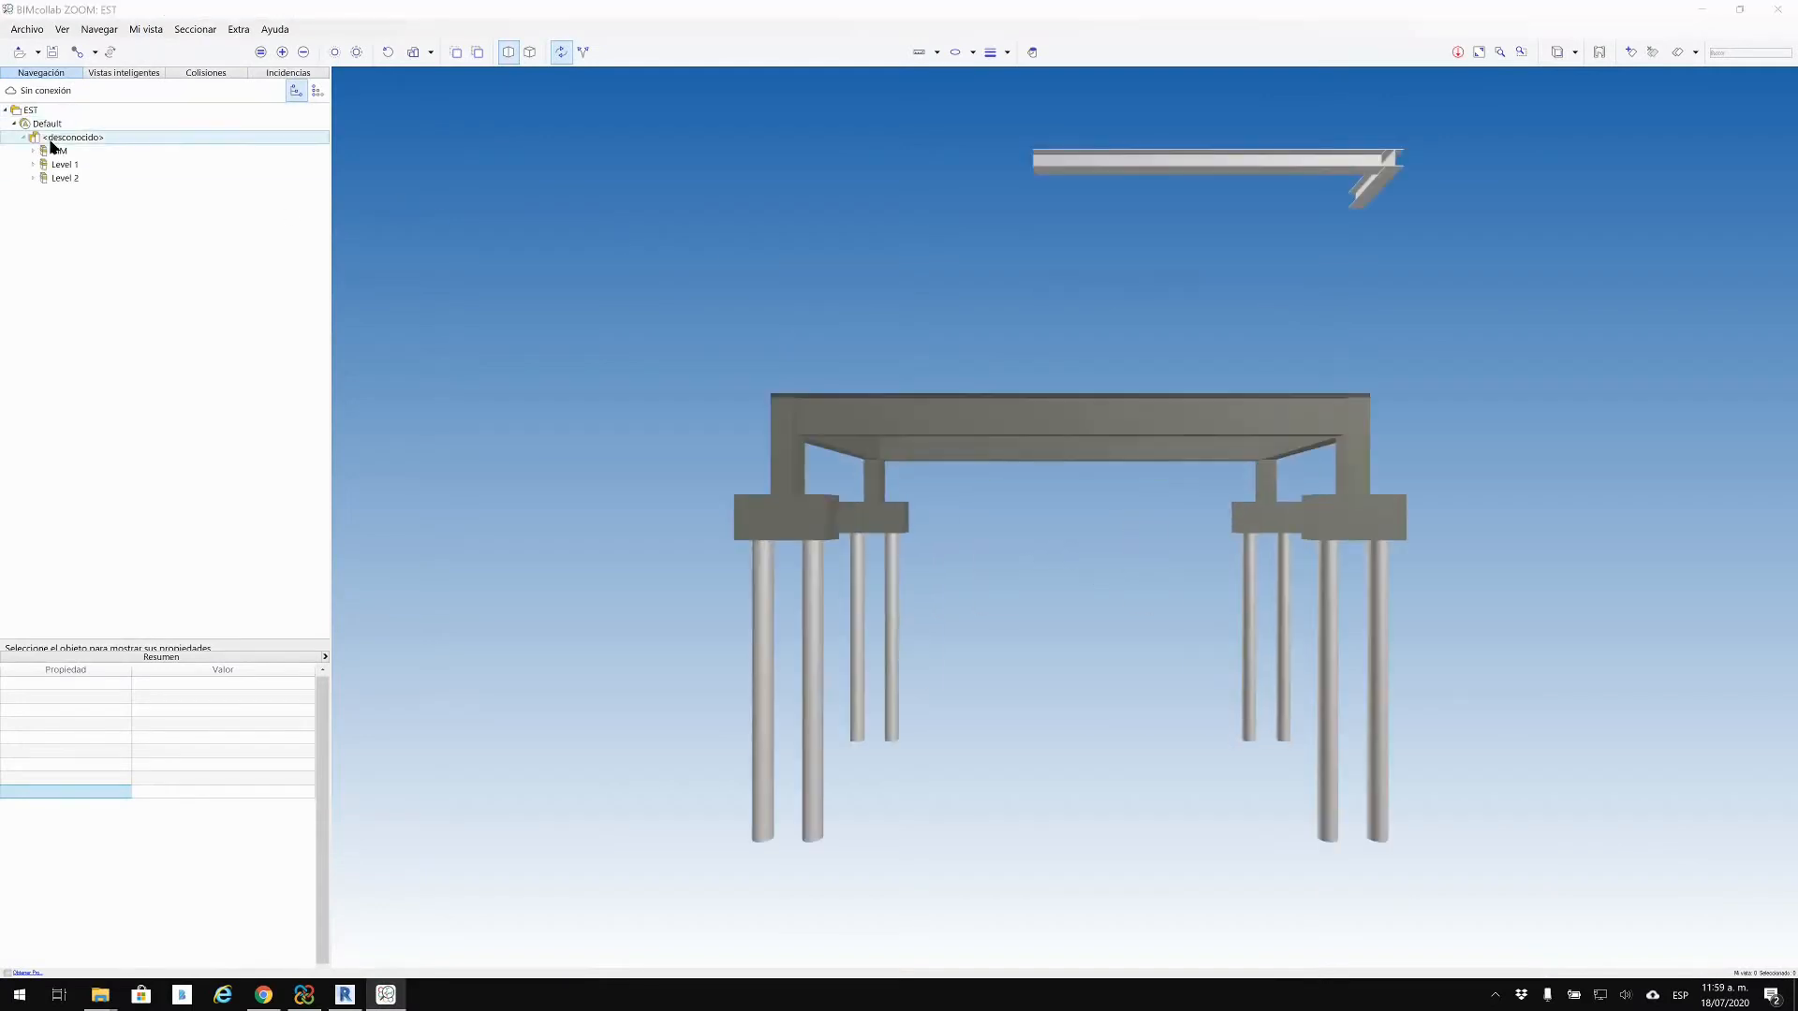
left_click_drag(942, 312, 1513, 218)
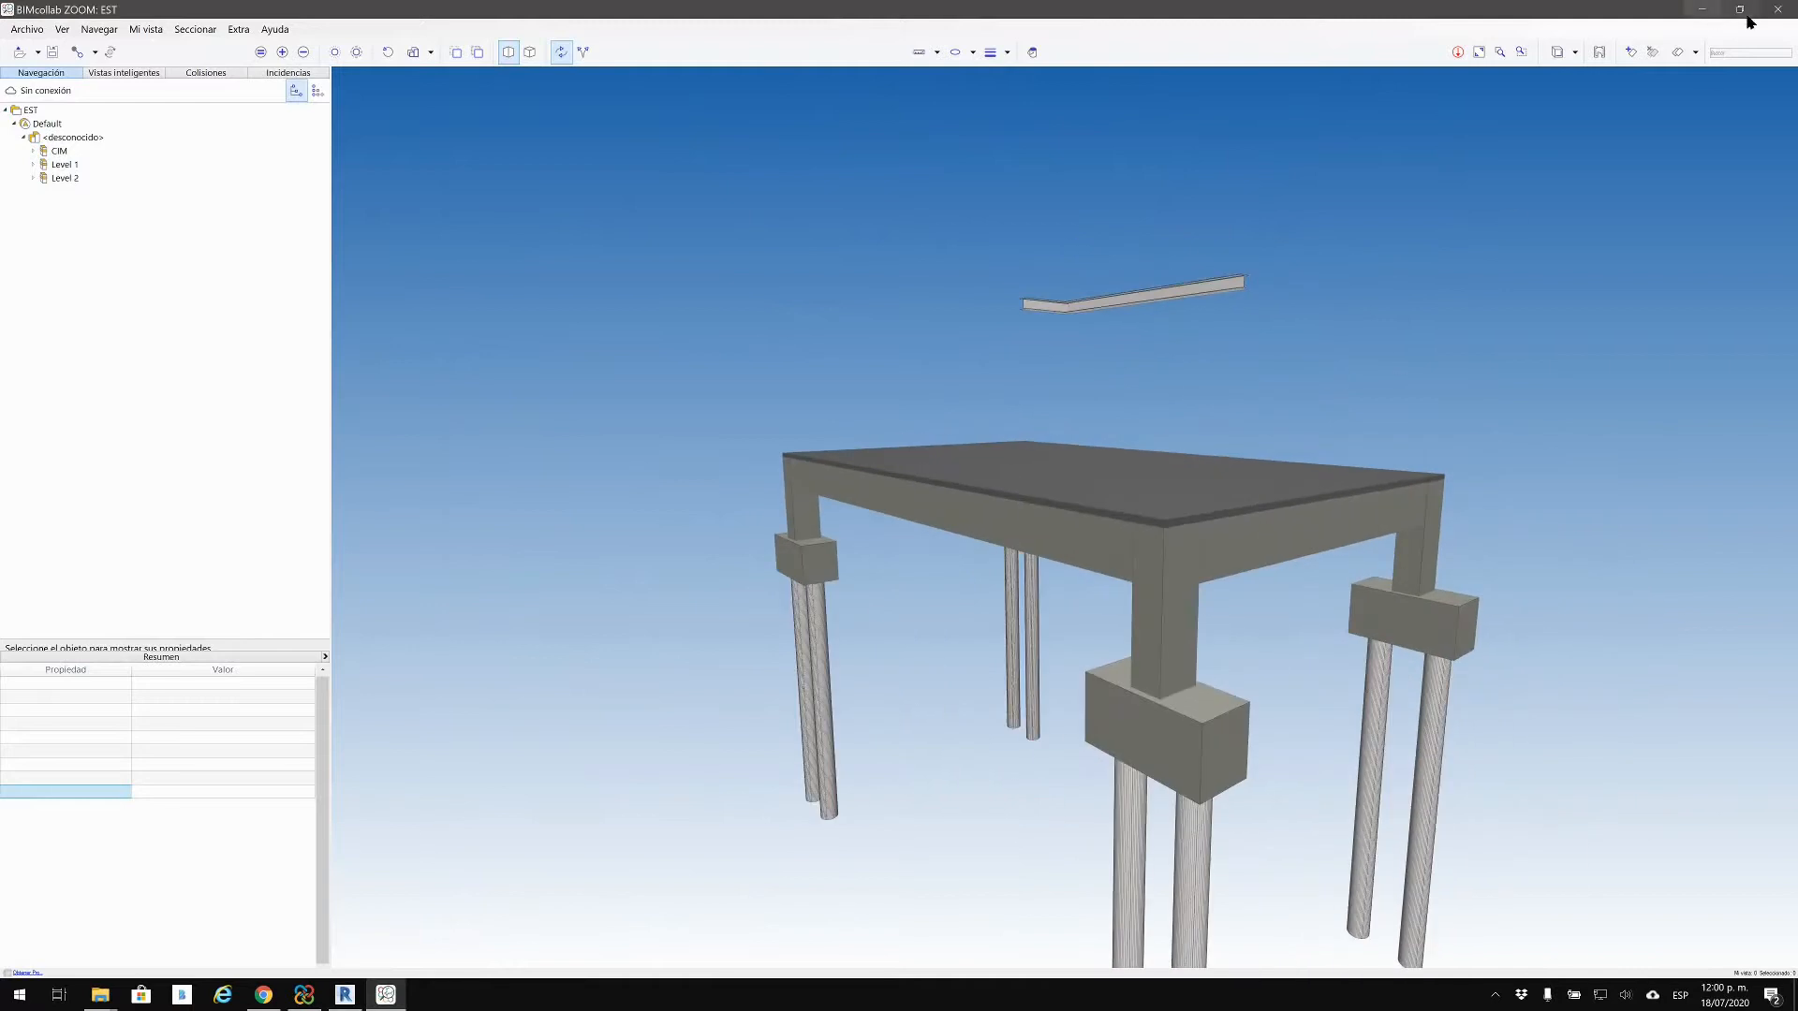
left_click(1703, 10)
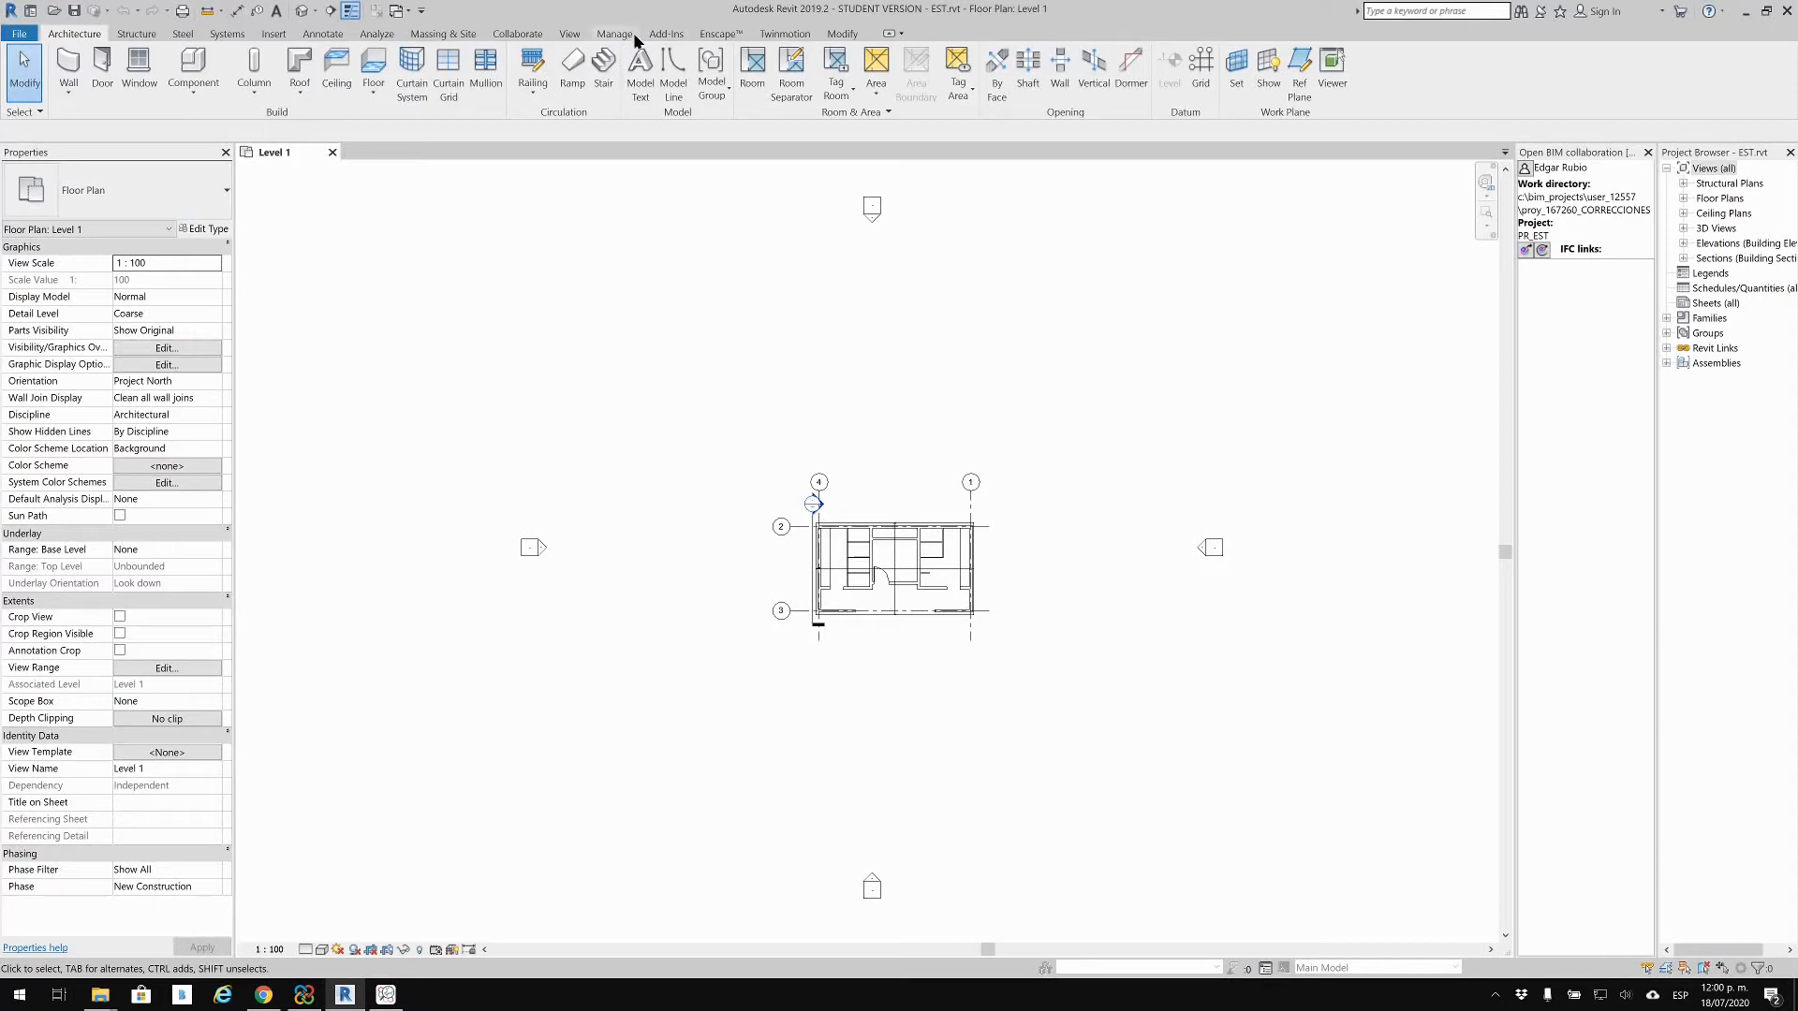
Step: Export the IFC file again through Add-Ins > Open BIM collaboration, then close BIMcollab ZOOM
left_click(518, 34)
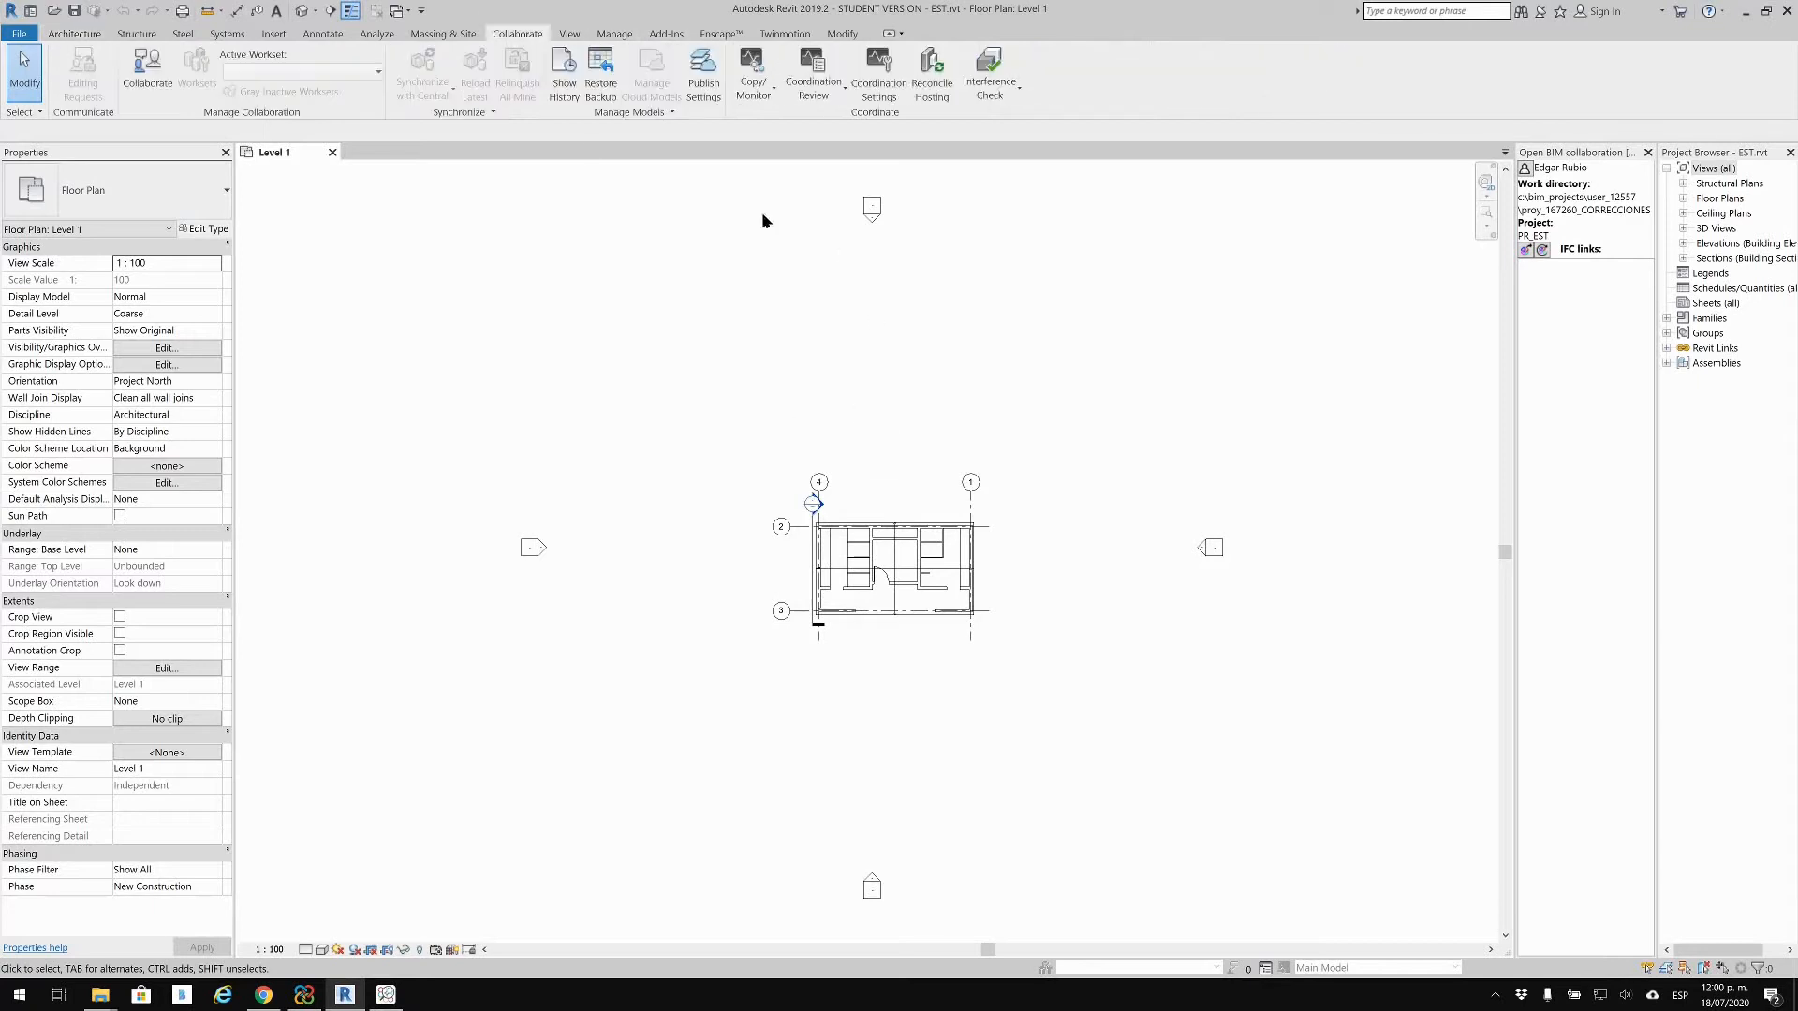
left_click(665, 34)
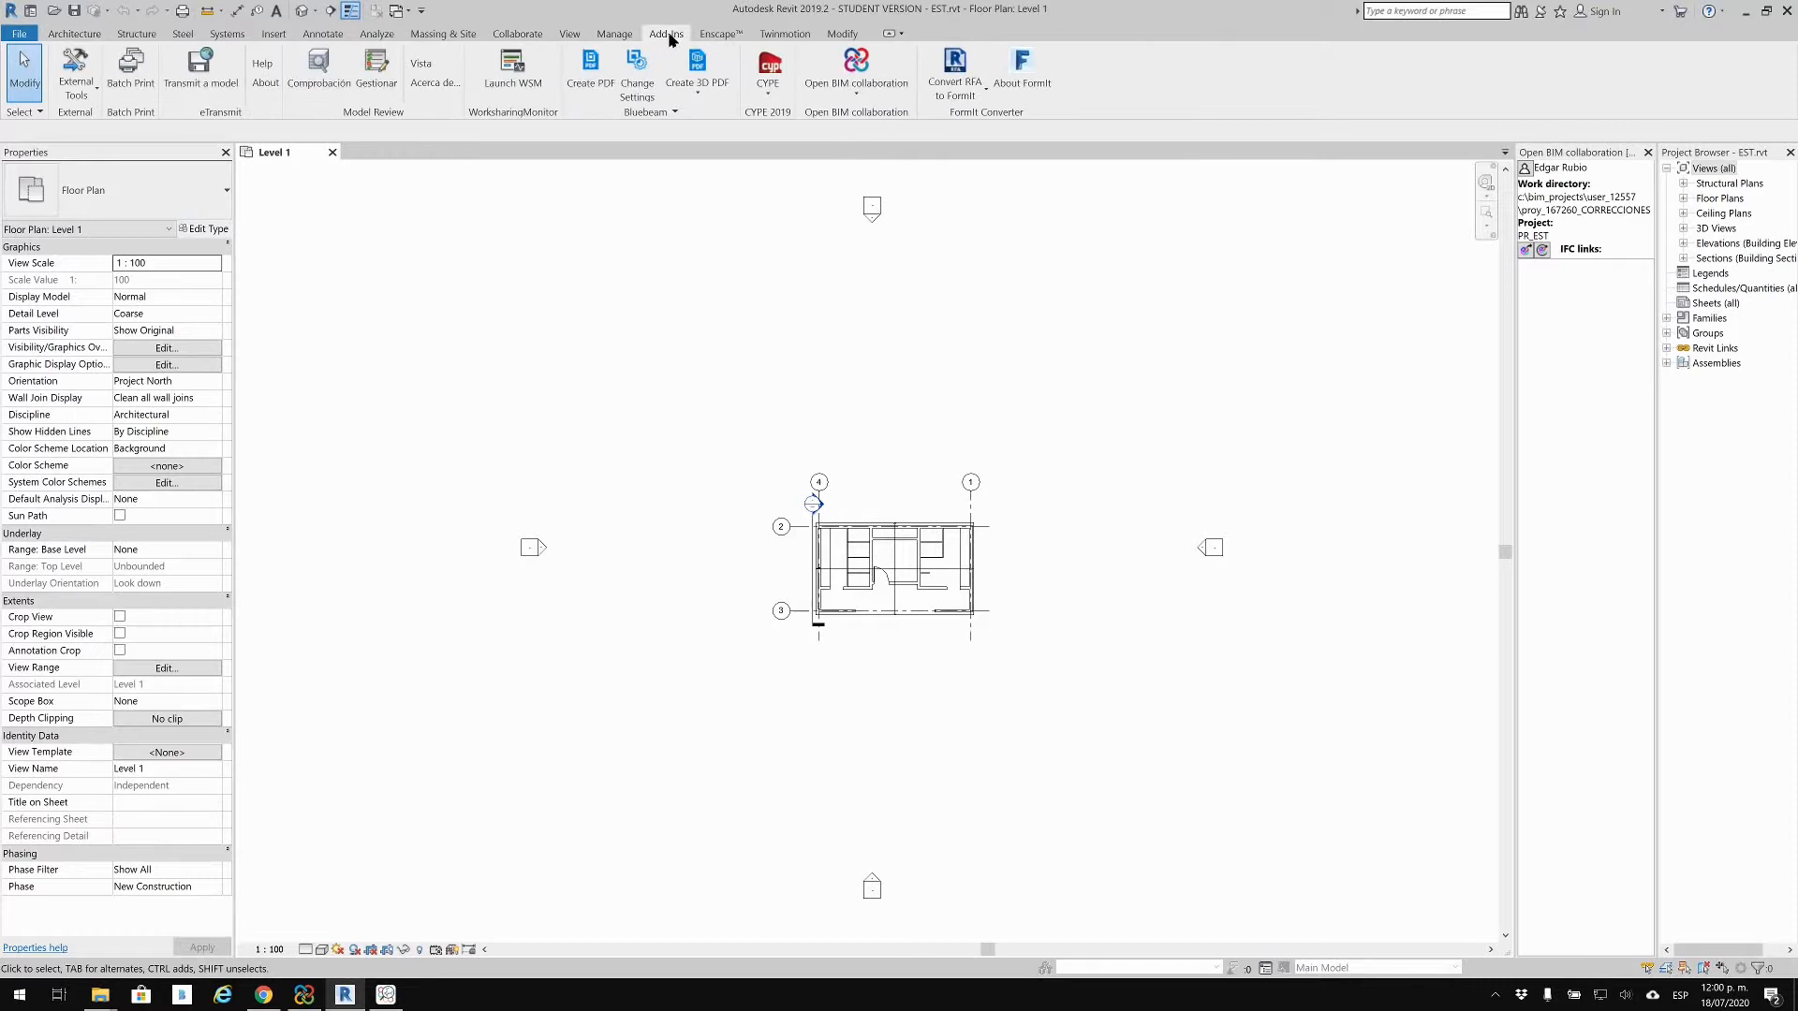
left_click(855, 111)
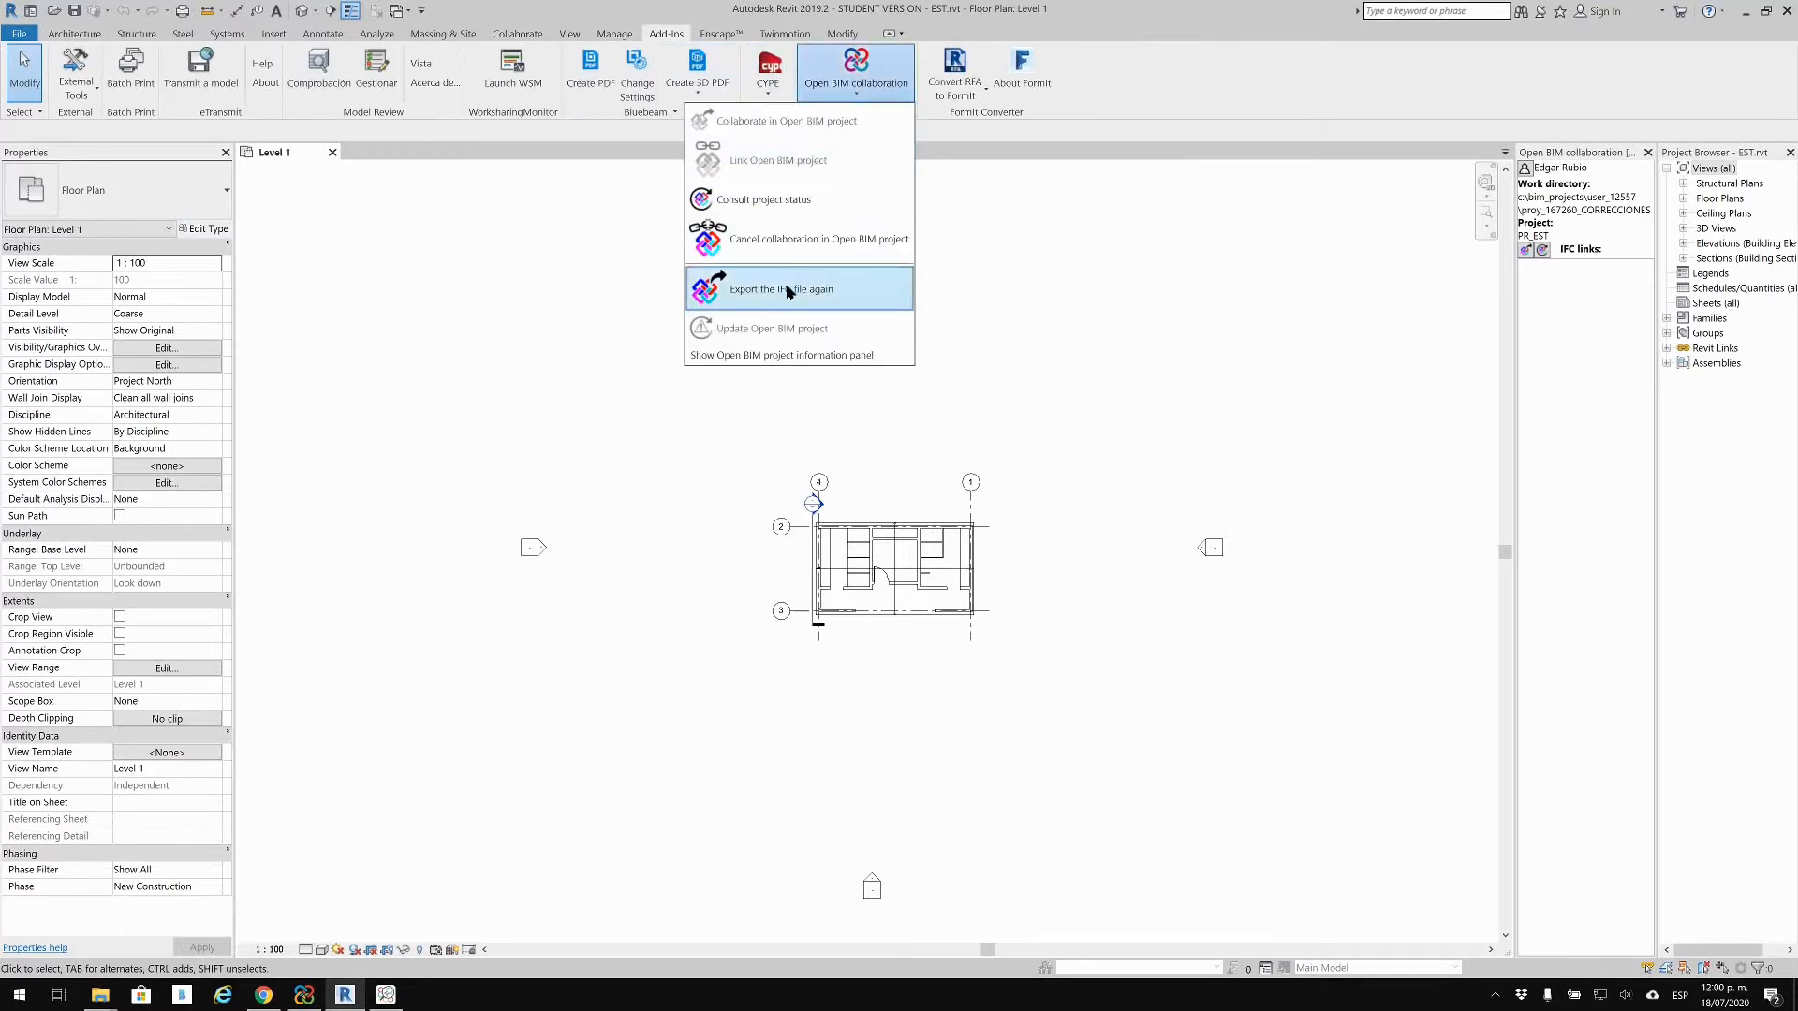
left_click(776, 290)
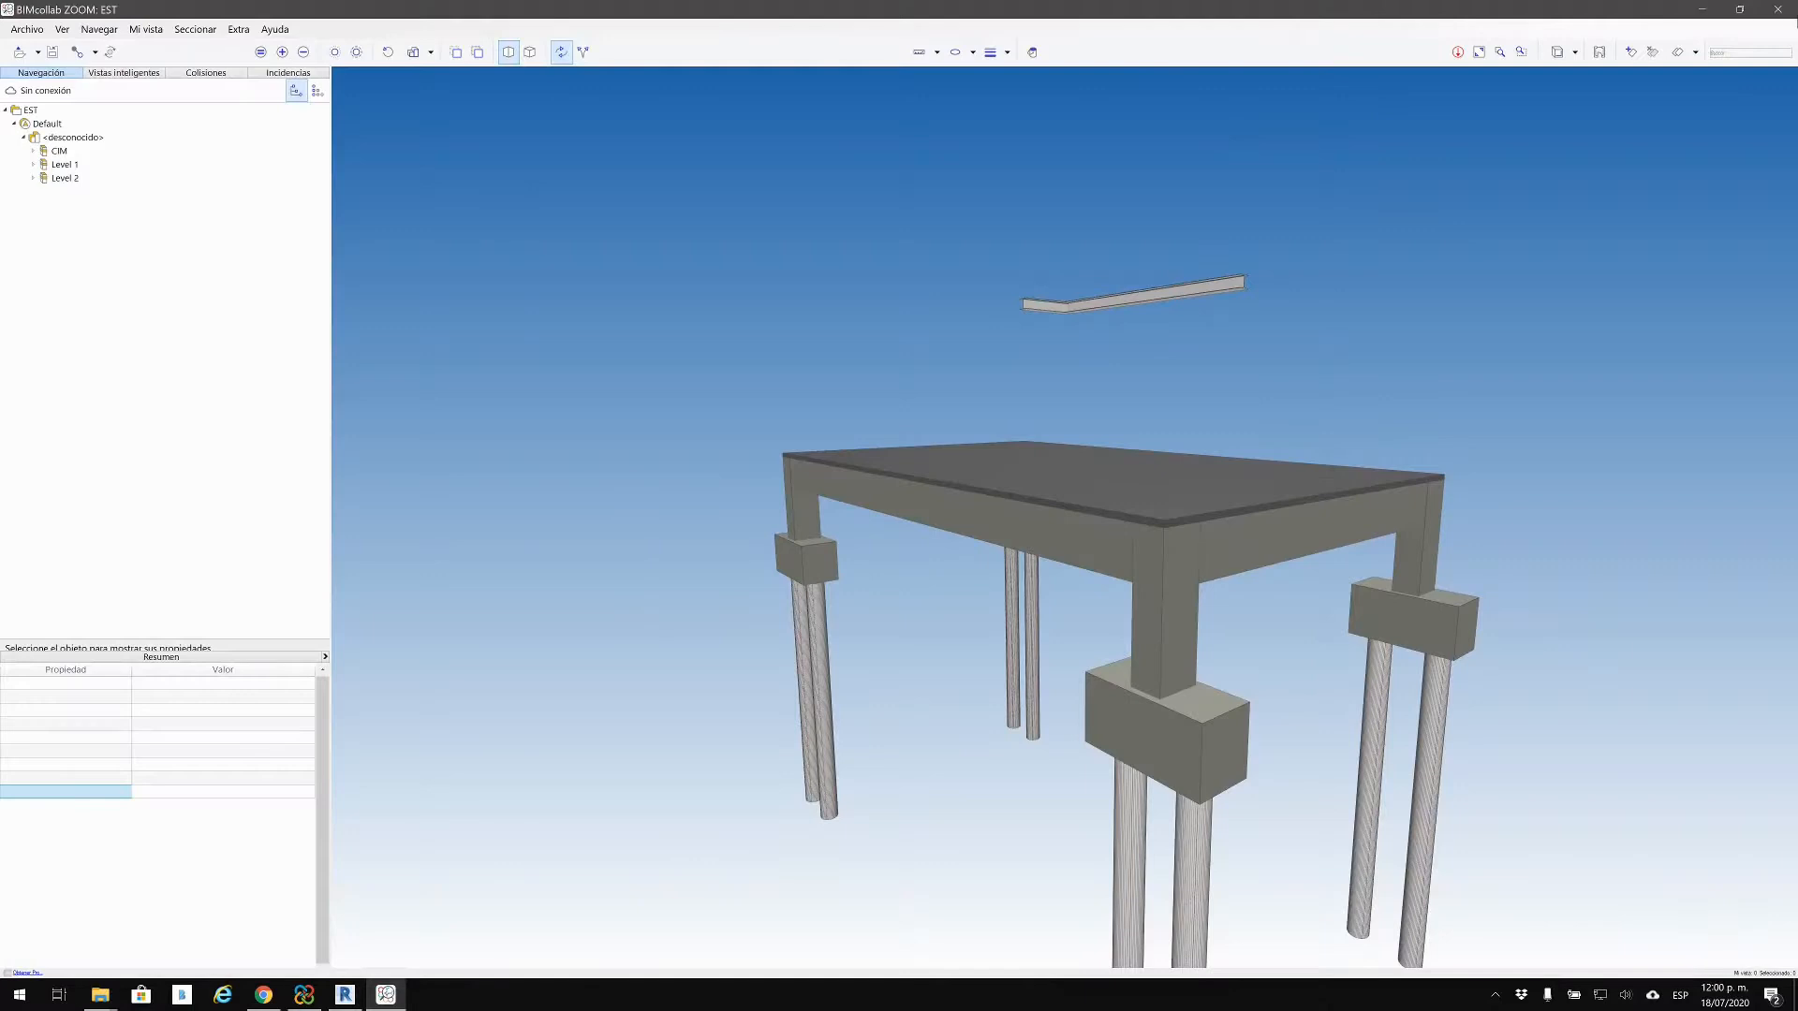
left_click(1779, 9)
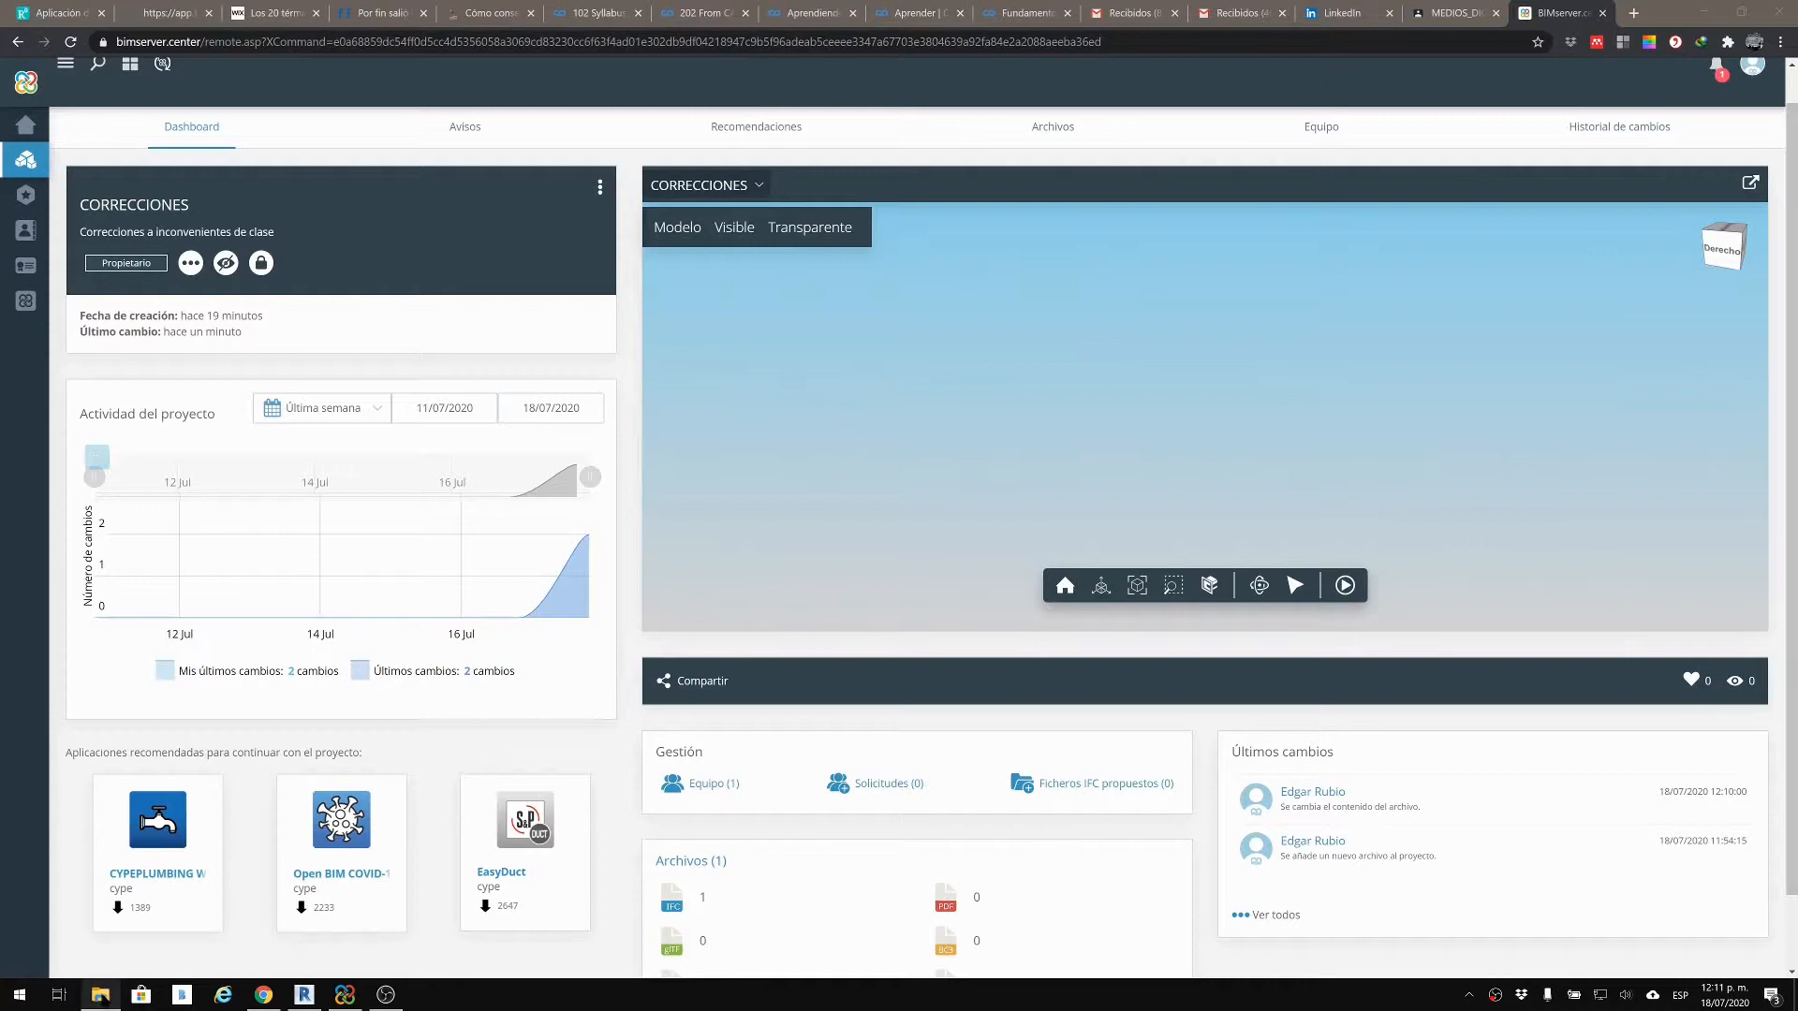
left_click(101, 994)
left_click(768, 370)
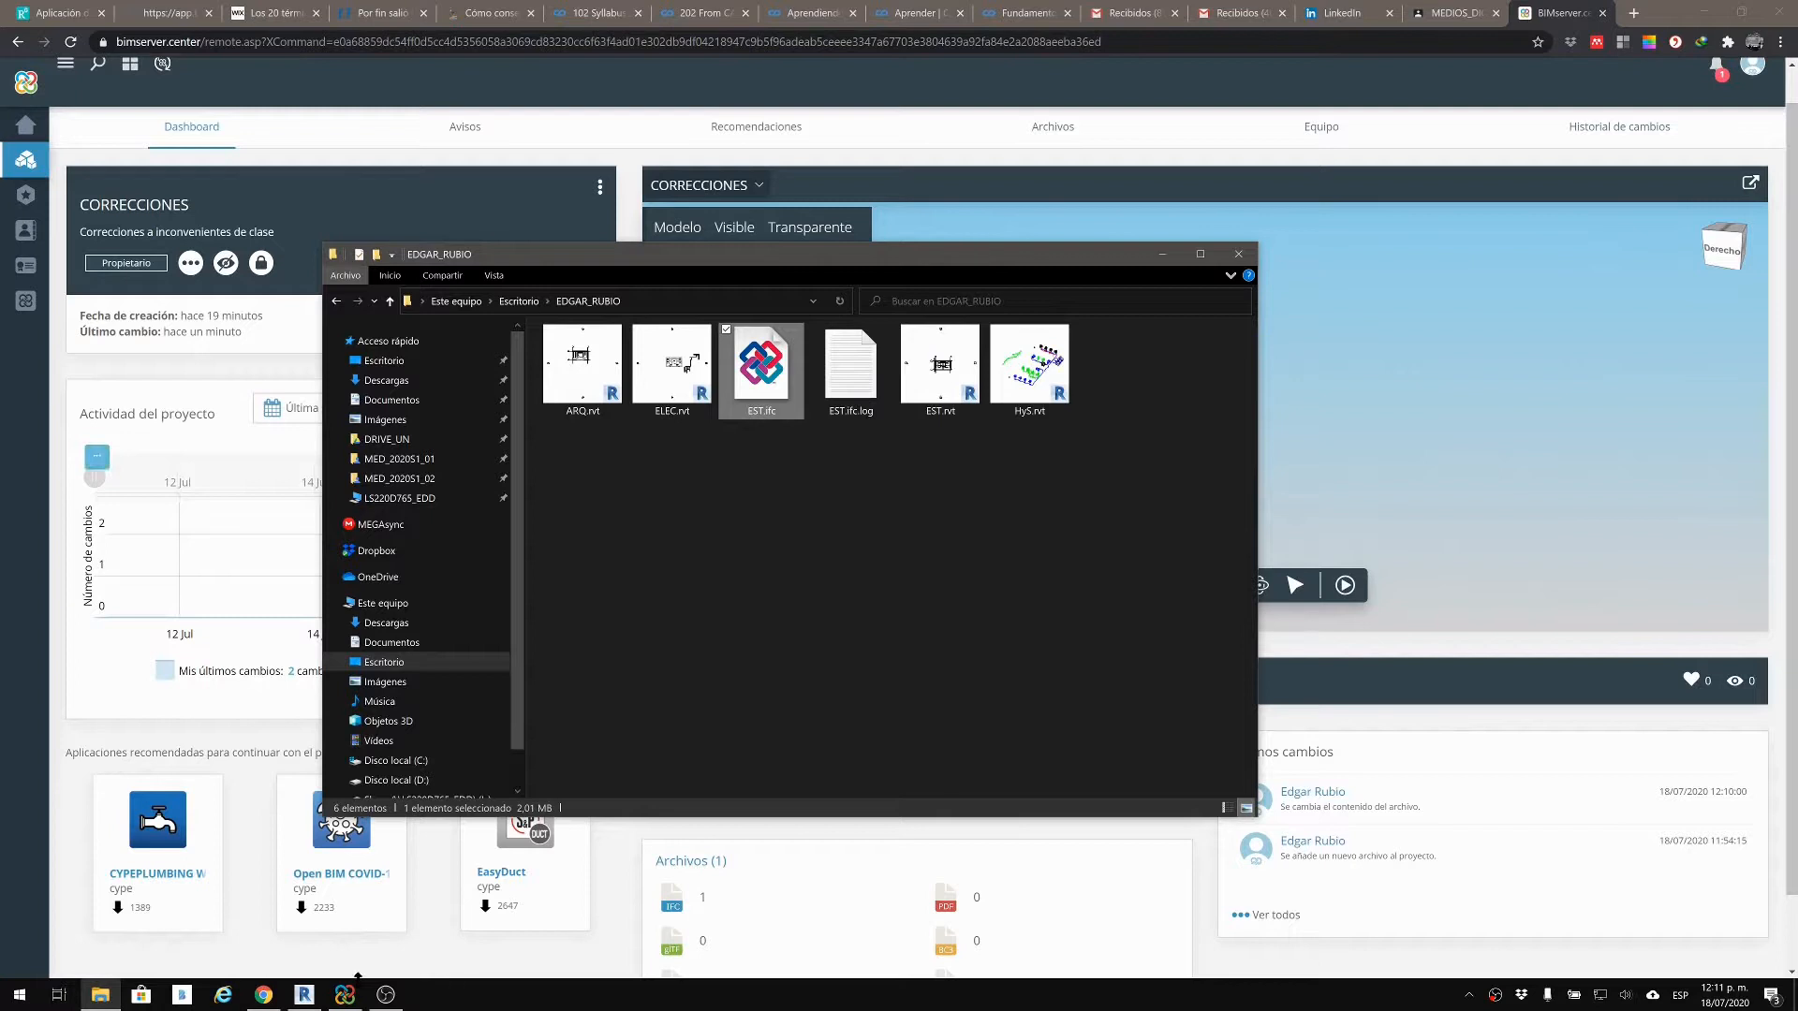
mouse_move(344, 991)
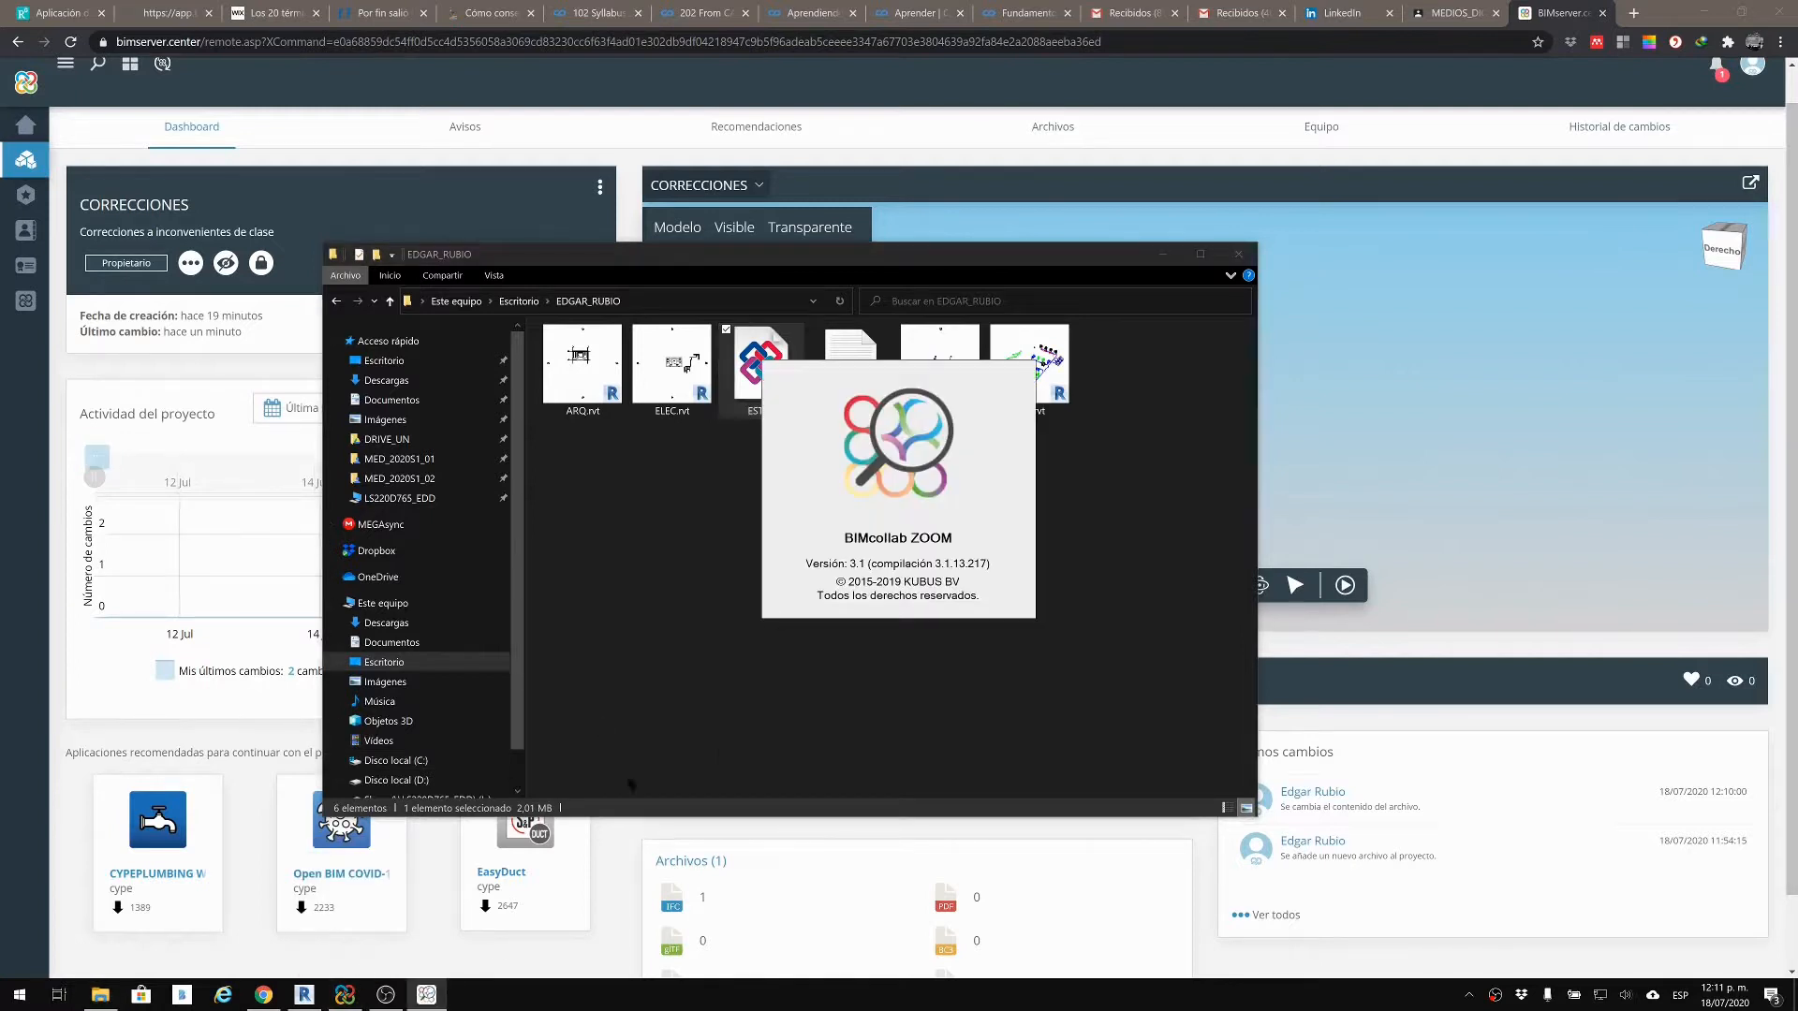
left_click(303, 995)
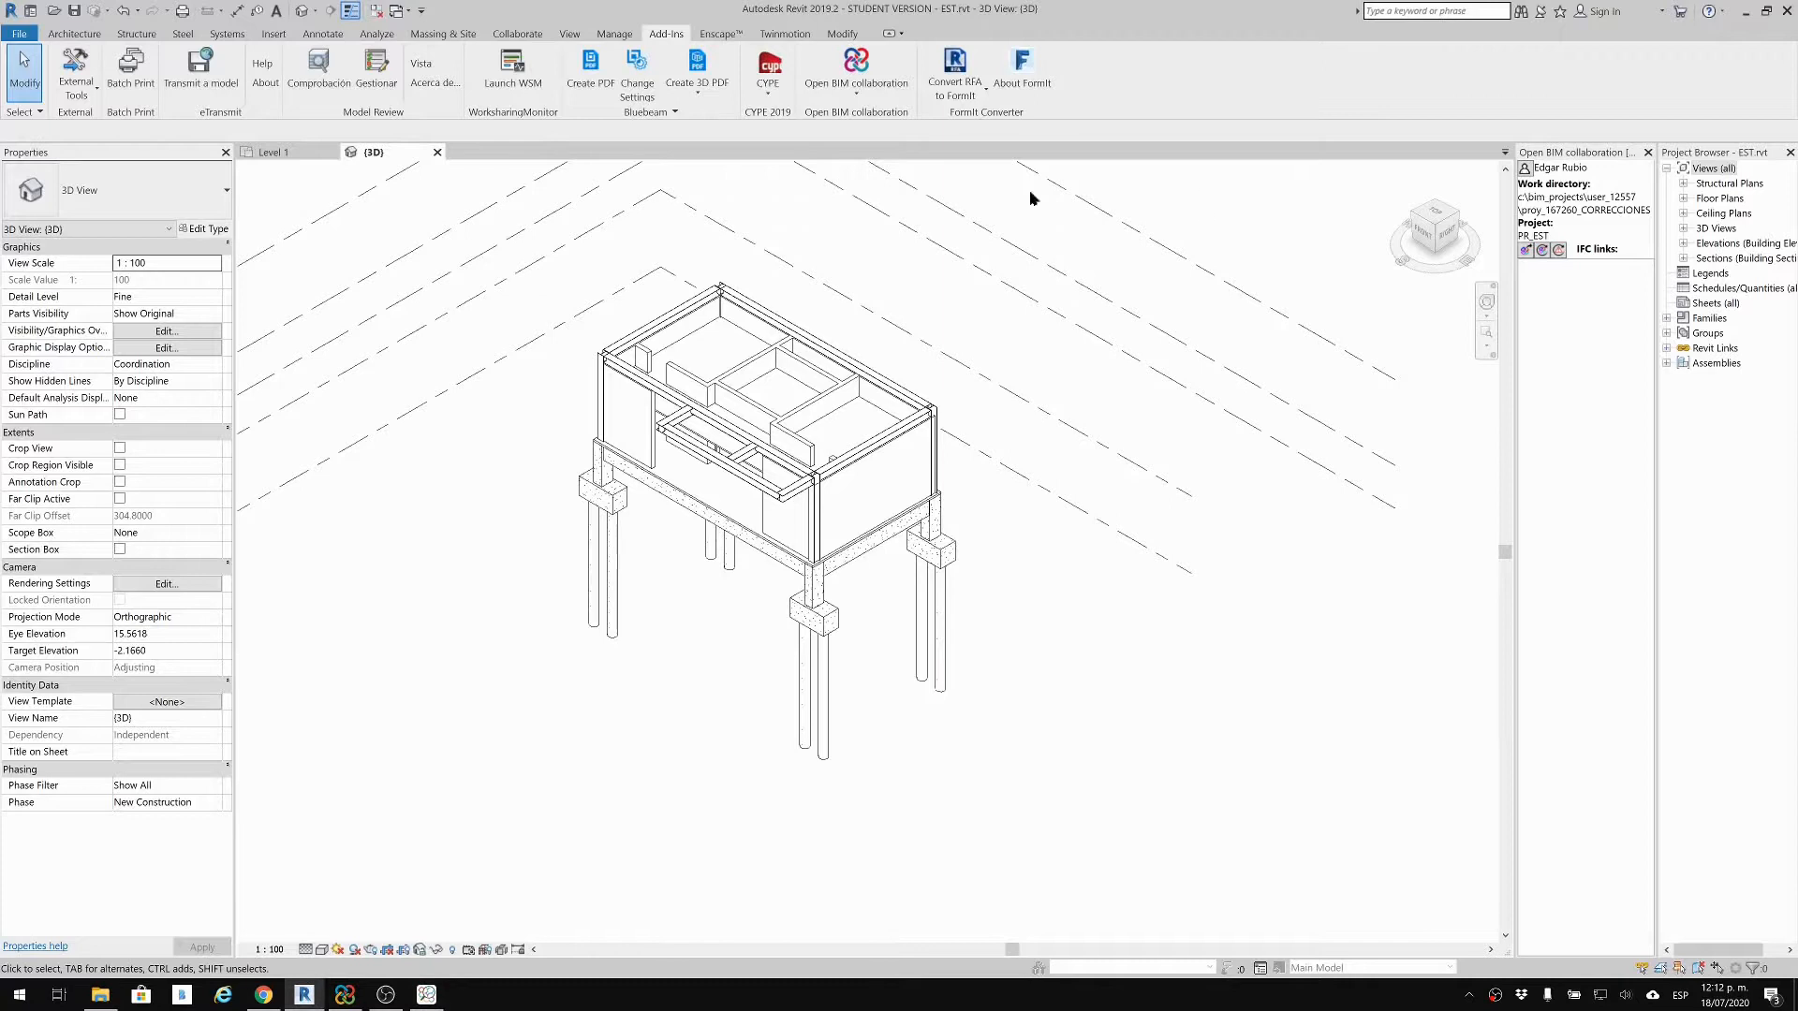
Step: Re-export PR_EST.ifc via Open BIM collaboration, accepting the Config IFC export options with glTF enabled
left_click(856, 93)
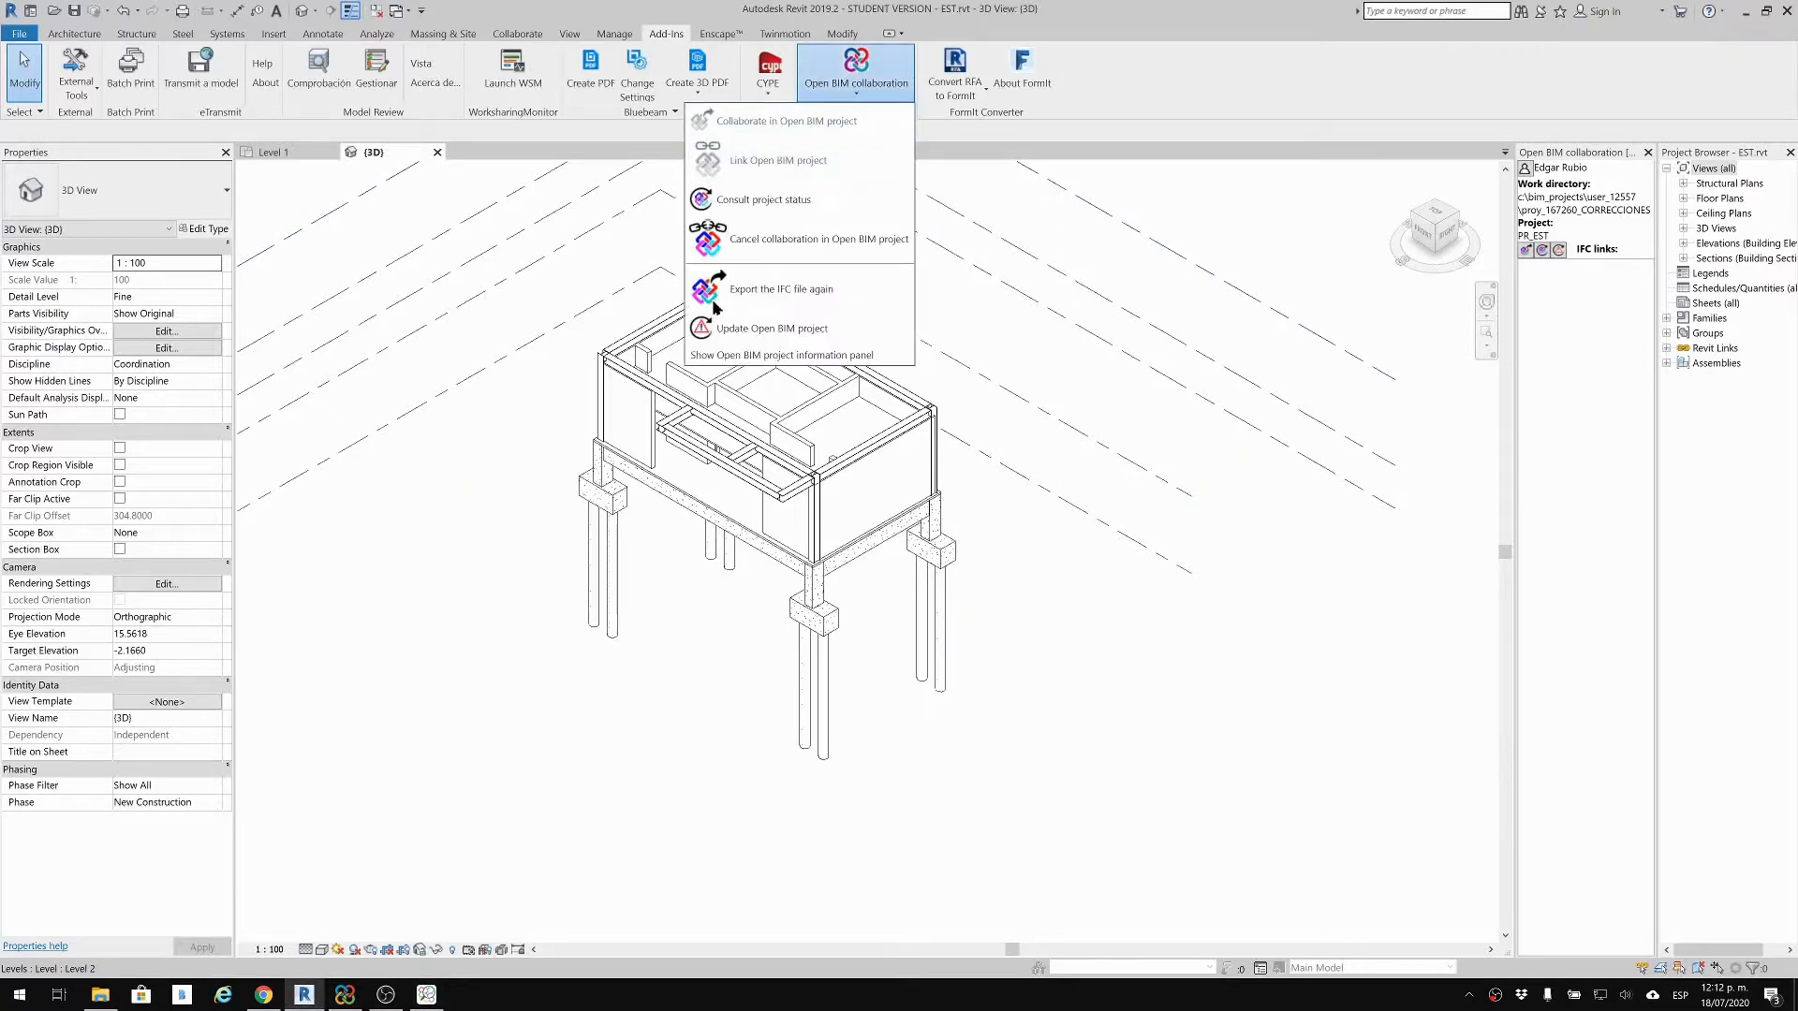
left_click(821, 295)
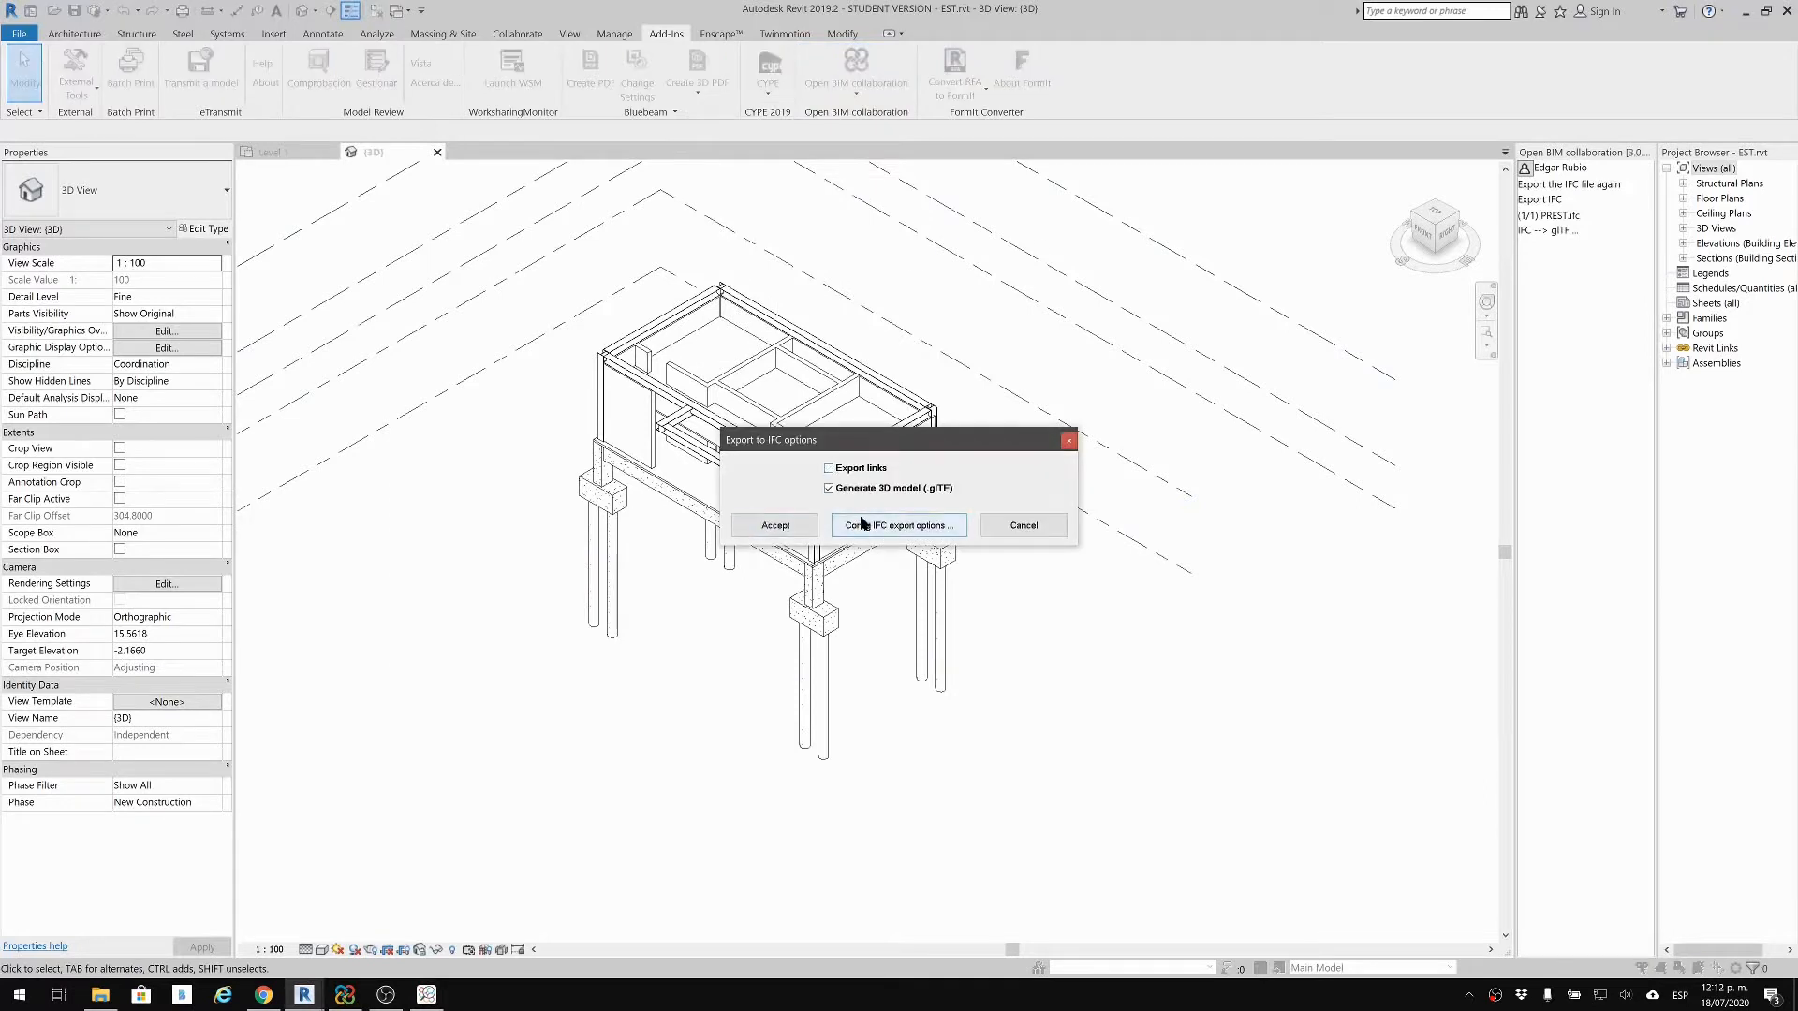
left_click(864, 523)
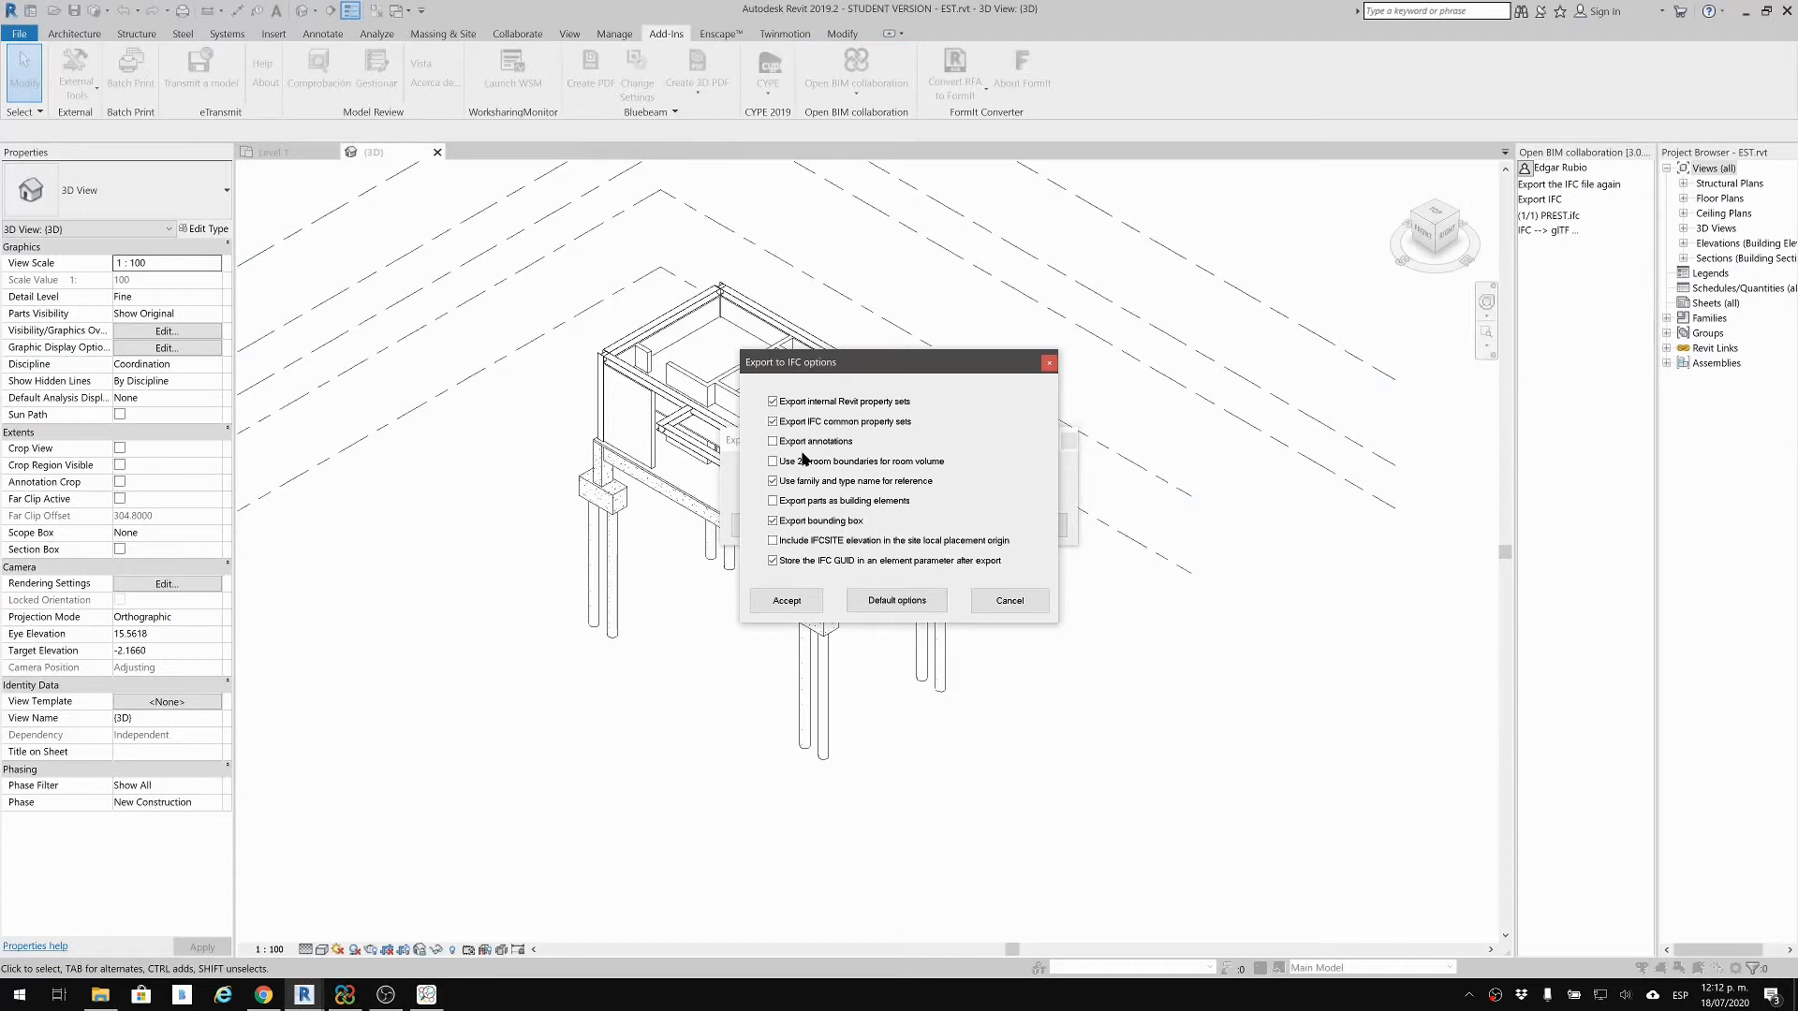
left_click(787, 599)
left_click(778, 526)
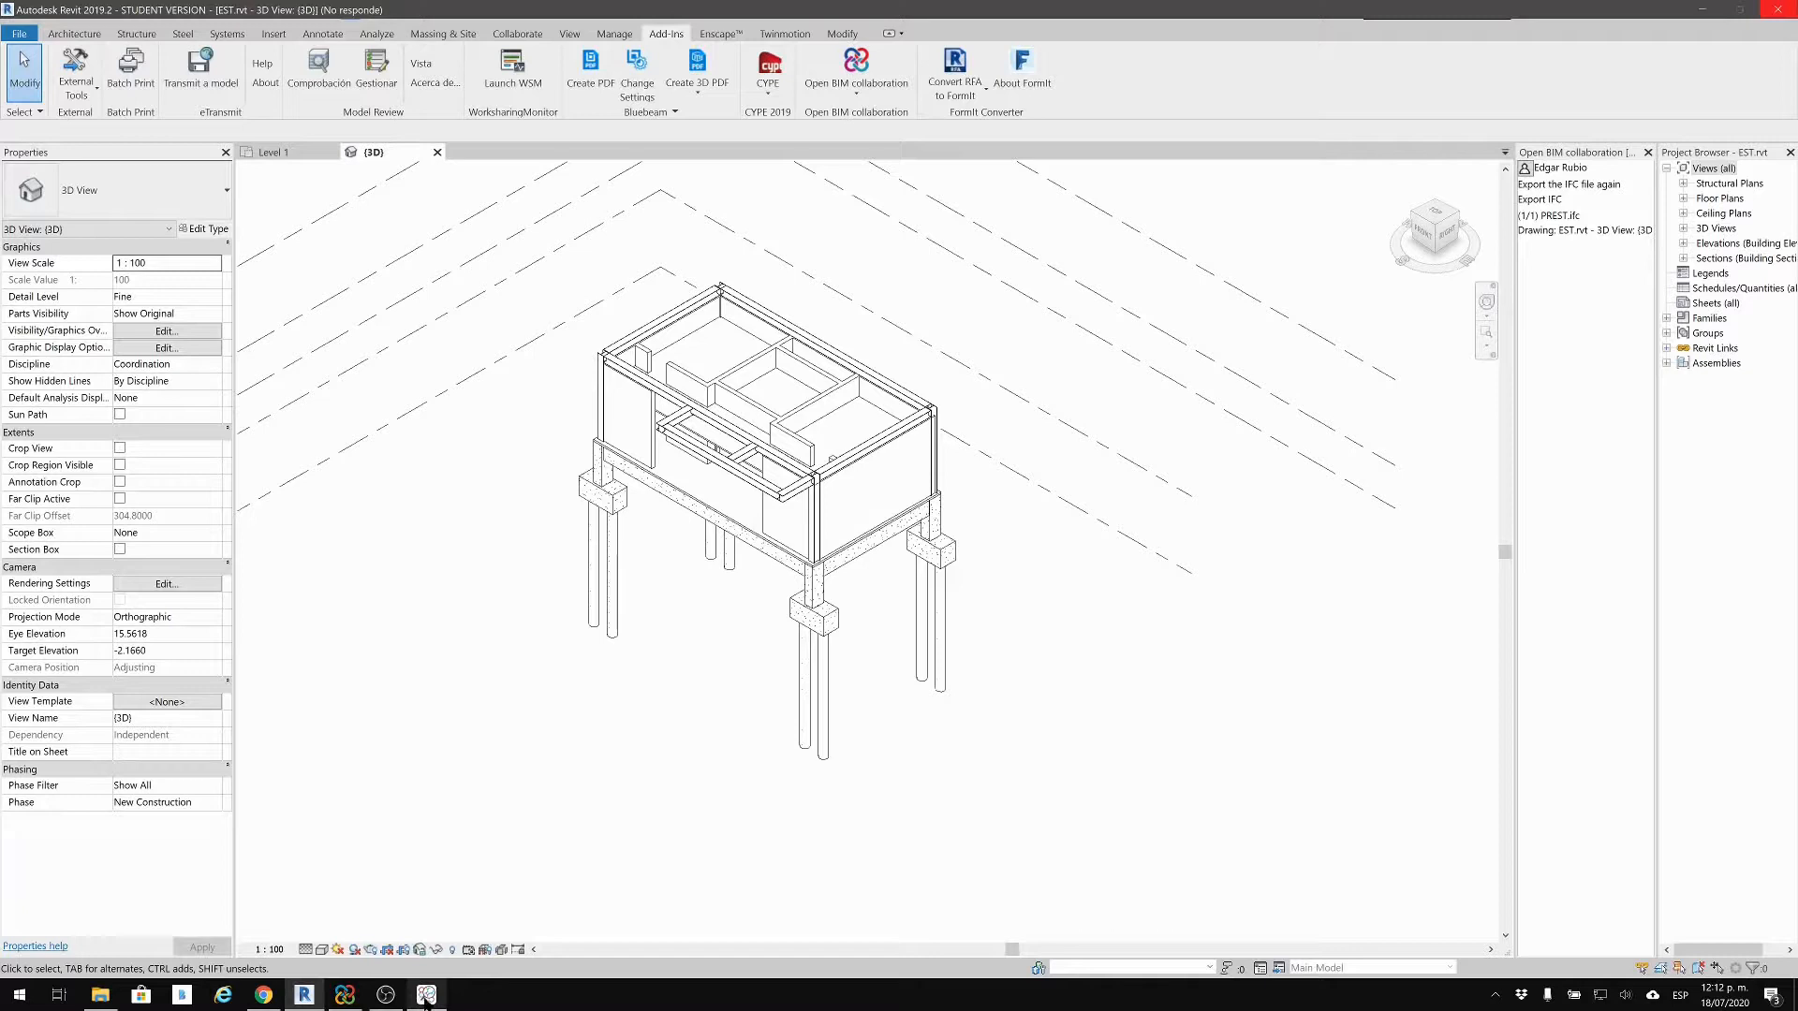
left_click(433, 946)
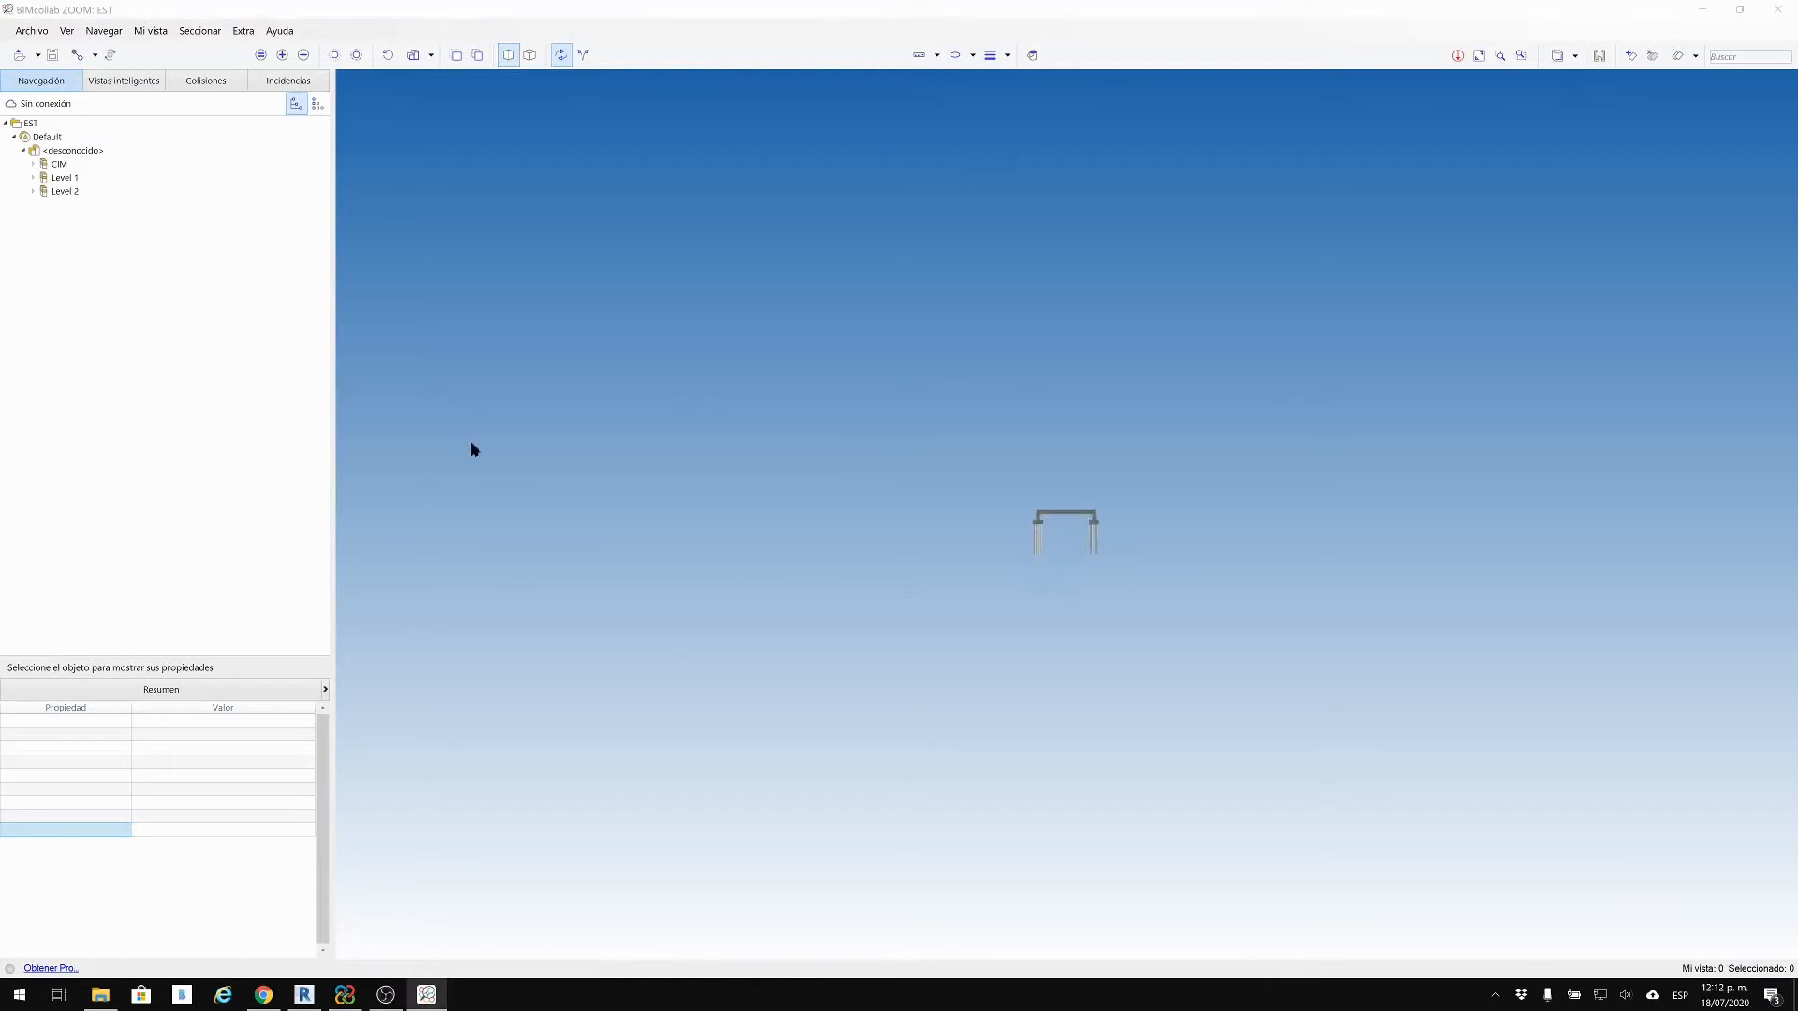
Step: Orbit the EST model in BIMcollab ZOOM to view the slab underside and corner
left_click_drag(1130, 543, 1345, 530)
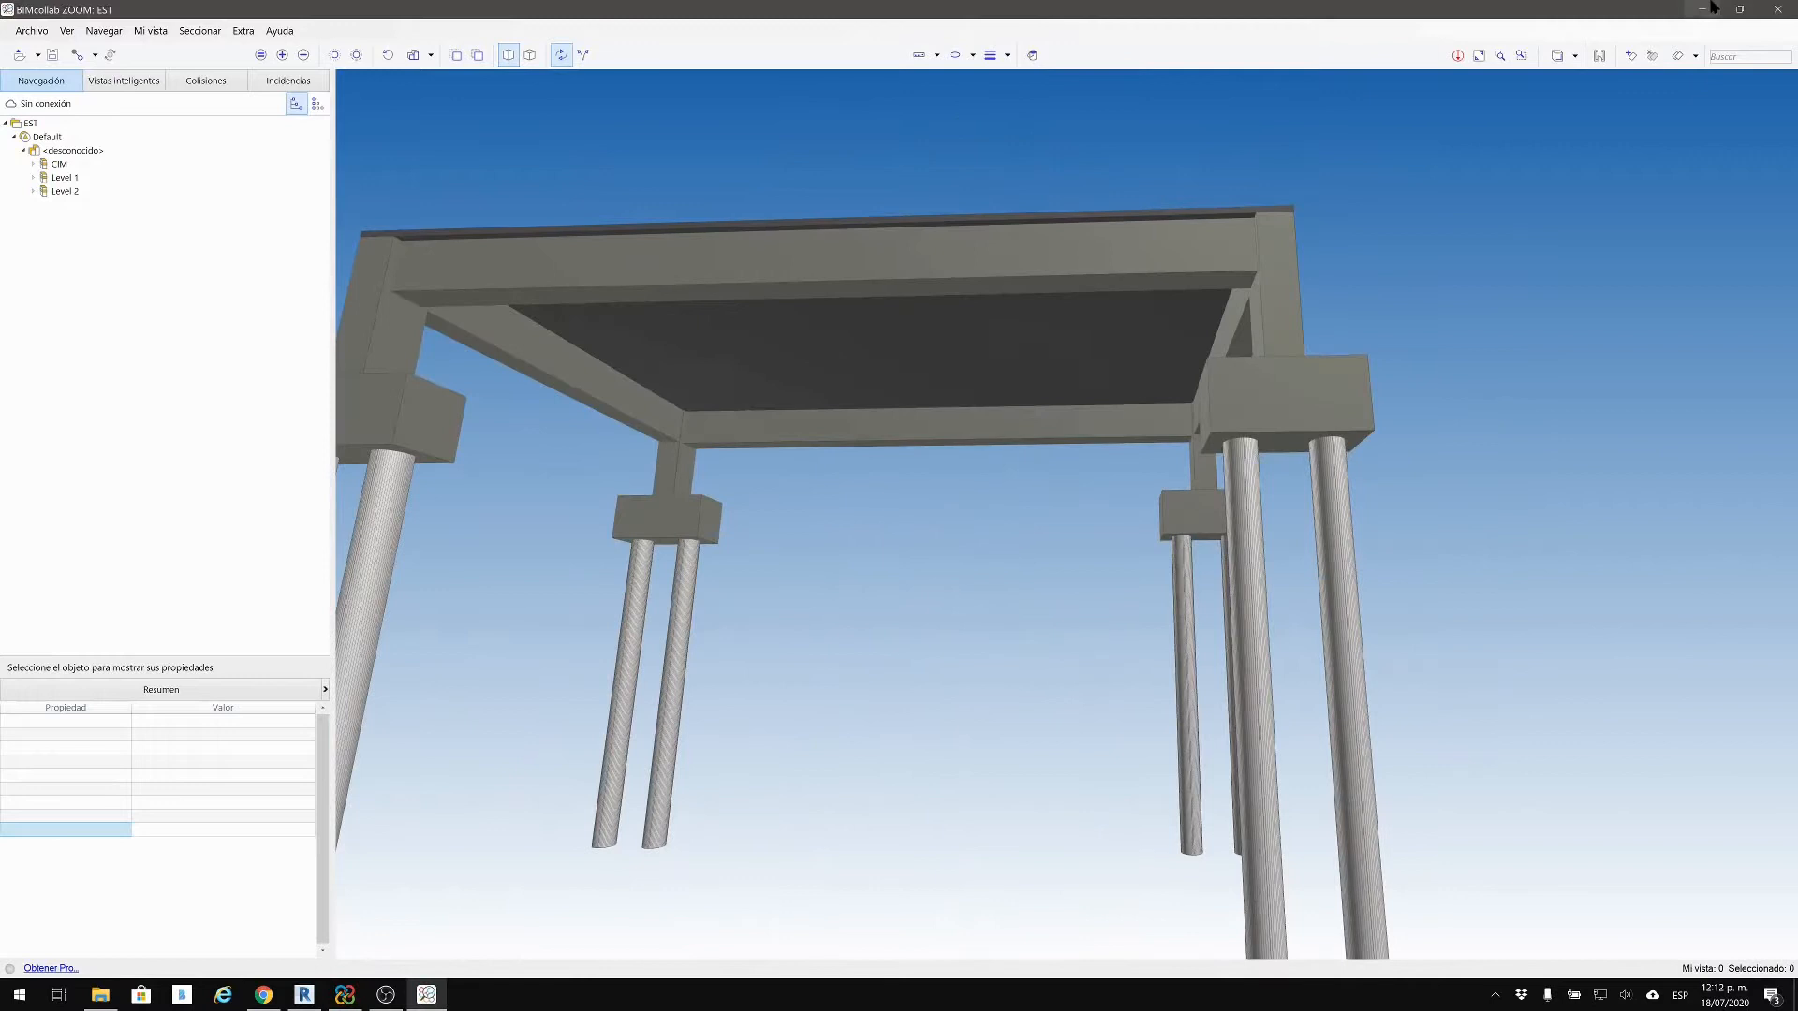
left_click_drag(1533, 301, 1617, 136)
left_click(1699, 8)
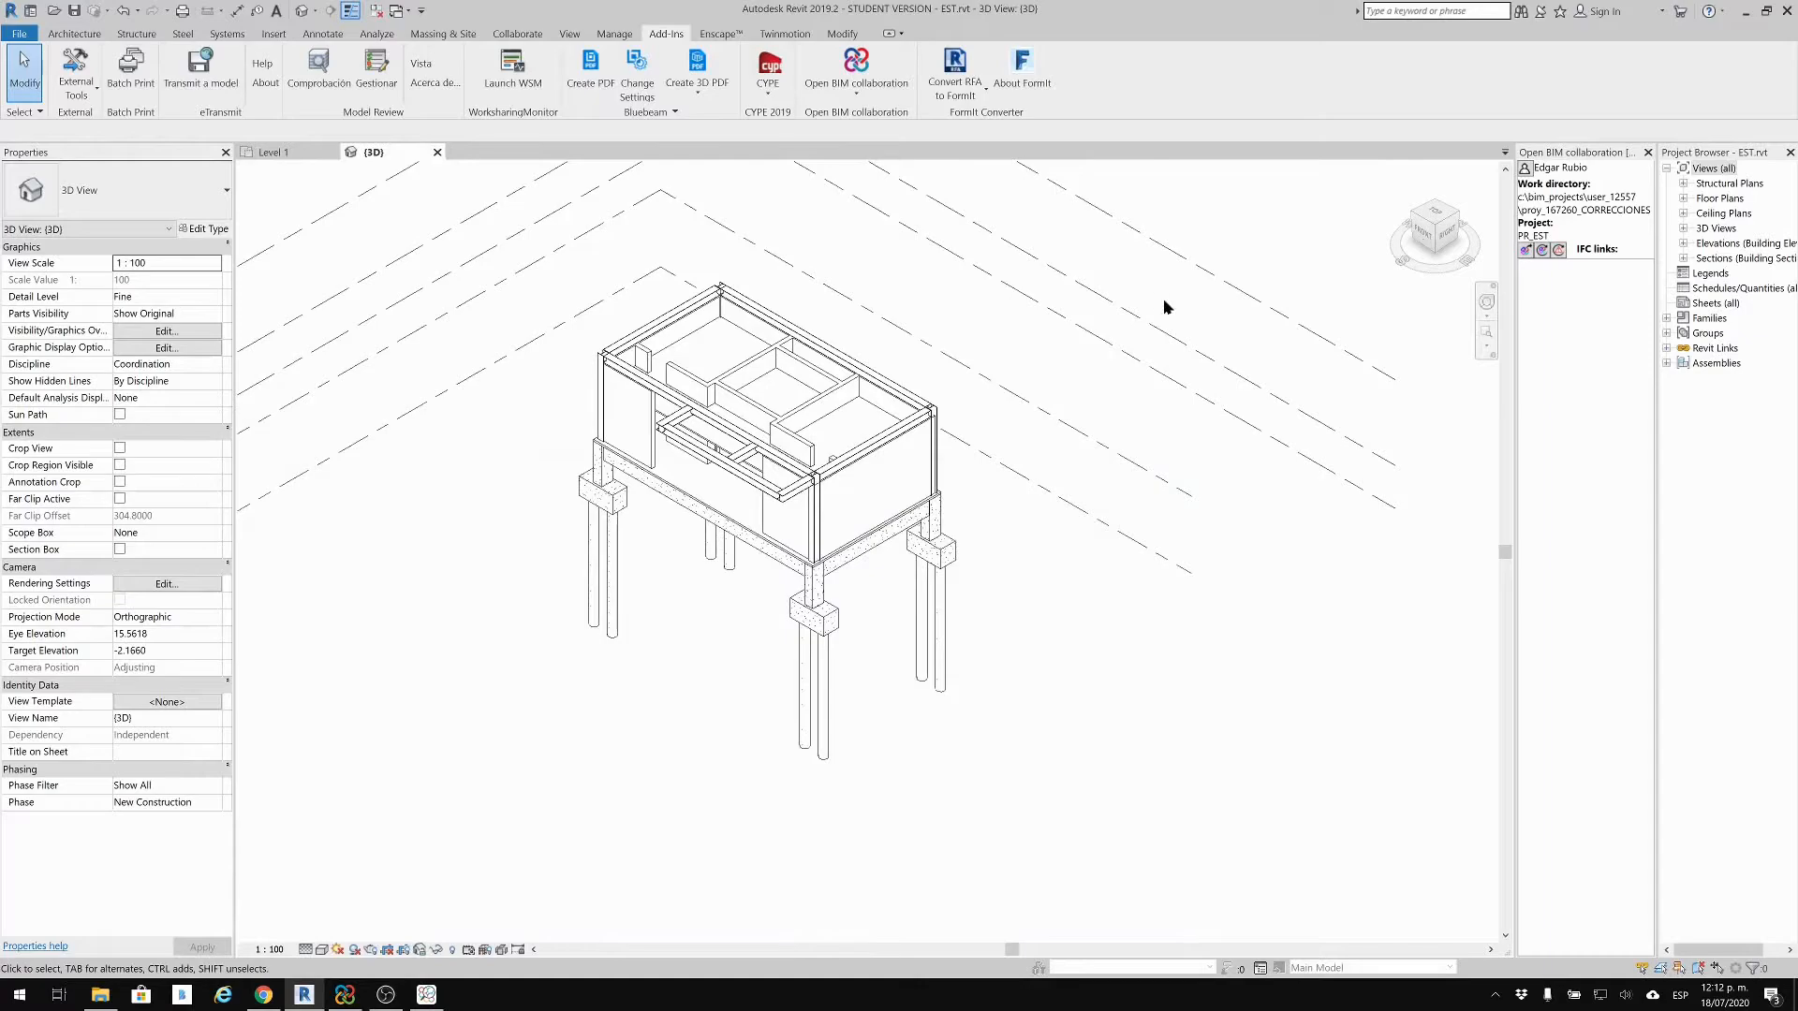
middle_click_drag(944, 450, 947, 526)
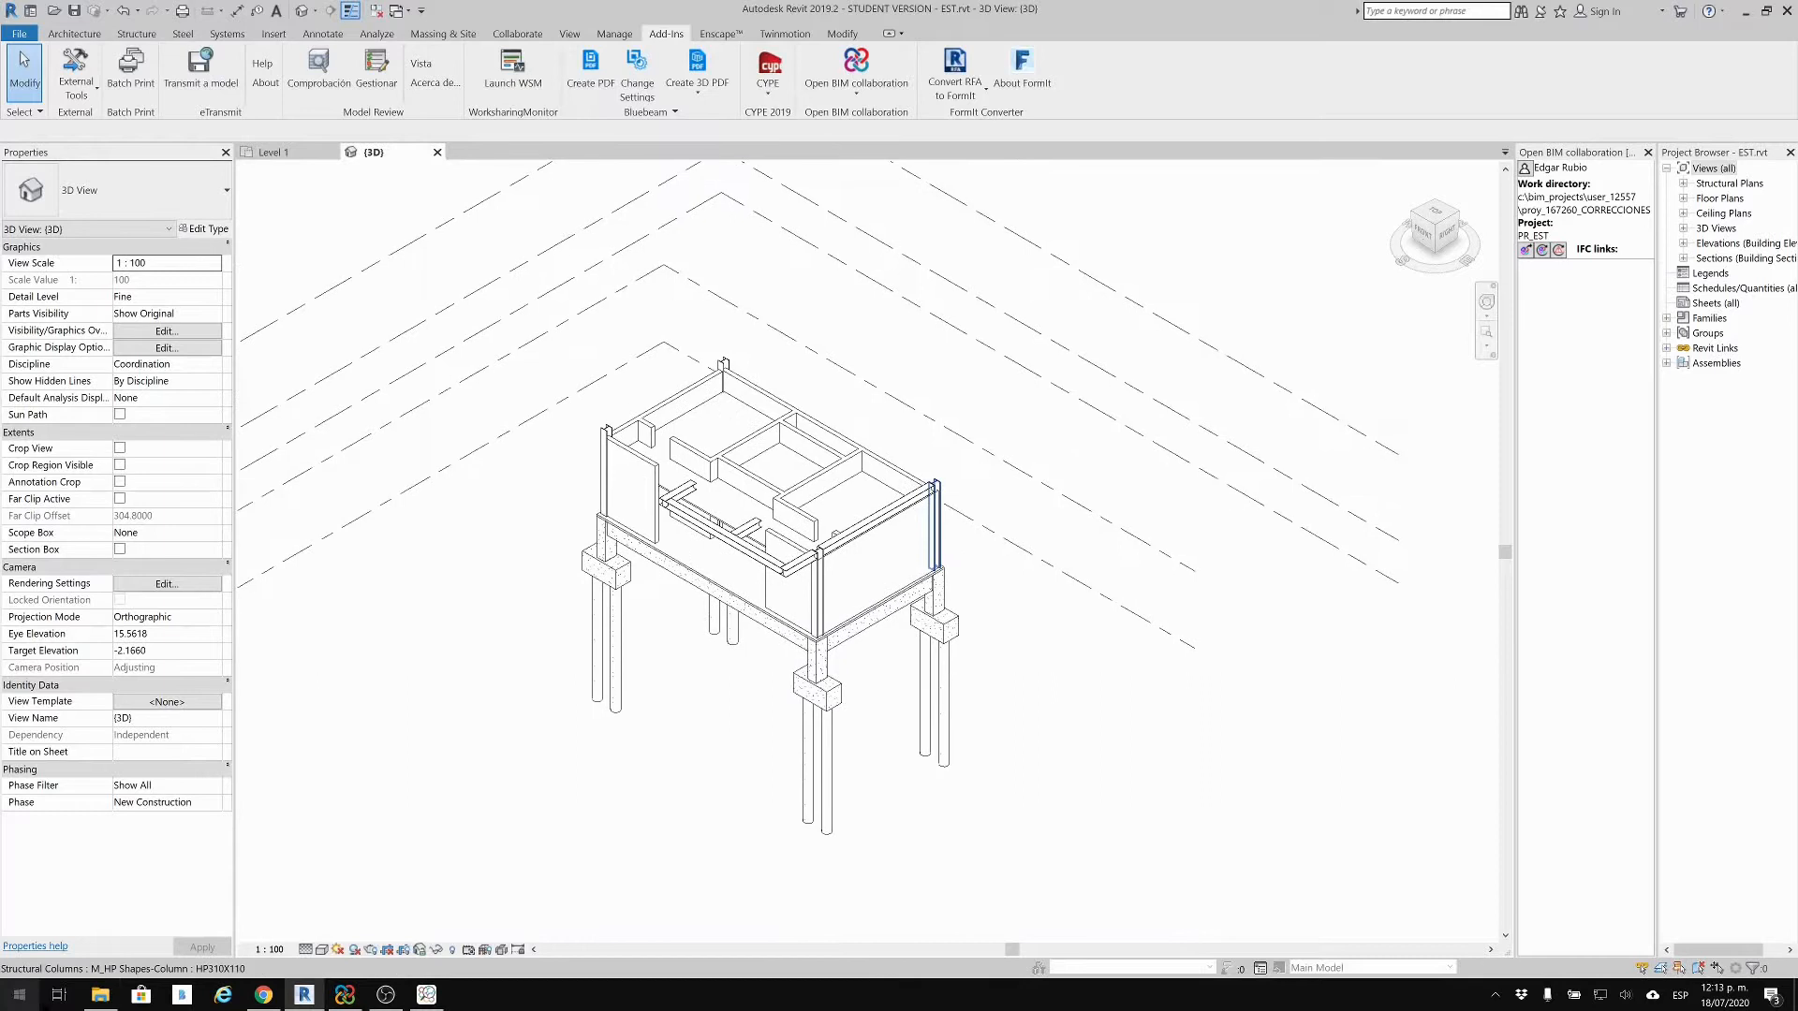
left_click(100, 994)
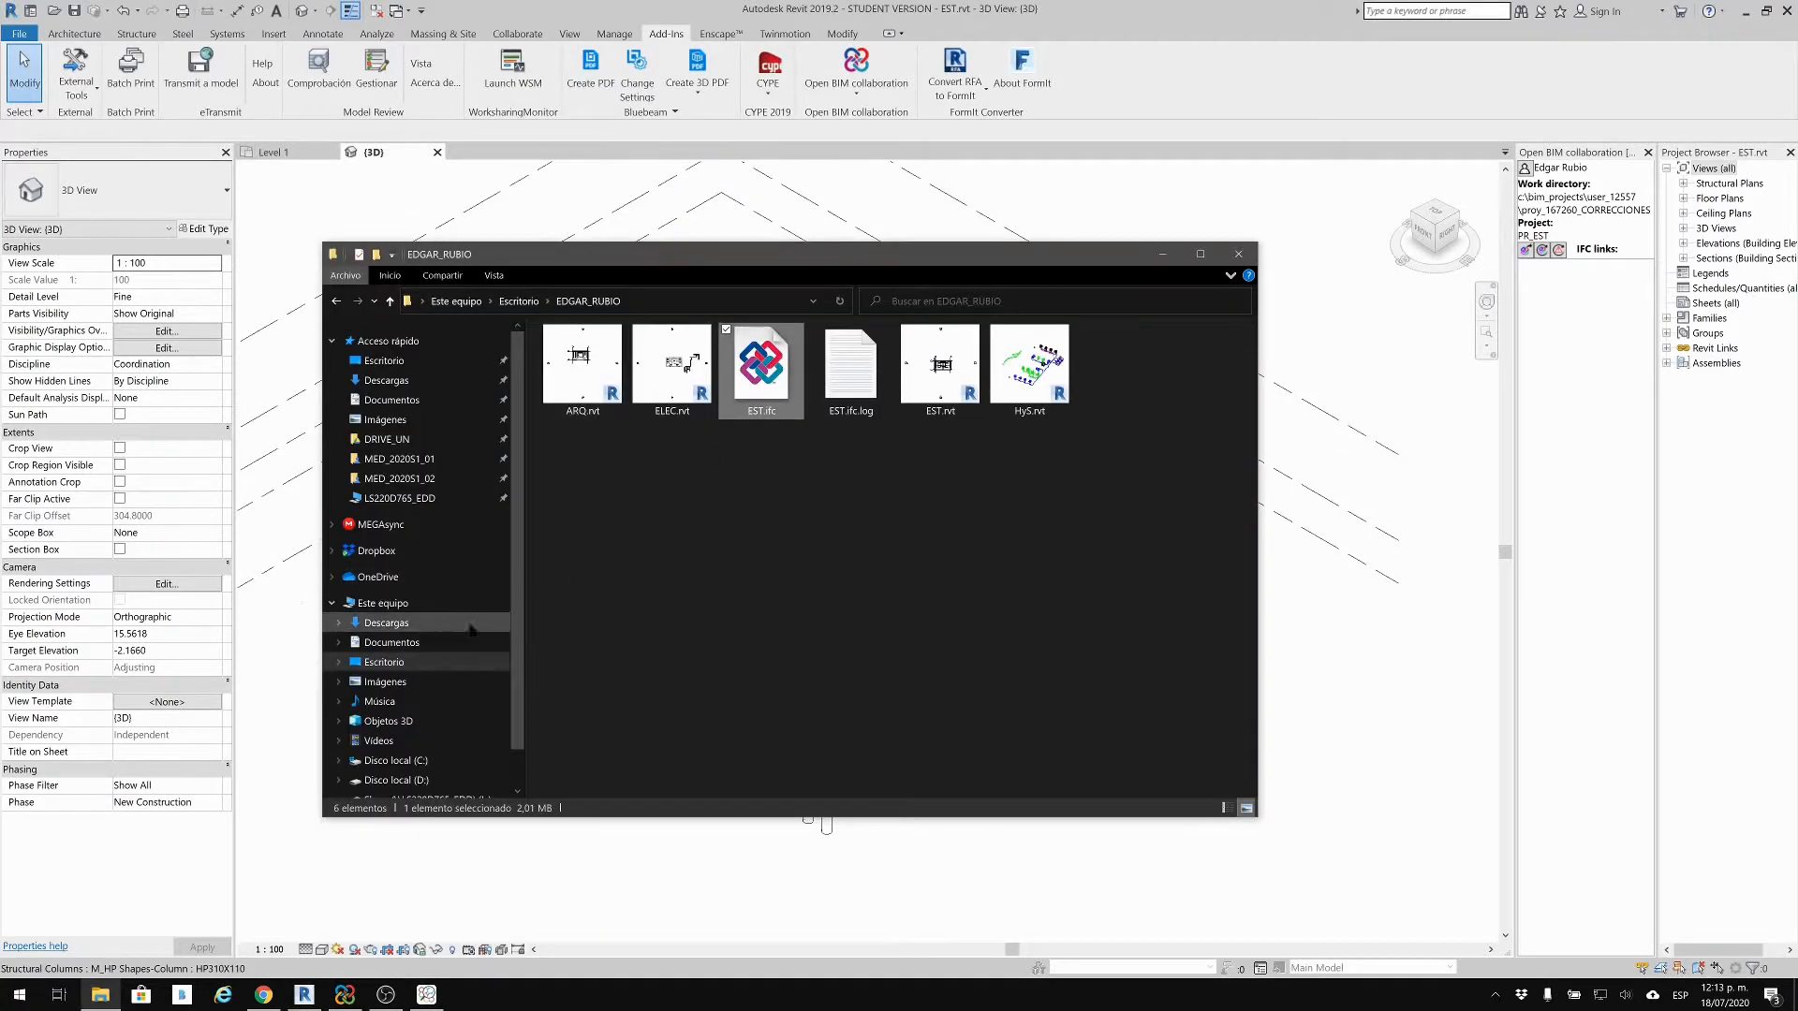
scroll(421, 625, "down", 1)
Step: Browse C: > bim_projects > the user's projects > CORRECCIONES folder and open PR_EST.ifc
left_click(790, 653)
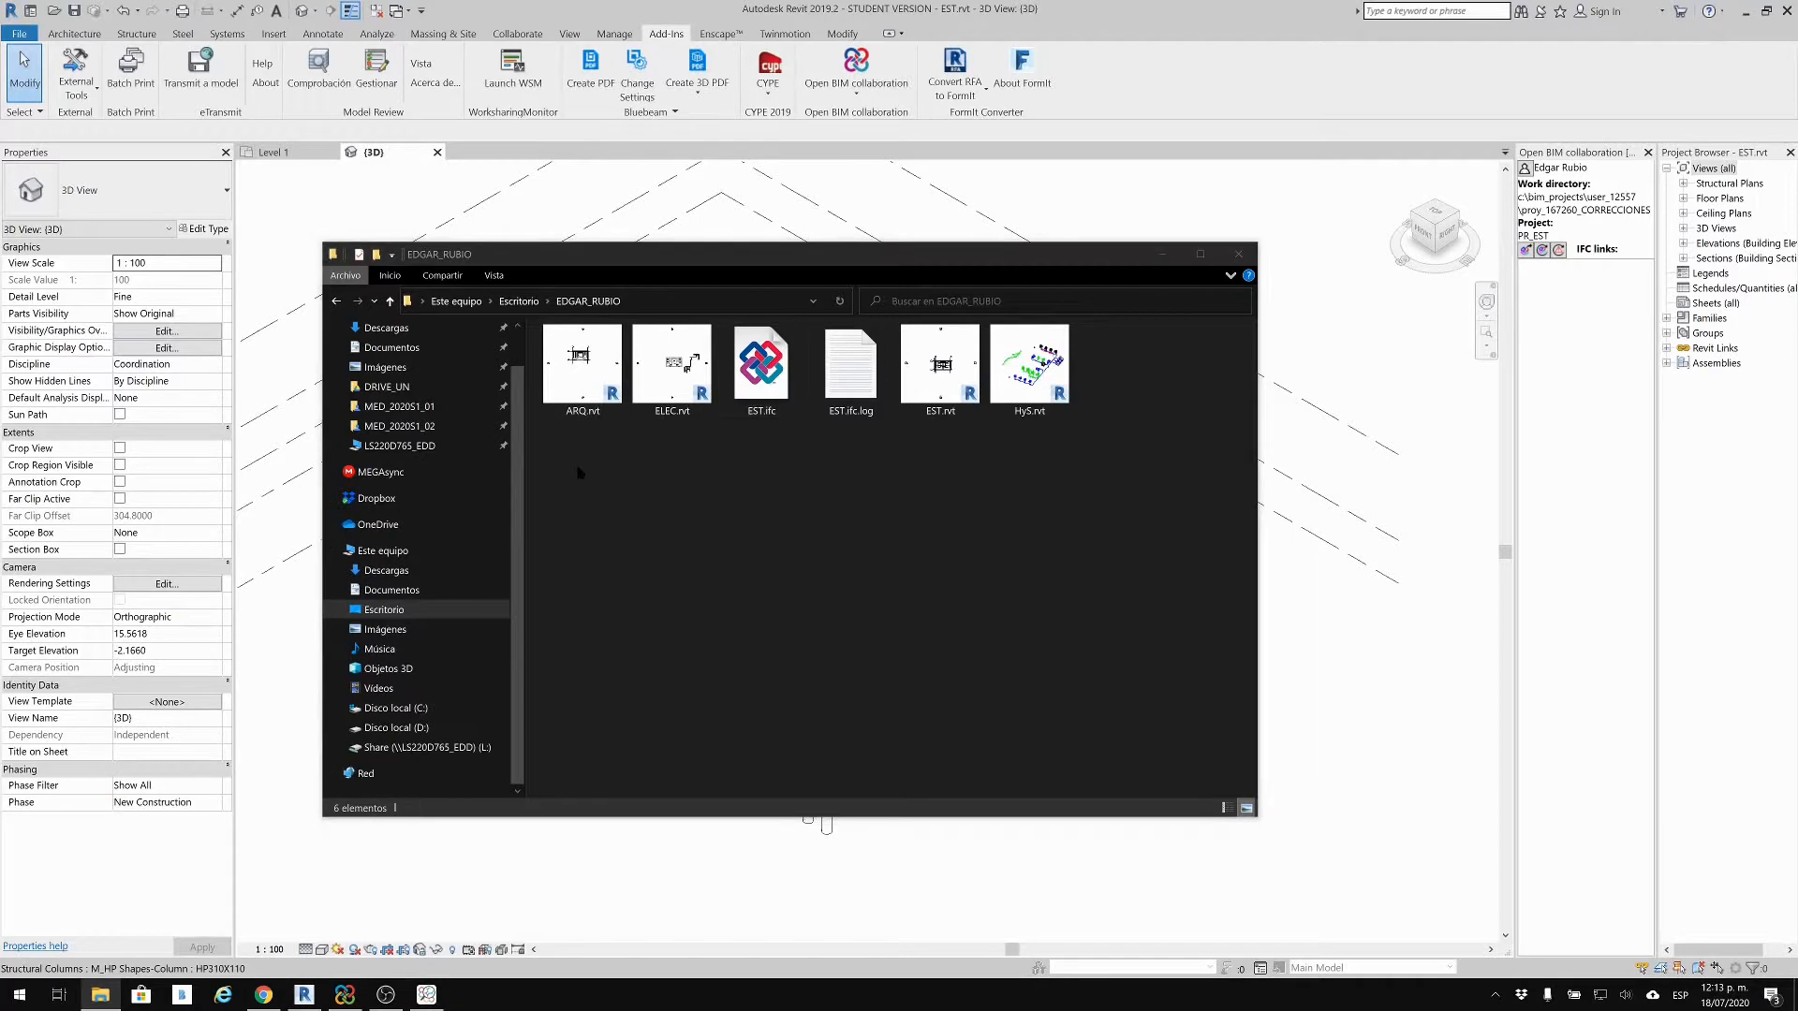
key("super+e")
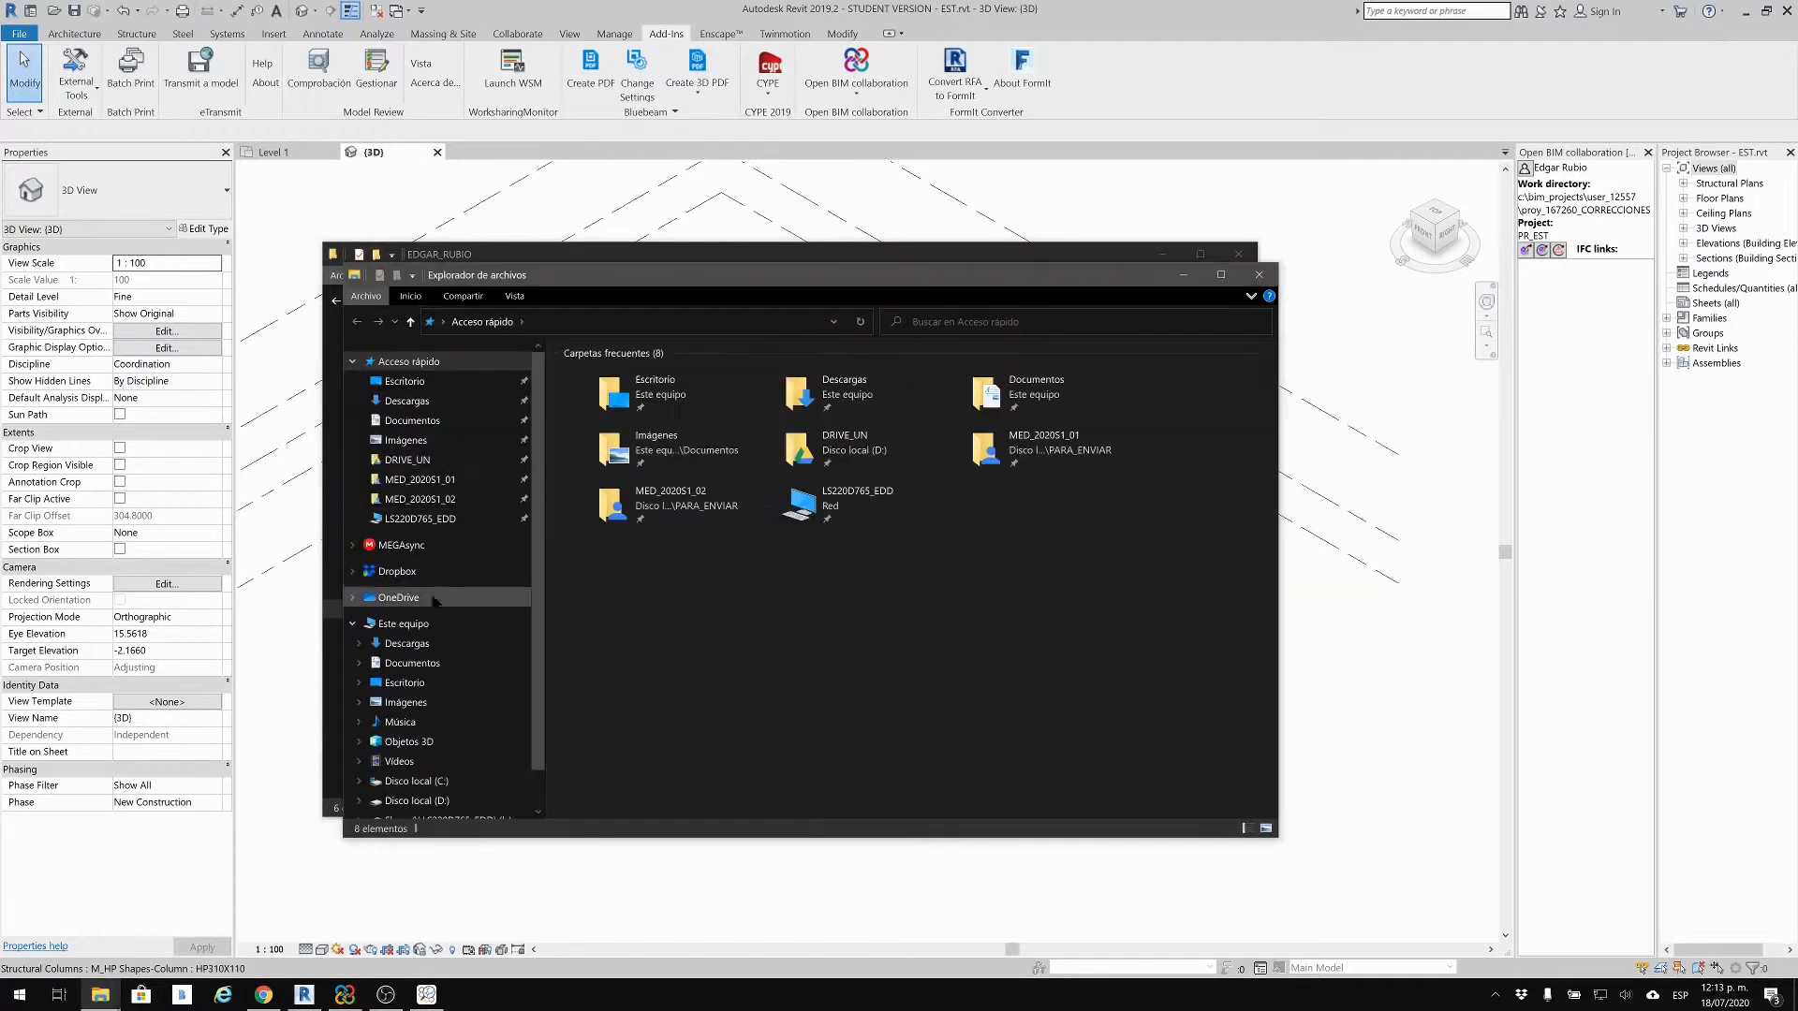
scroll(430, 711, "down", 1)
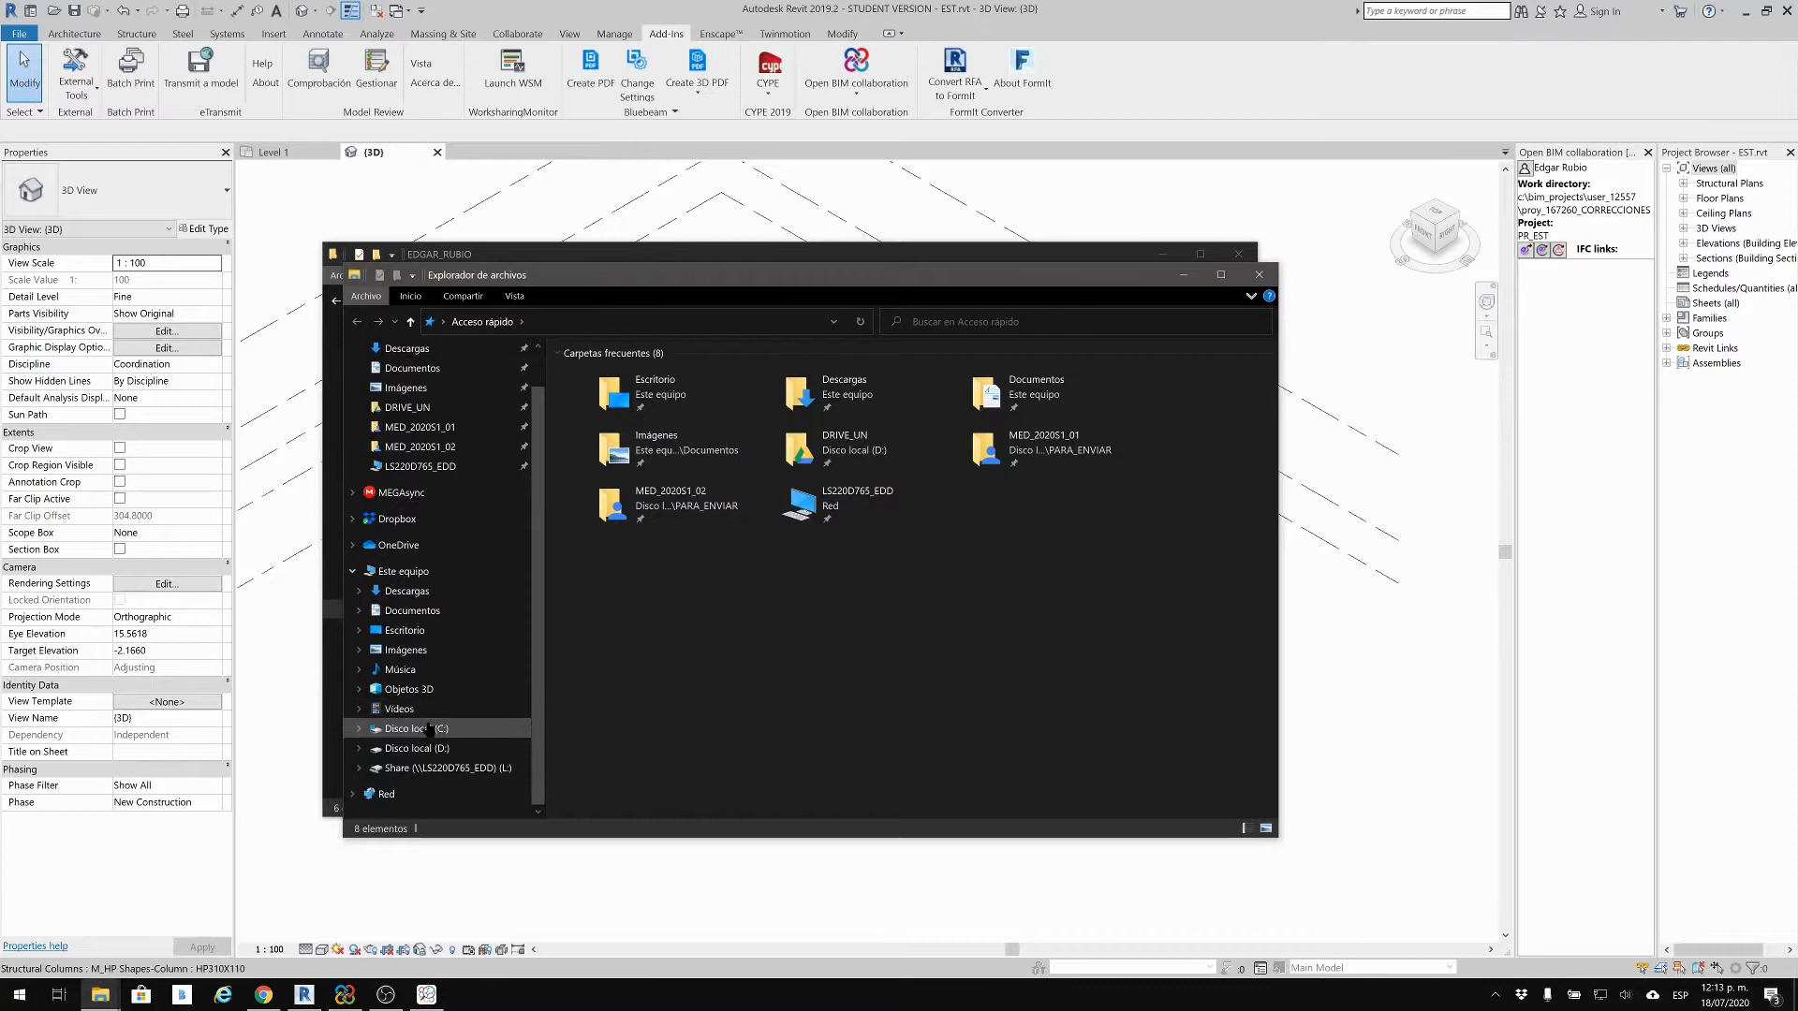
left_click(430, 728)
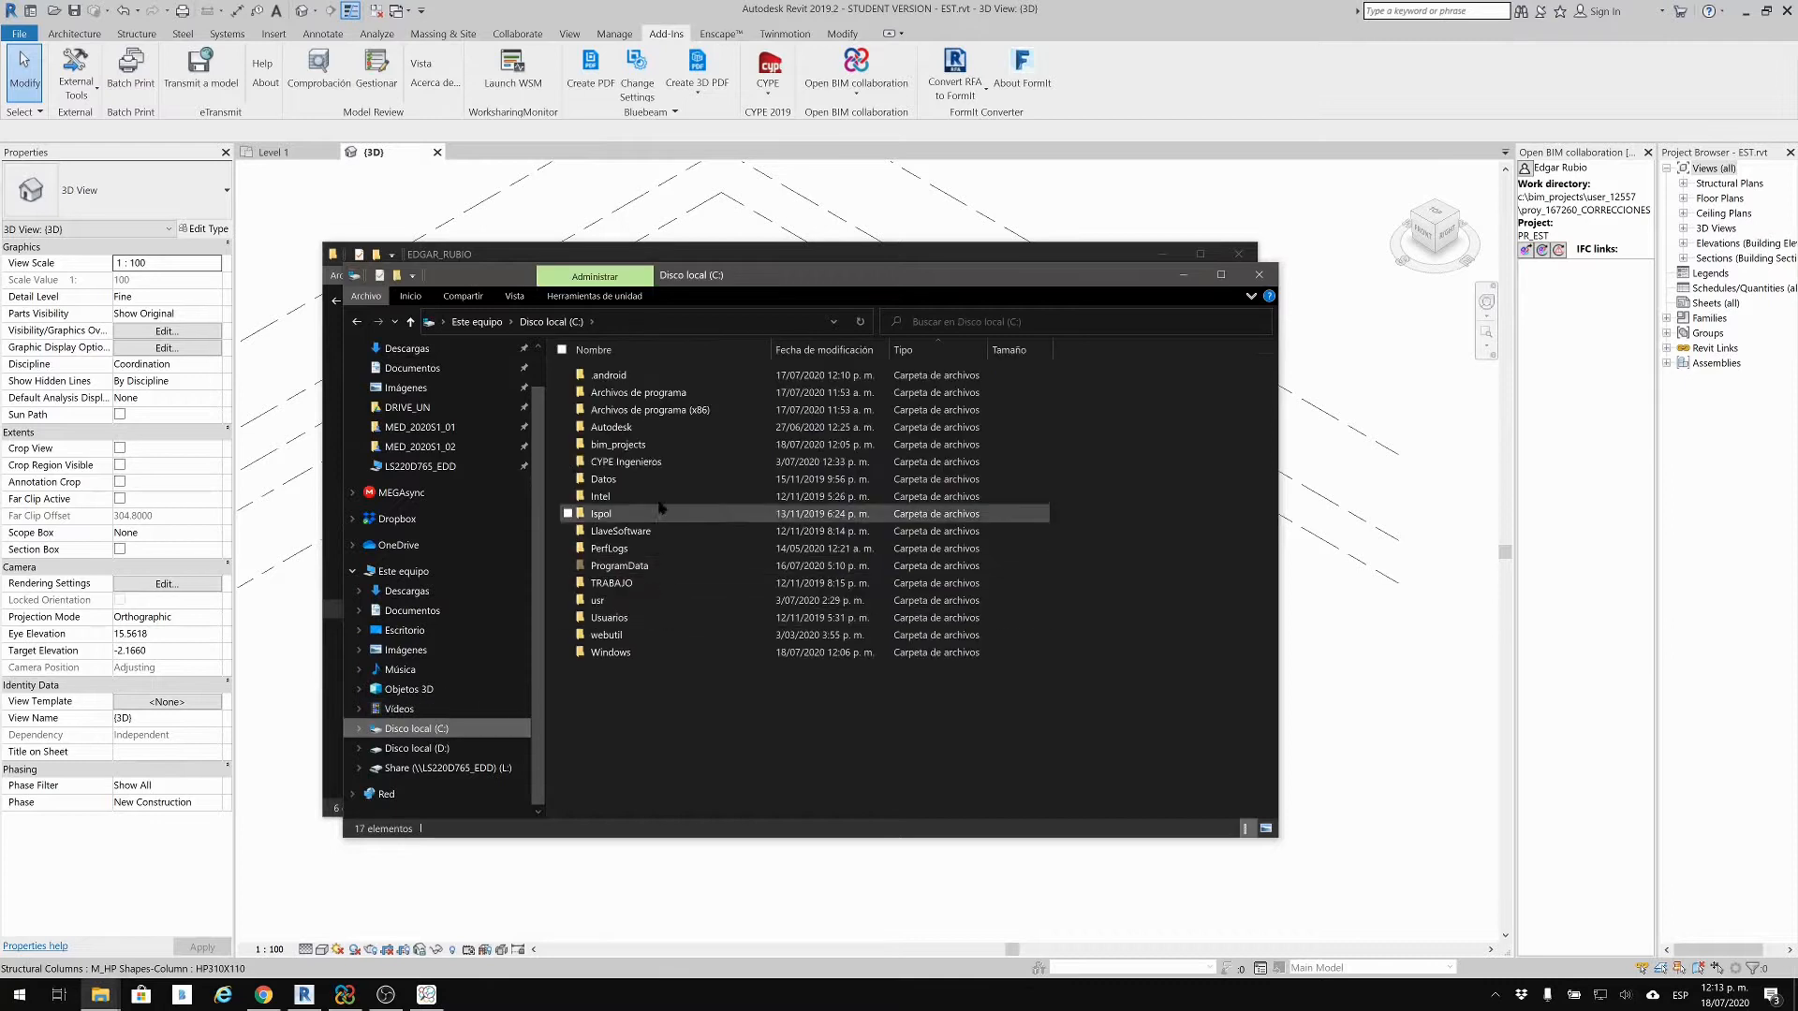
double_click(660, 444)
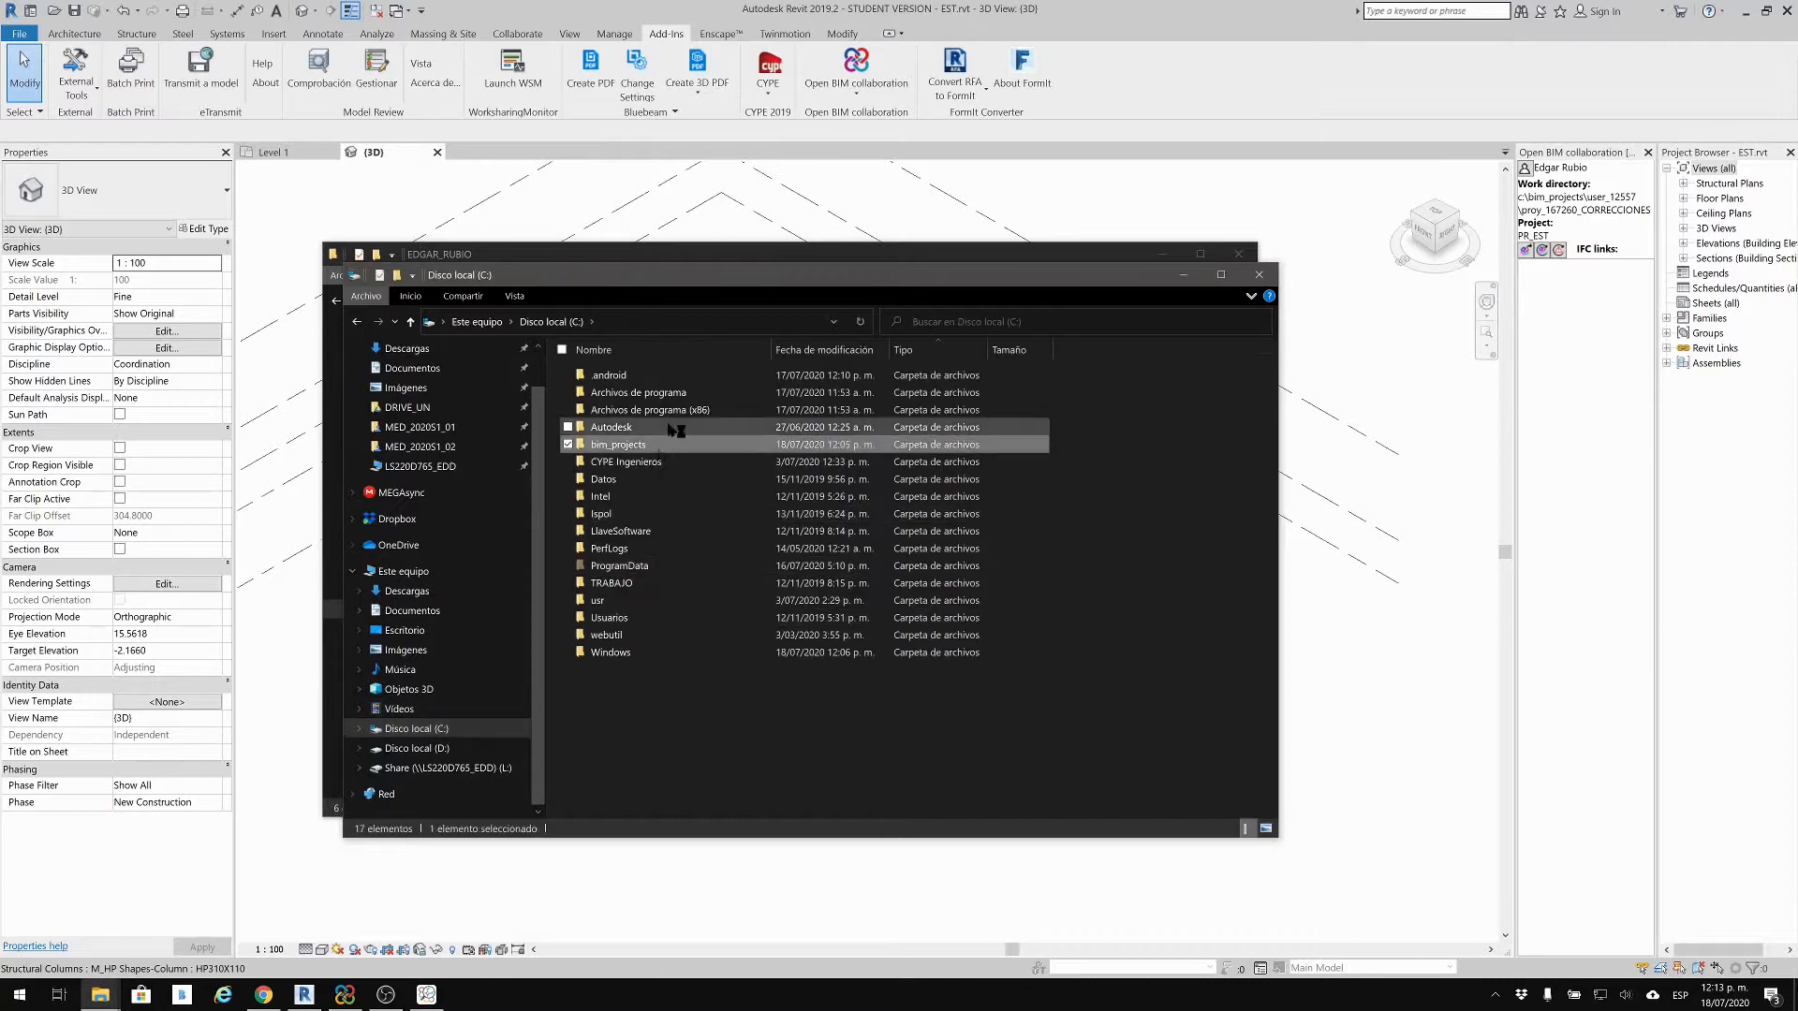
double_click(615, 392)
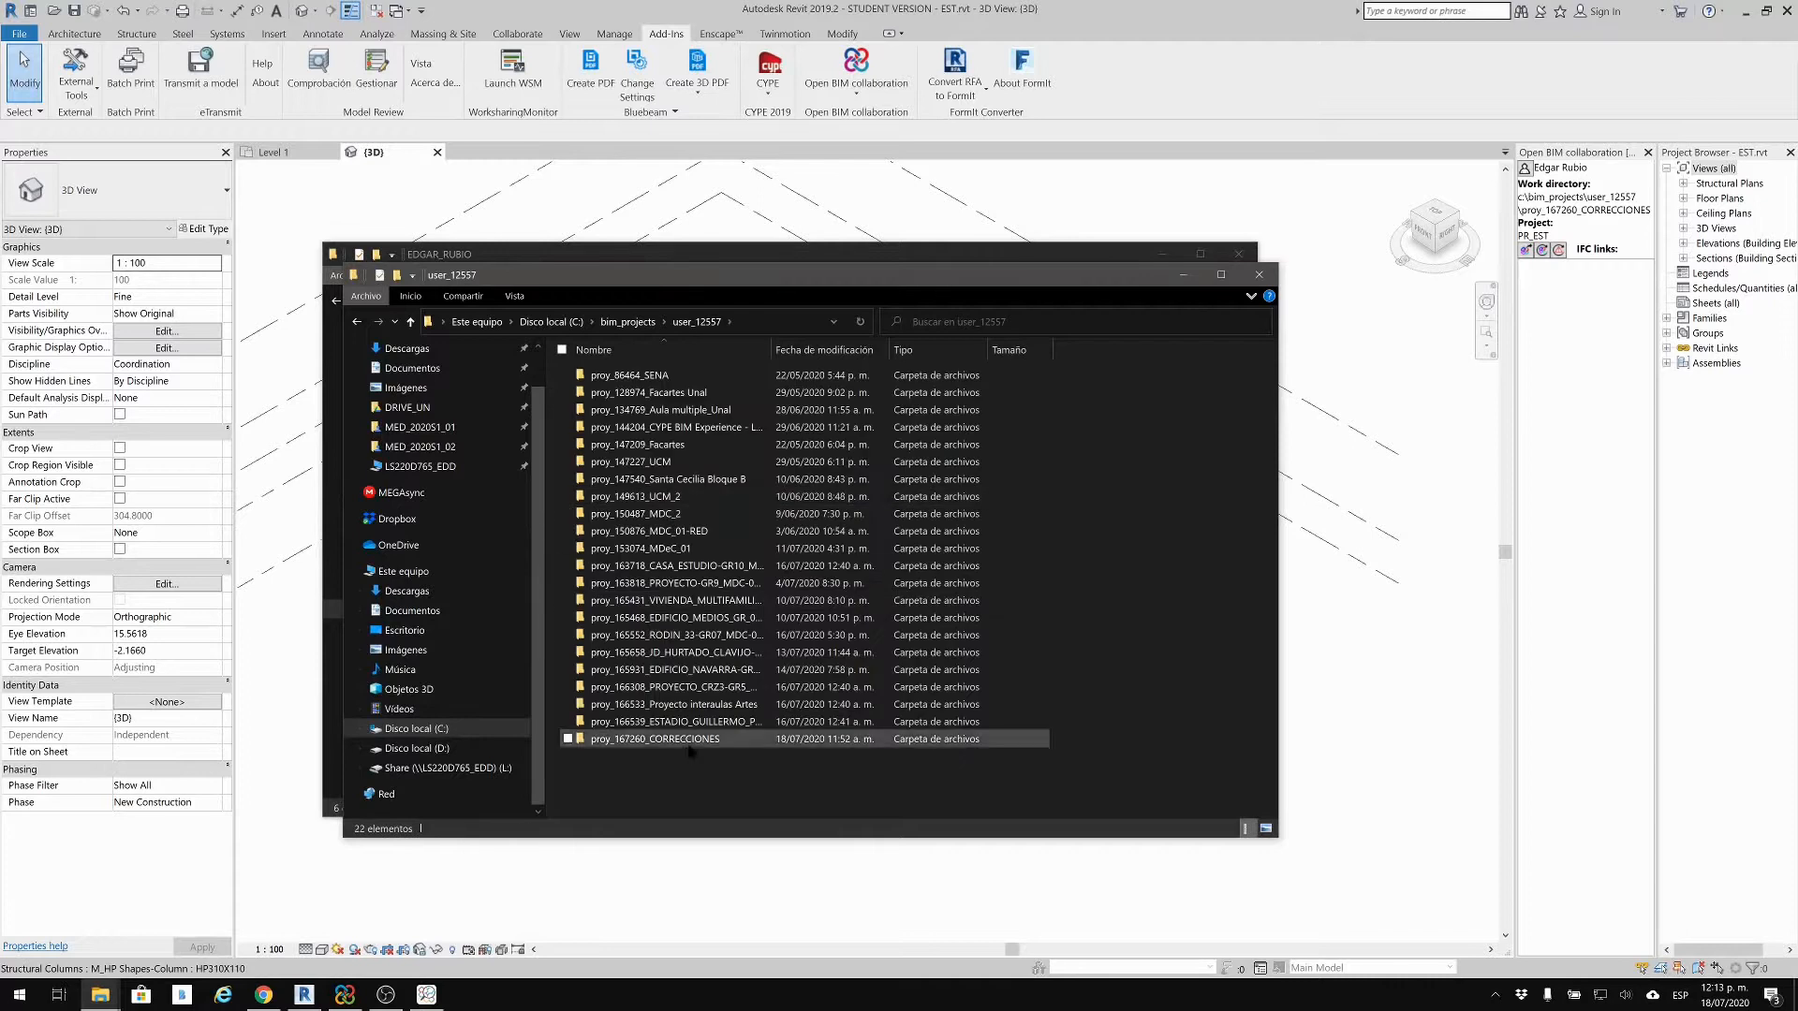
double_click(699, 740)
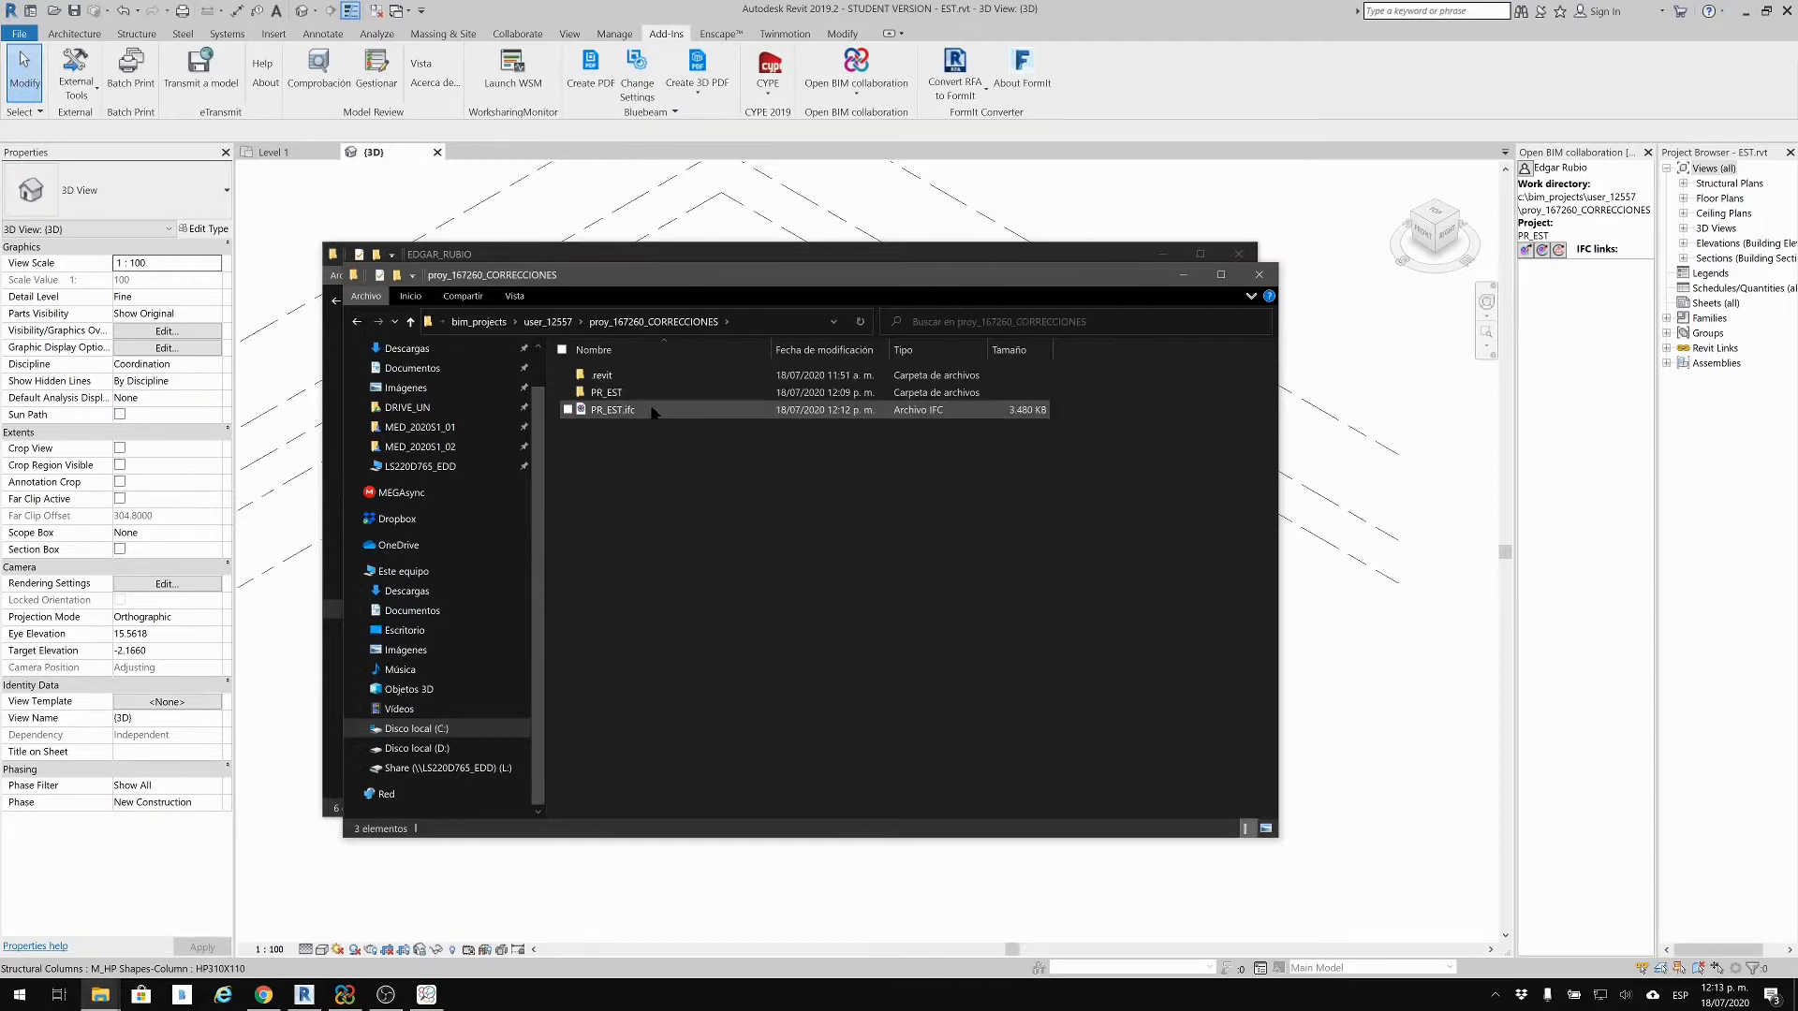
left_click(653, 412)
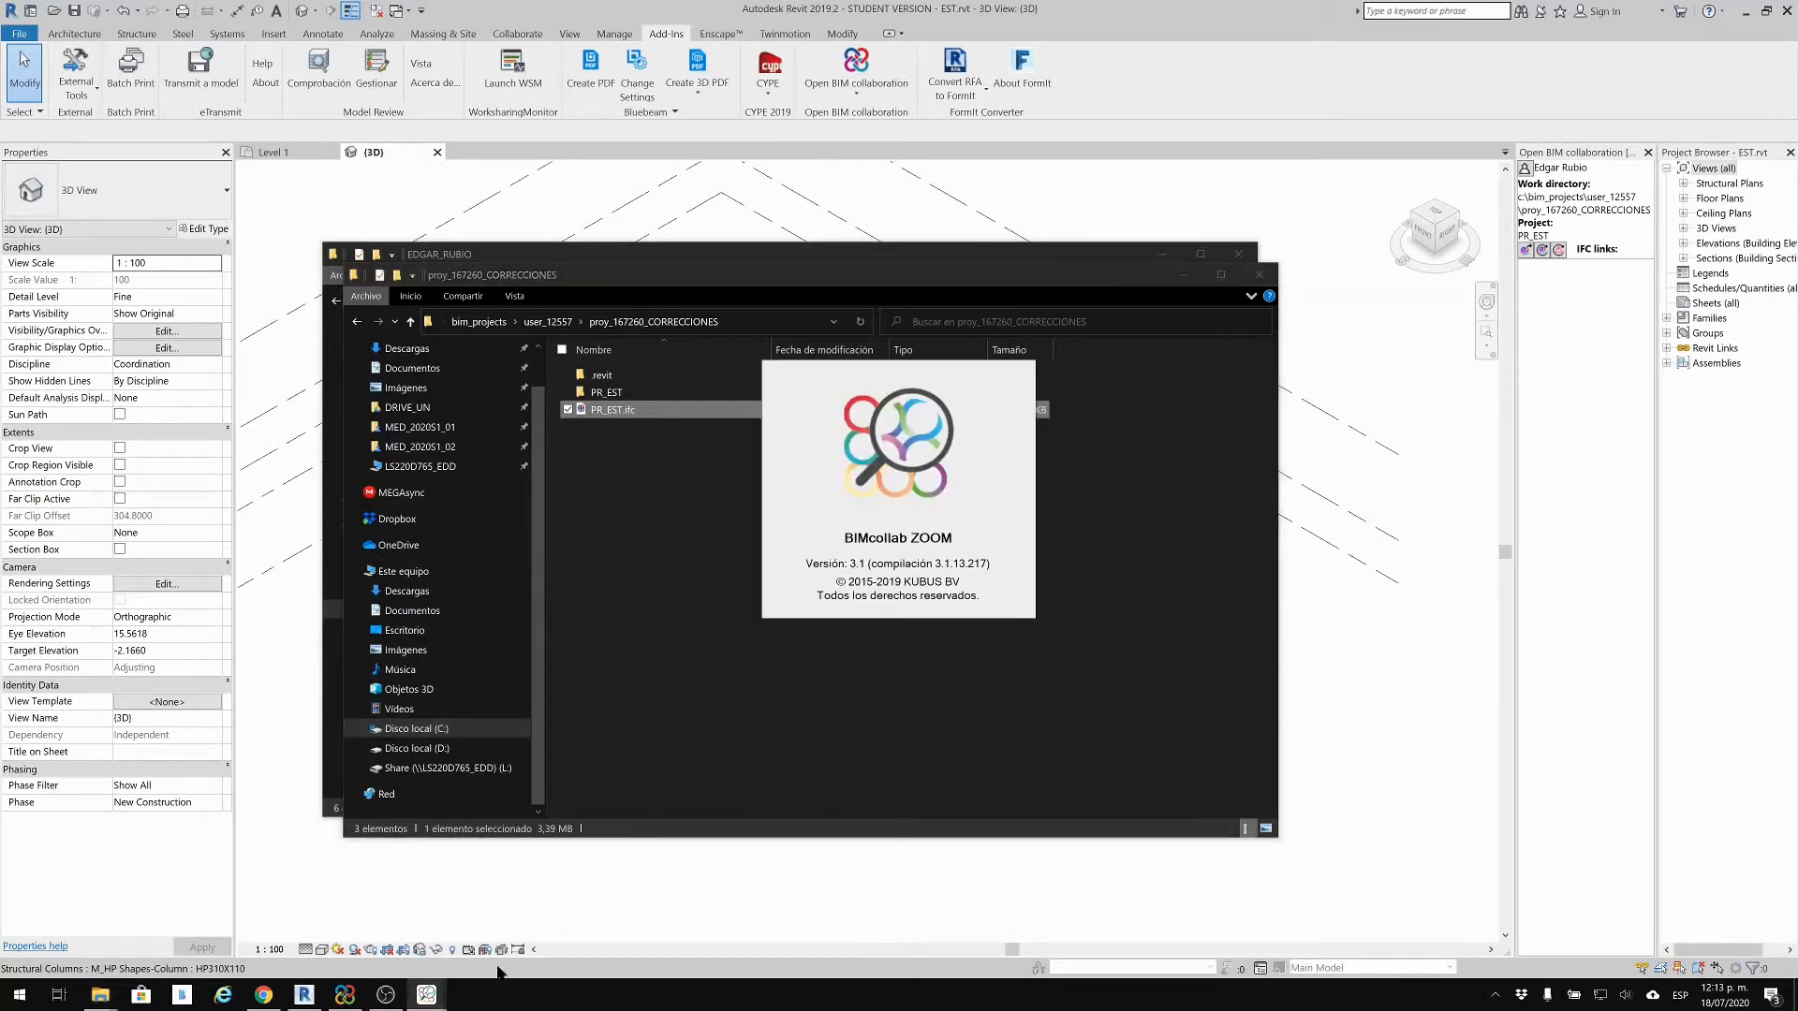
Step: Confirm CORRECCIONES is listed in BIMserver.center Sync, then bring up its dashboard in Chrome
left_click(346, 996)
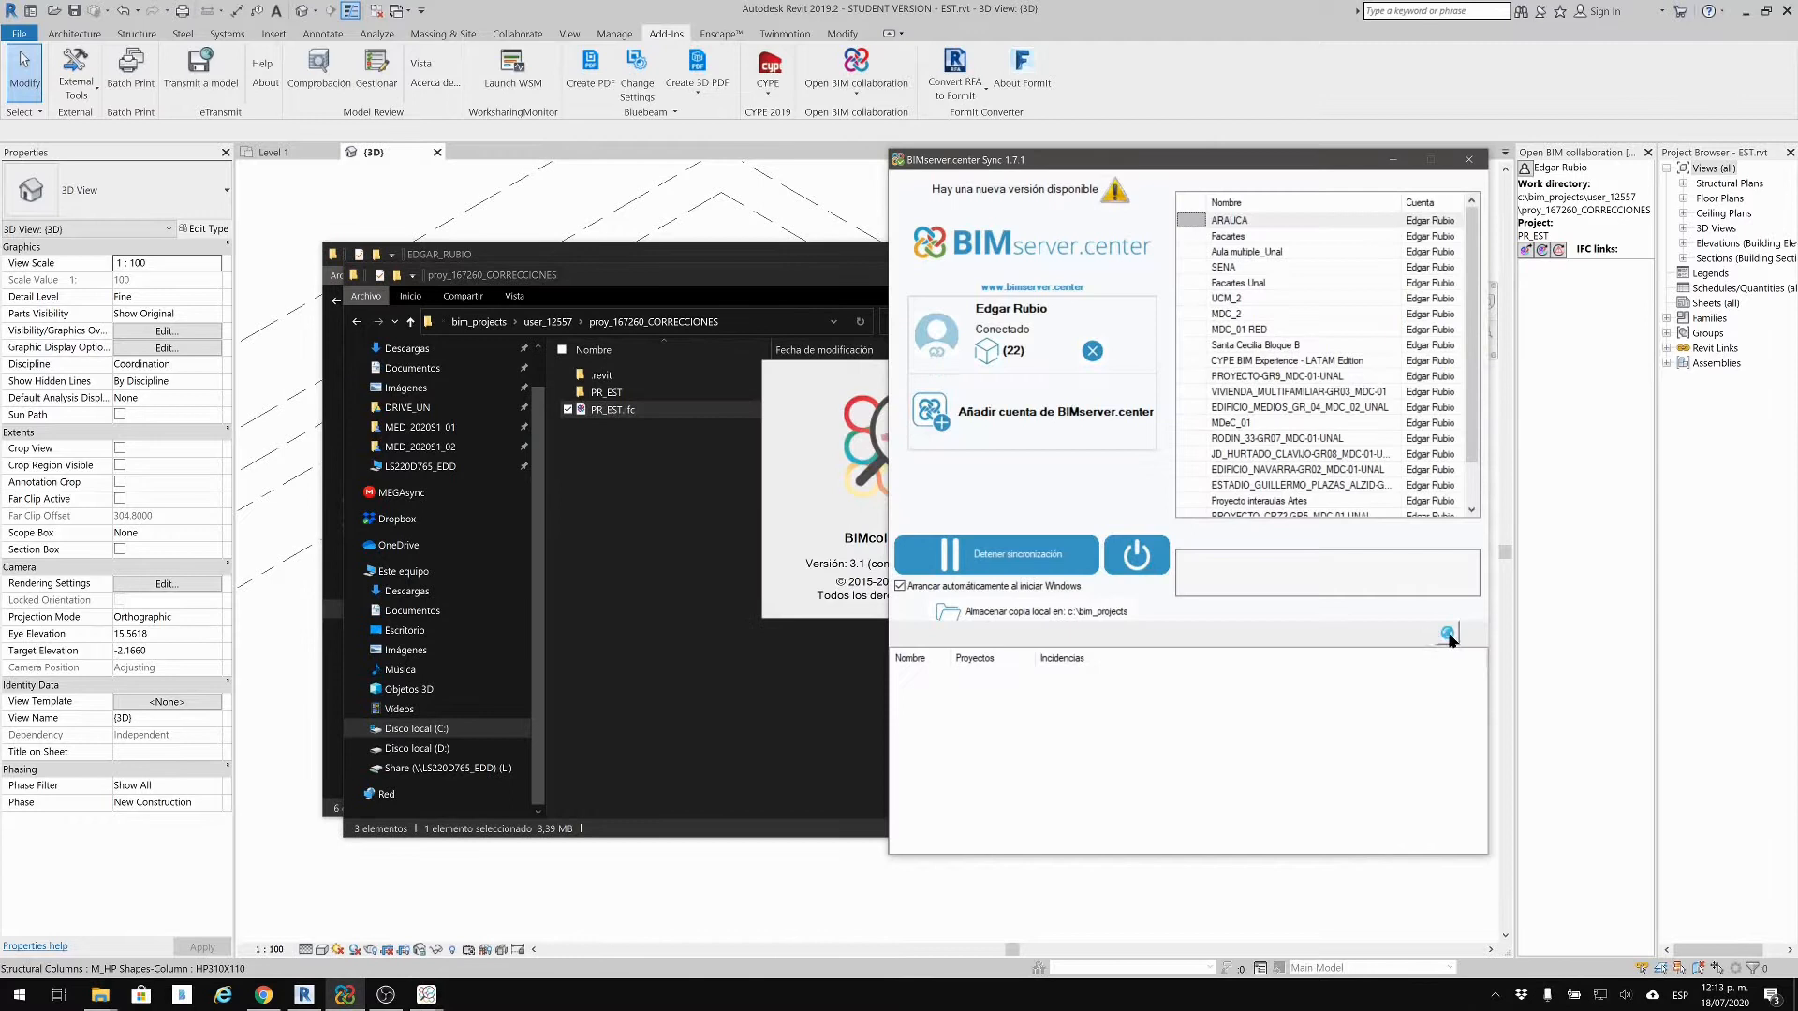
scroll(1452, 411, "down", 1)
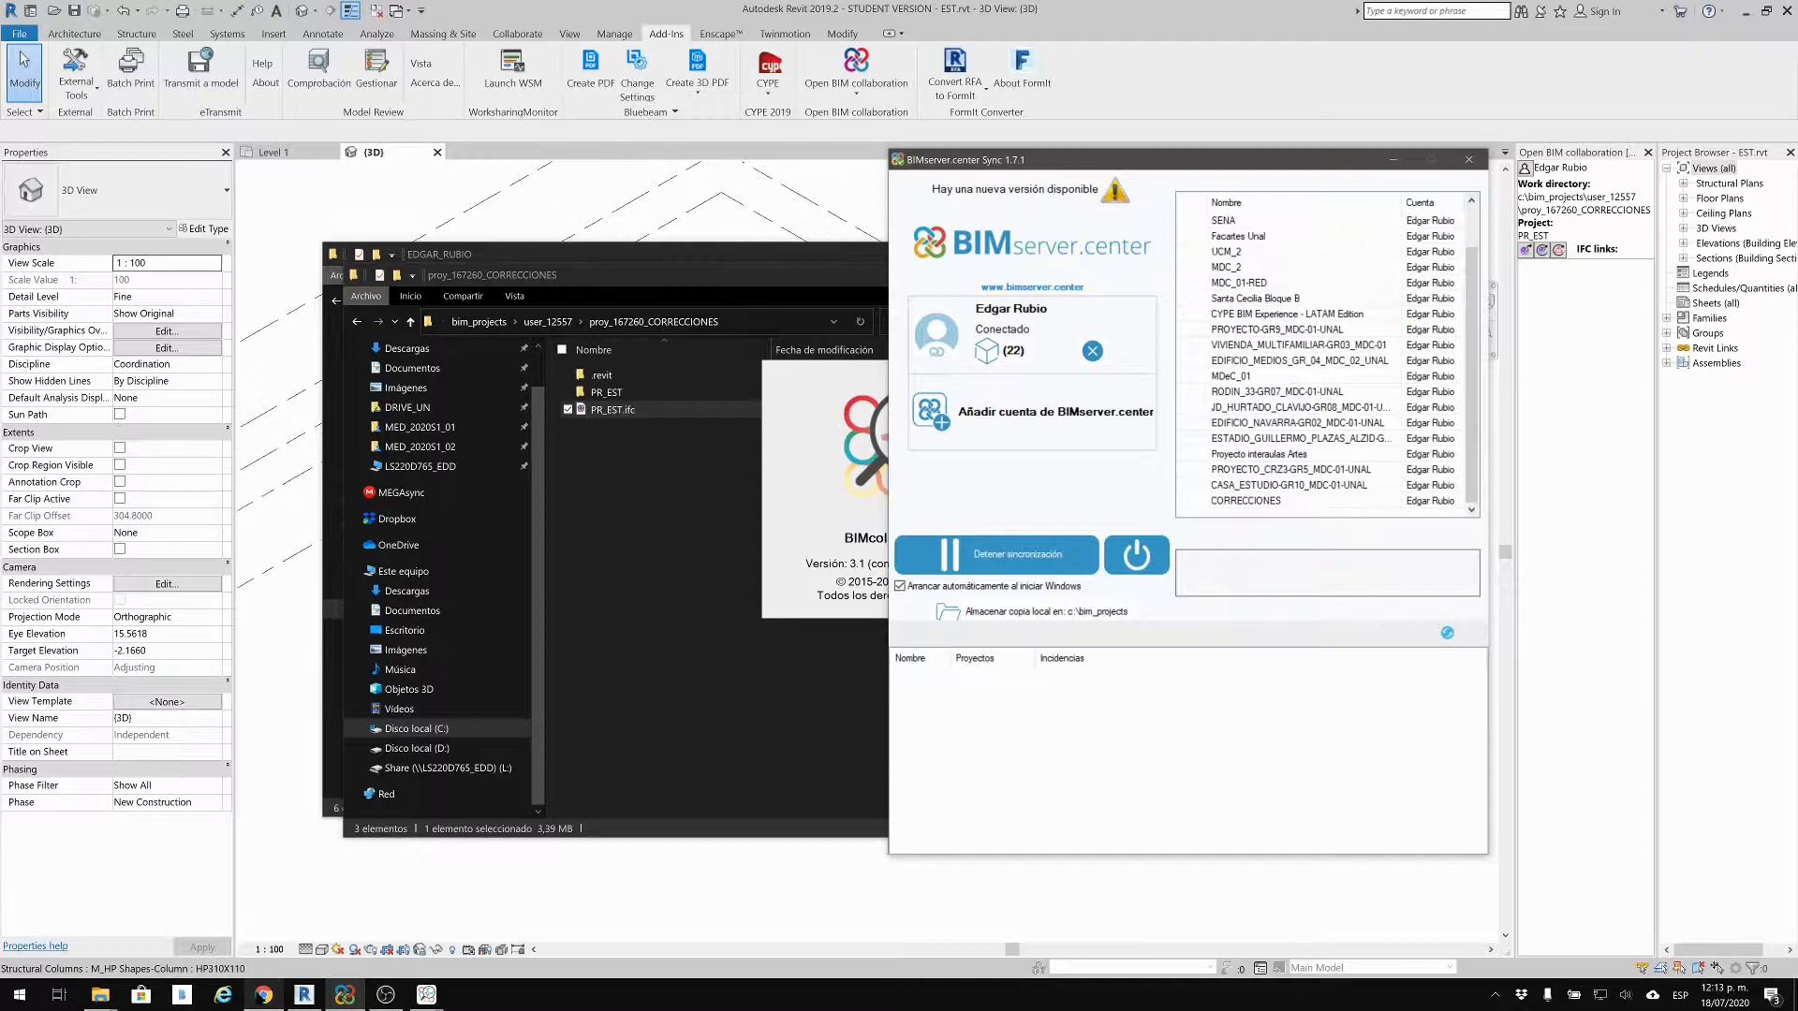
mouse_move(263, 994)
left_click(256, 942)
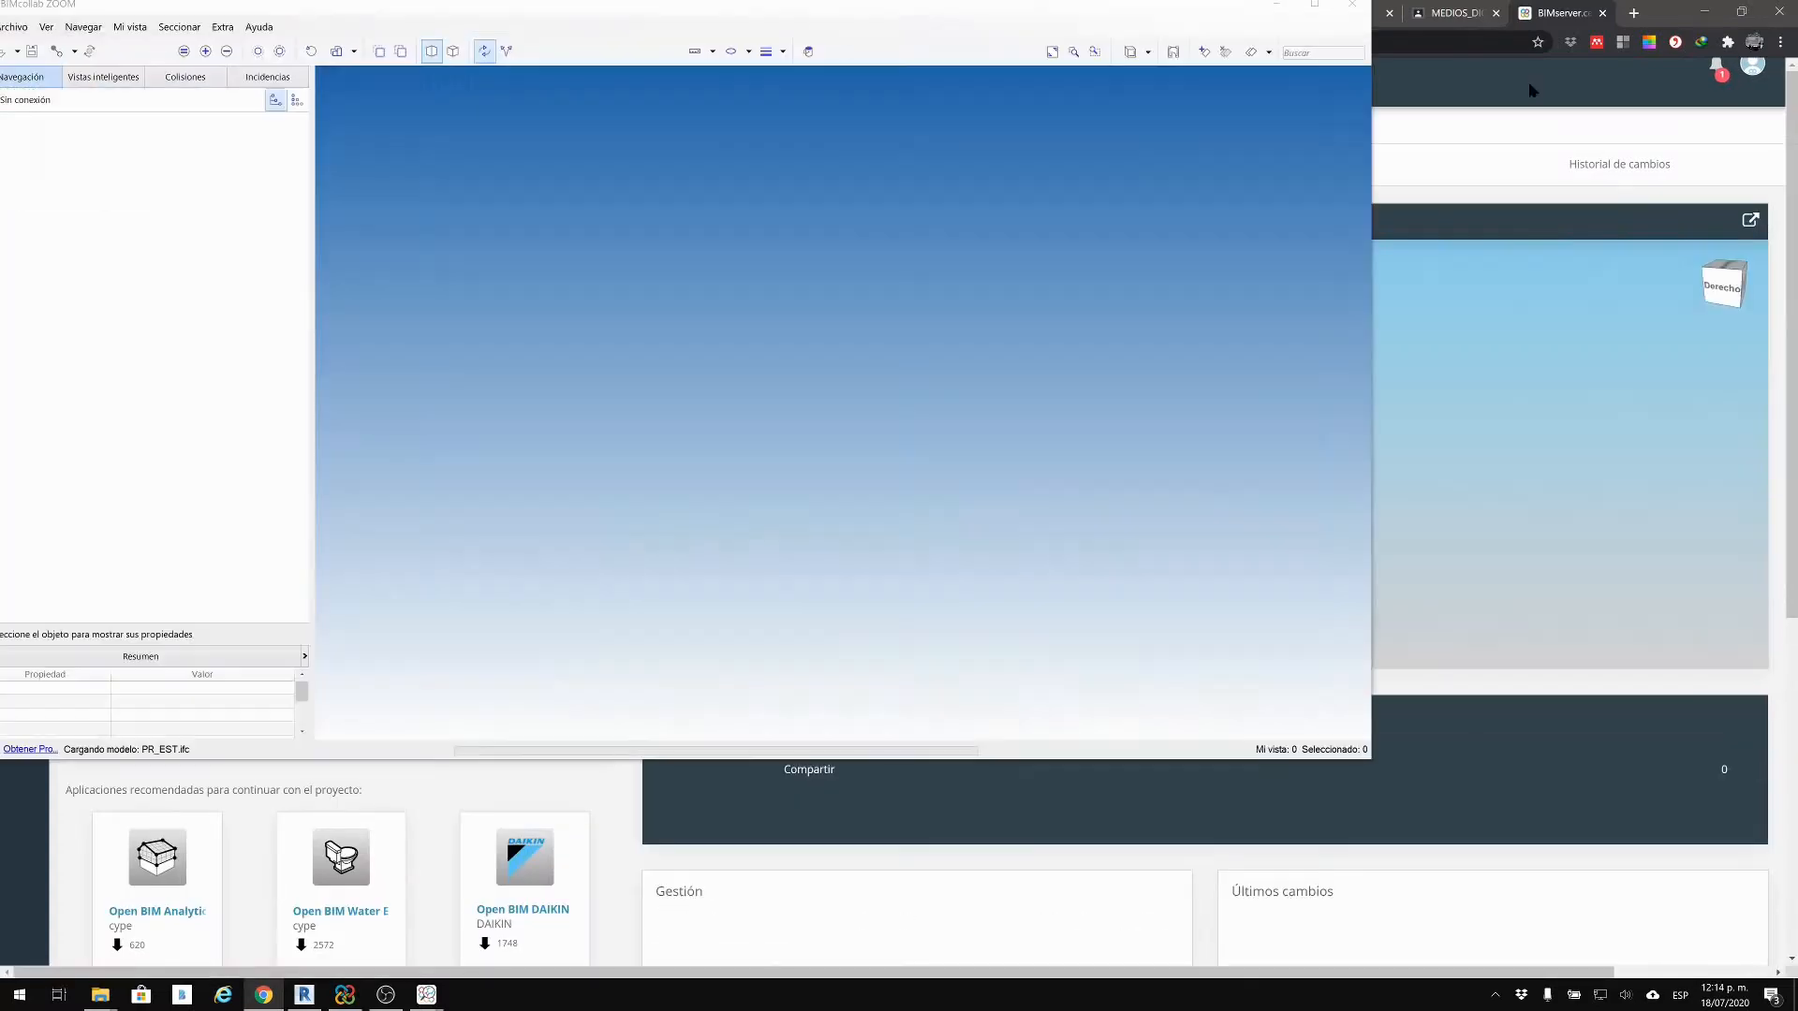
Step: Review the CORRECCIONES dashboard's latest changes and check the current date and time
left_click(1531, 81)
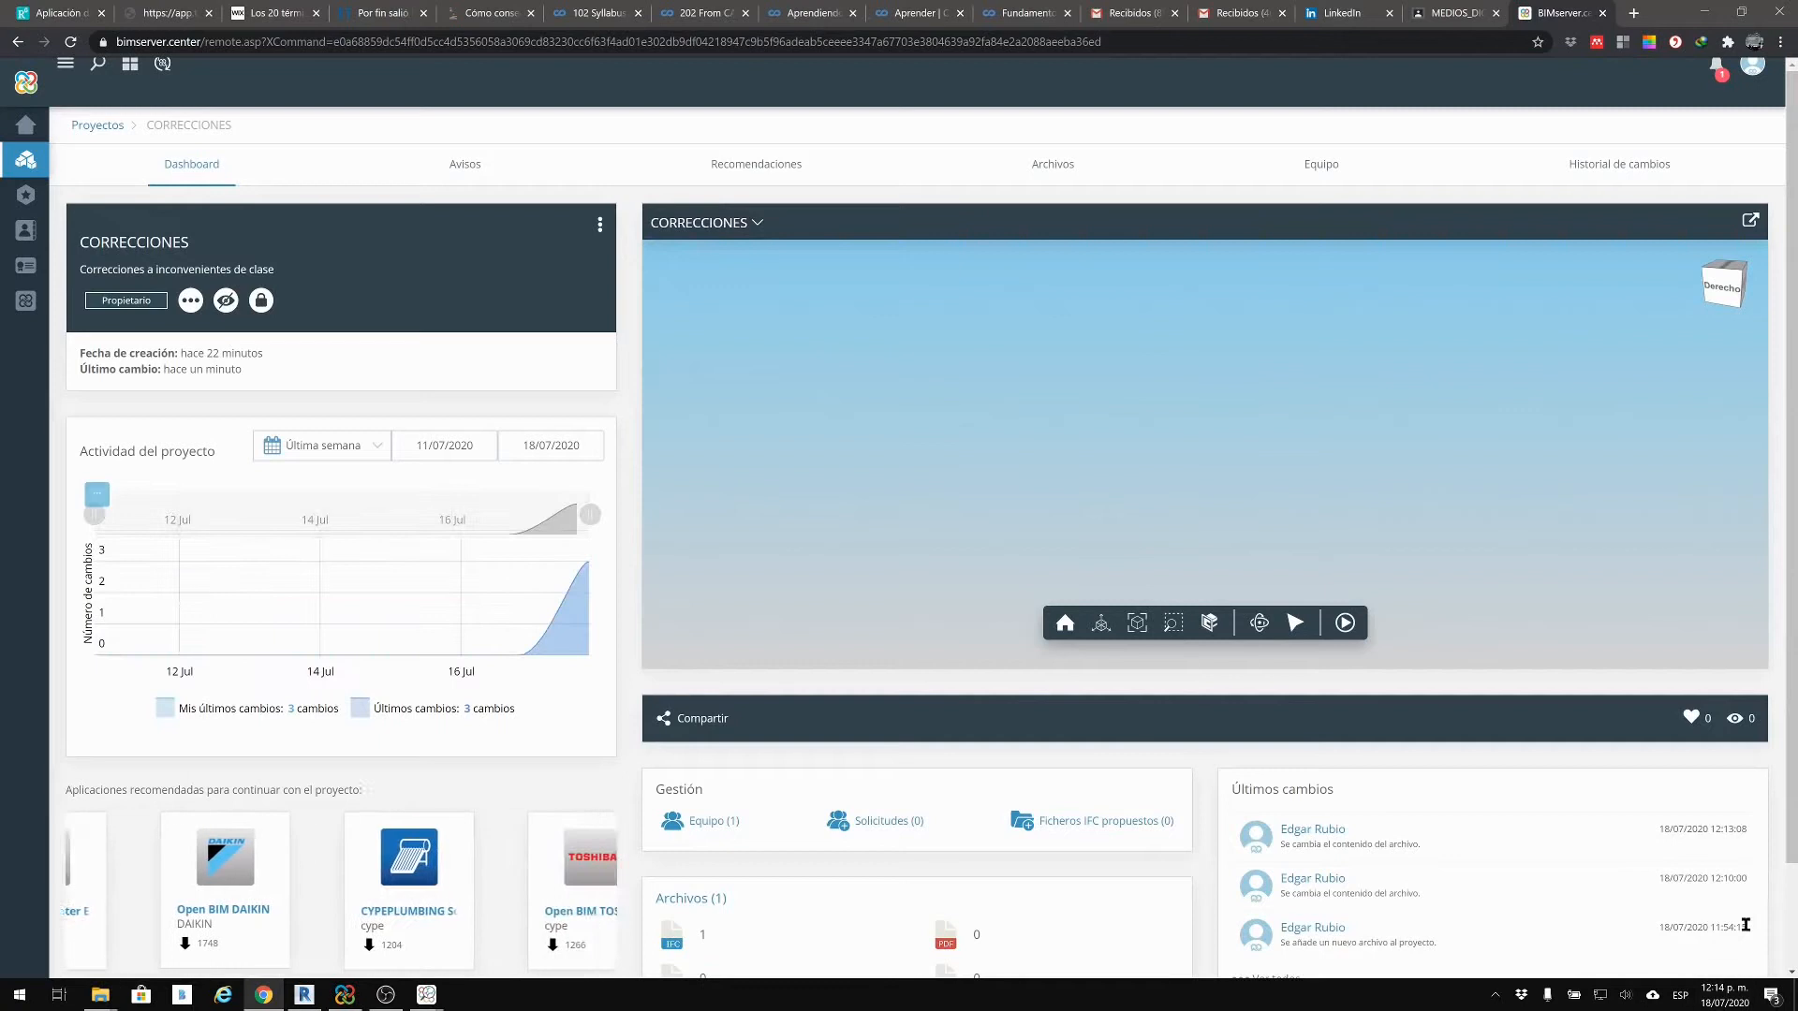
scroll(1743, 929, "down", 2)
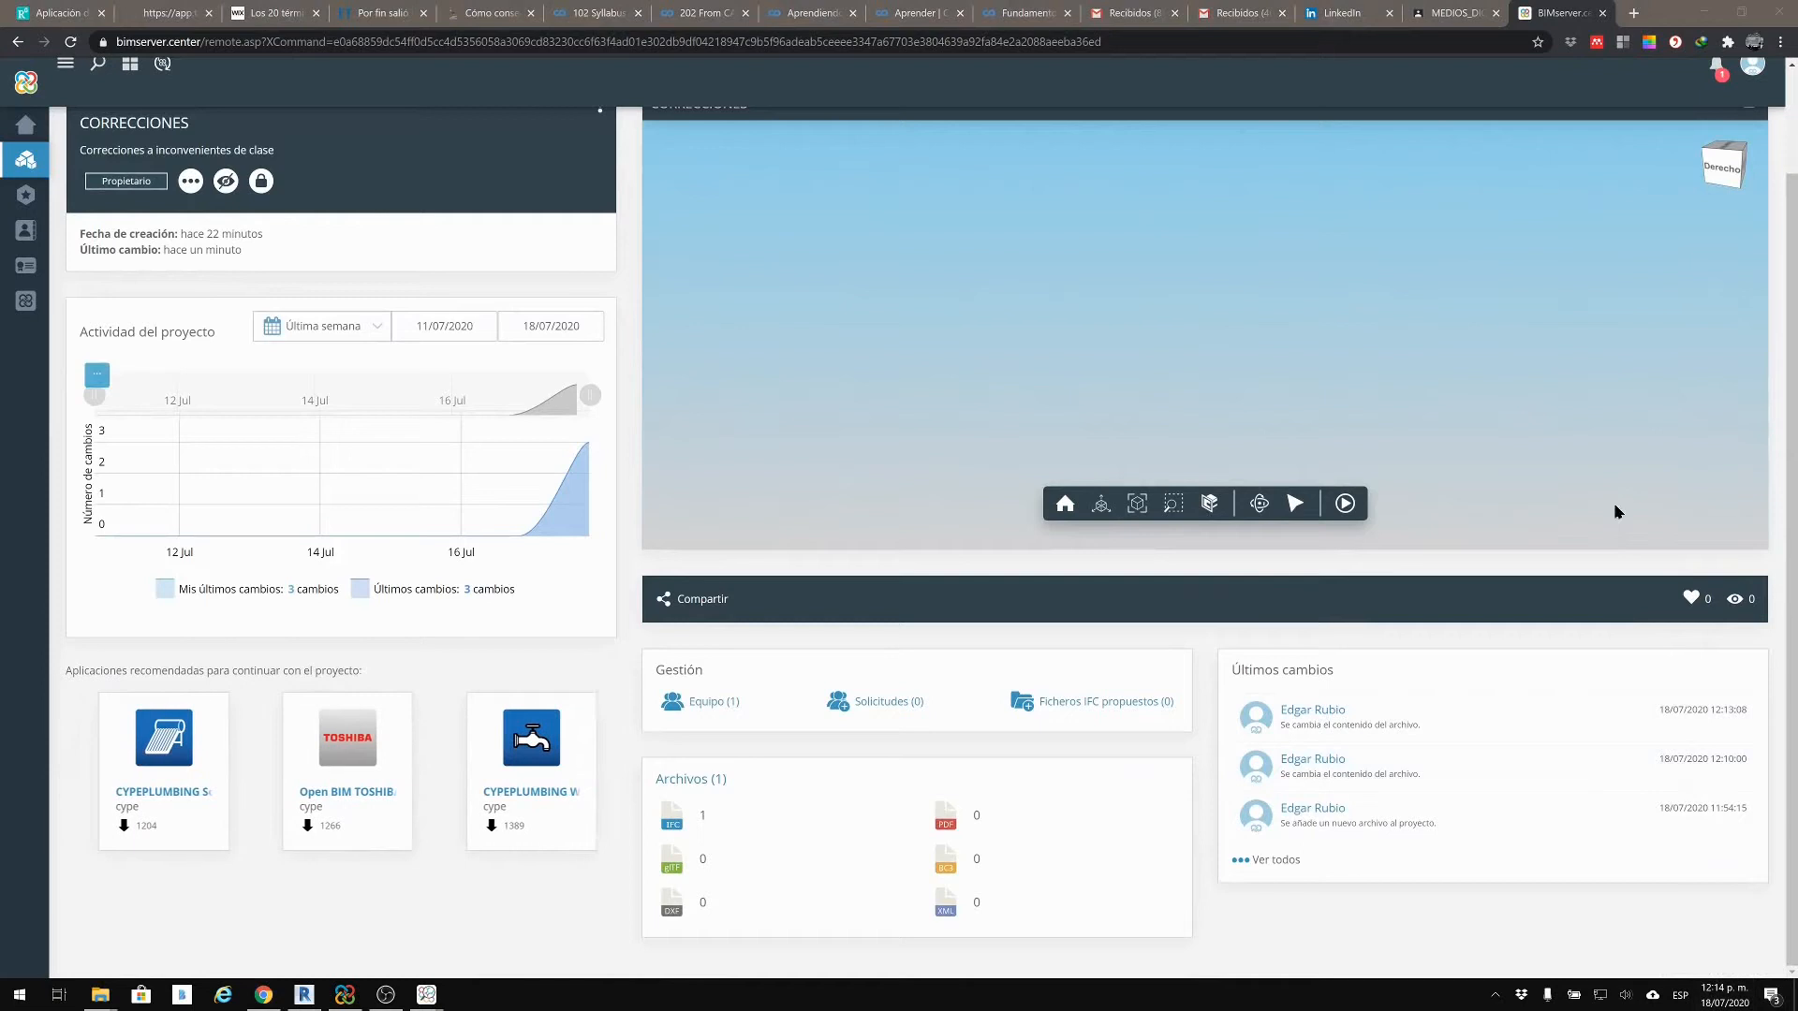
left_click(1725, 995)
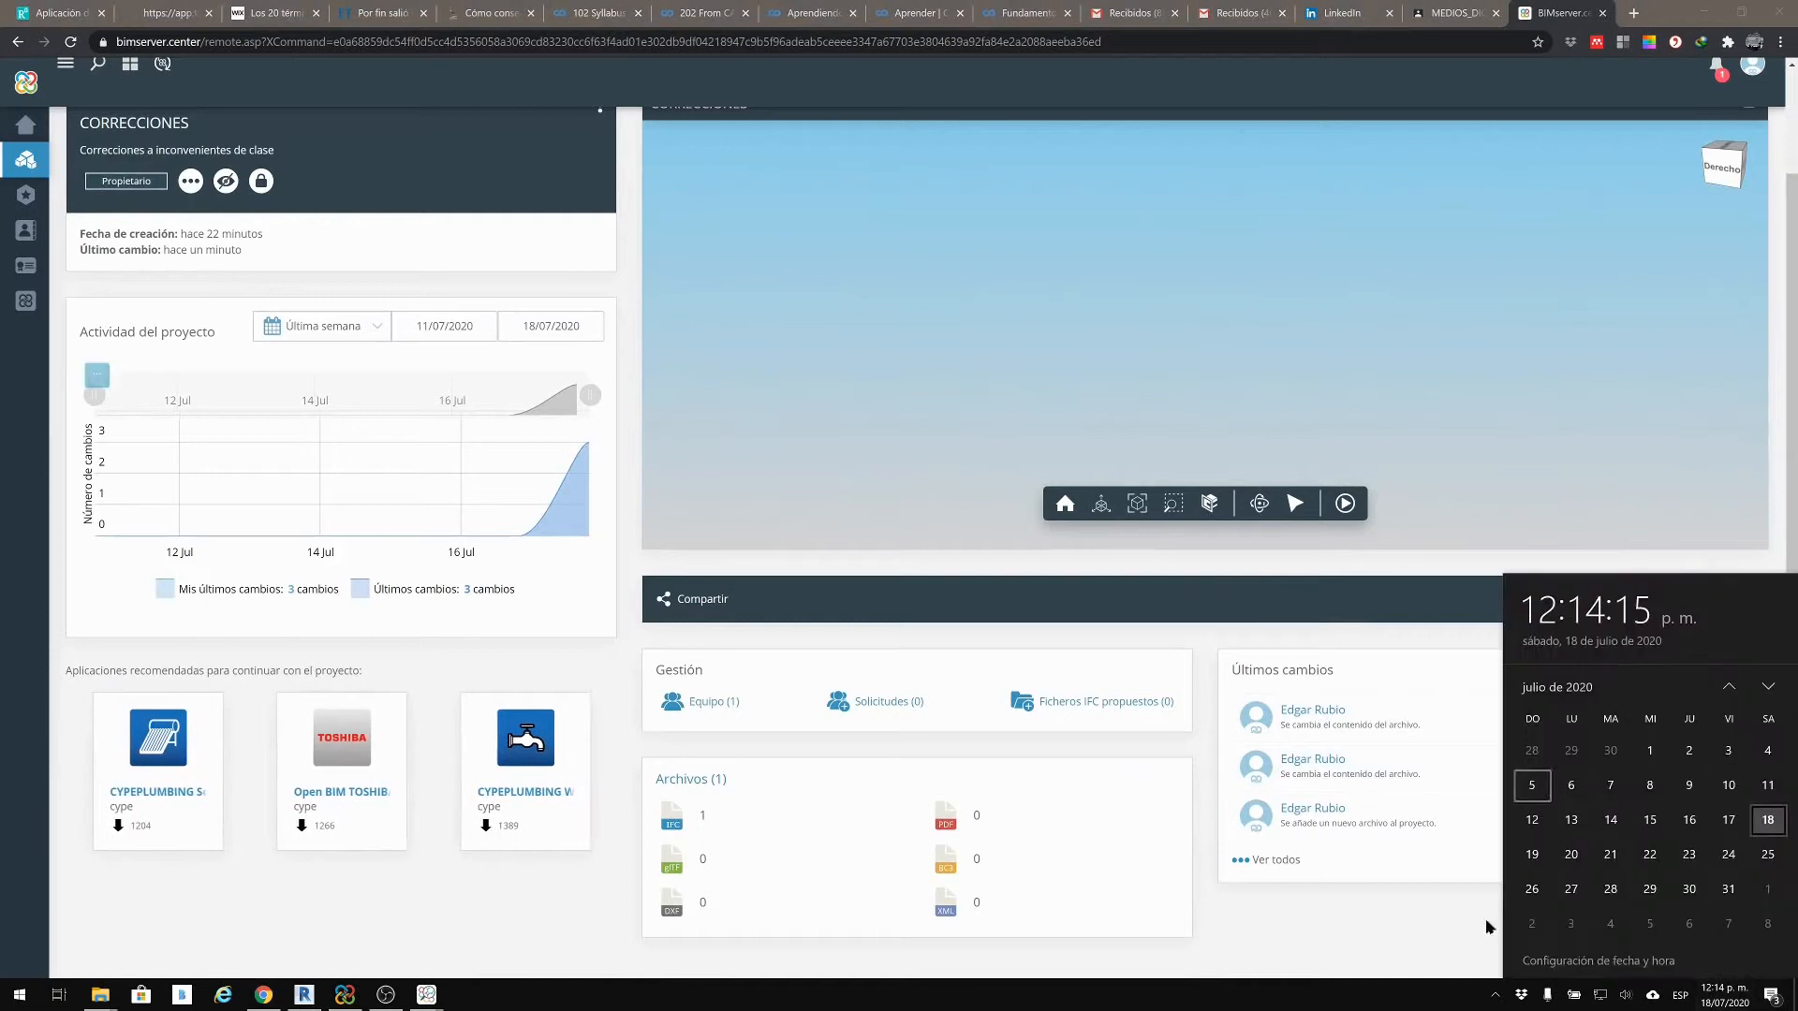
left_click(1392, 918)
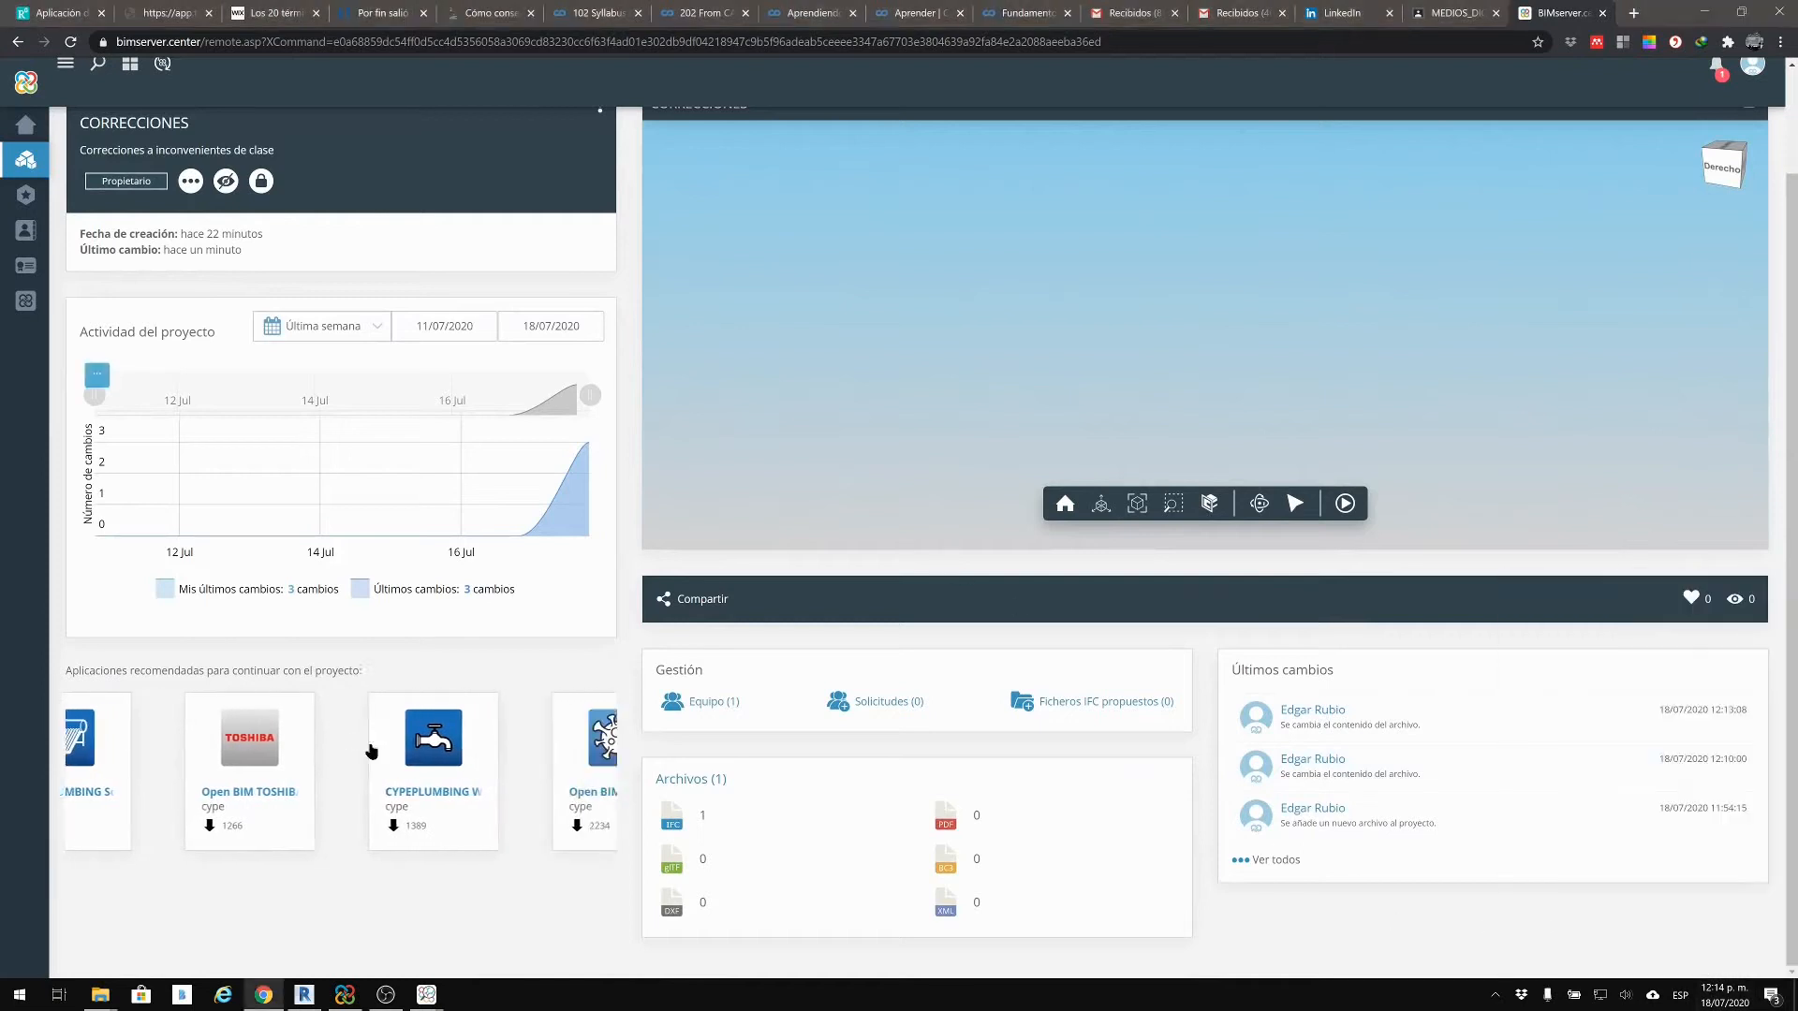
Step: Open and close the CORRECCIONES viewer's model display options
scroll(917, 501, "up", 1)
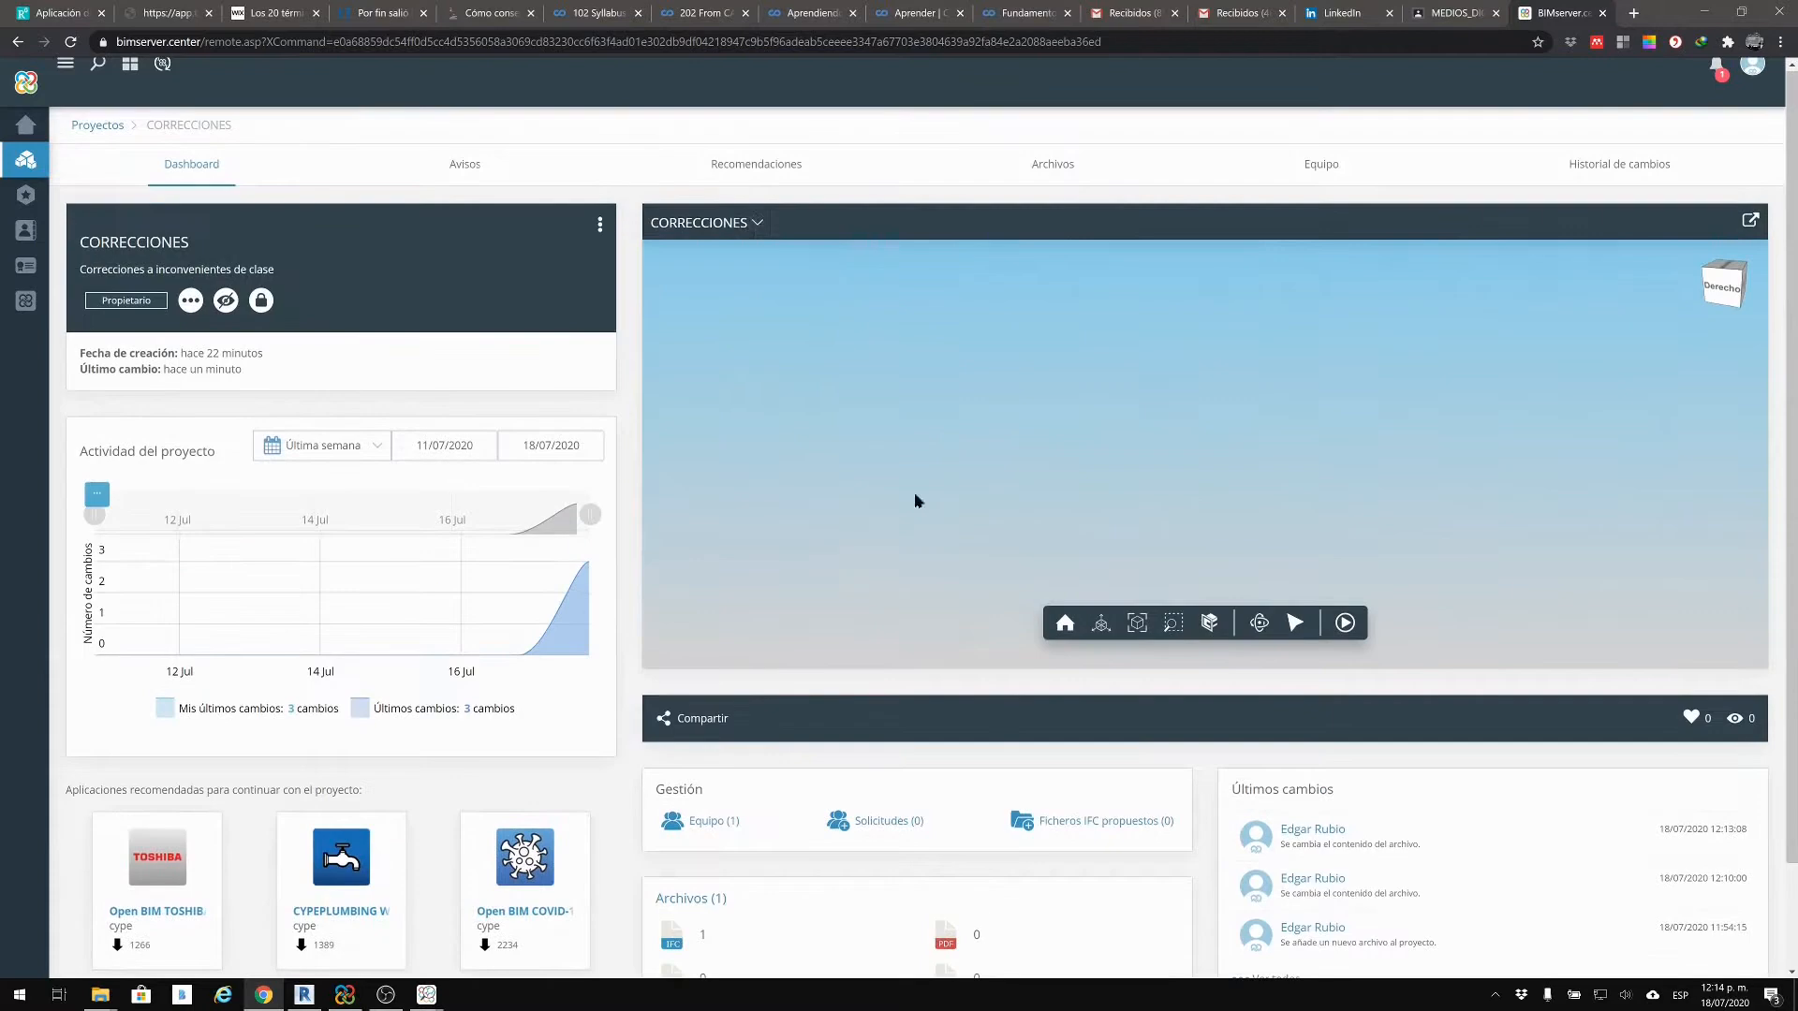
left_click(747, 230)
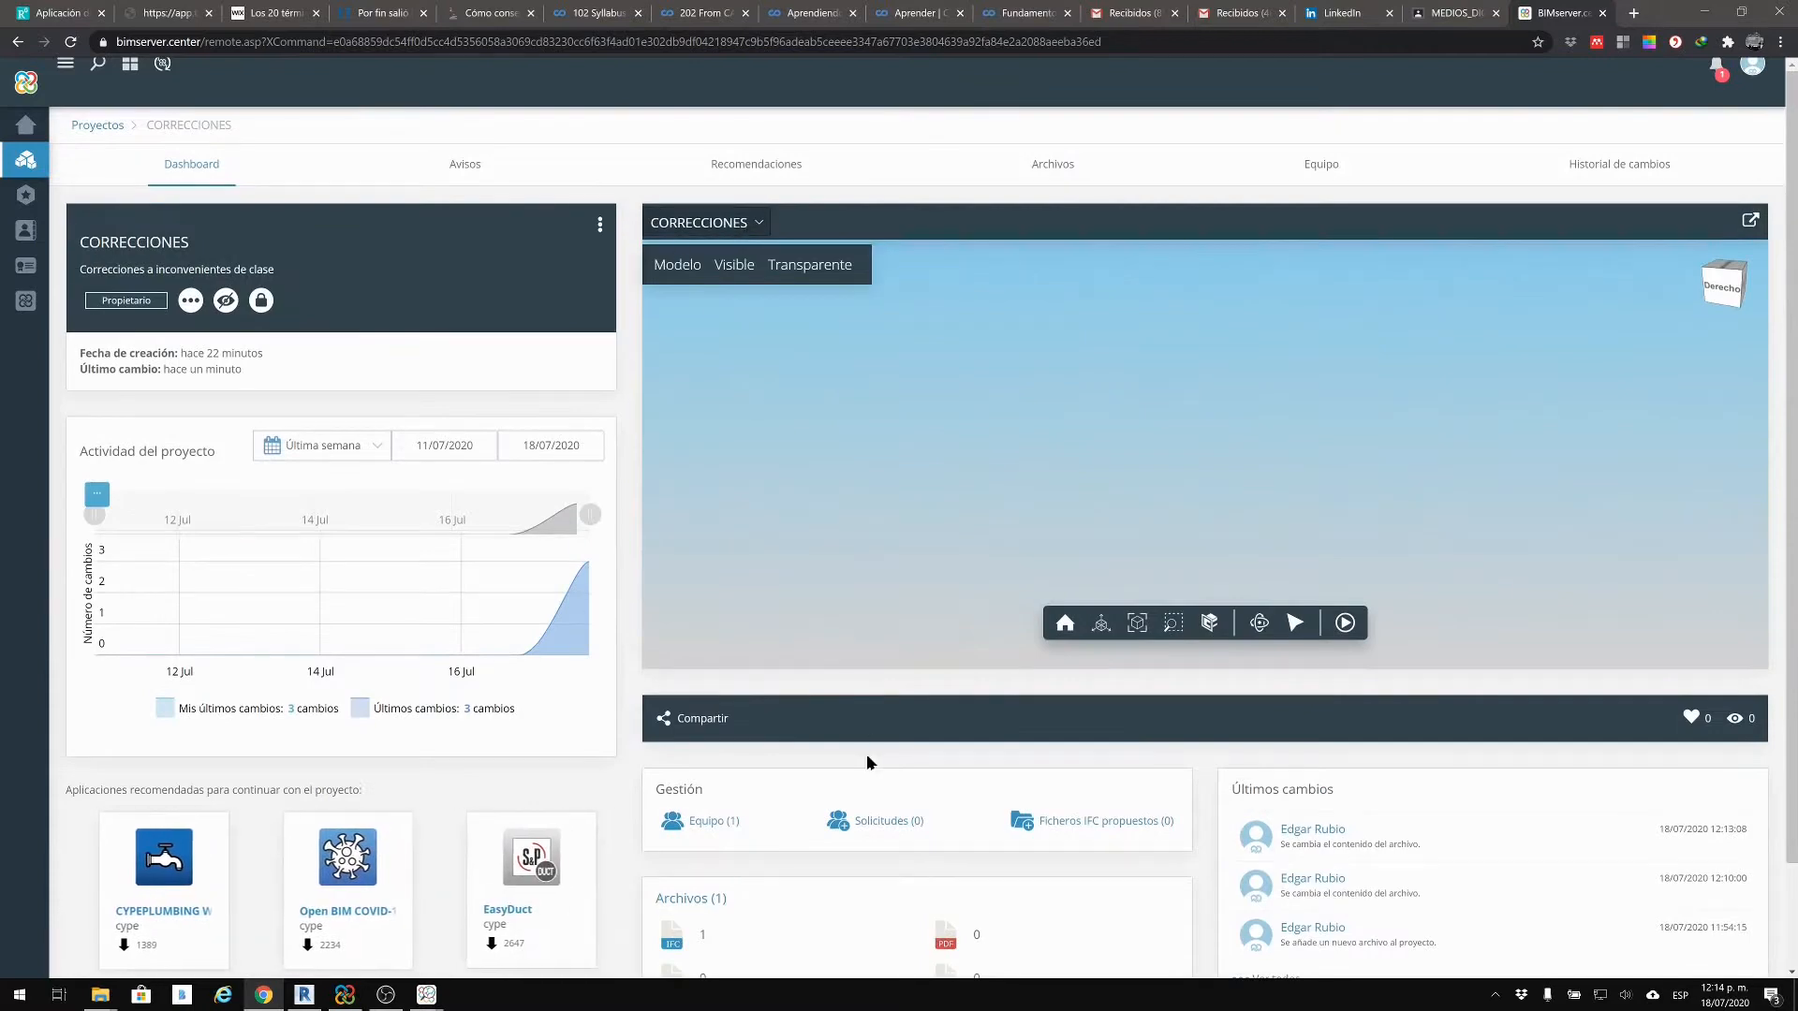
left_click(750, 222)
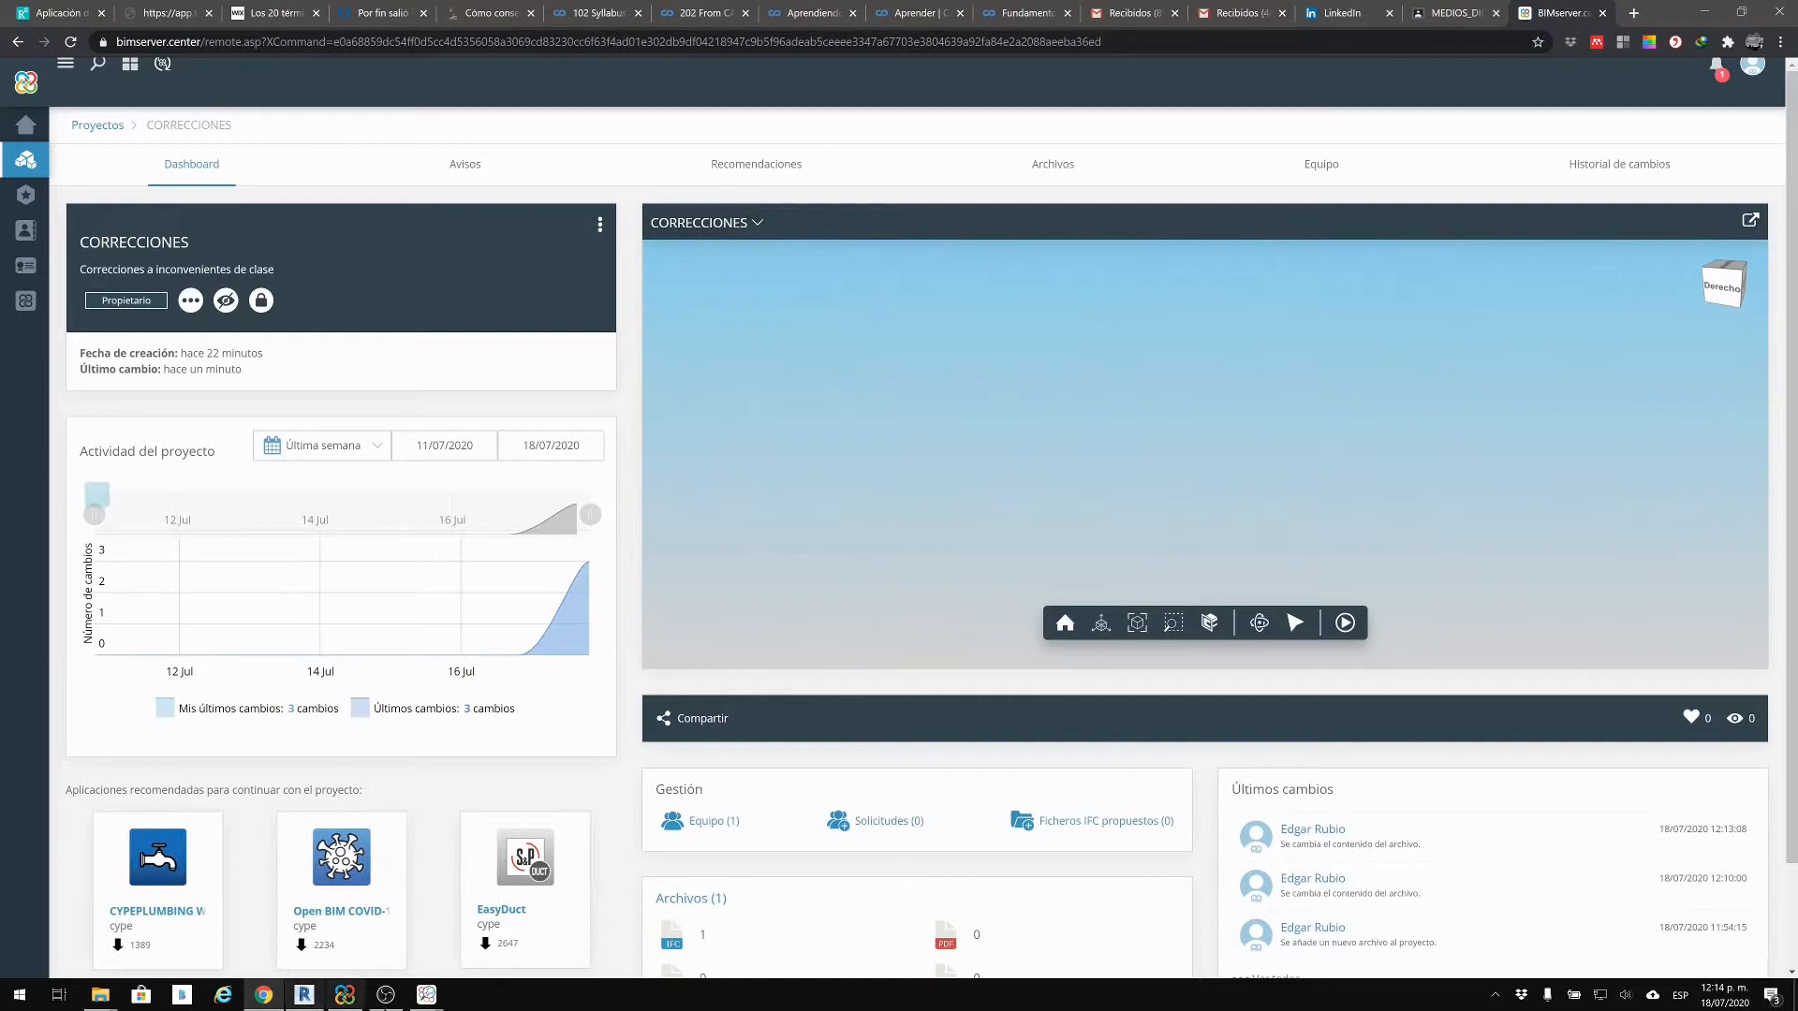
mouse_move(426, 995)
mouse_move(513, 930)
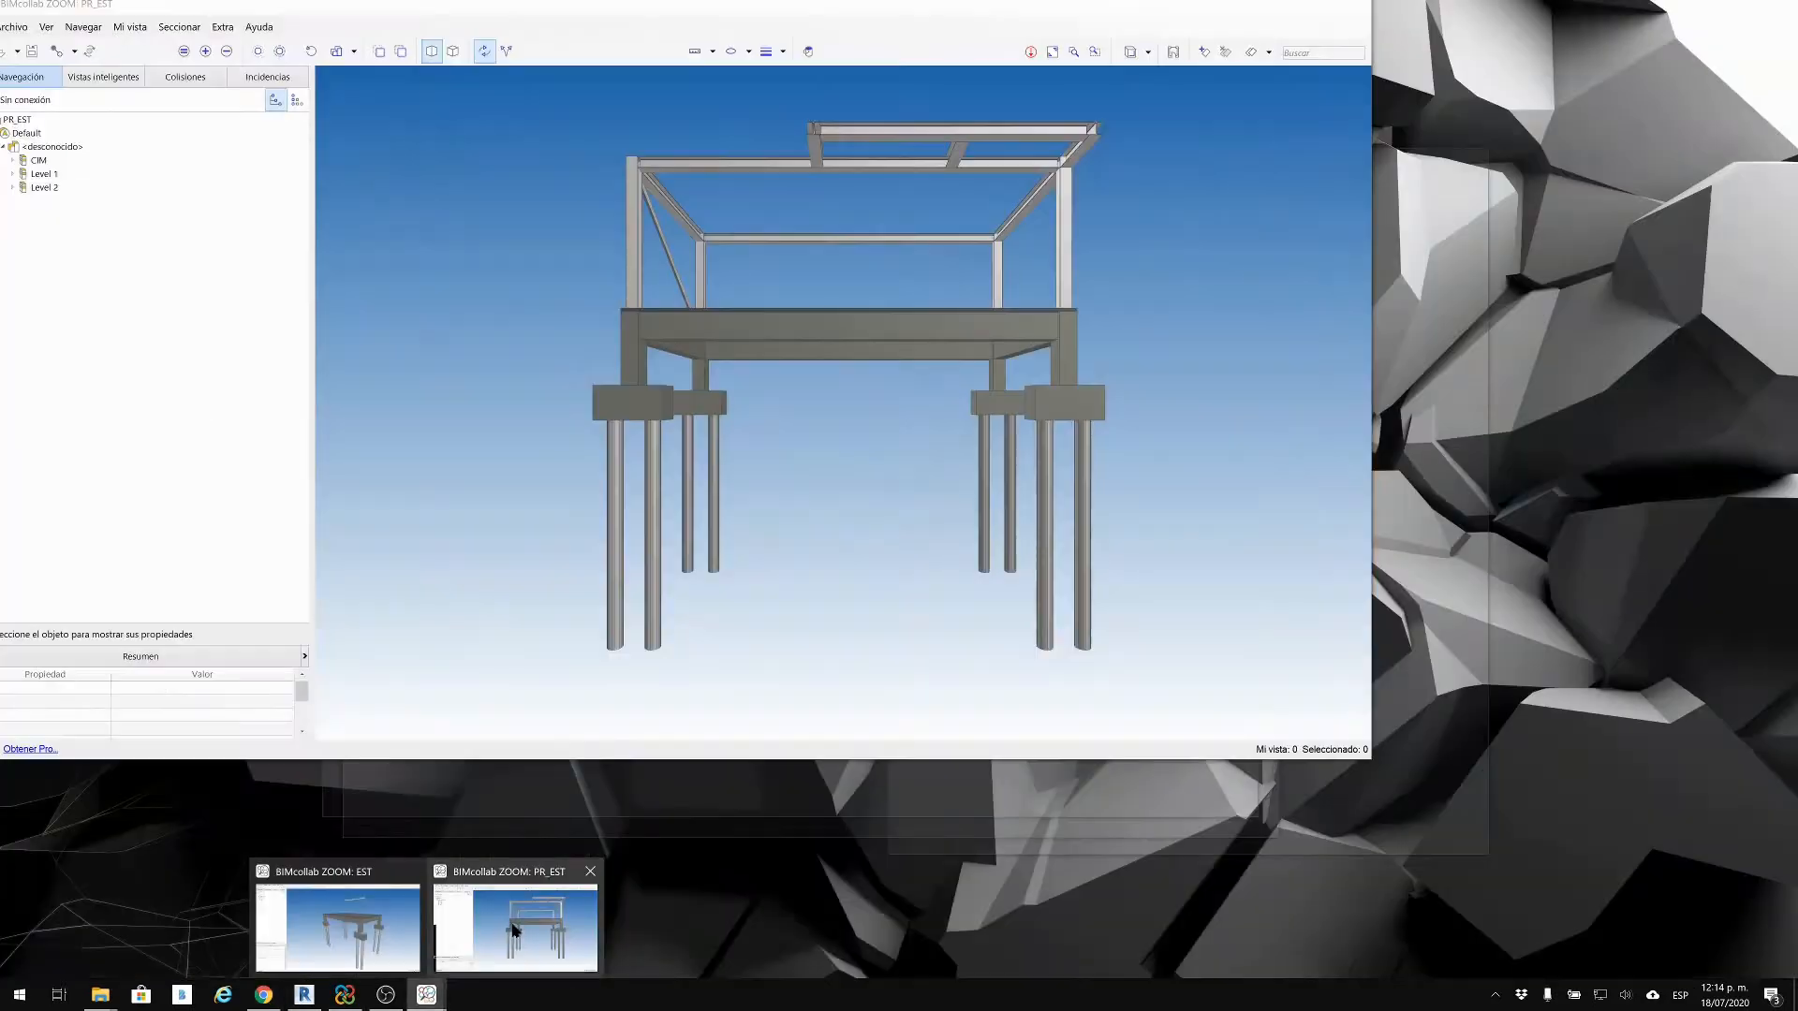
mouse_move(406, 930)
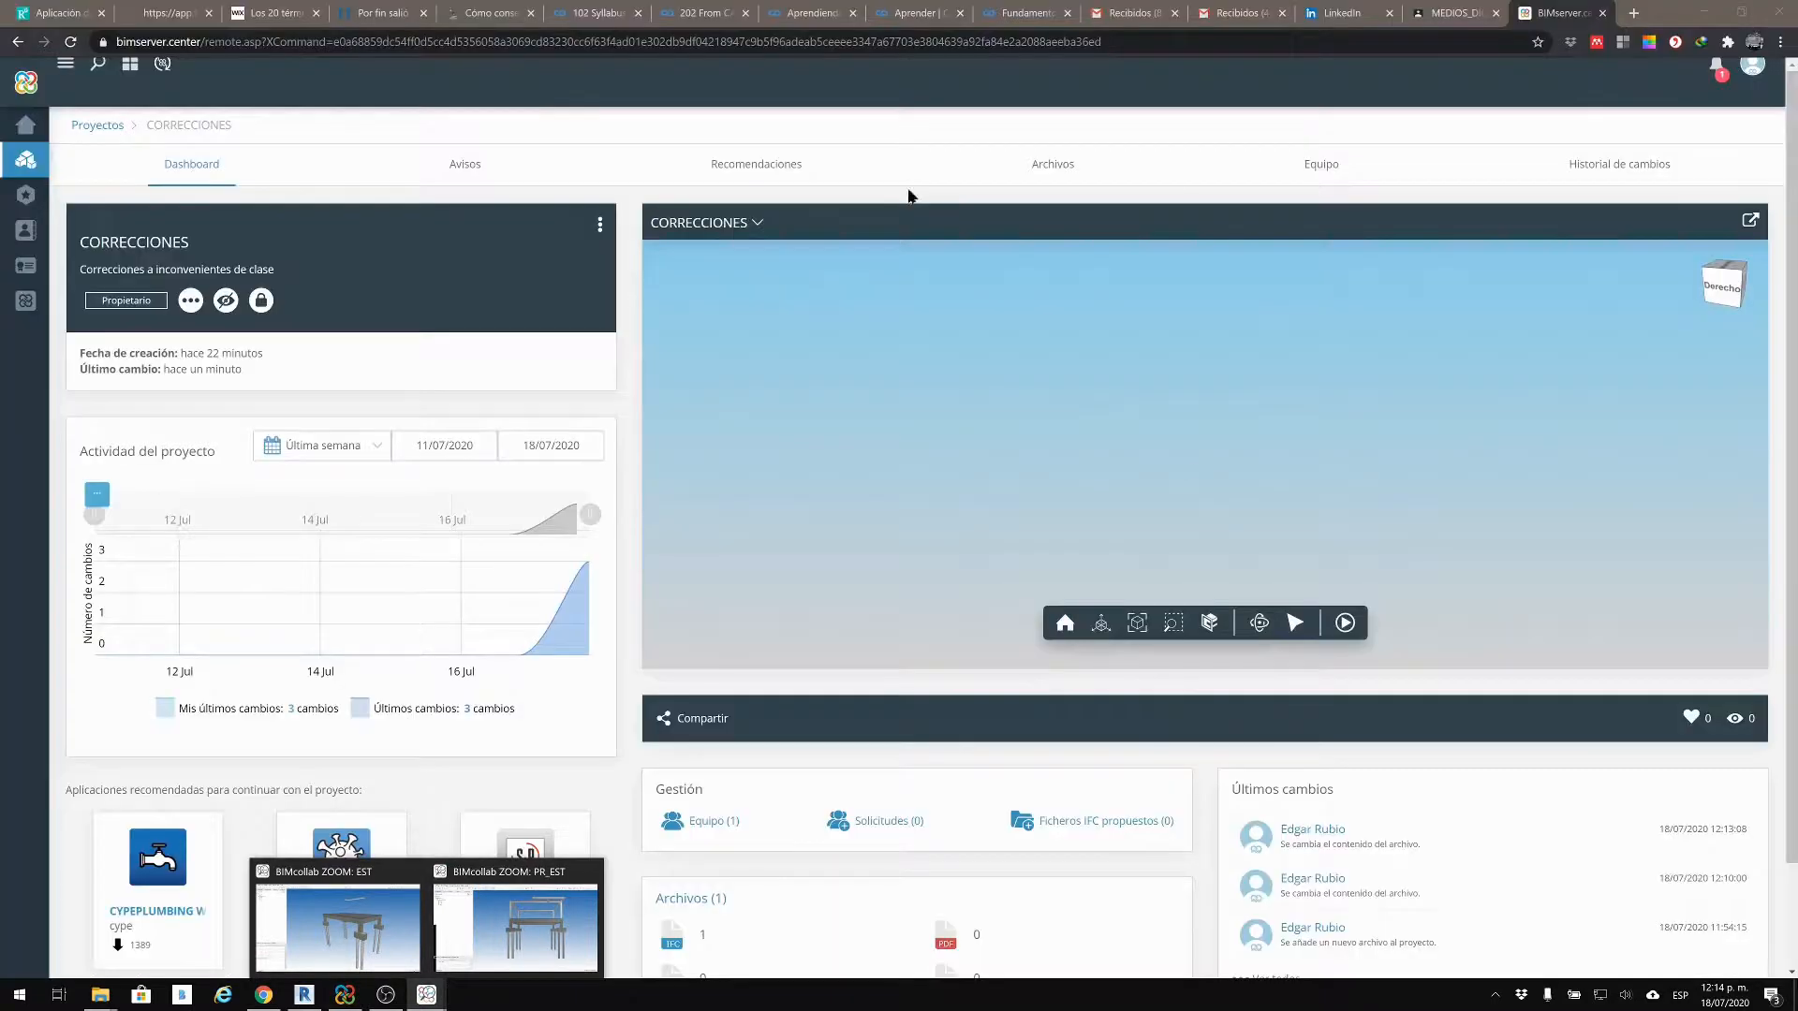
left_click(760, 225)
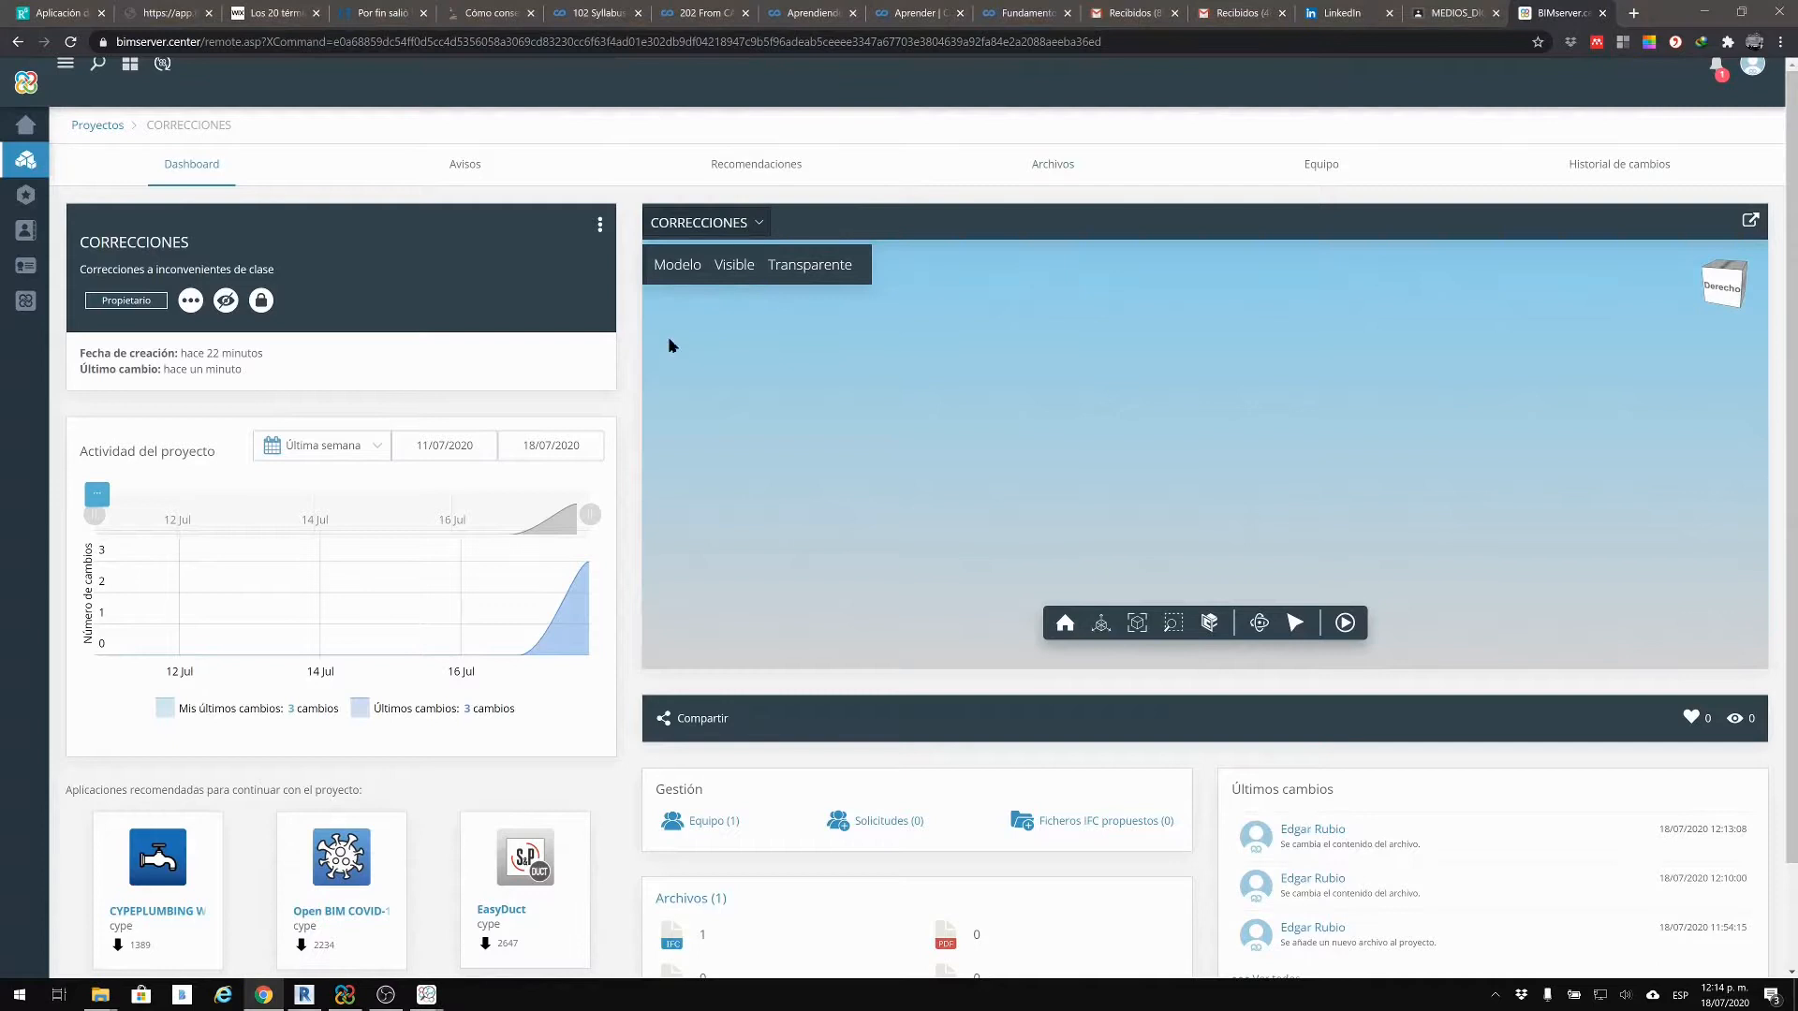
left_click(431, 997)
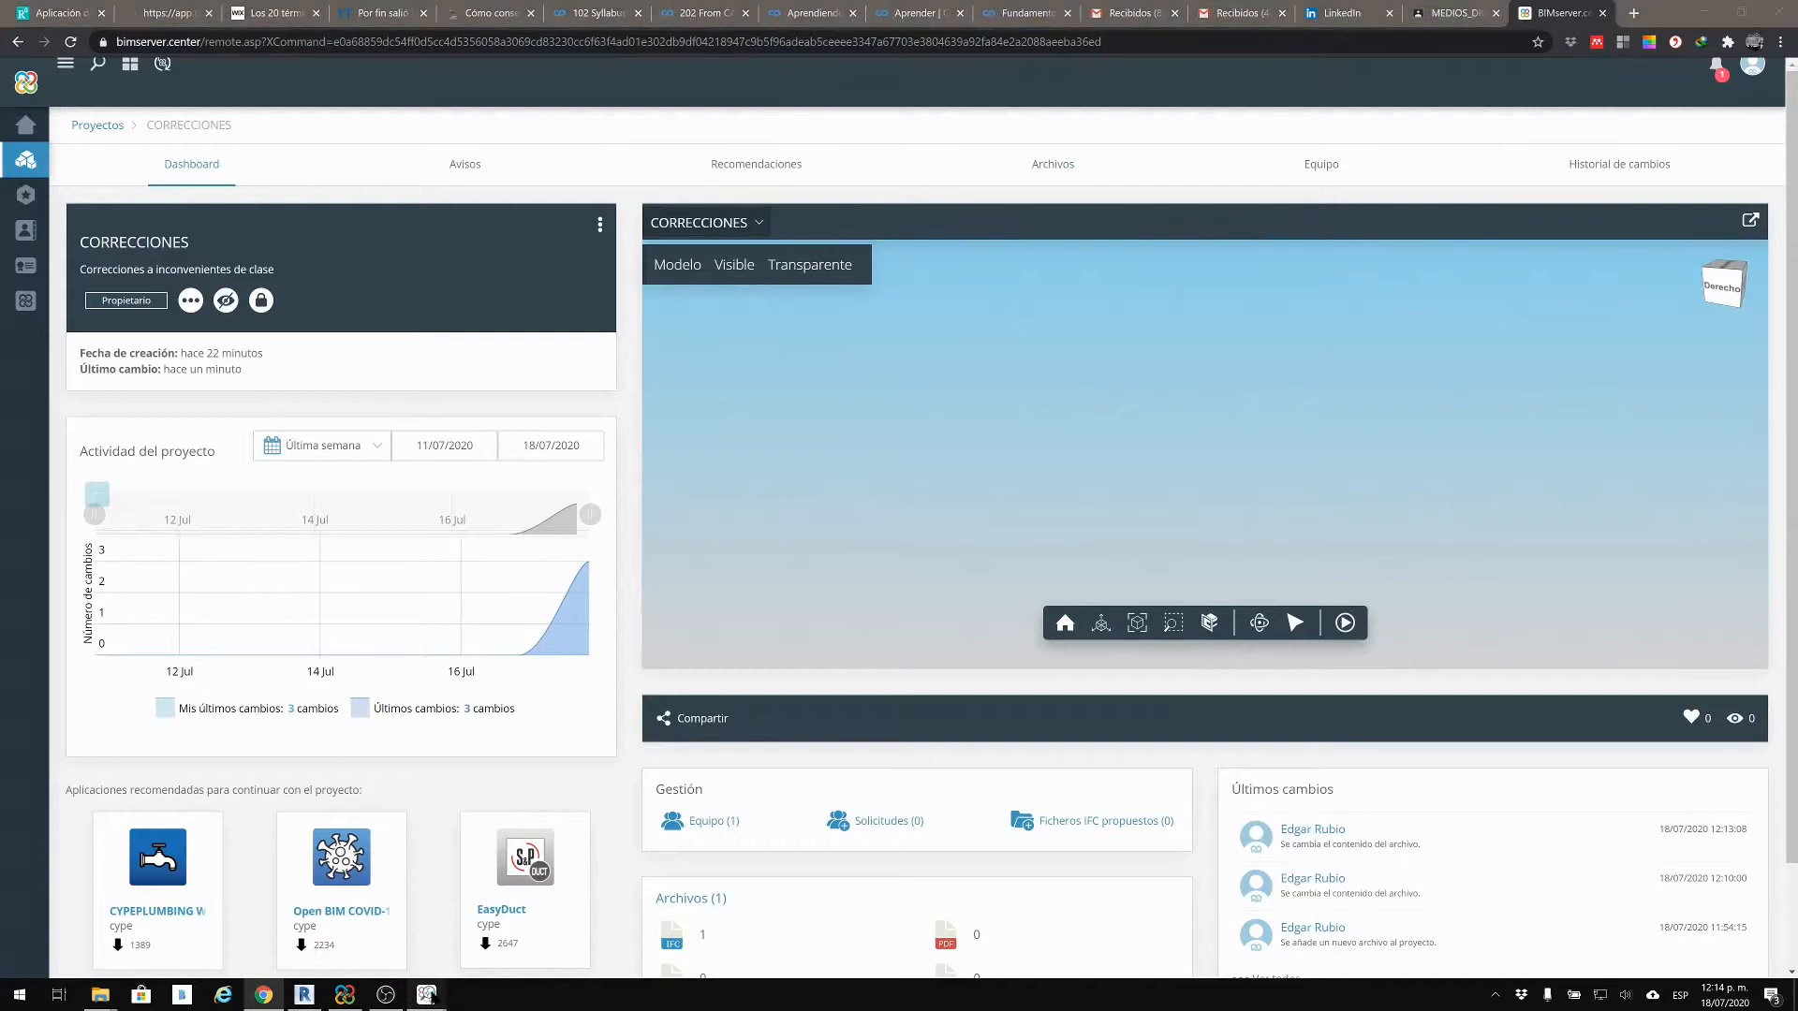
left_click(328, 906)
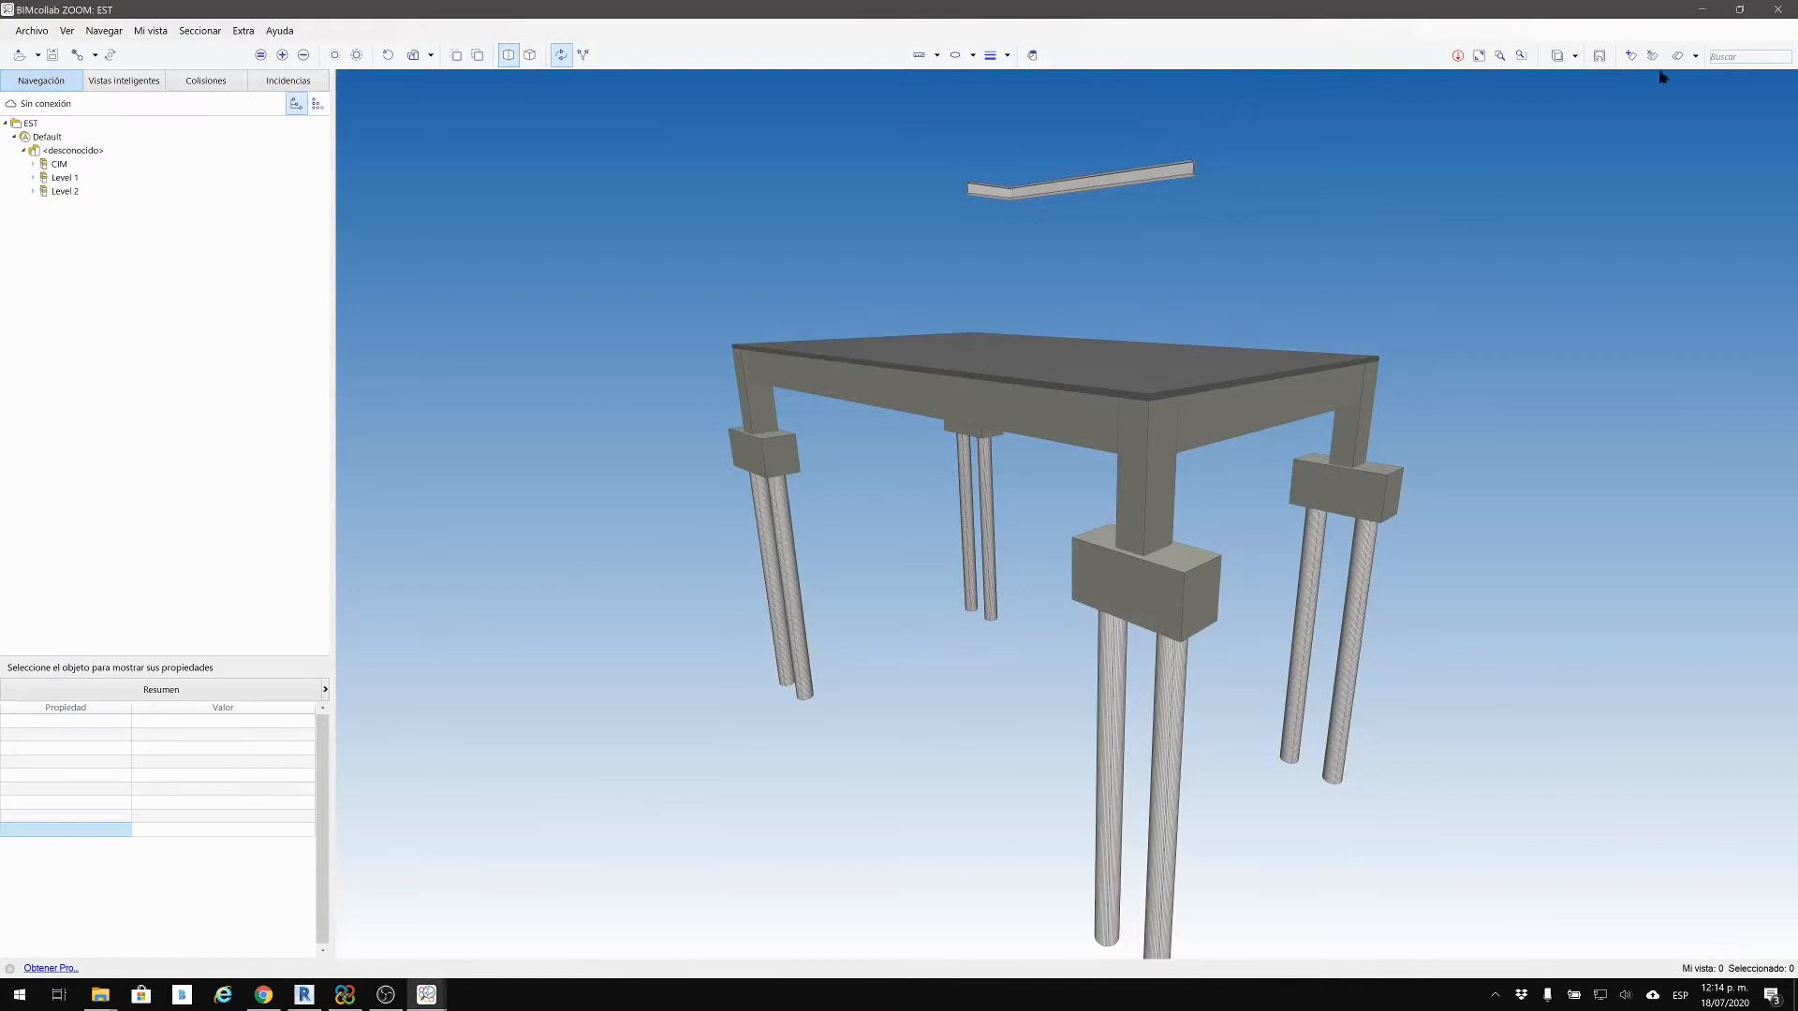
left_click(1703, 8)
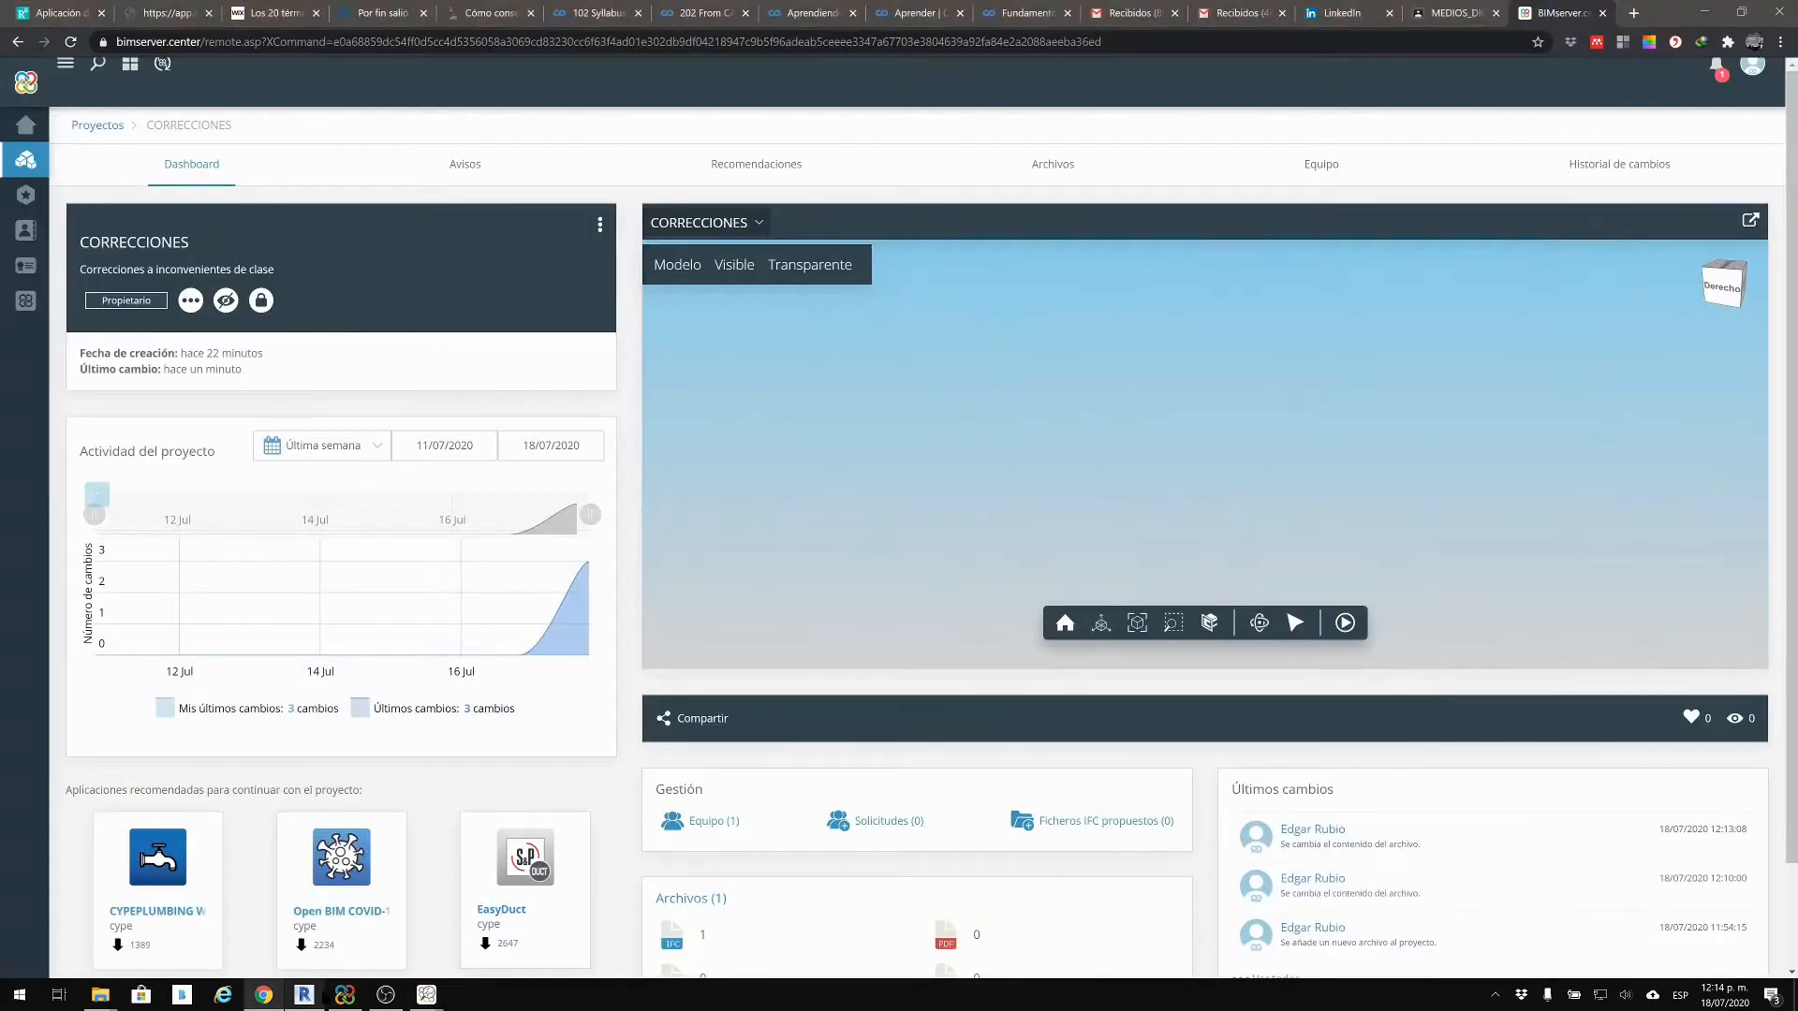
mouse_move(419, 995)
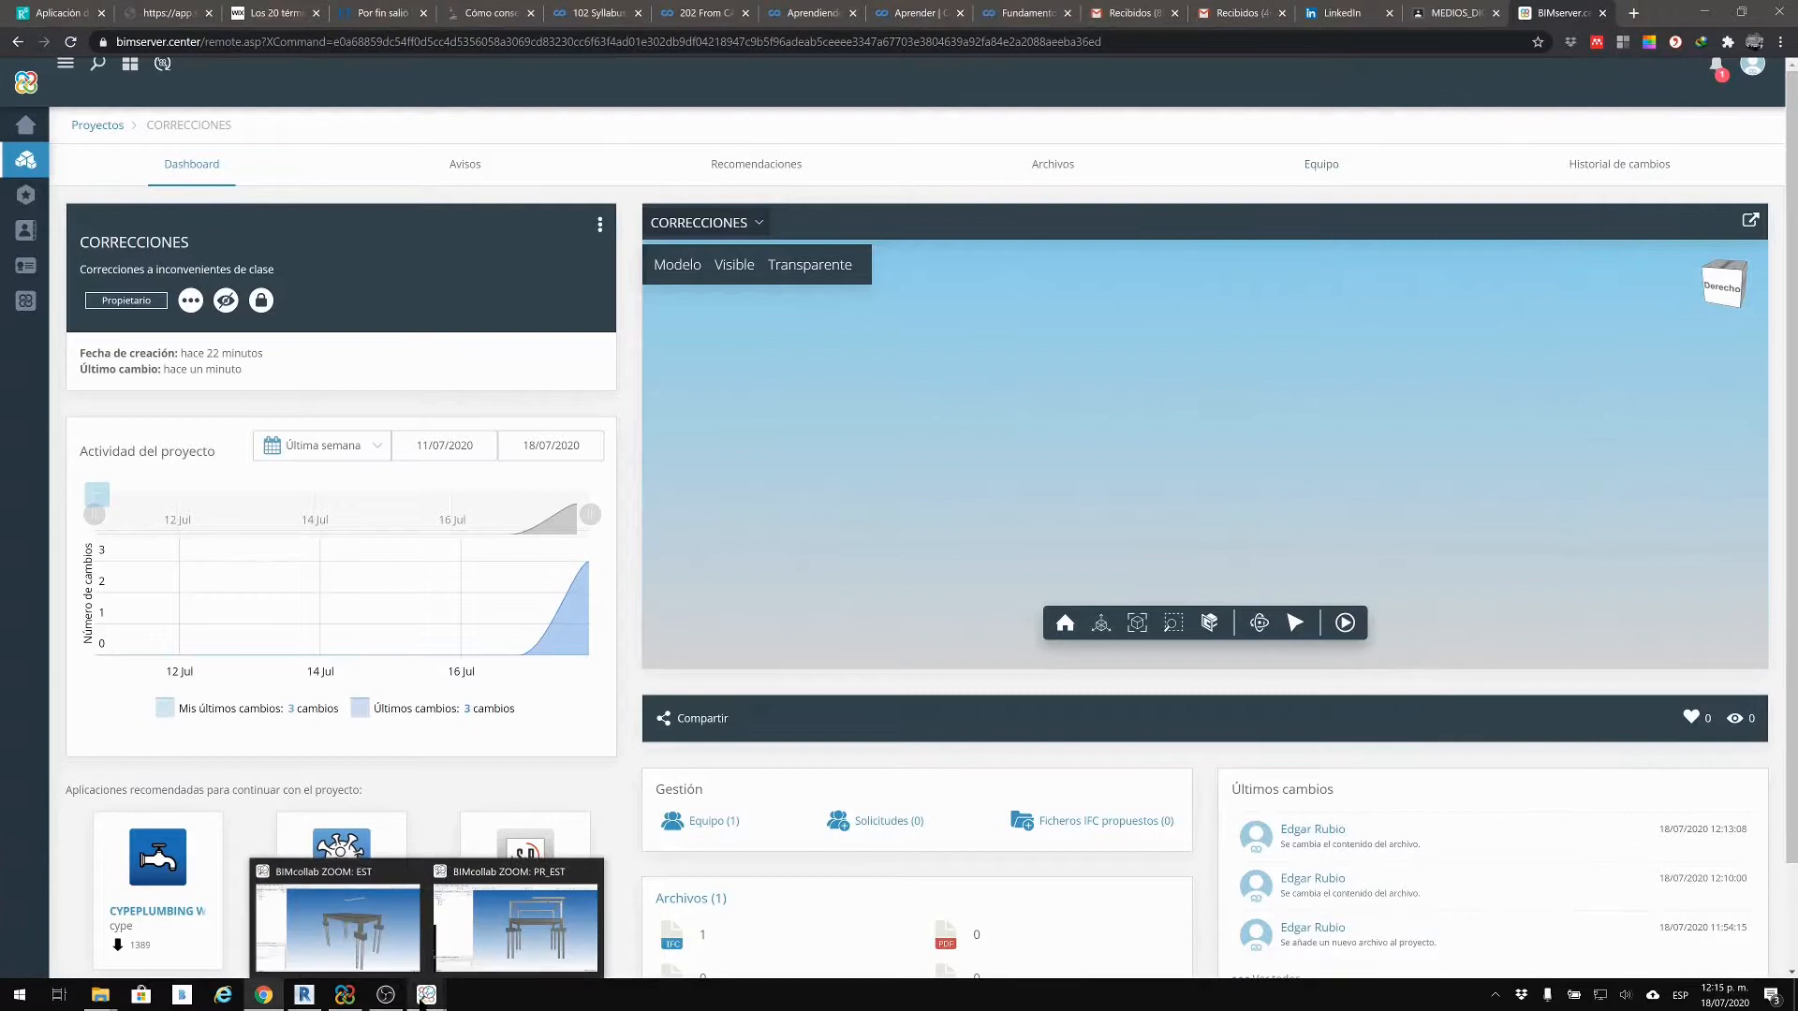
left_click(343, 925)
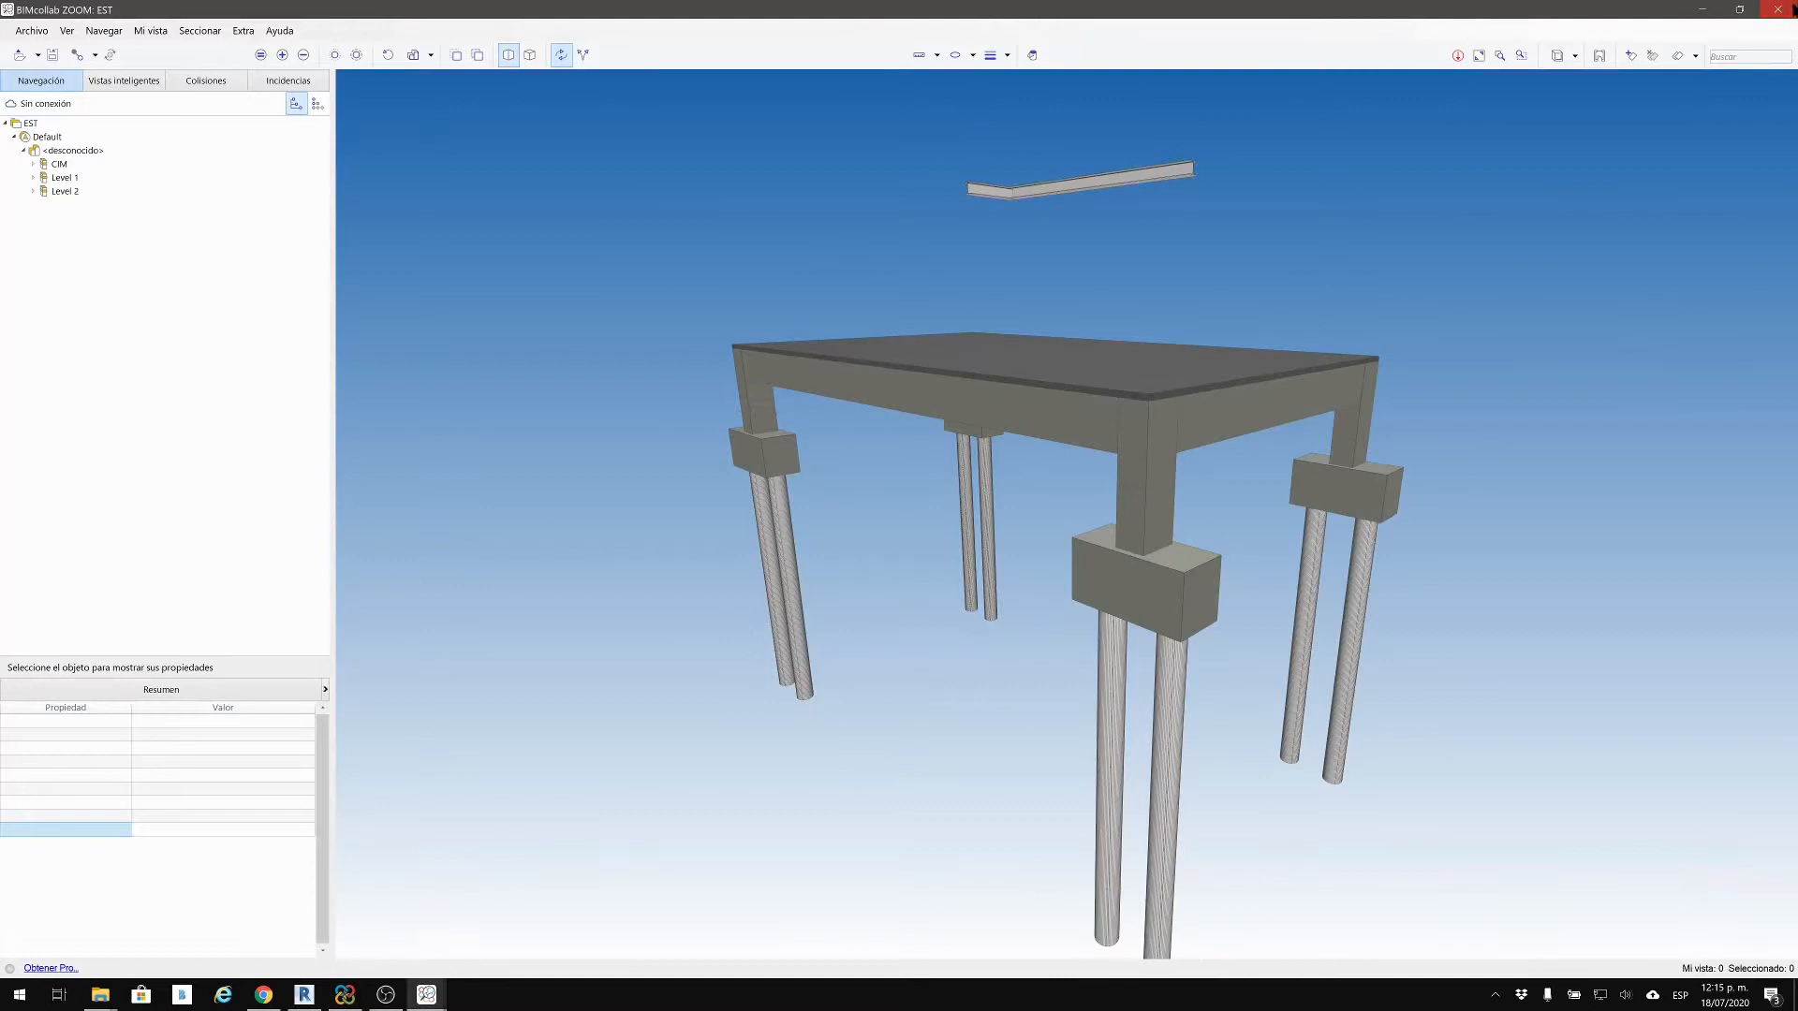
left_click(1786, 8)
left_click(99, 995)
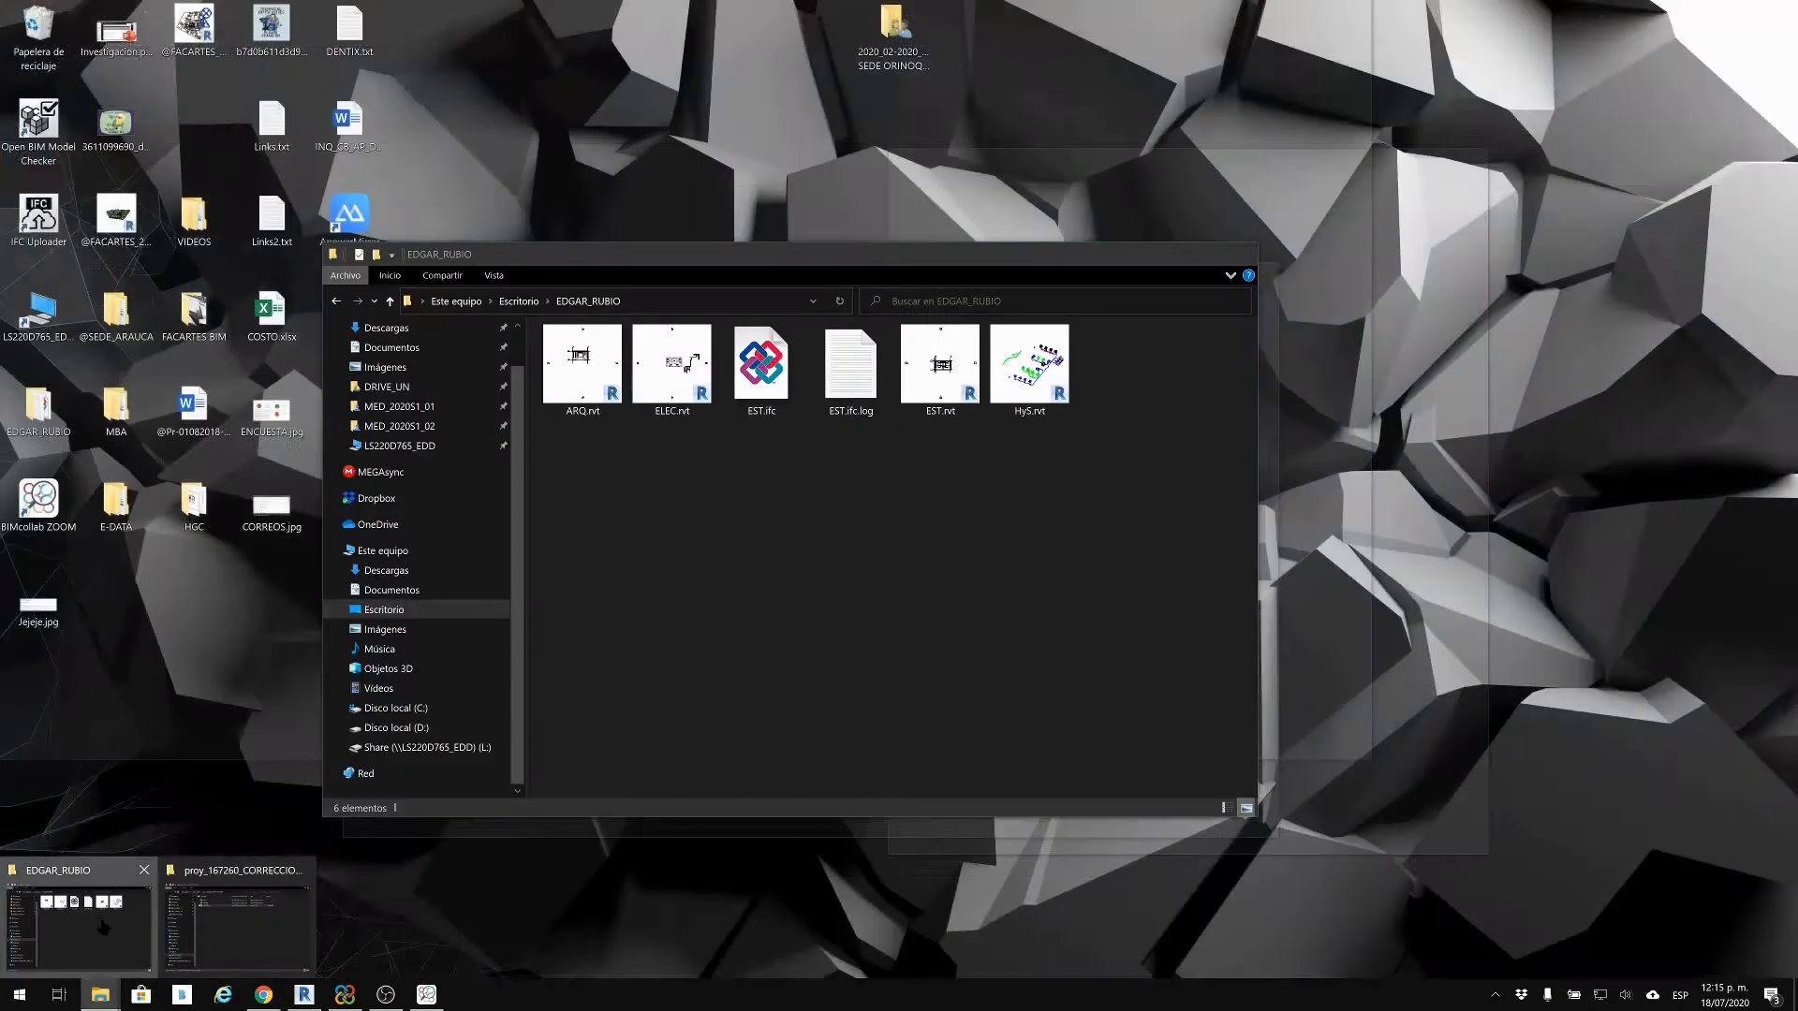
left_click(281, 876)
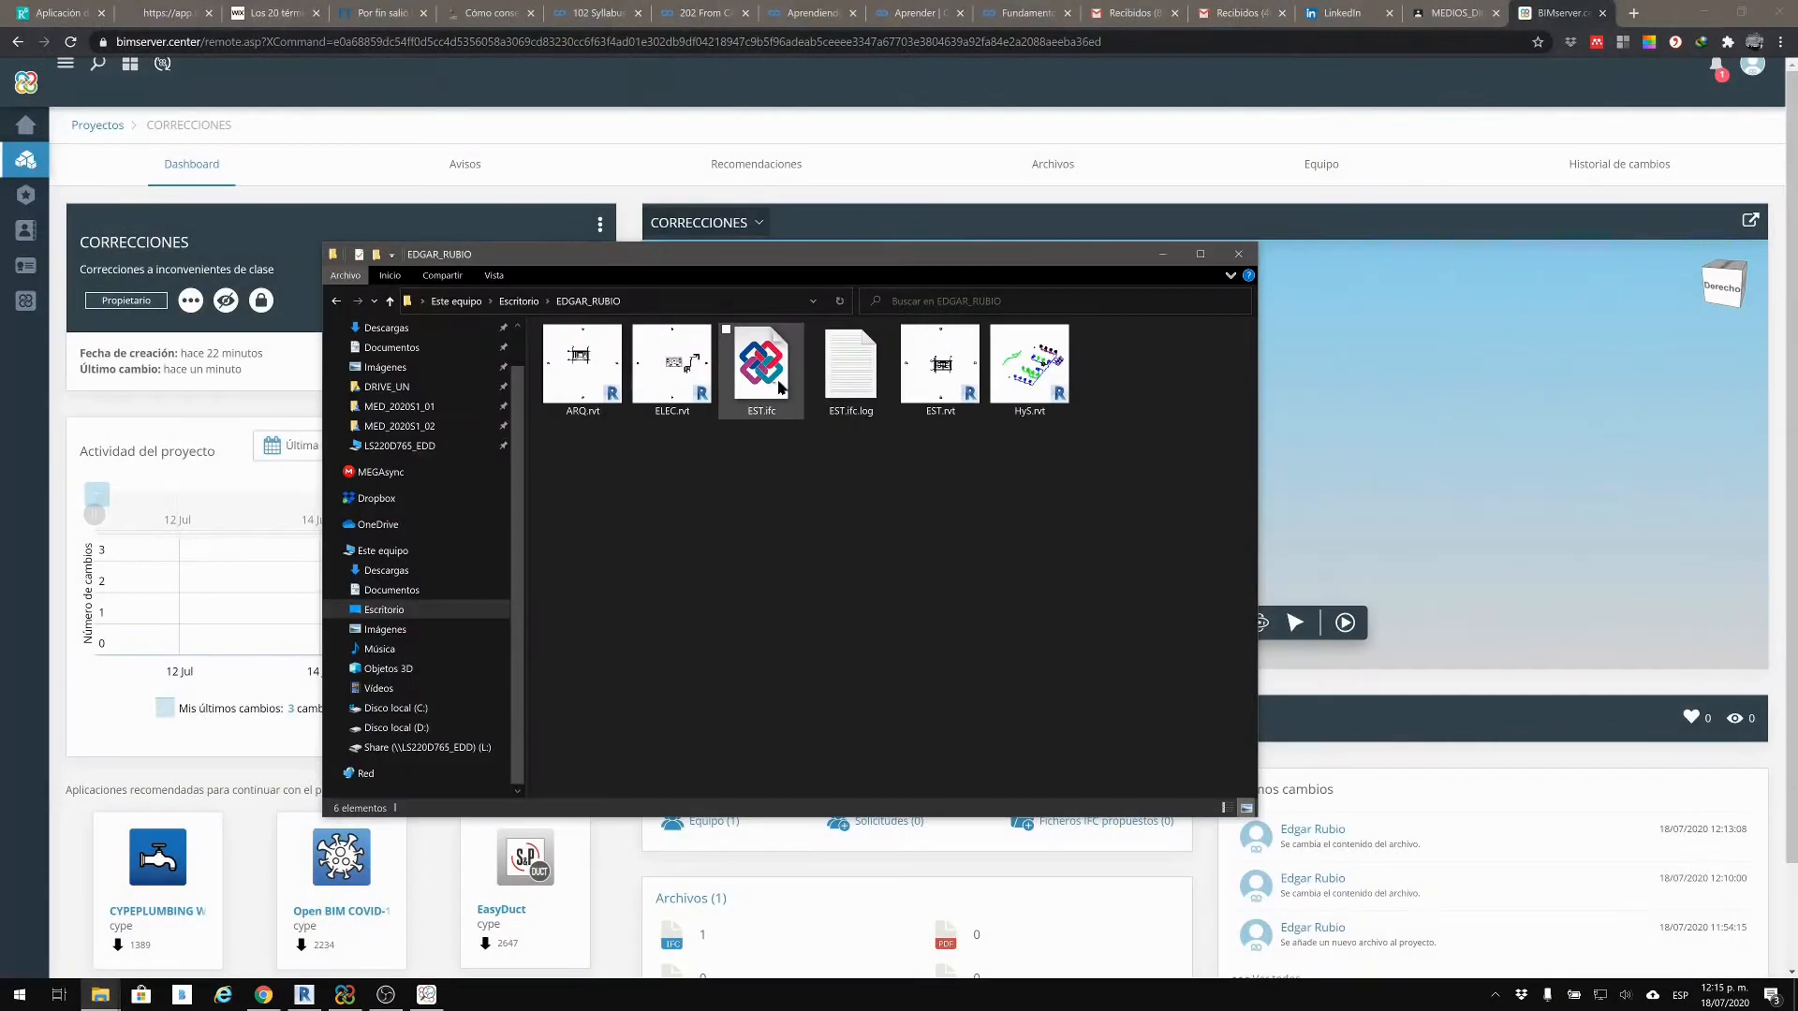
left_click(780, 388)
left_click_drag(888, 577, 744, 360)
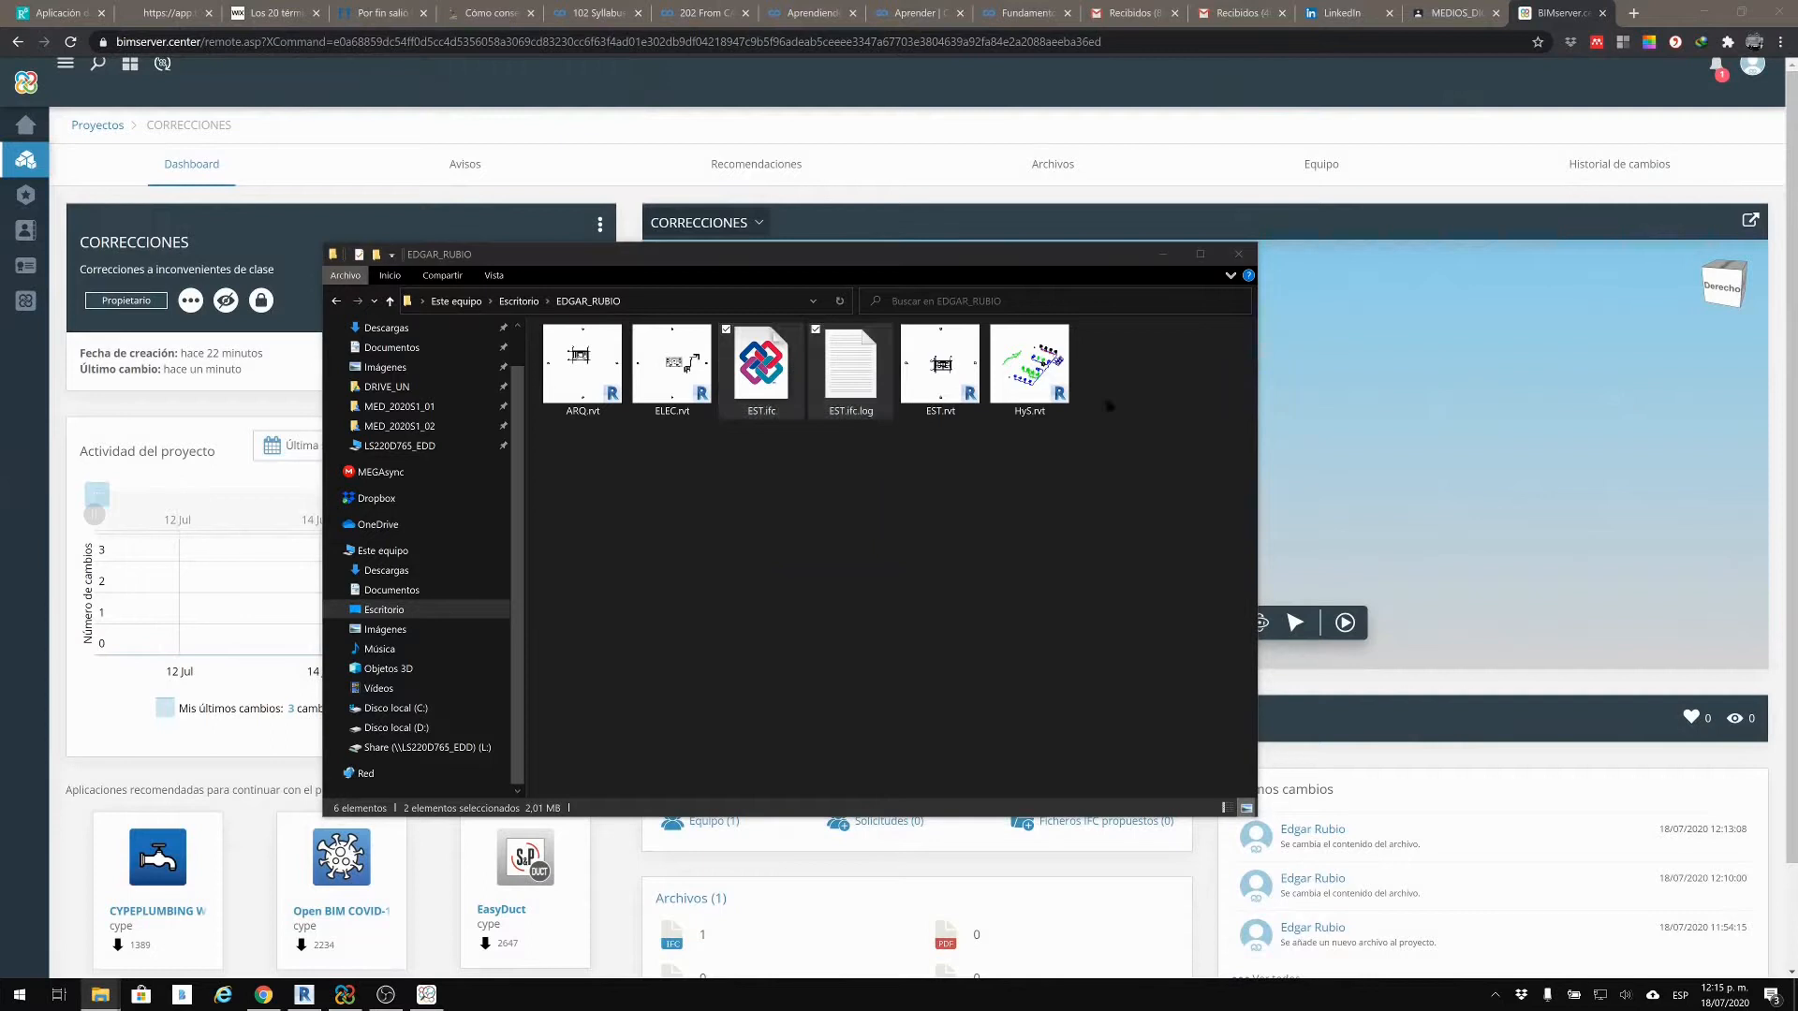
key("Delete")
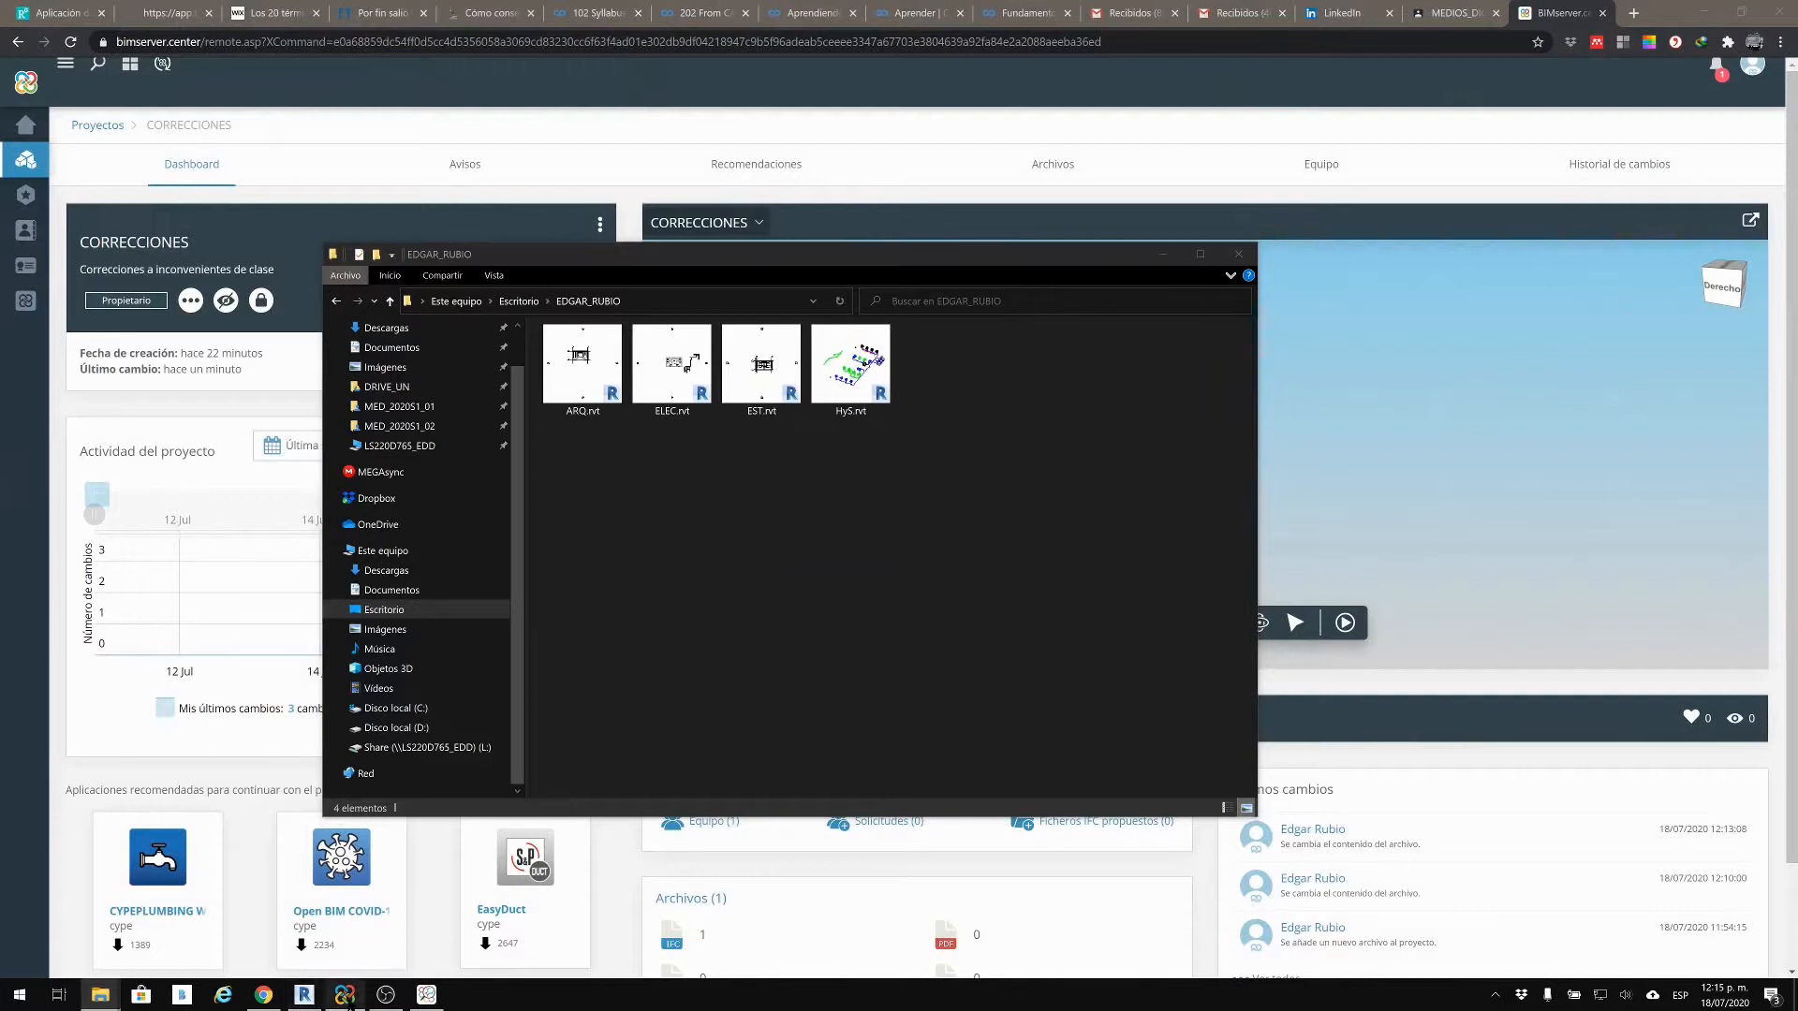
left_click(304, 995)
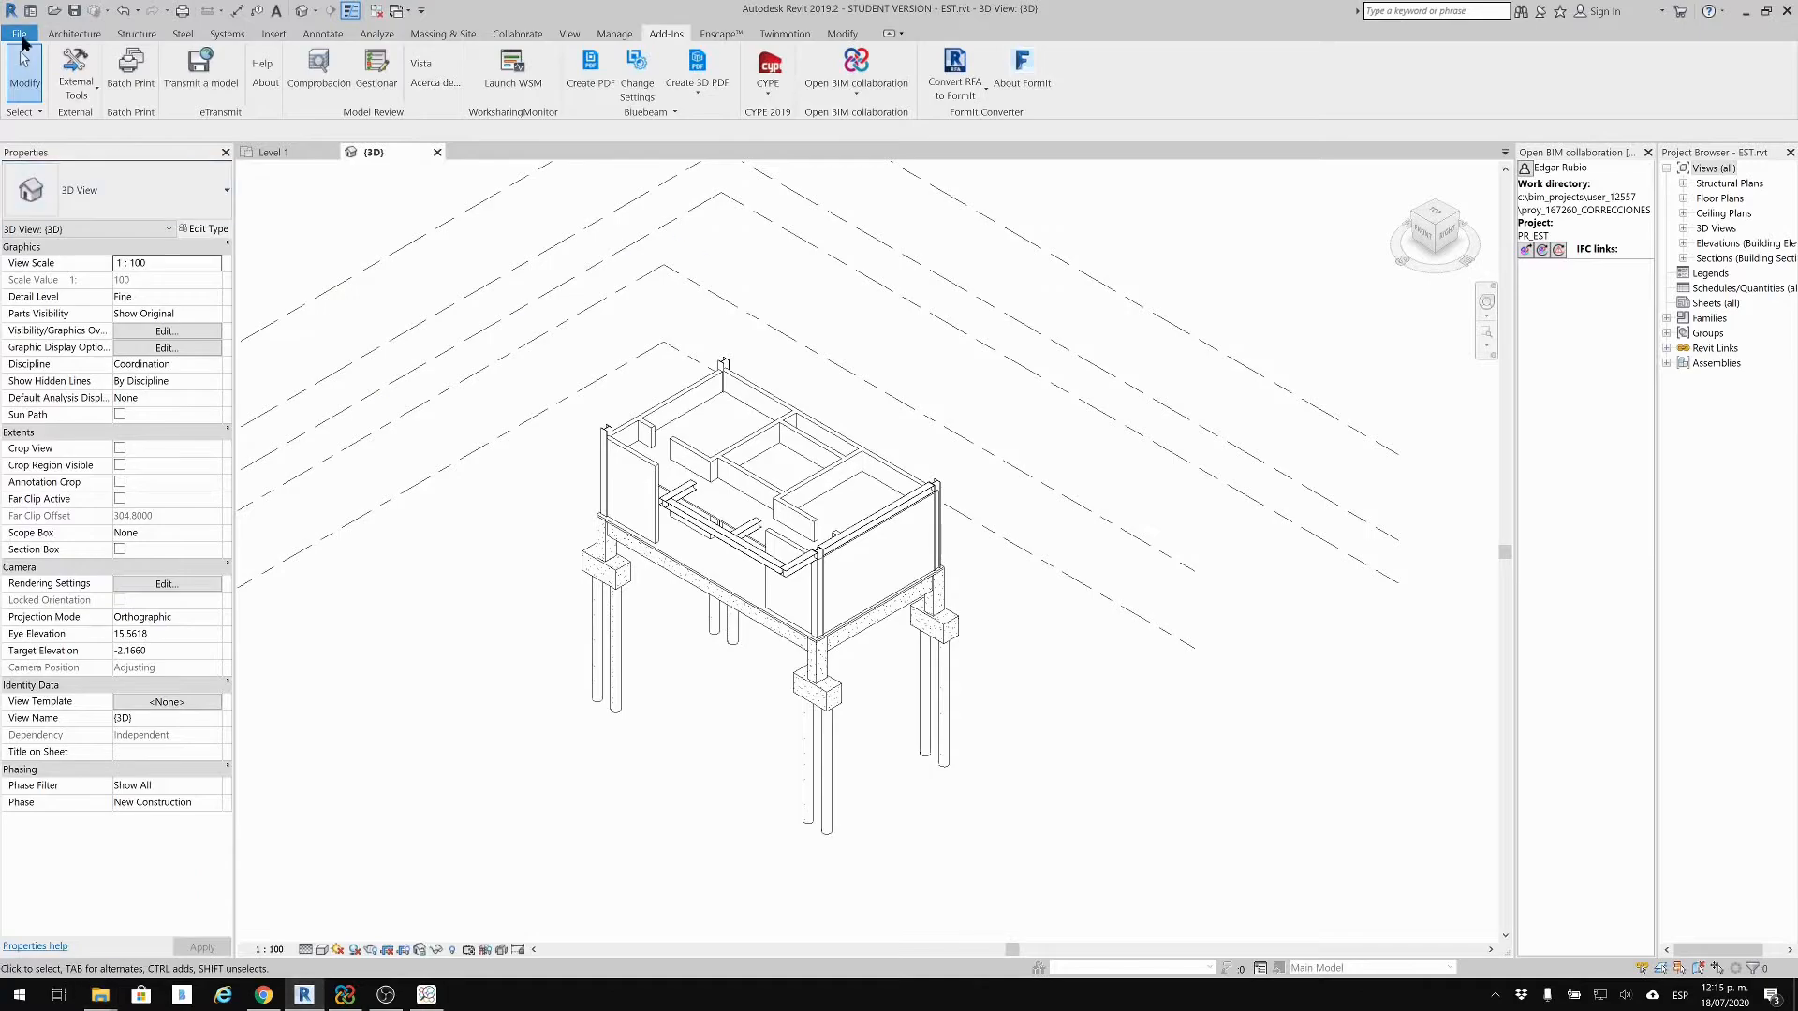
Step: Export the EST model to IFC, keeping the path ...\EST.ifc
key("alt+f")
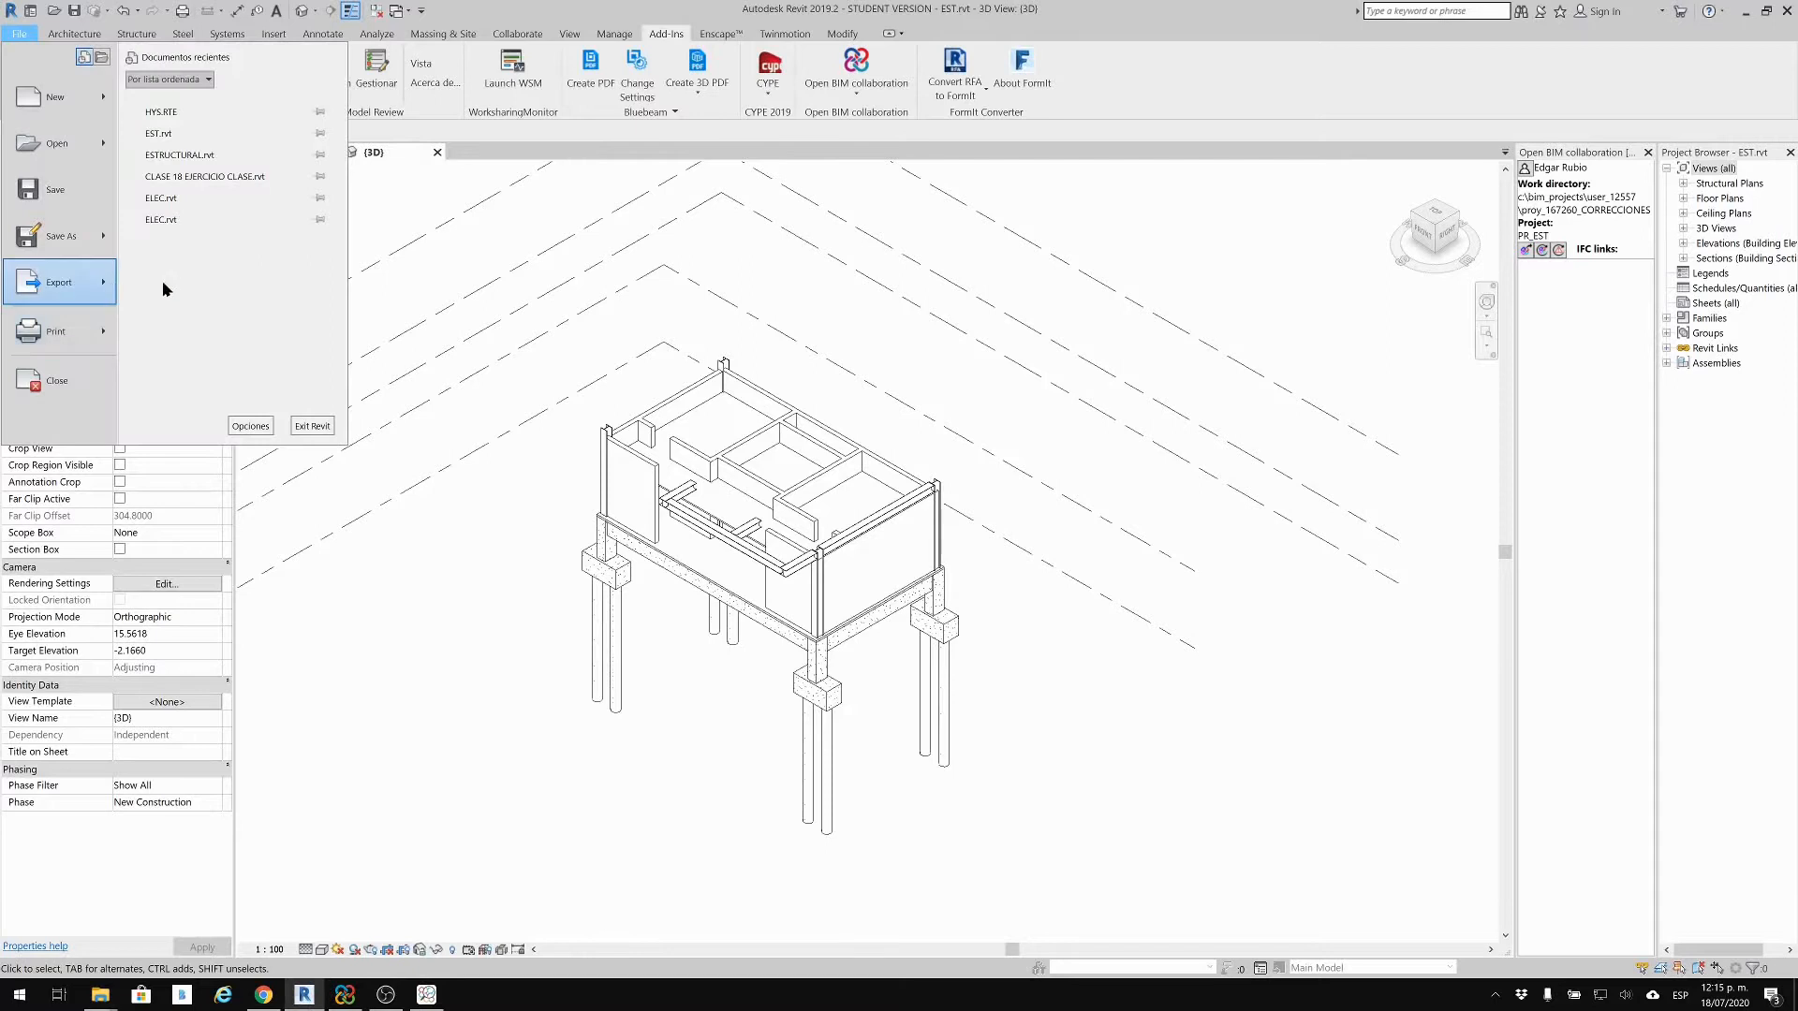
mouse_move(112, 284)
left_click(182, 375)
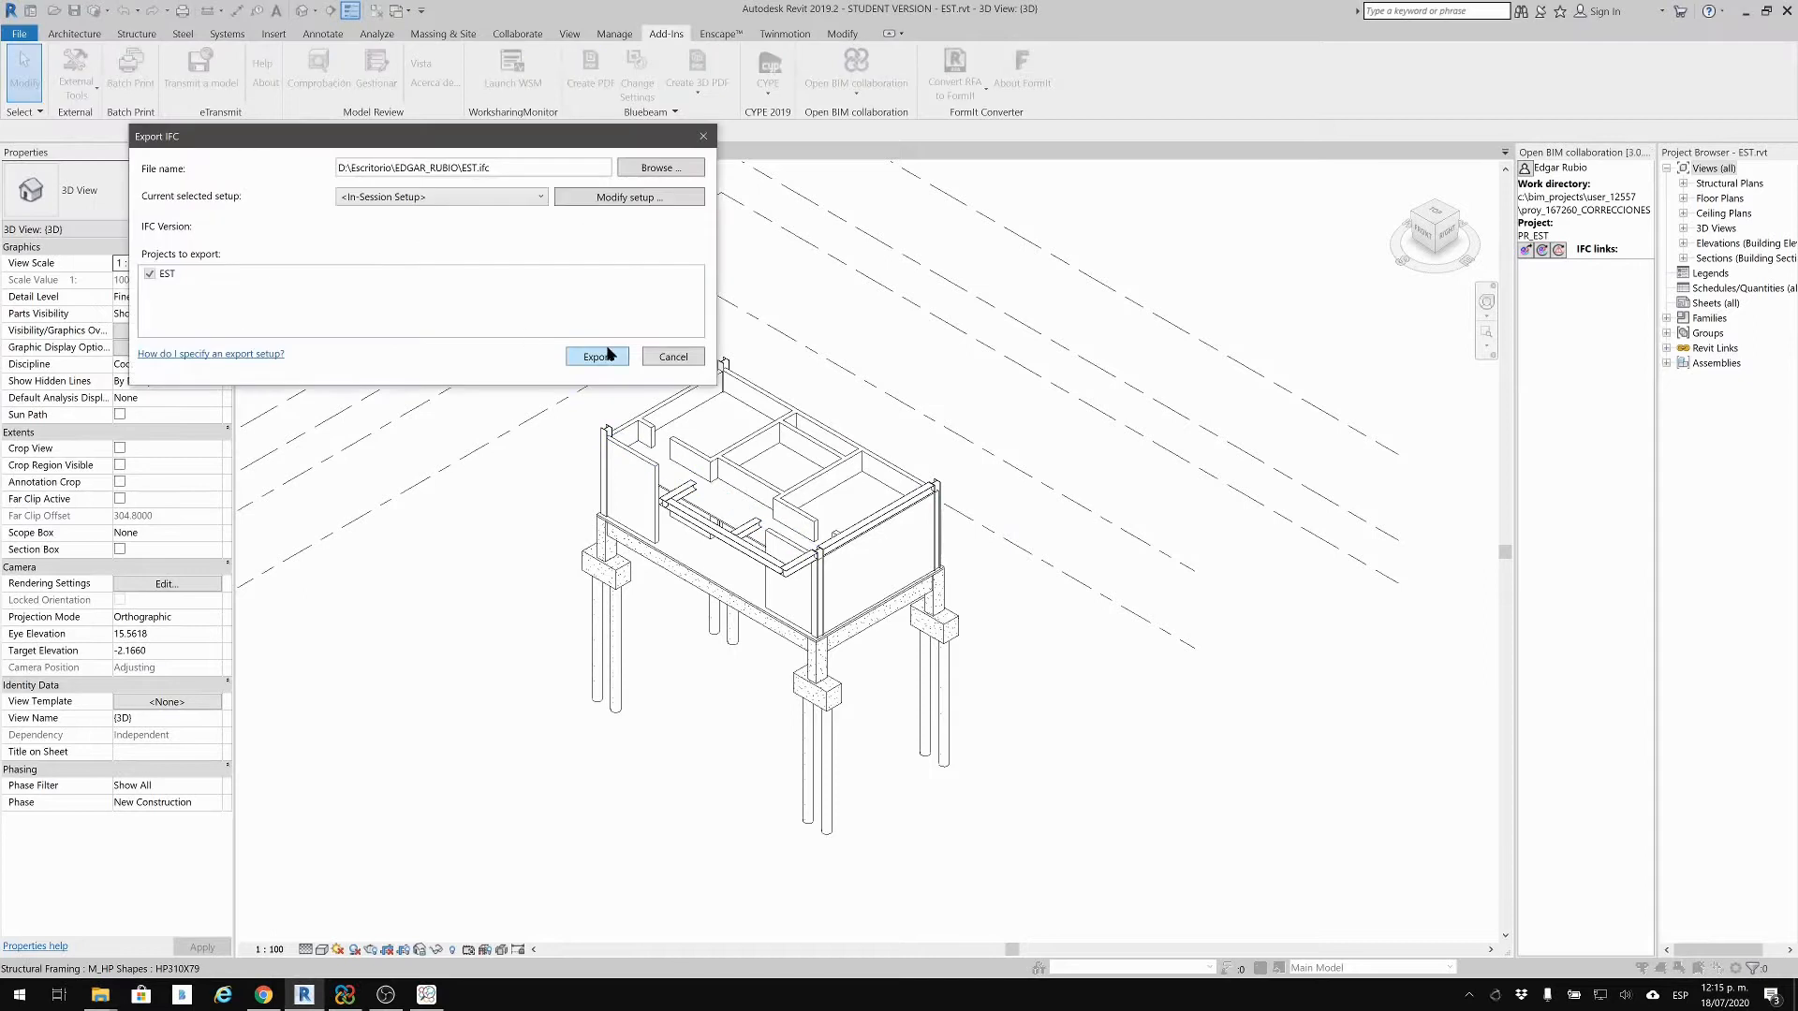
left_click(597, 356)
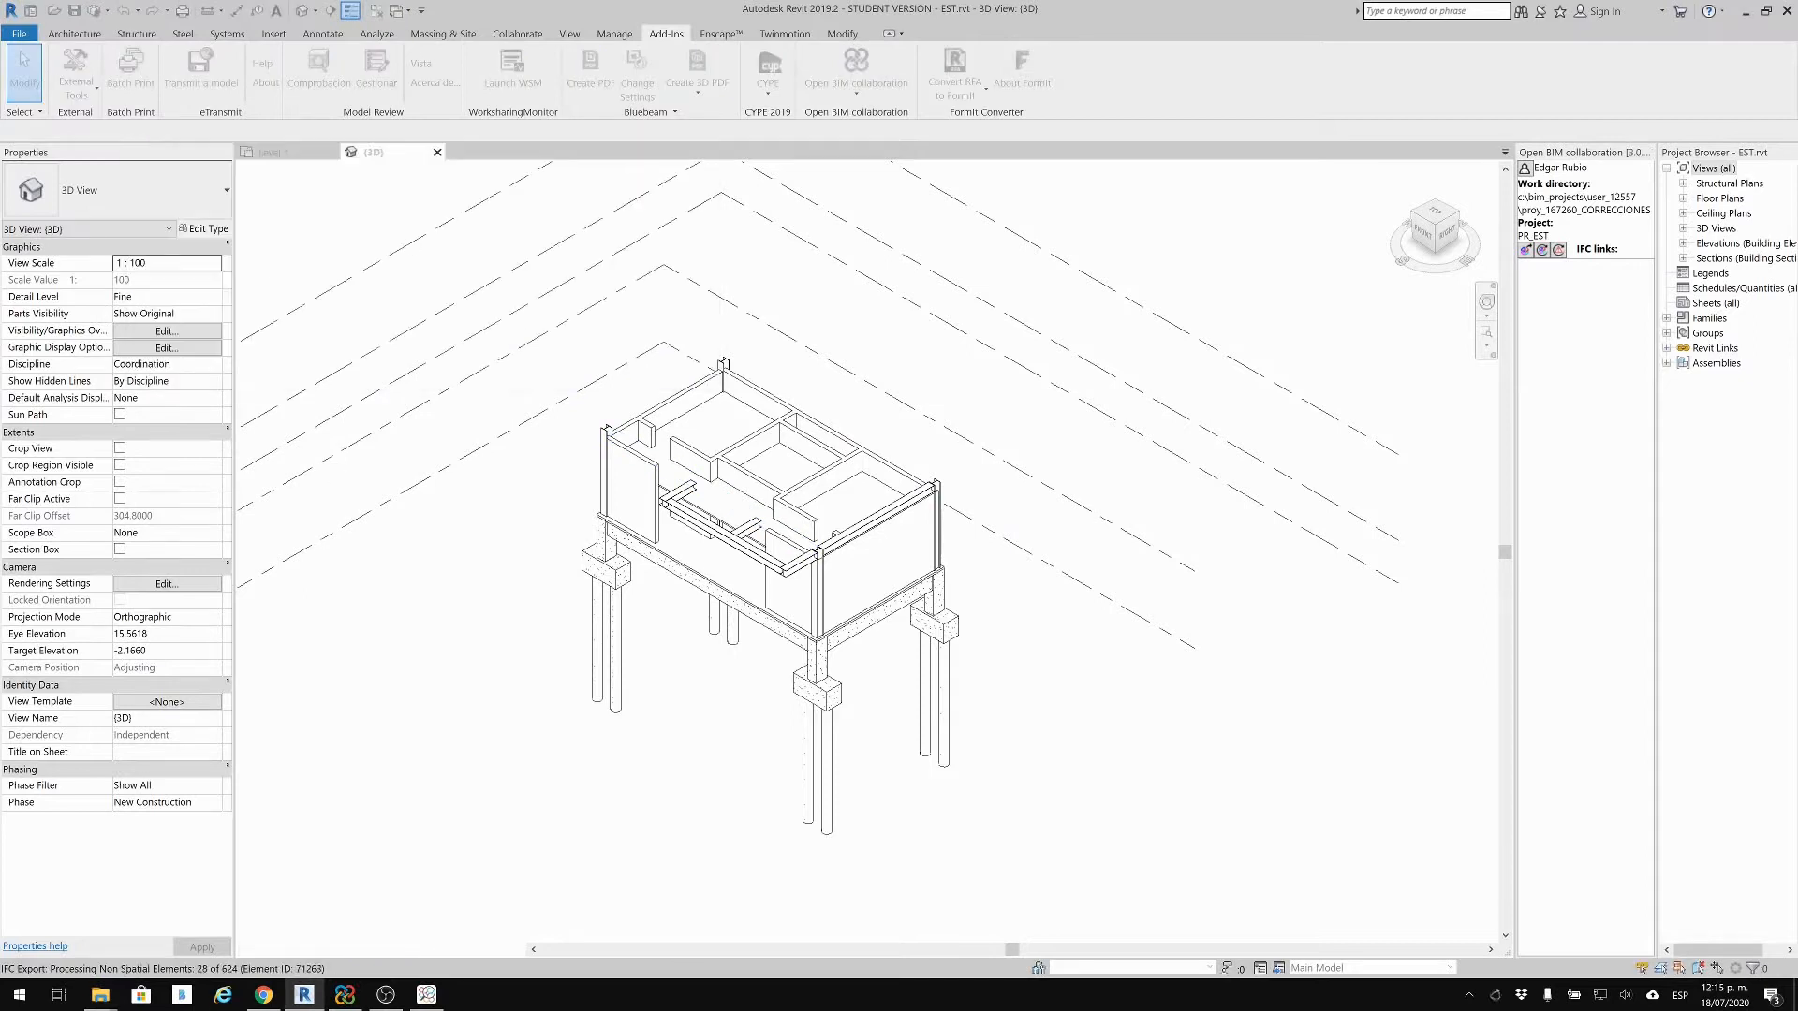
mouse_move(100, 994)
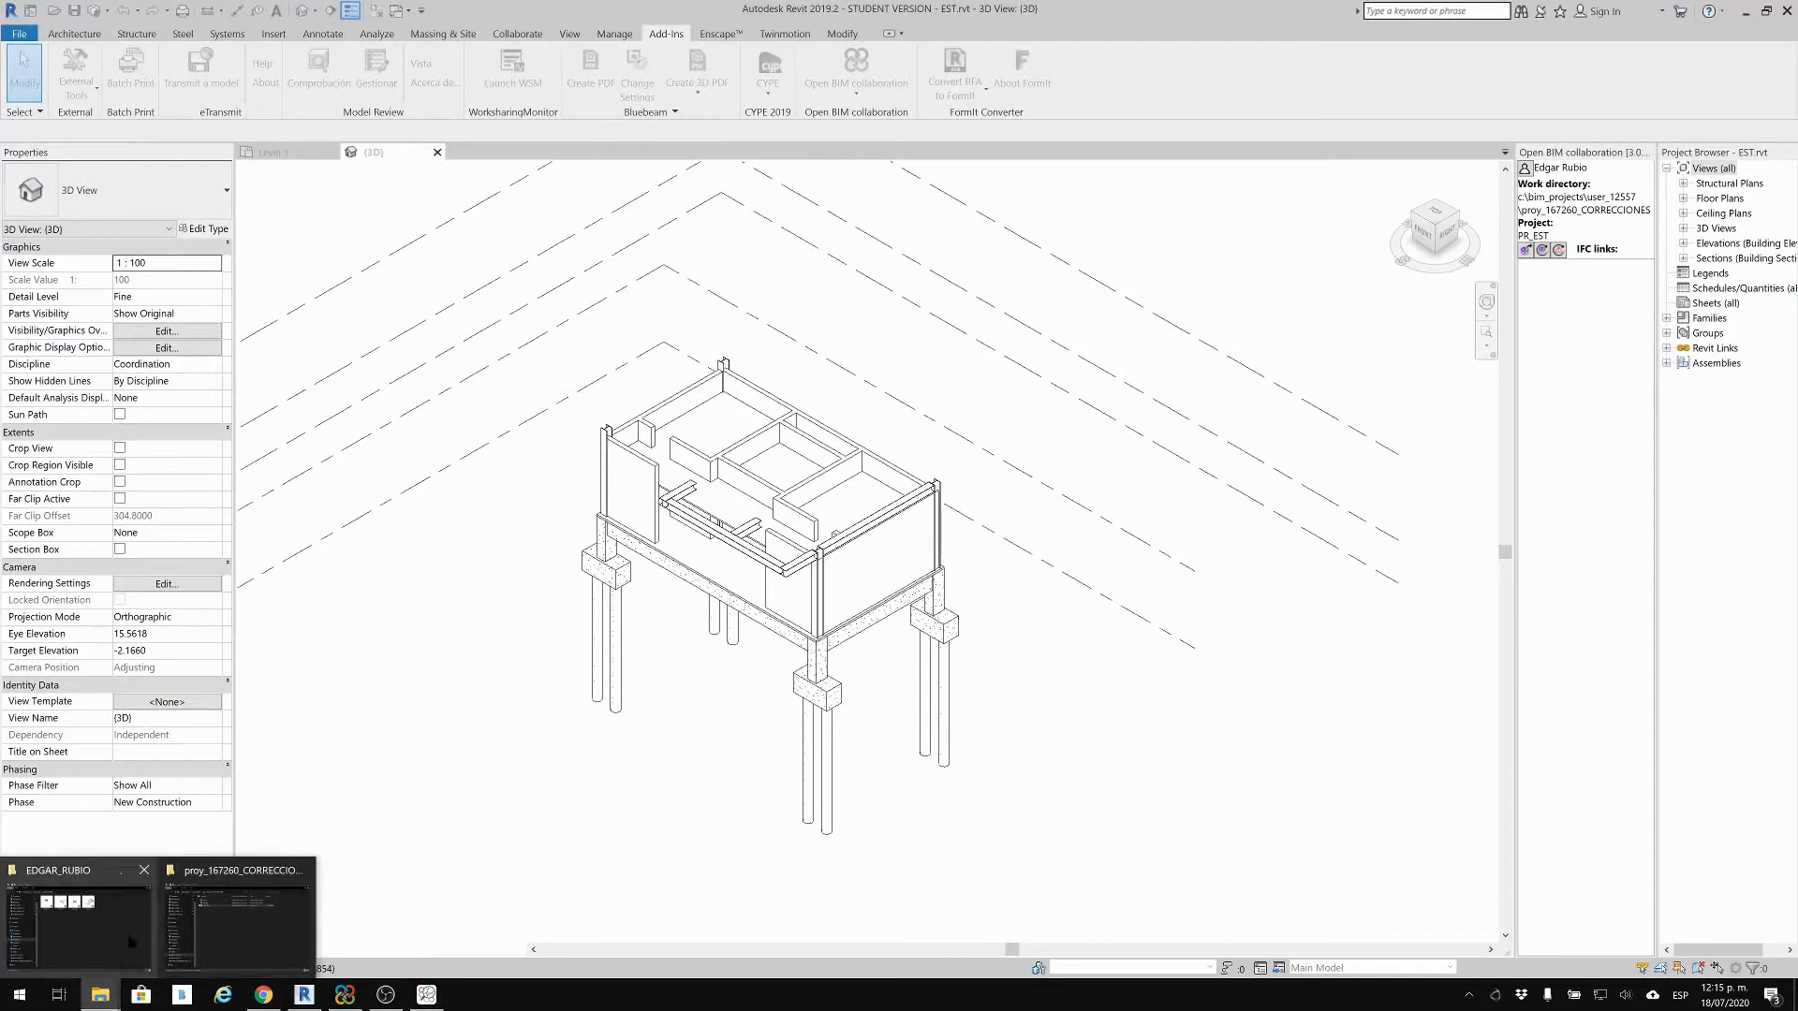
left_click(108, 937)
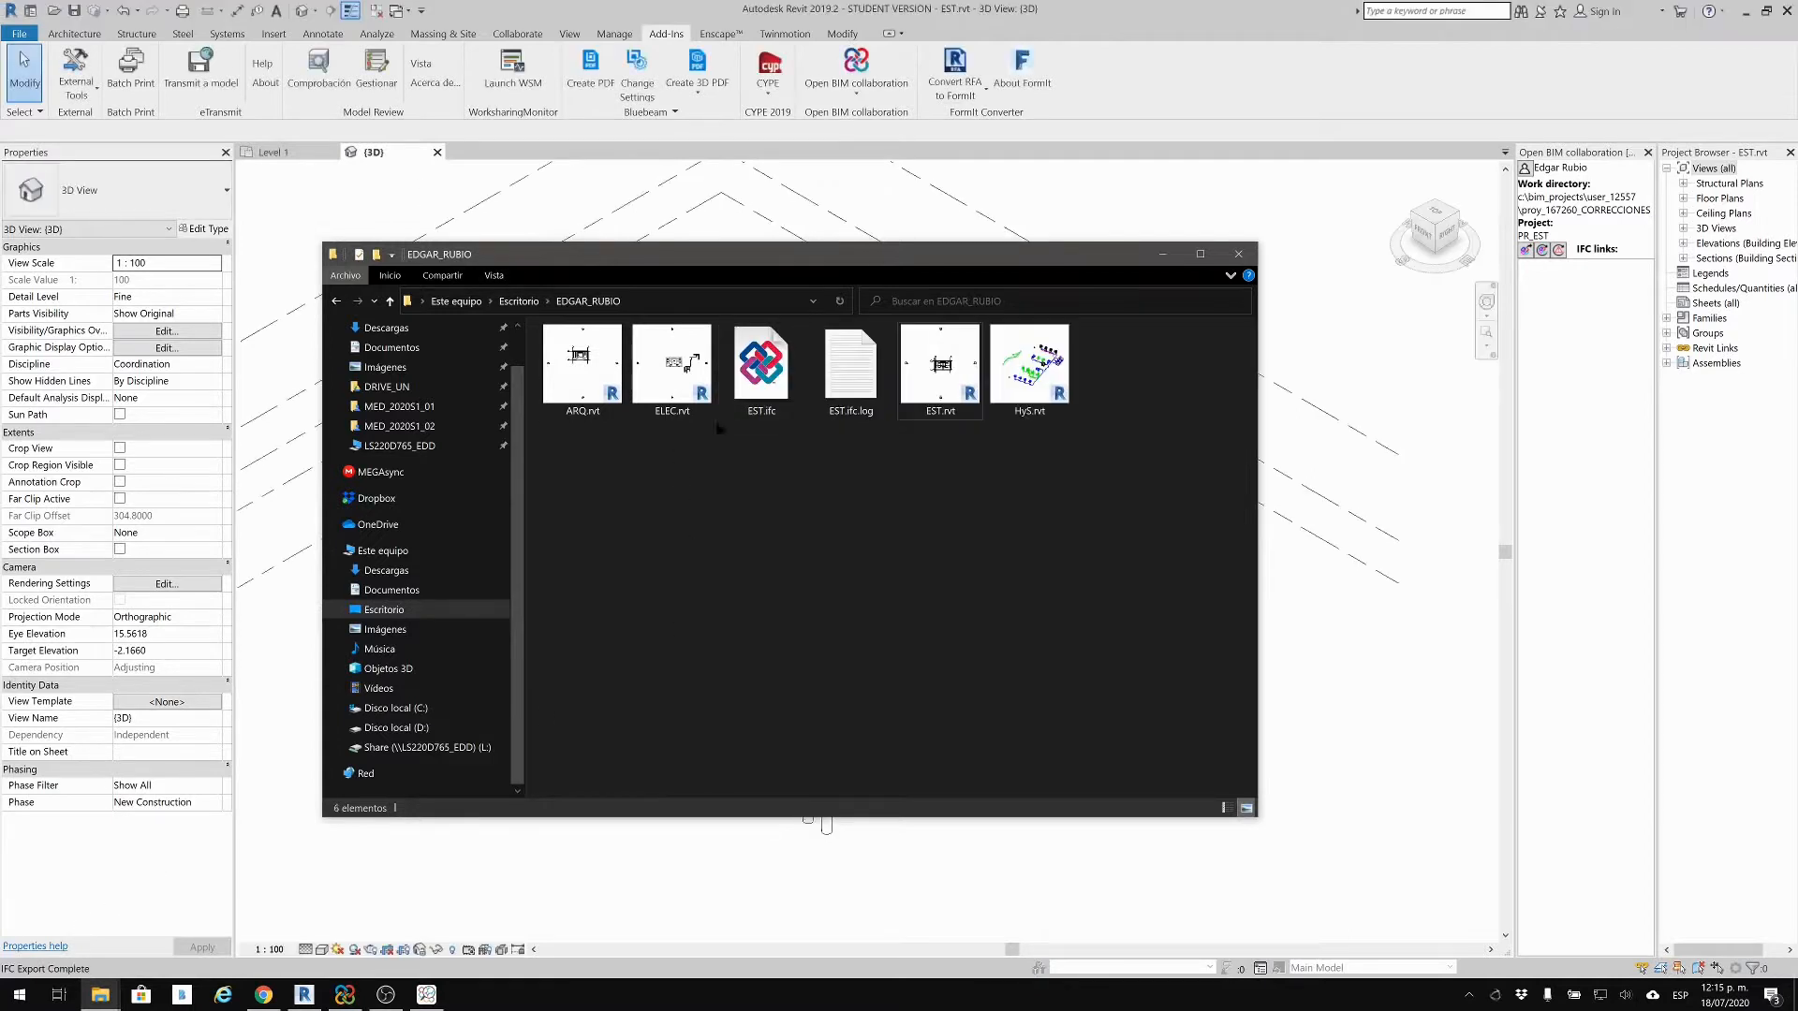
left_click(796, 391)
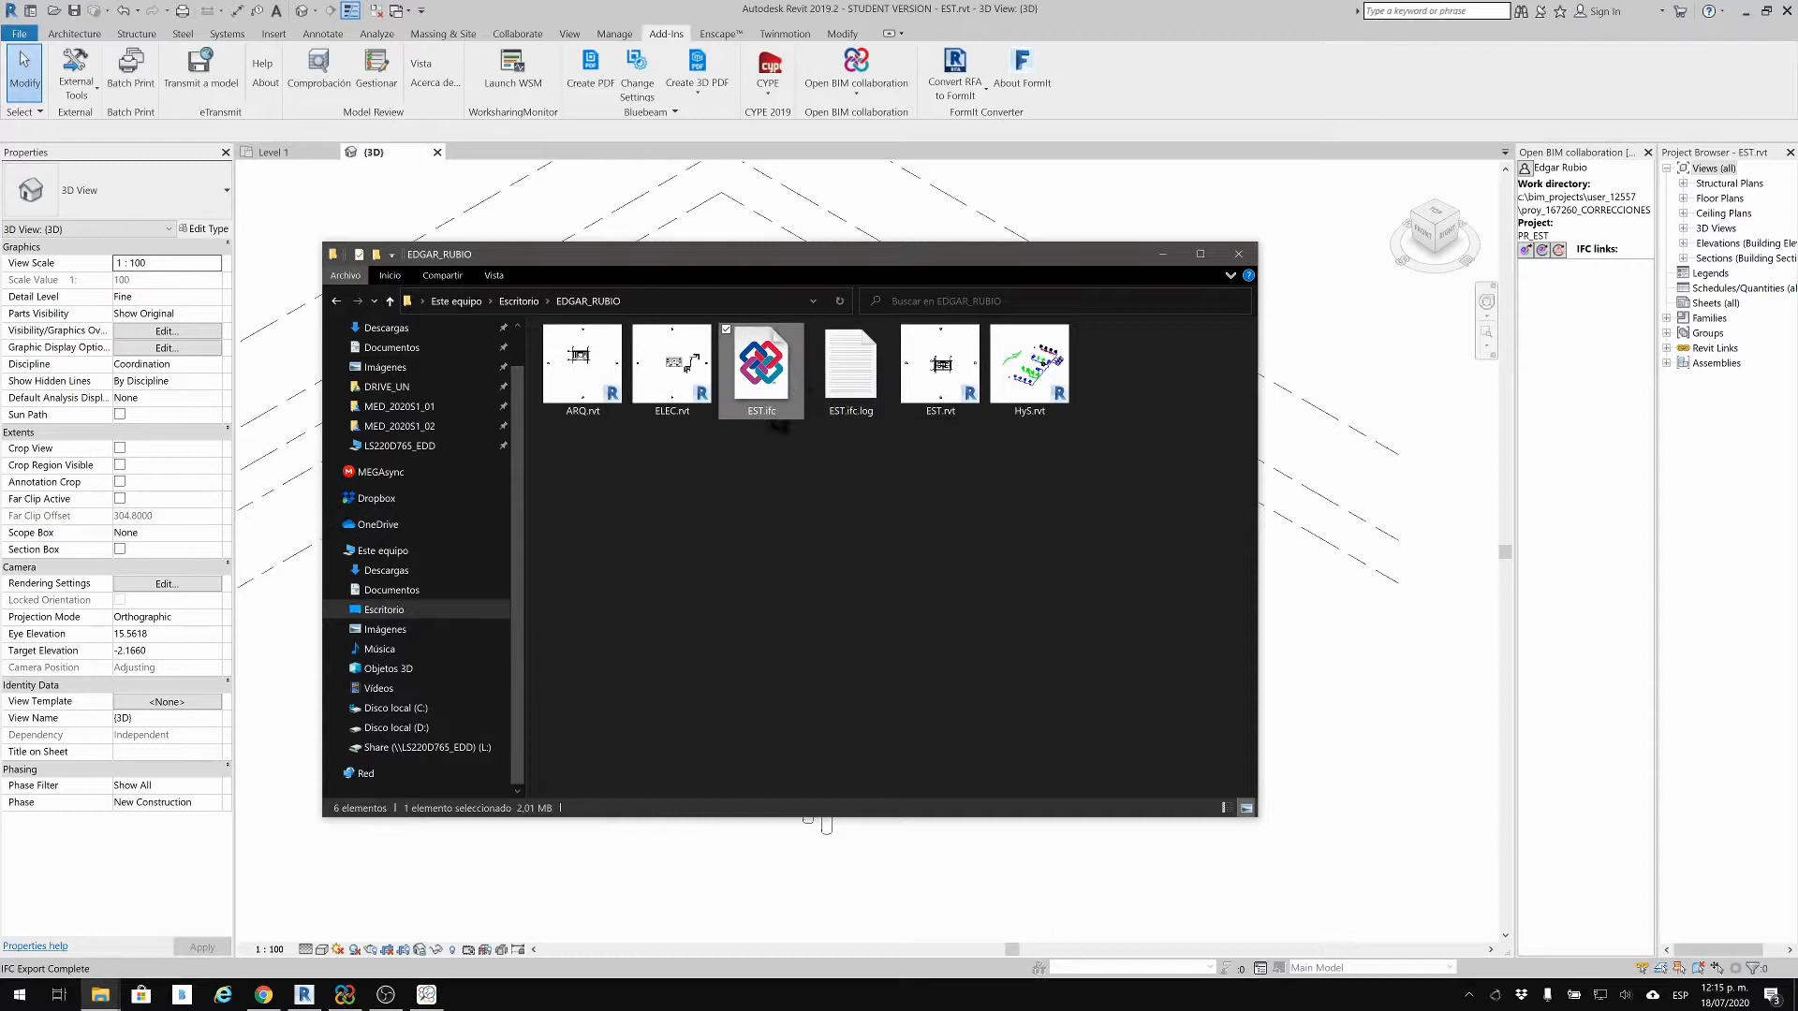
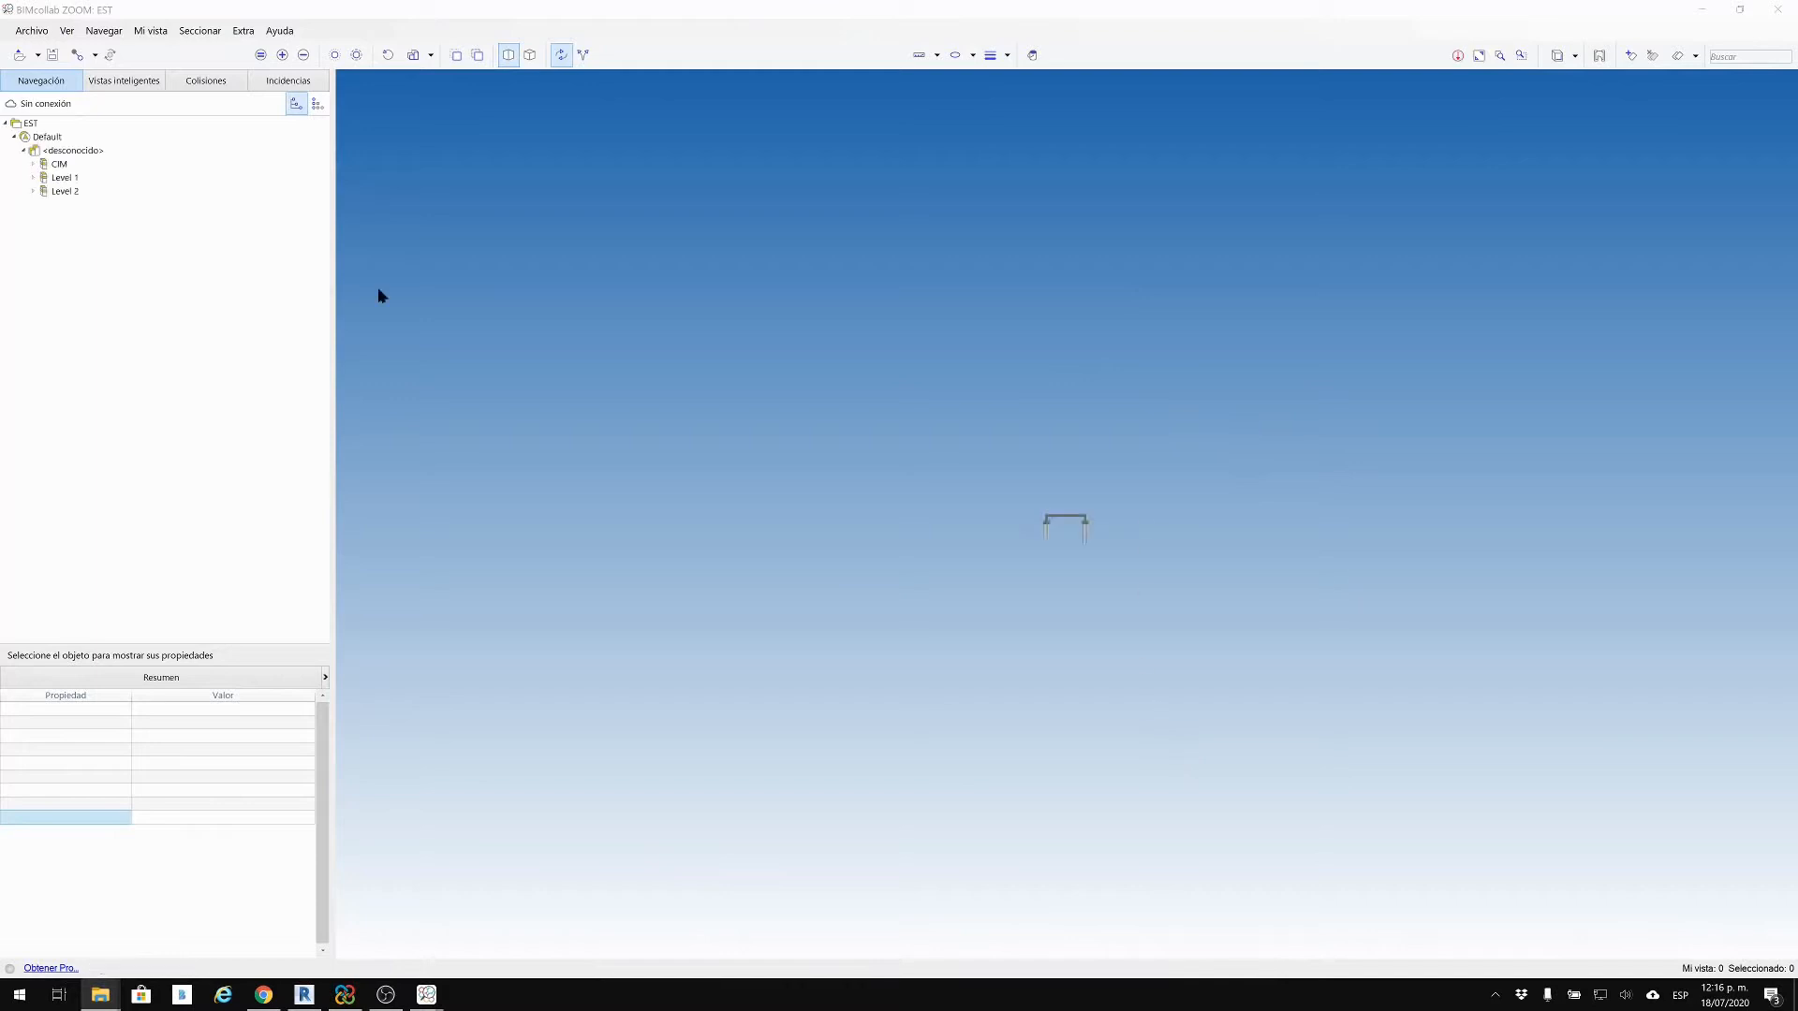
Step: Inspect EST.ifc from a tilted top view, close ZOOM, and select EST.ifc and EST.ifc.log
left_click_drag(968, 393, 1671, 202)
left_click(1787, 11)
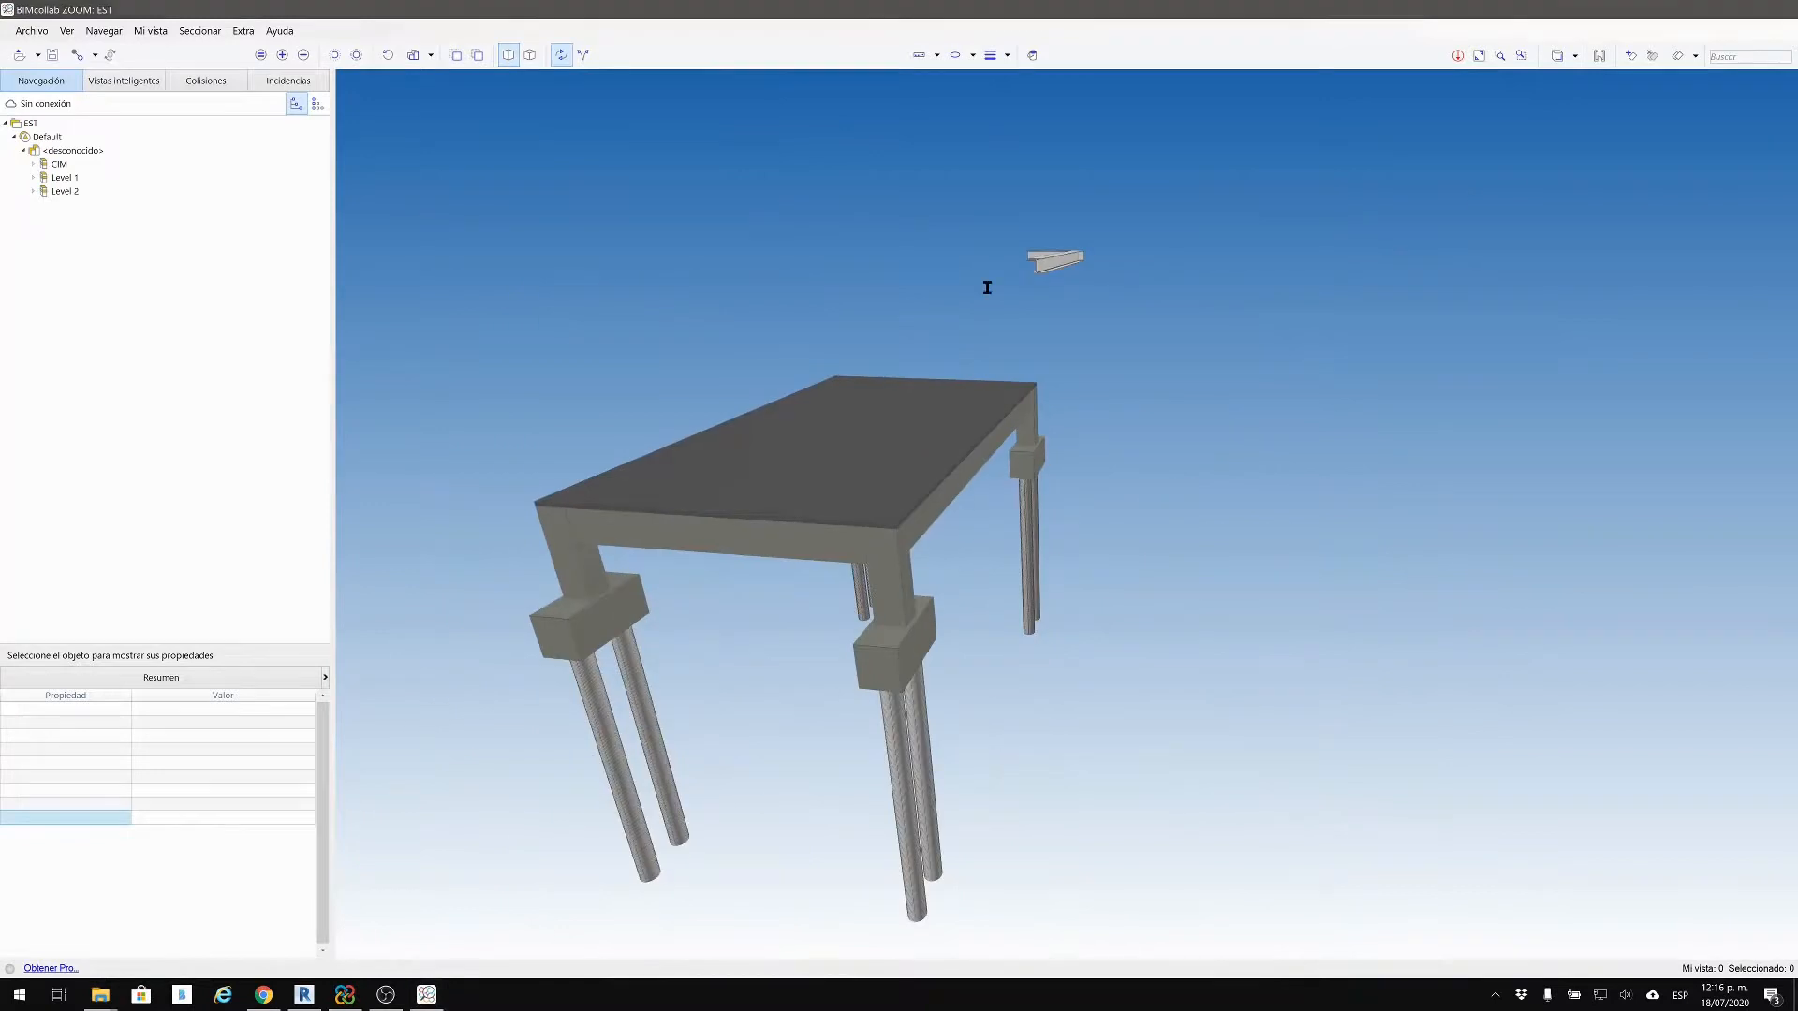
left_click_drag(849, 512, 760, 382)
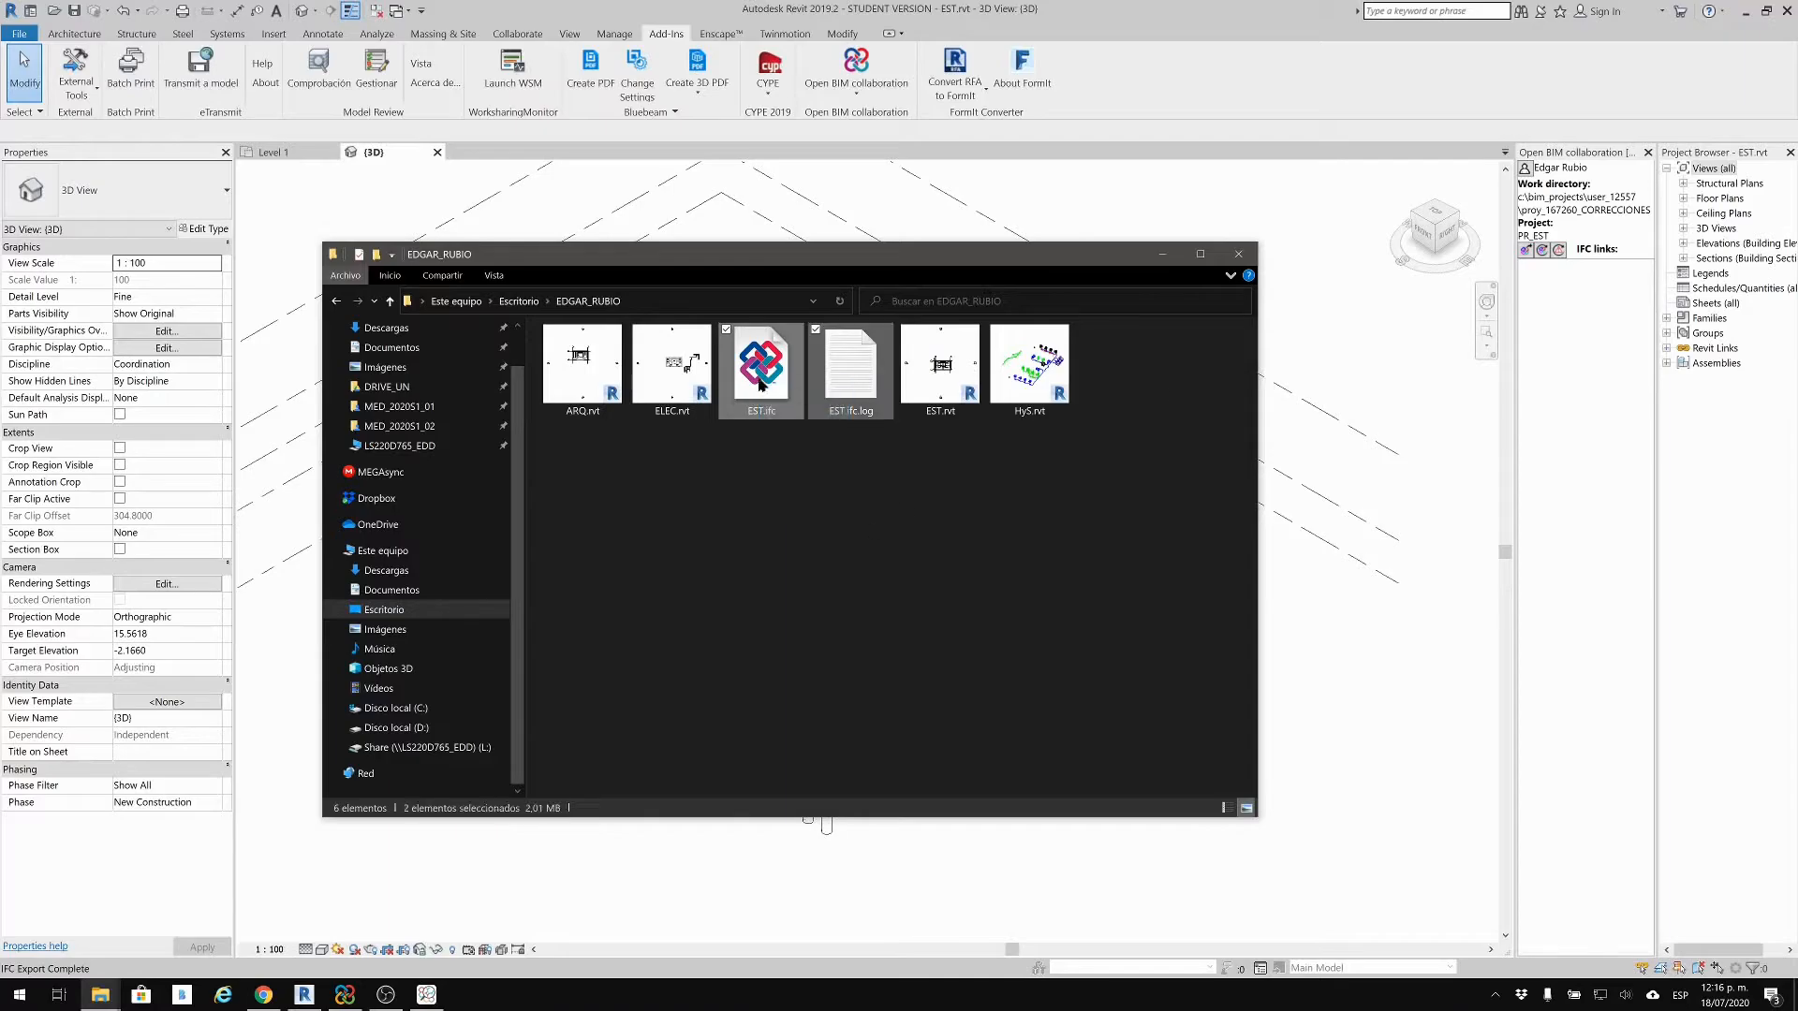
Step: Return to Revit's EST.rvt 3D view and glance at the Open BIM collaboration list
left_click(1193, 124)
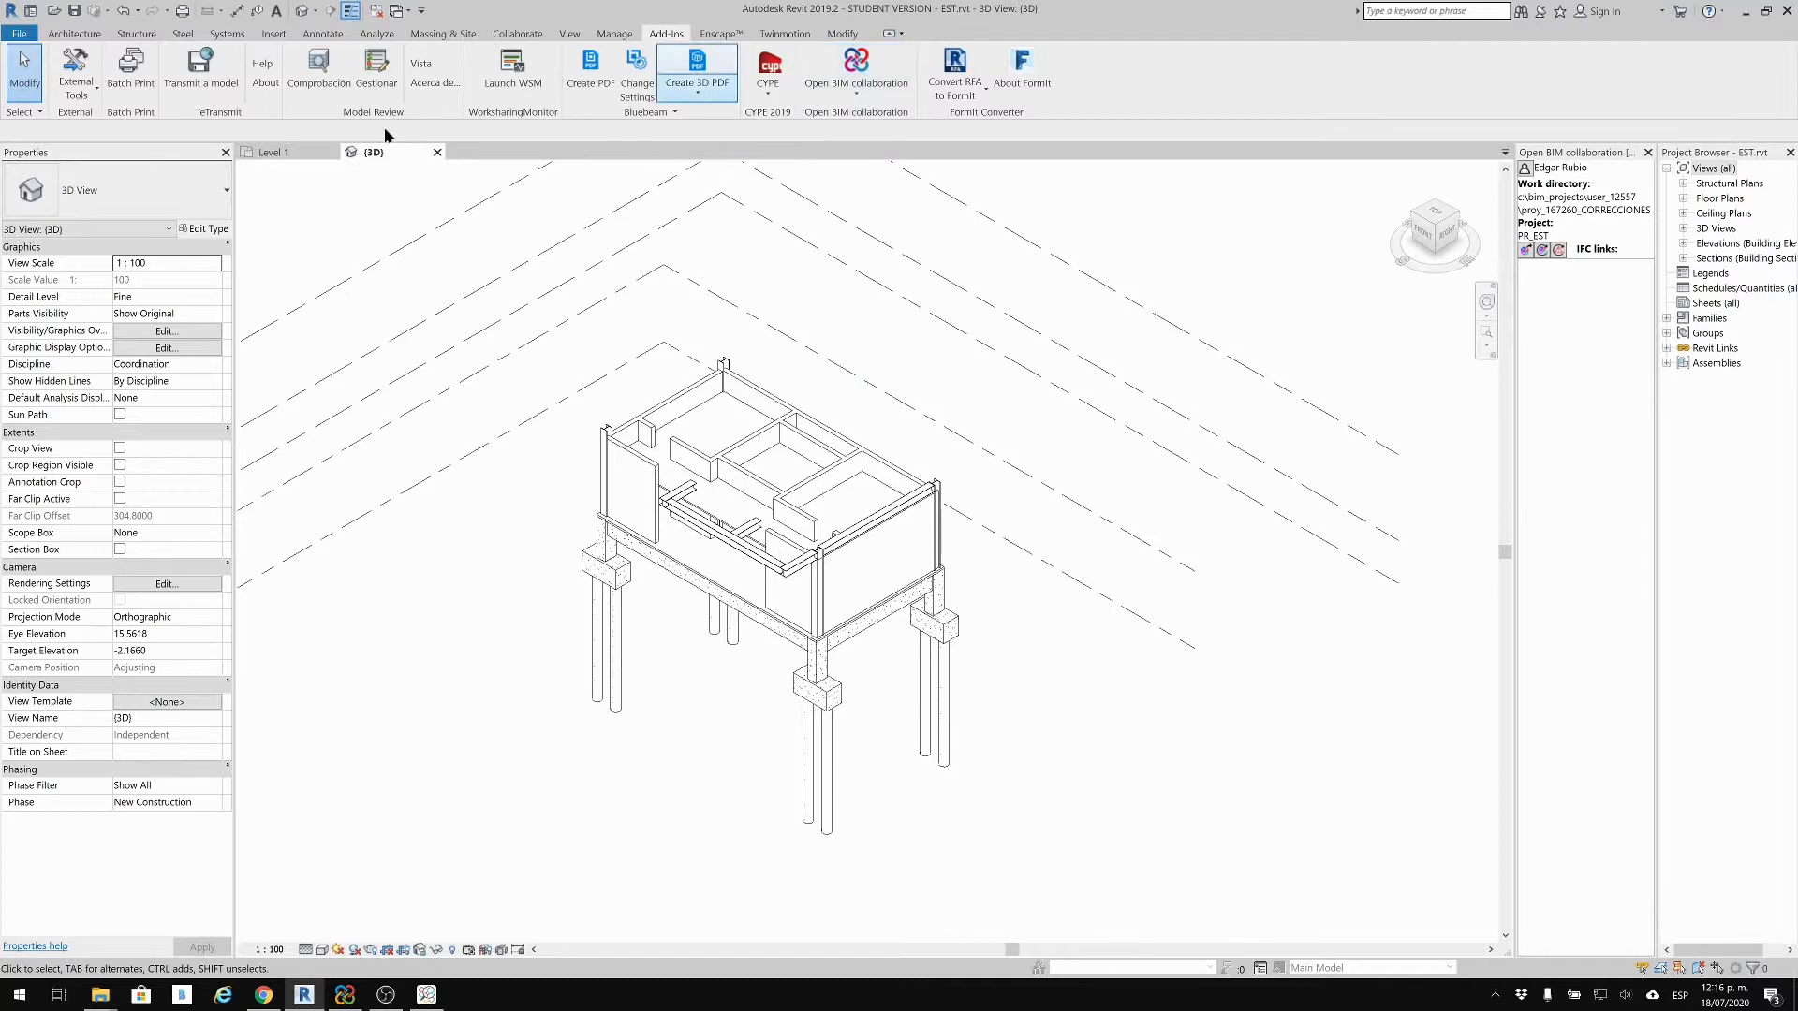
left_click(854, 92)
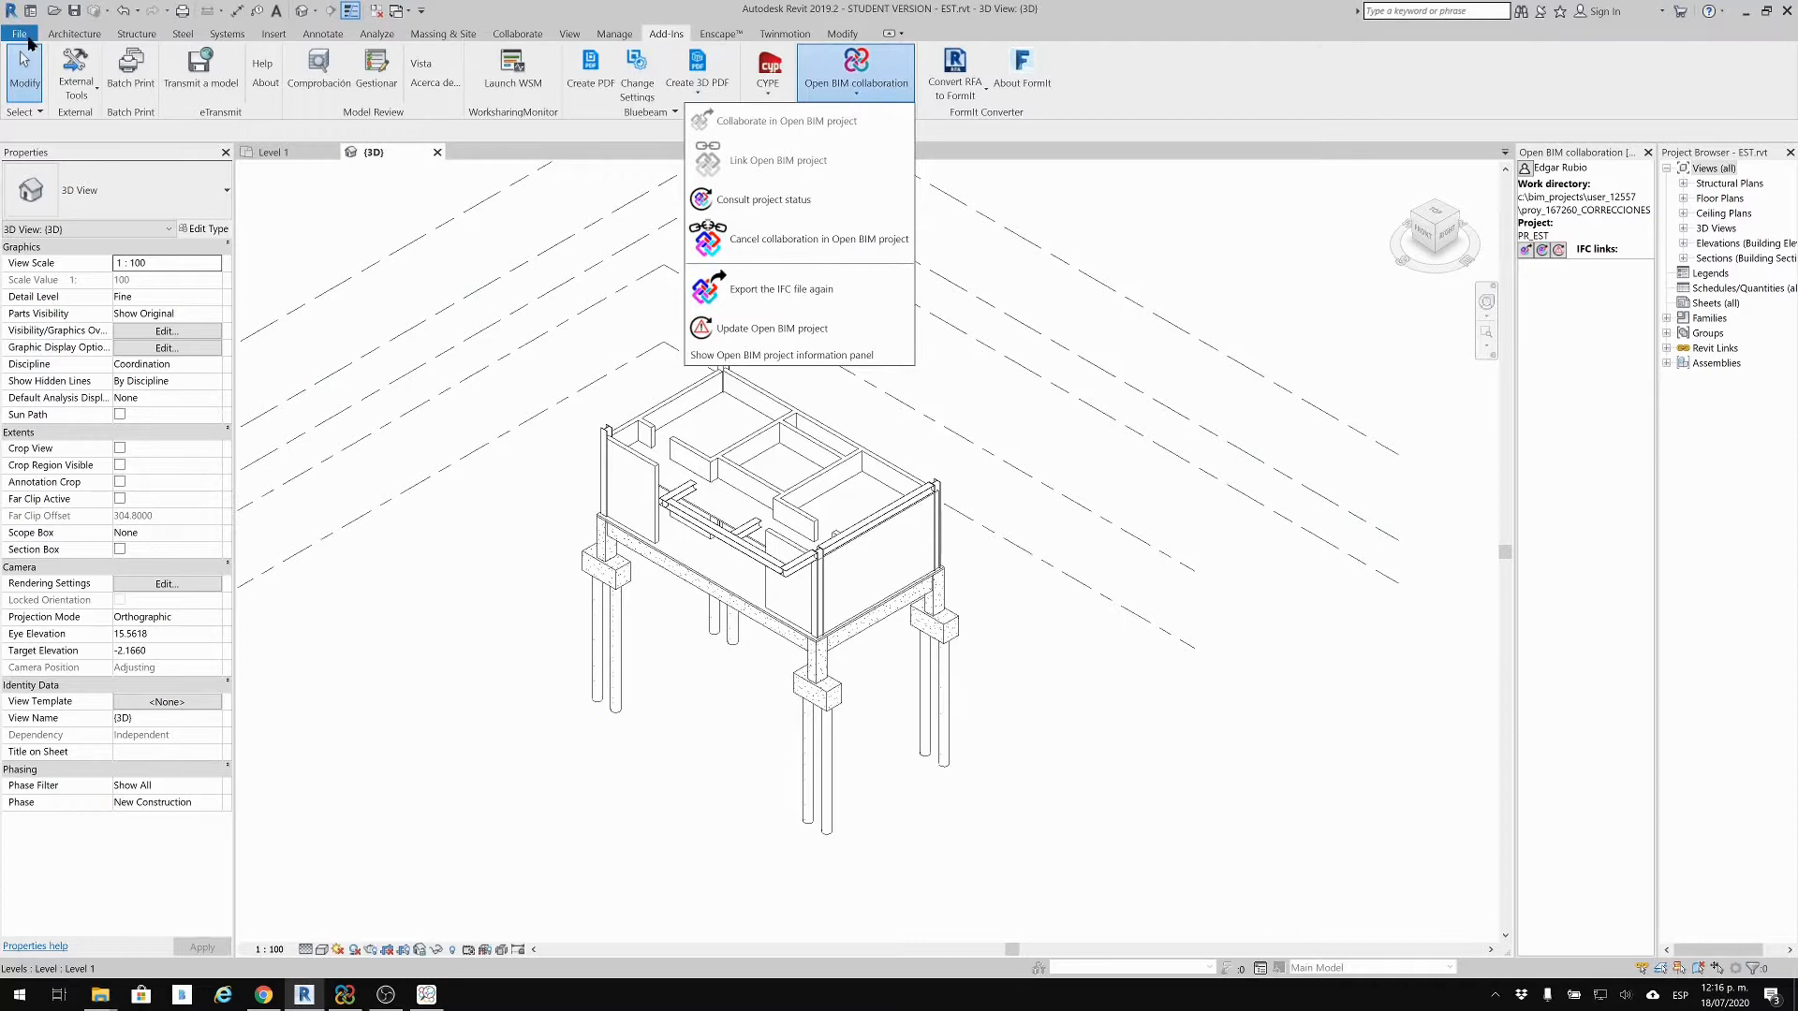
left_click(1143, 55)
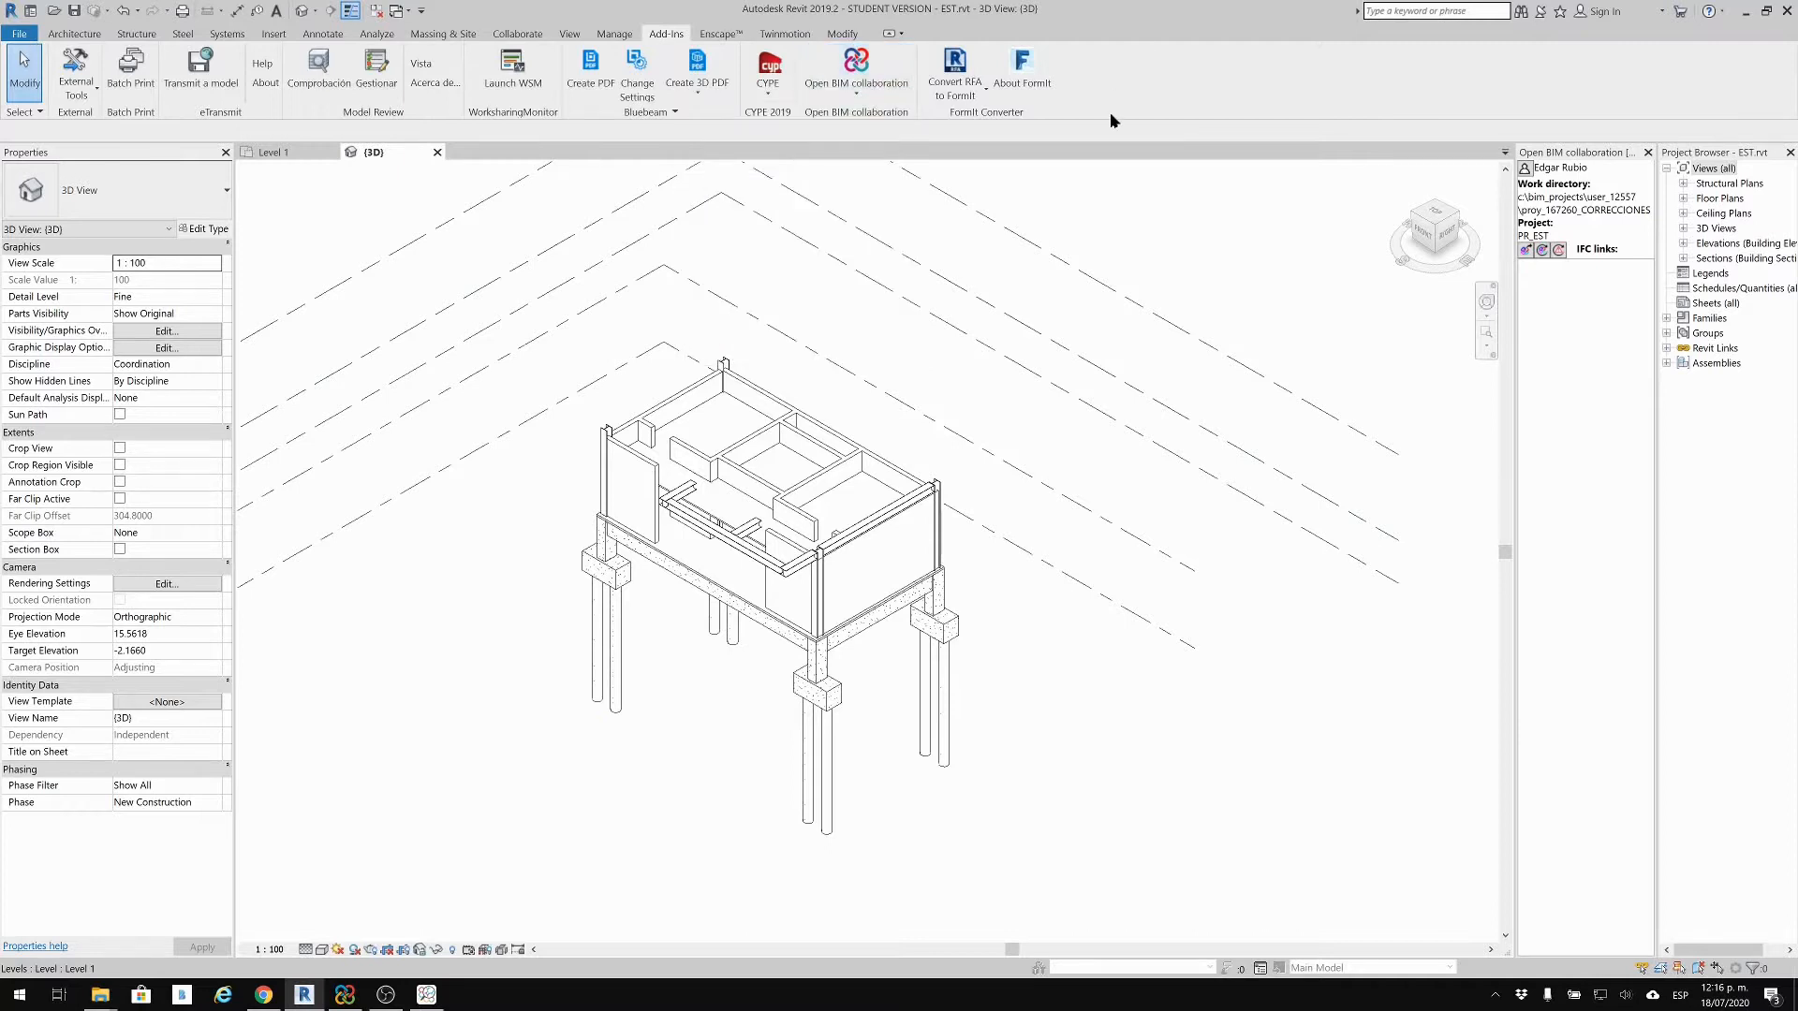
Step: Start File > Export > IFC and pick <IFC2x3 Coordination View Setup> in Modify Setup
left_click(20, 33)
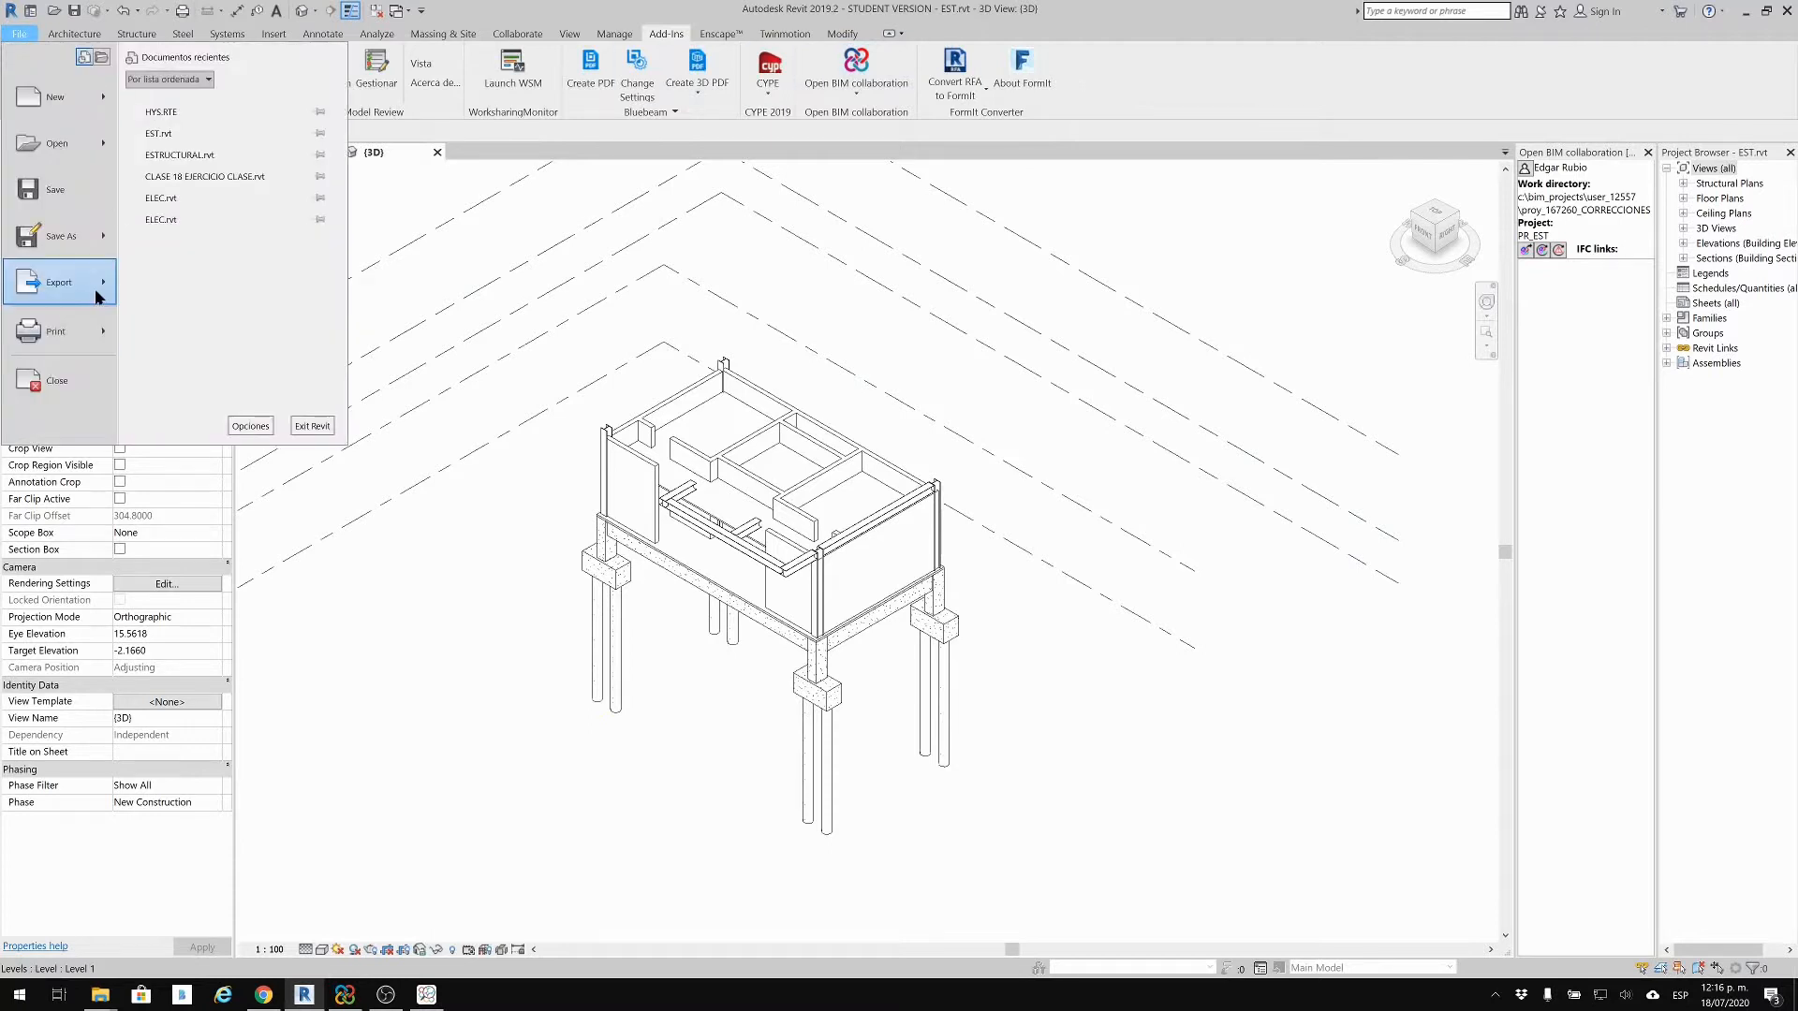
mouse_move(59, 282)
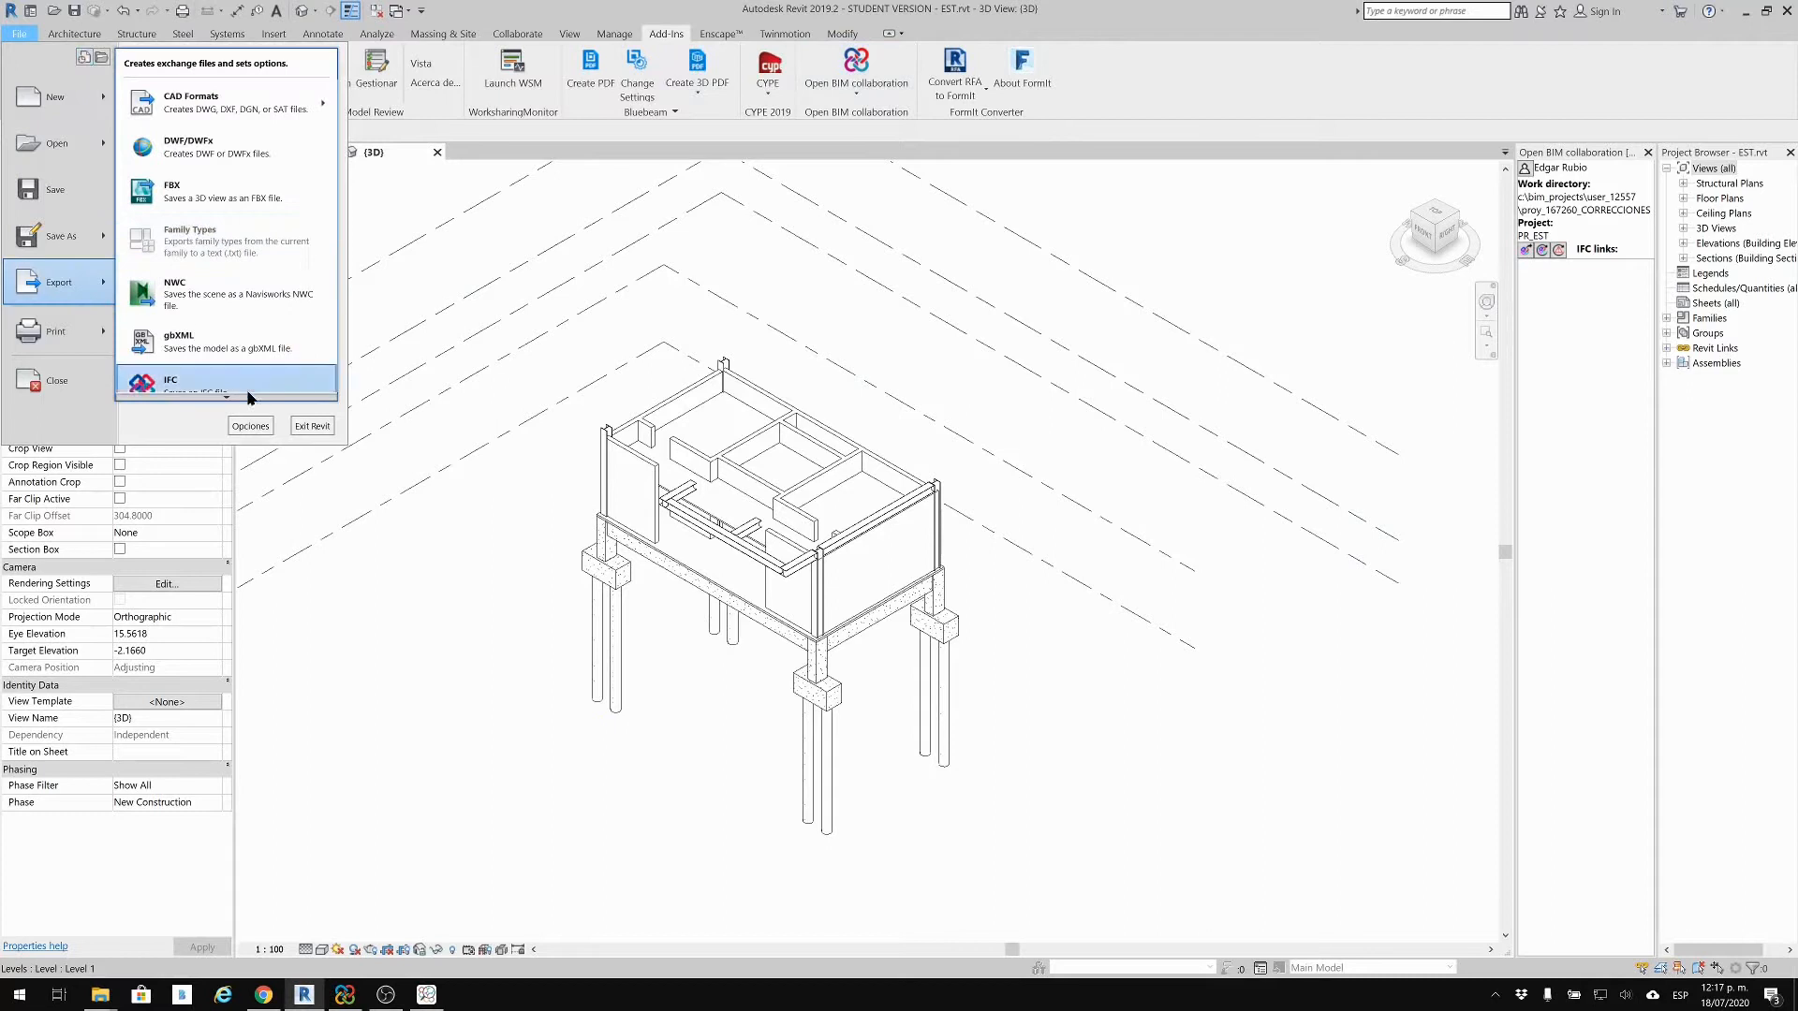
mouse_move(225, 405)
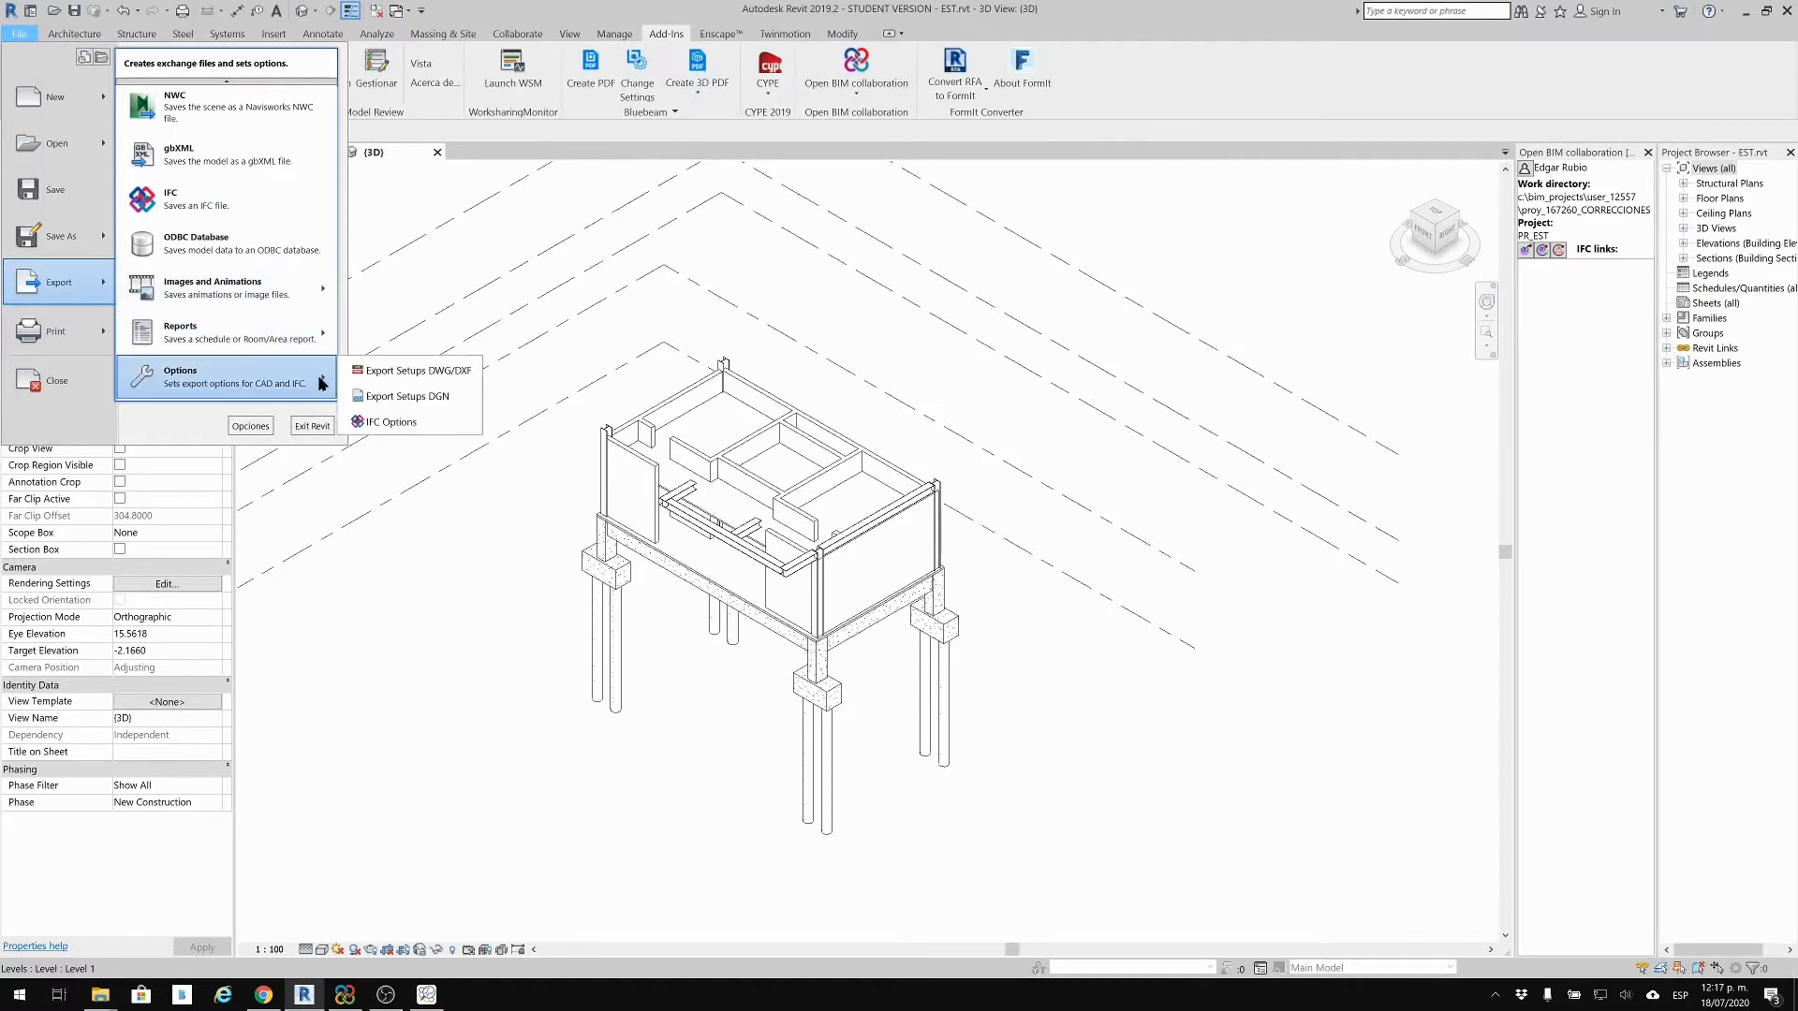
left_click(272, 198)
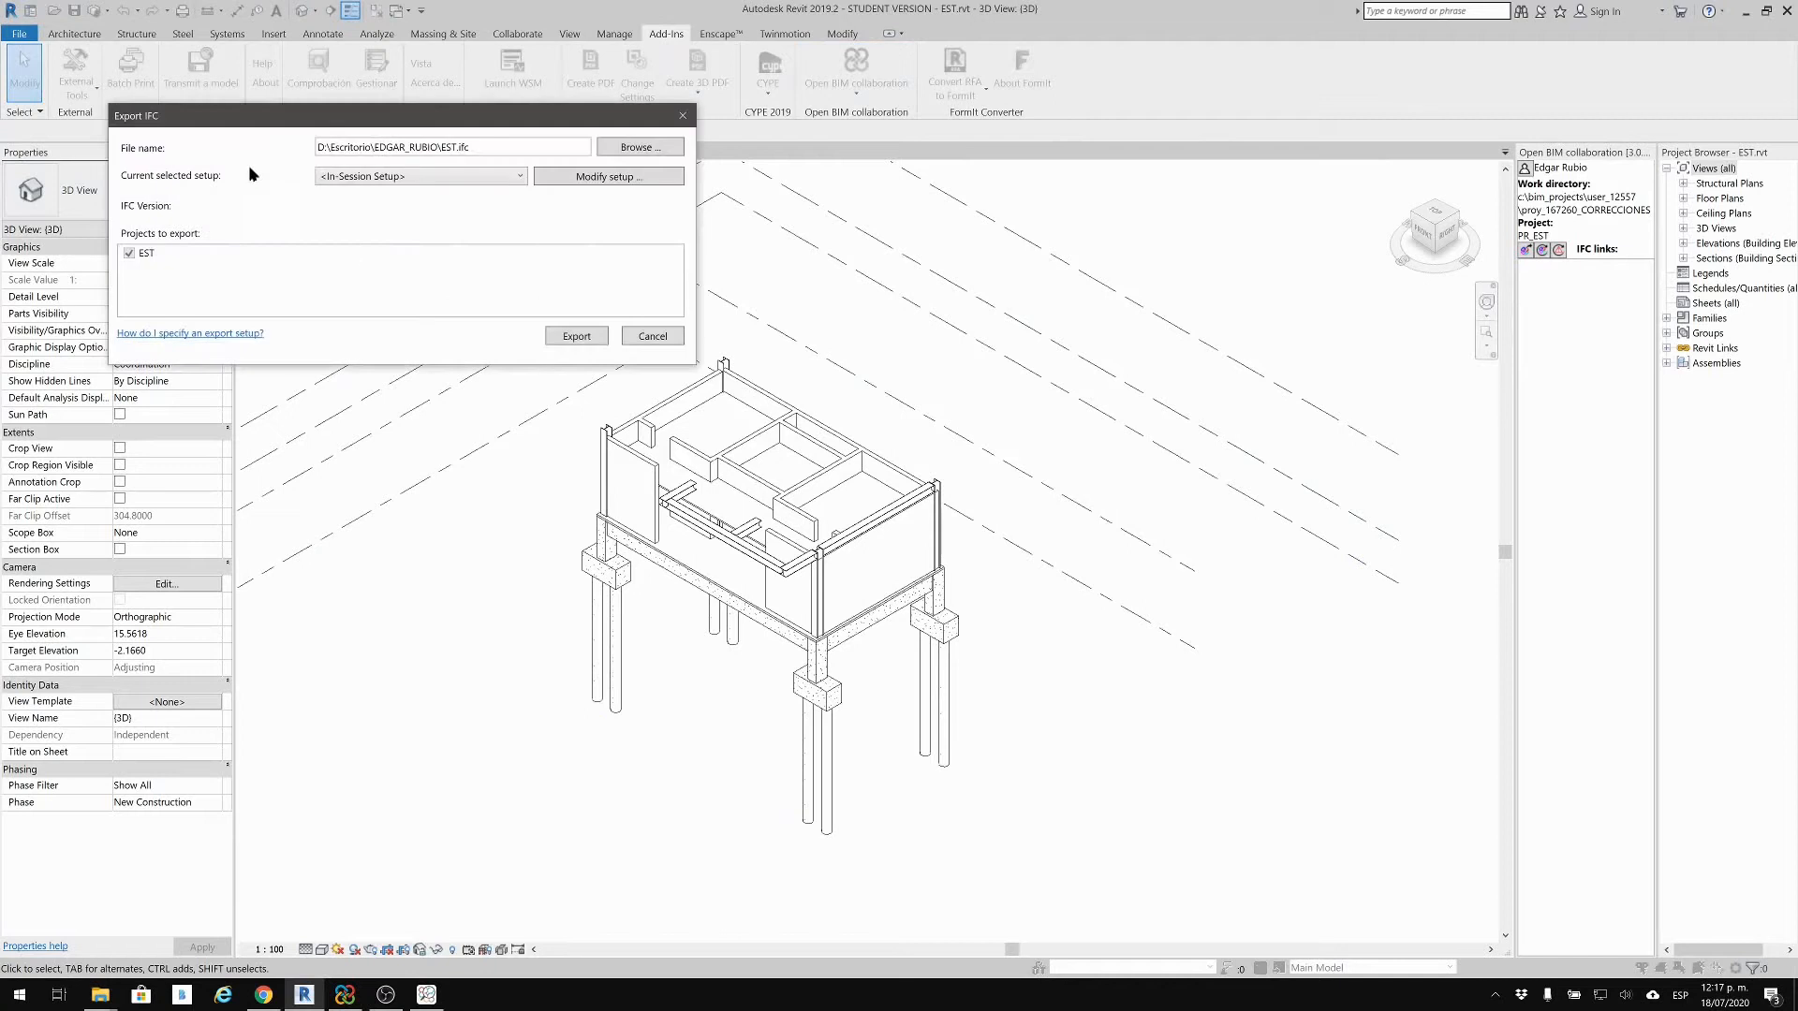
left_click_drag(280, 123, 355, 289)
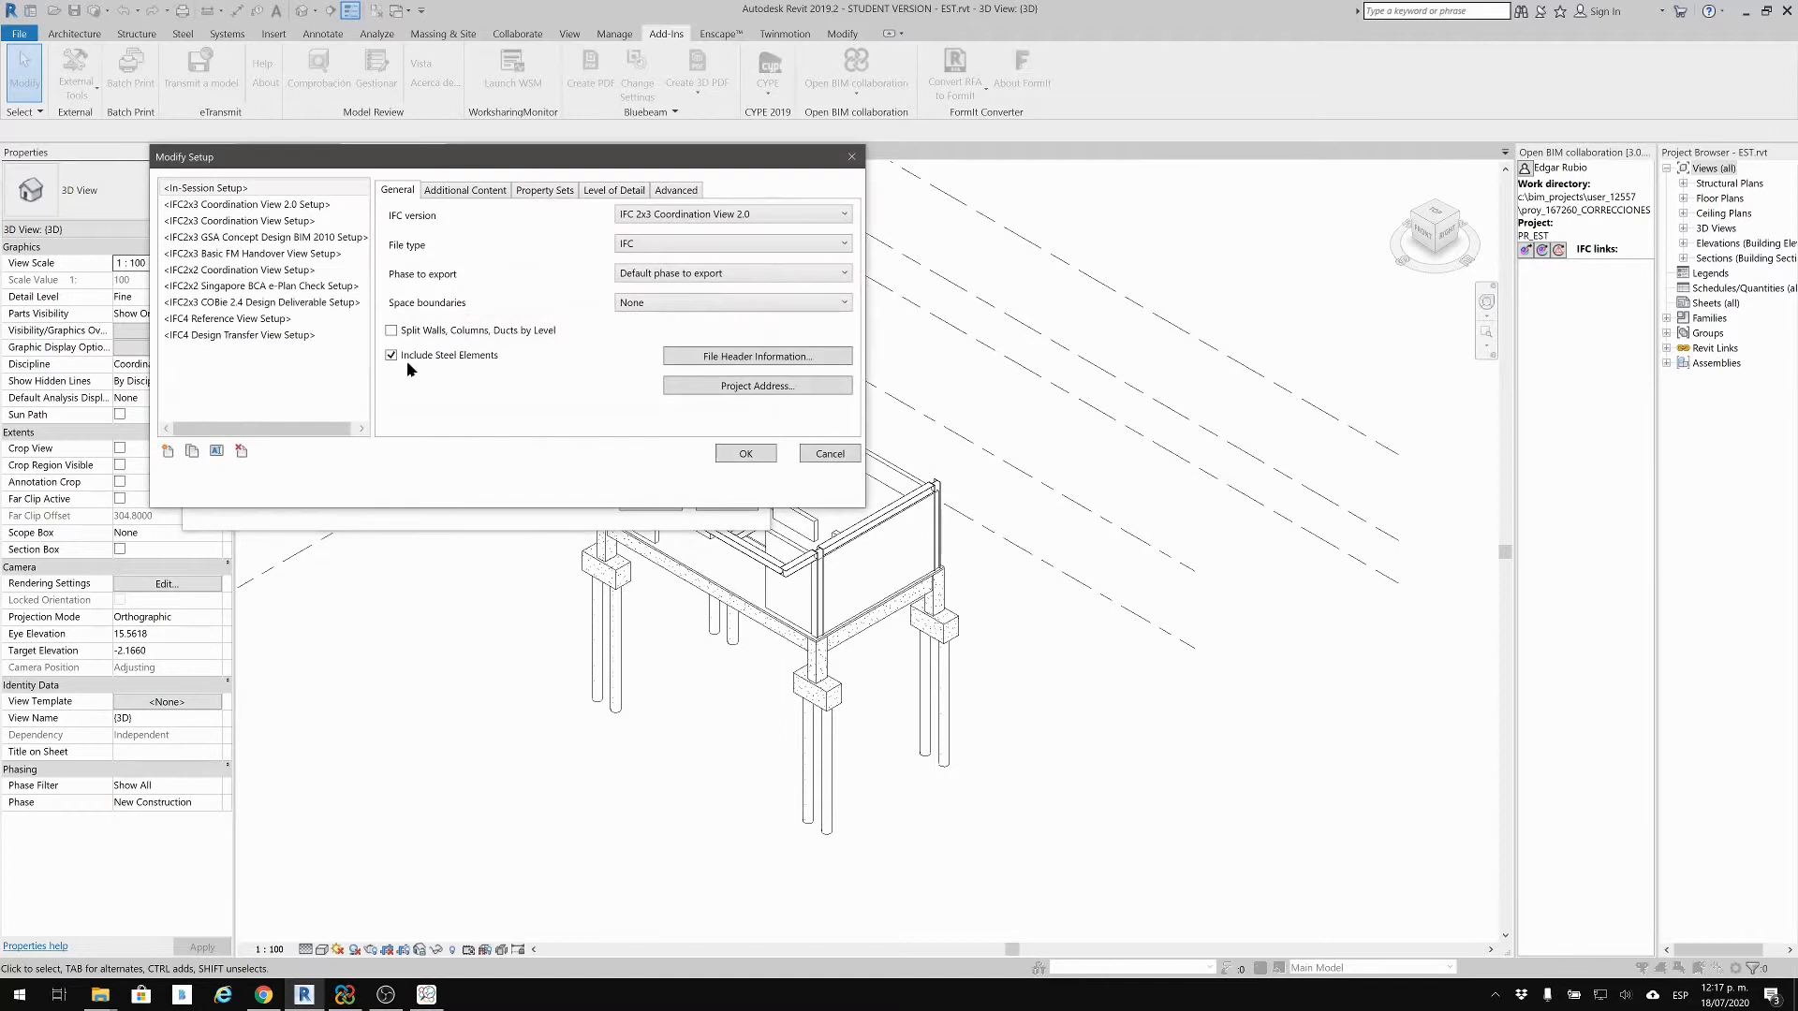
left_click_drag(475, 167, 737, 356)
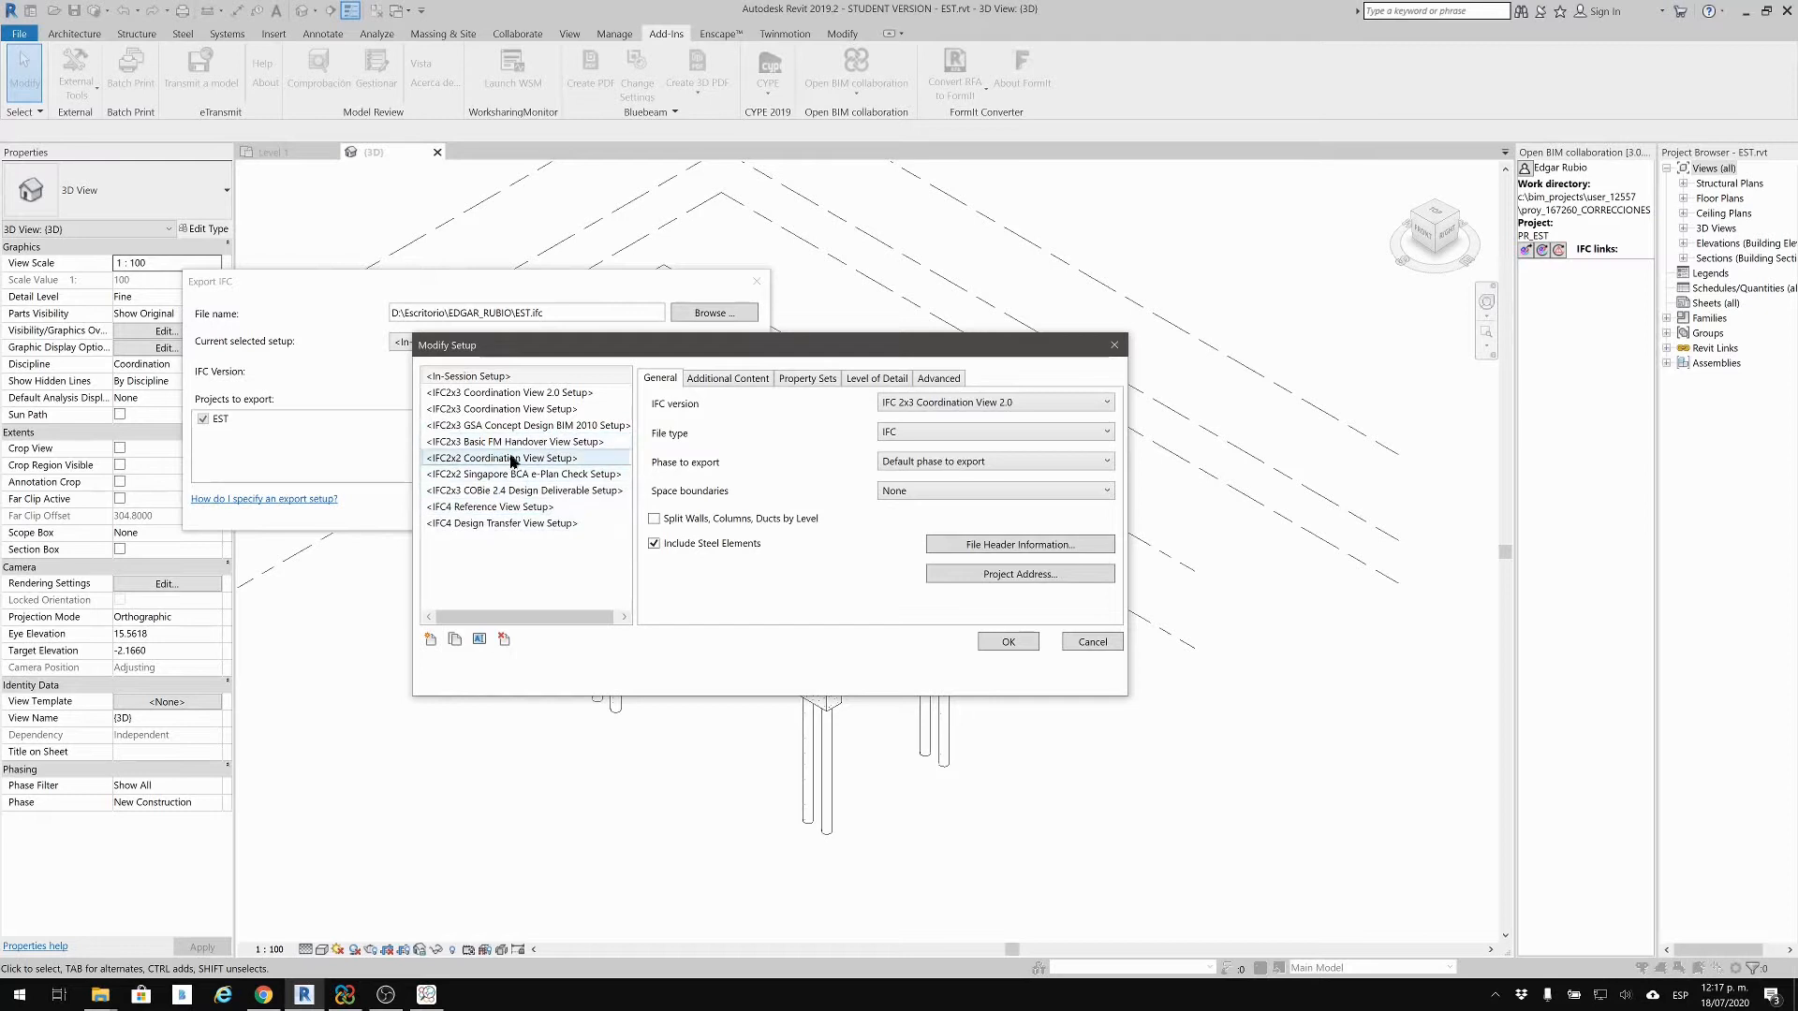
left_click(480, 410)
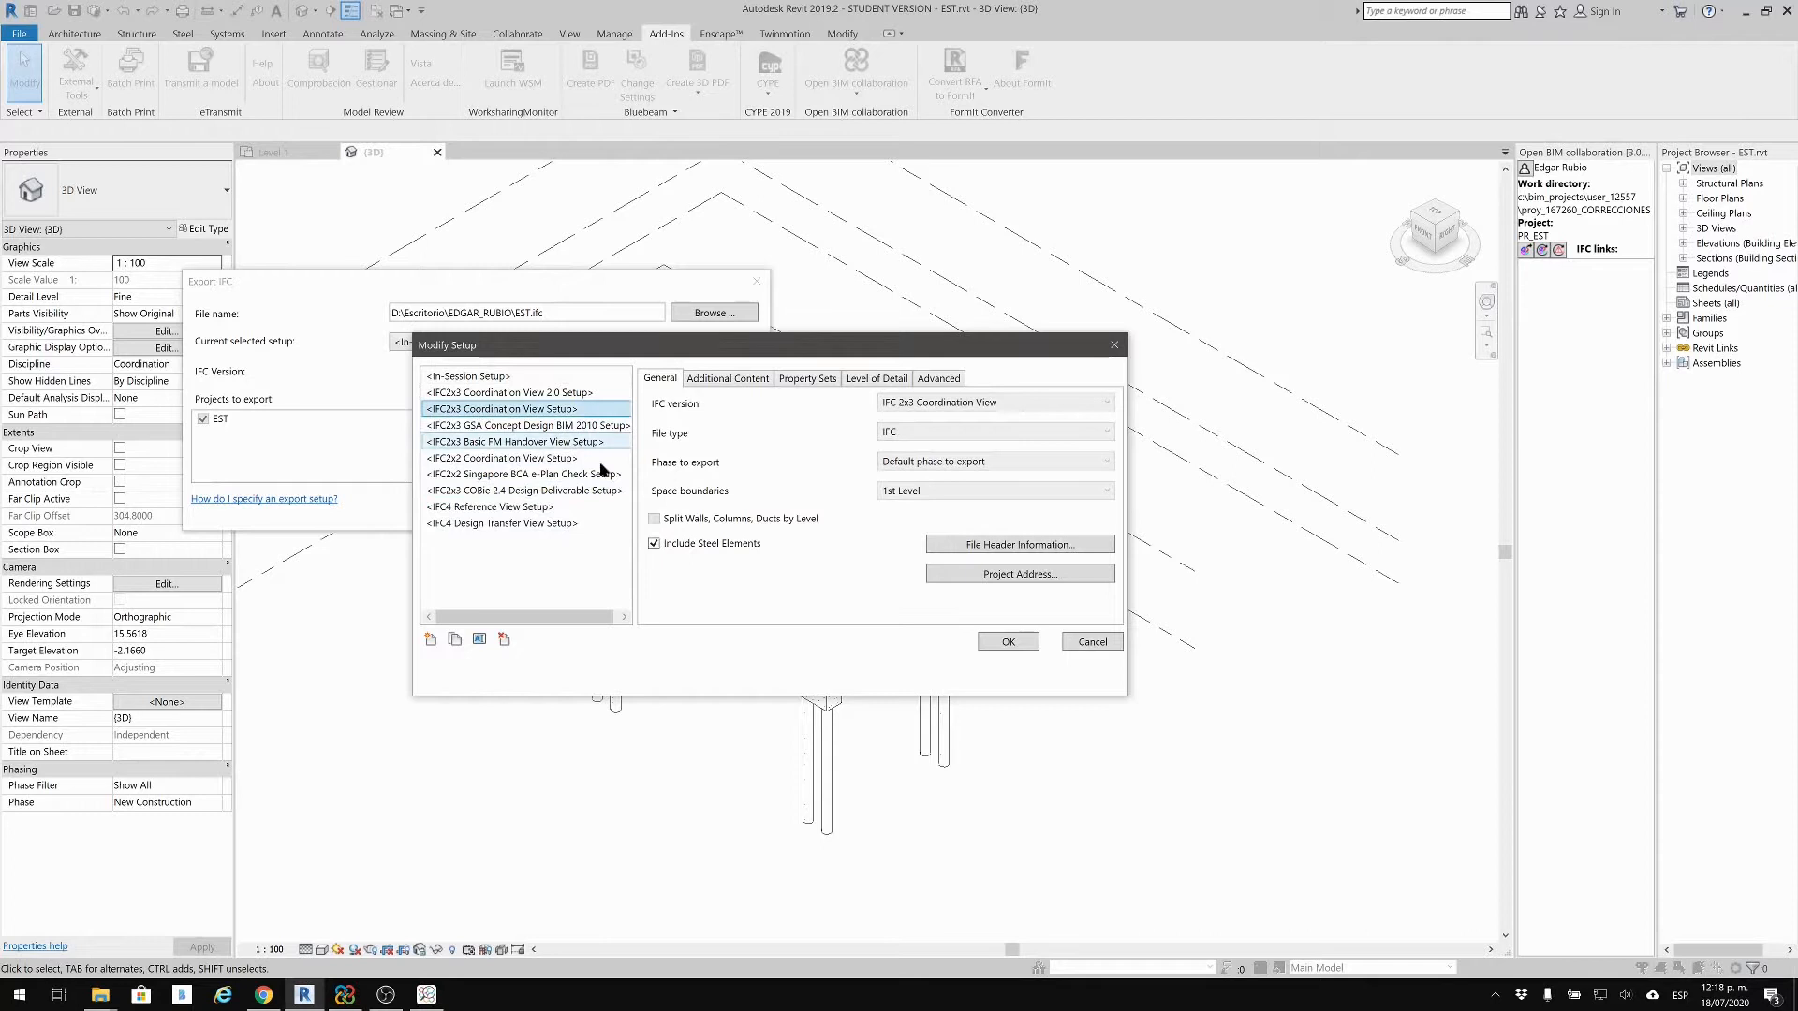
Step: Create setup 'IFC2x3 Coordination MDC' with walls, columns and ducts split by level
left_click(446, 642)
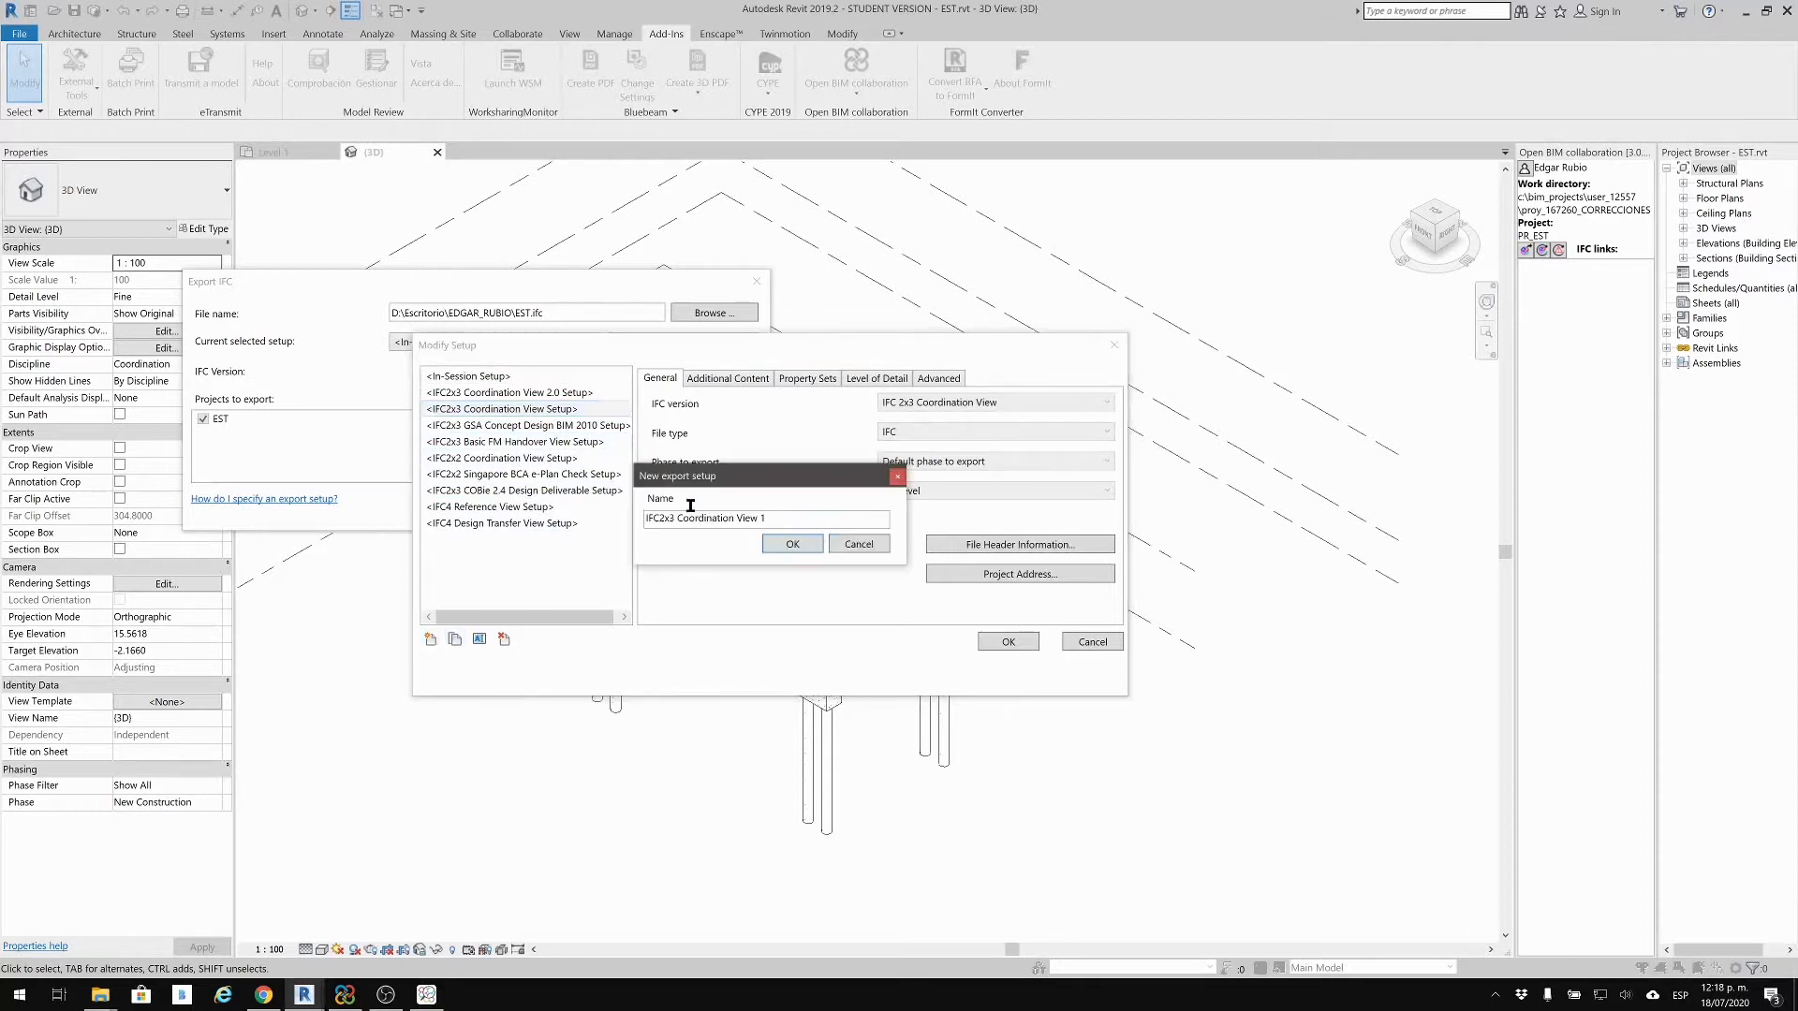
left_click_drag(770, 518, 444, 500)
left_click(716, 520)
left_click_drag(799, 520, 739, 520)
key("BackSpace")
left_click(809, 542)
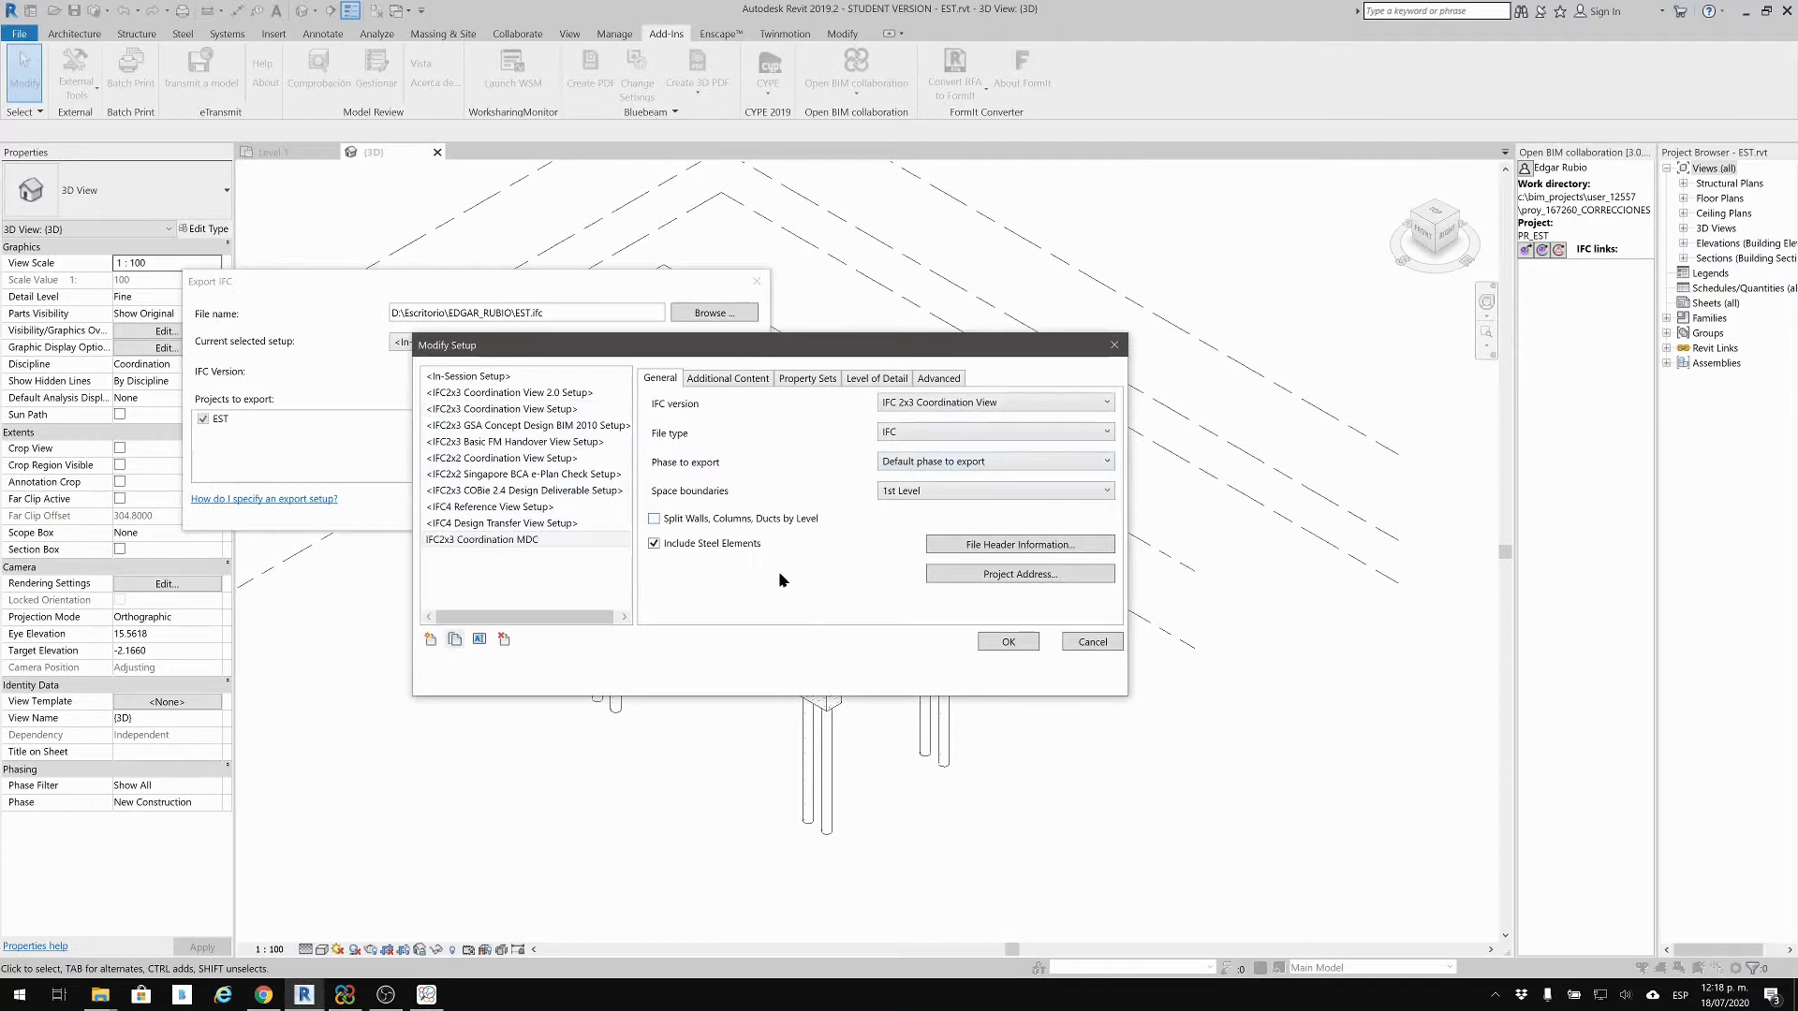
left_click(654, 519)
left_click(726, 378)
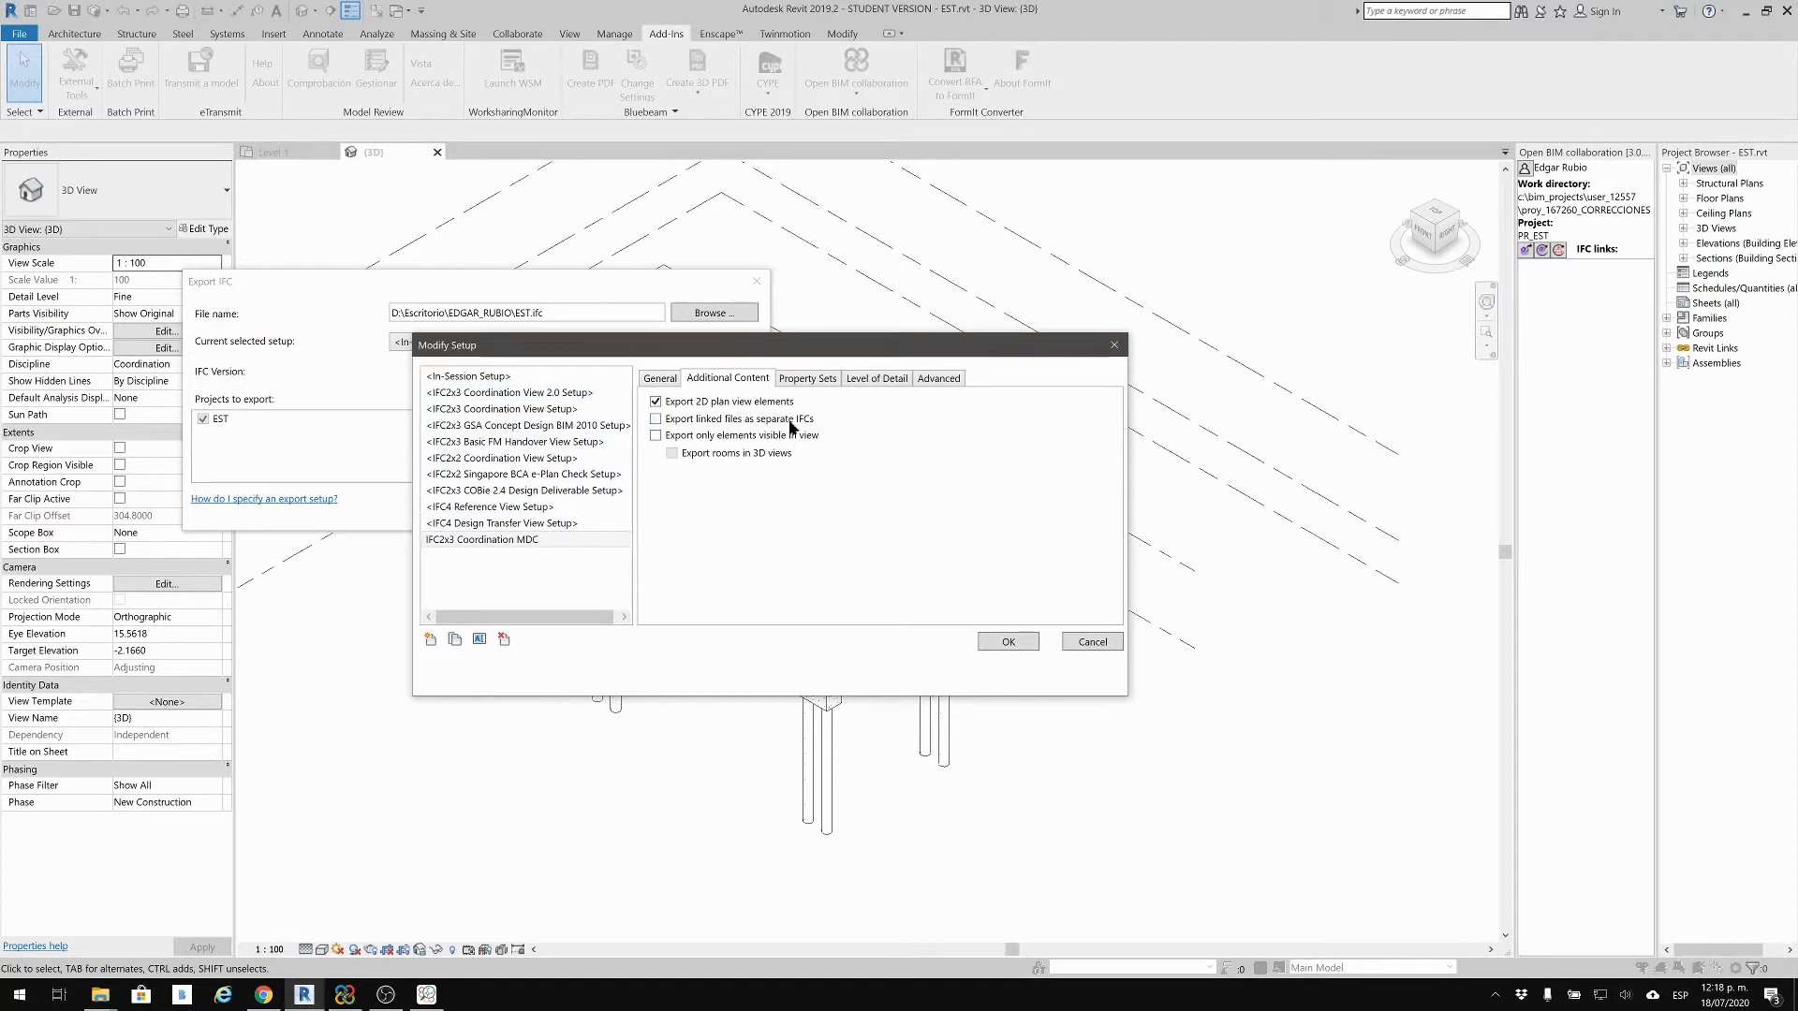
Step: Set level of detail to High, keep tessellated geometry as triangulation, and save the MDC setup
left_click(802, 381)
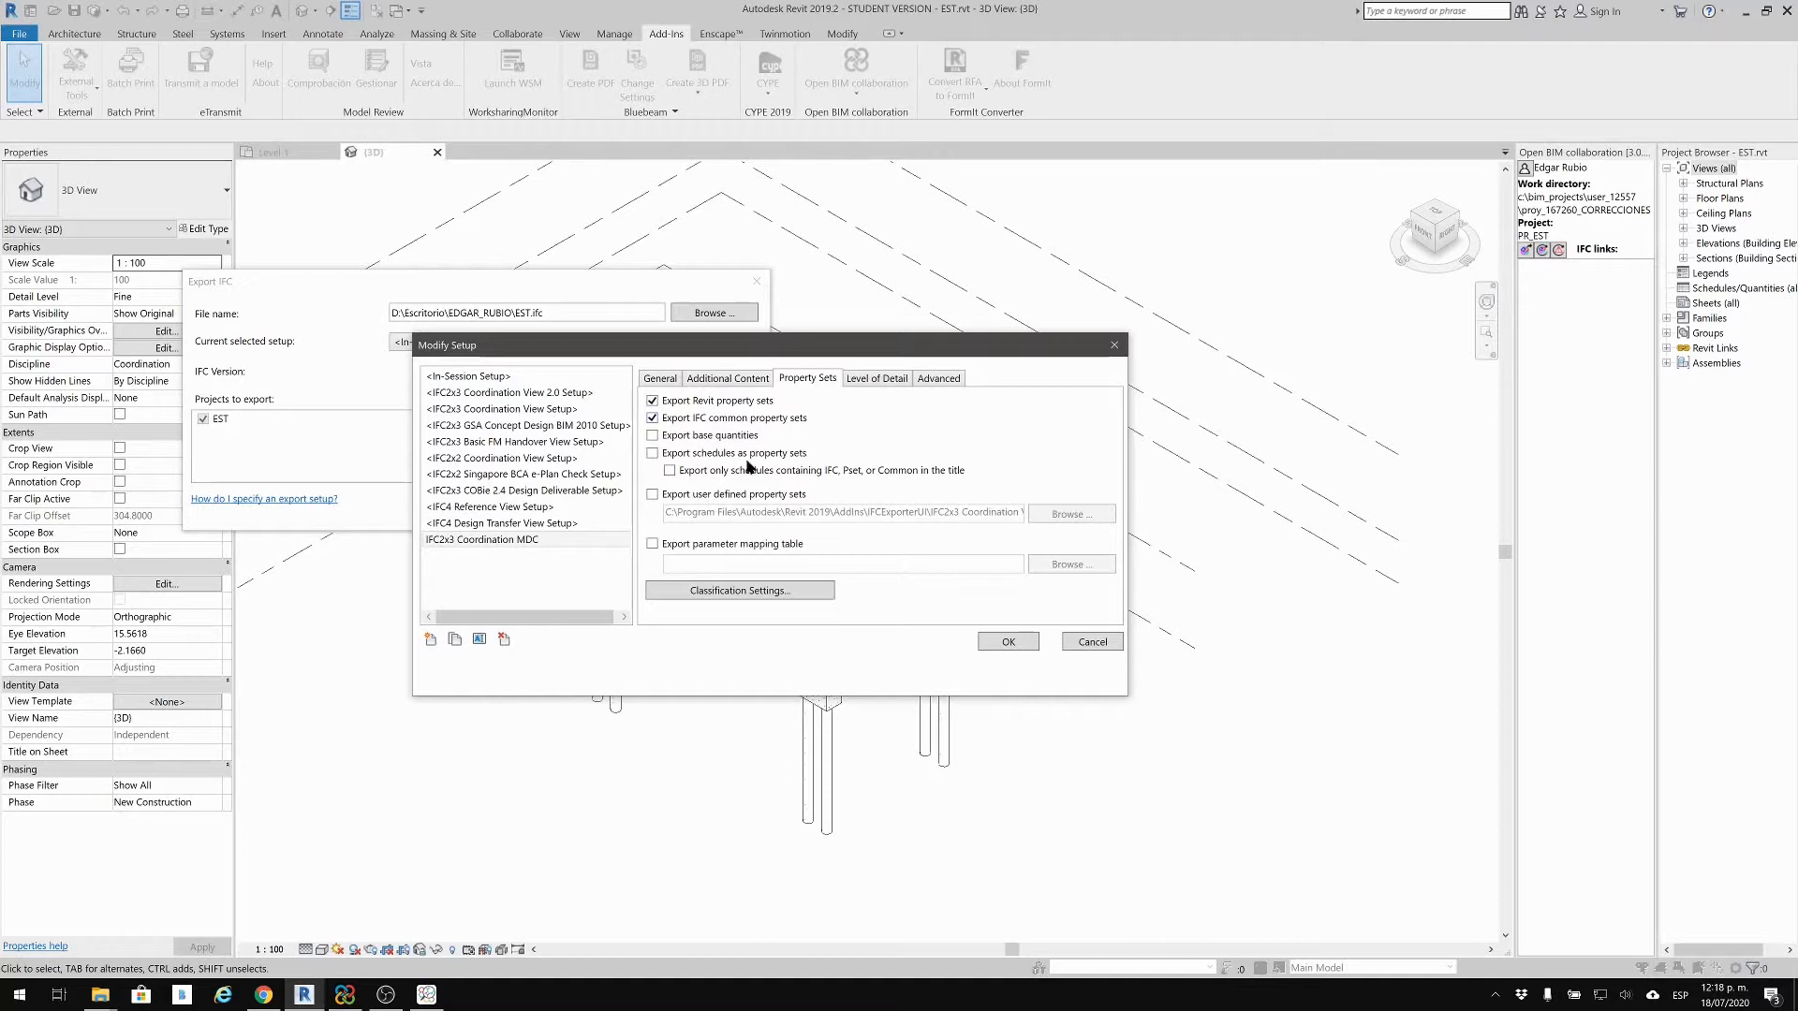
left_click(862, 380)
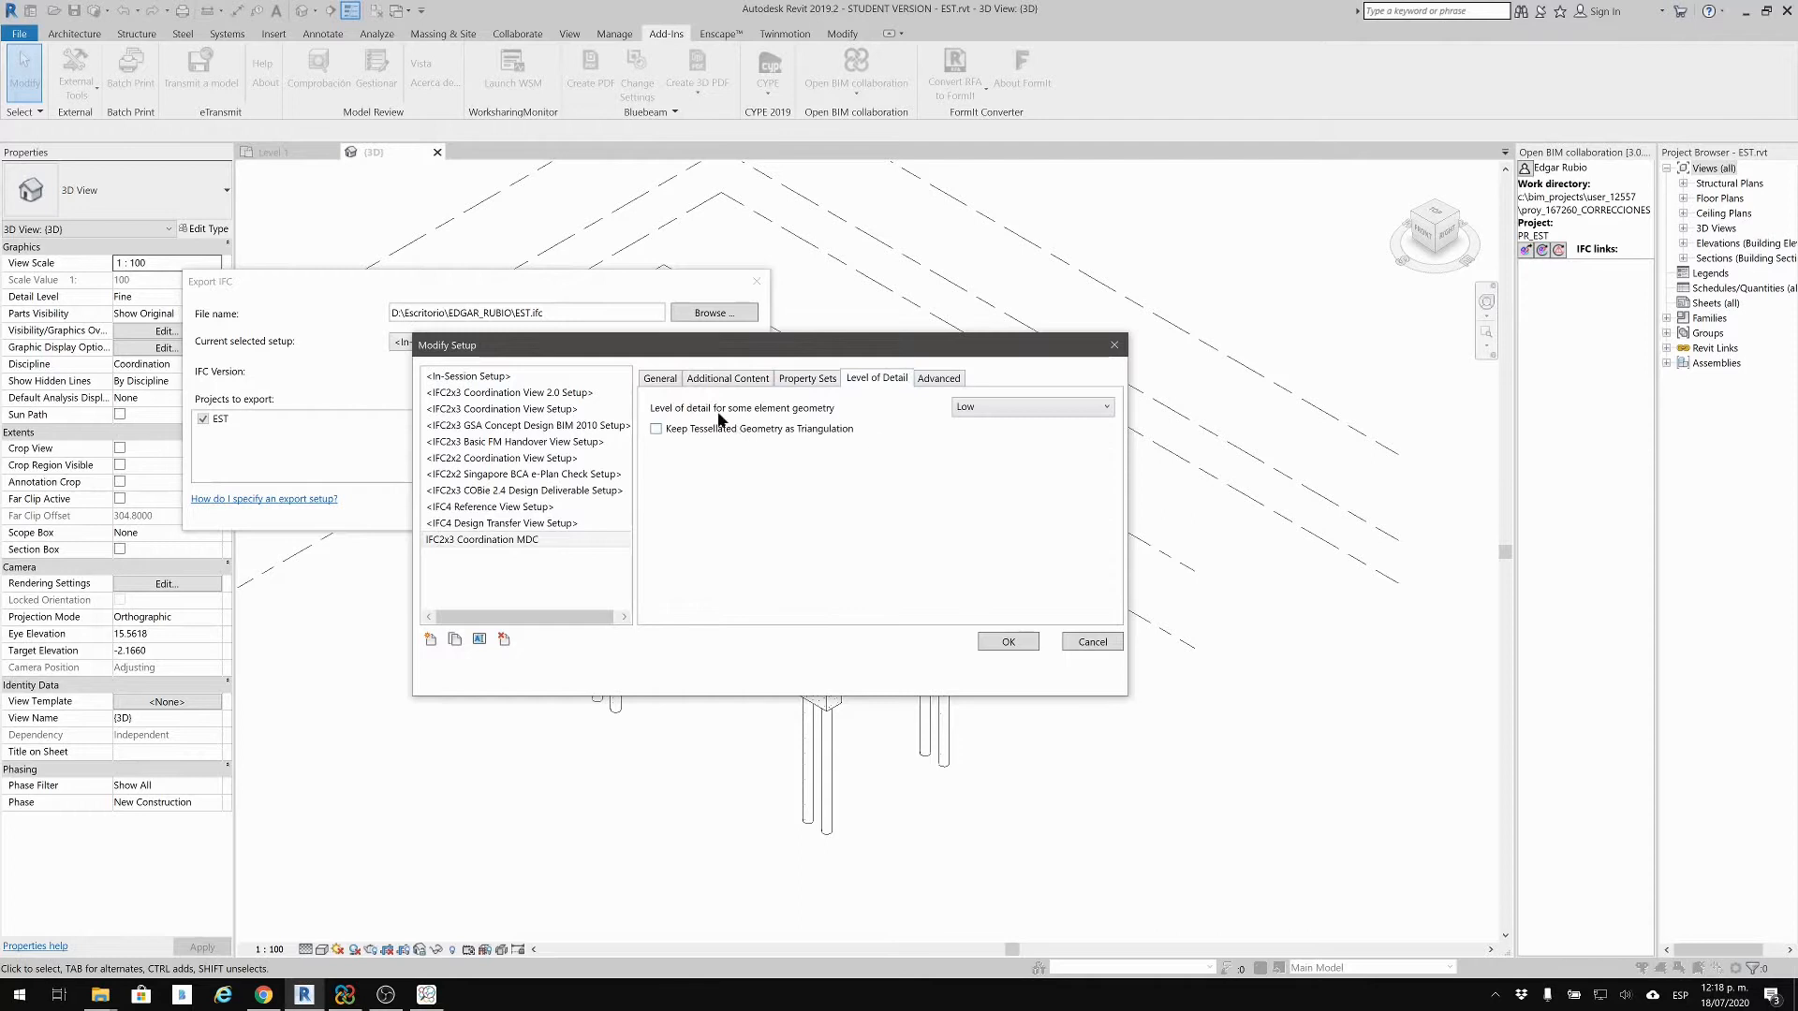
left_click(1092, 408)
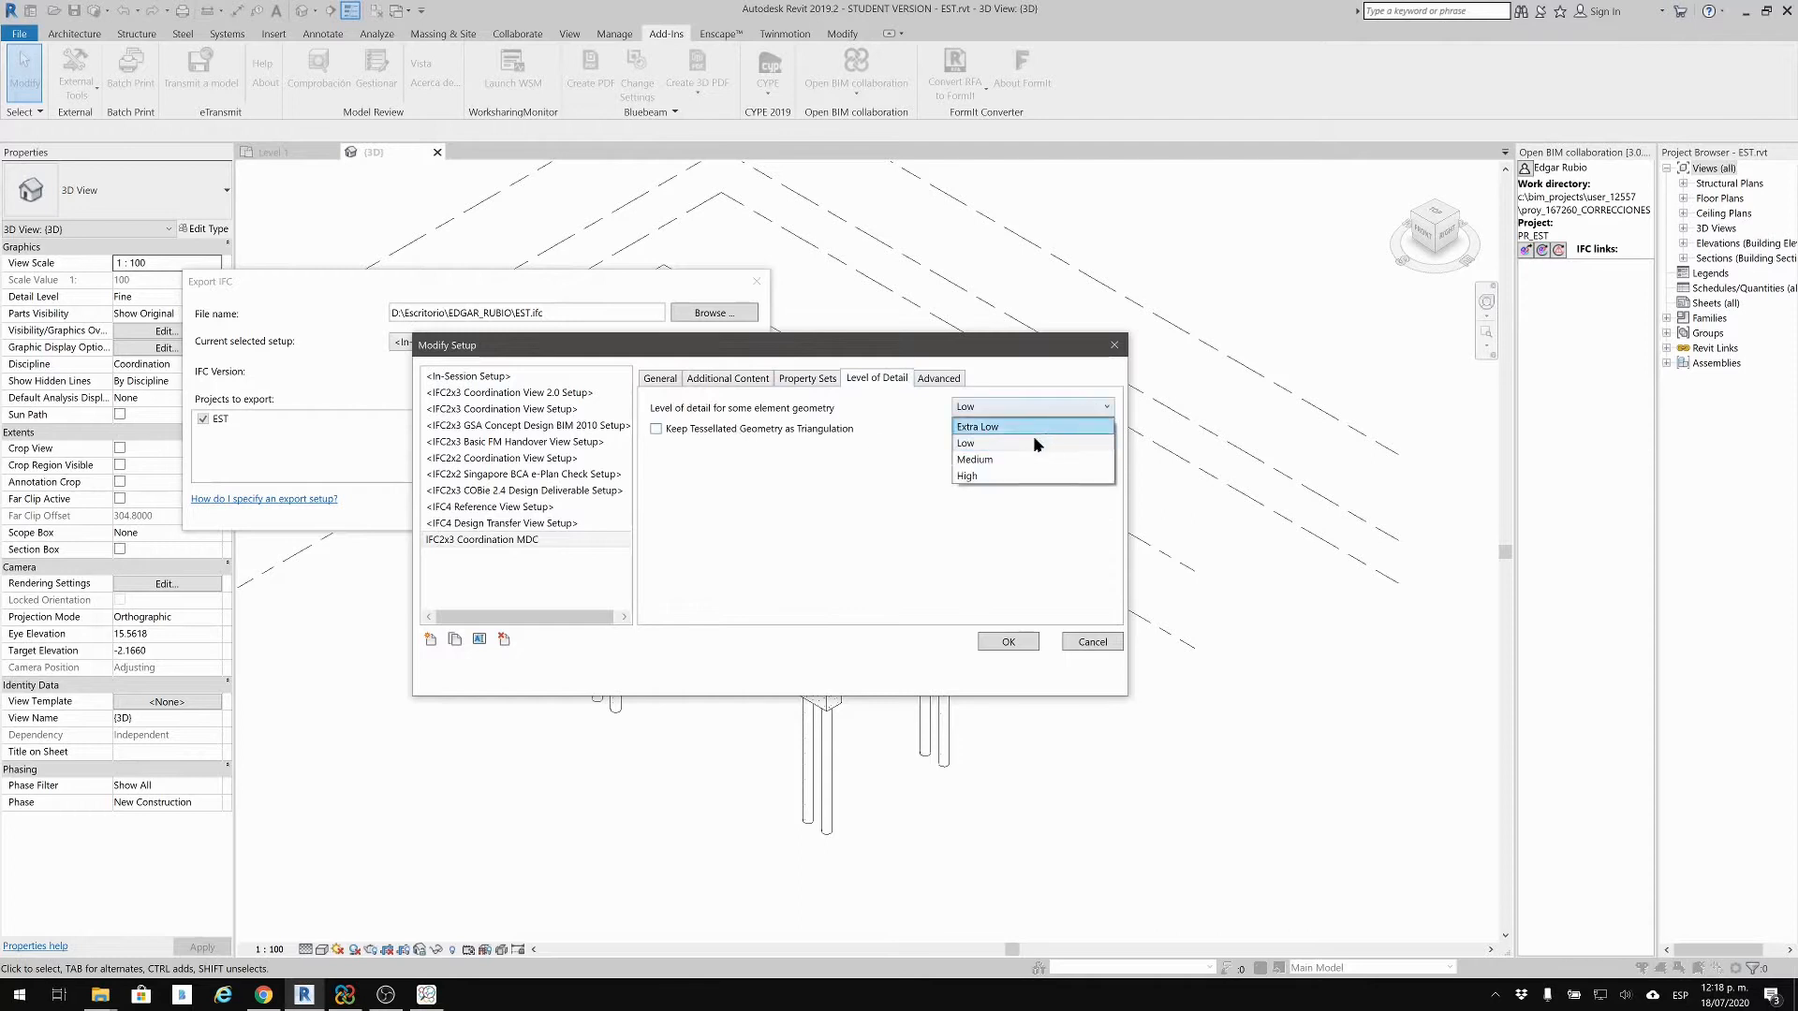
left_click(1004, 476)
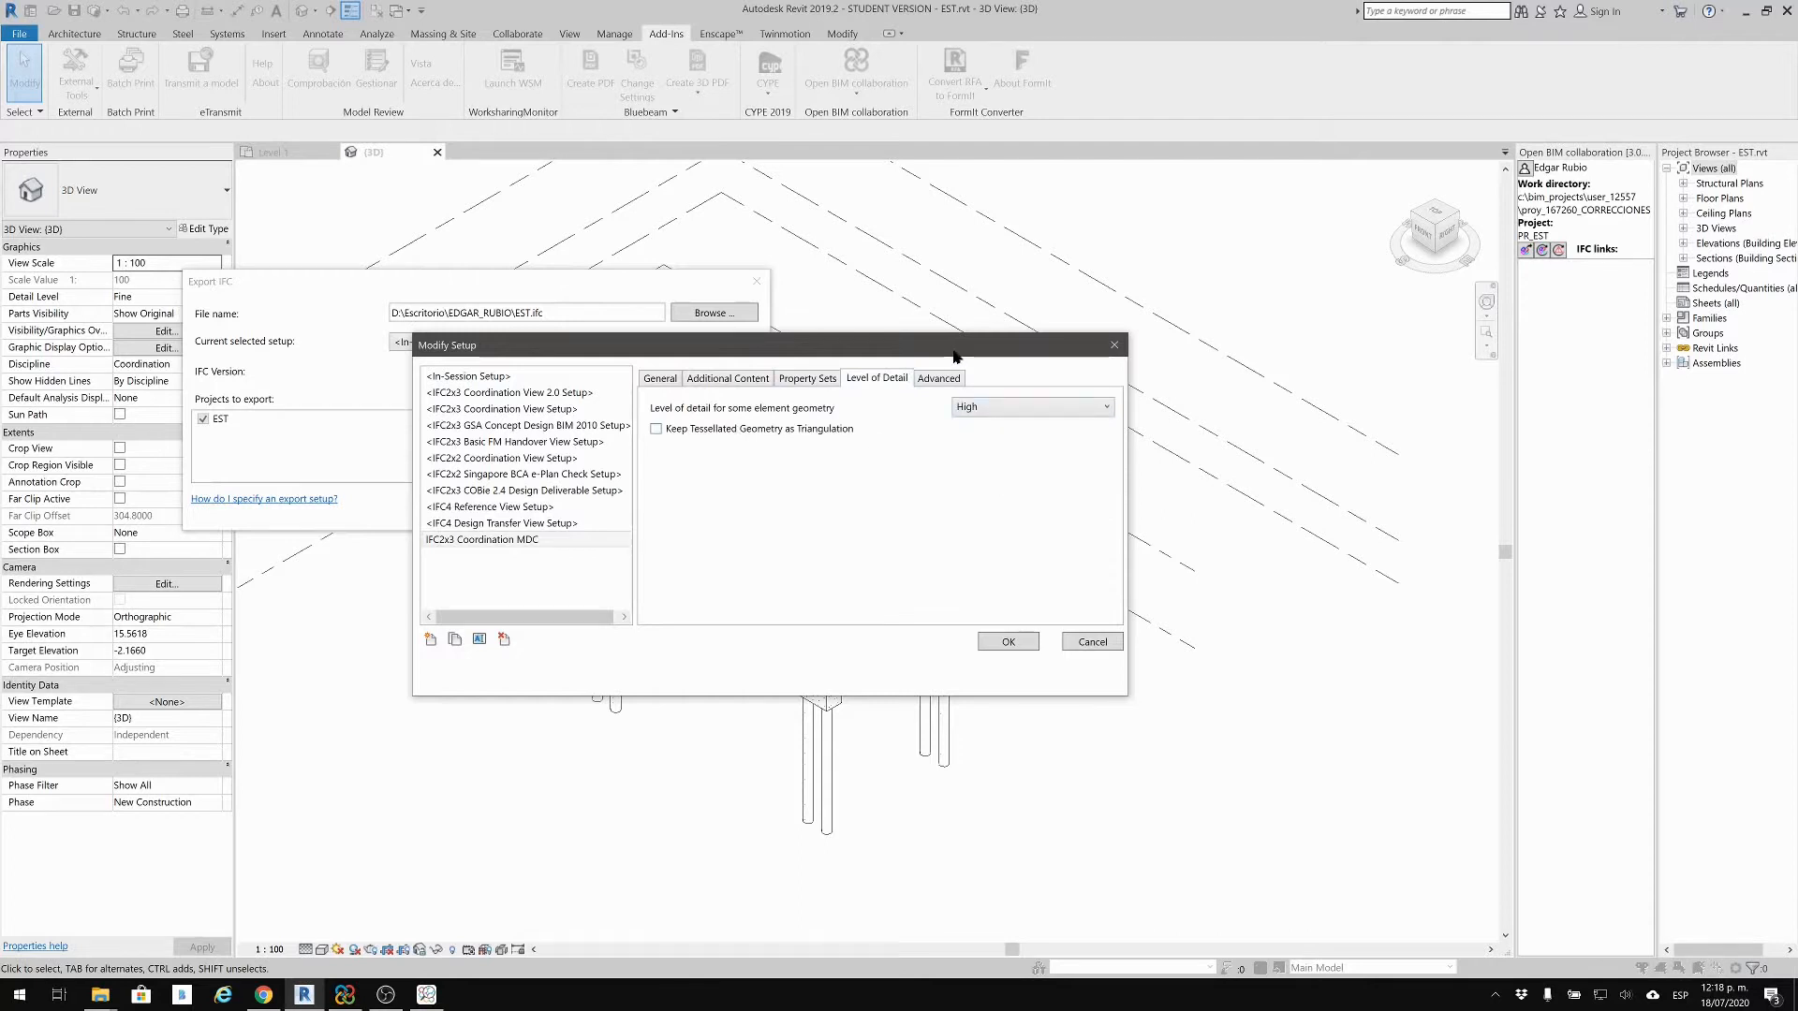
left_click_drag(954, 355, 1247, 252)
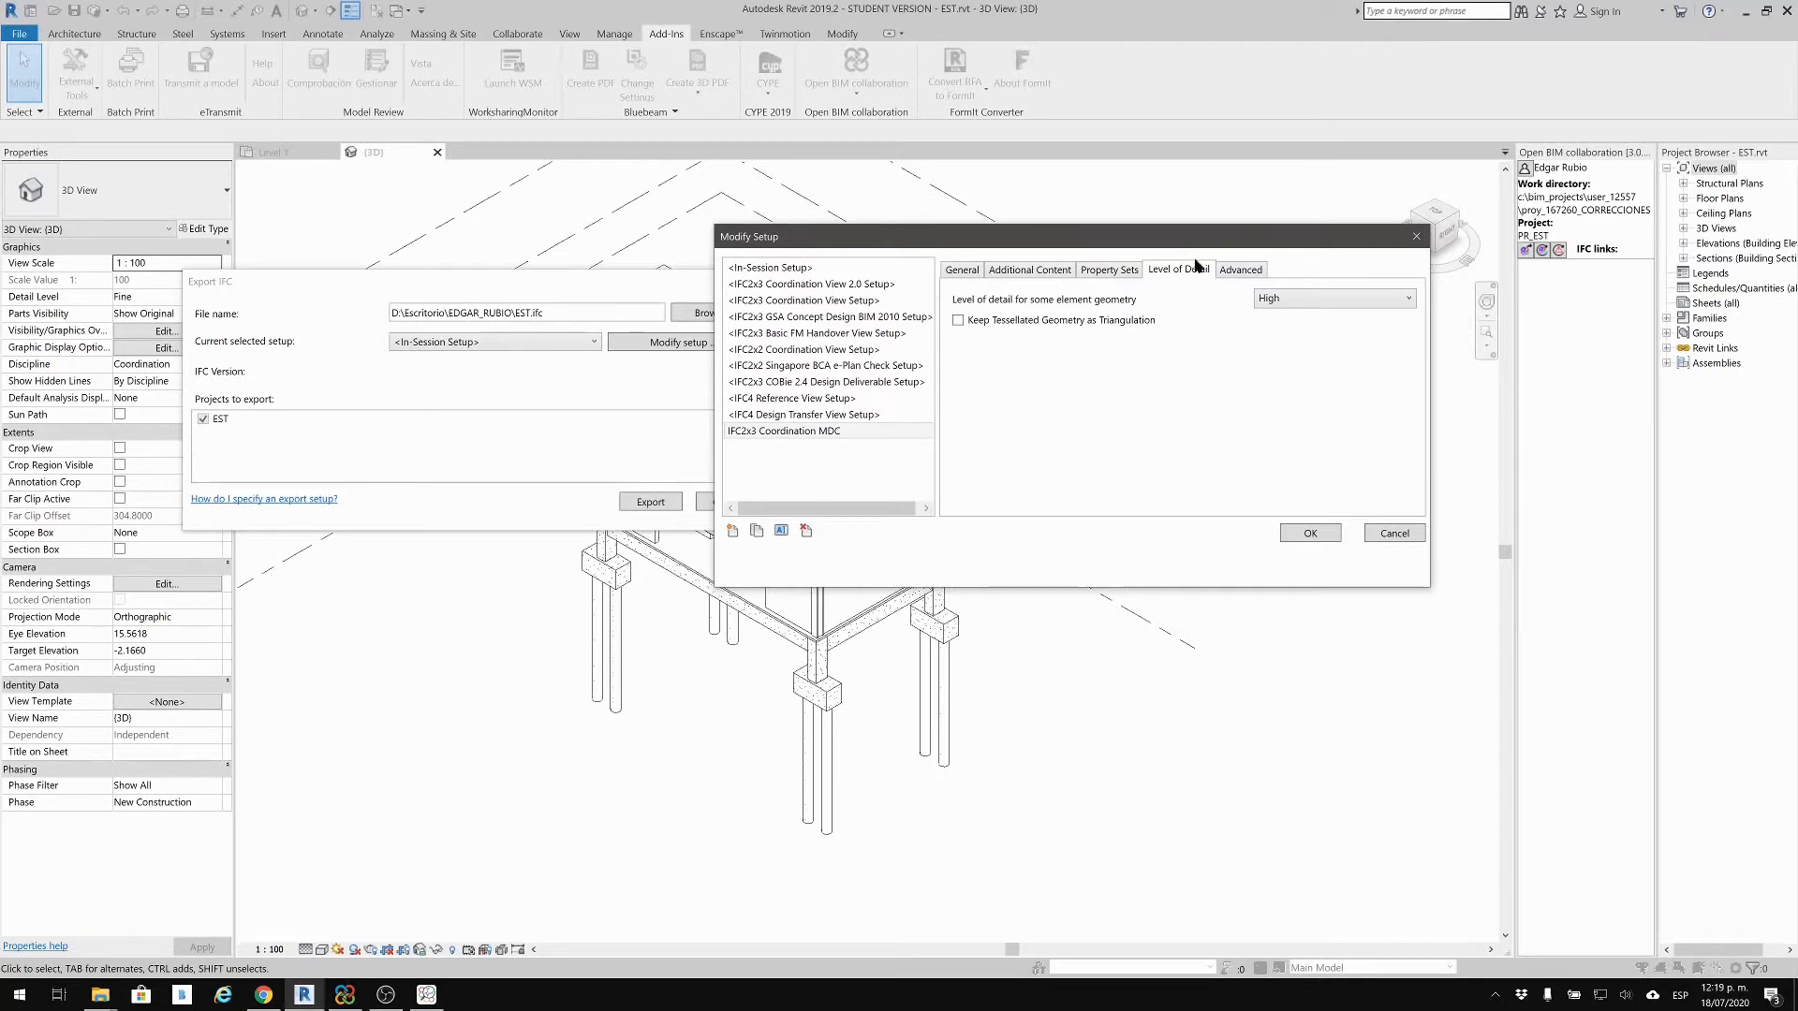
left_click(1251, 270)
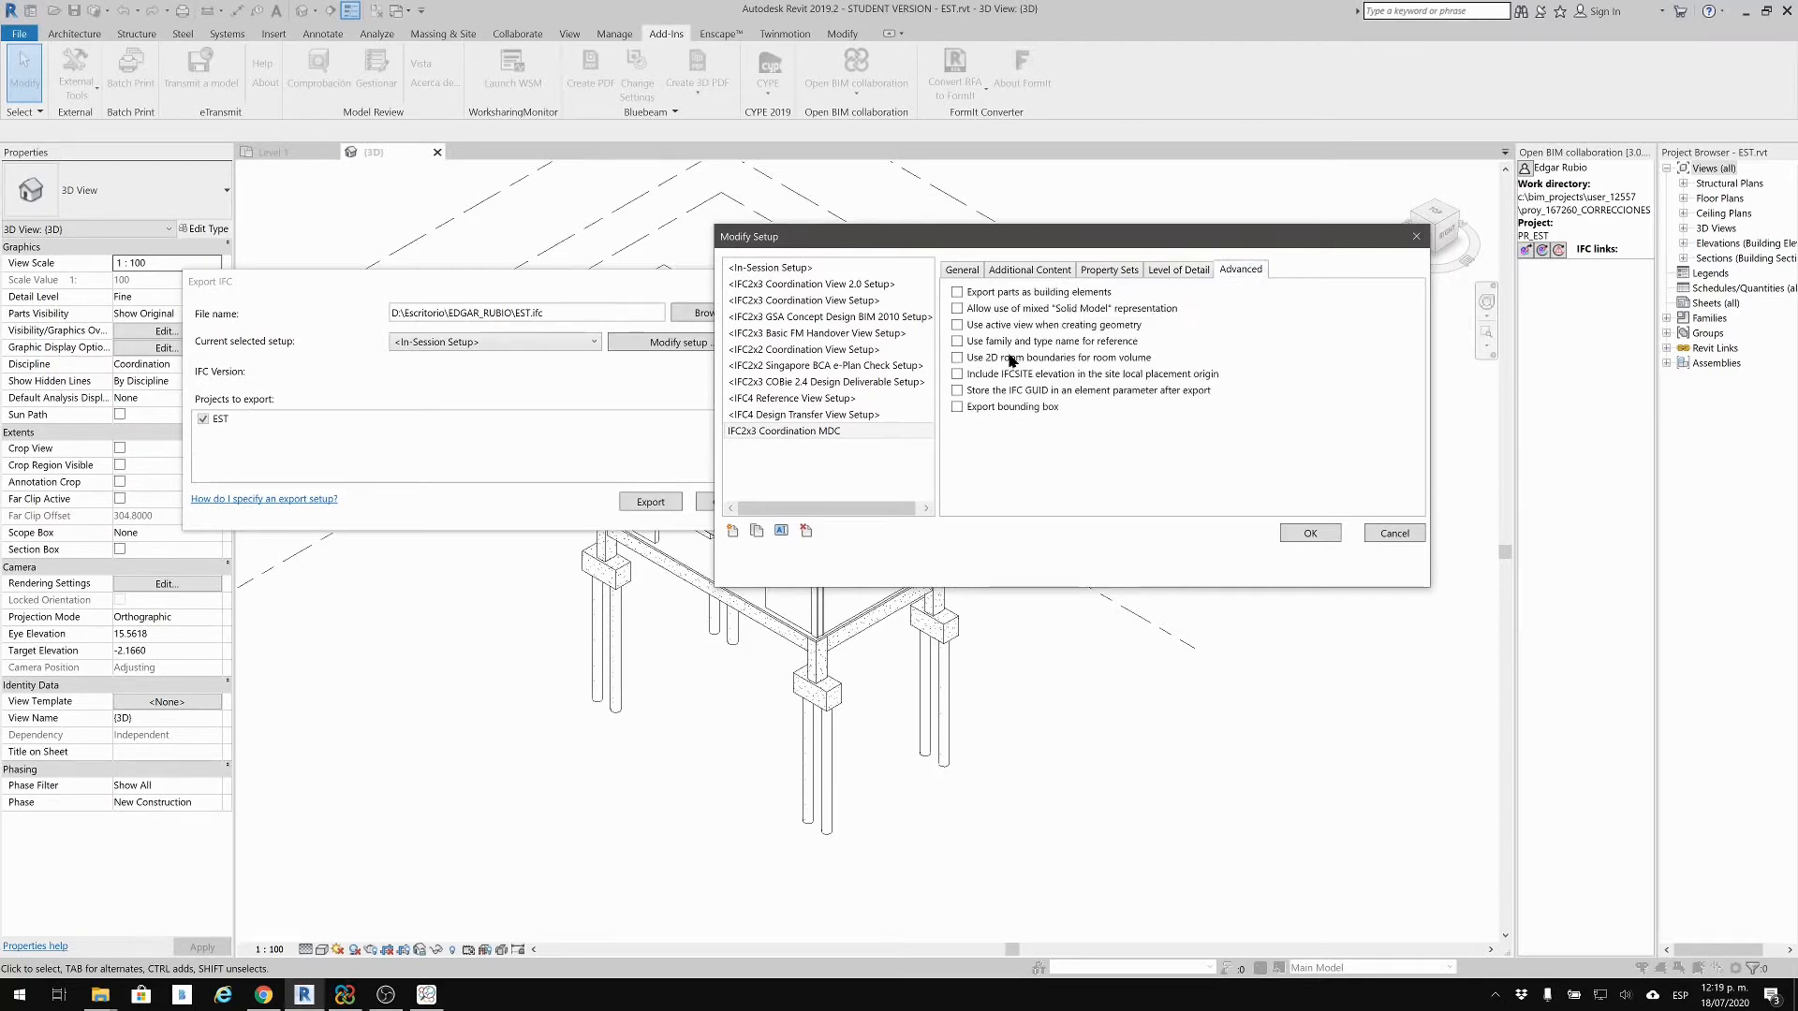
left_click(1178, 270)
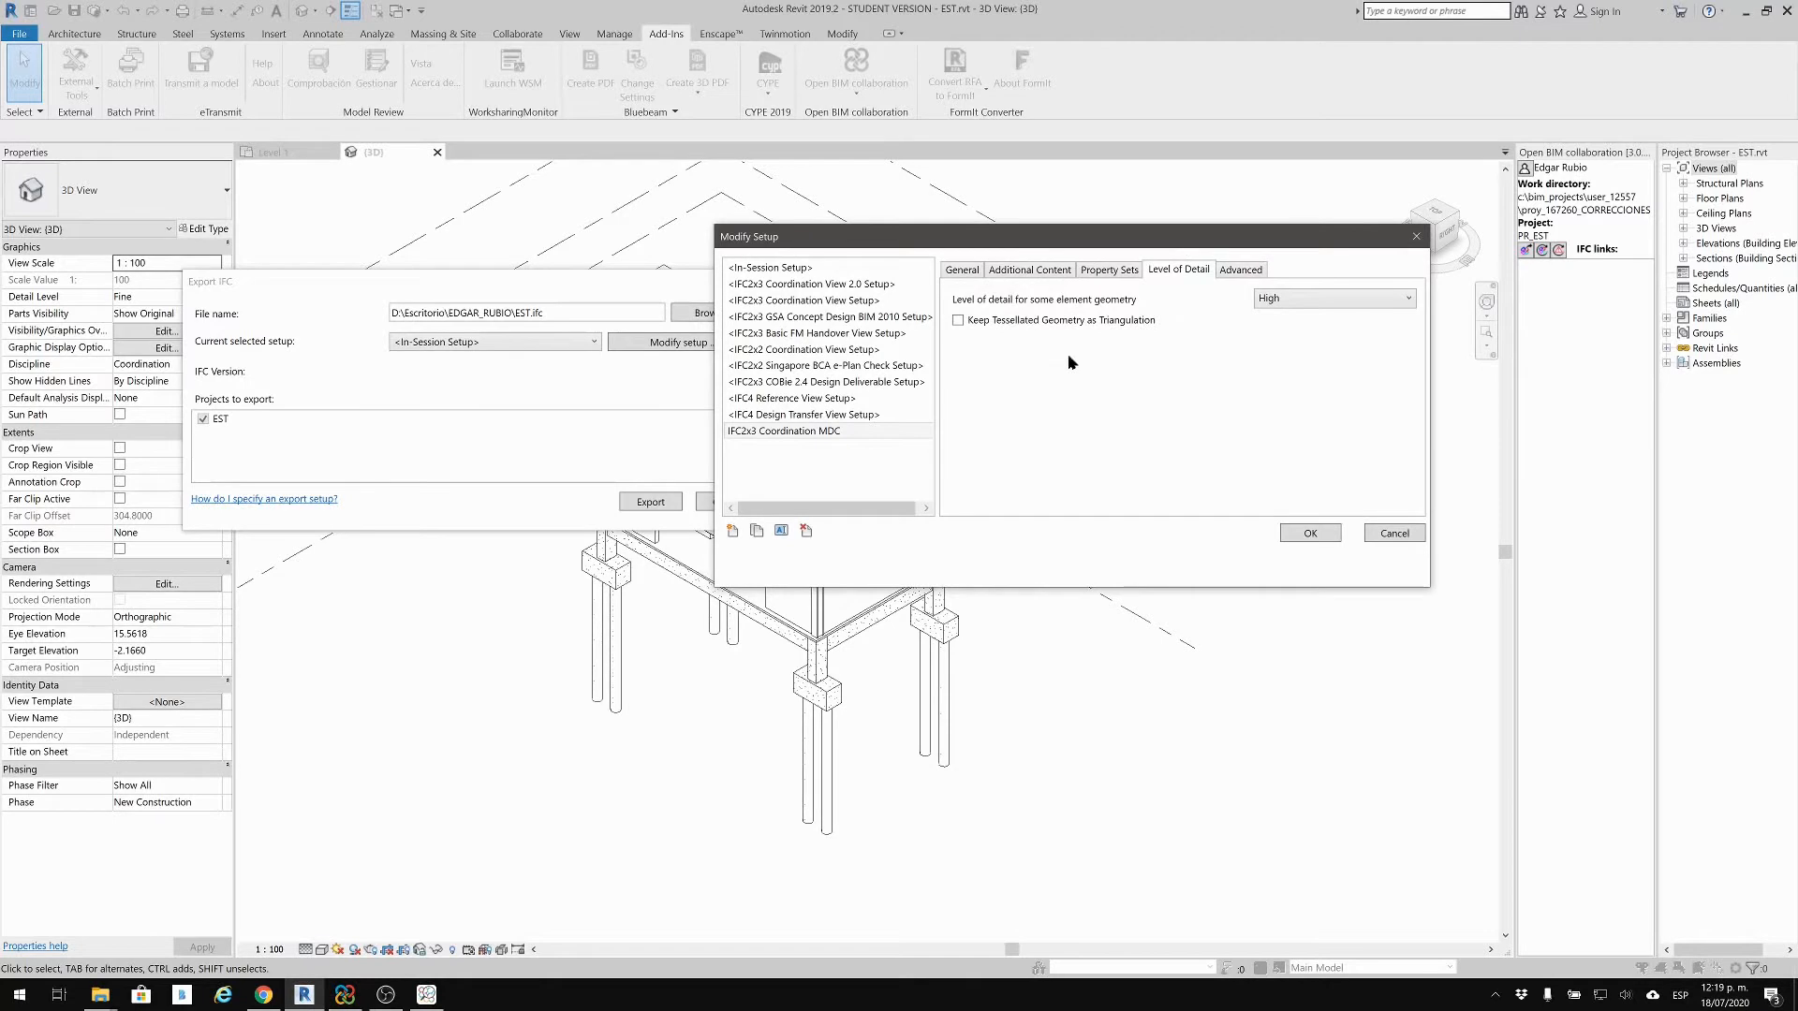
left_click_drag(1197, 245, 863, 441)
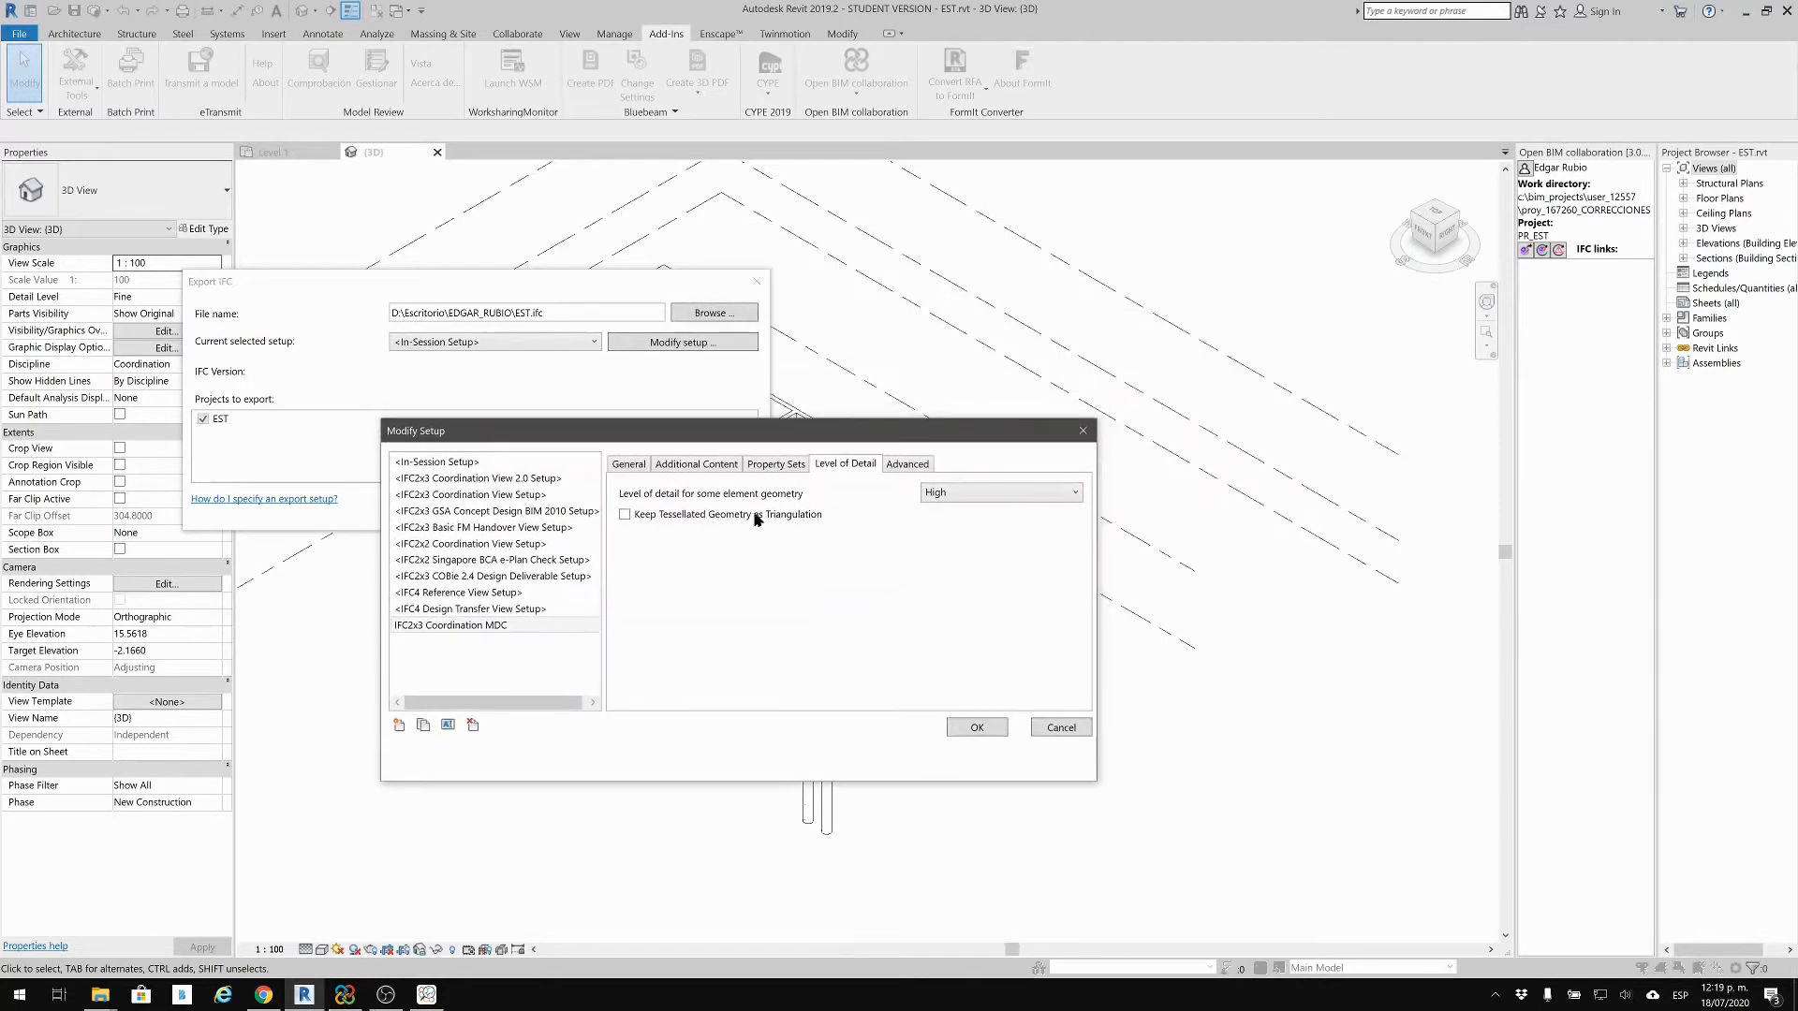
left_click(698, 518)
left_click(892, 464)
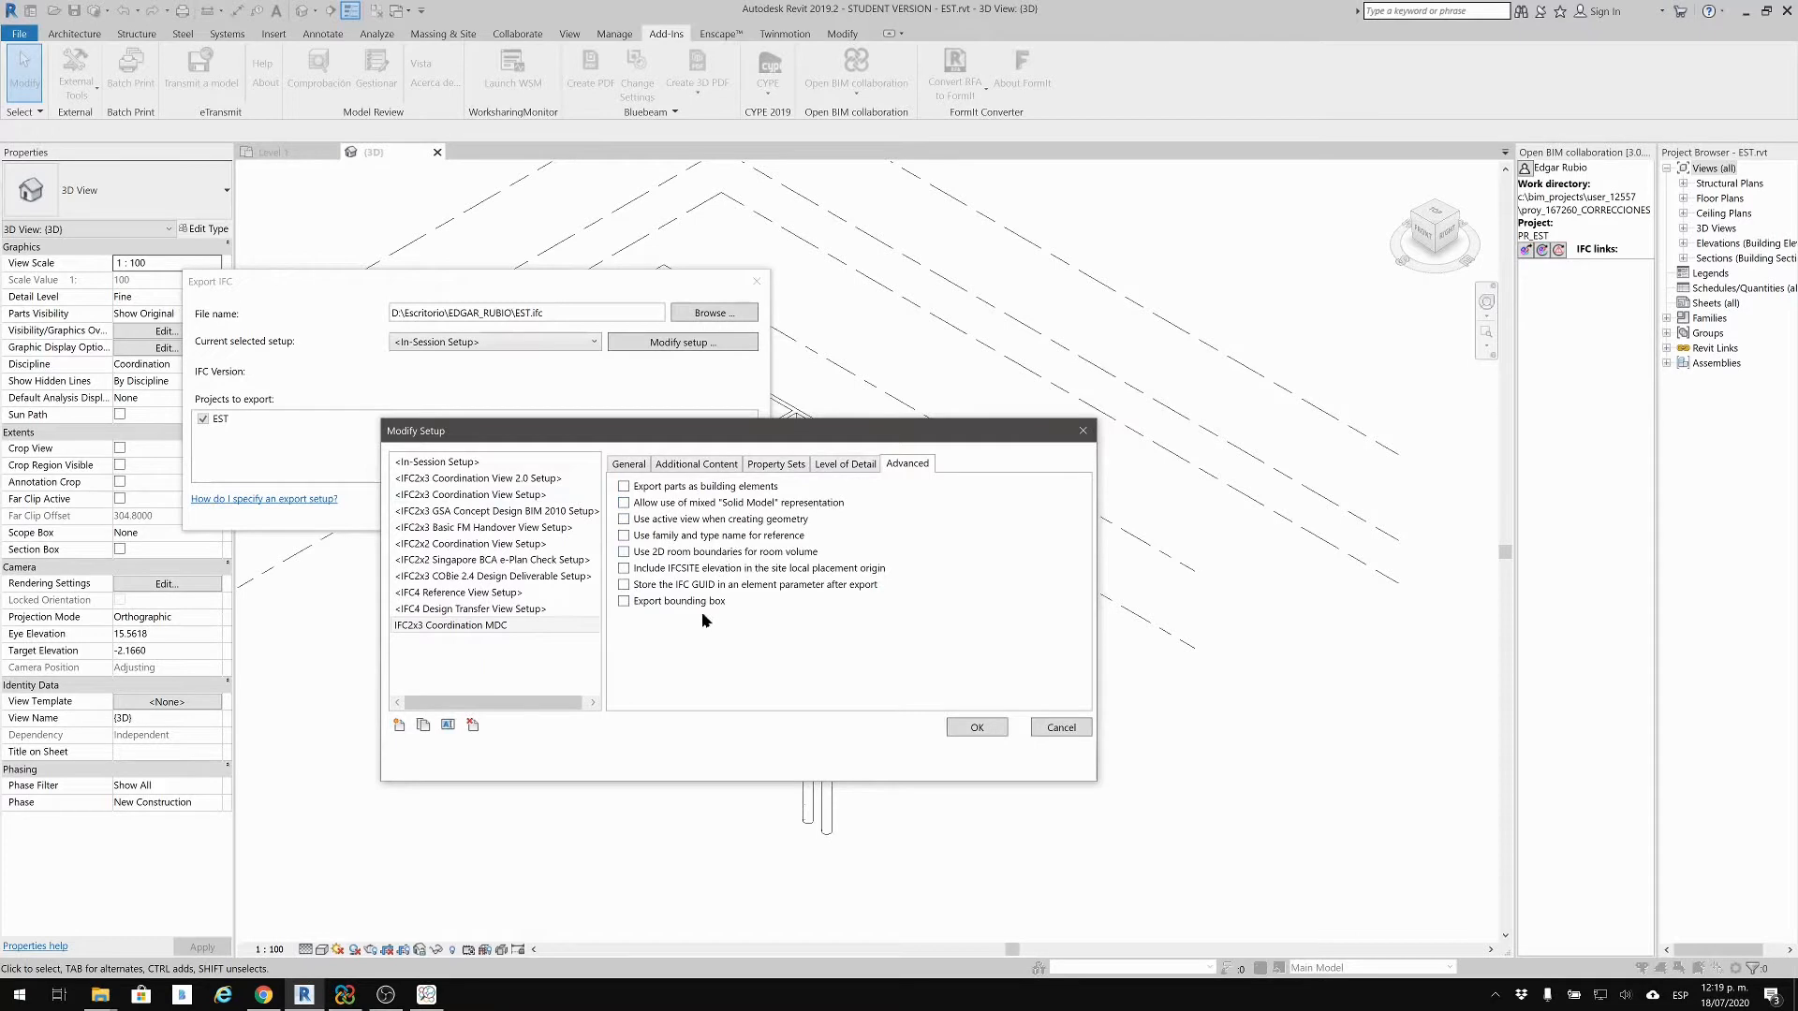
left_click(983, 732)
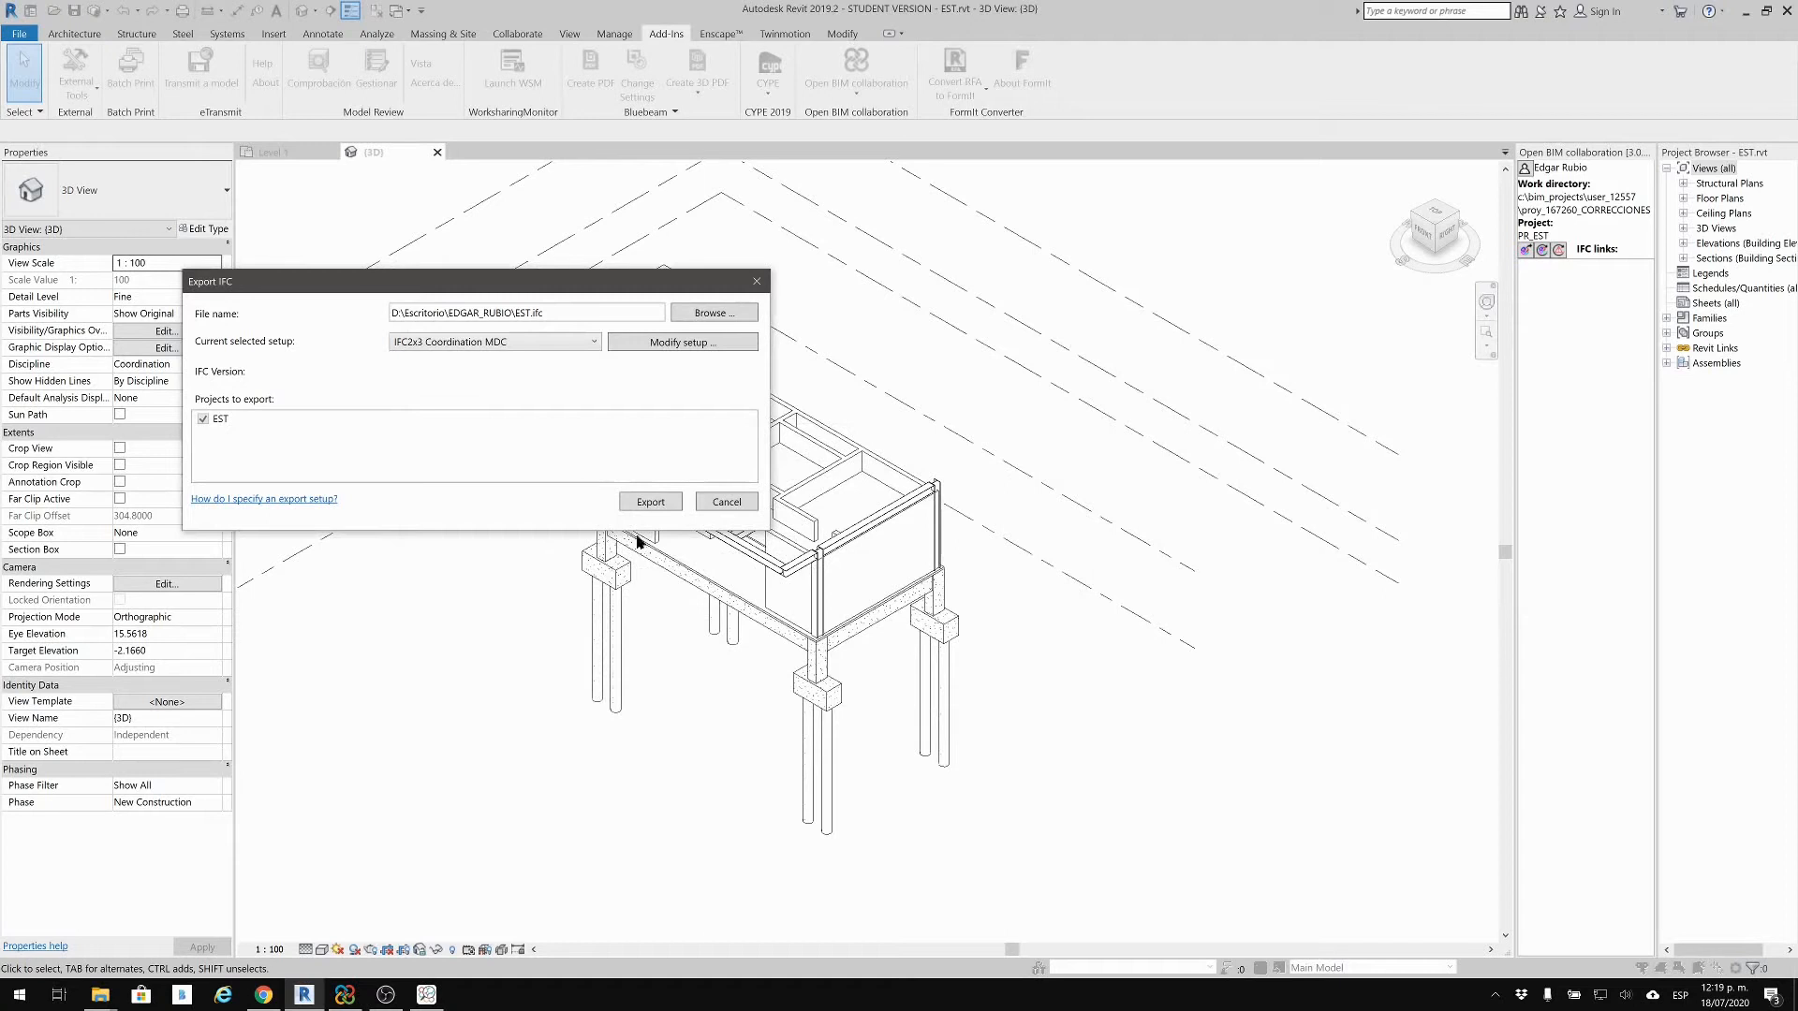
left_click(651, 502)
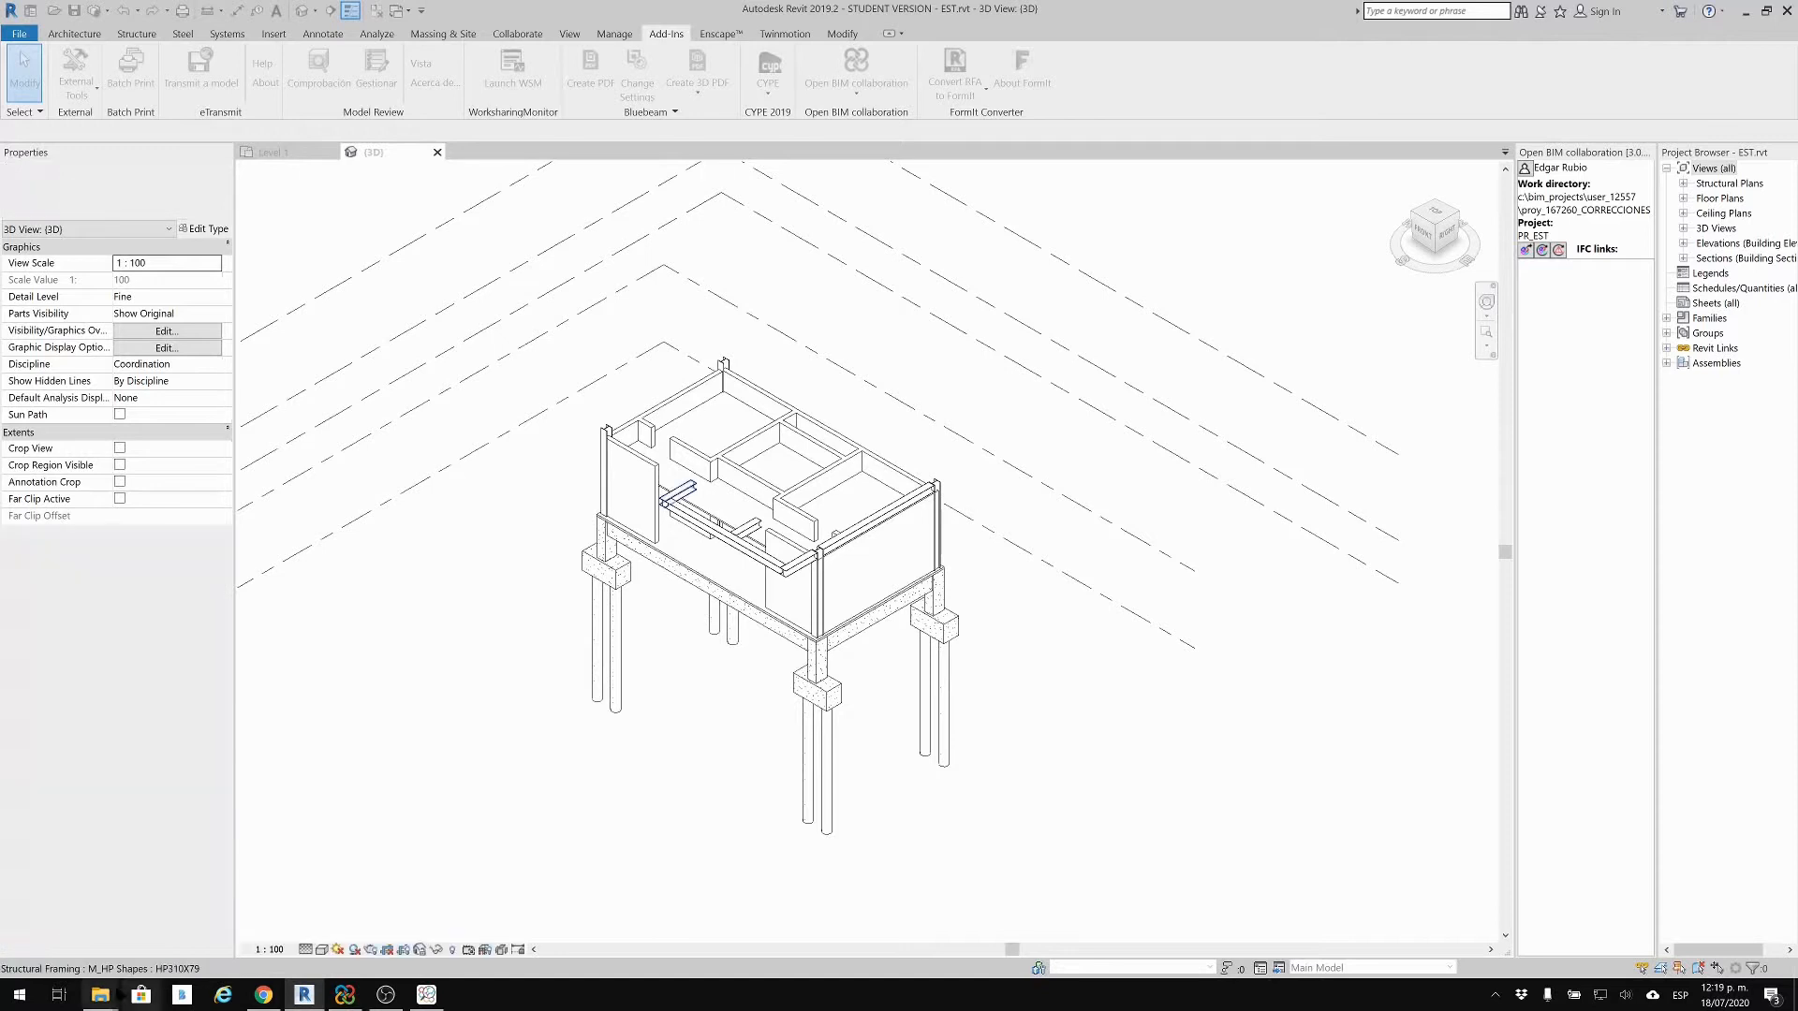
mouse_move(100, 995)
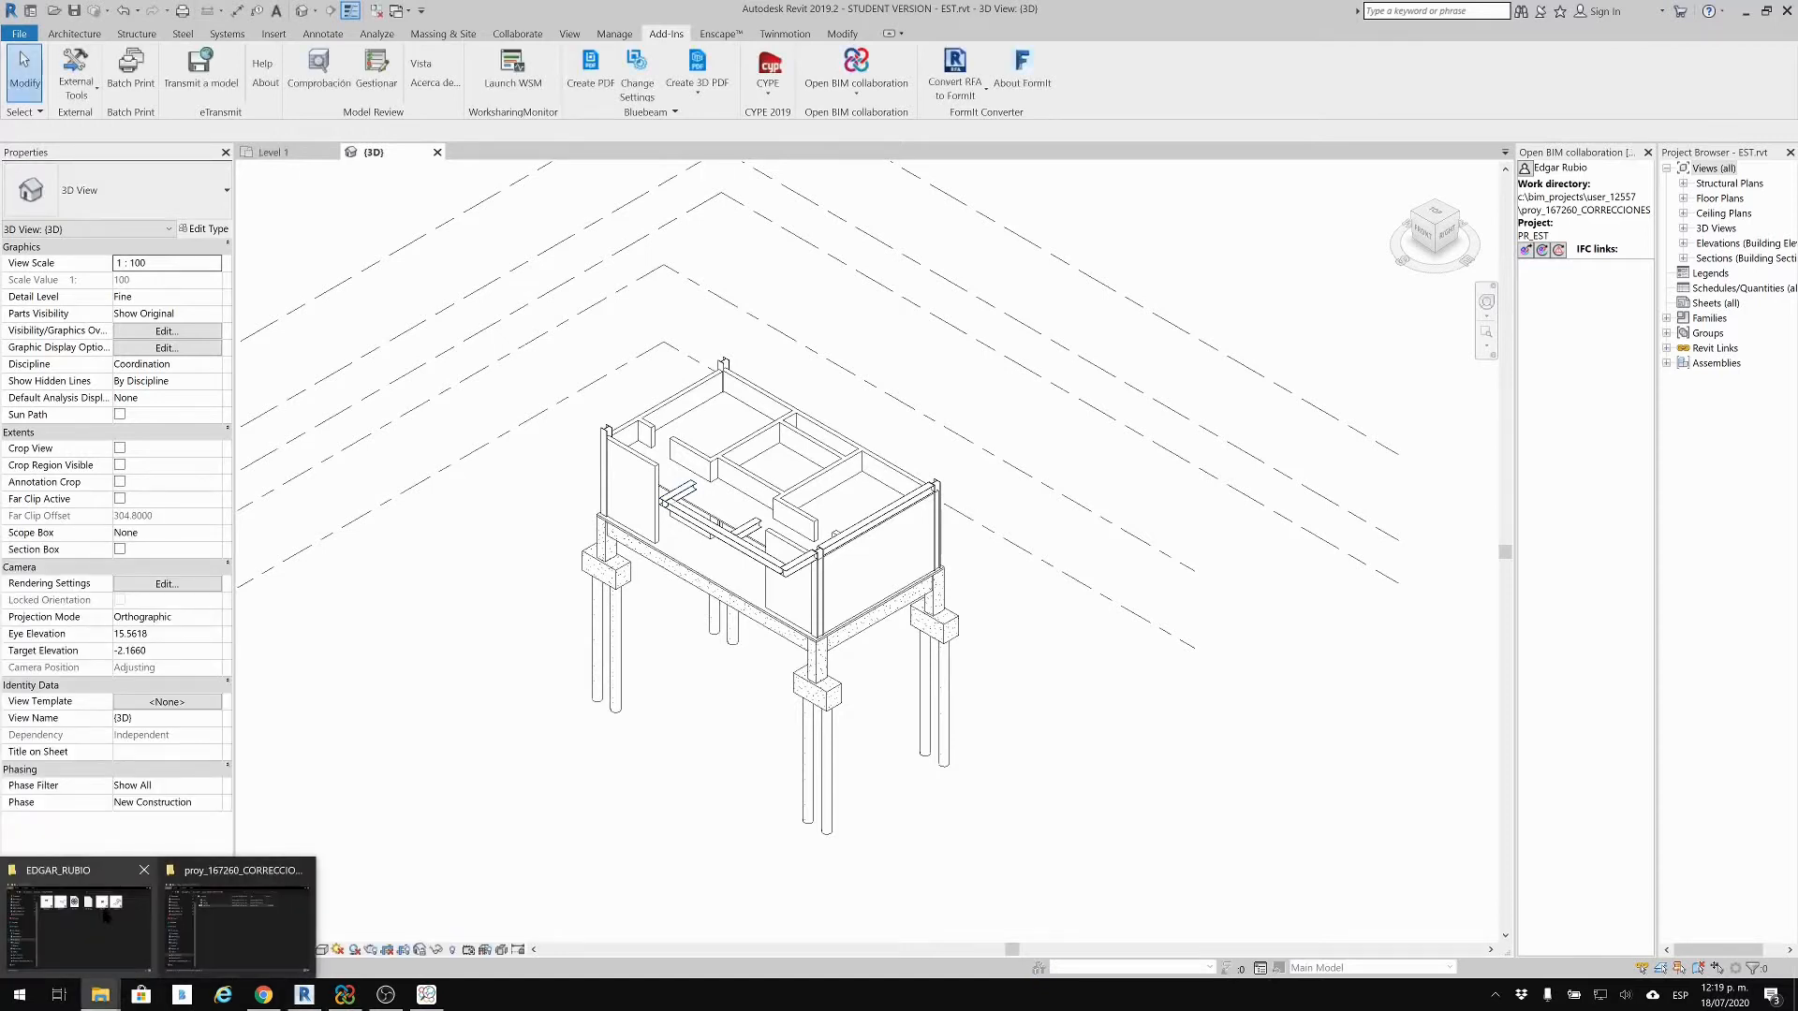
left_click(103, 913)
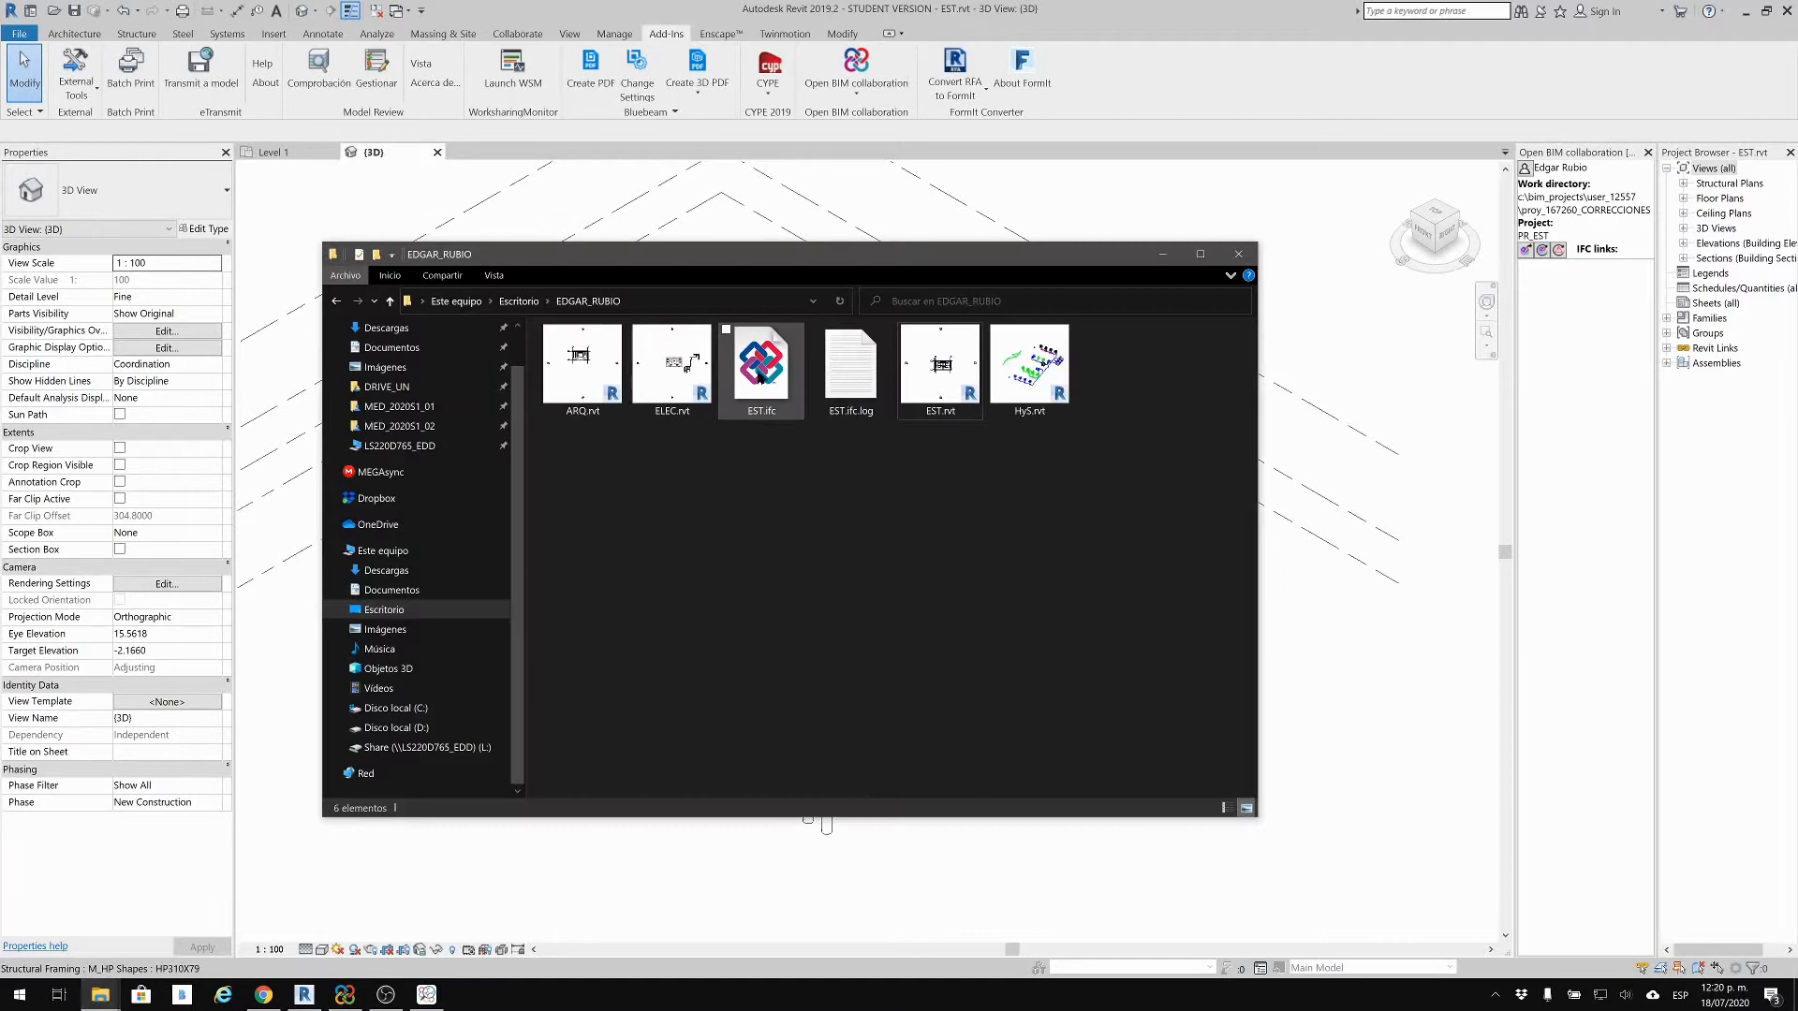
Step: View the re-exported EST.ifc full screen in ZOOM, looking along the slab, then close it
left_click(765, 389)
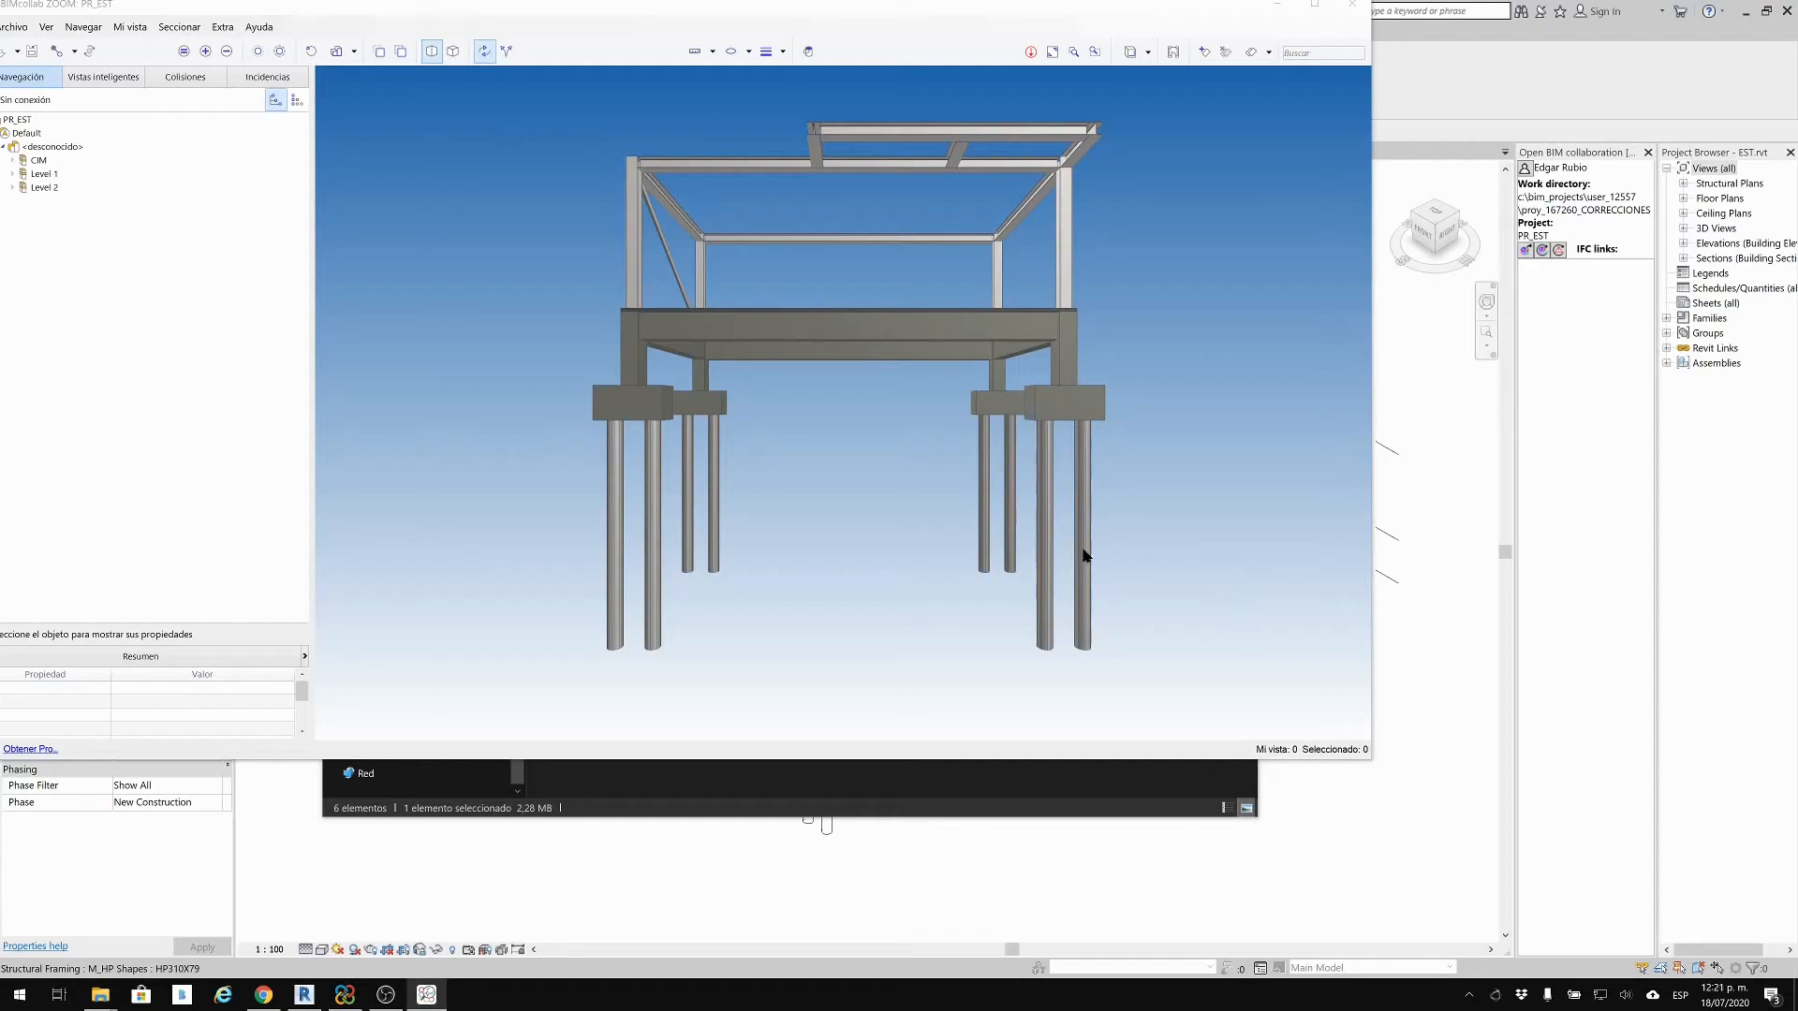
left_click_drag(1131, 12, 1396, 2)
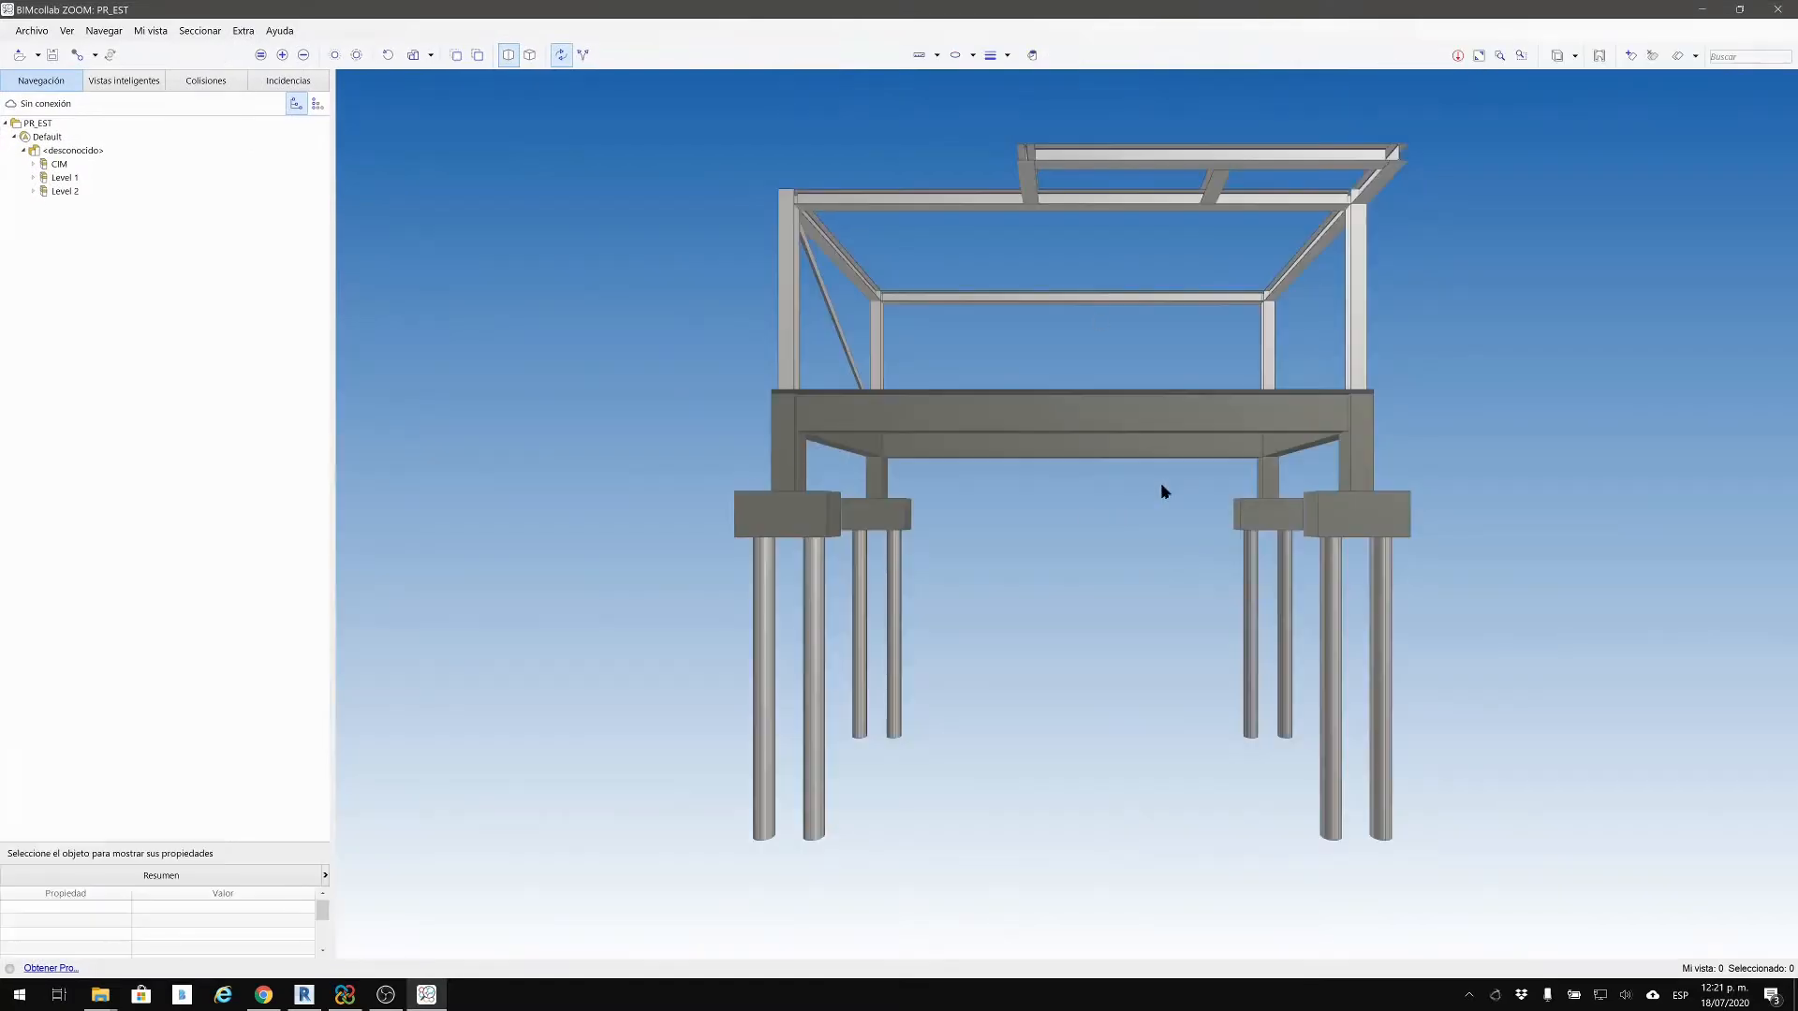
scroll(964, 521, "up", 5)
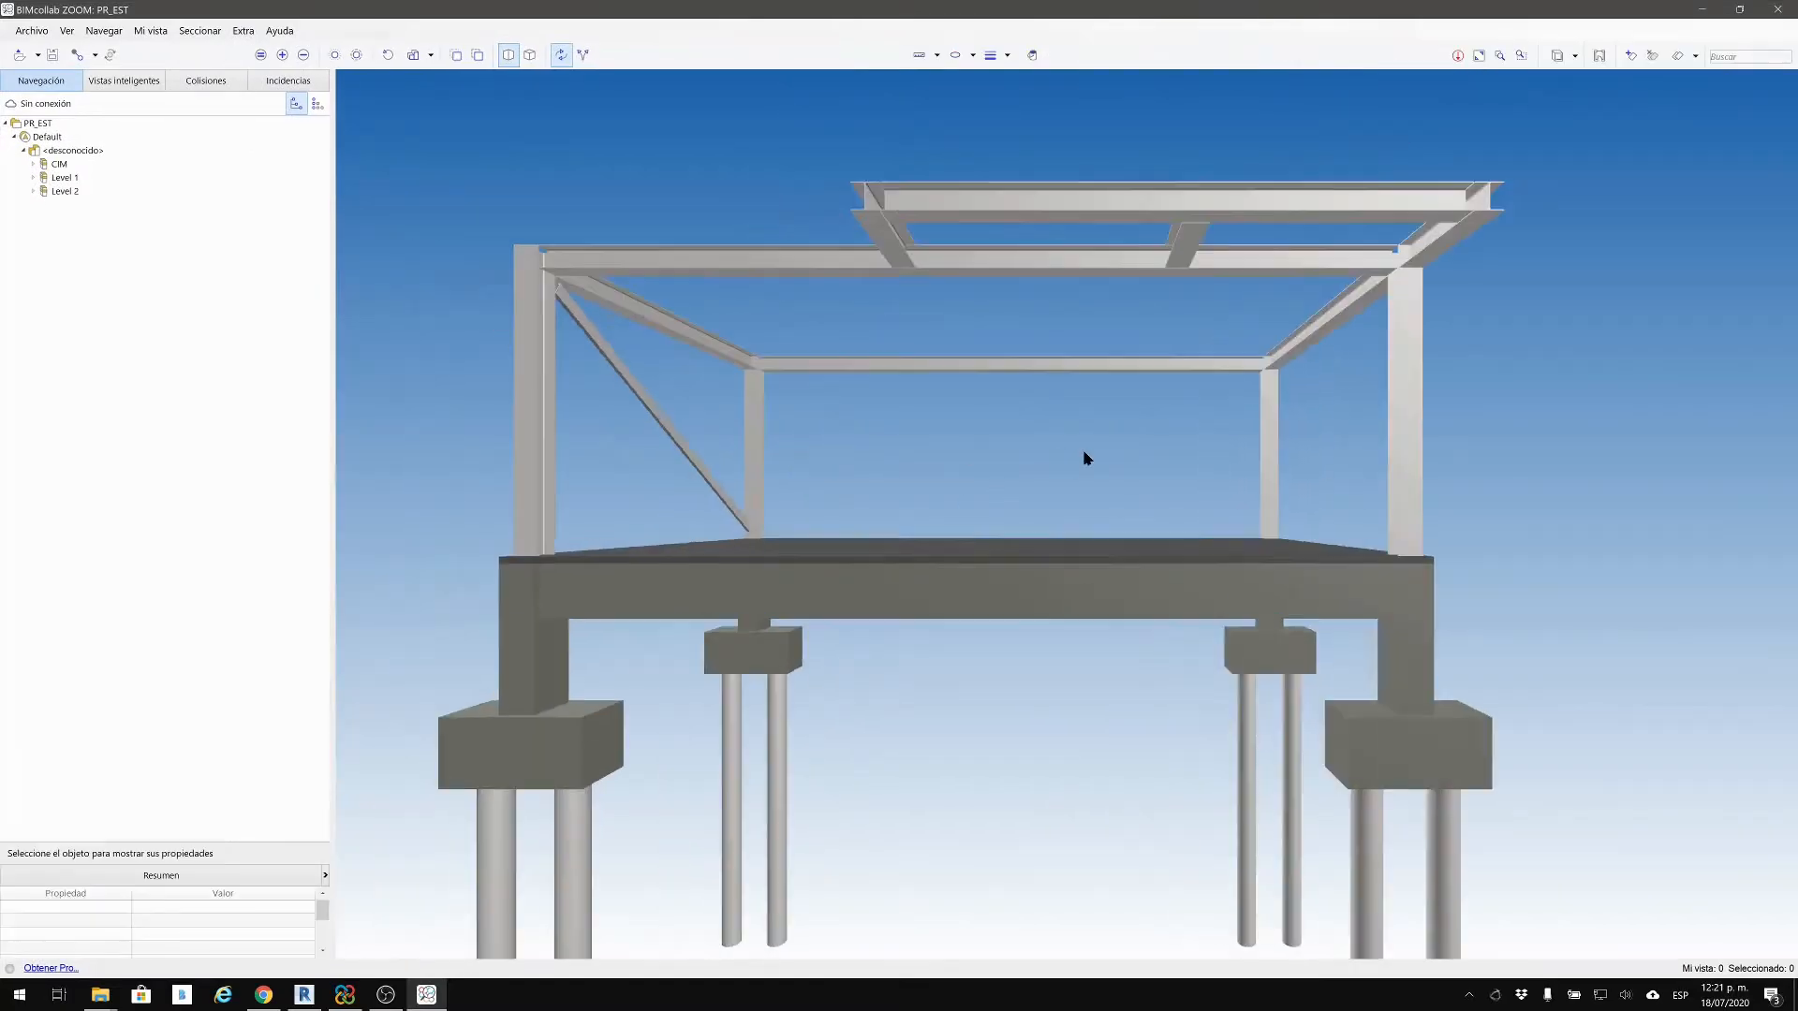
left_click_drag(964, 466, 1221, 477)
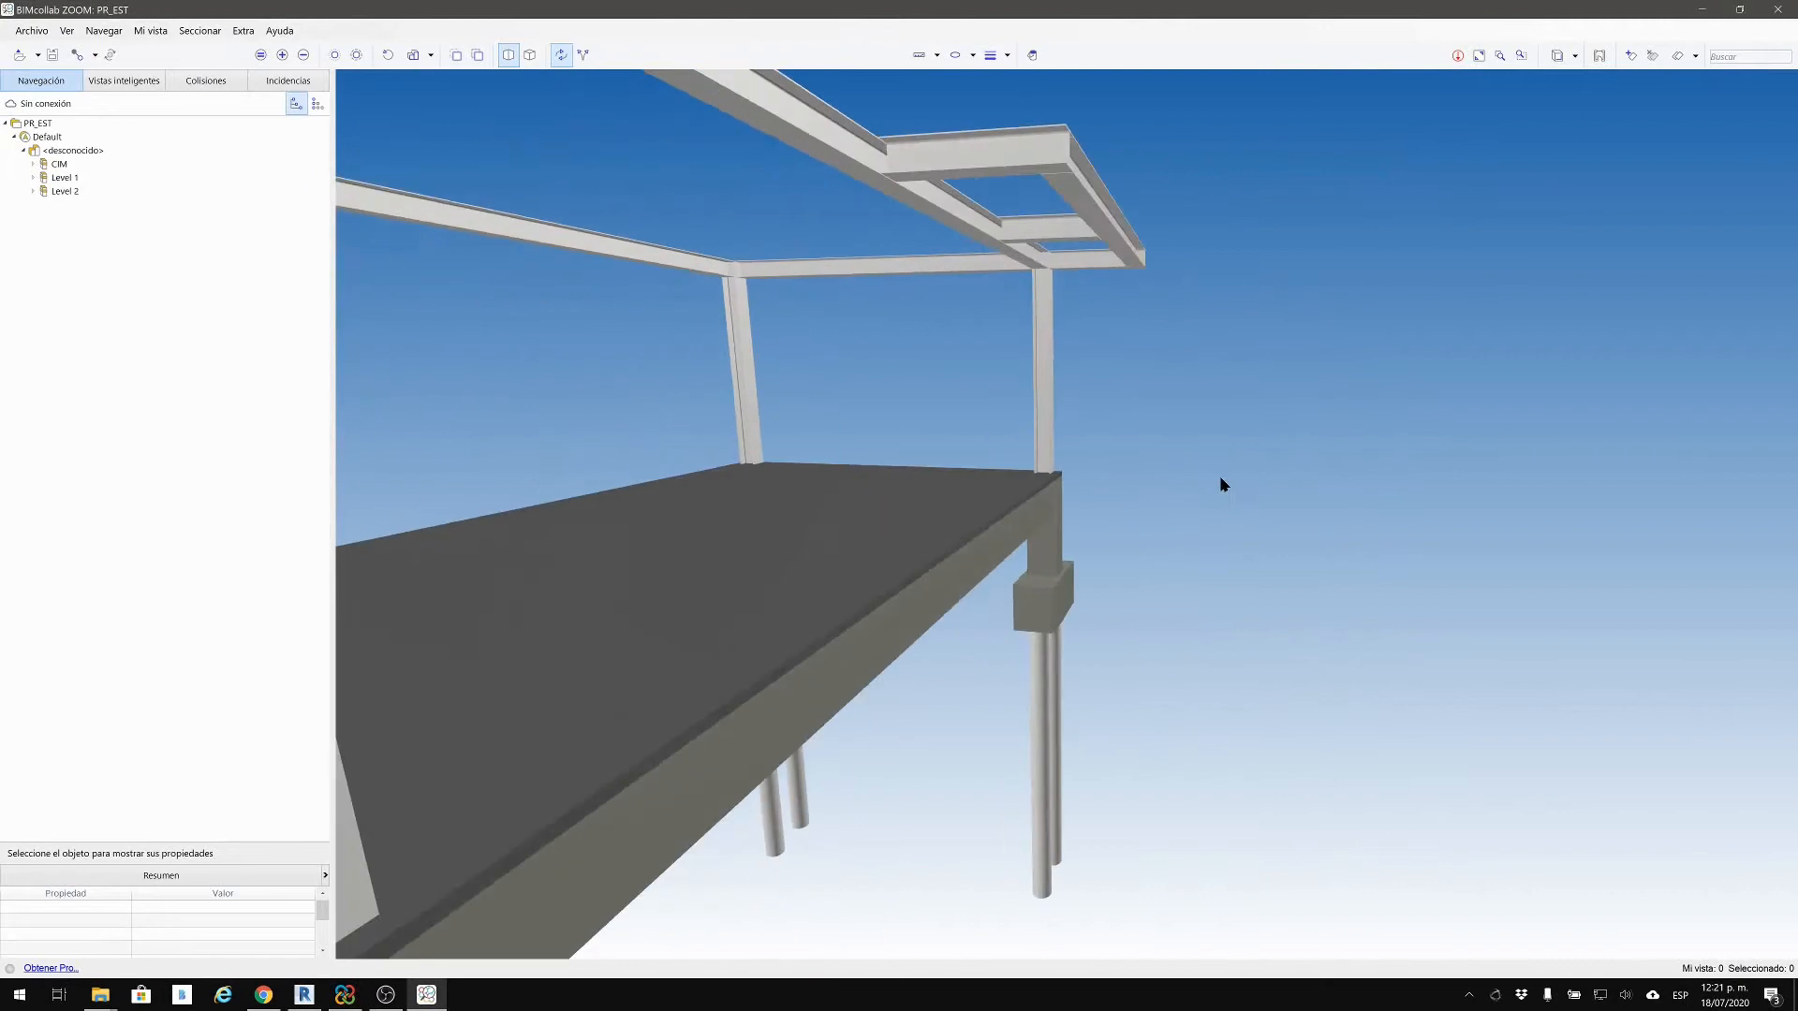
middle_click_drag(1220, 478, 1375, 456)
middle_click_drag(863, 483, 824, 463)
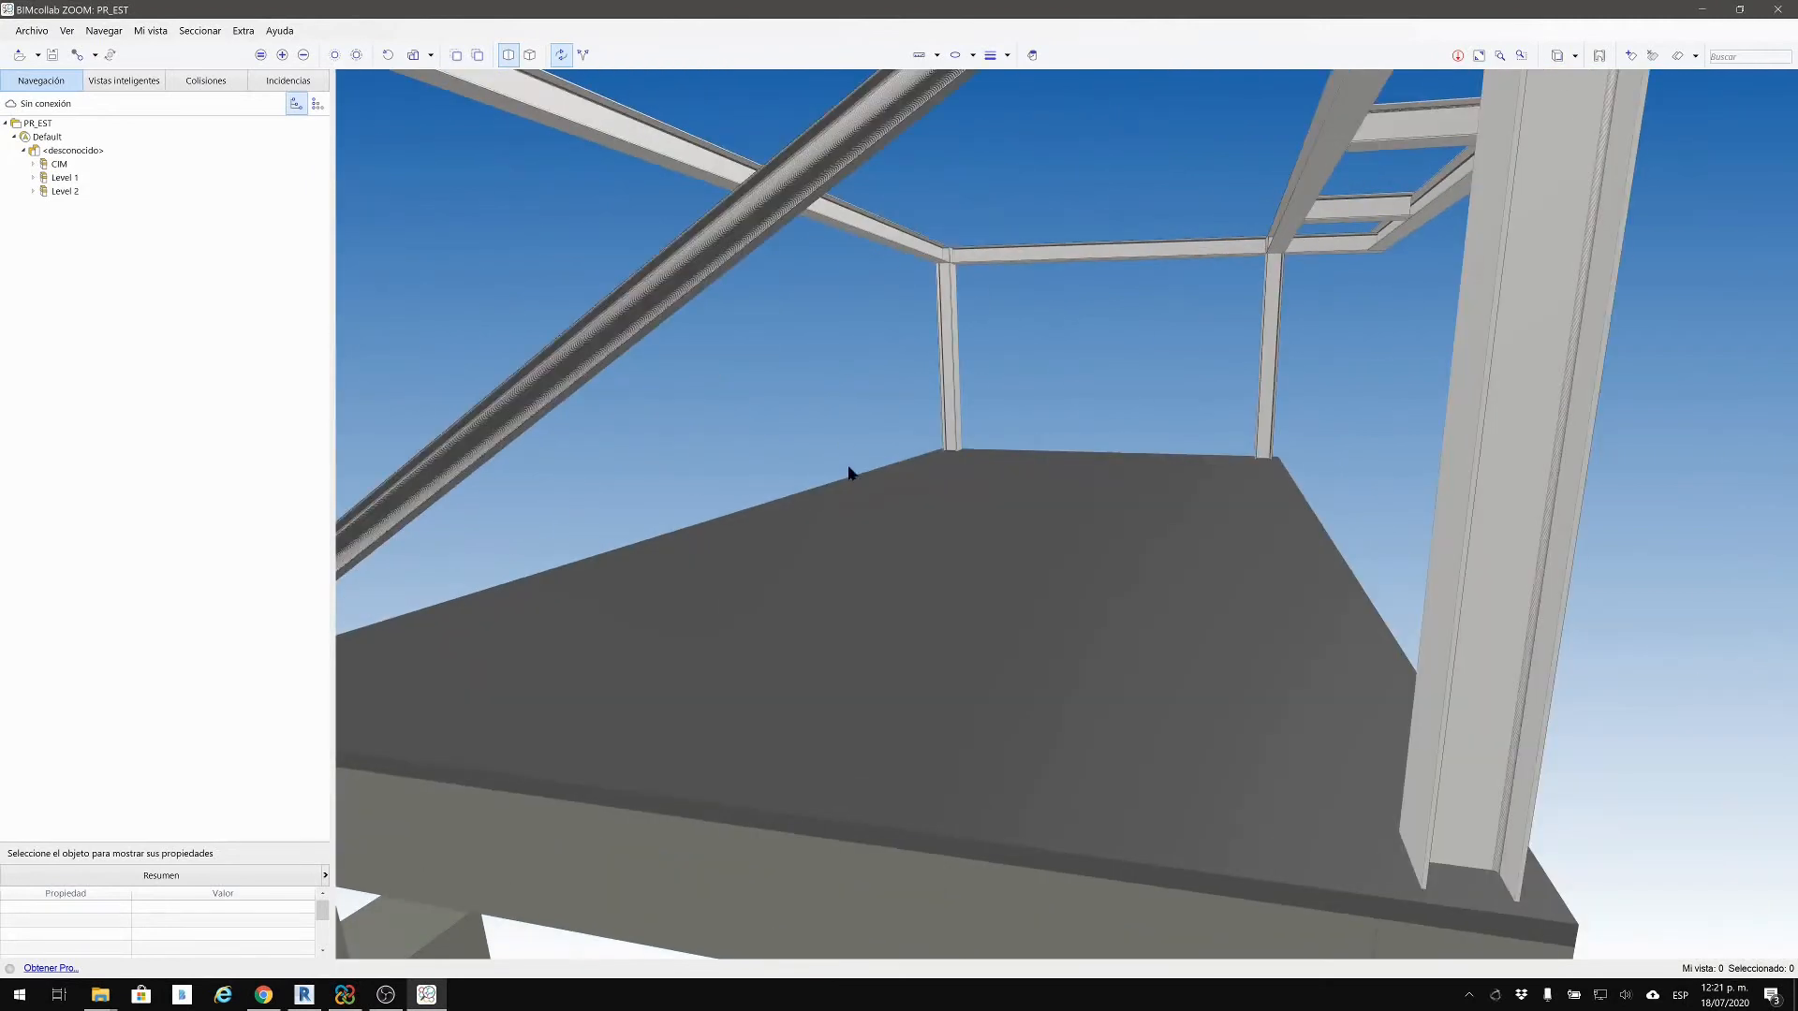
left_click(1784, 24)
Step: Check Revit's Open BIM collaboration list, then switch to the CORRECCIONES dashboard in Chrome
left_click(1042, 92)
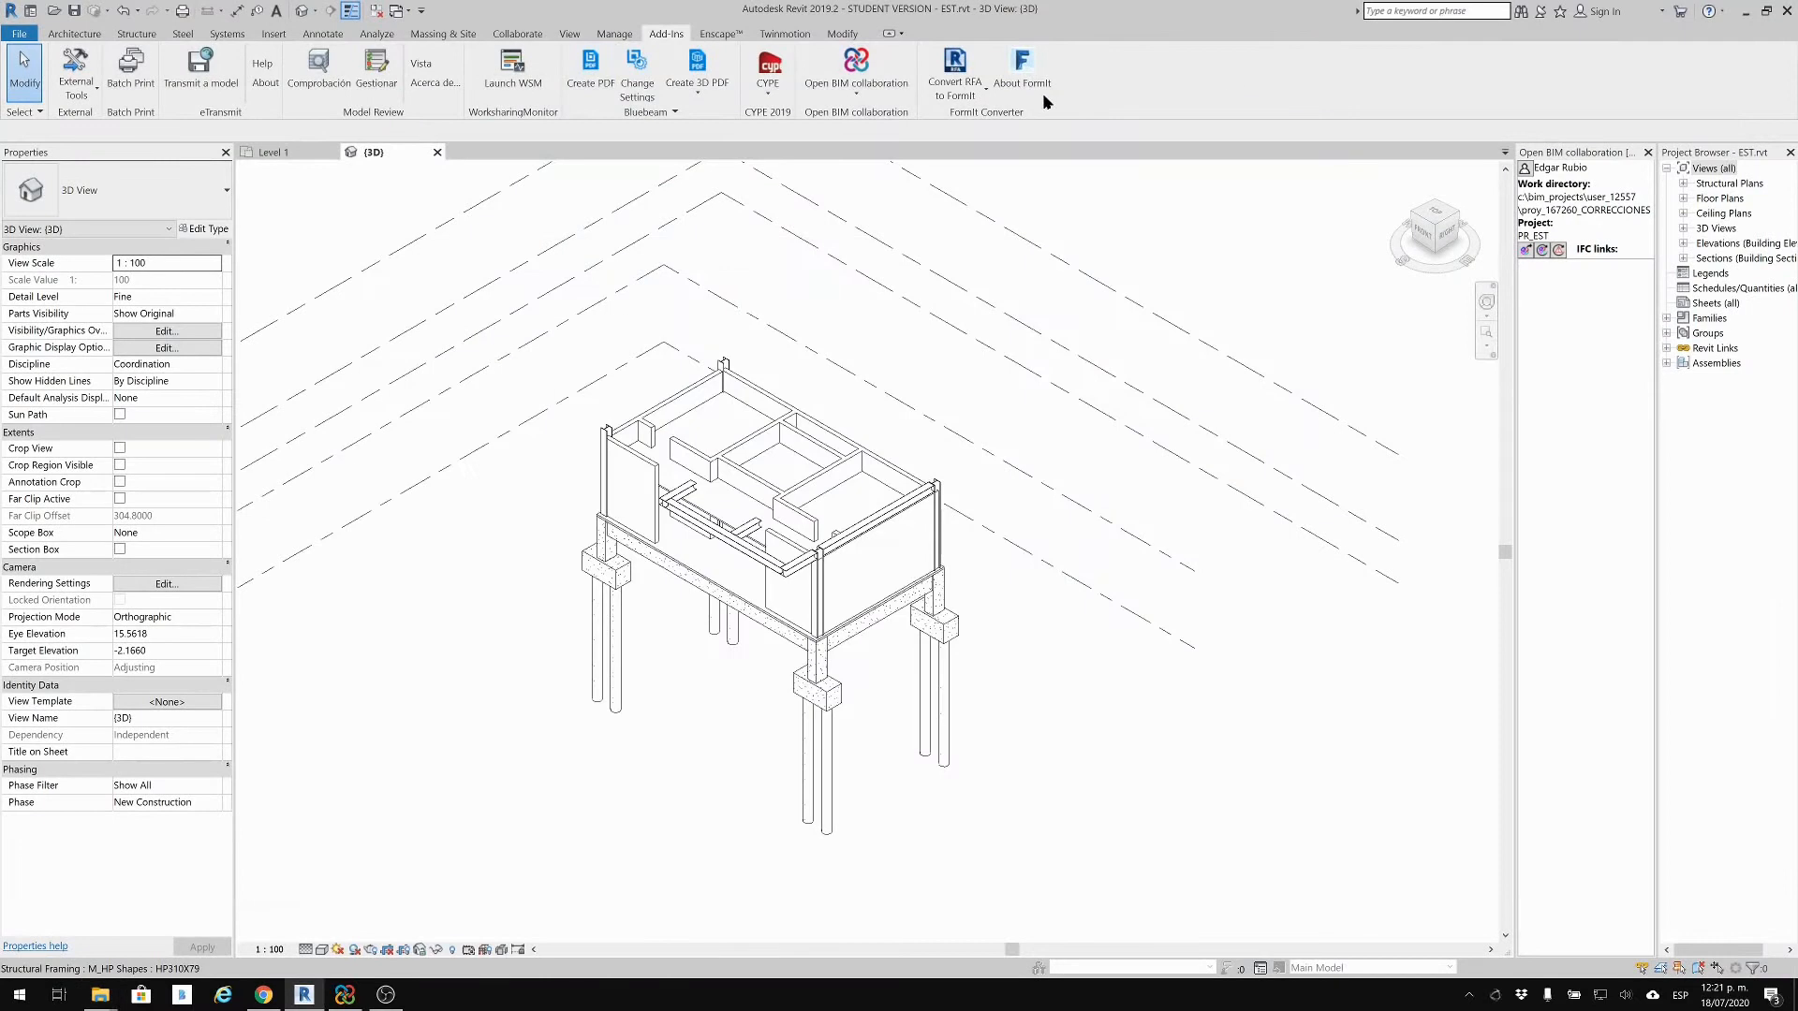
left_click(843, 97)
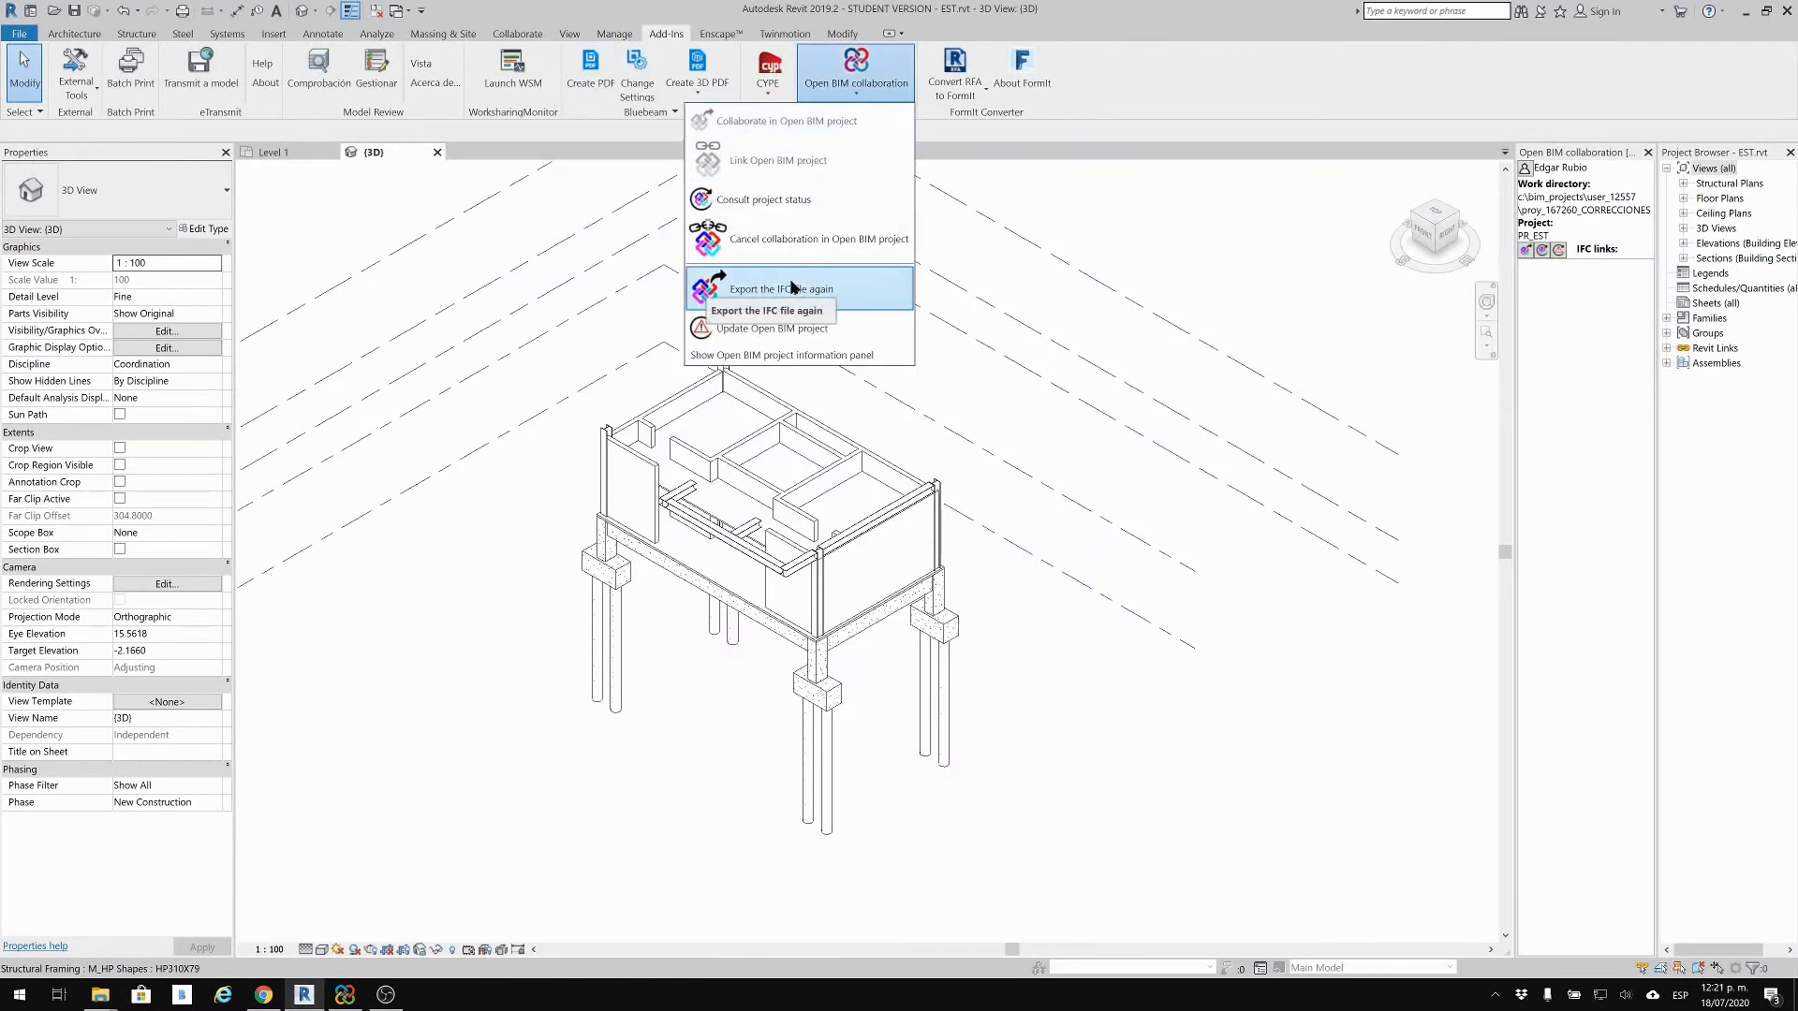
left_click(788, 328)
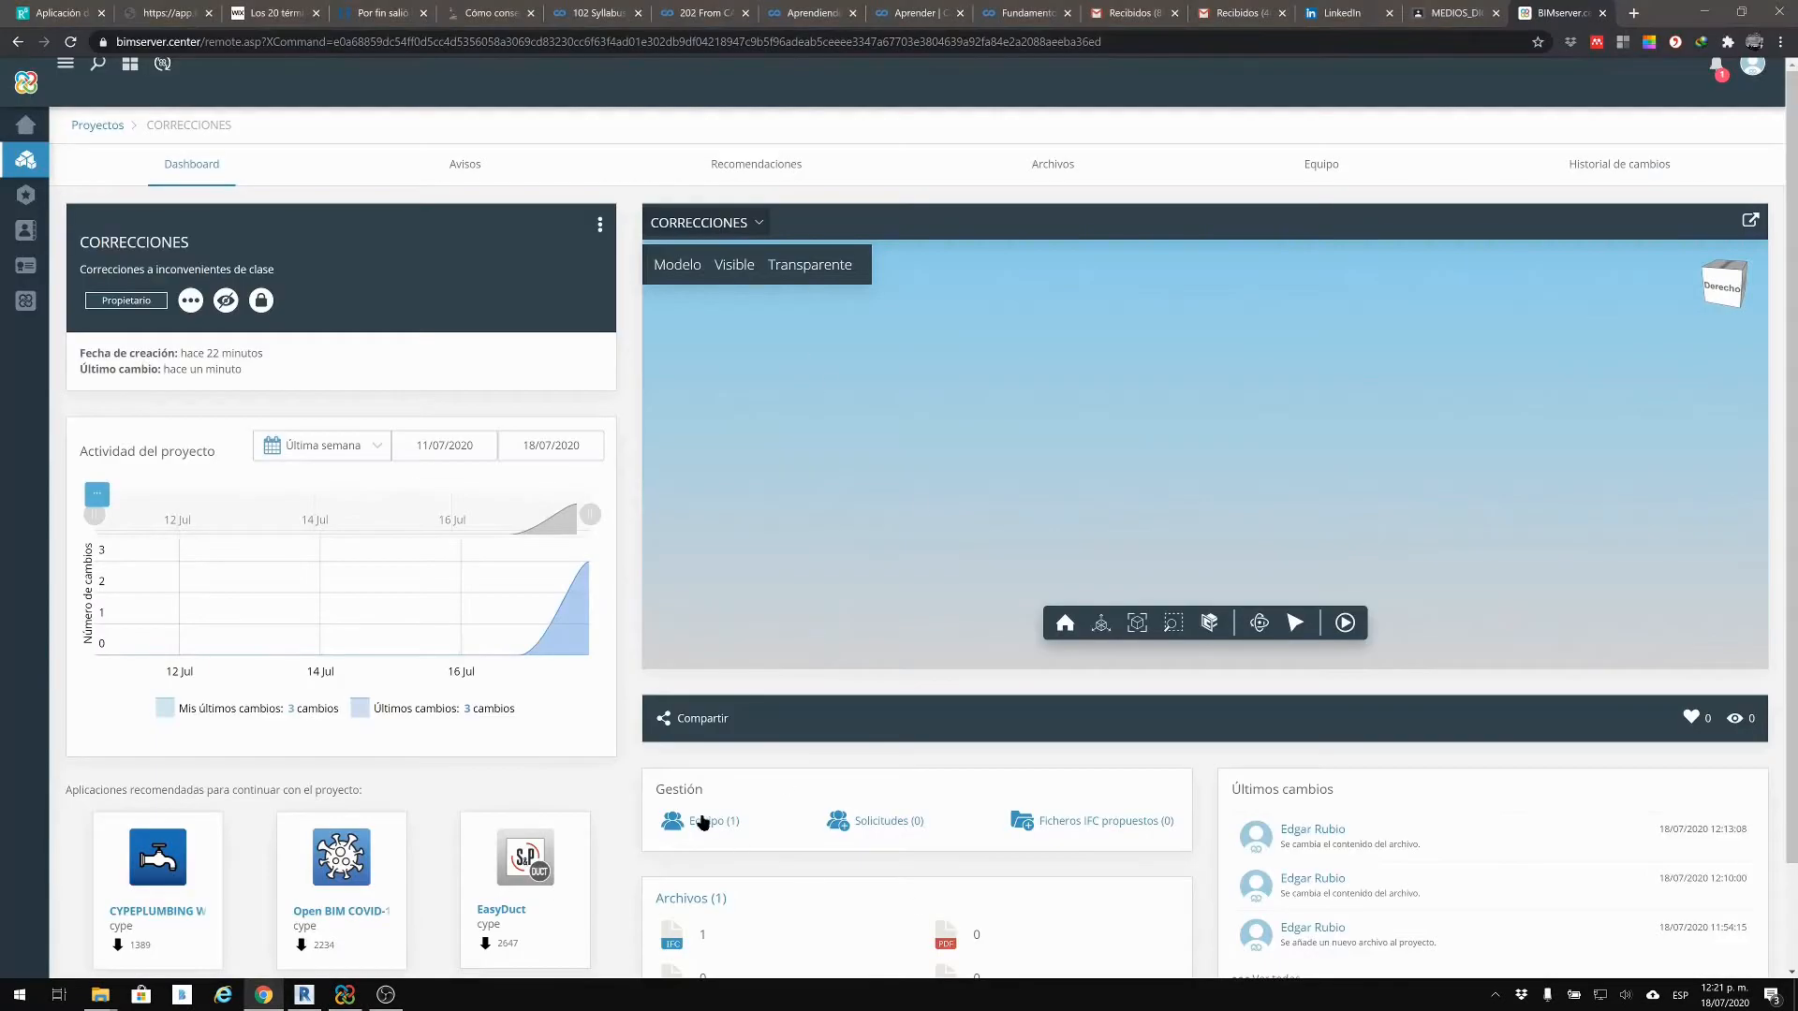
Step: Check the CORRECCIONES Archivos tab, which lists only PR_EST, then go back
scroll(693, 909, "down", 1)
scroll(750, 394, "up", 1)
left_click(711, 224)
left_click(1051, 165)
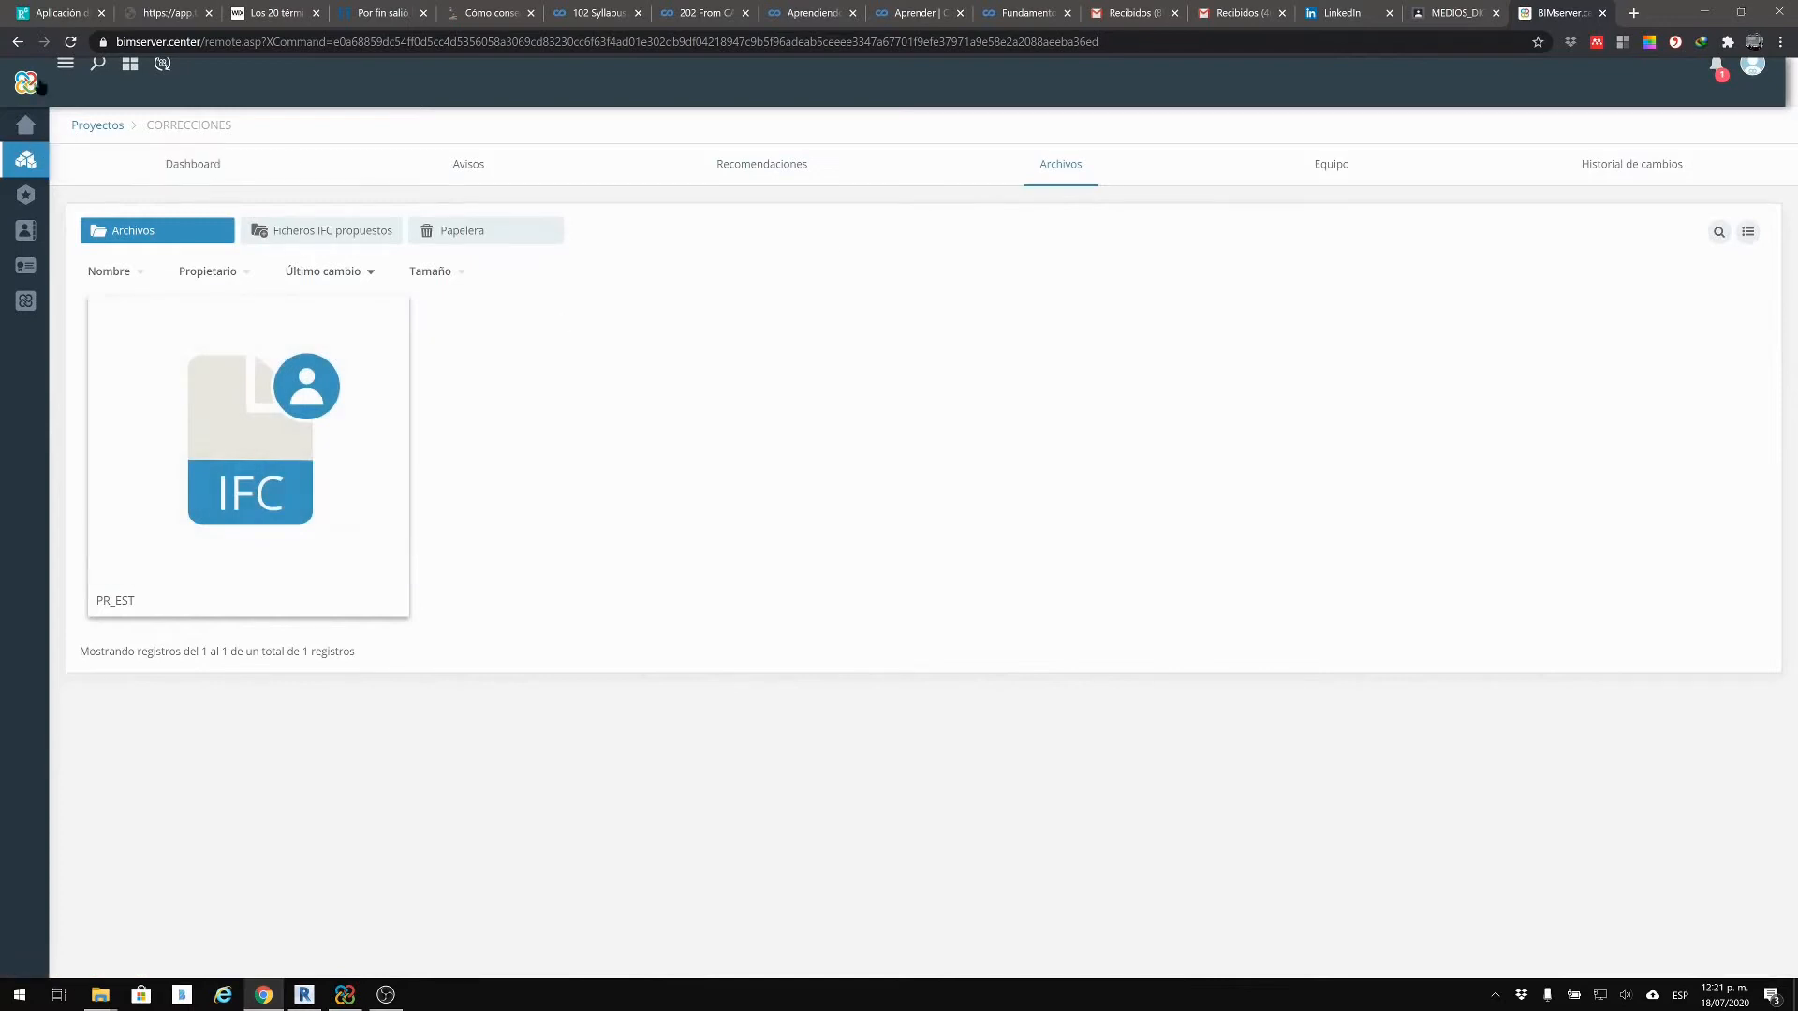
left_click(18, 42)
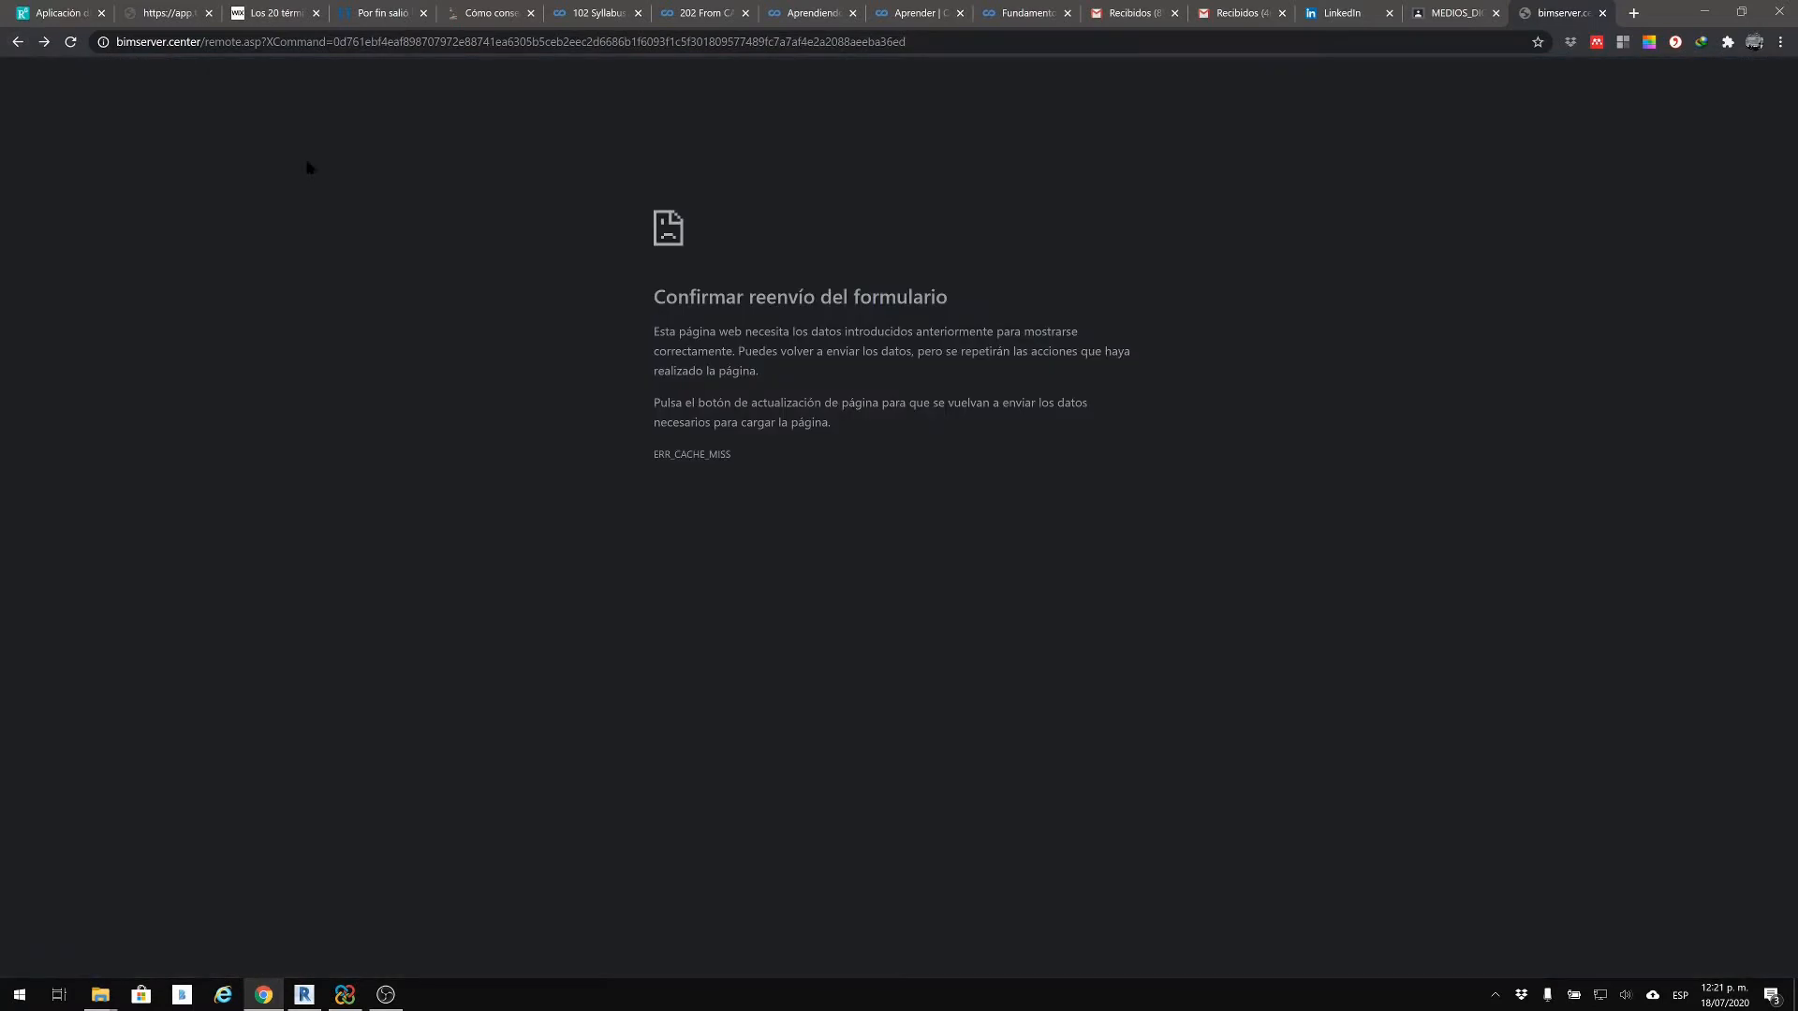
Step: Sign back in to BIMserver.center, reopen CORRECCIONES from Proyectos, and minimise Chrome
left_click(17, 43)
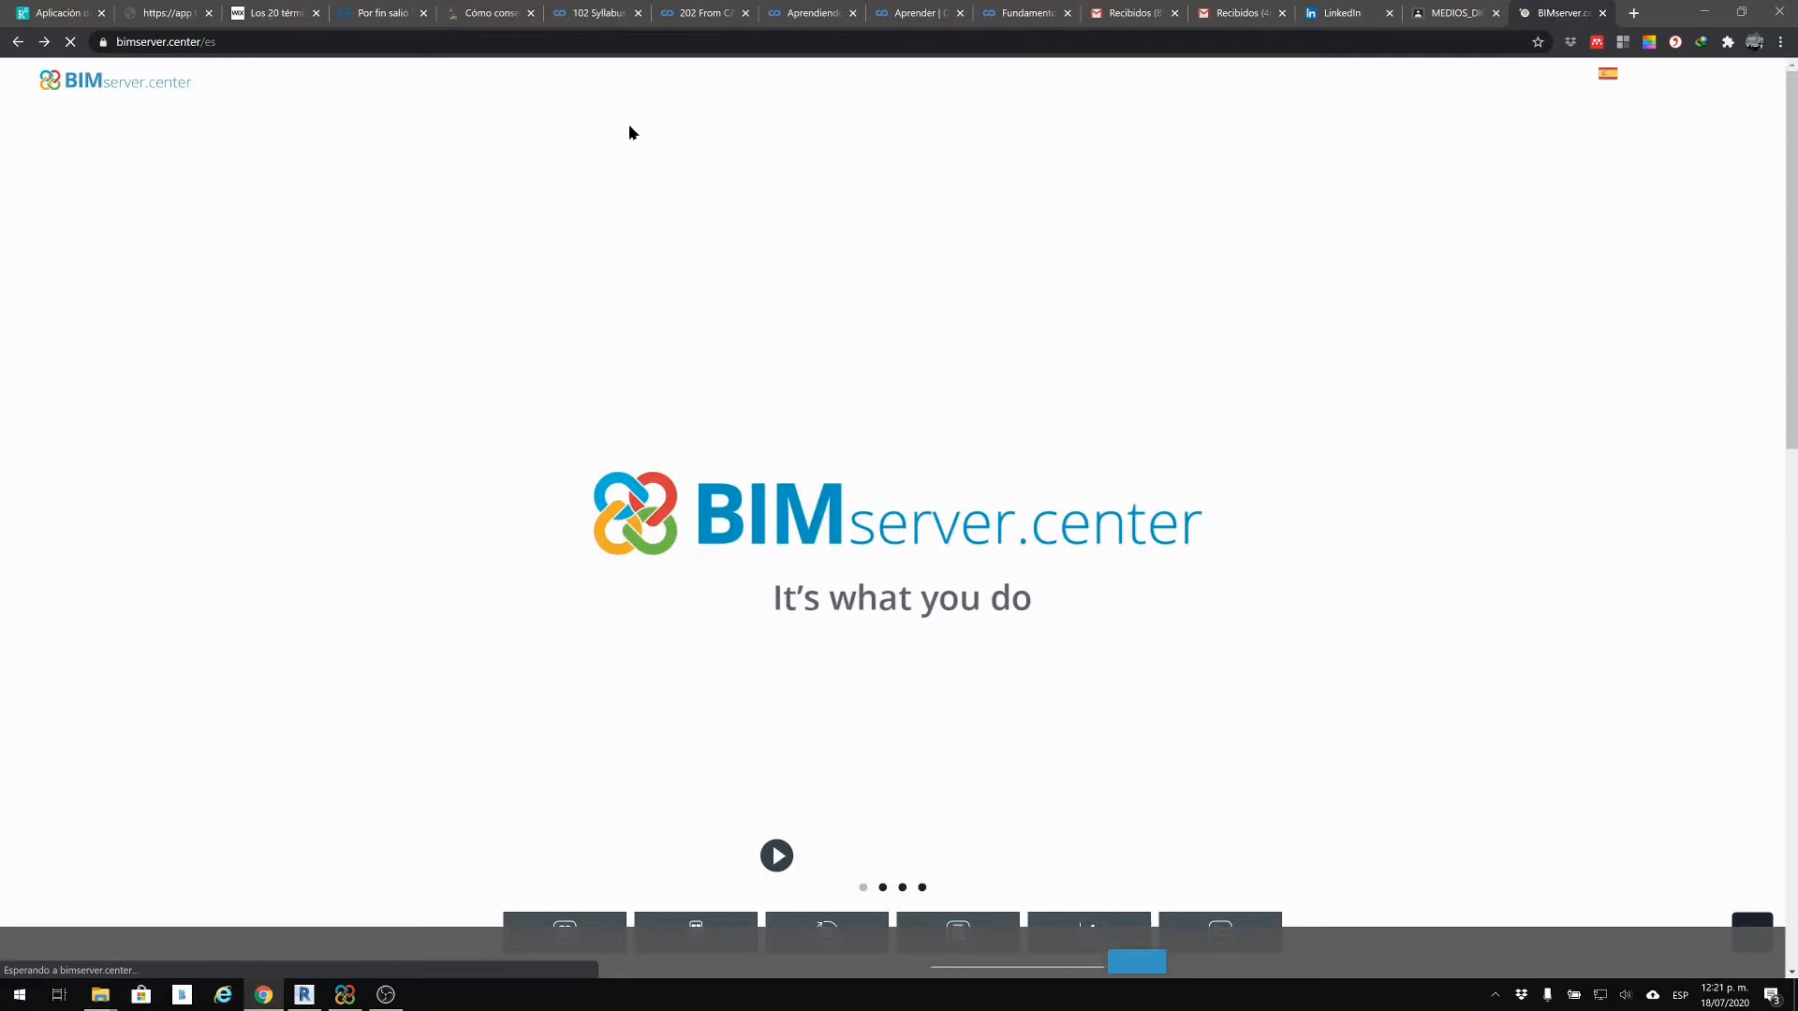
left_click(1728, 81)
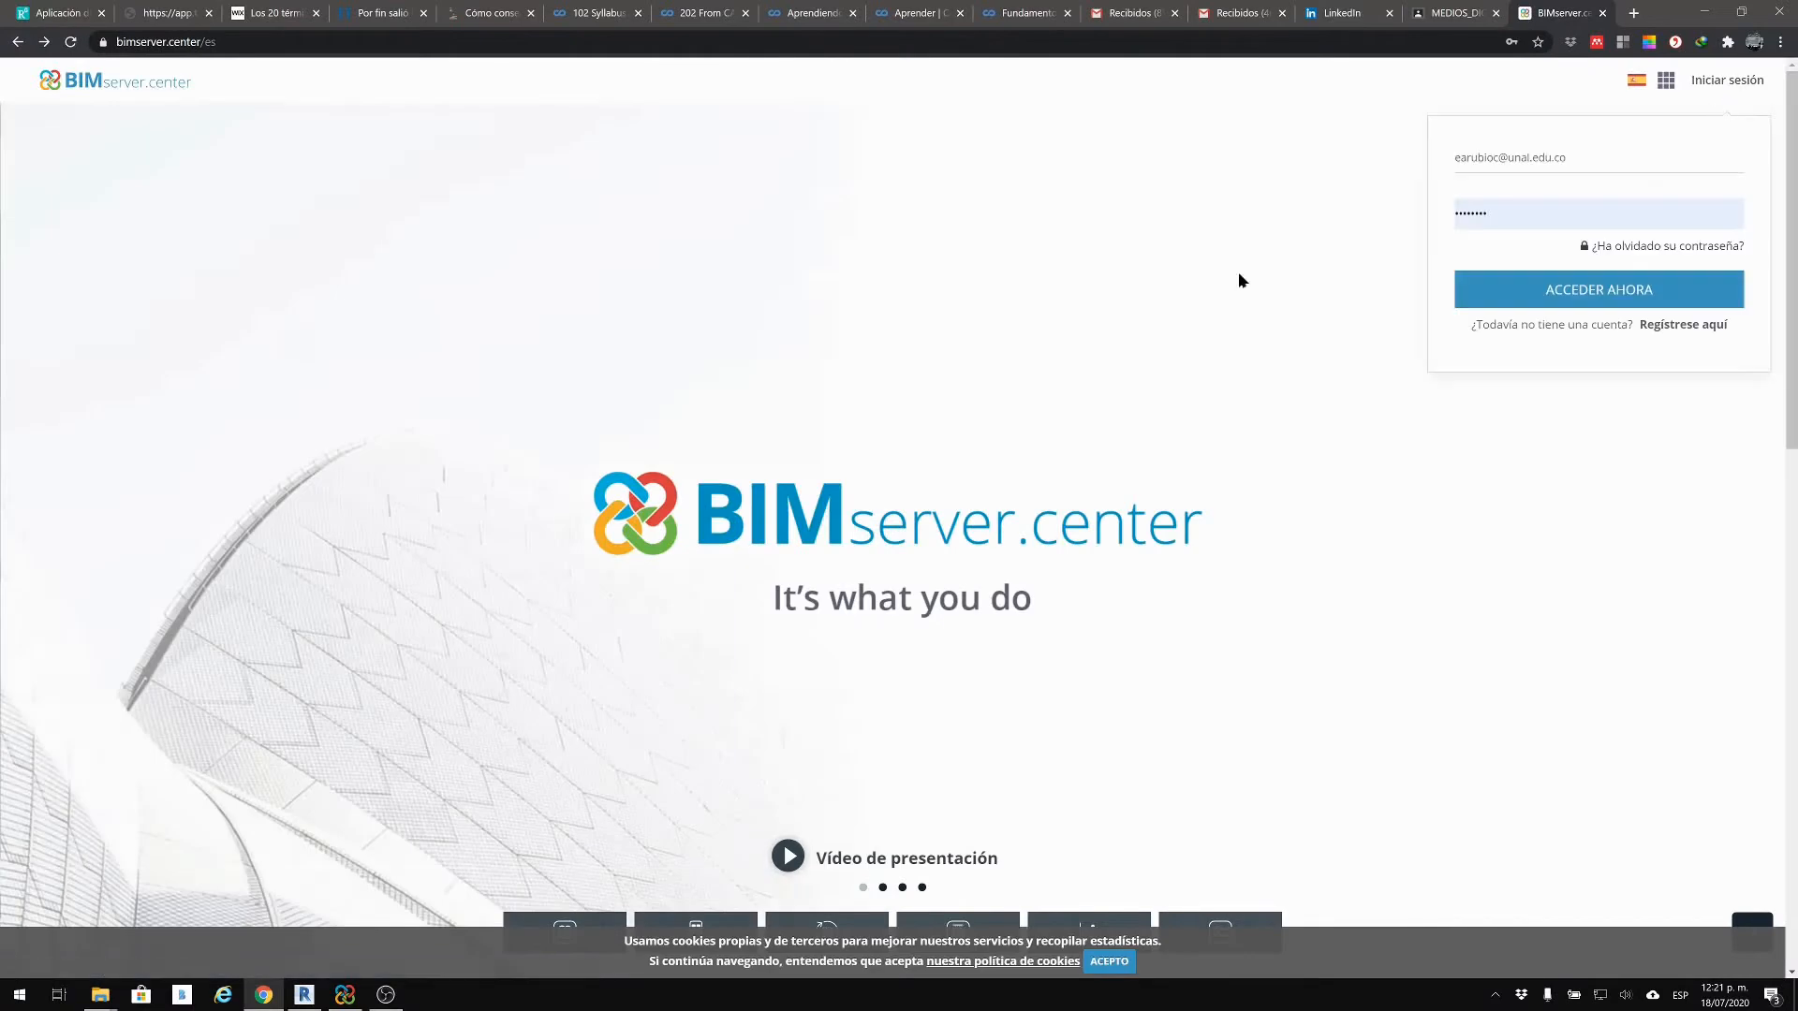
left_click(1573, 289)
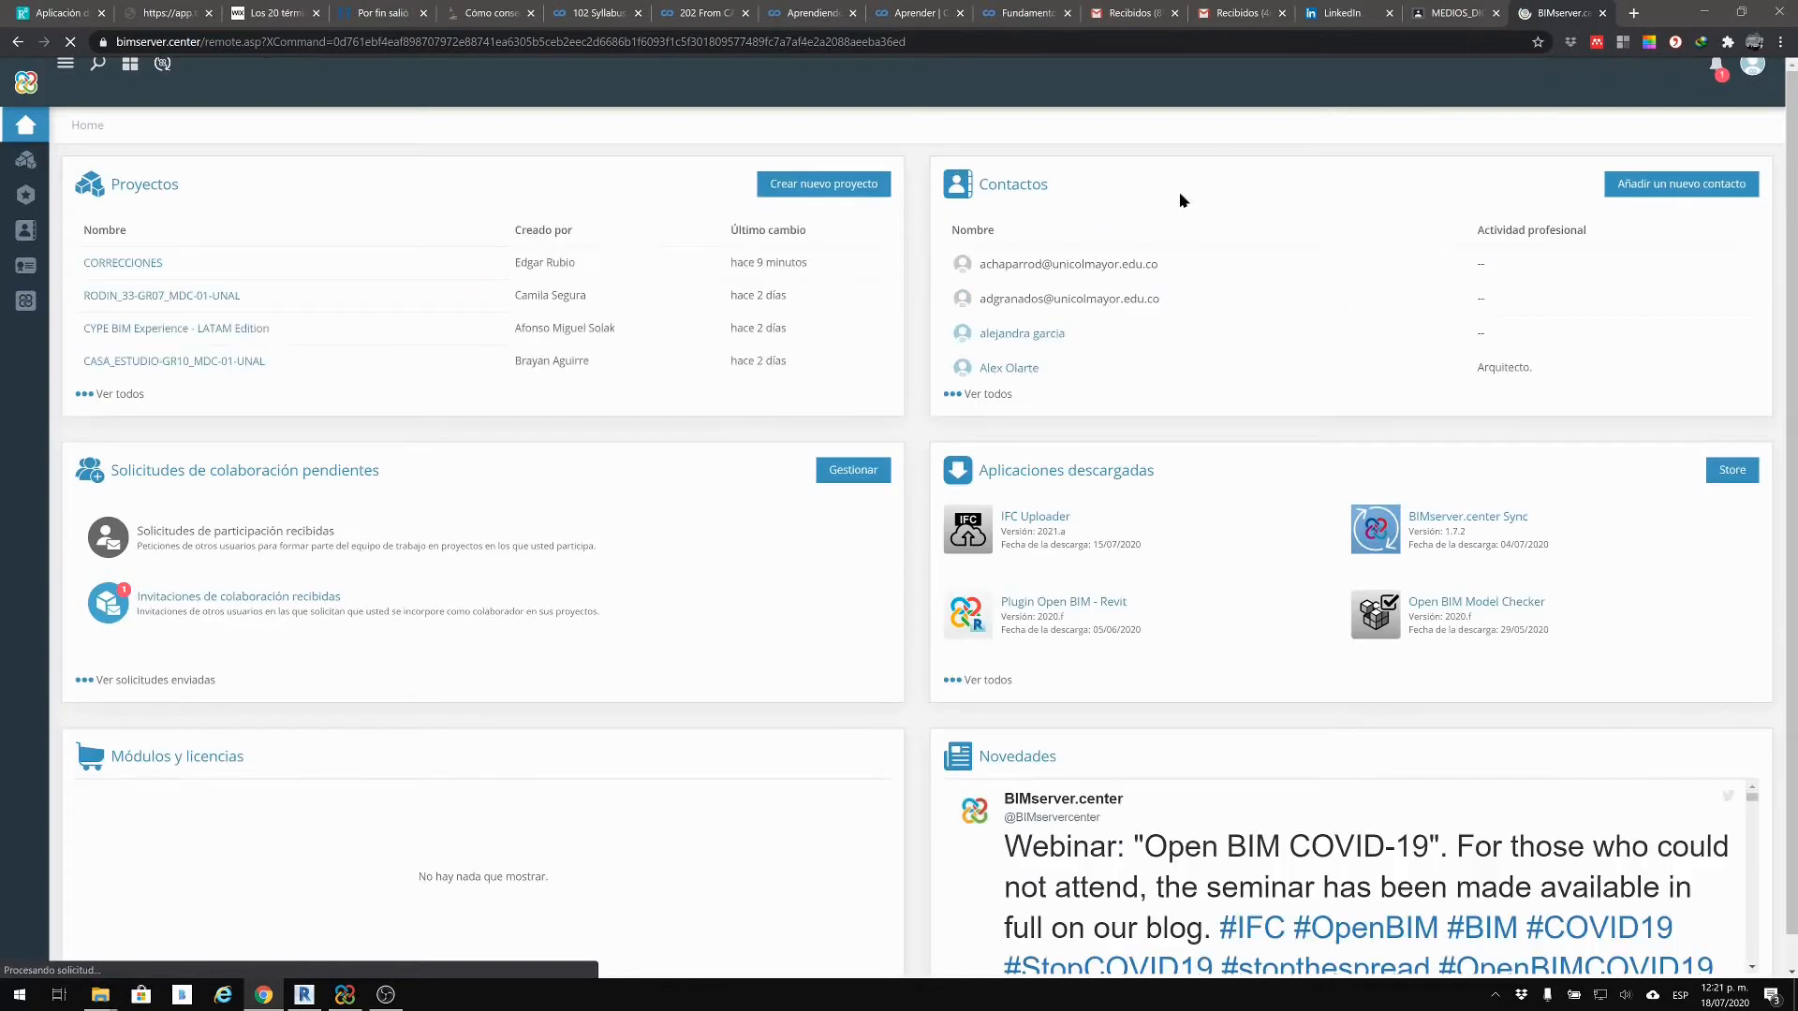
left_click(105, 263)
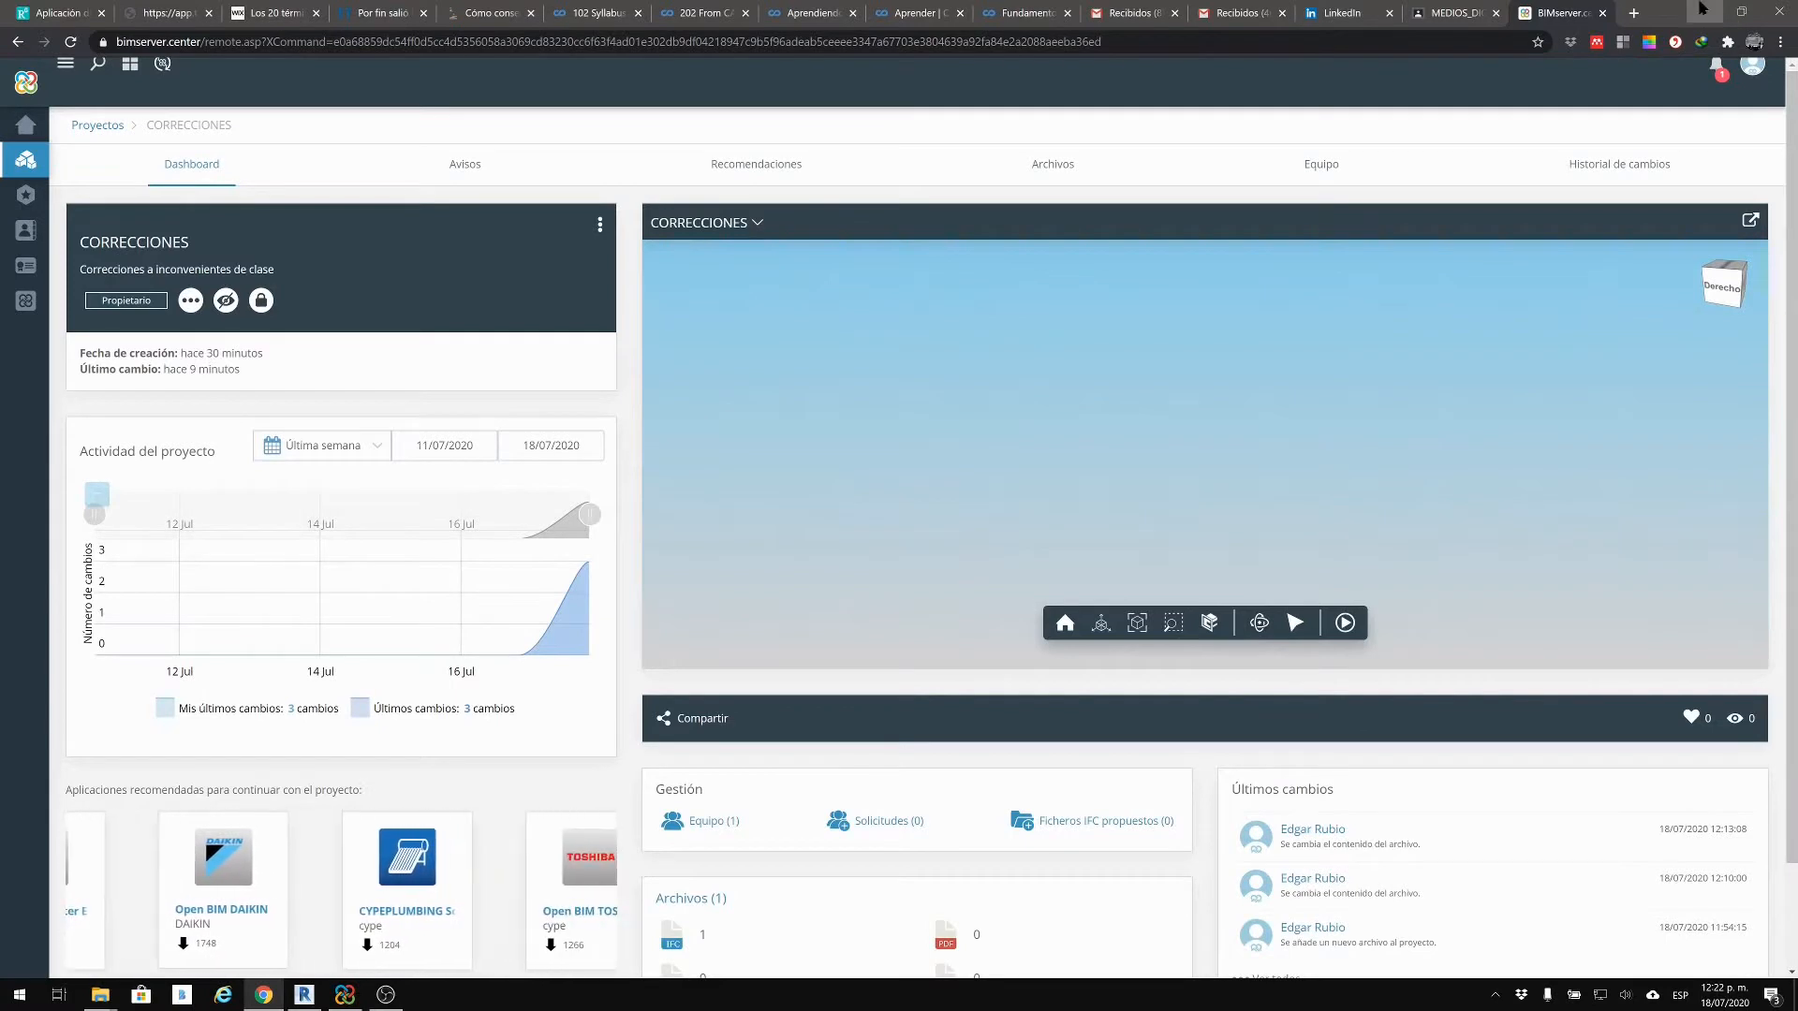
left_click(1699, 11)
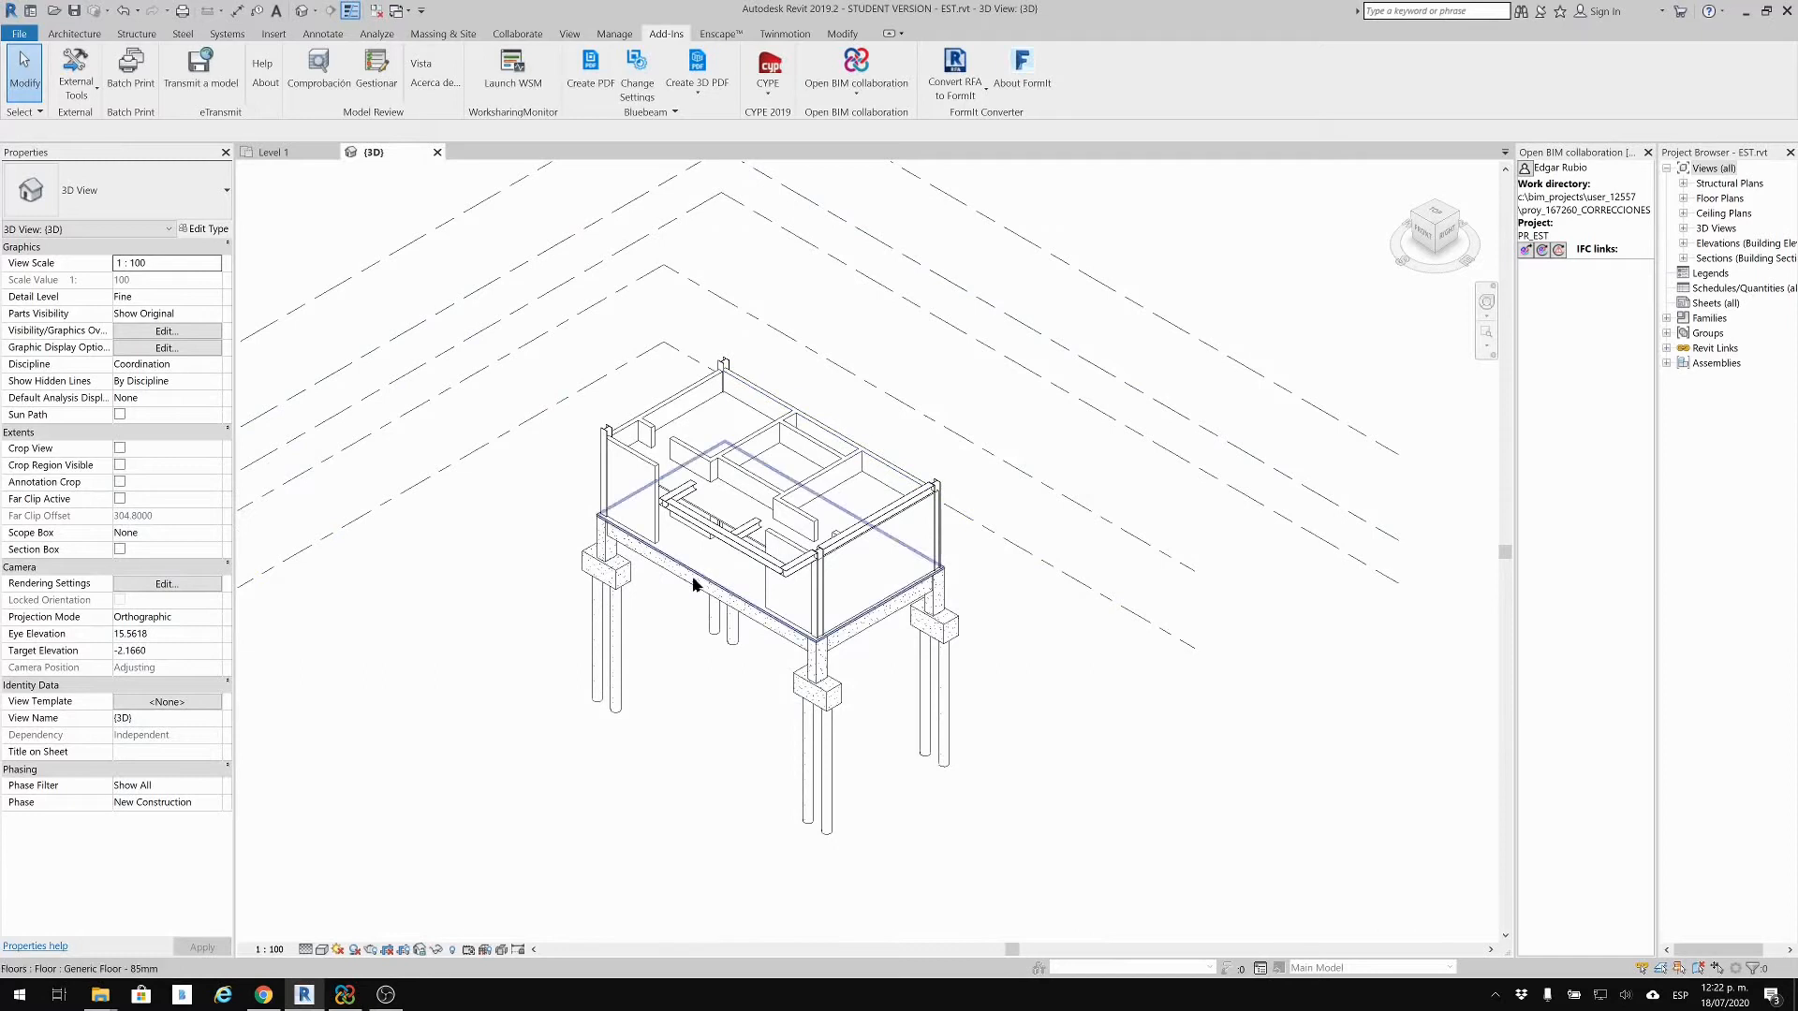
Step: Re-export the structural model to IFC through Open BIM collaboration, with Export links unchecked
middle_click_drag(794, 635, 862, 643)
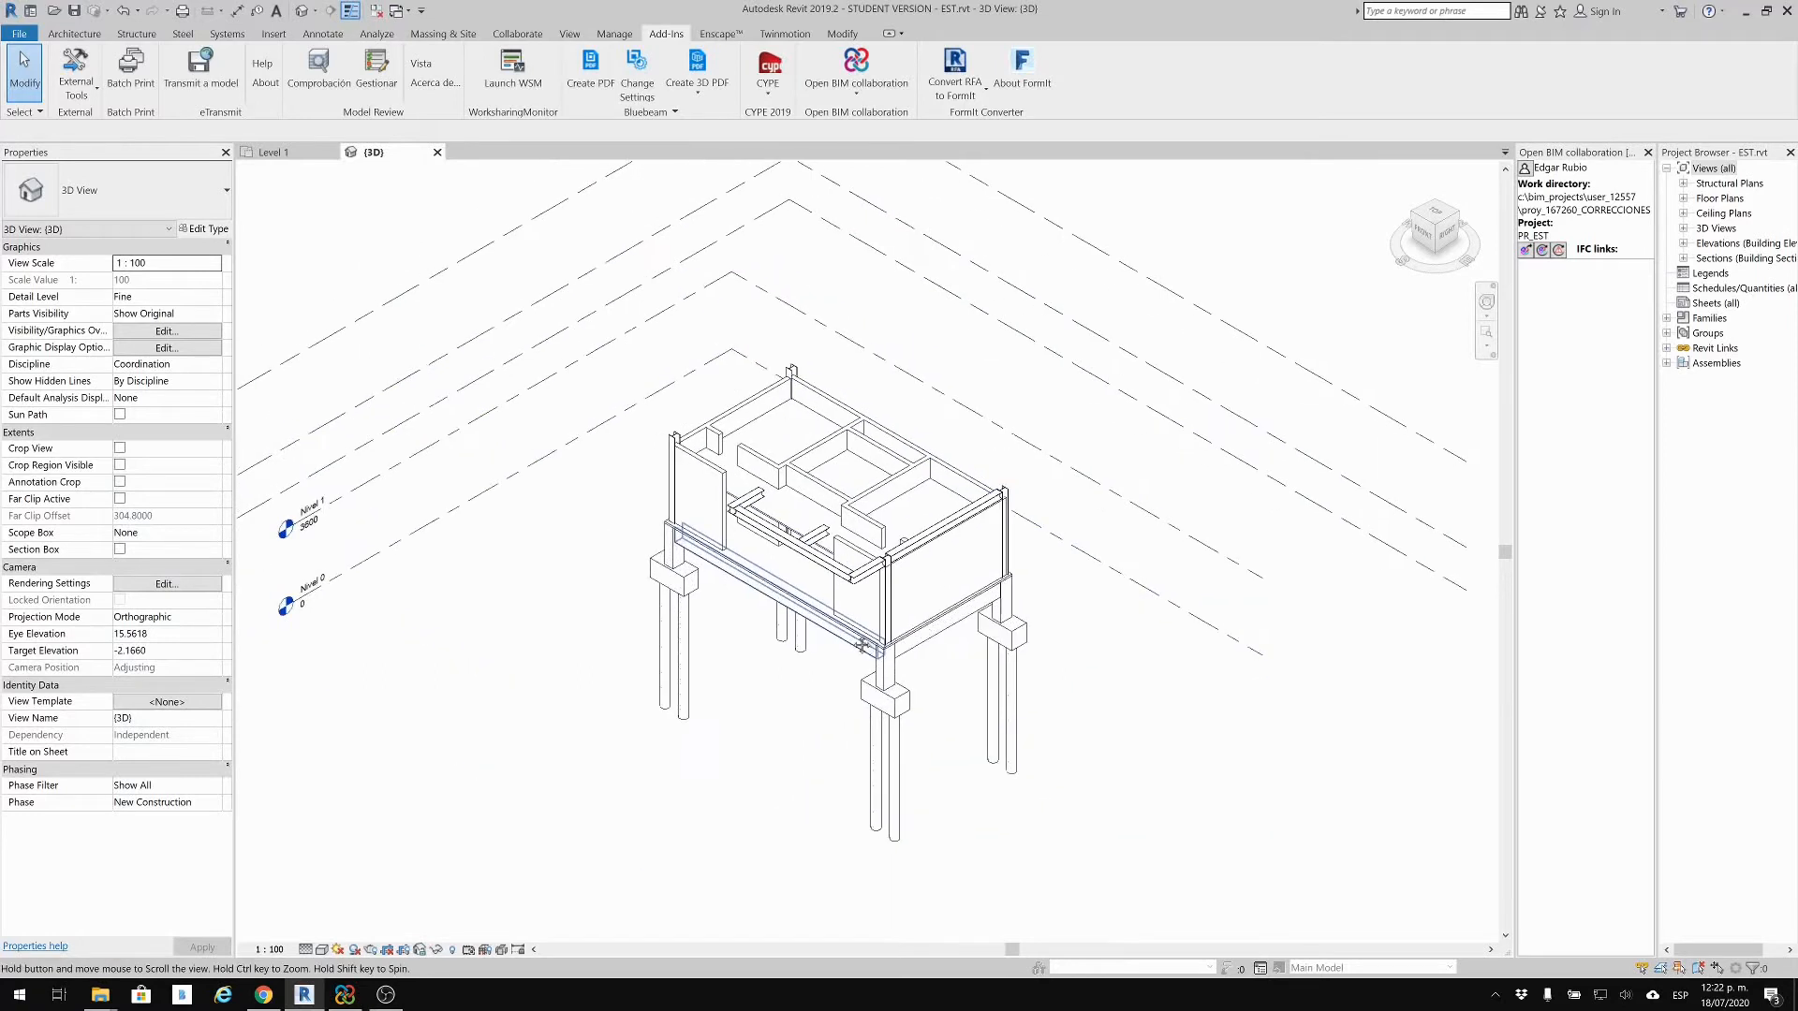
left_click(823, 85)
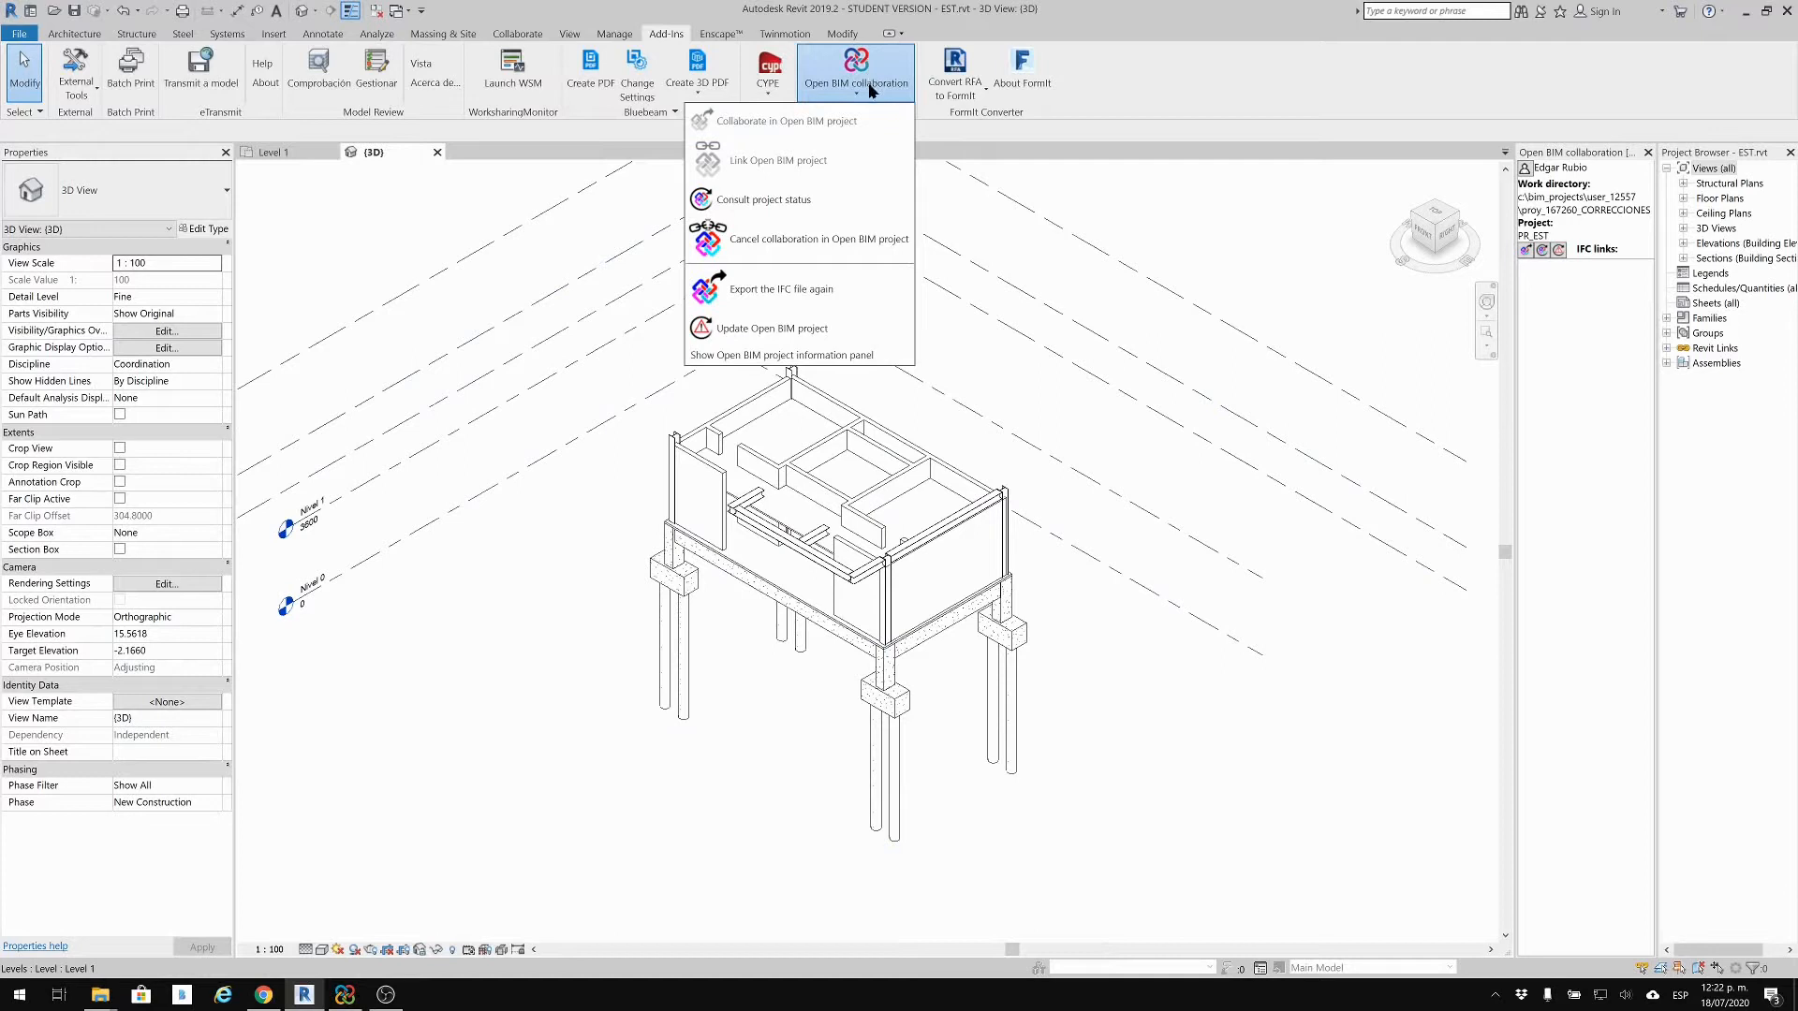
left_click(830, 283)
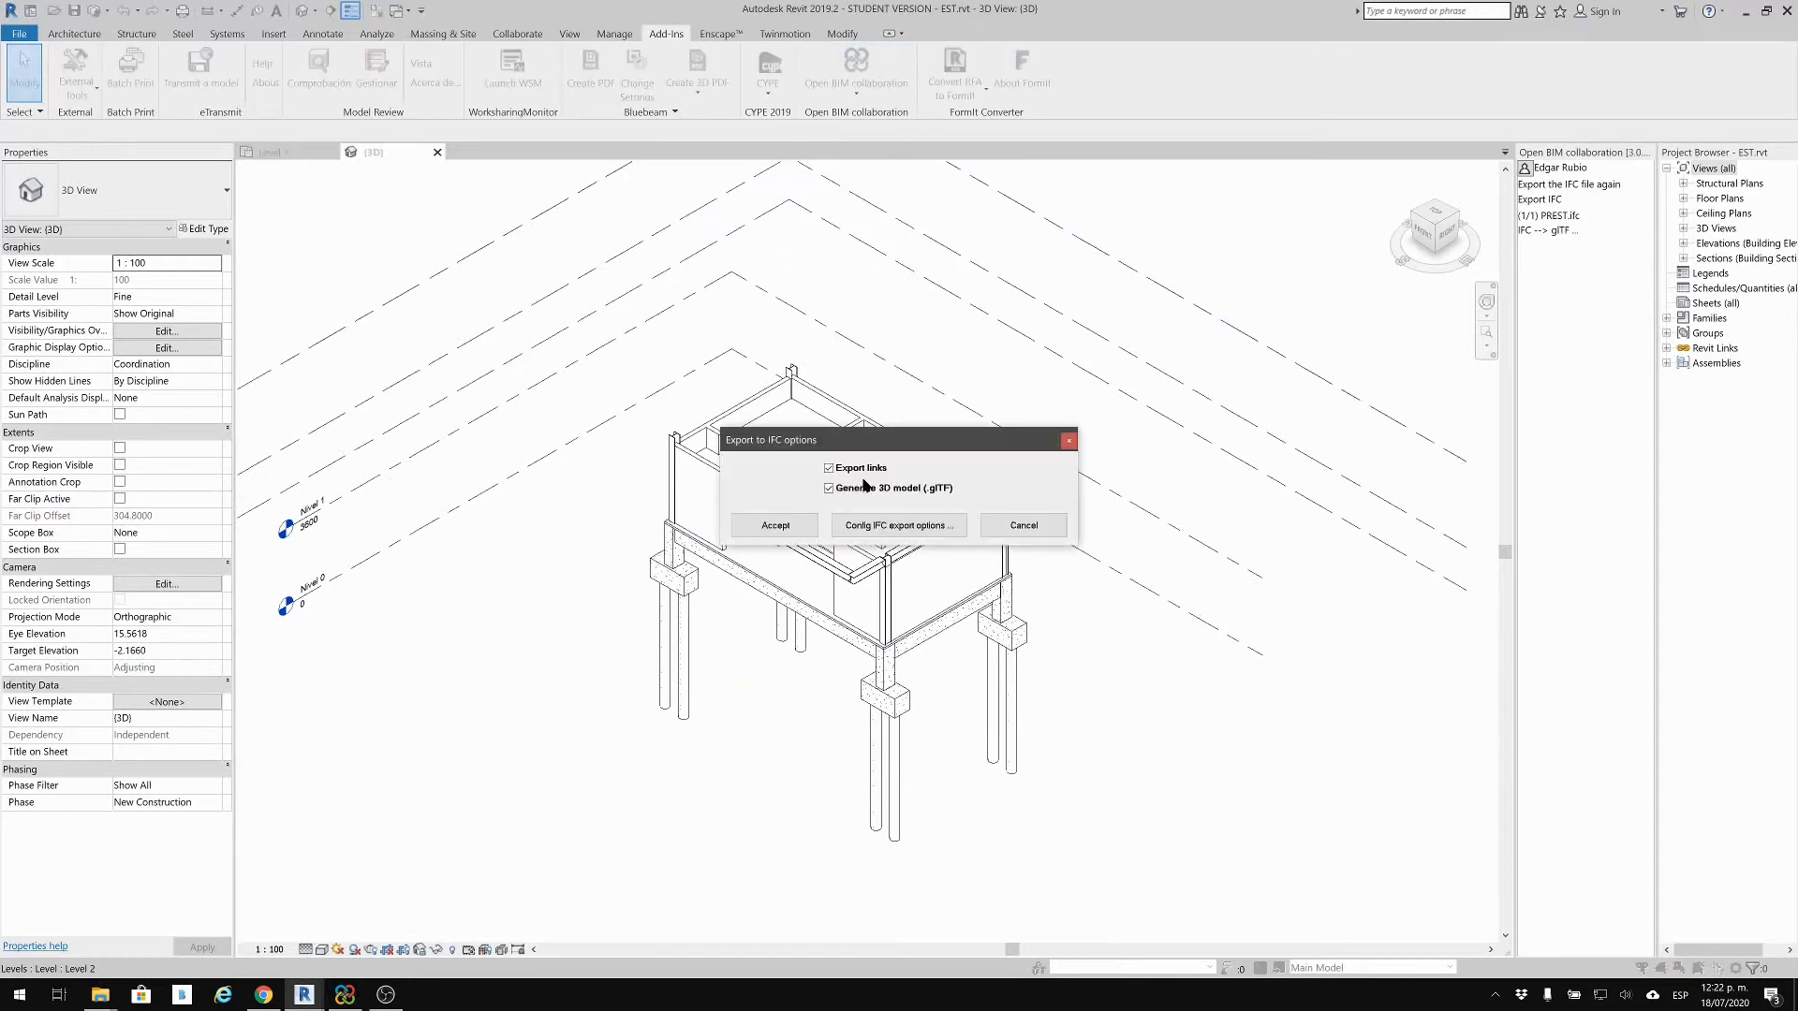
left_click(868, 469)
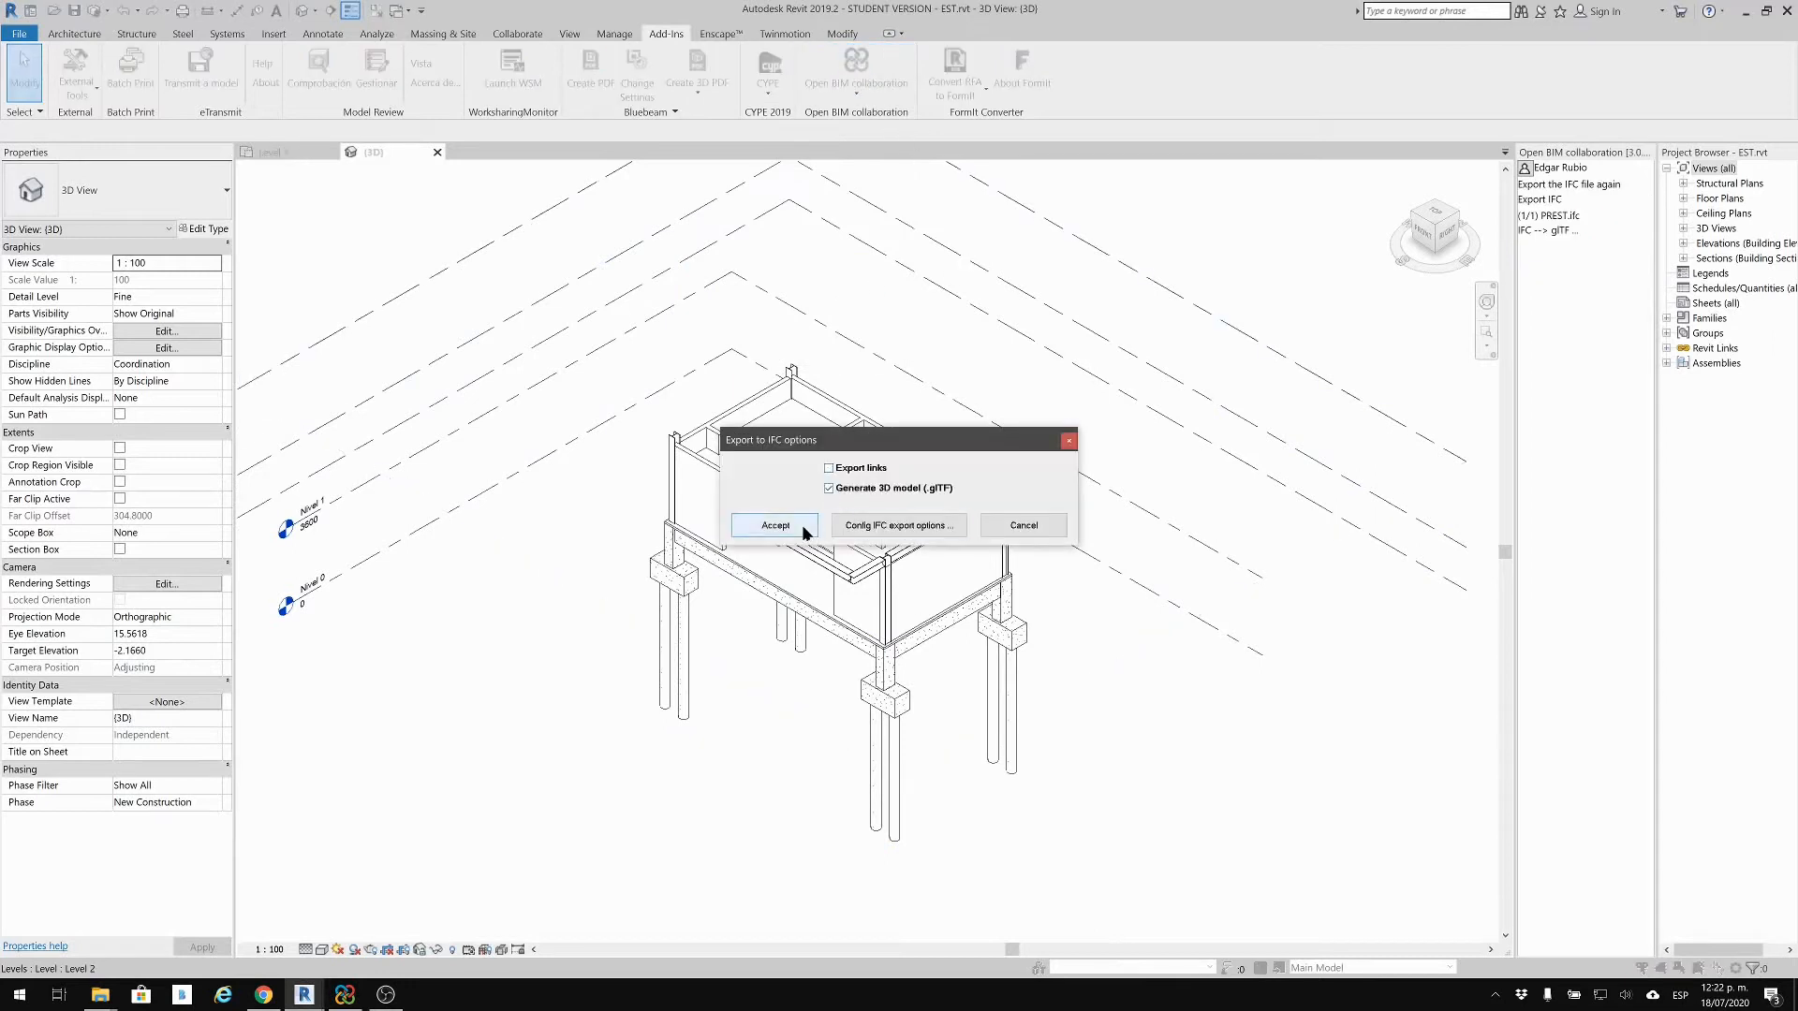
left_click(804, 529)
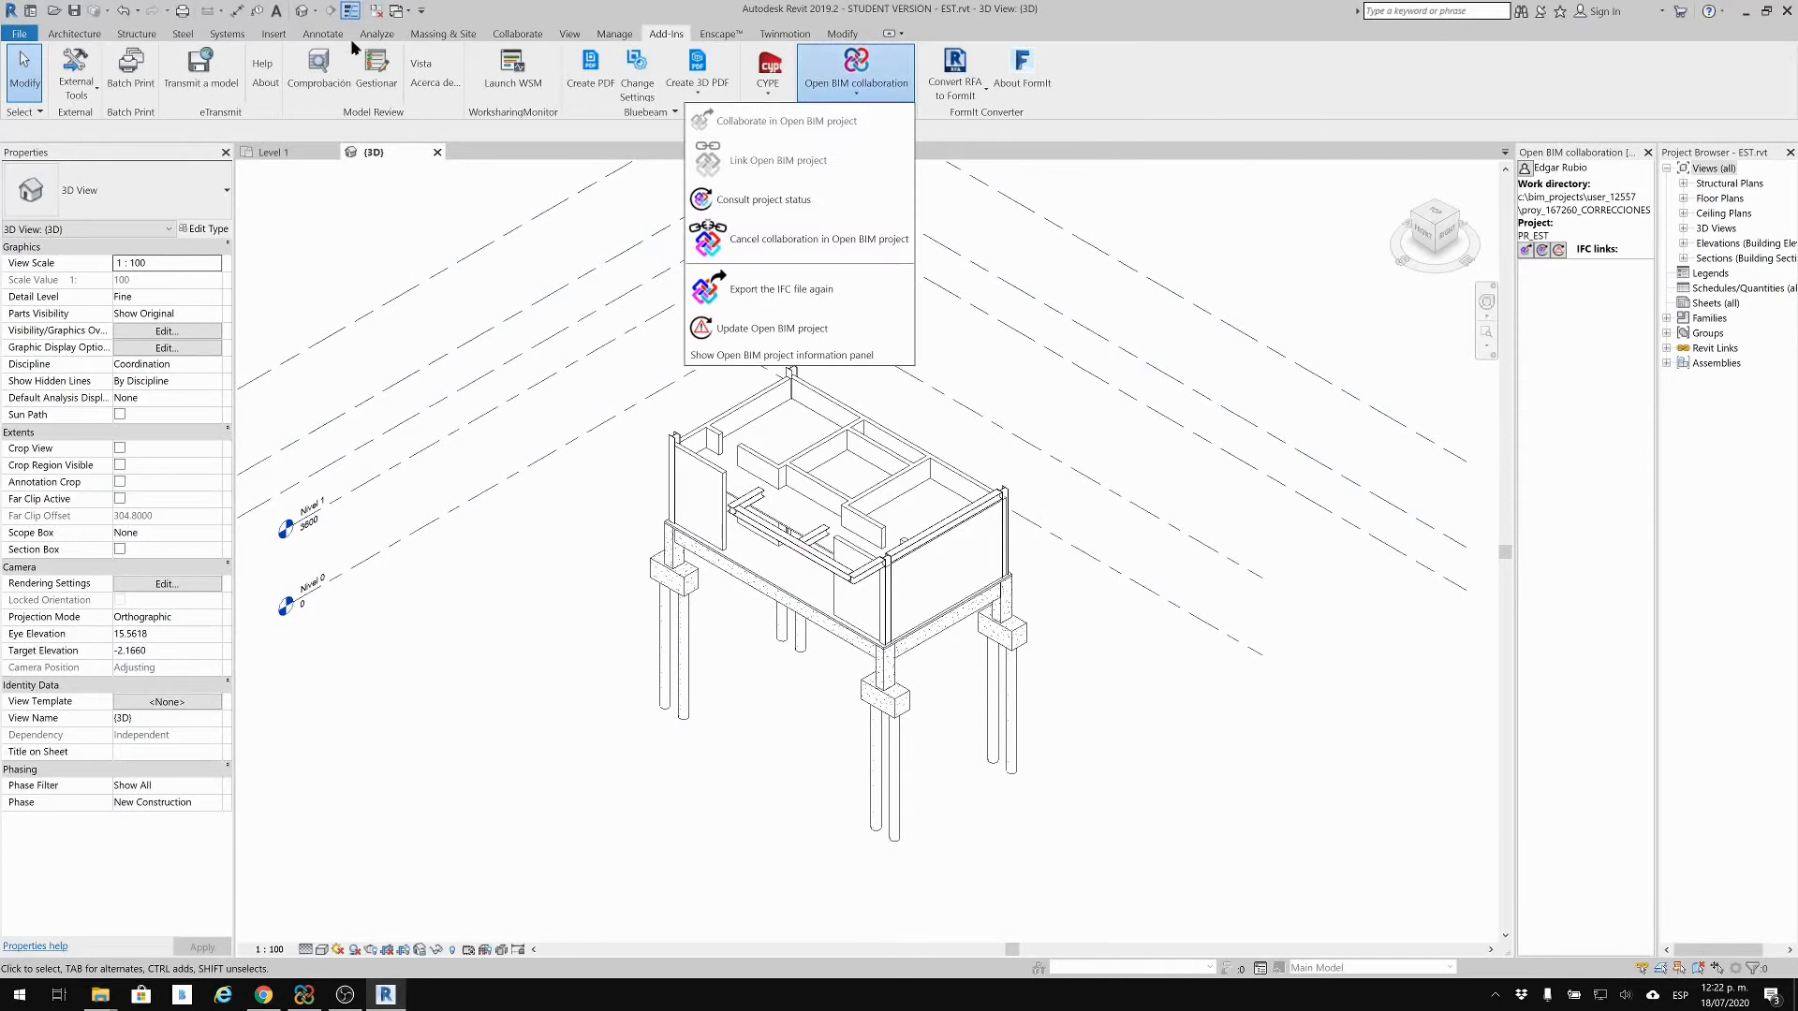
left_click(1234, 130)
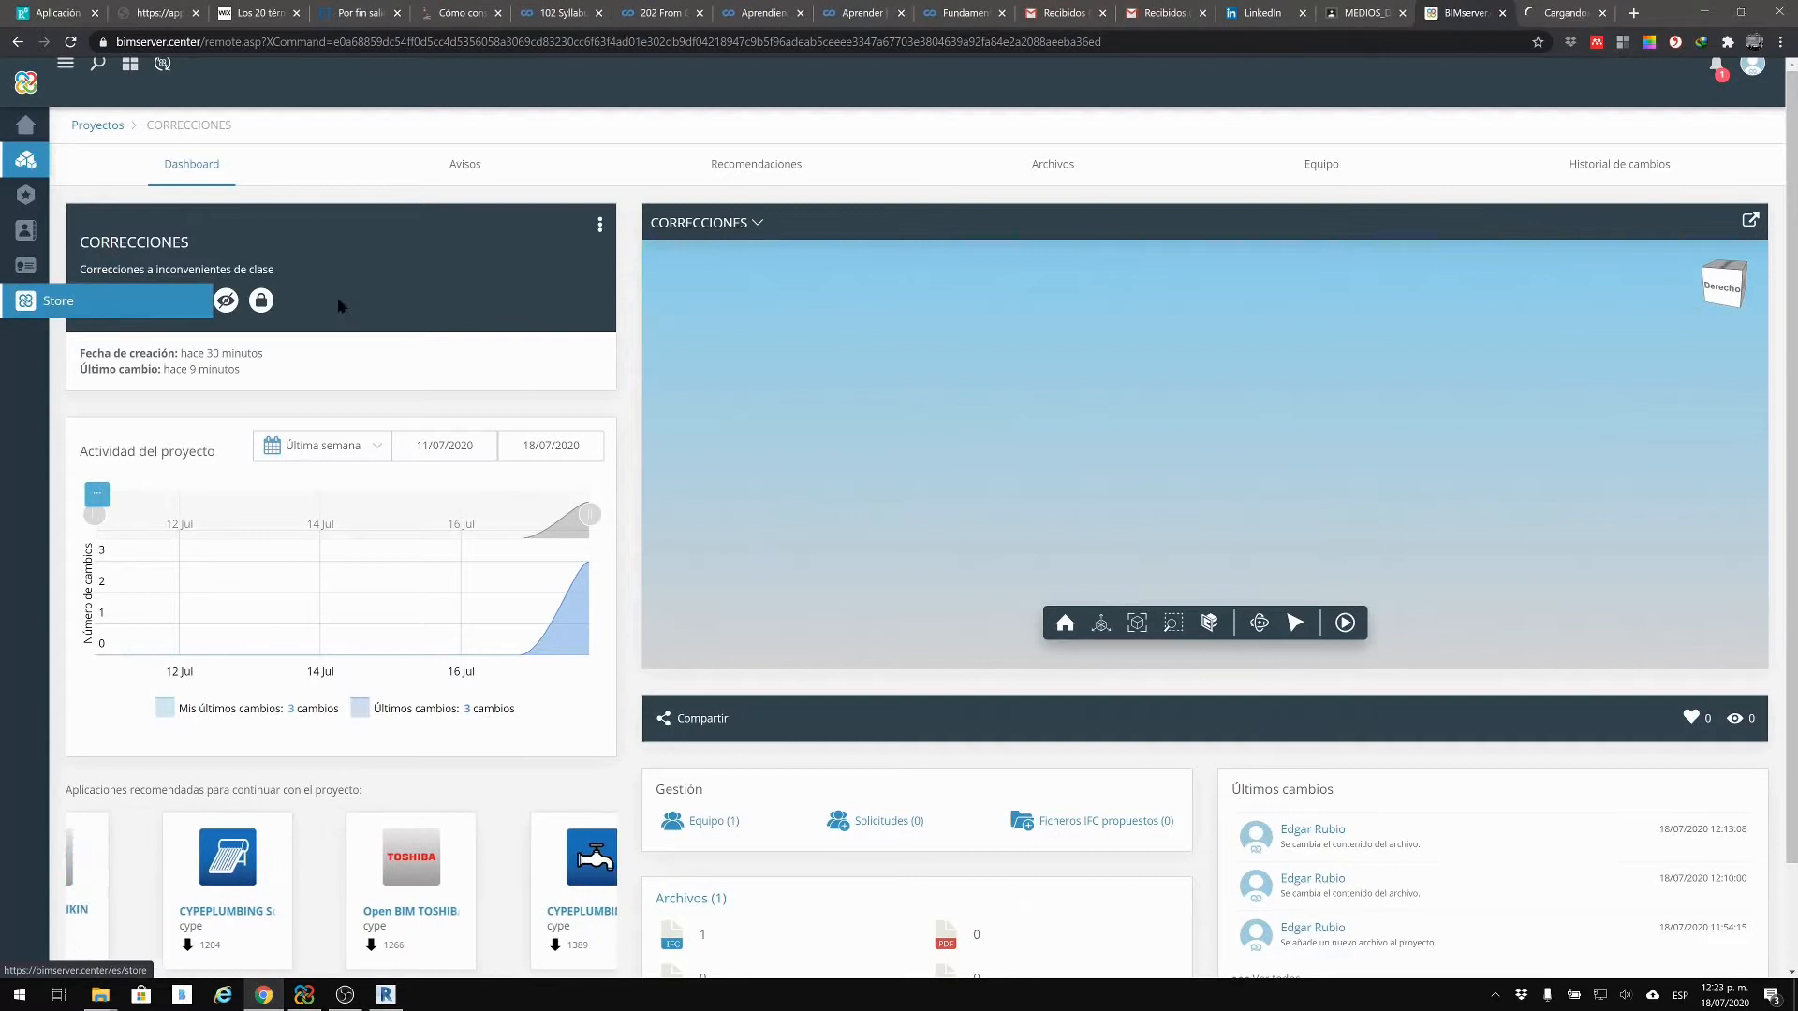
Step: Open the free IFC Uploader app page (version 2021.a) from the BIMserver.center Store's Gratuitas list
left_click(53, 305)
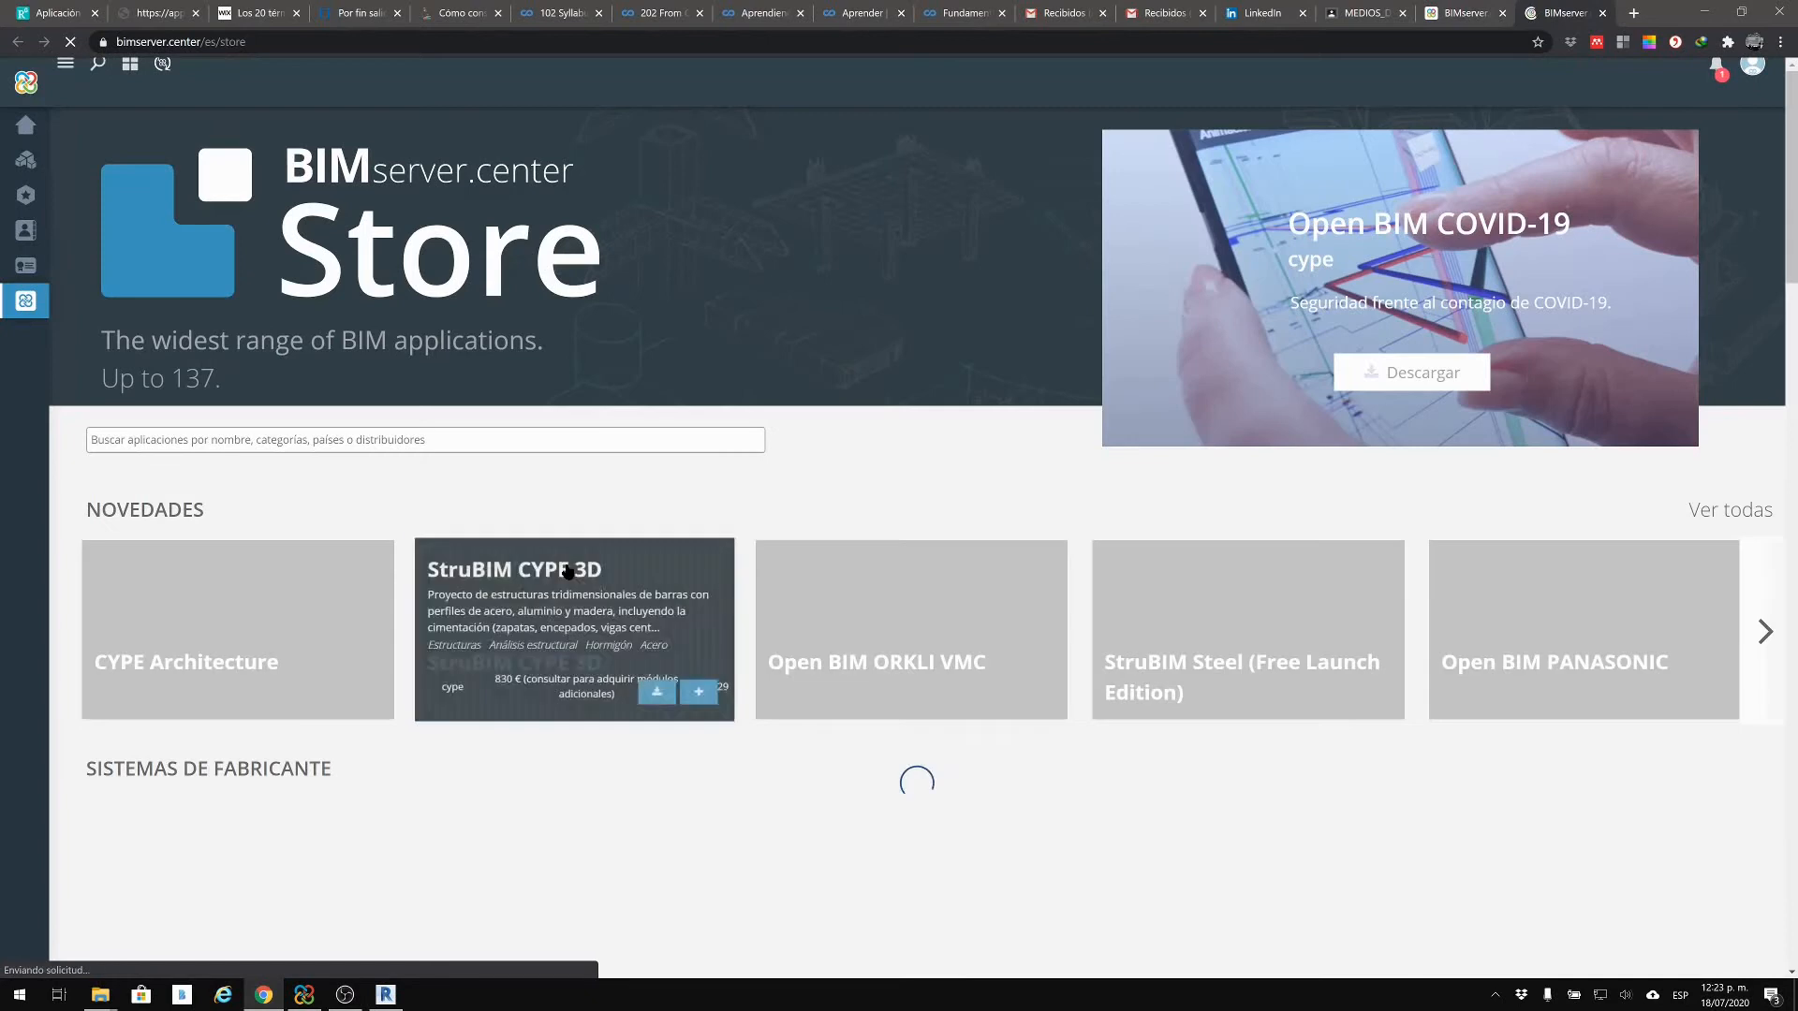
scroll(899, 619, "down", 1)
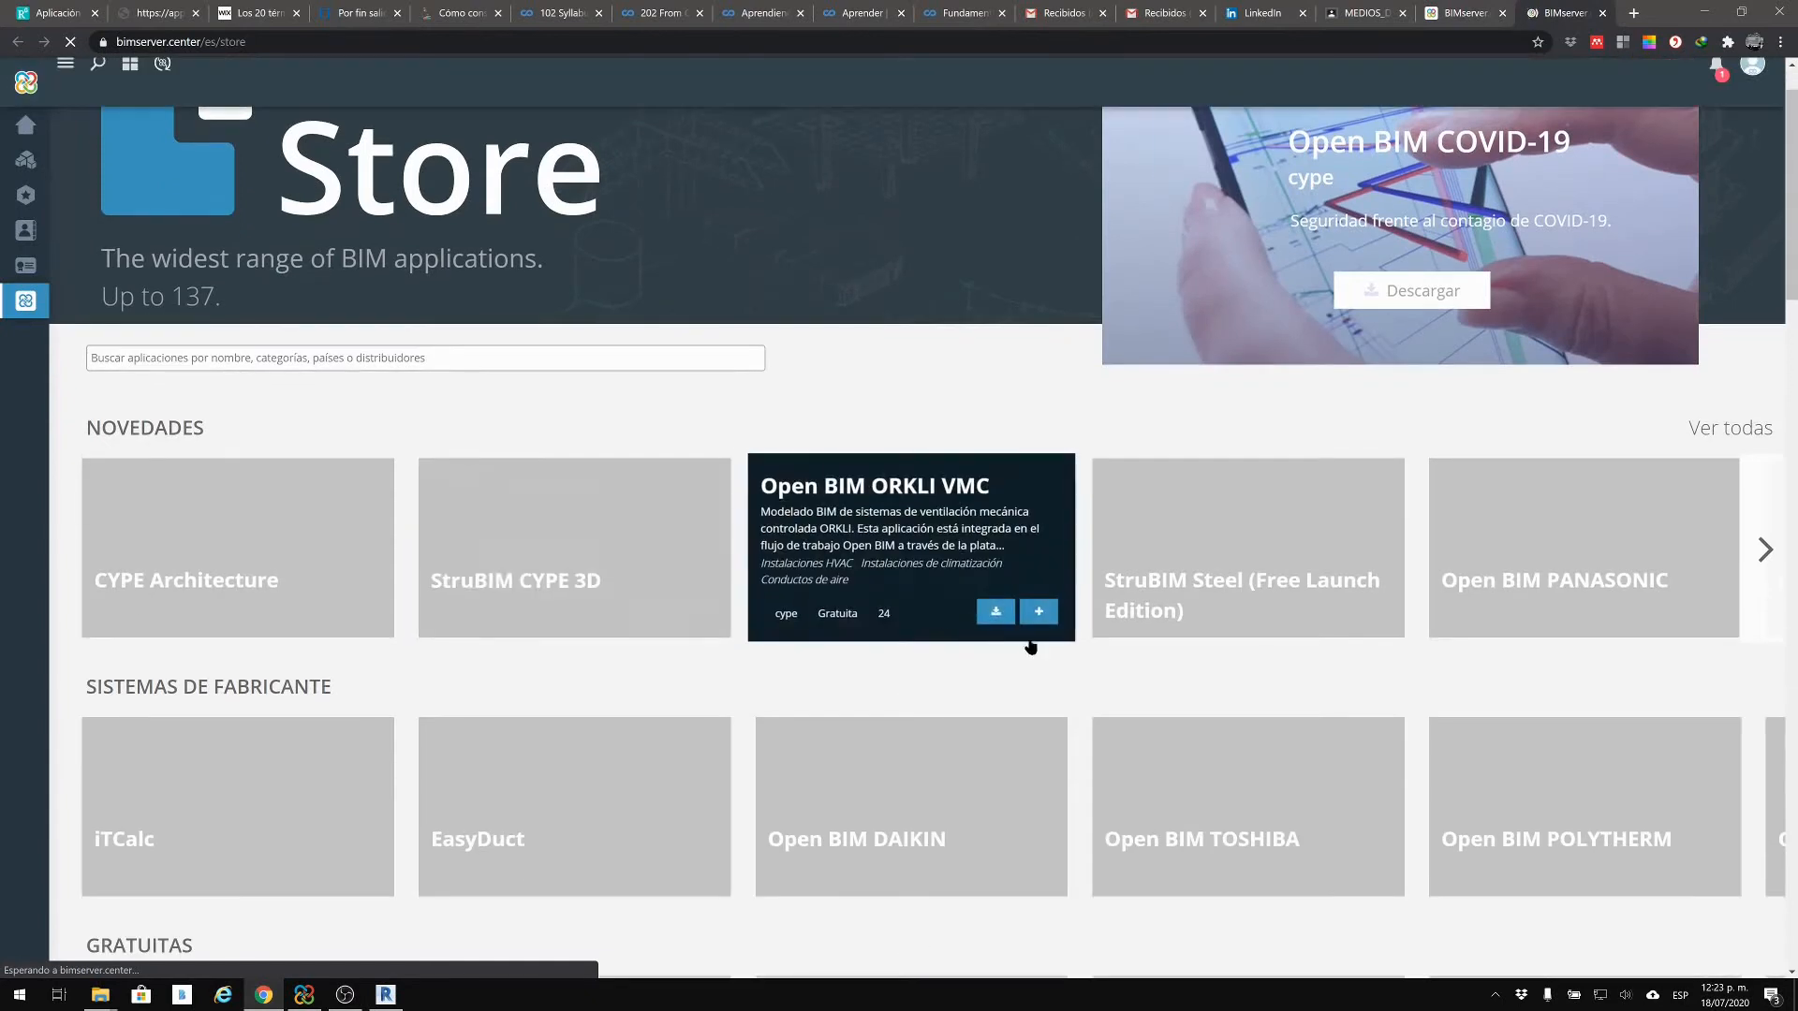
scroll(1084, 630, "down", 1)
scroll(1084, 641, "down", 2)
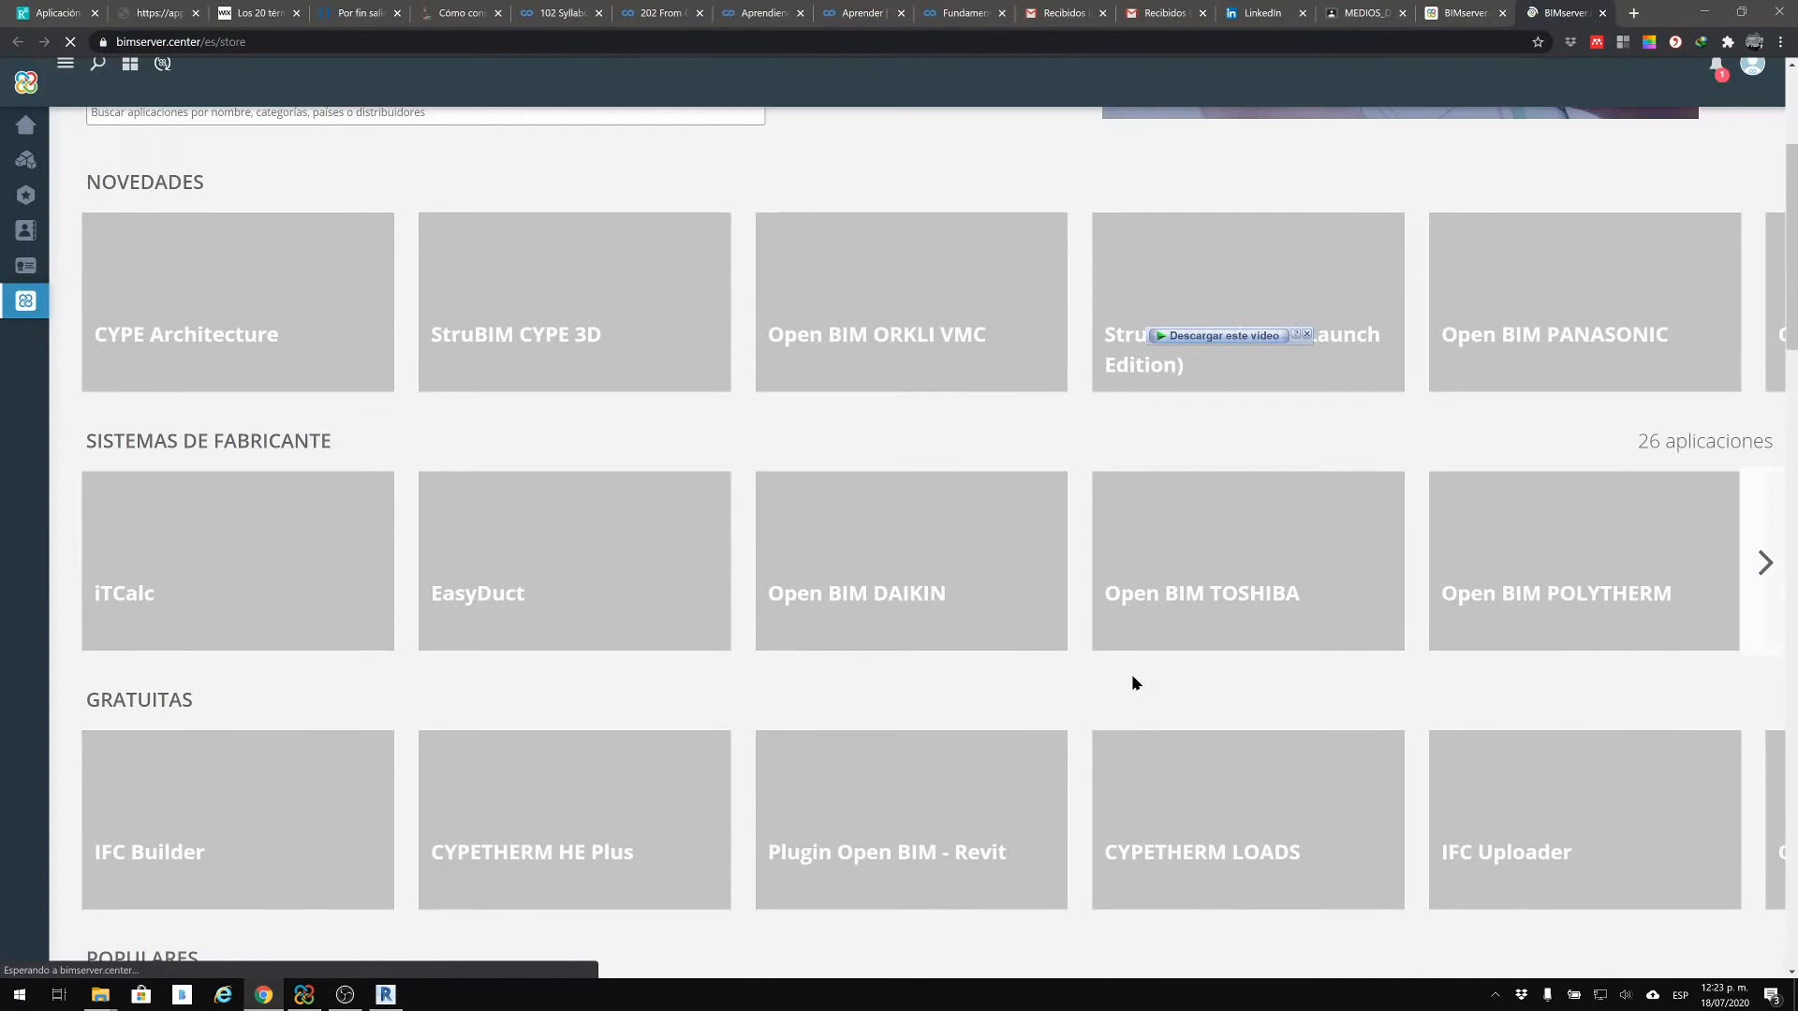
mouse_move(1527, 860)
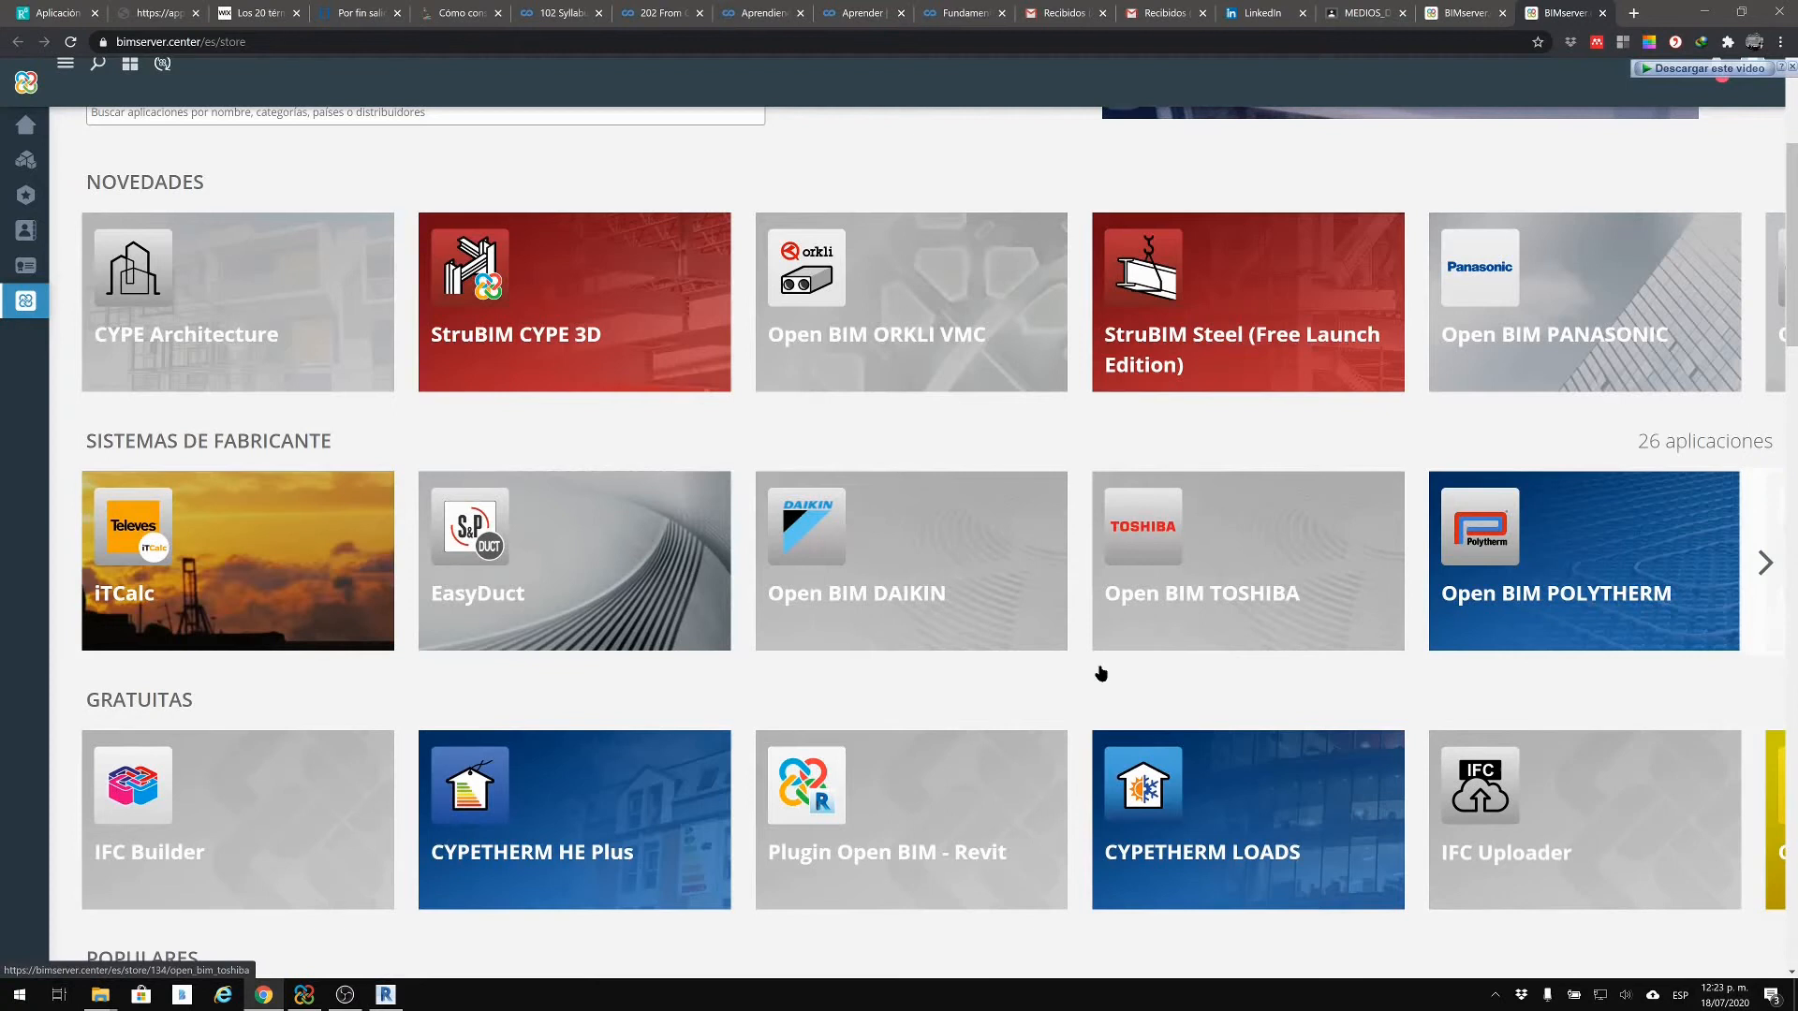
mouse_move(1583, 819)
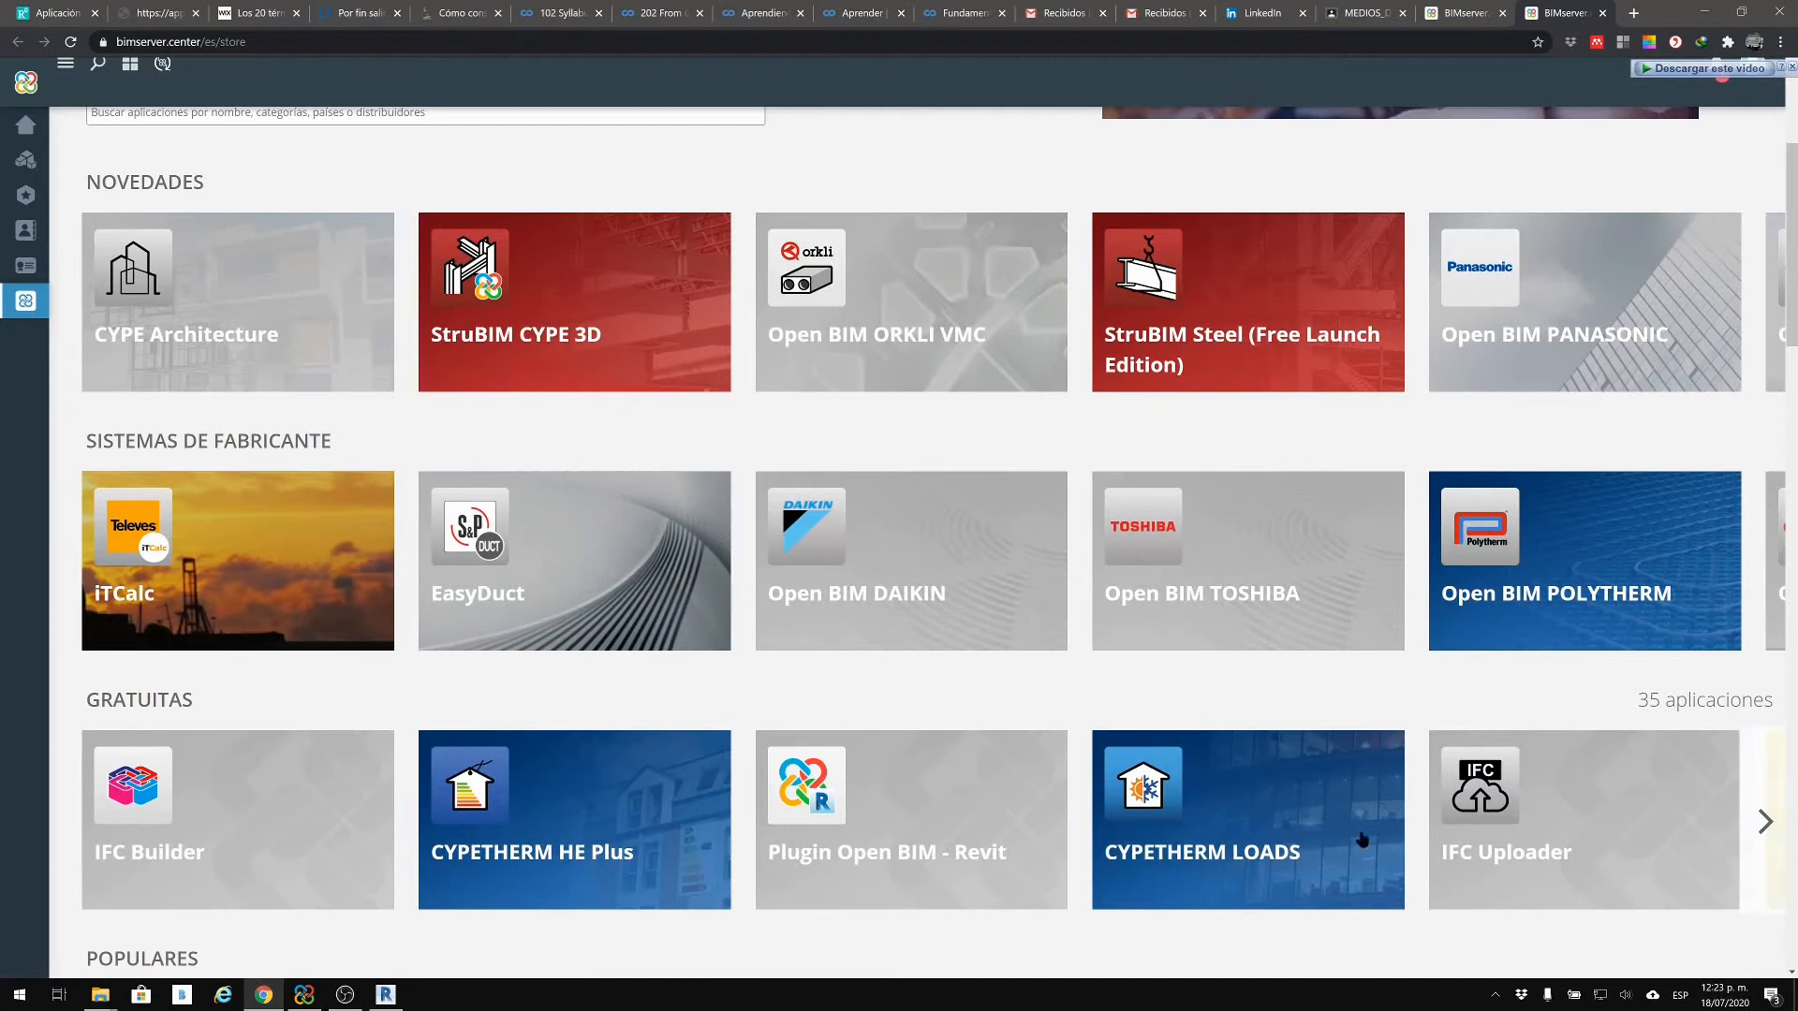
left_click(1492, 821)
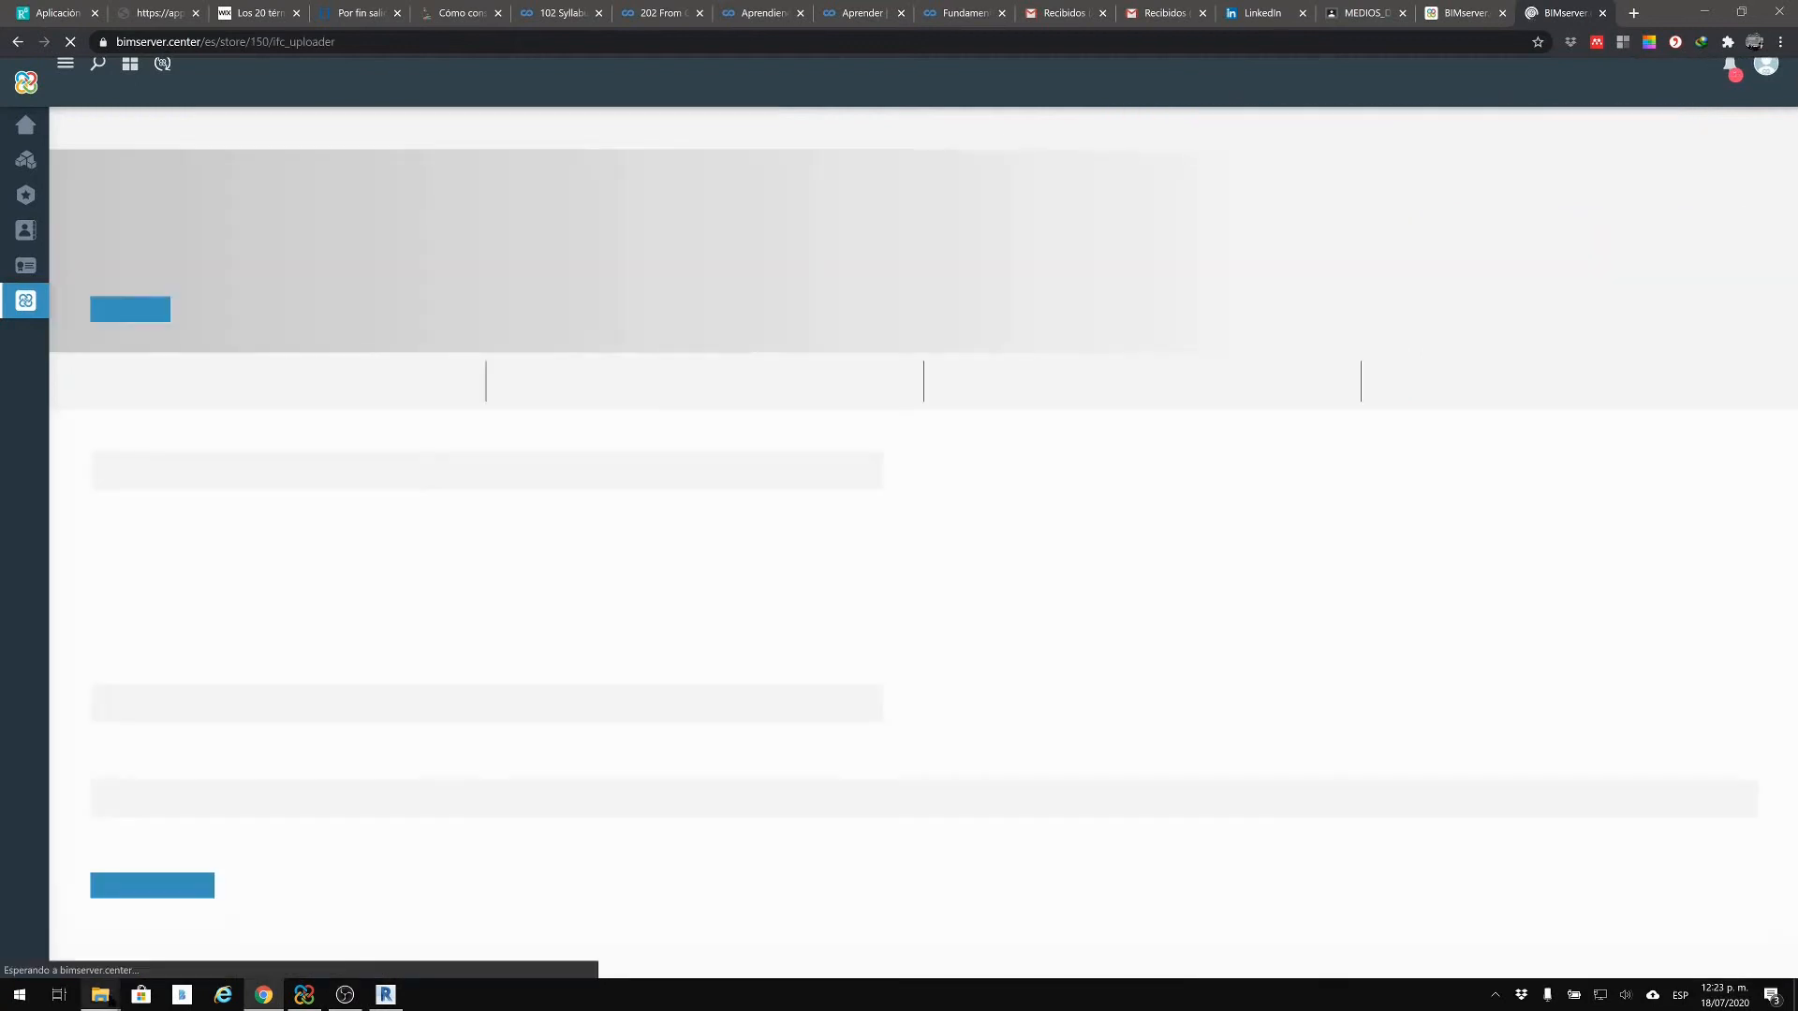
mouse_move(100, 994)
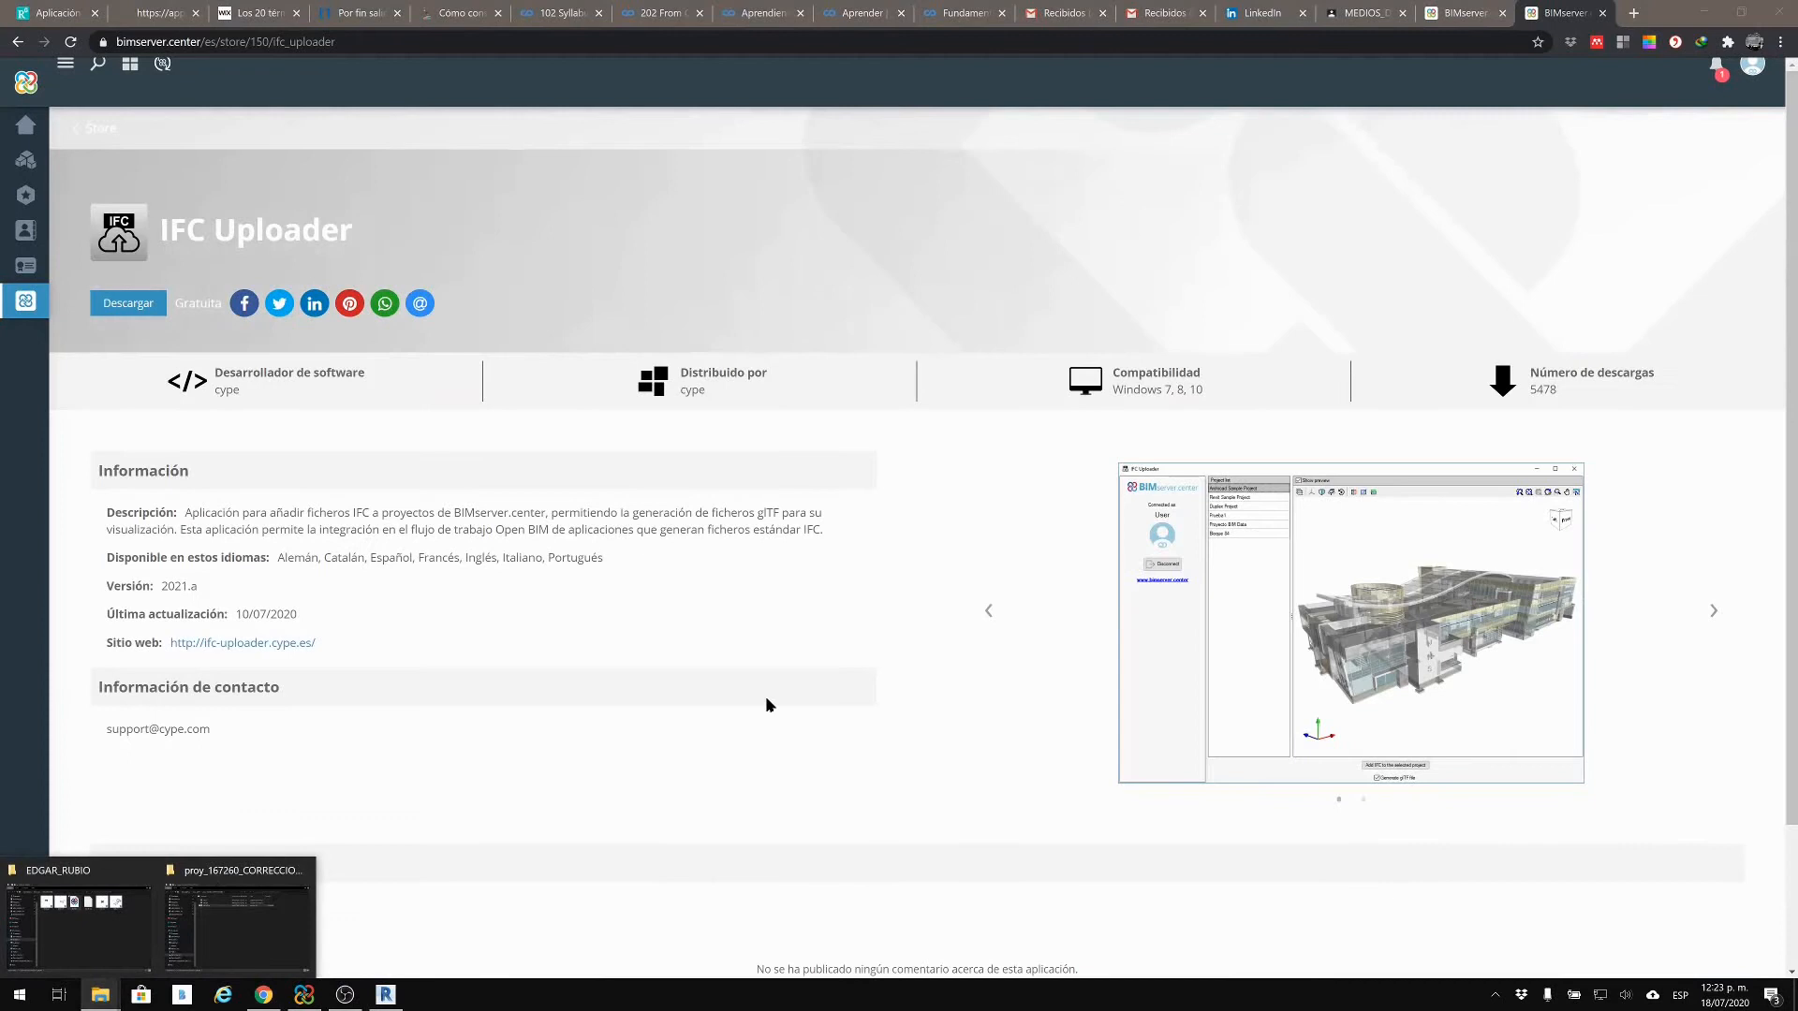
scroll(281, 590, "down", 2)
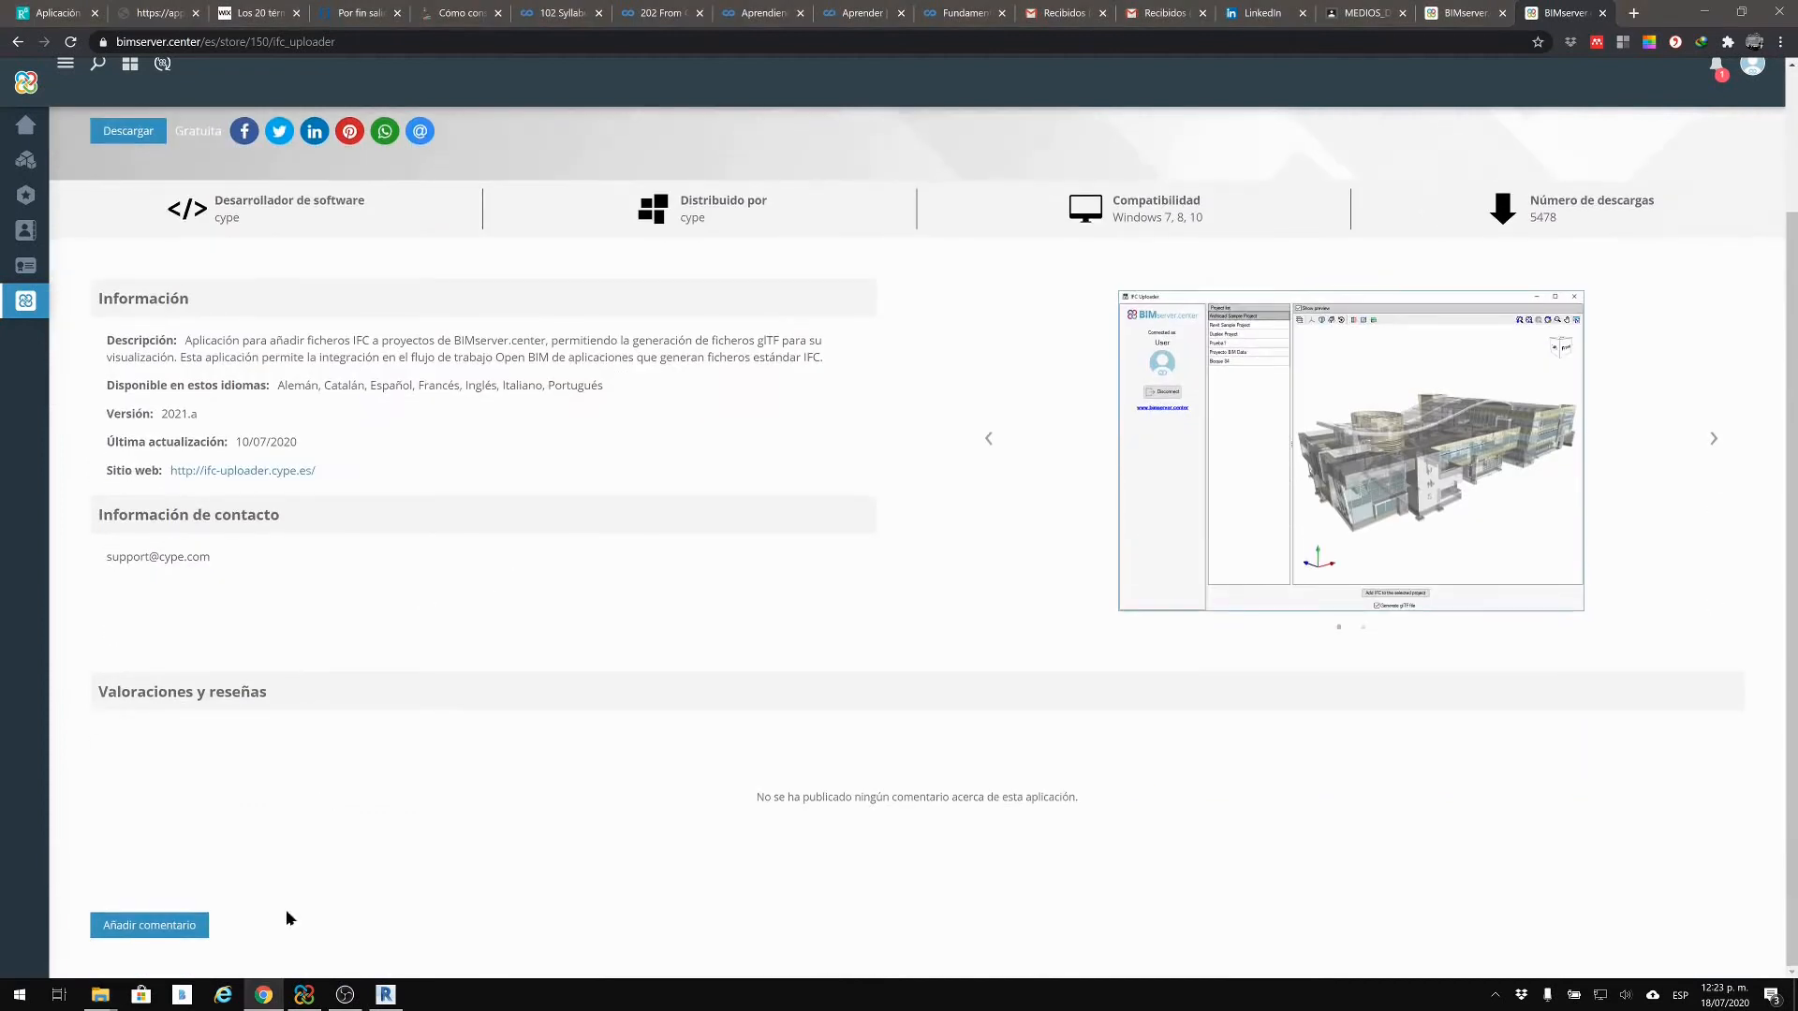
left_click(100, 994)
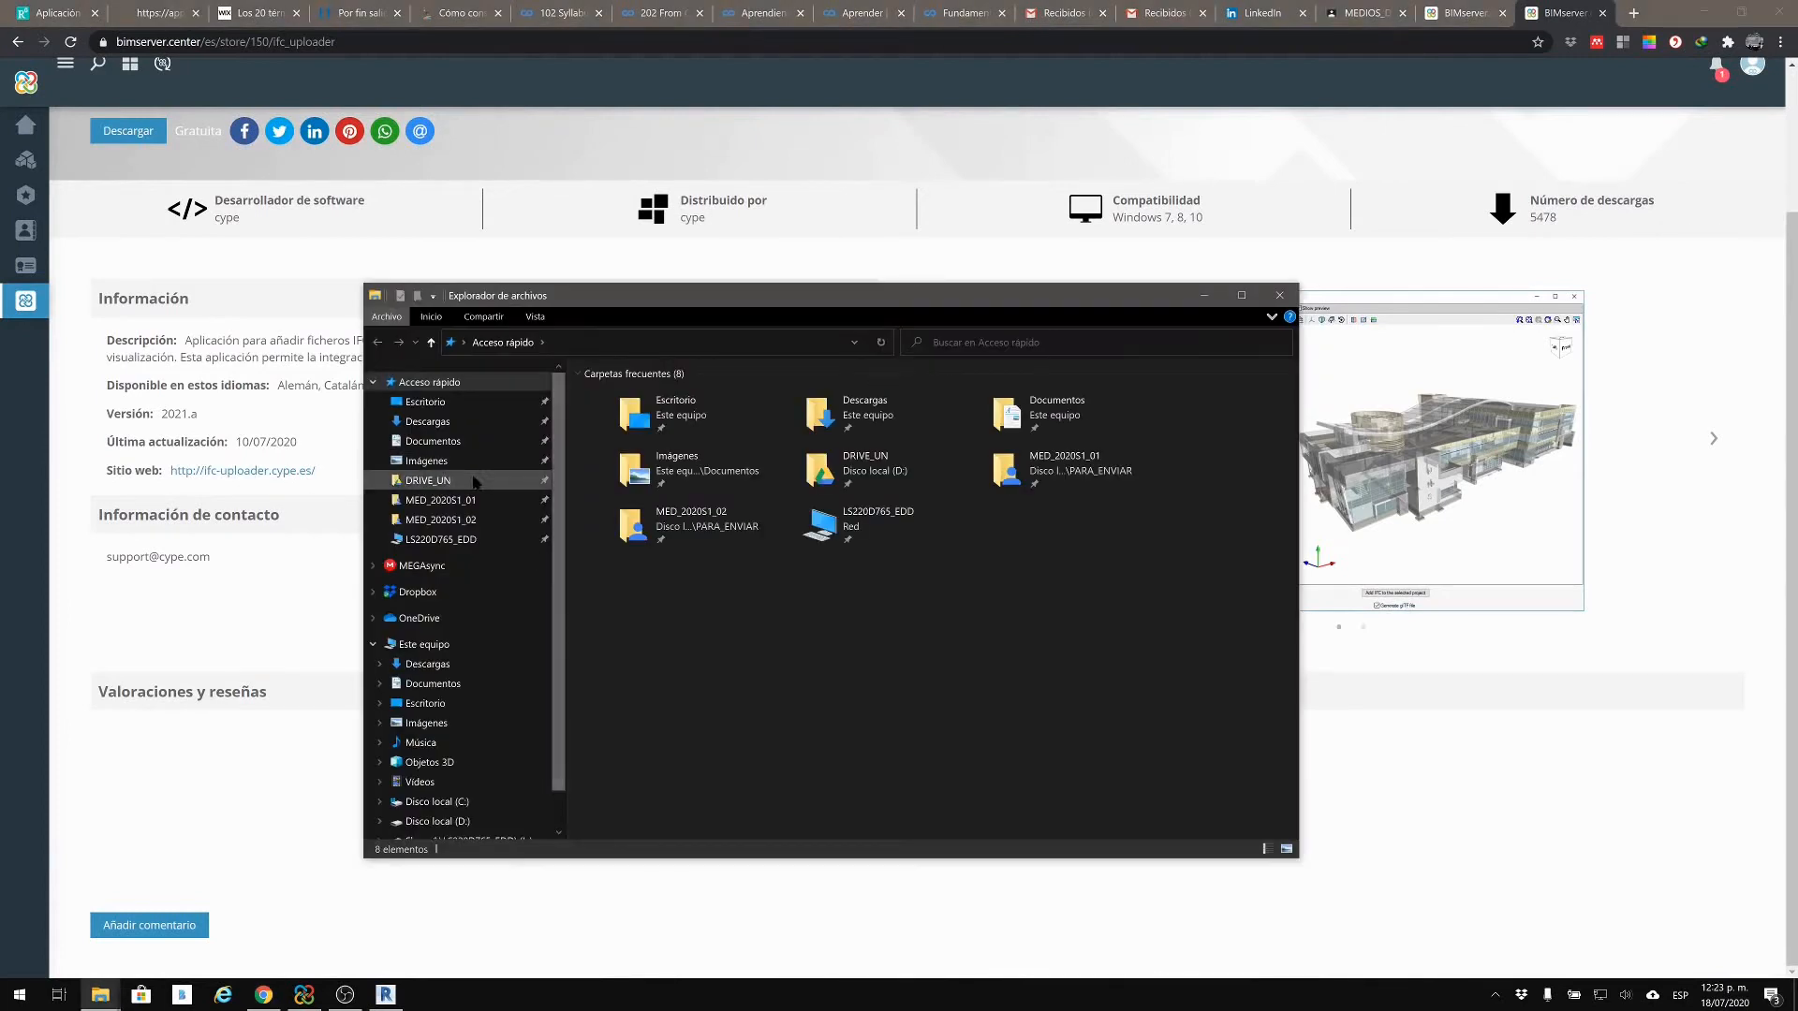
left_click(468, 504)
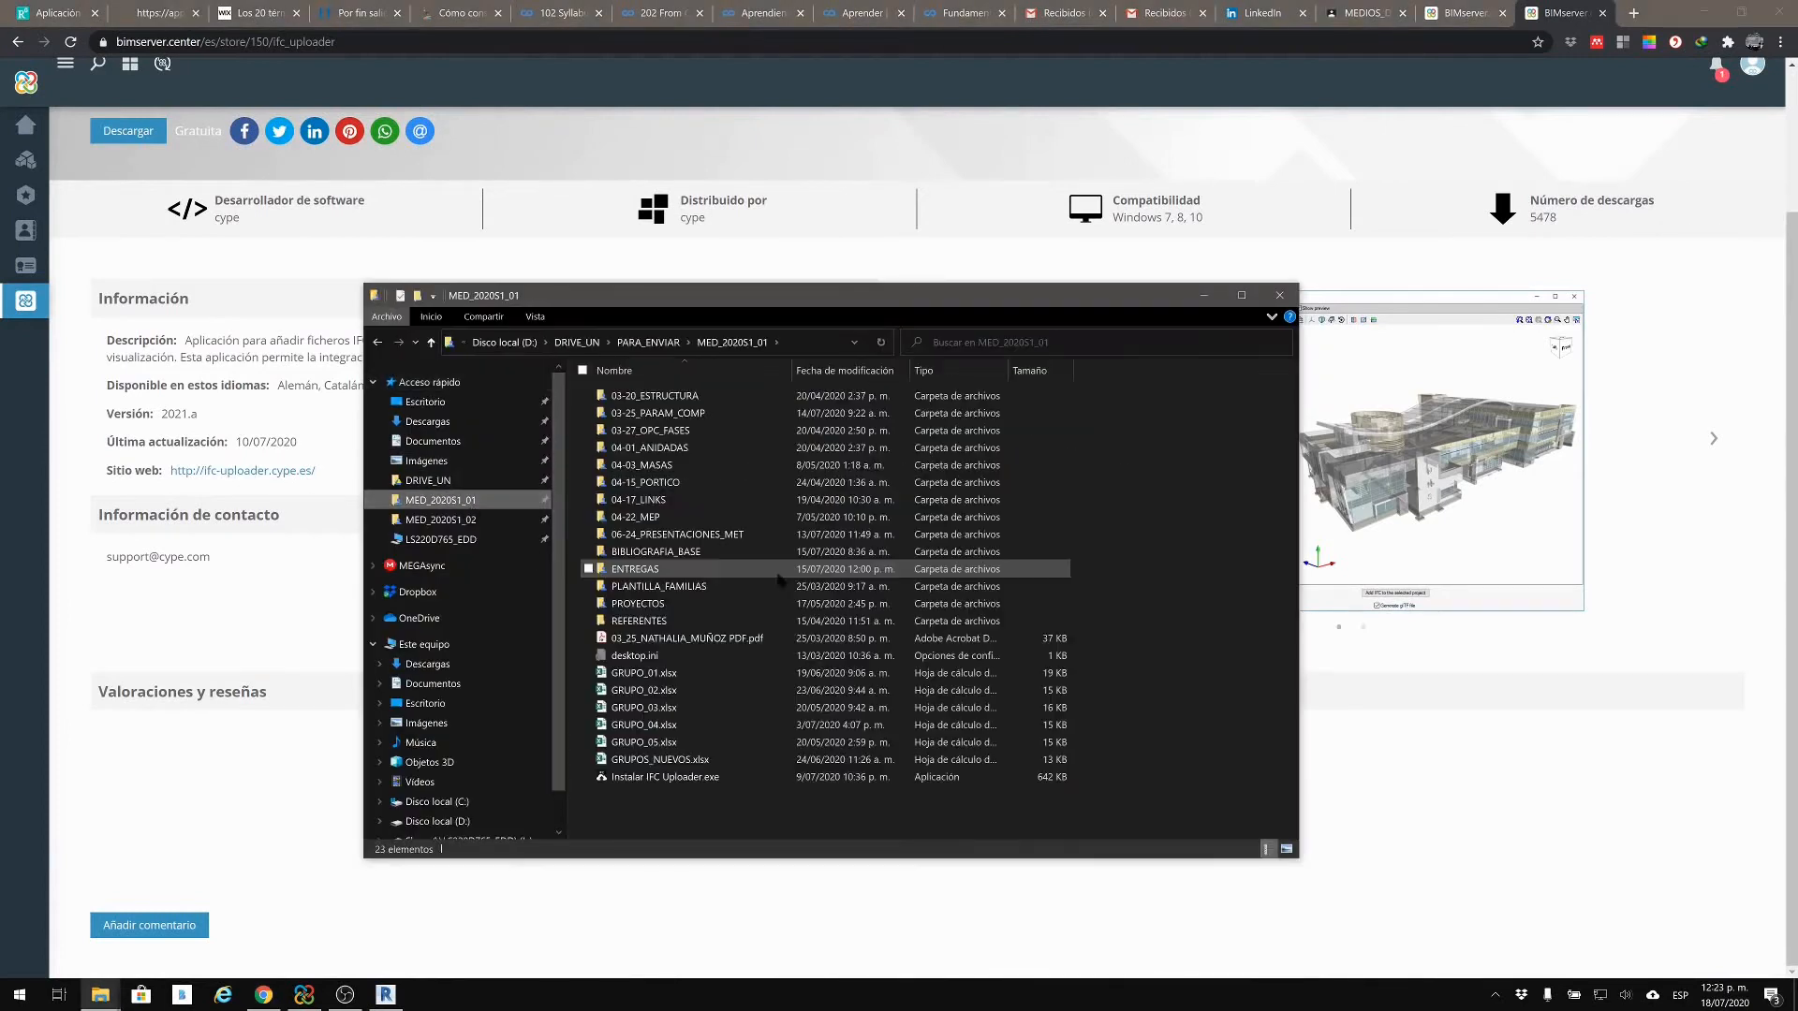
left_click(694, 780)
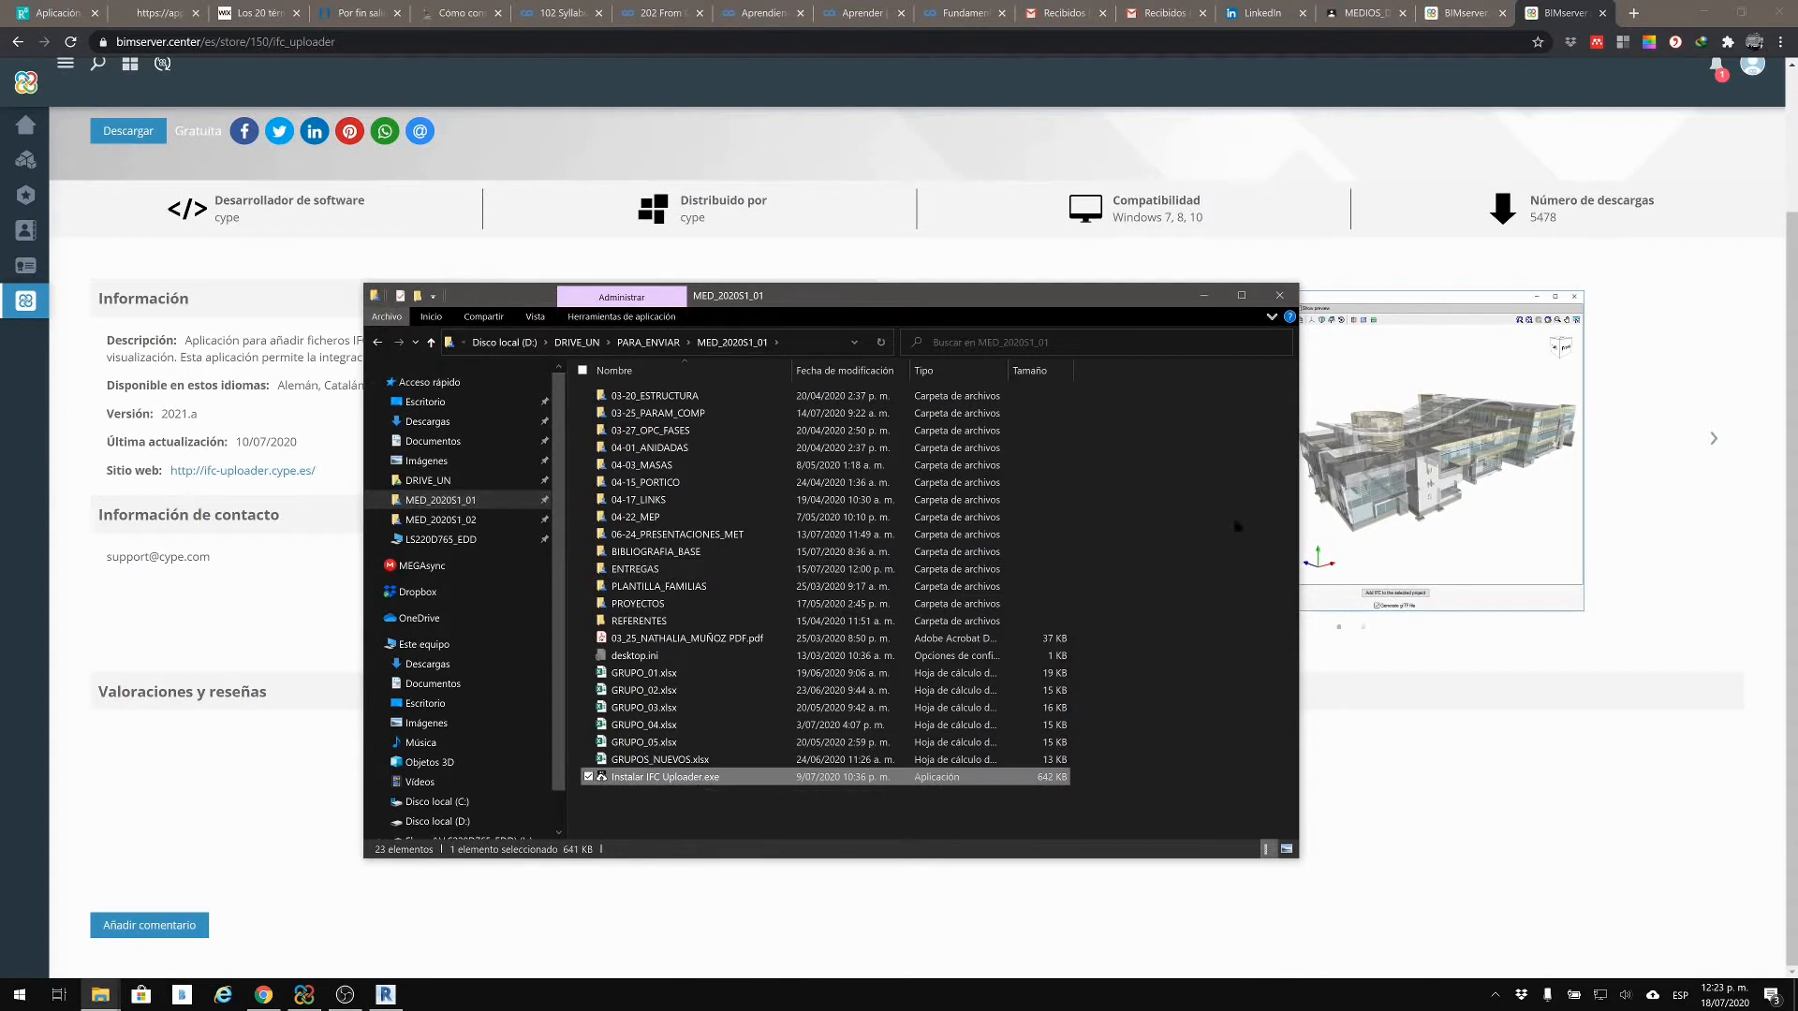
left_click(1204, 298)
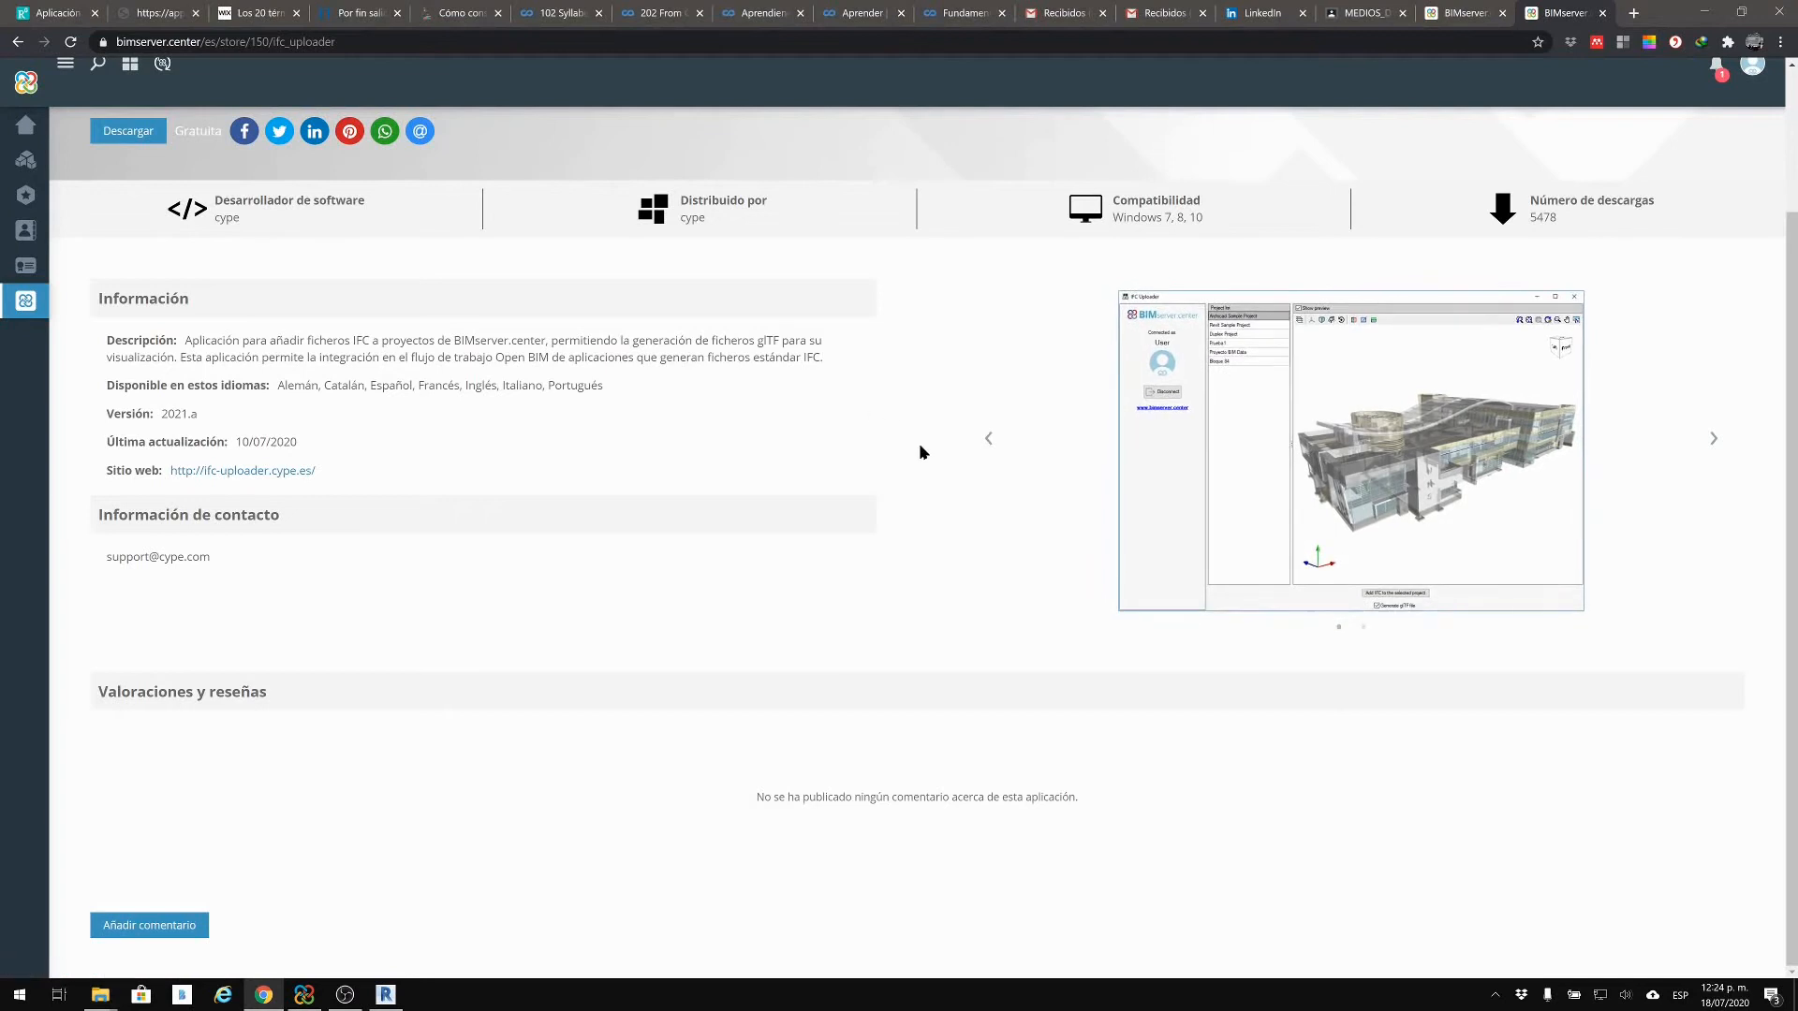
Step: Launch IFC Uploader from Windows search, centre its window, and start adding an IFC file
key("super")
type("ifc")
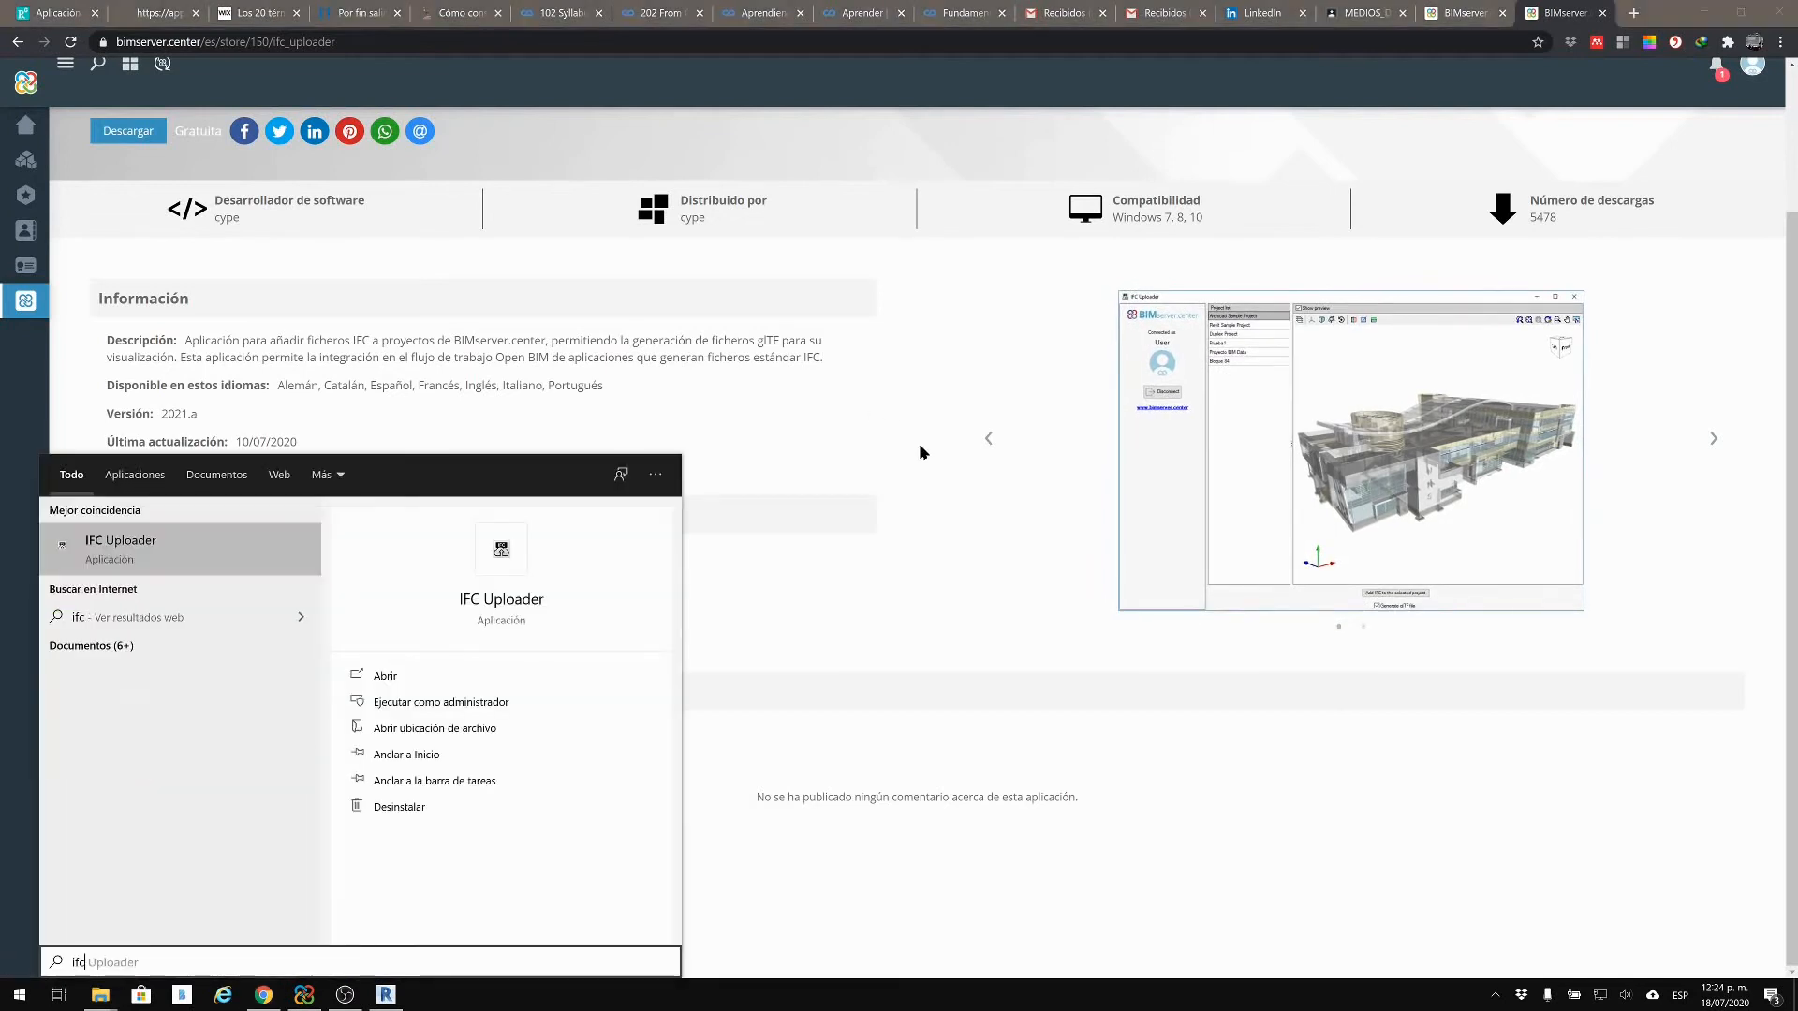
key("Return")
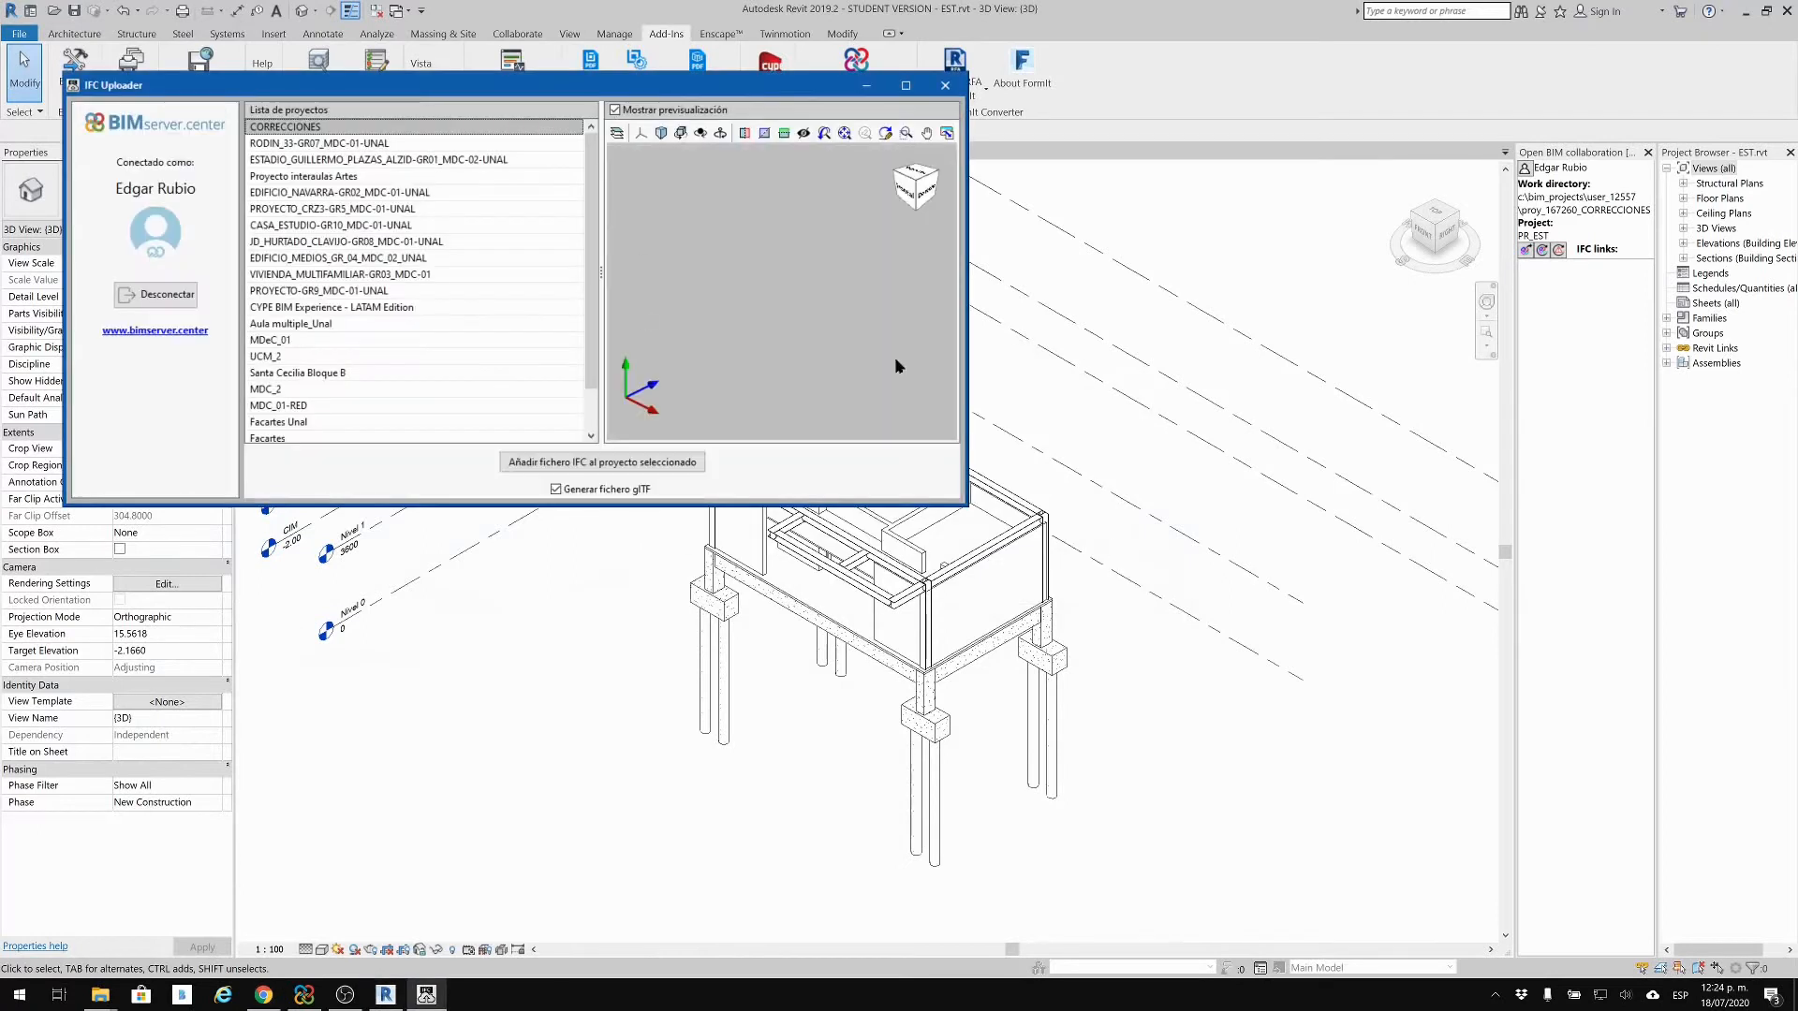
left_click_drag(658, 87, 726, 275)
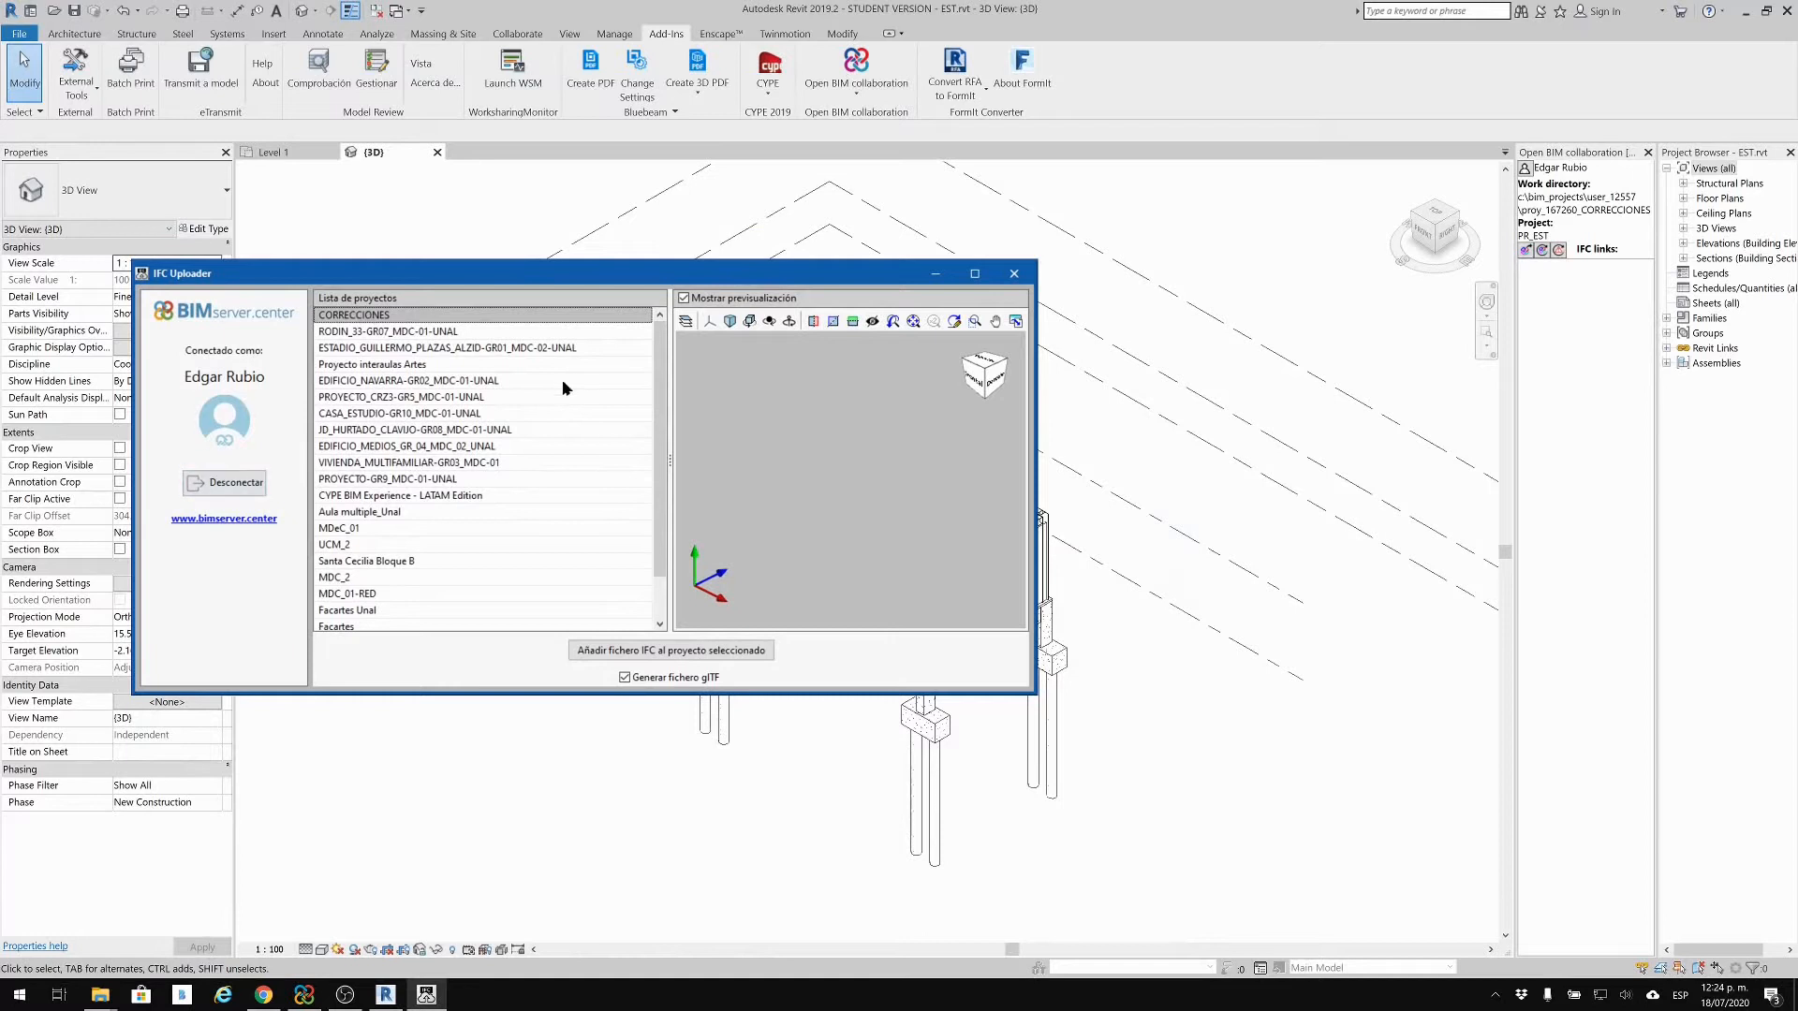
left_click_drag(560, 279, 878, 274)
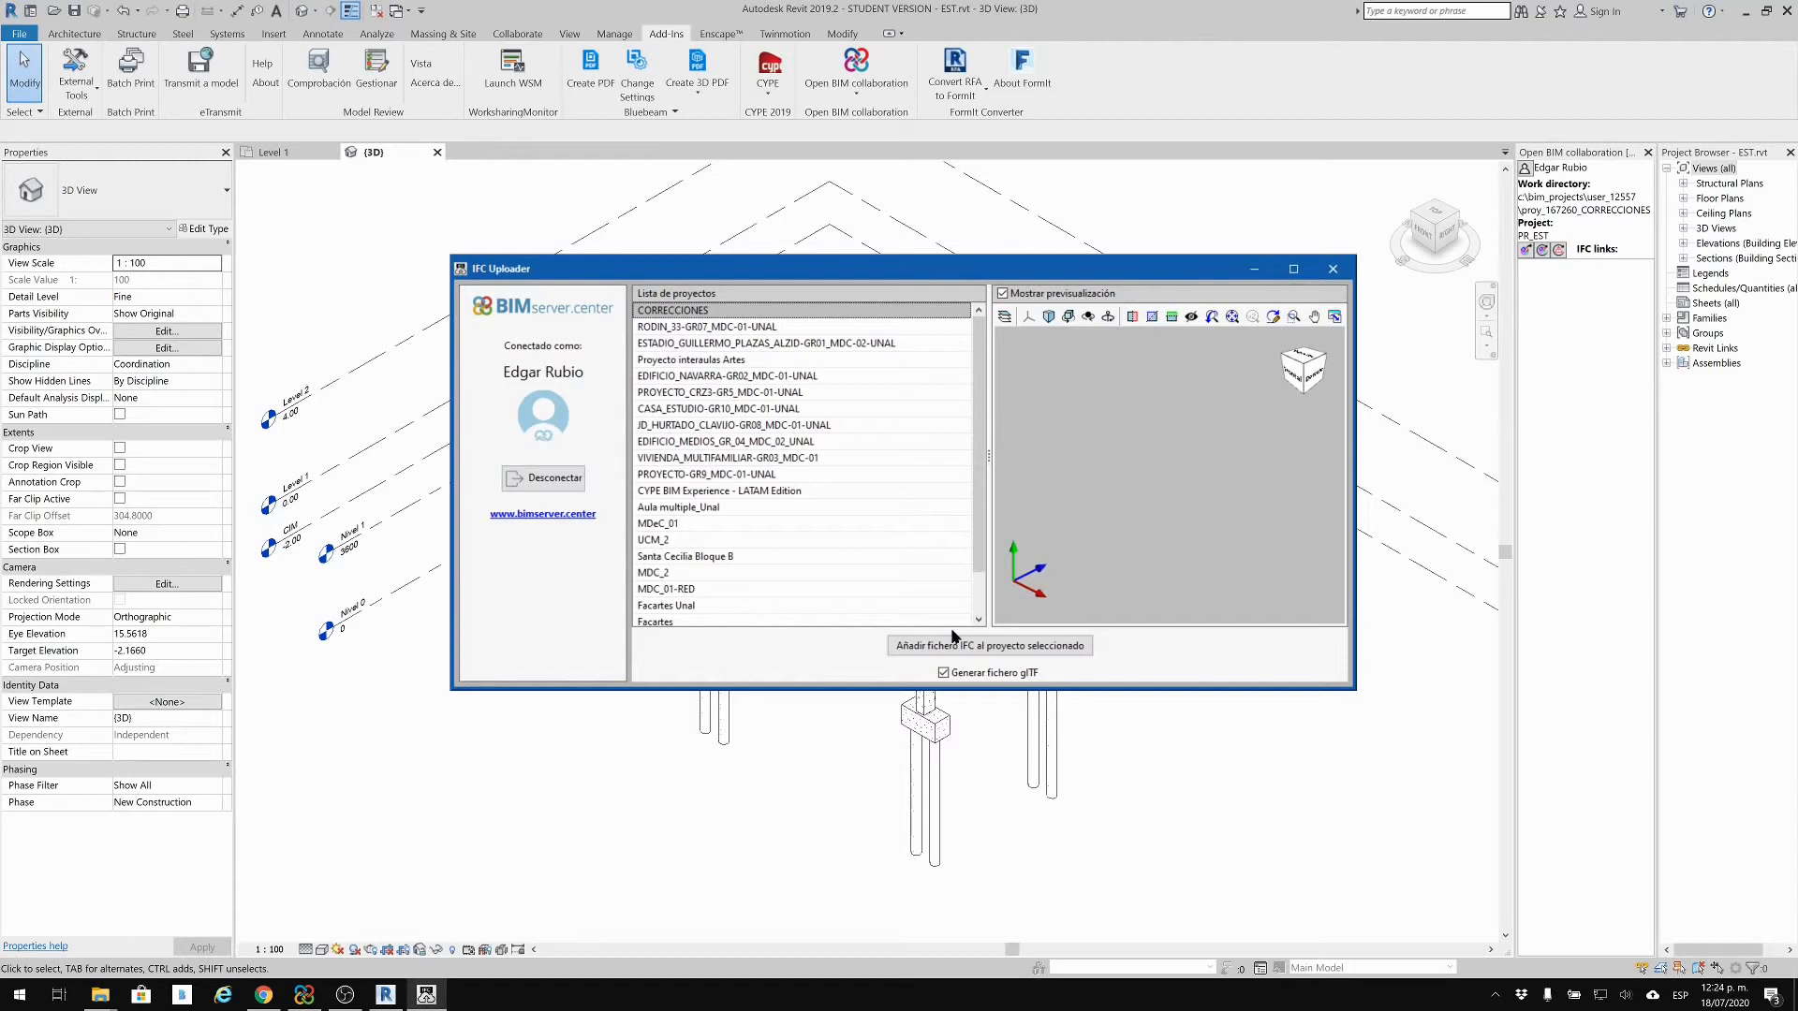
left_click(922, 648)
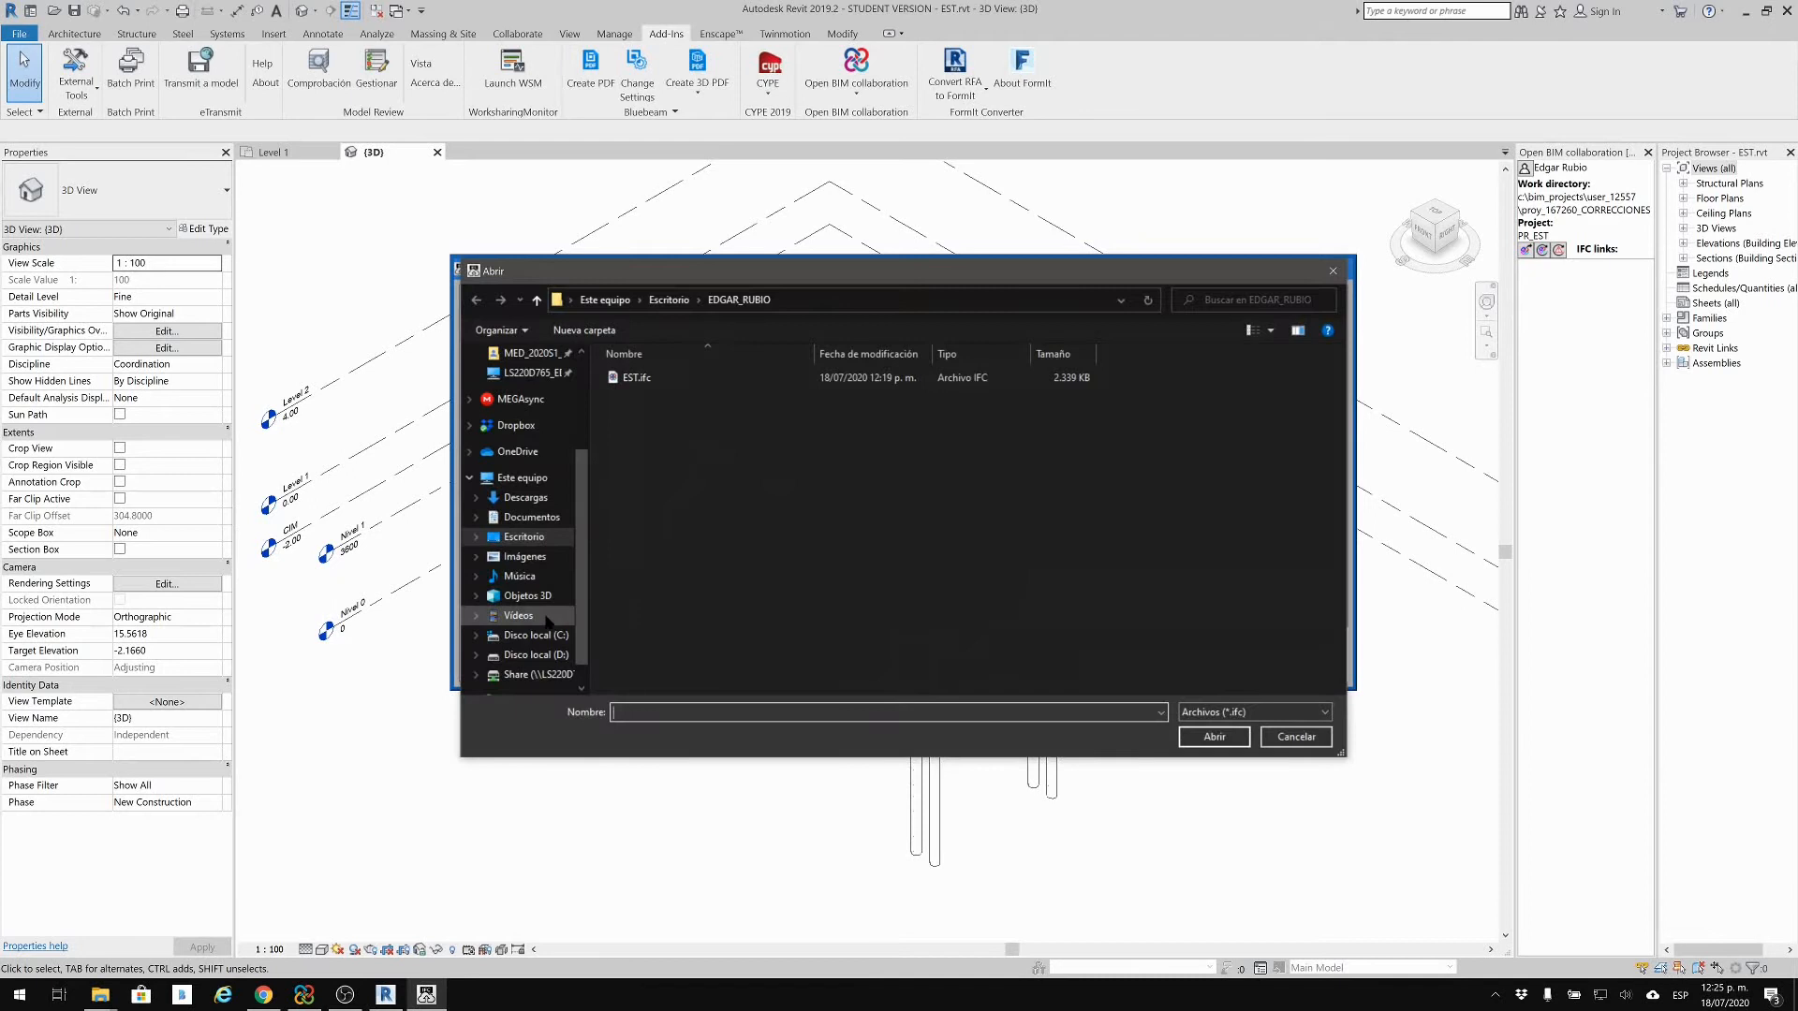
Step: Open PR_EST.ifc from C:\bim_projects' proj_167260_CORRECCIONES folder in the file chooser
scroll(553, 619, "down", 2)
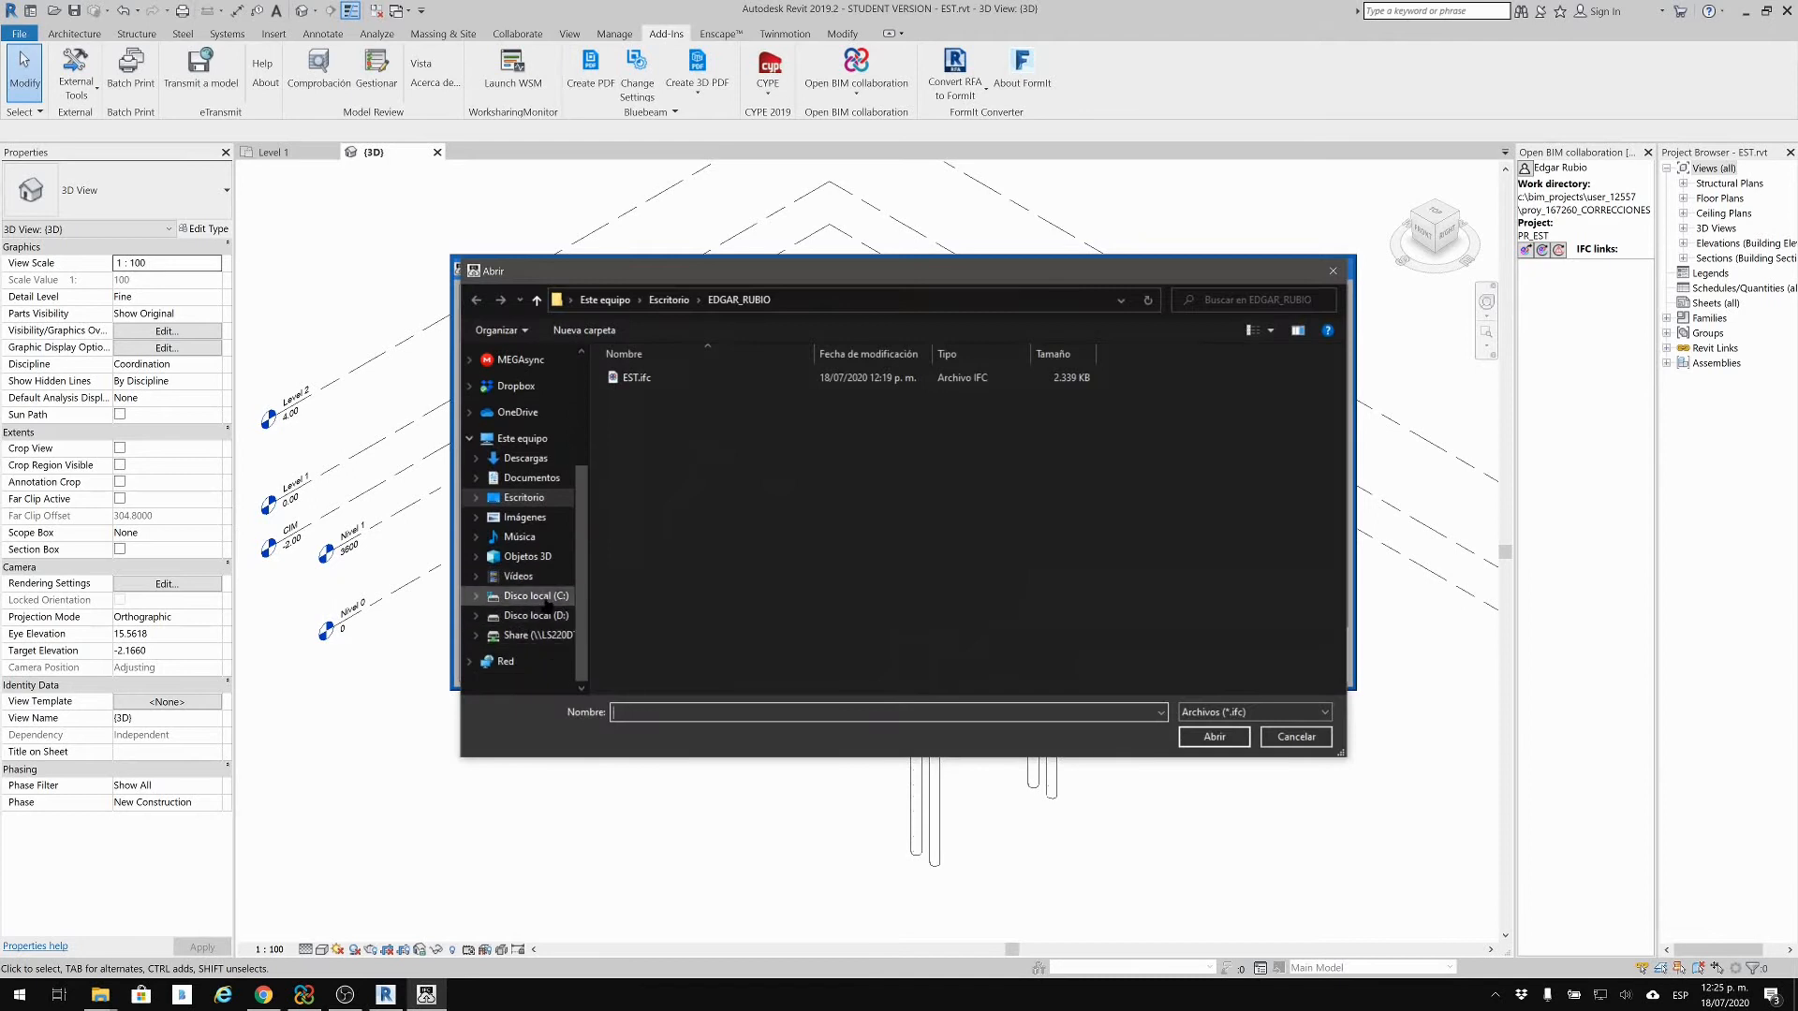
left_click(534, 596)
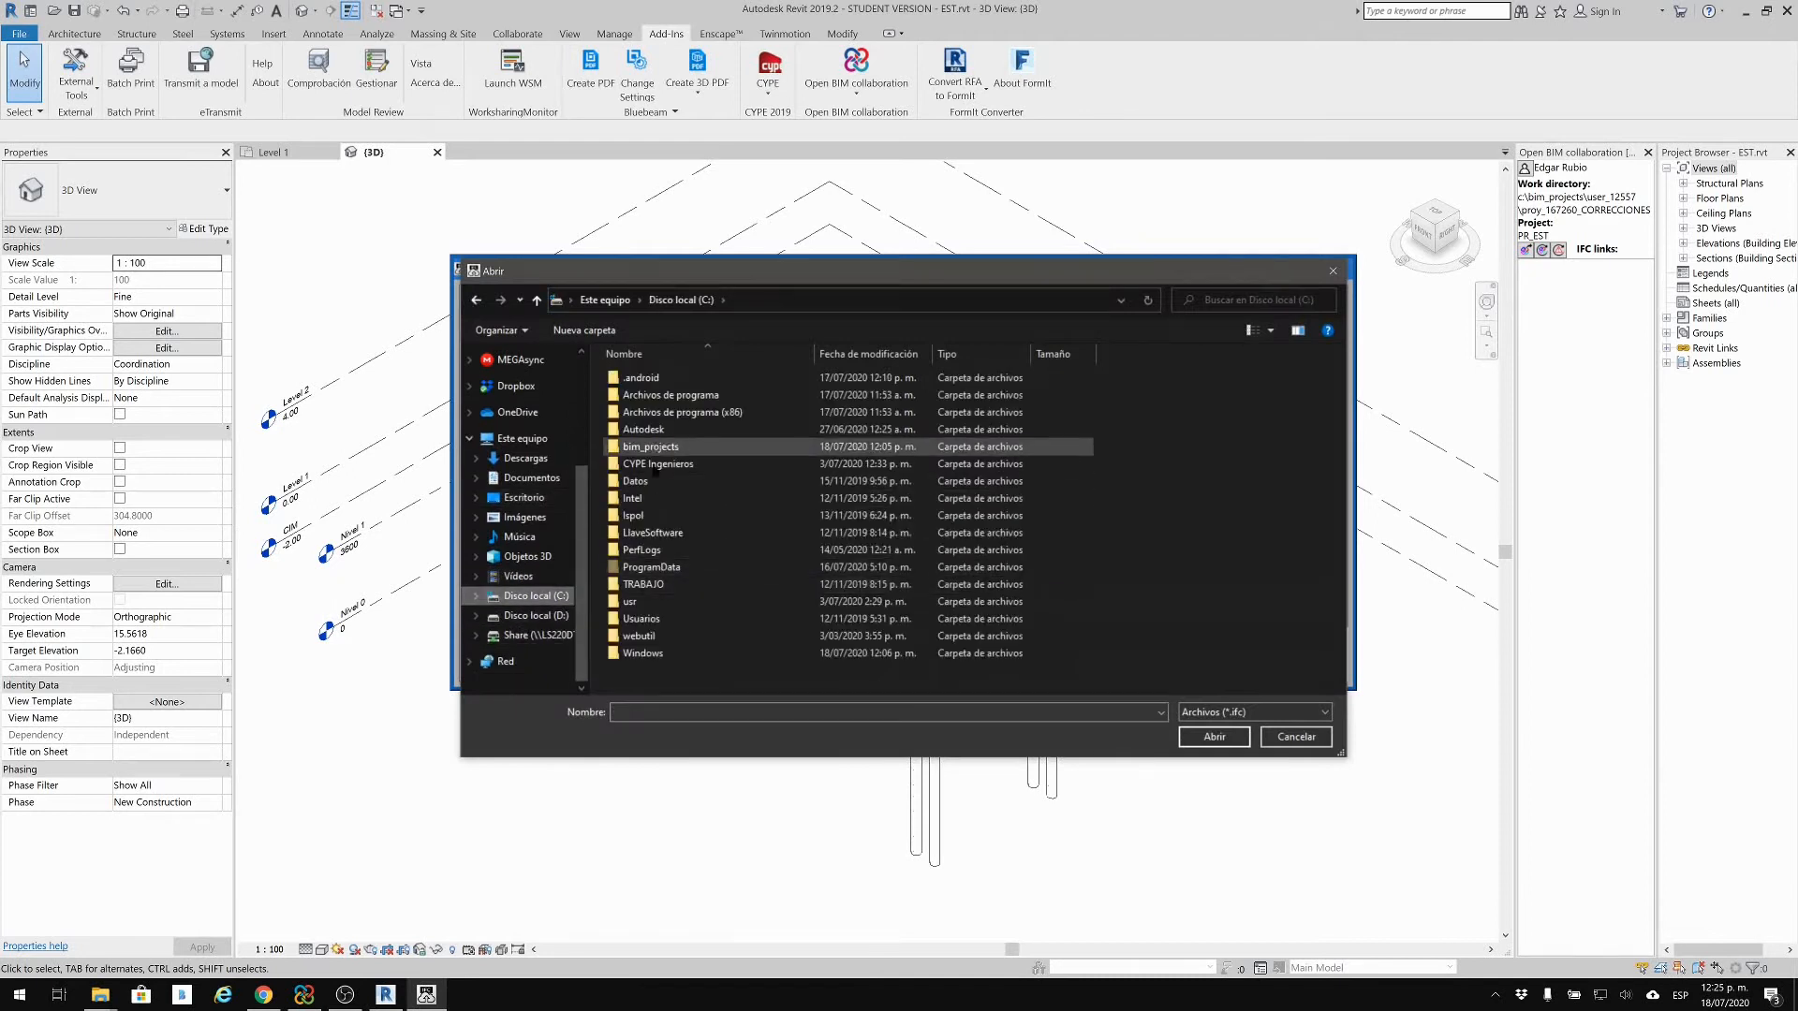
double_click(656, 447)
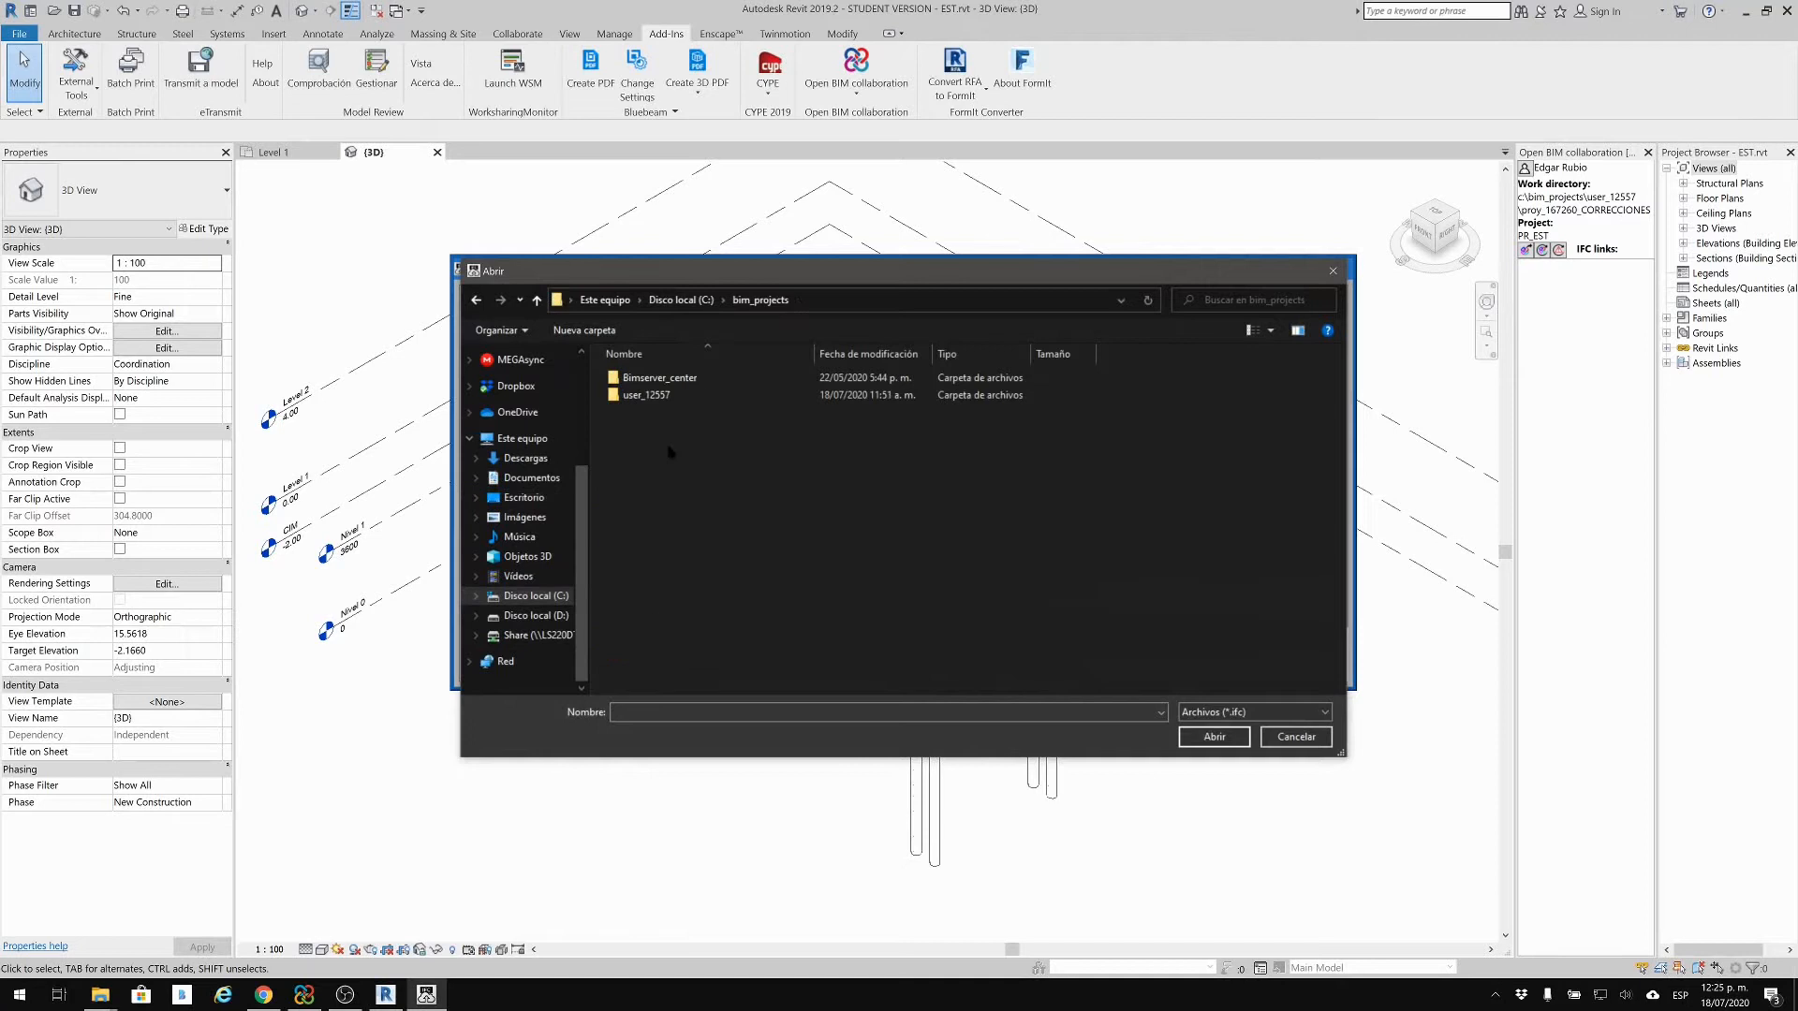
double_click(653, 395)
scroll(670, 562, "down", 3)
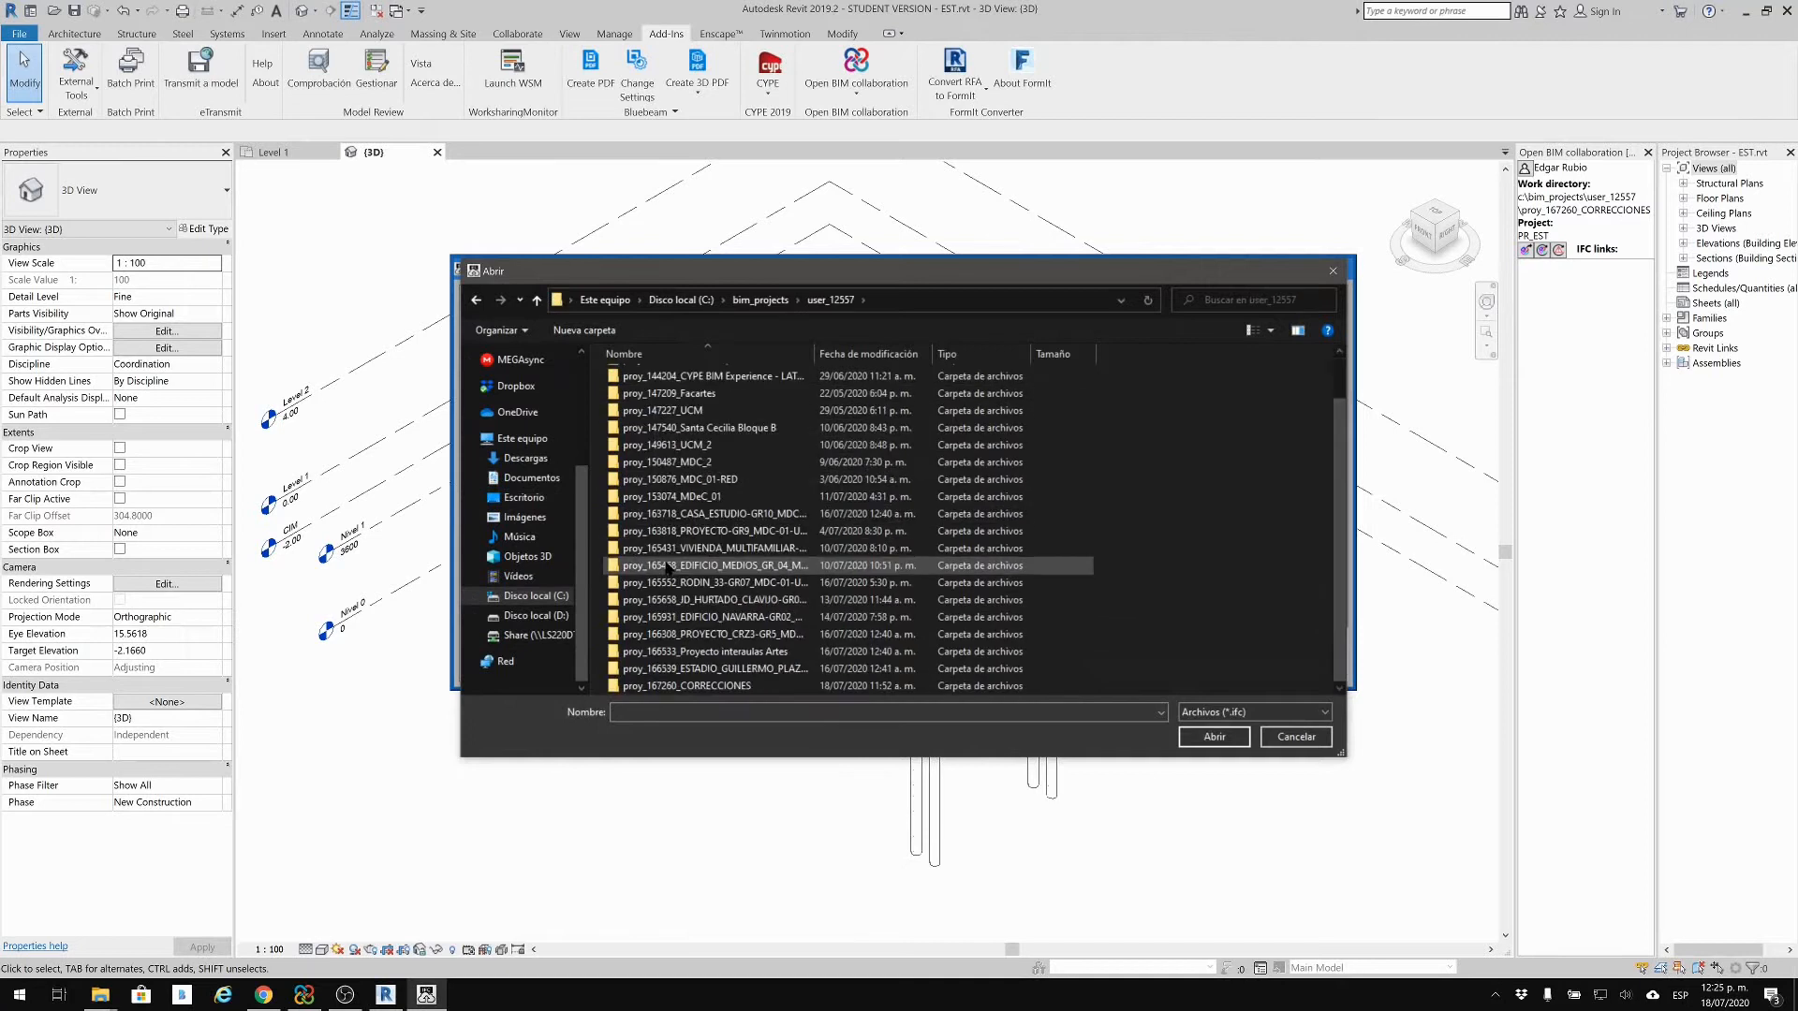
double_click(676, 685)
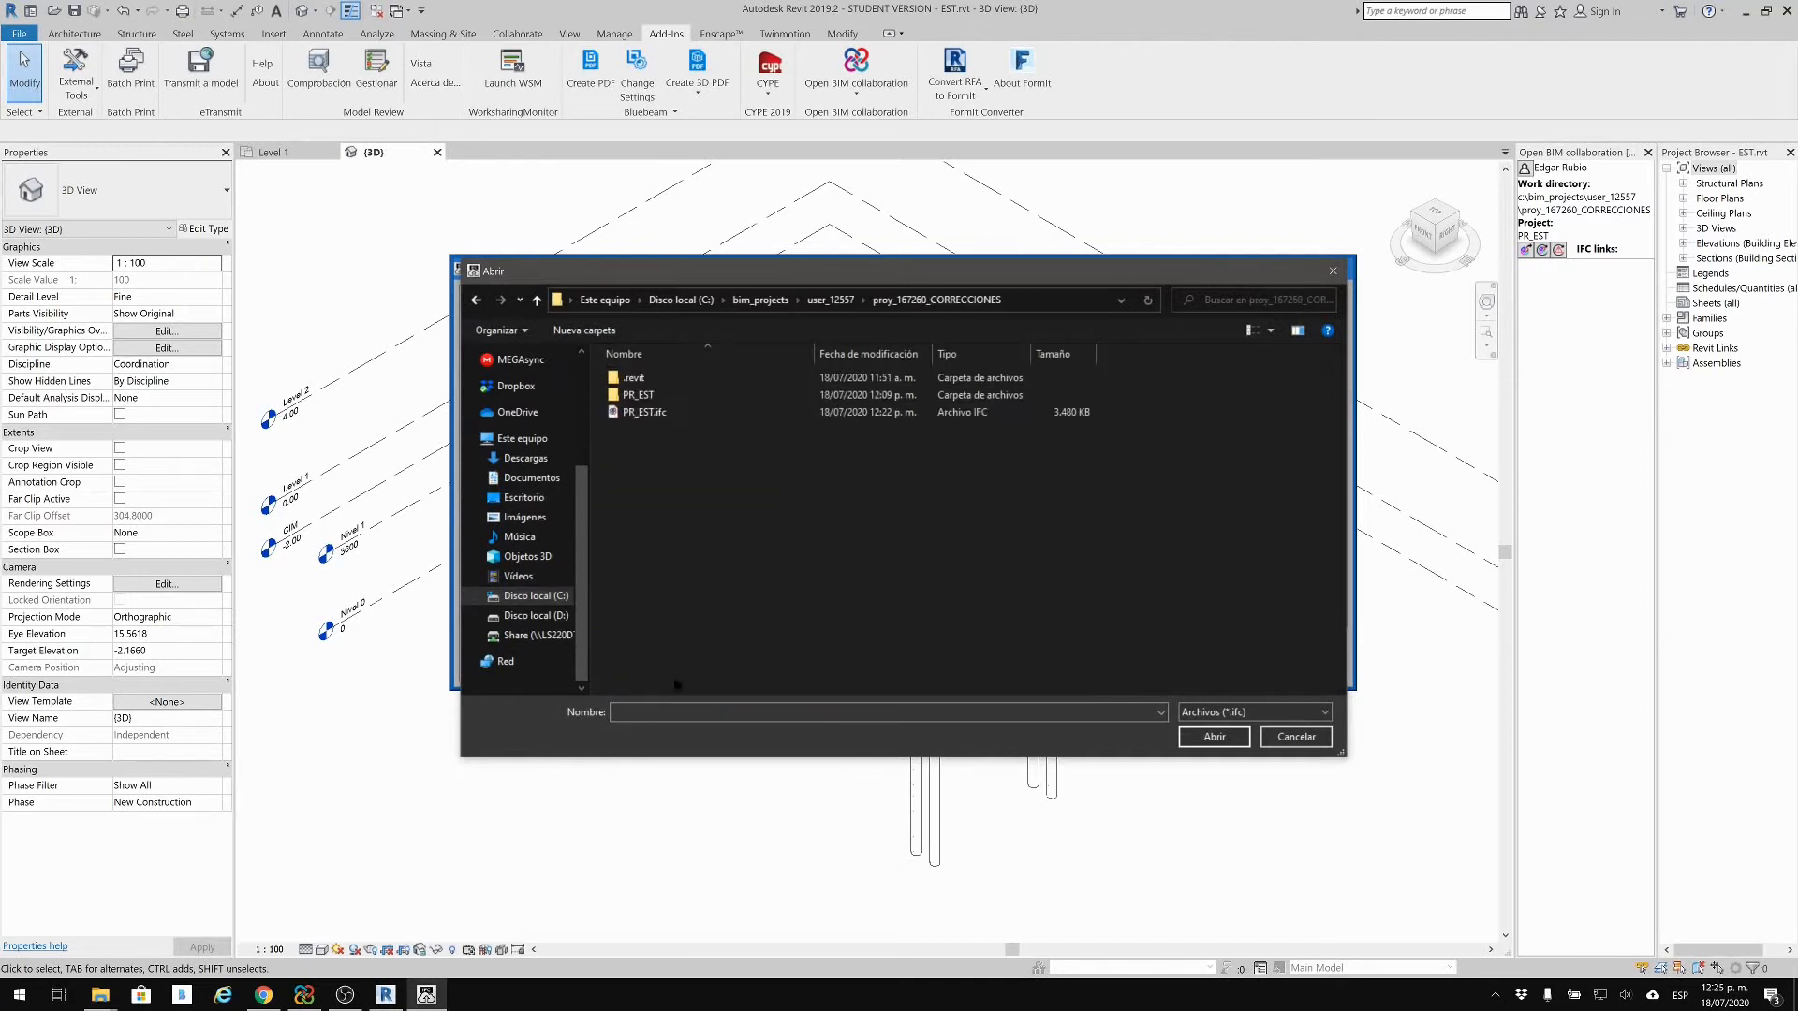
left_click(662, 415)
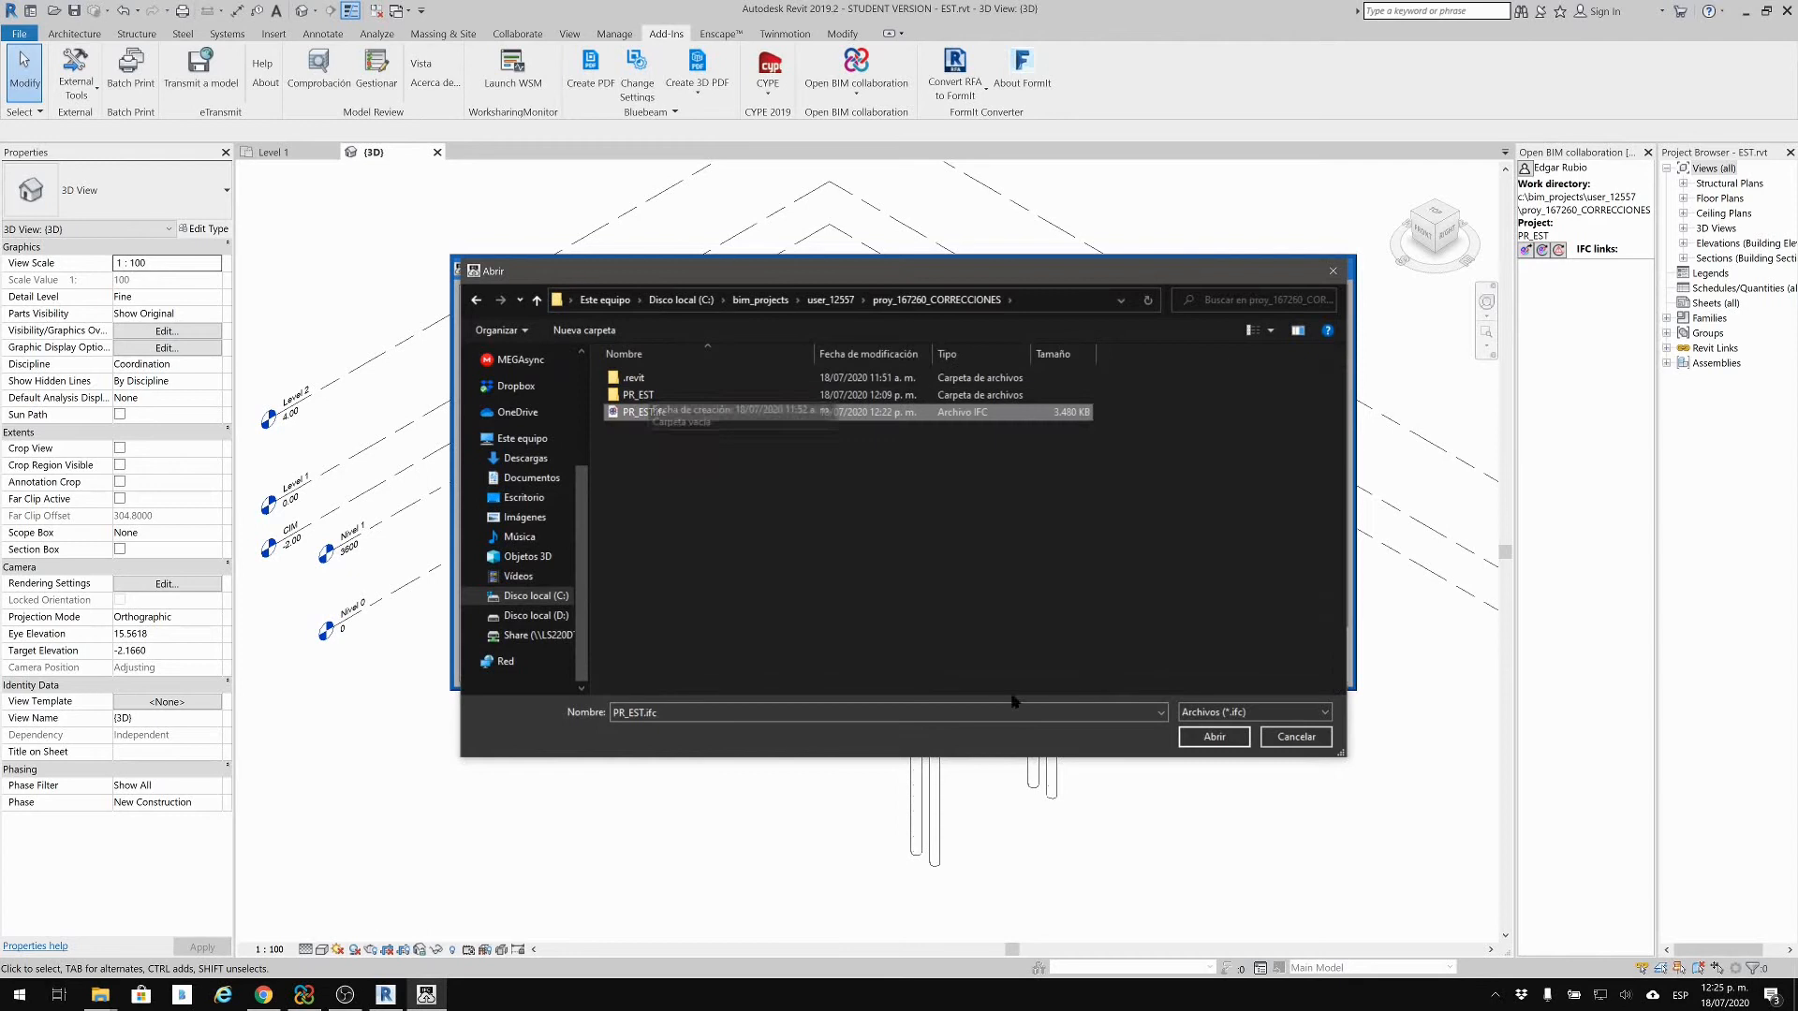
left_click(1214, 737)
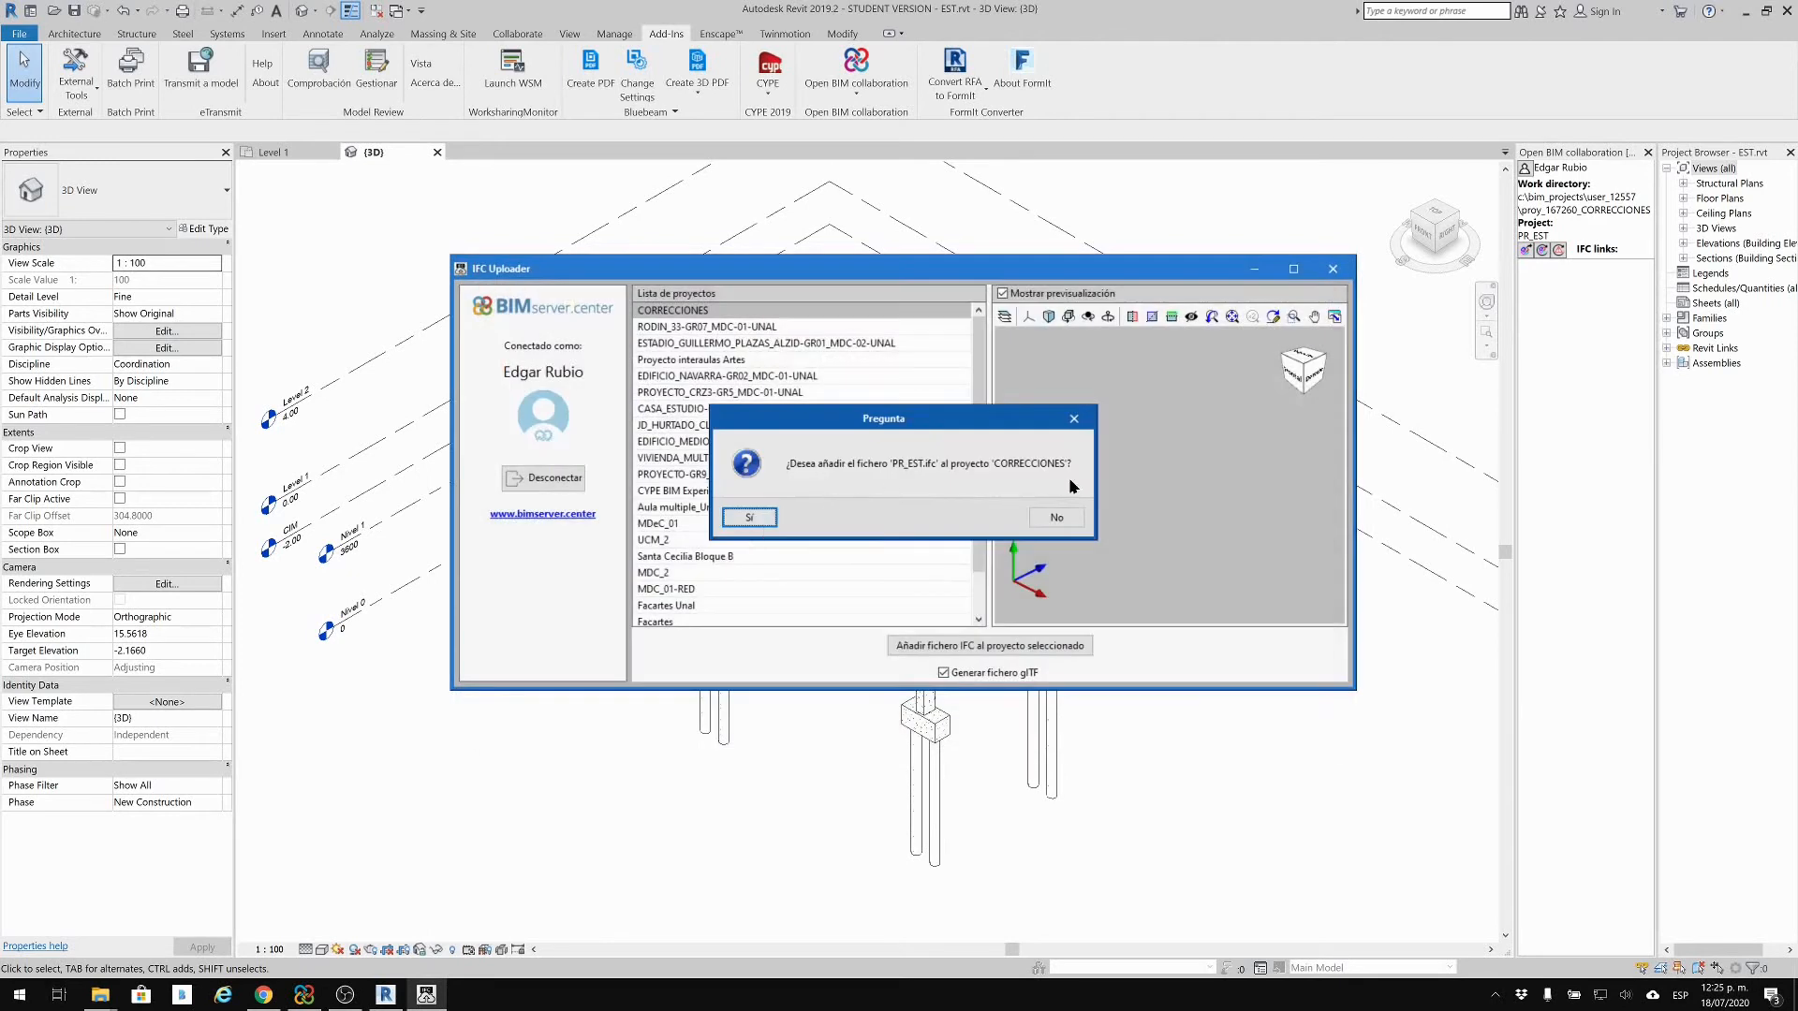
Step: Confirm adding PR_EST.ifc to CORRECCIONES, replacing the existing copy, then return to the browser
left_click(755, 521)
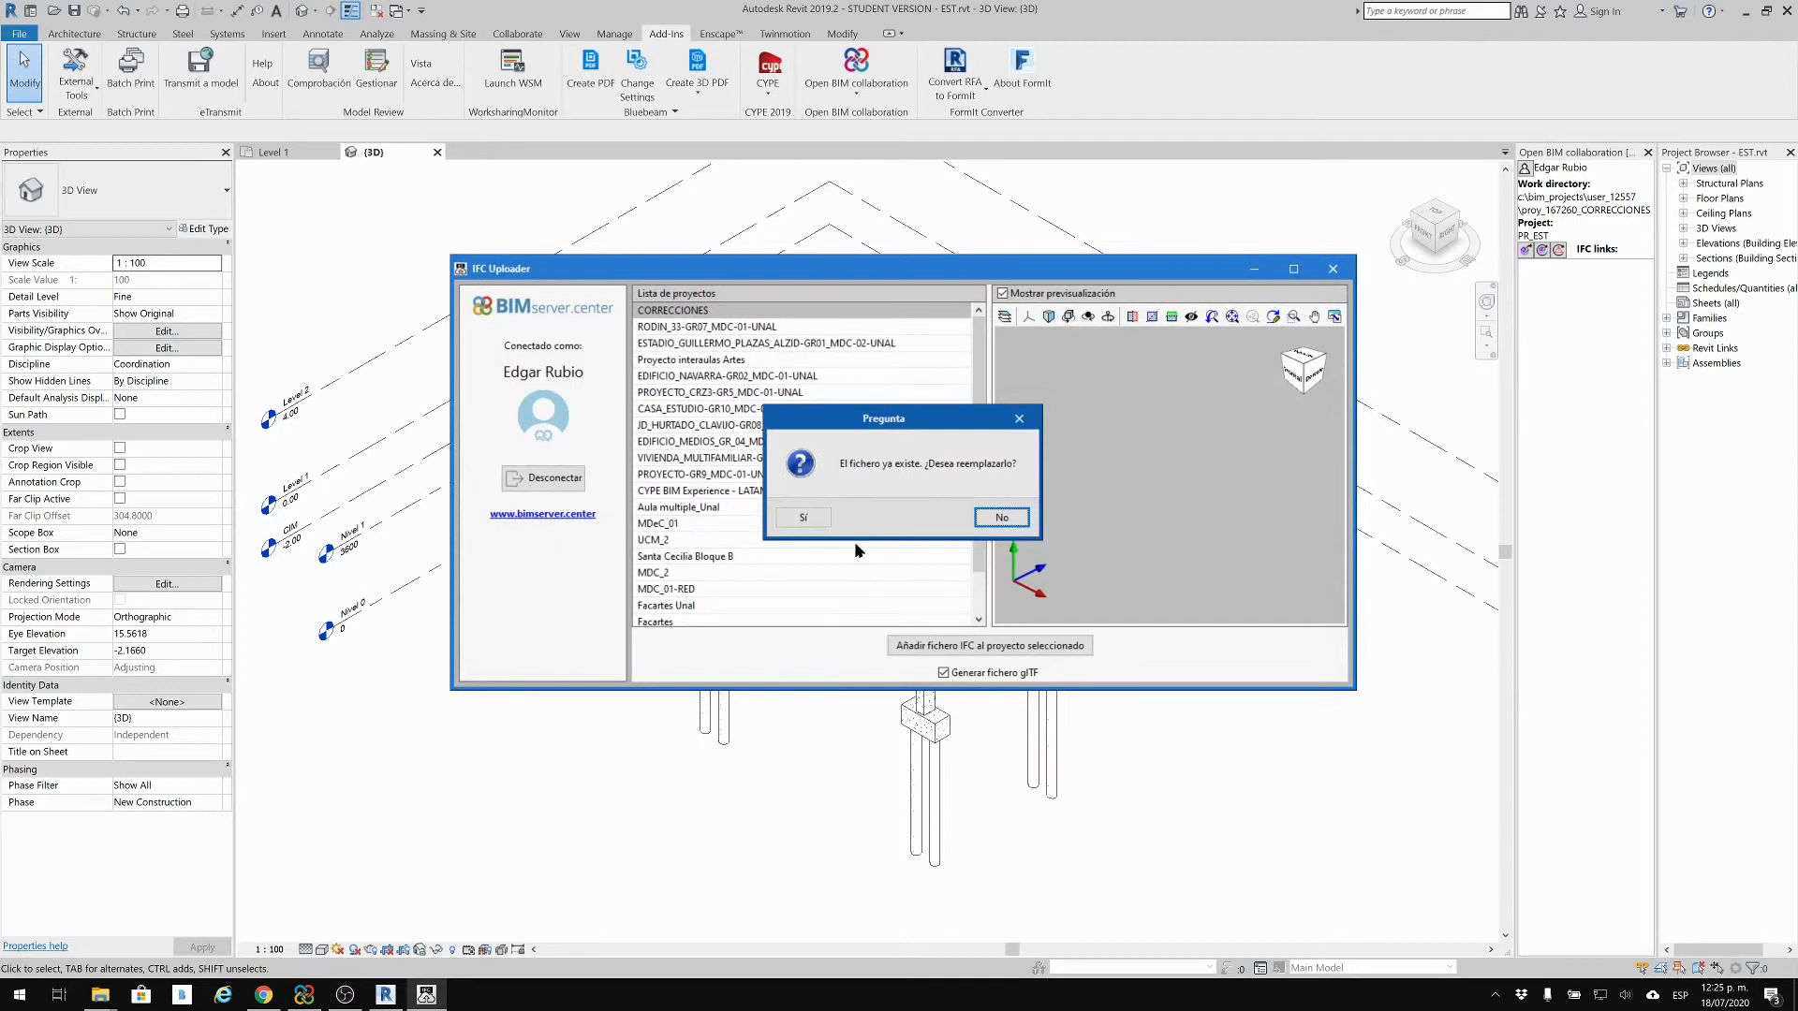
left_click(803, 518)
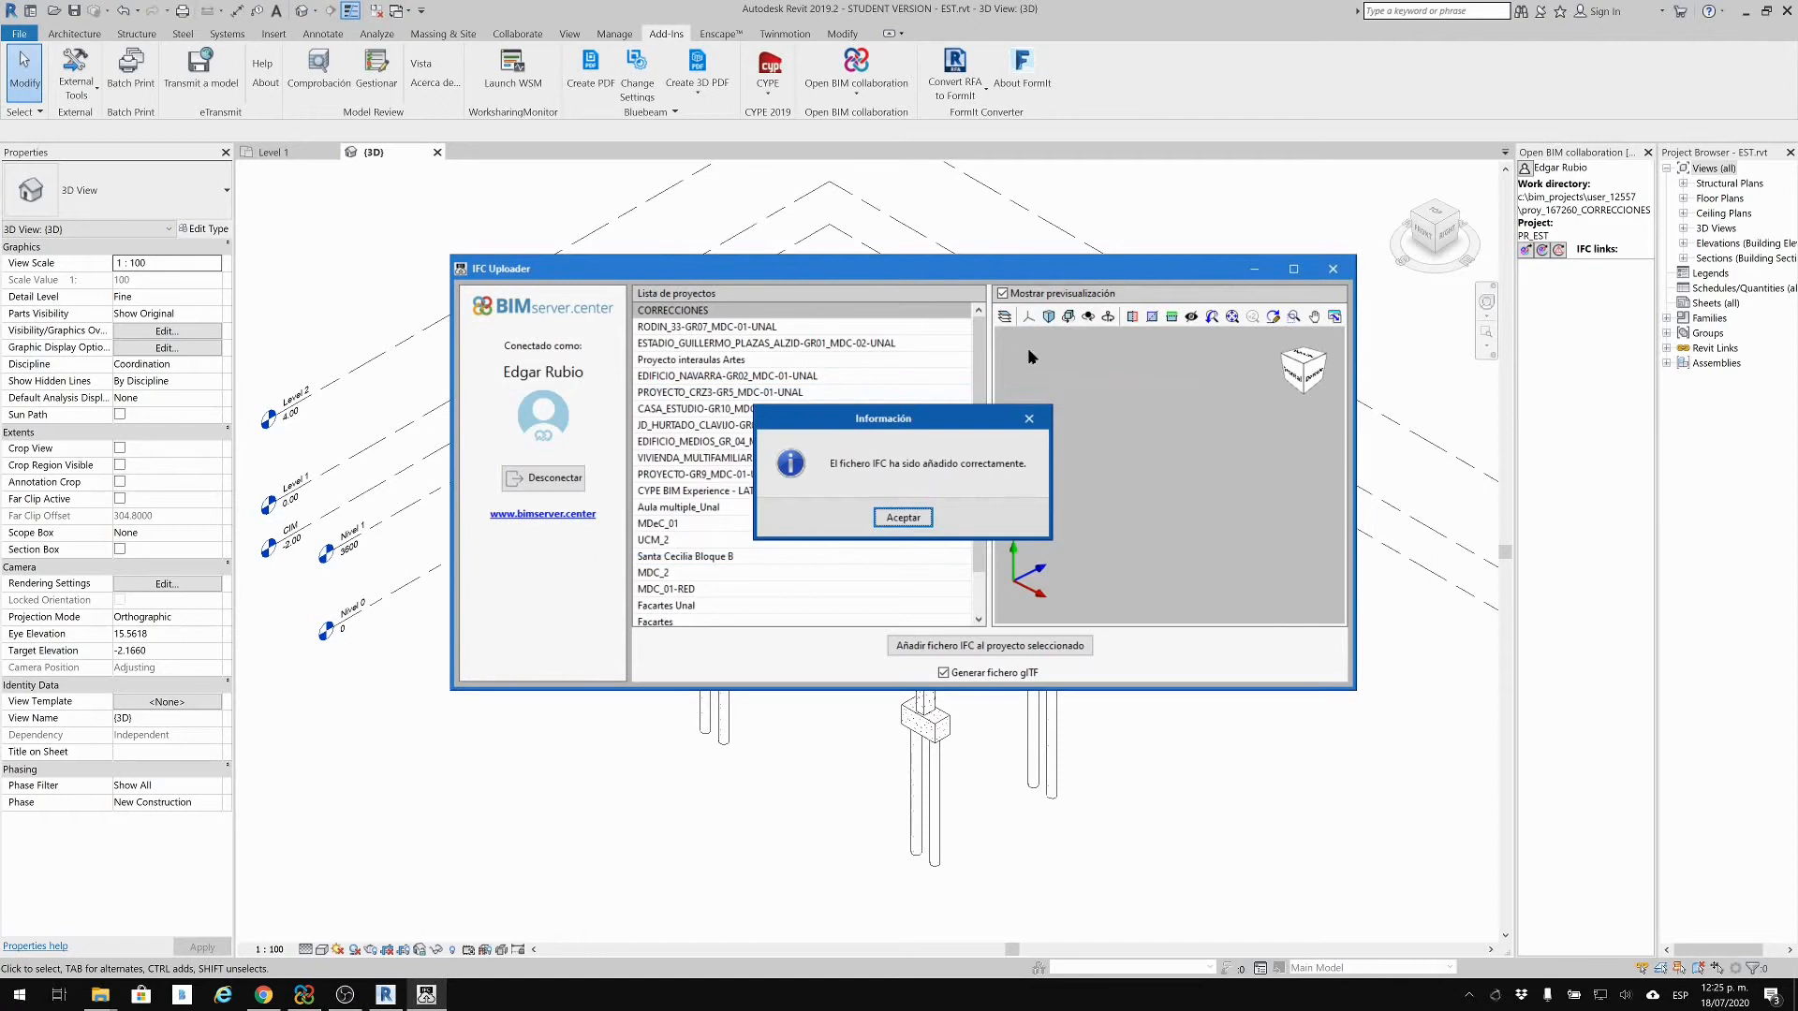
left_click(899, 518)
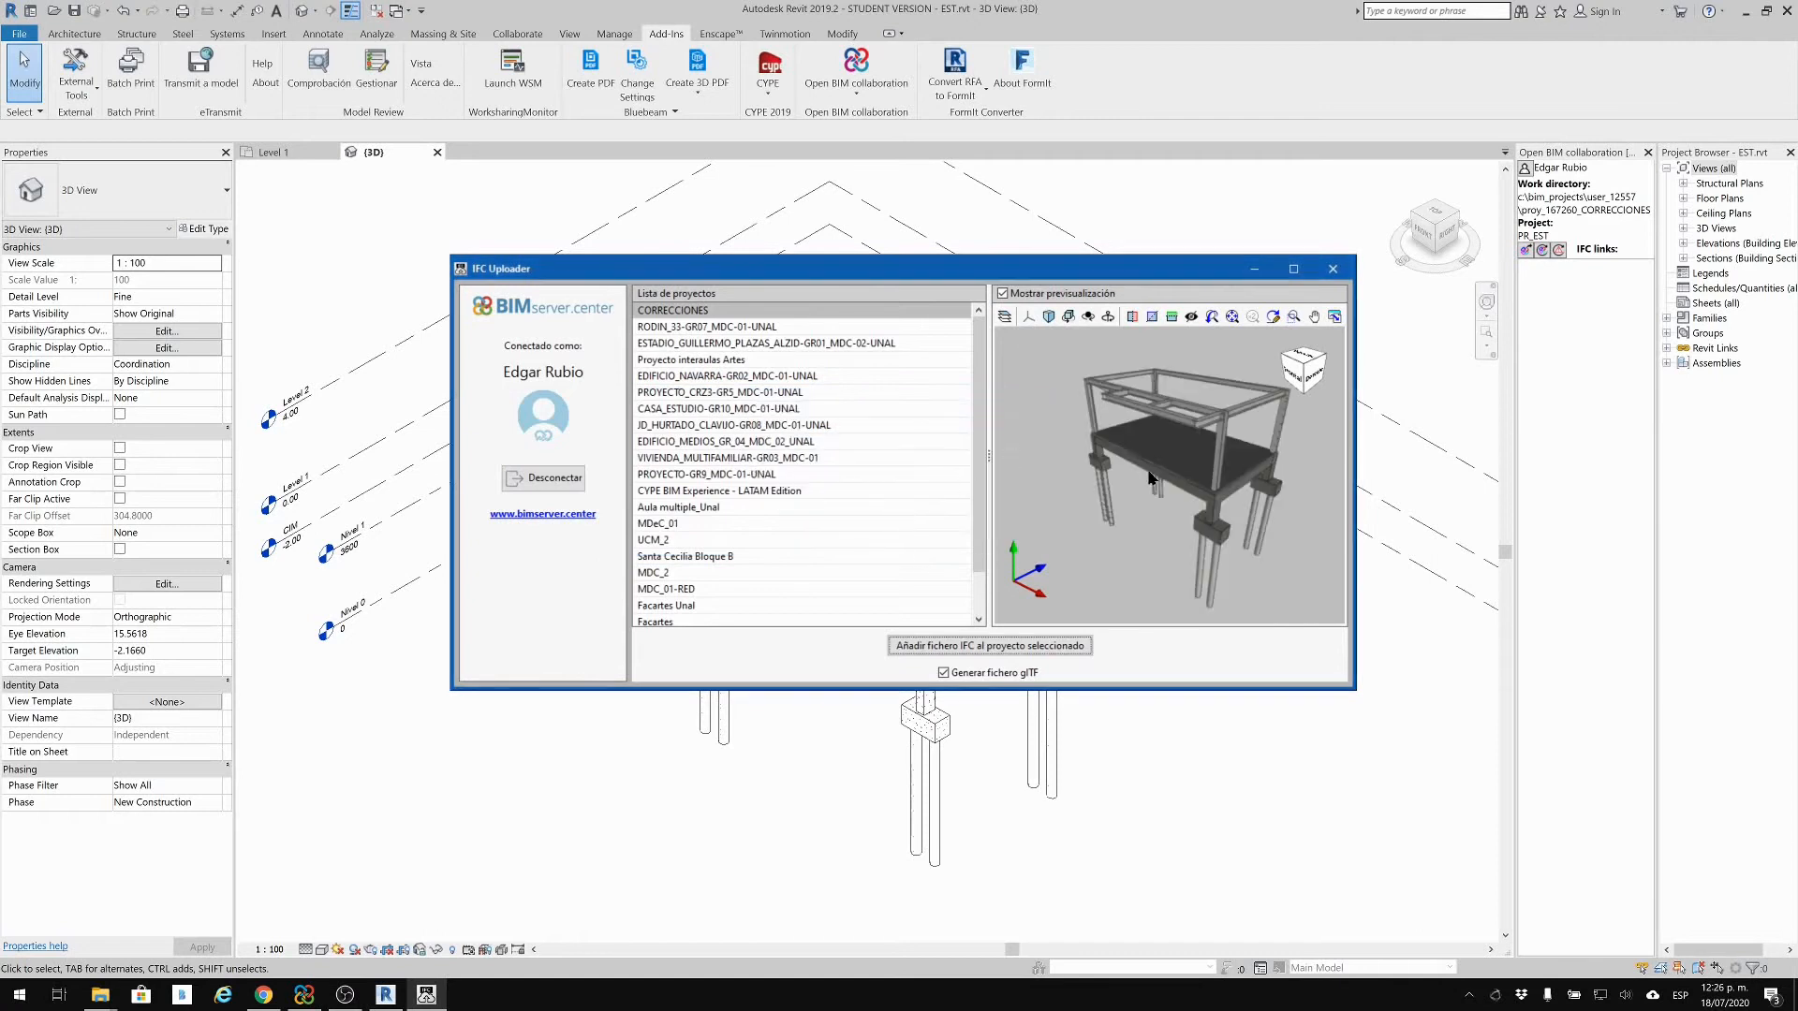
mouse_move(1268, 531)
left_mouse_down()
mouse_move(1250, 536)
mouse_move(1292, 538)
mouse_move(1276, 545)
left_mouse_up()
left_click(263, 995)
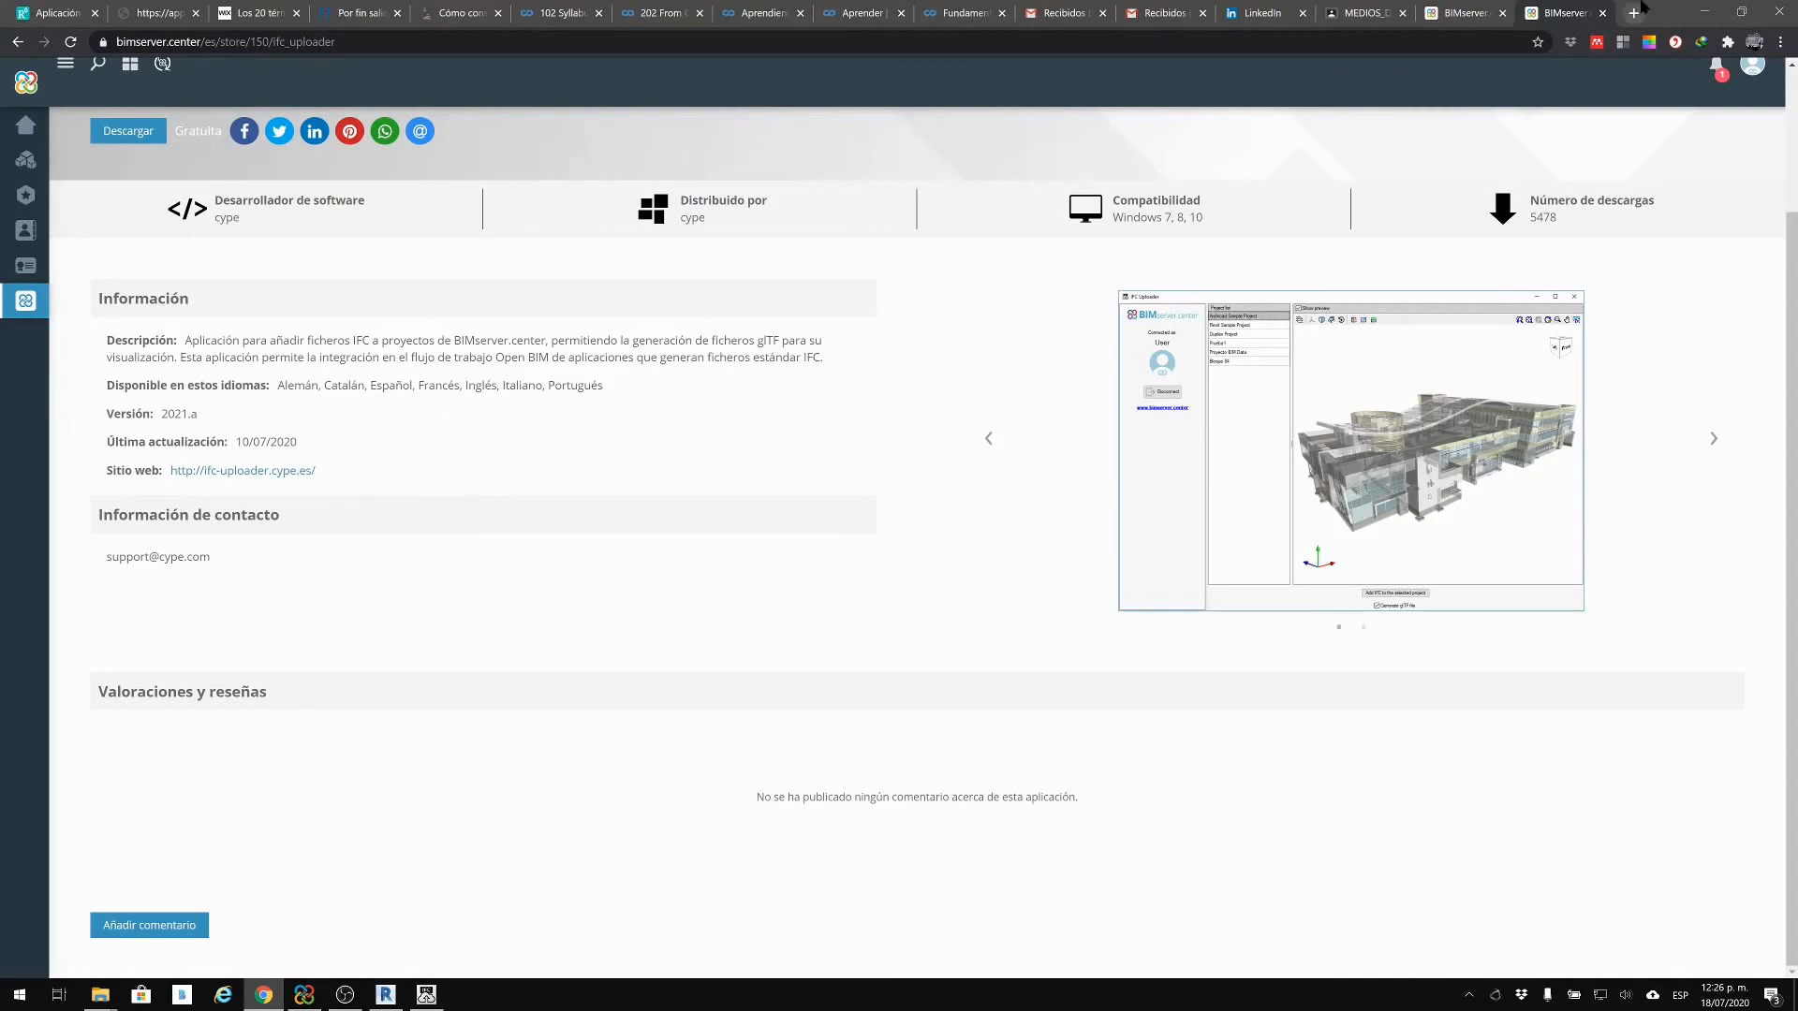
Step: Close the store page, check the Sync tray status, and reload the CORRECCIONES dashboard
left_click(1601, 12)
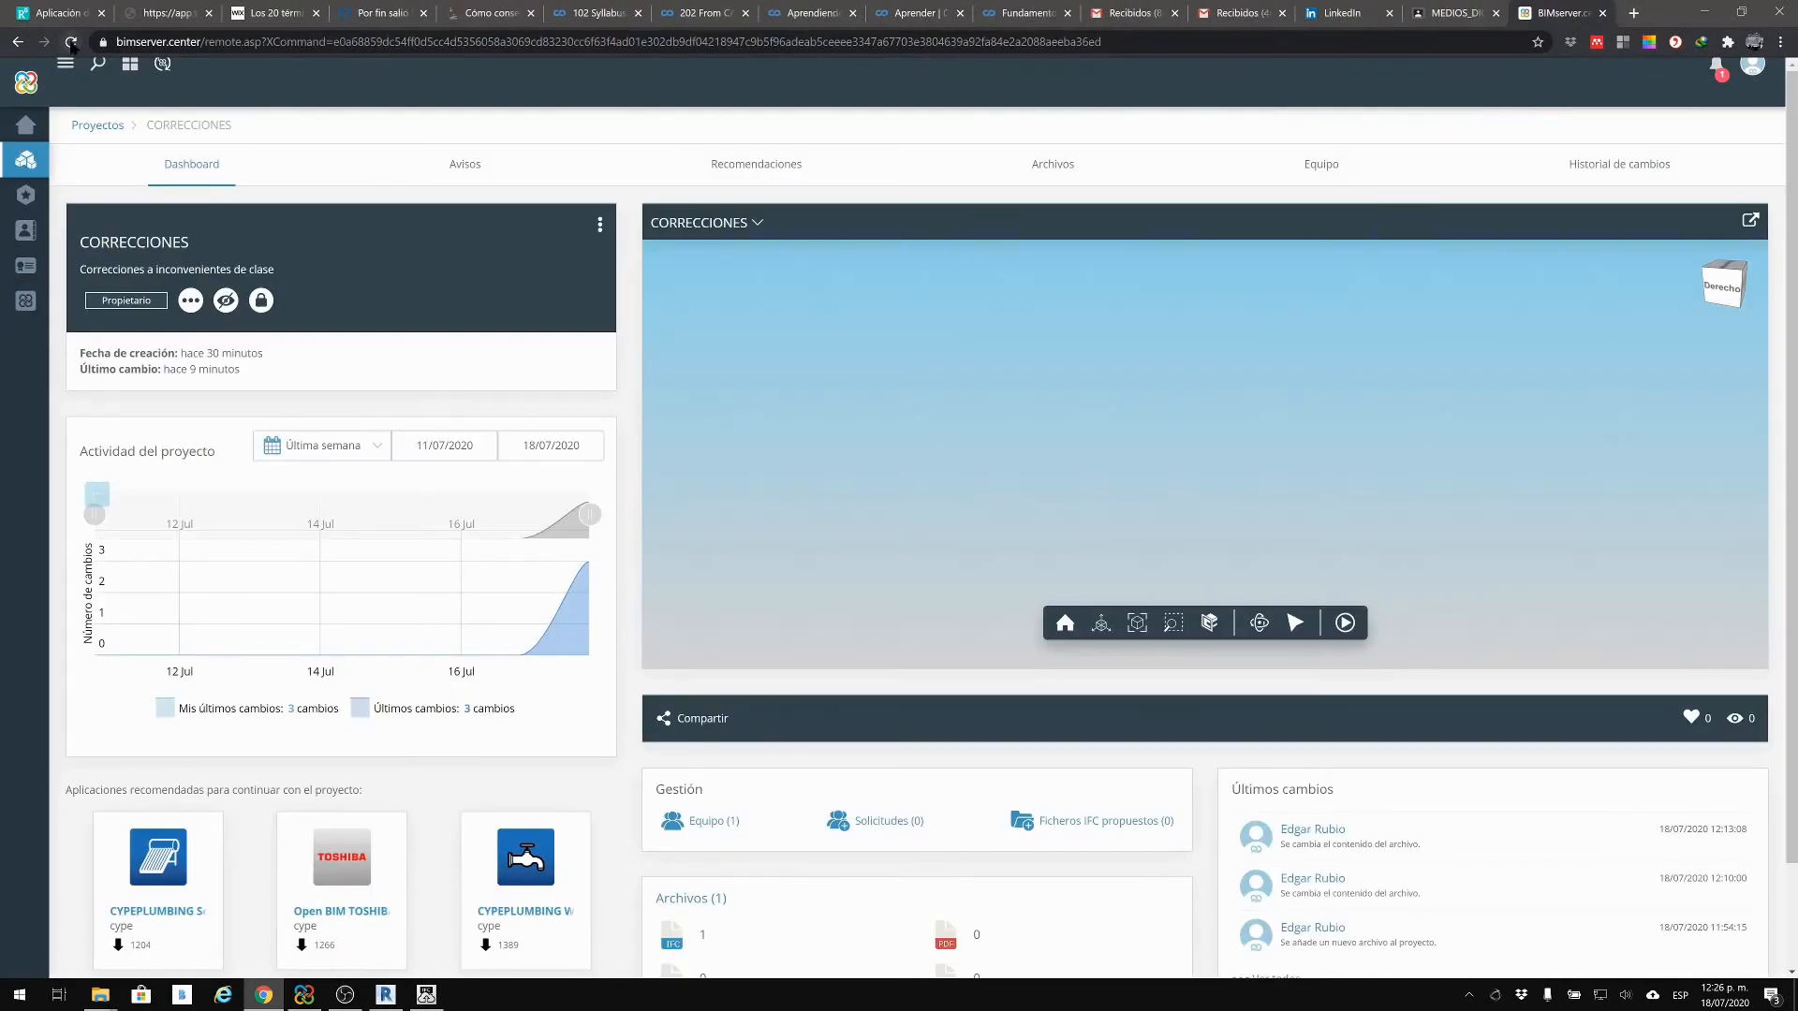
left_click(71, 43)
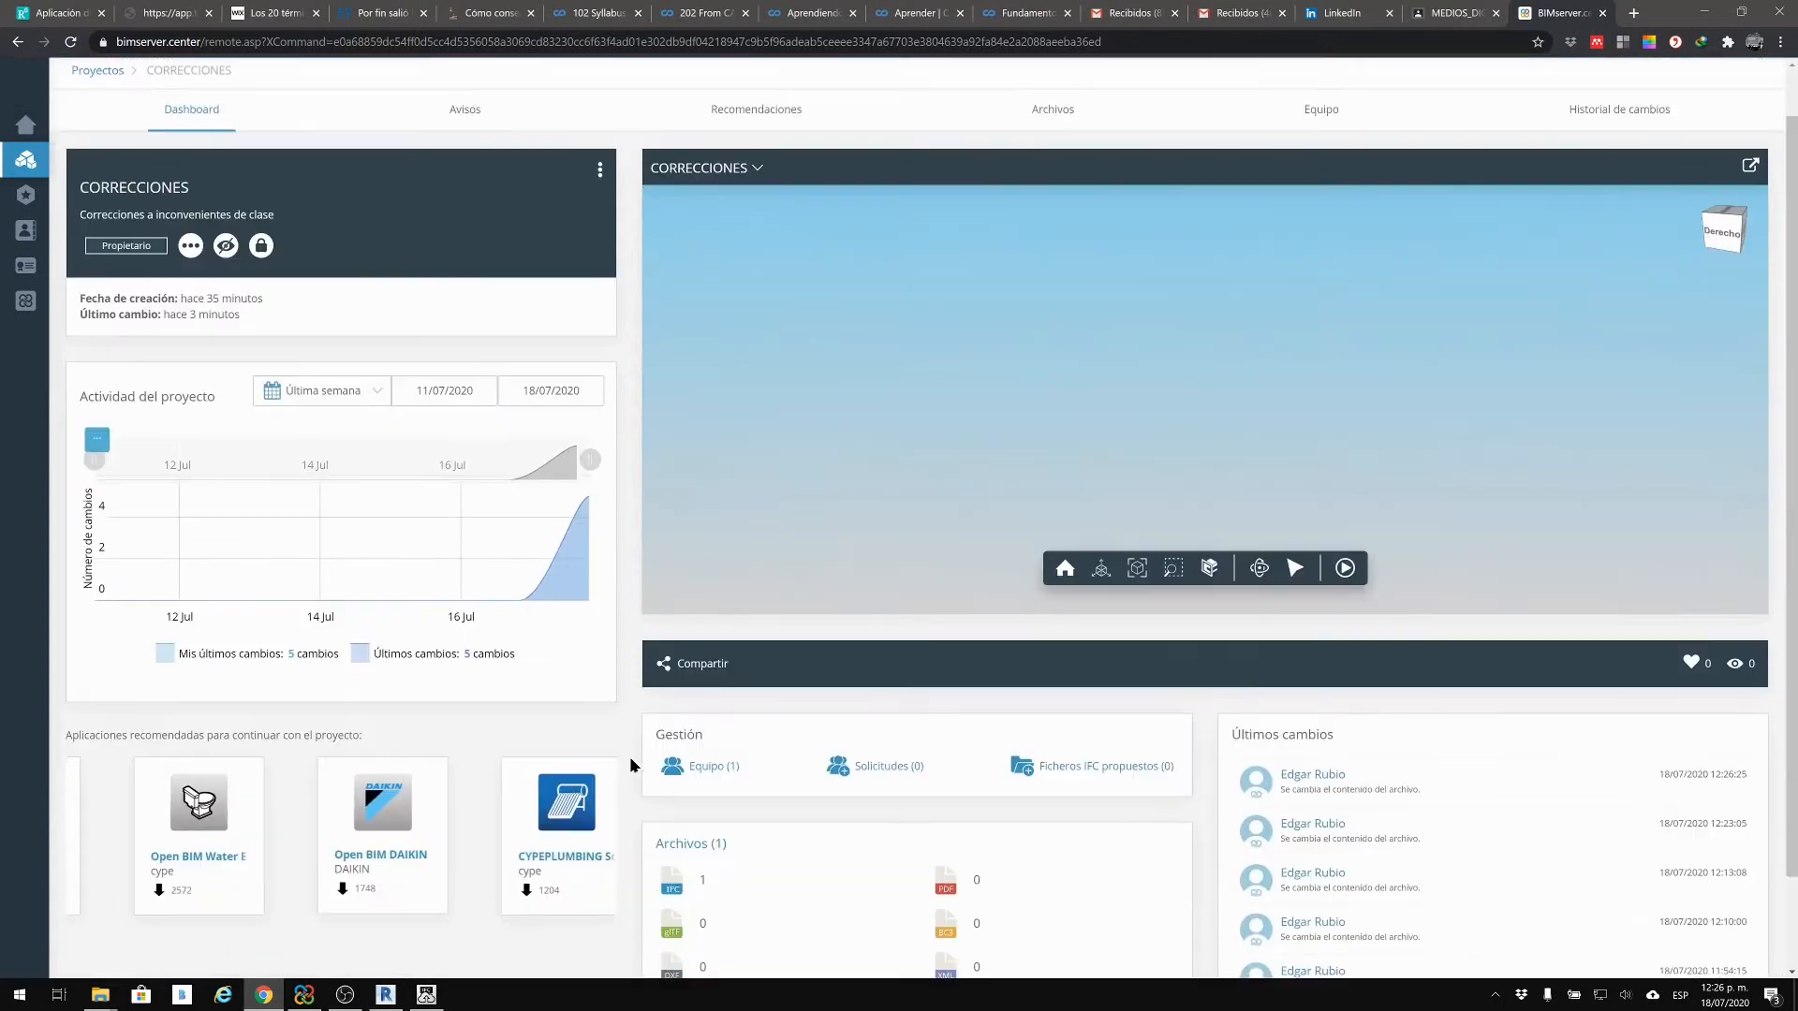
scroll(613, 653, "down", 2)
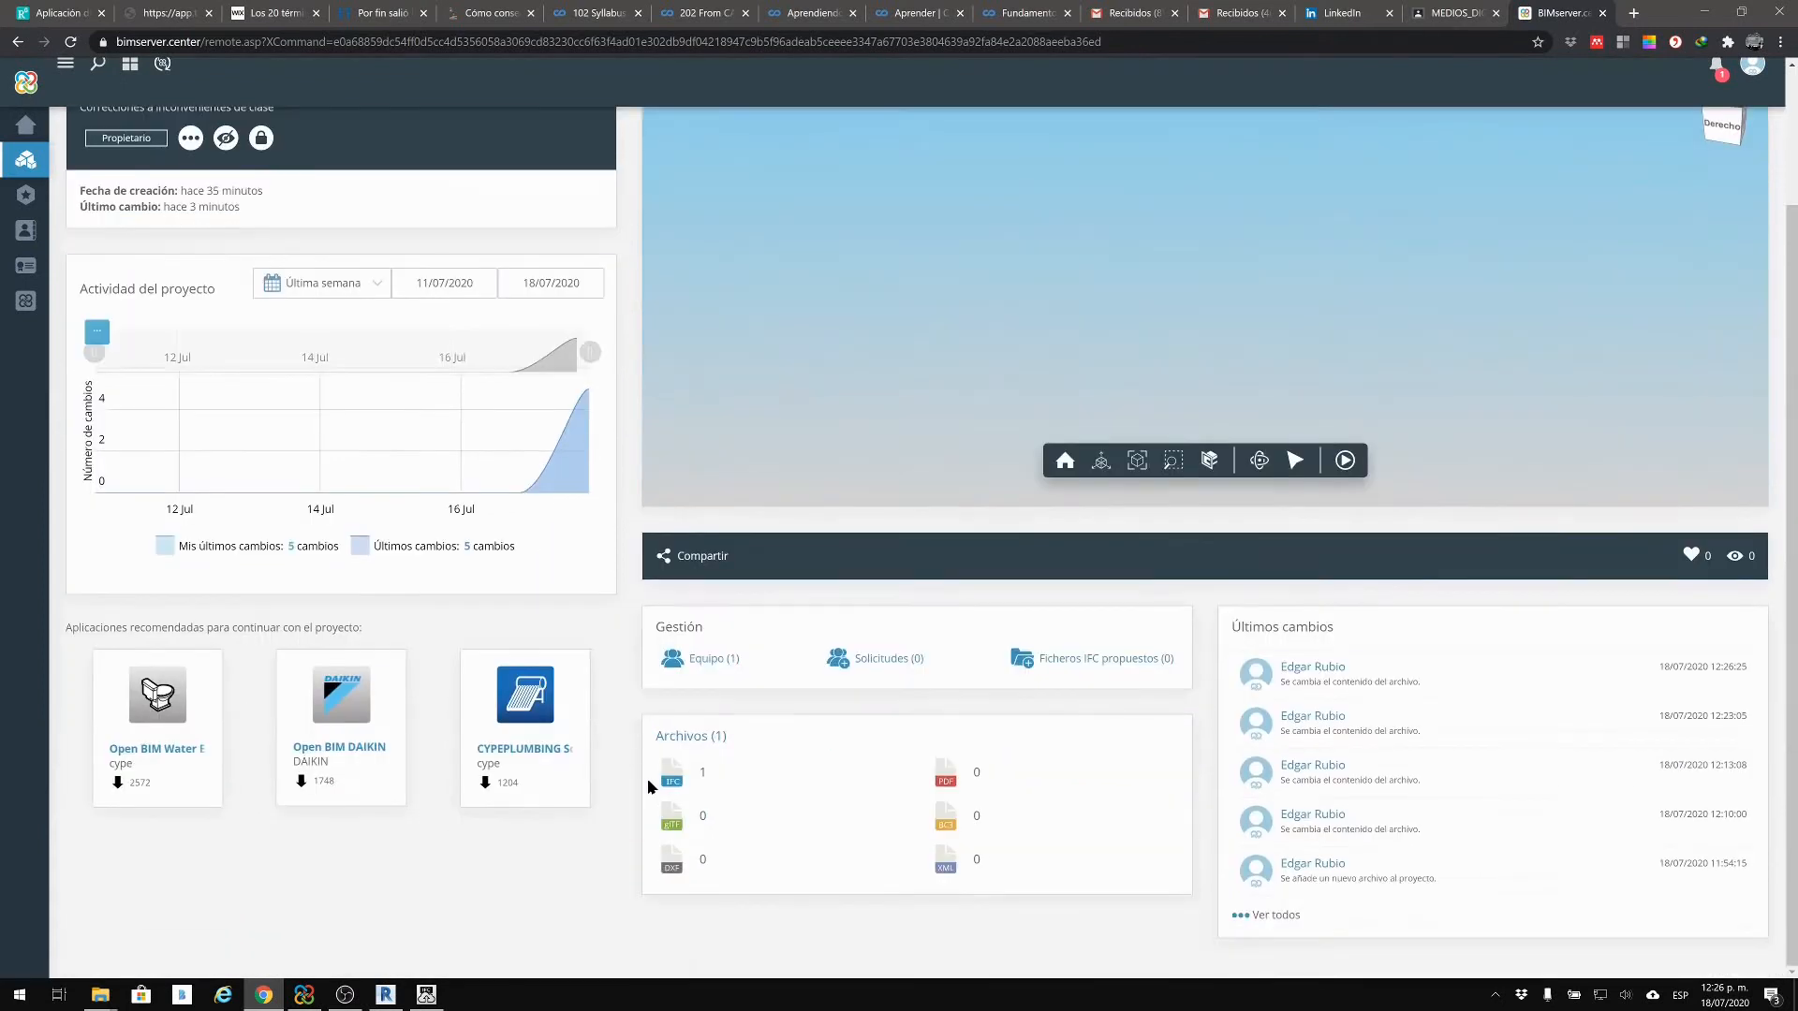
scroll(636, 759, "up", 2)
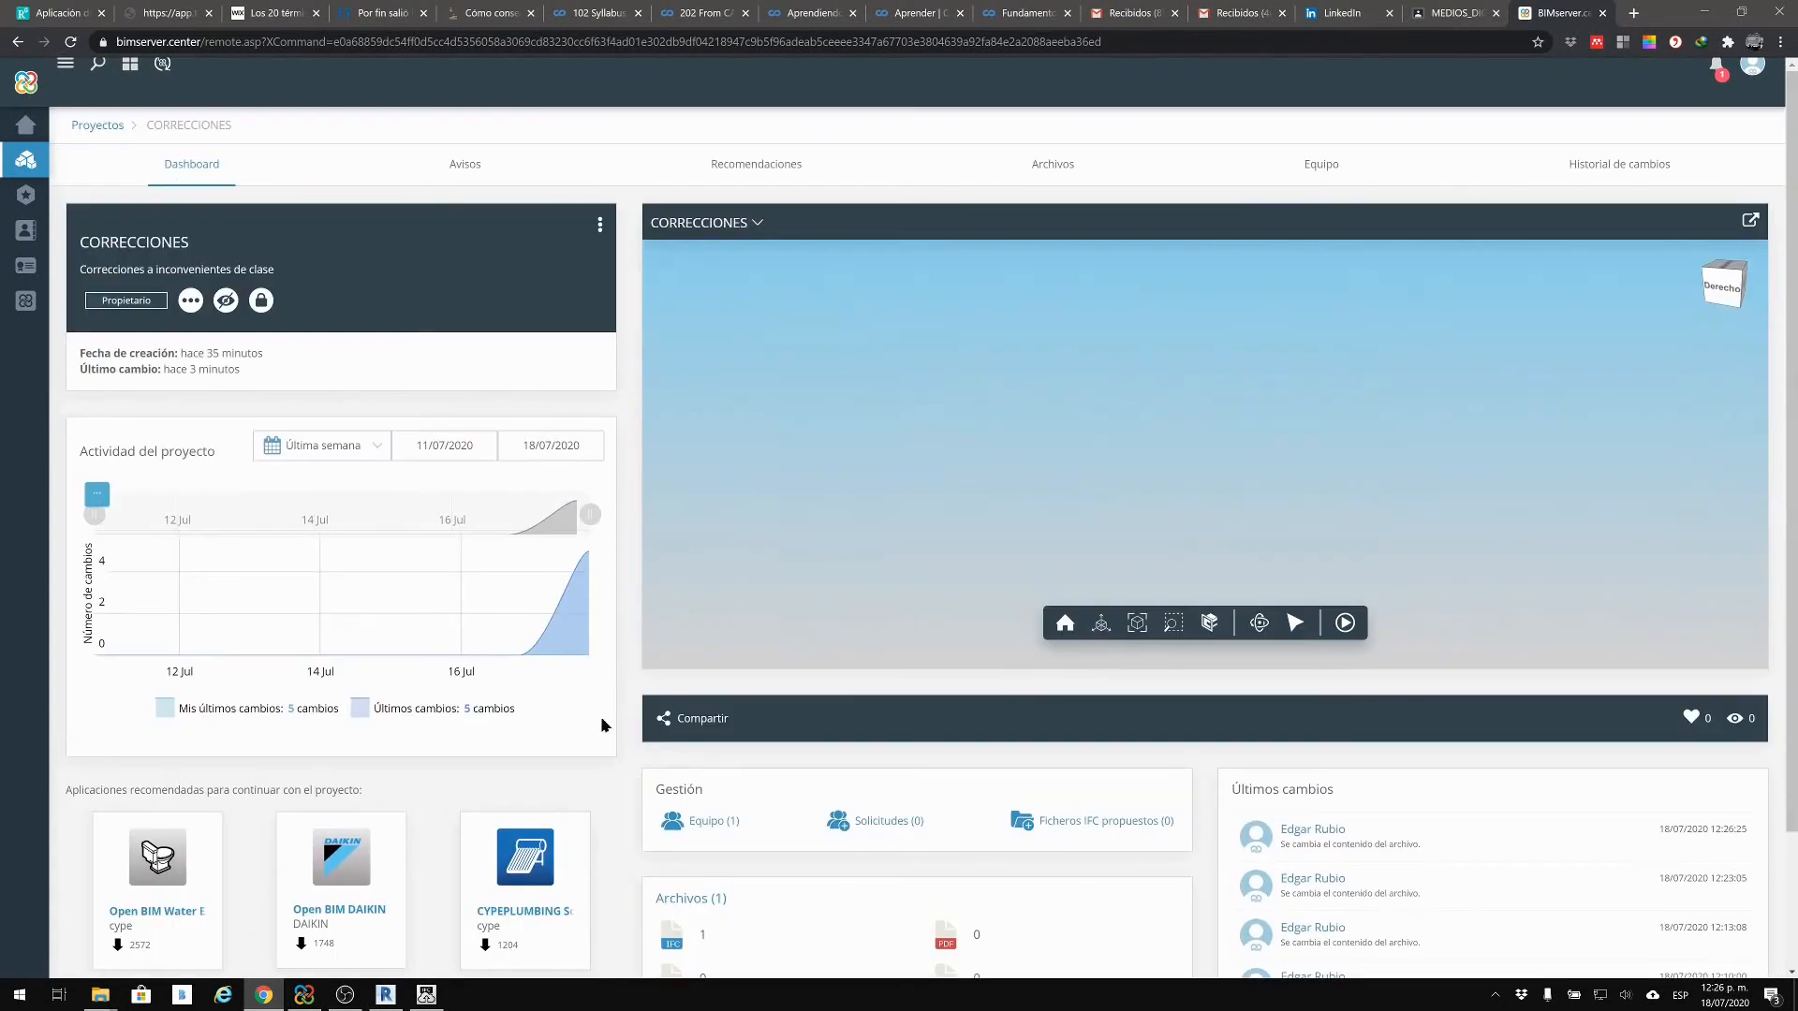
left_click(717, 223)
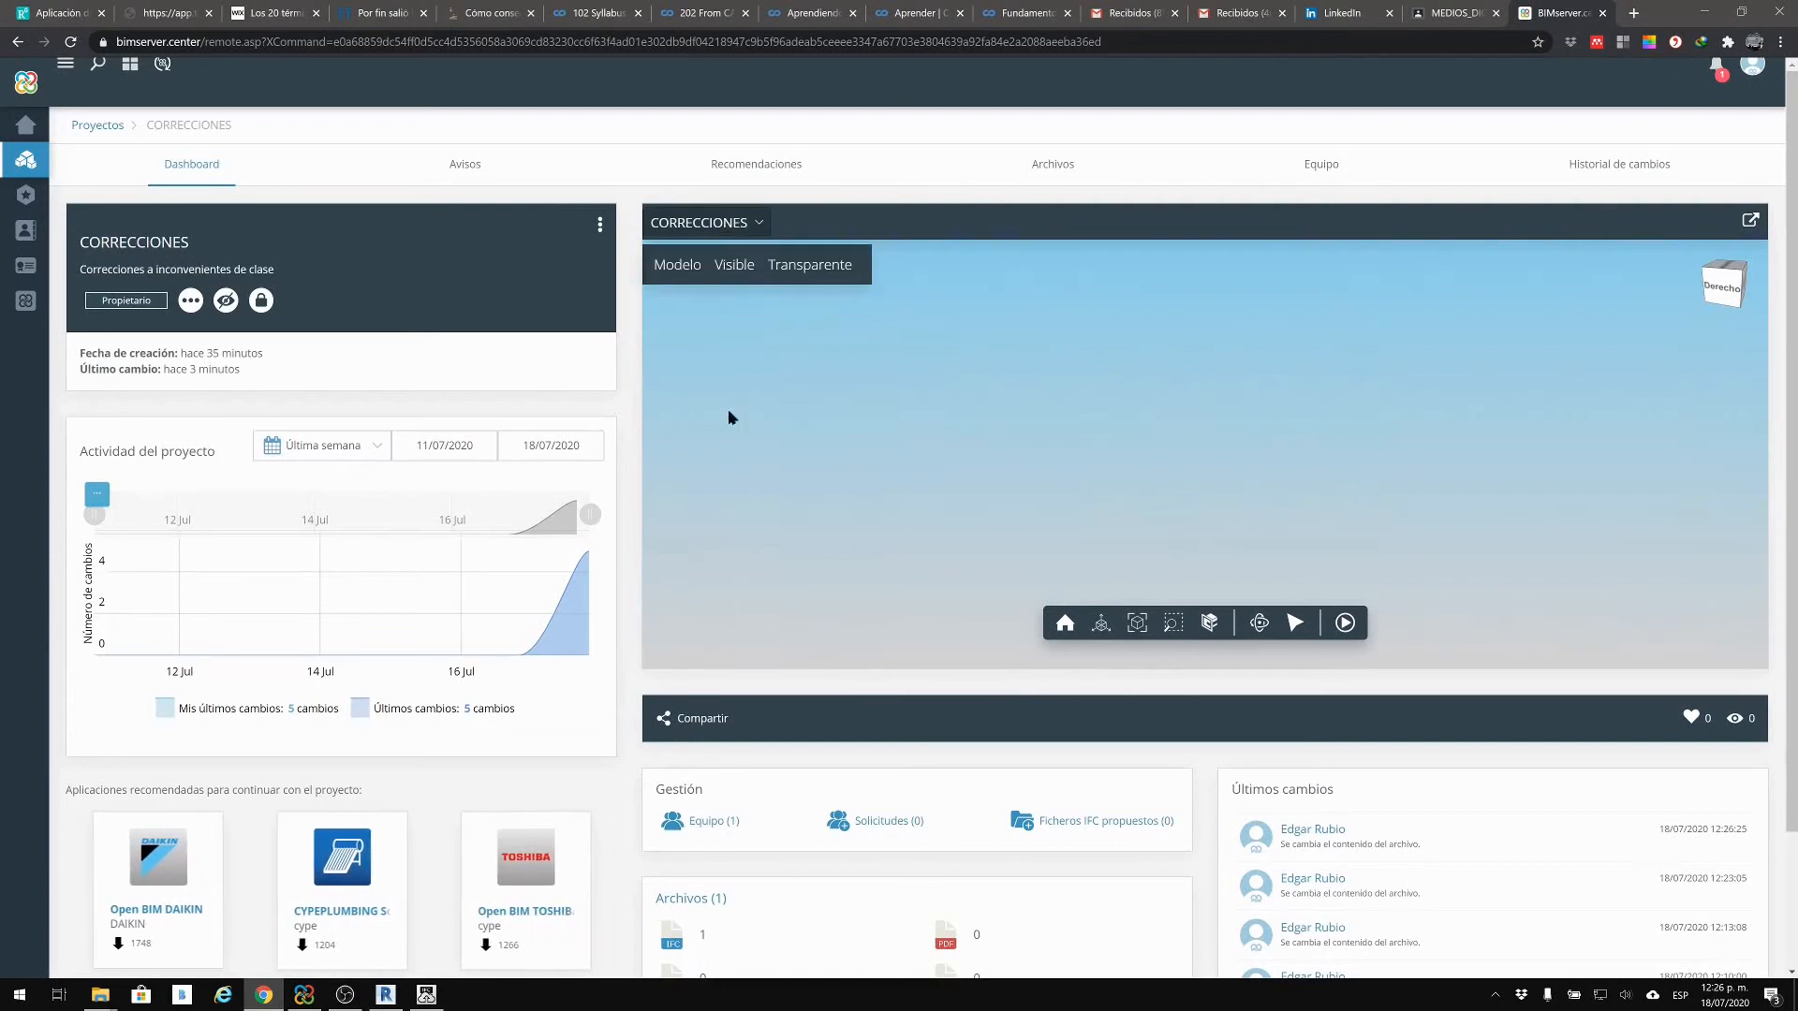
left_click(1495, 996)
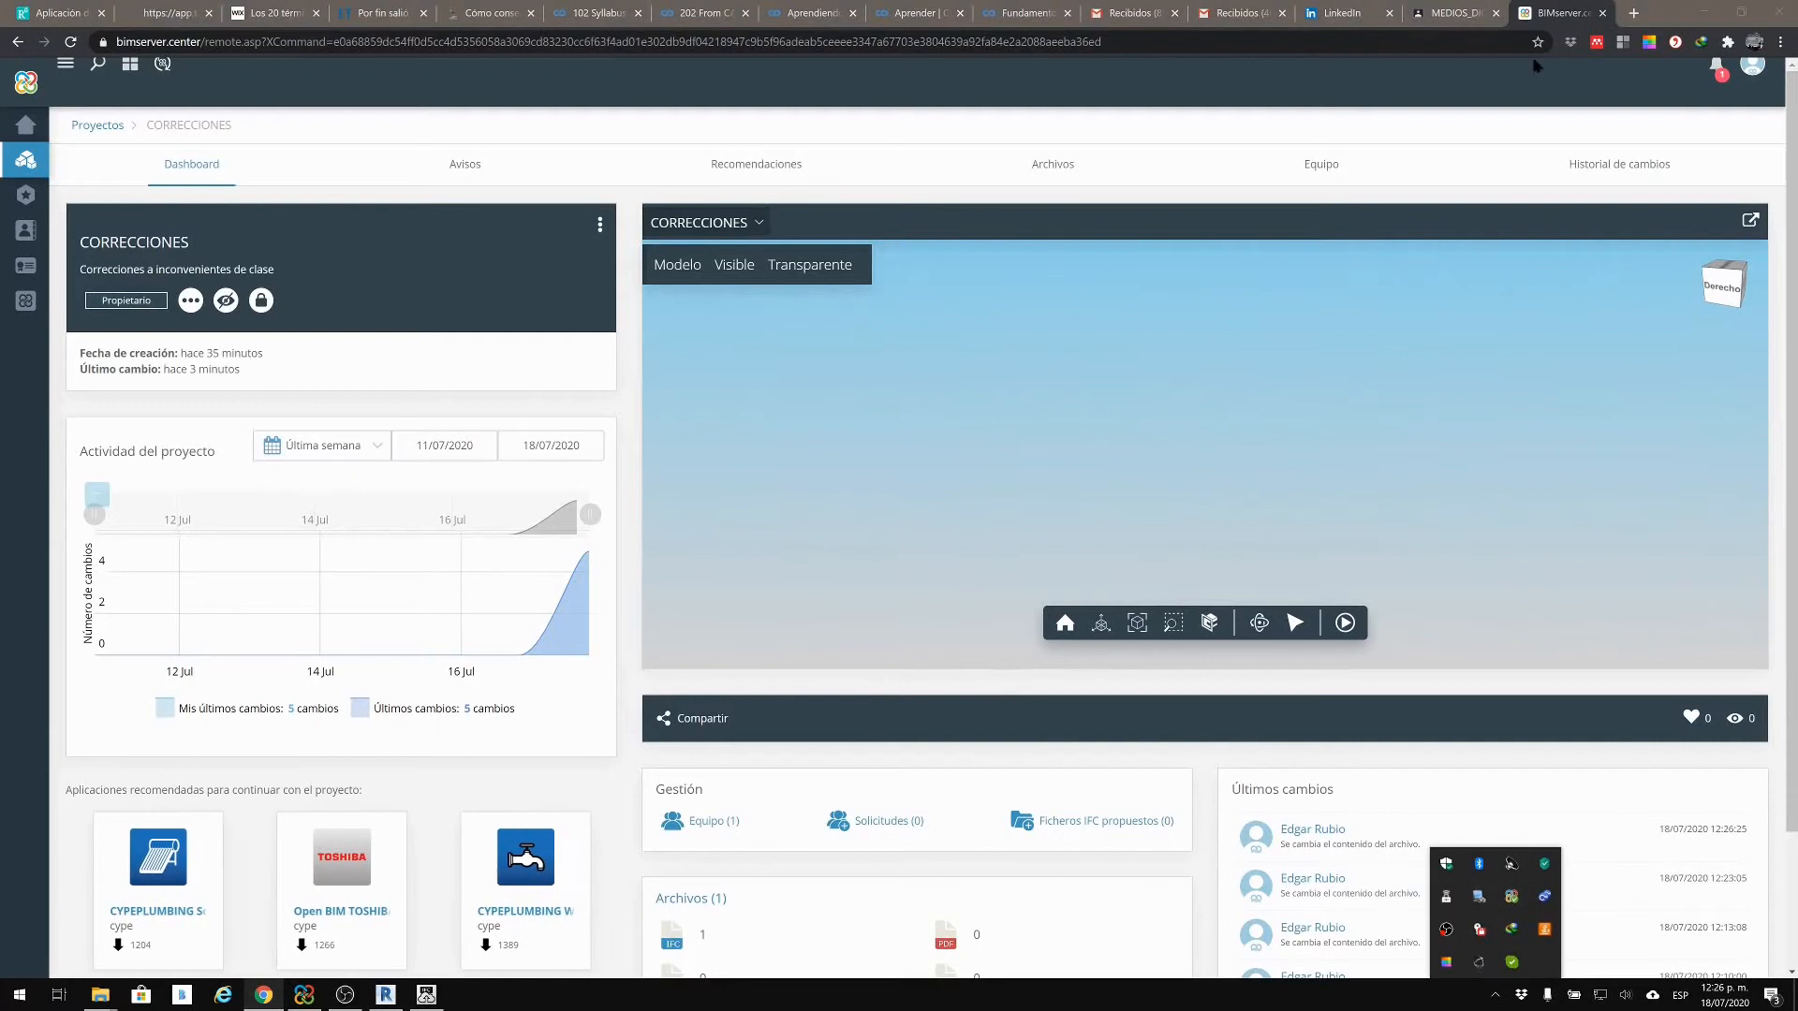
left_click(1543, 8)
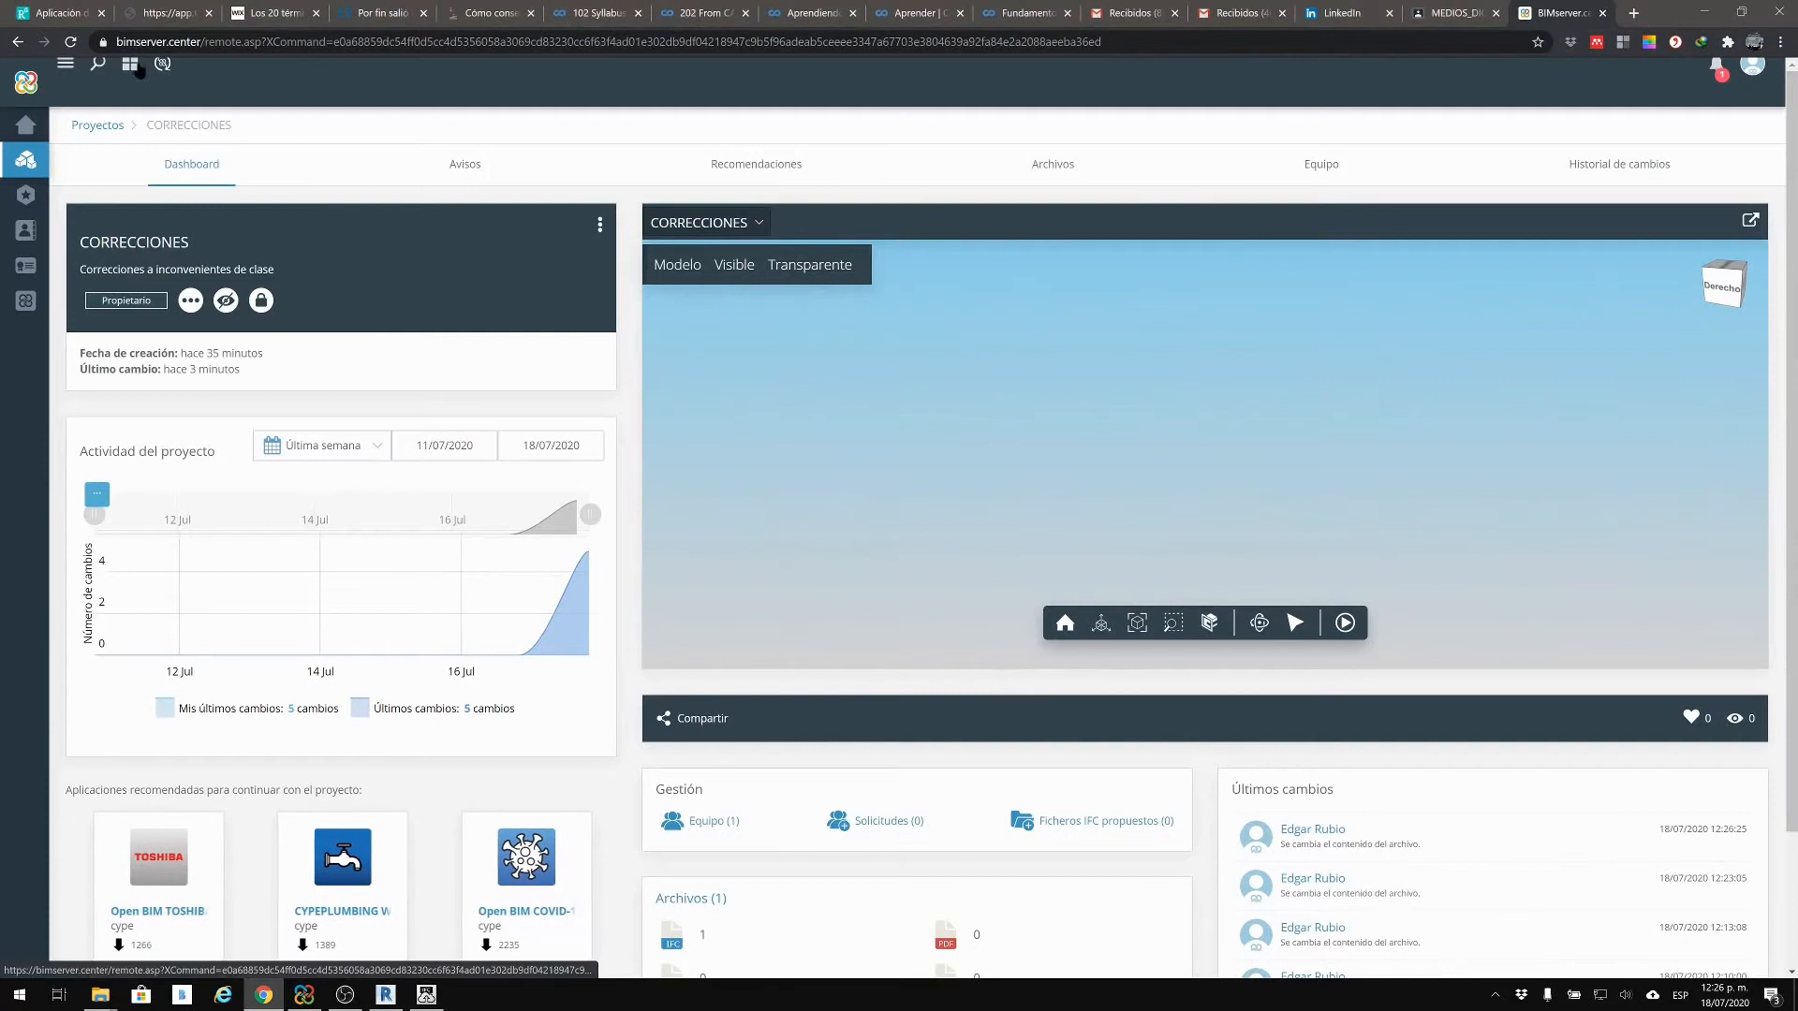
left_click(73, 41)
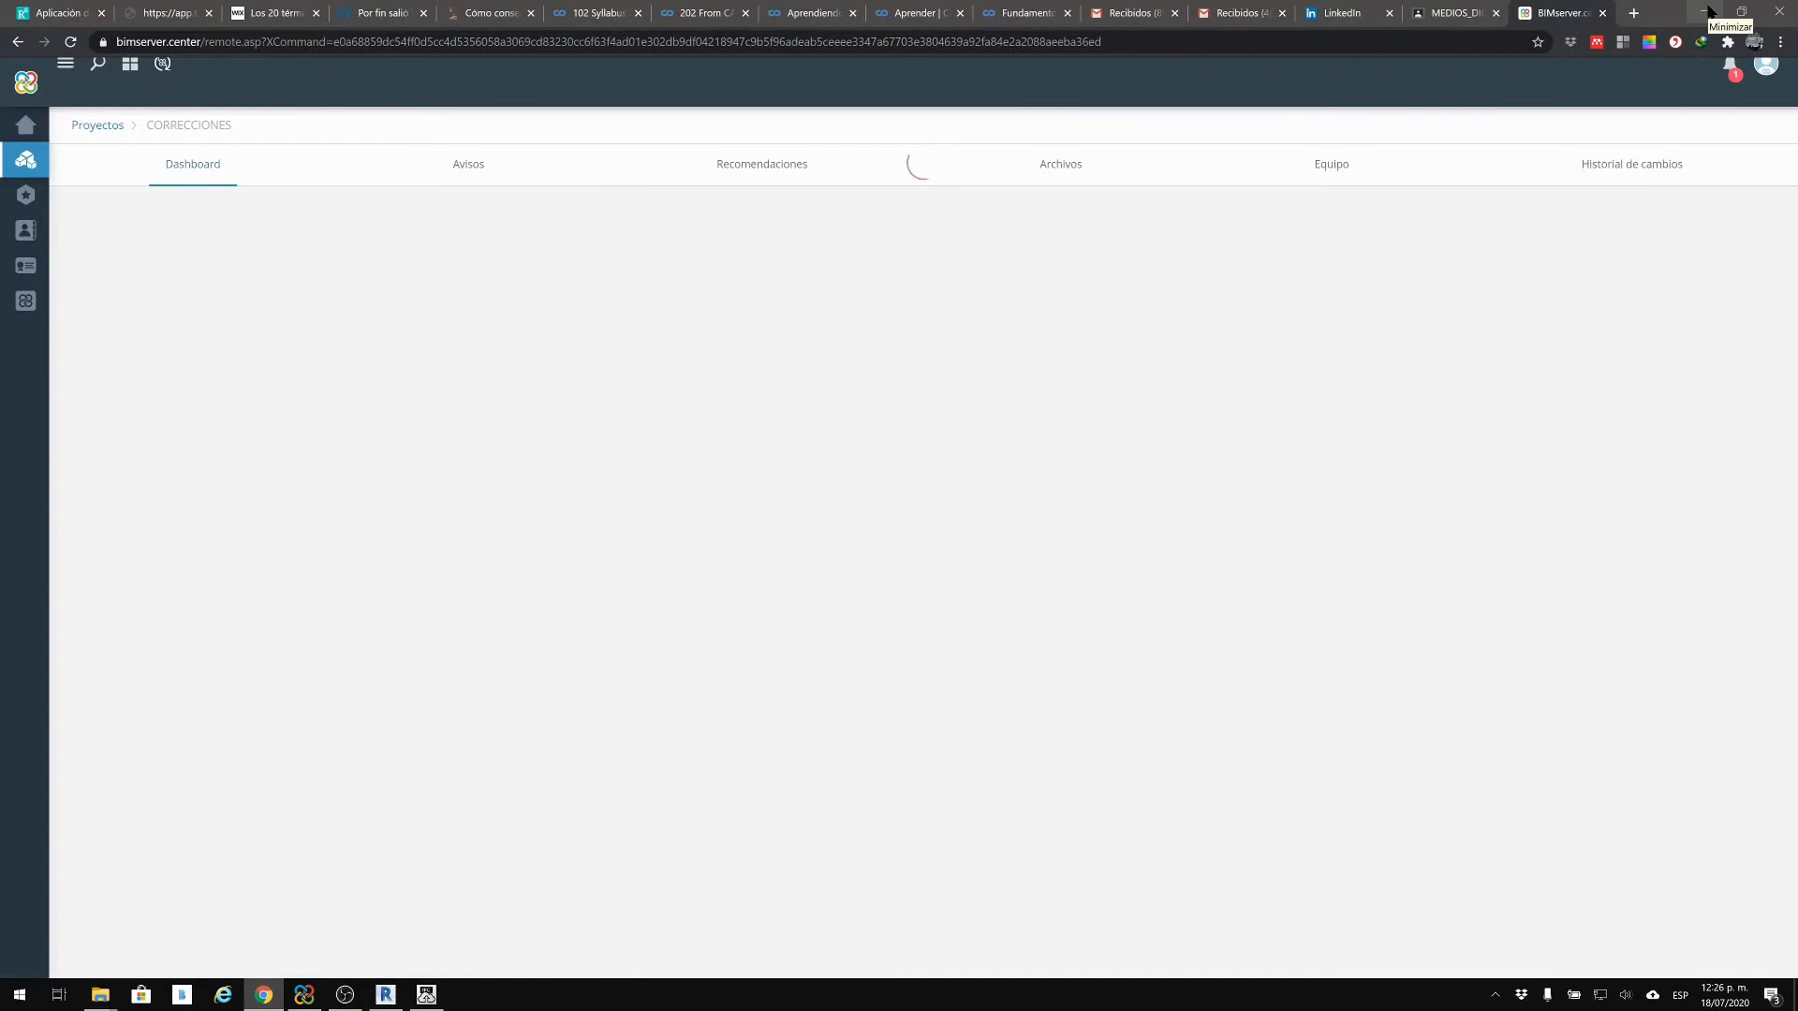
Step: Orbit the updated structure in the web viewer to top-down and elevated corner views
left_click(427, 995)
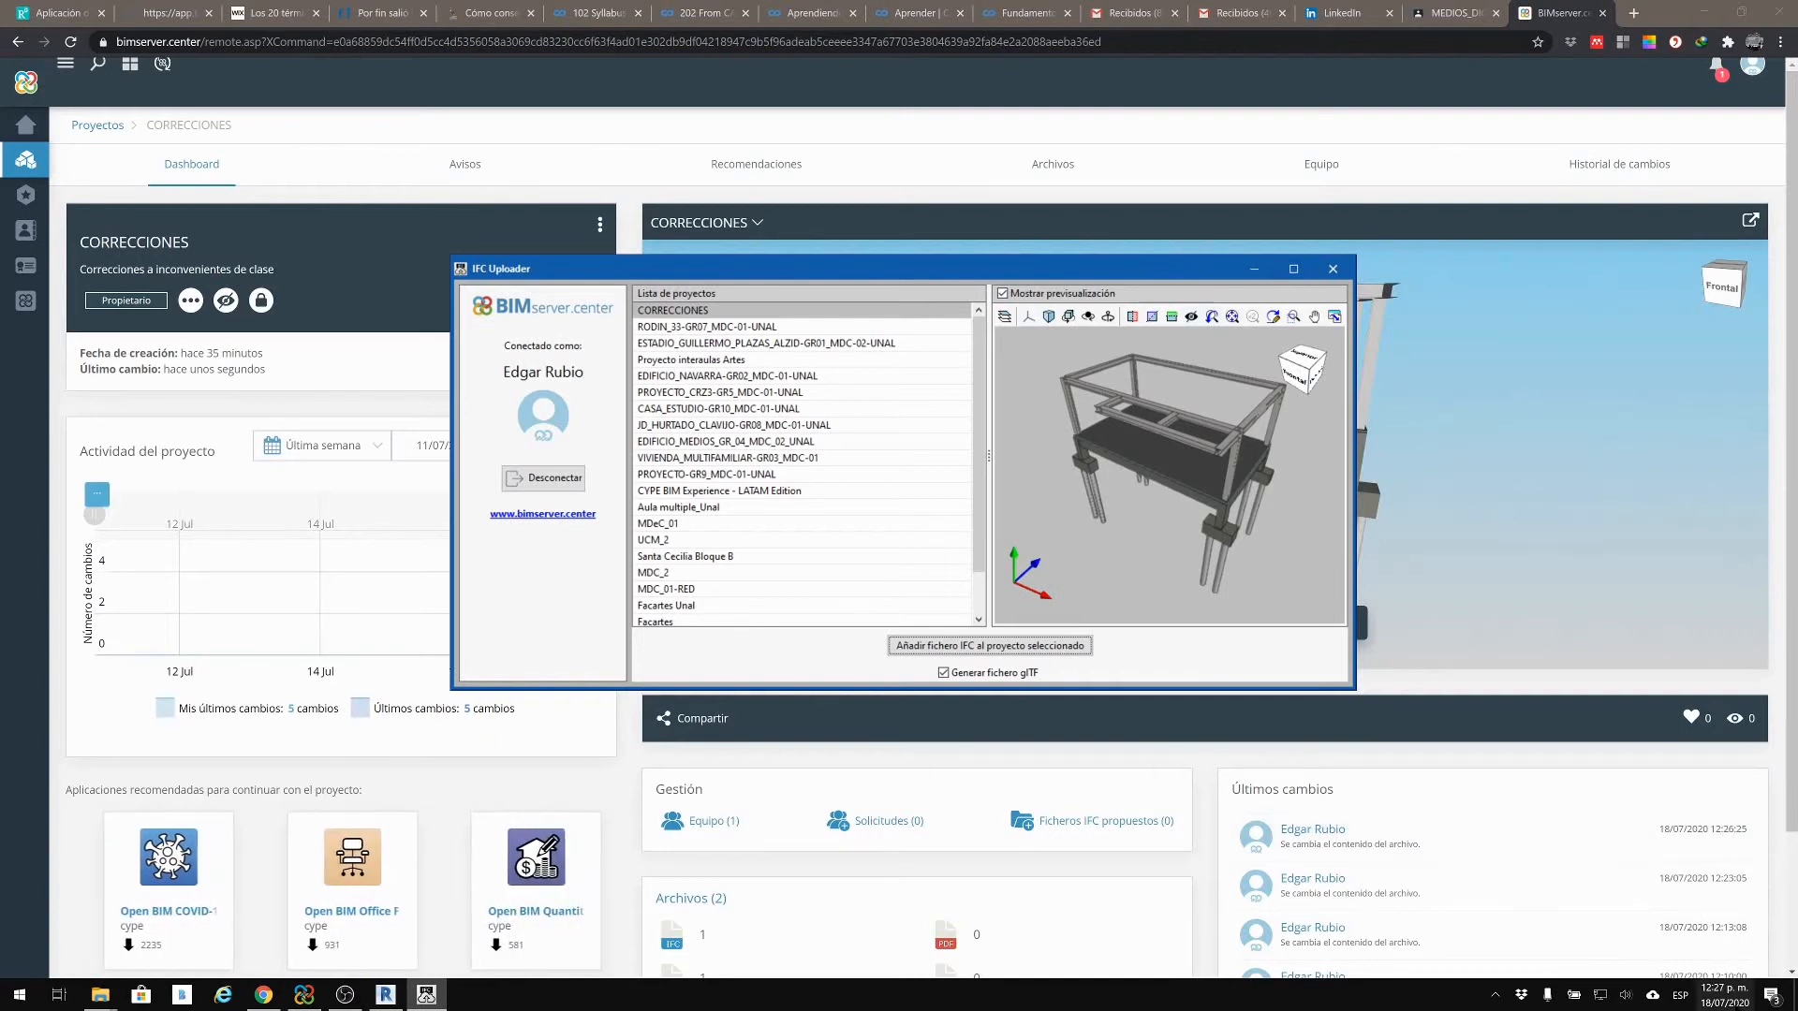
left_click(1512, 217)
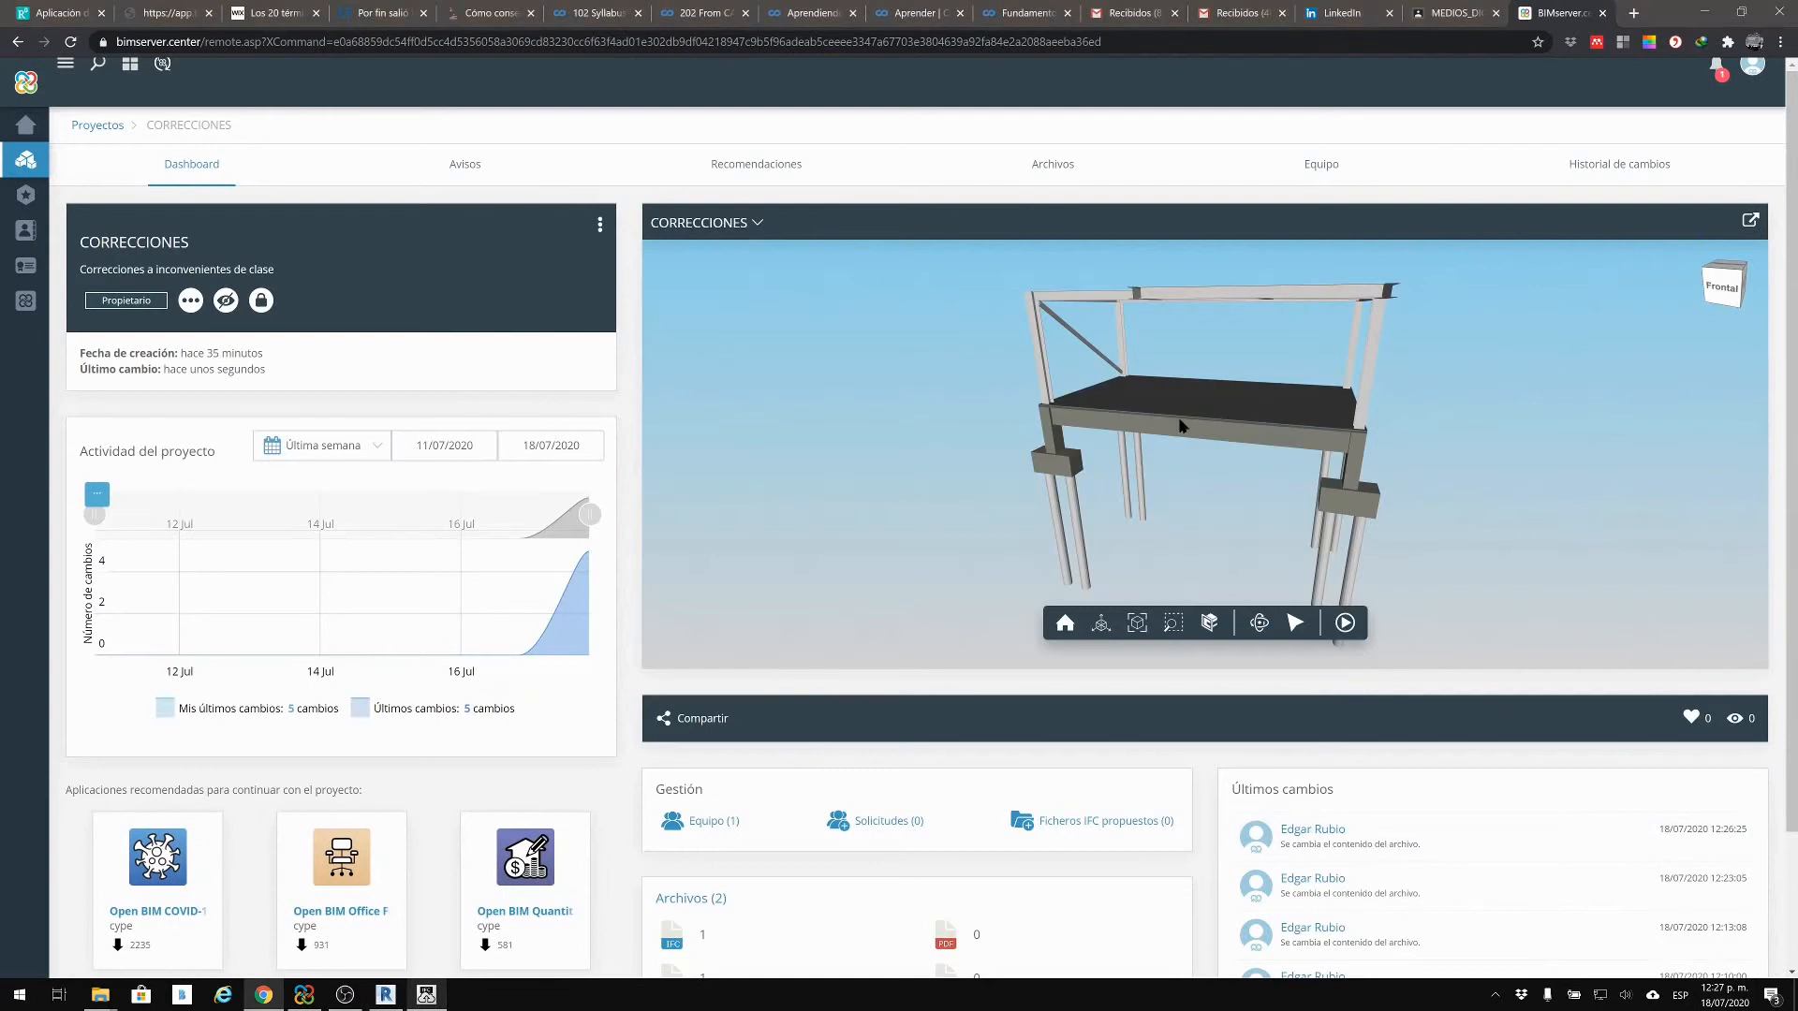
left_click_drag(1440, 510, 1686, 337)
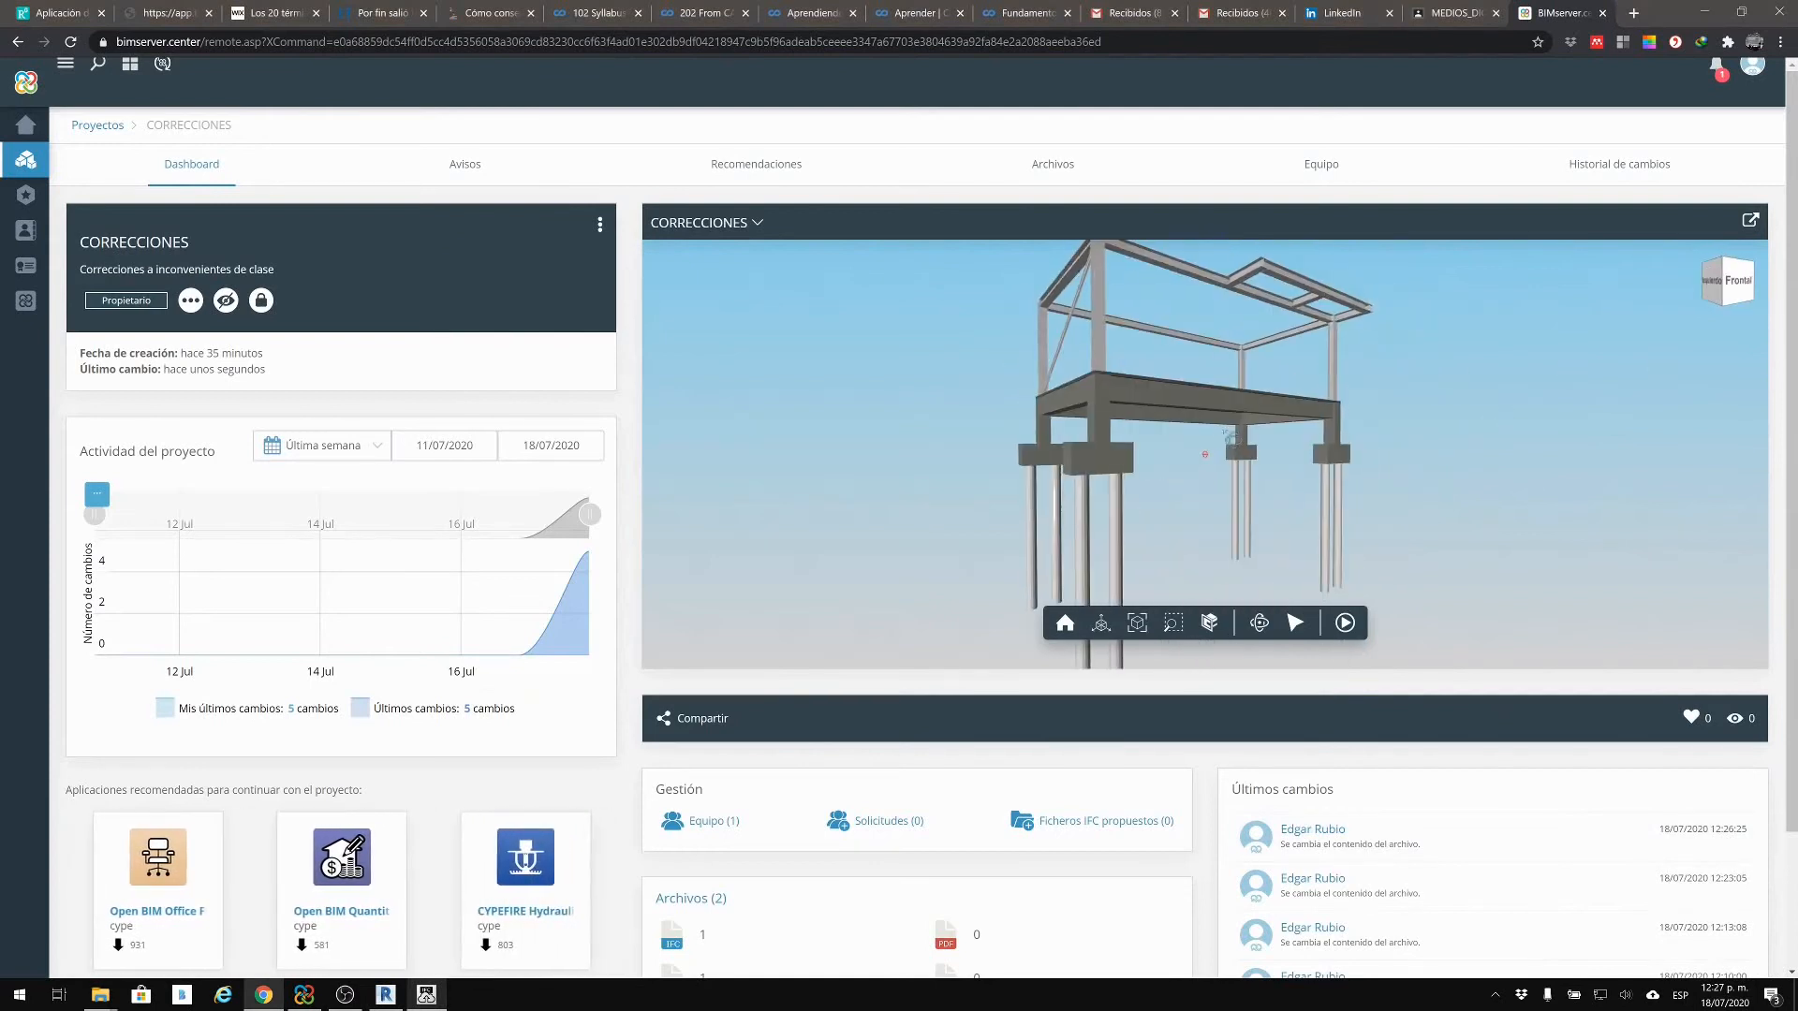
scroll(716, 785, "down", 2)
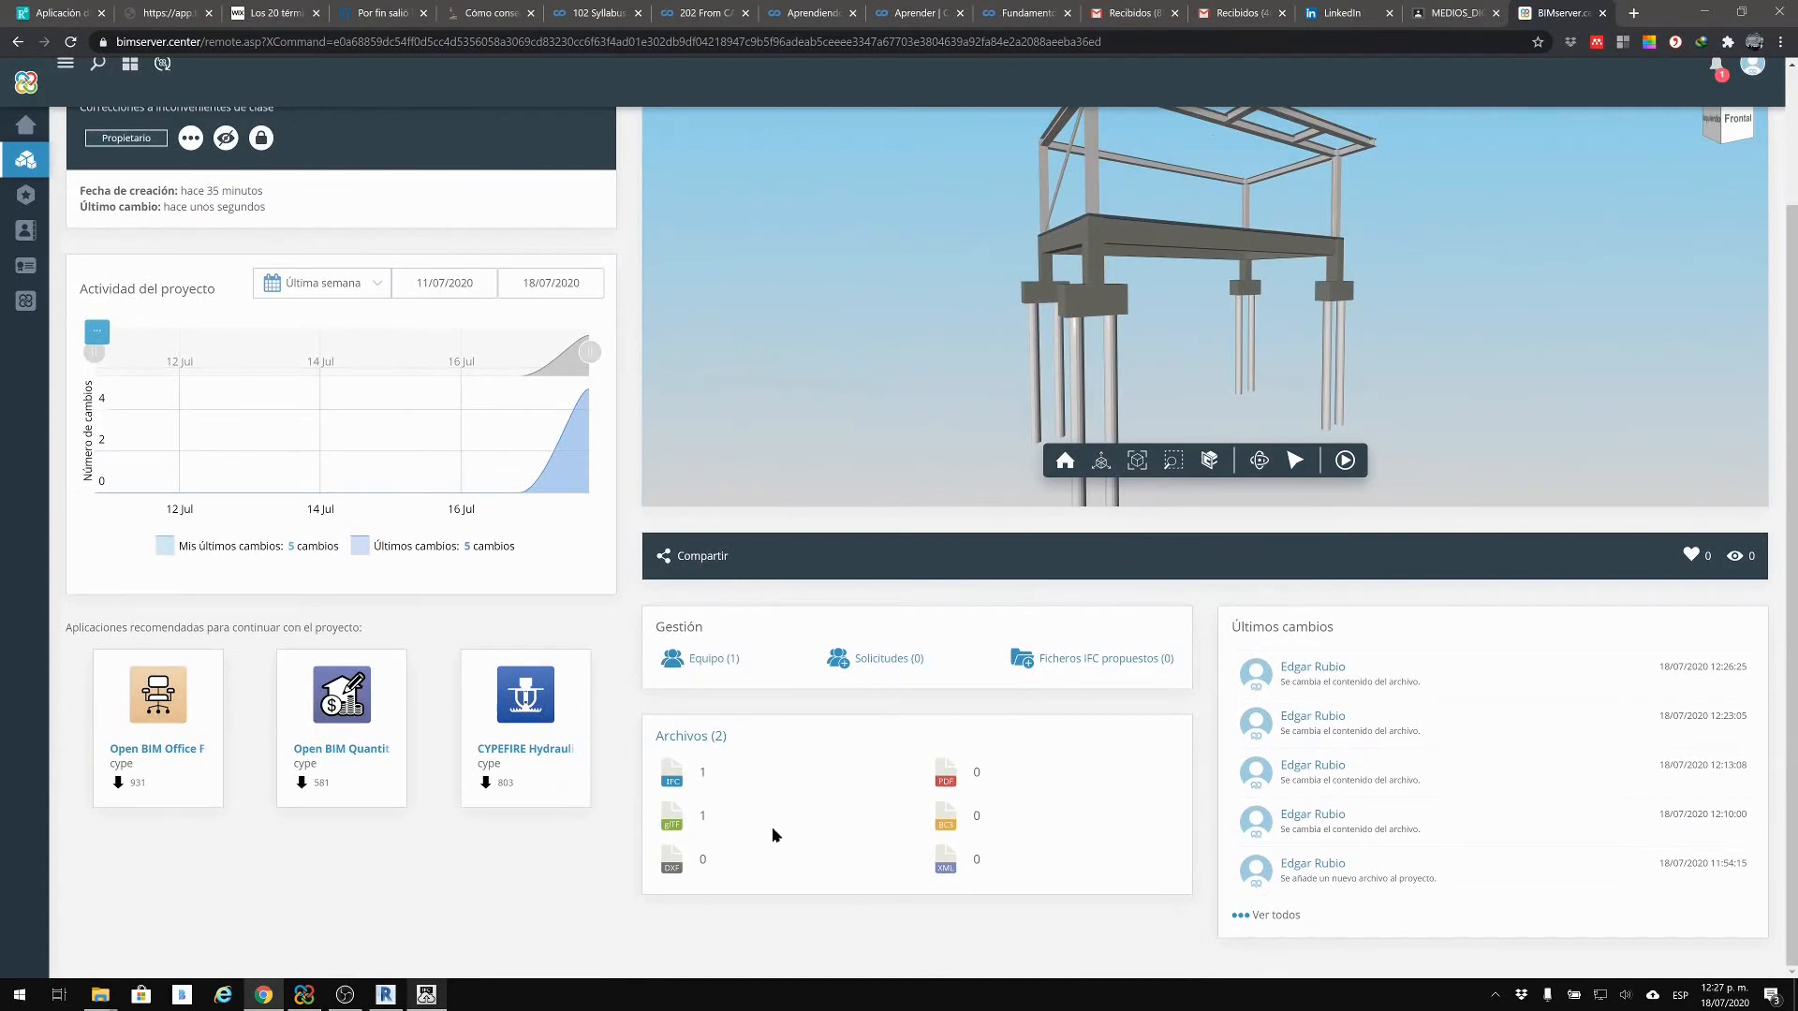
scroll(774, 834, "up", 2)
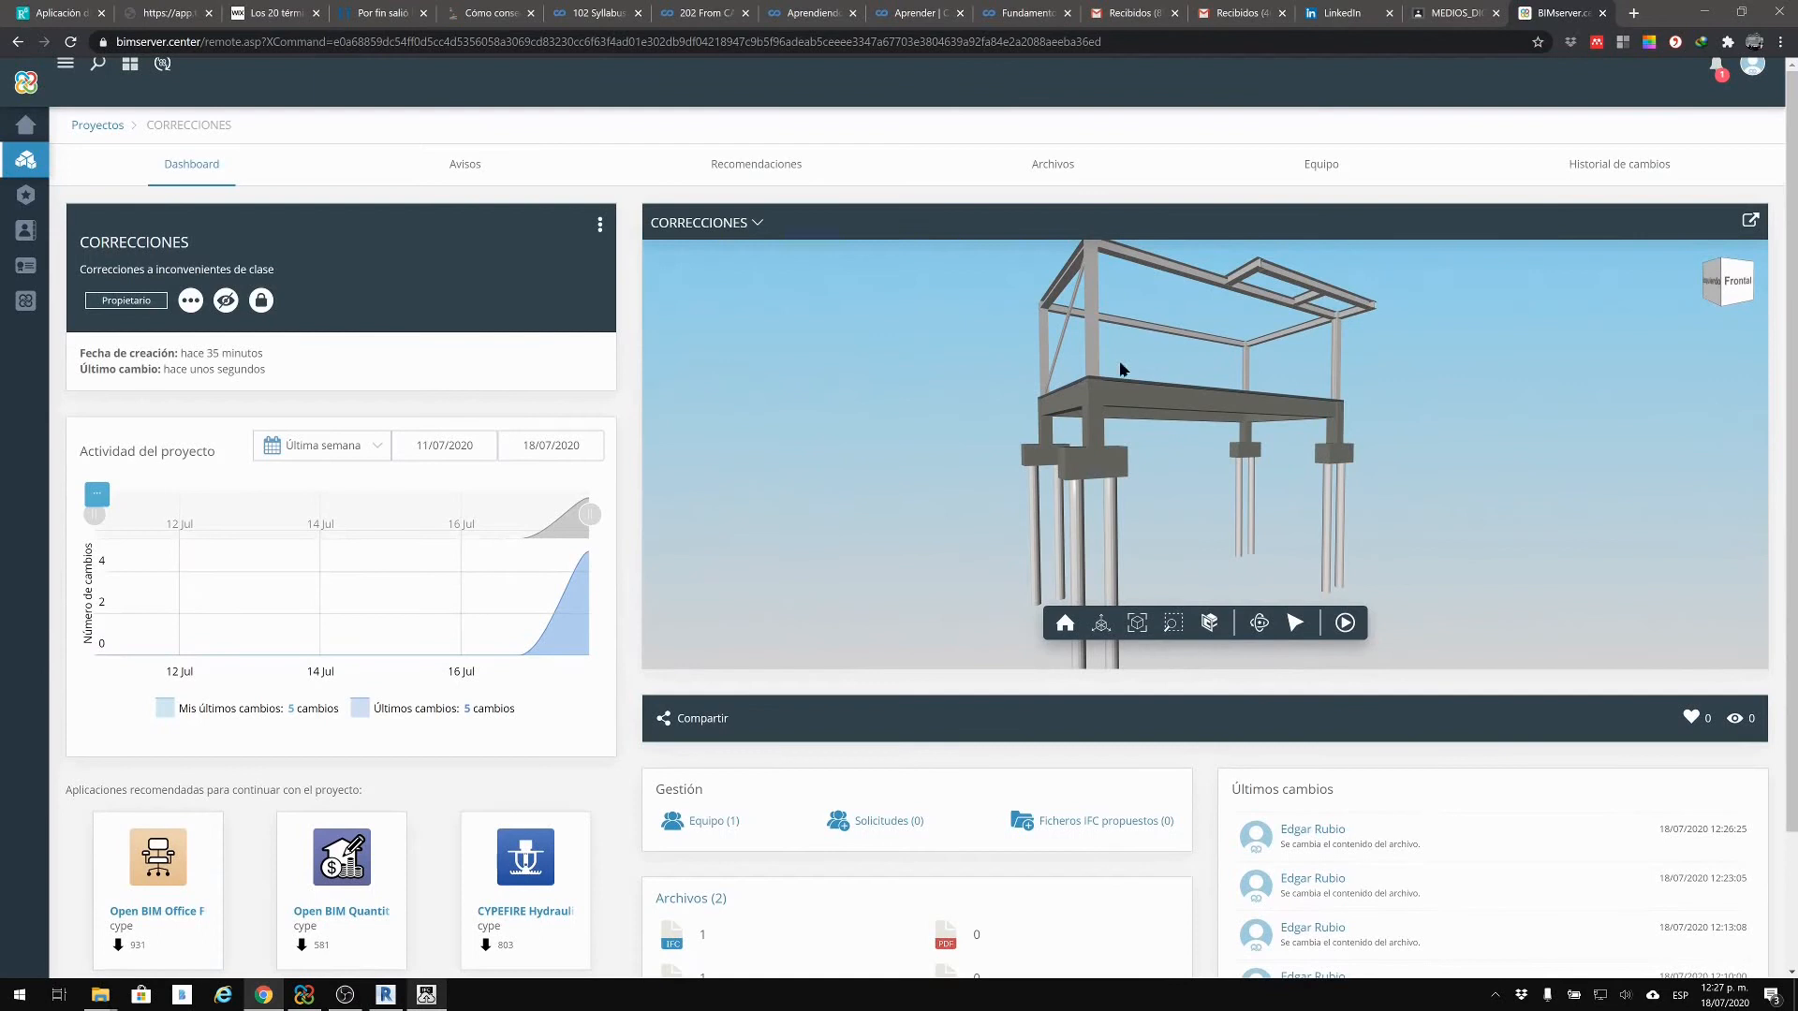
left_click_drag(1106, 468, 923, 547)
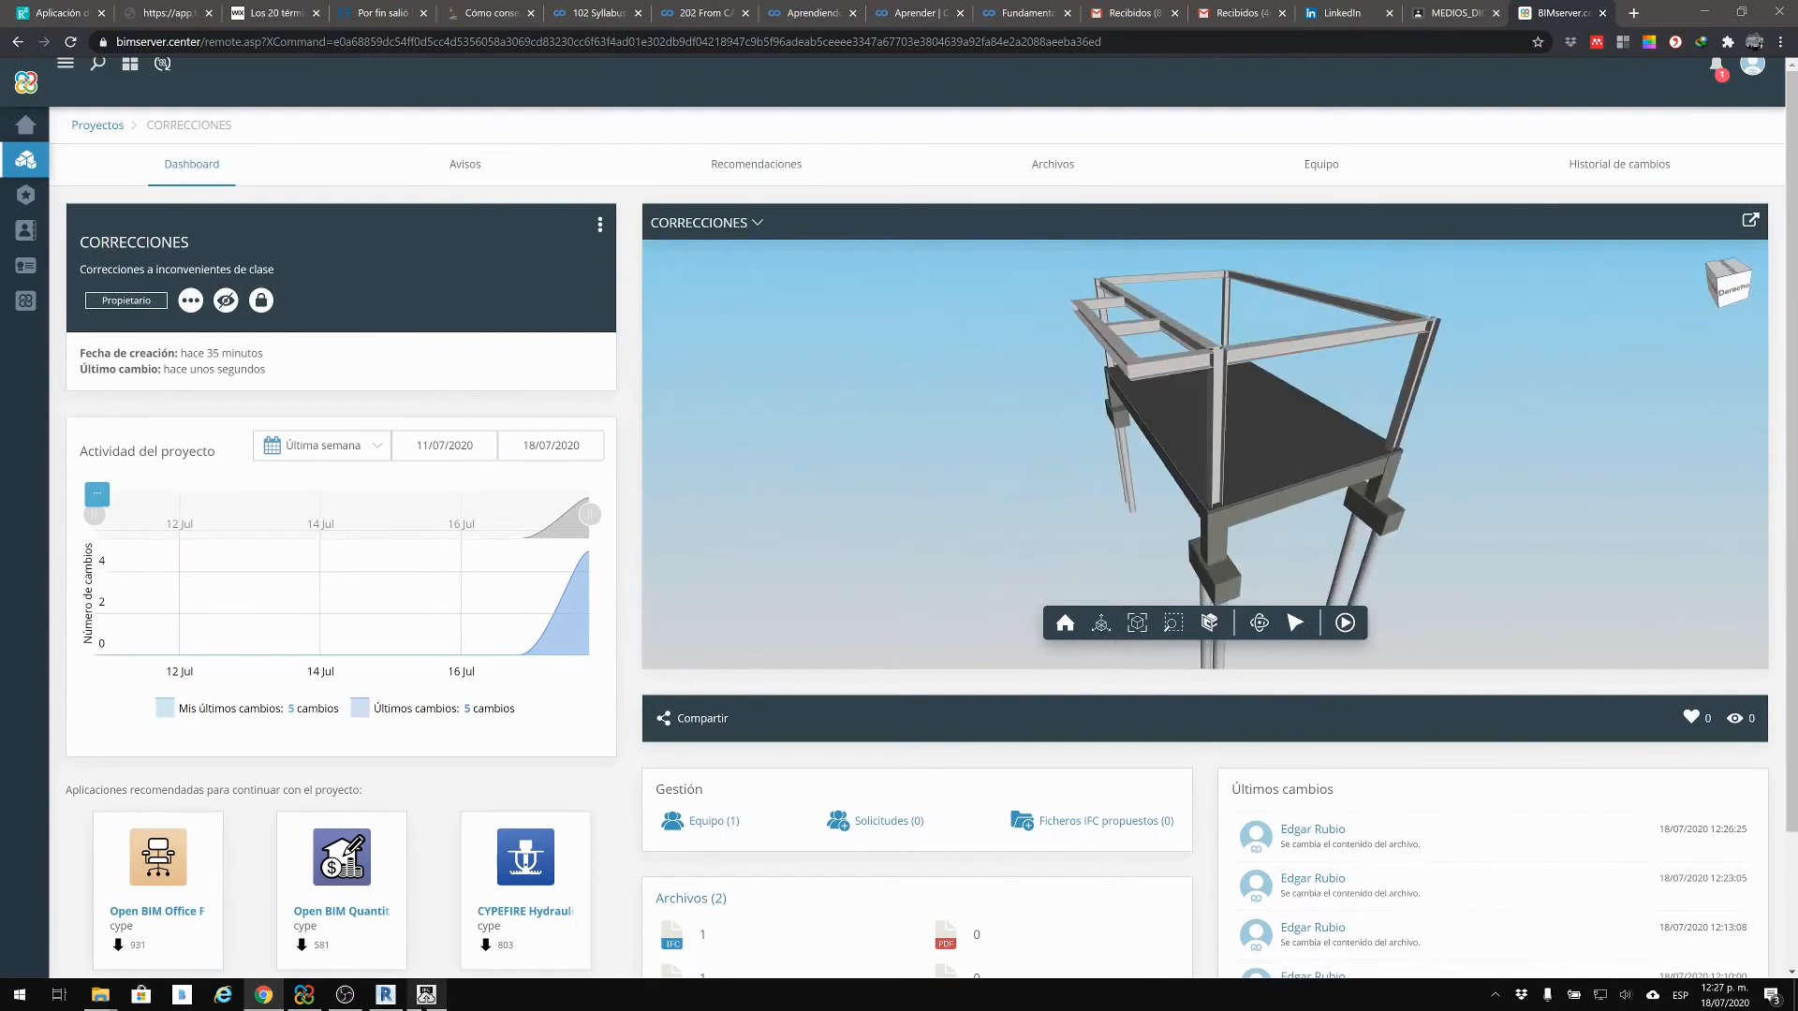
Step: Close the structural model's {3D} view and save the changes to EST.rvt
left_click(384, 994)
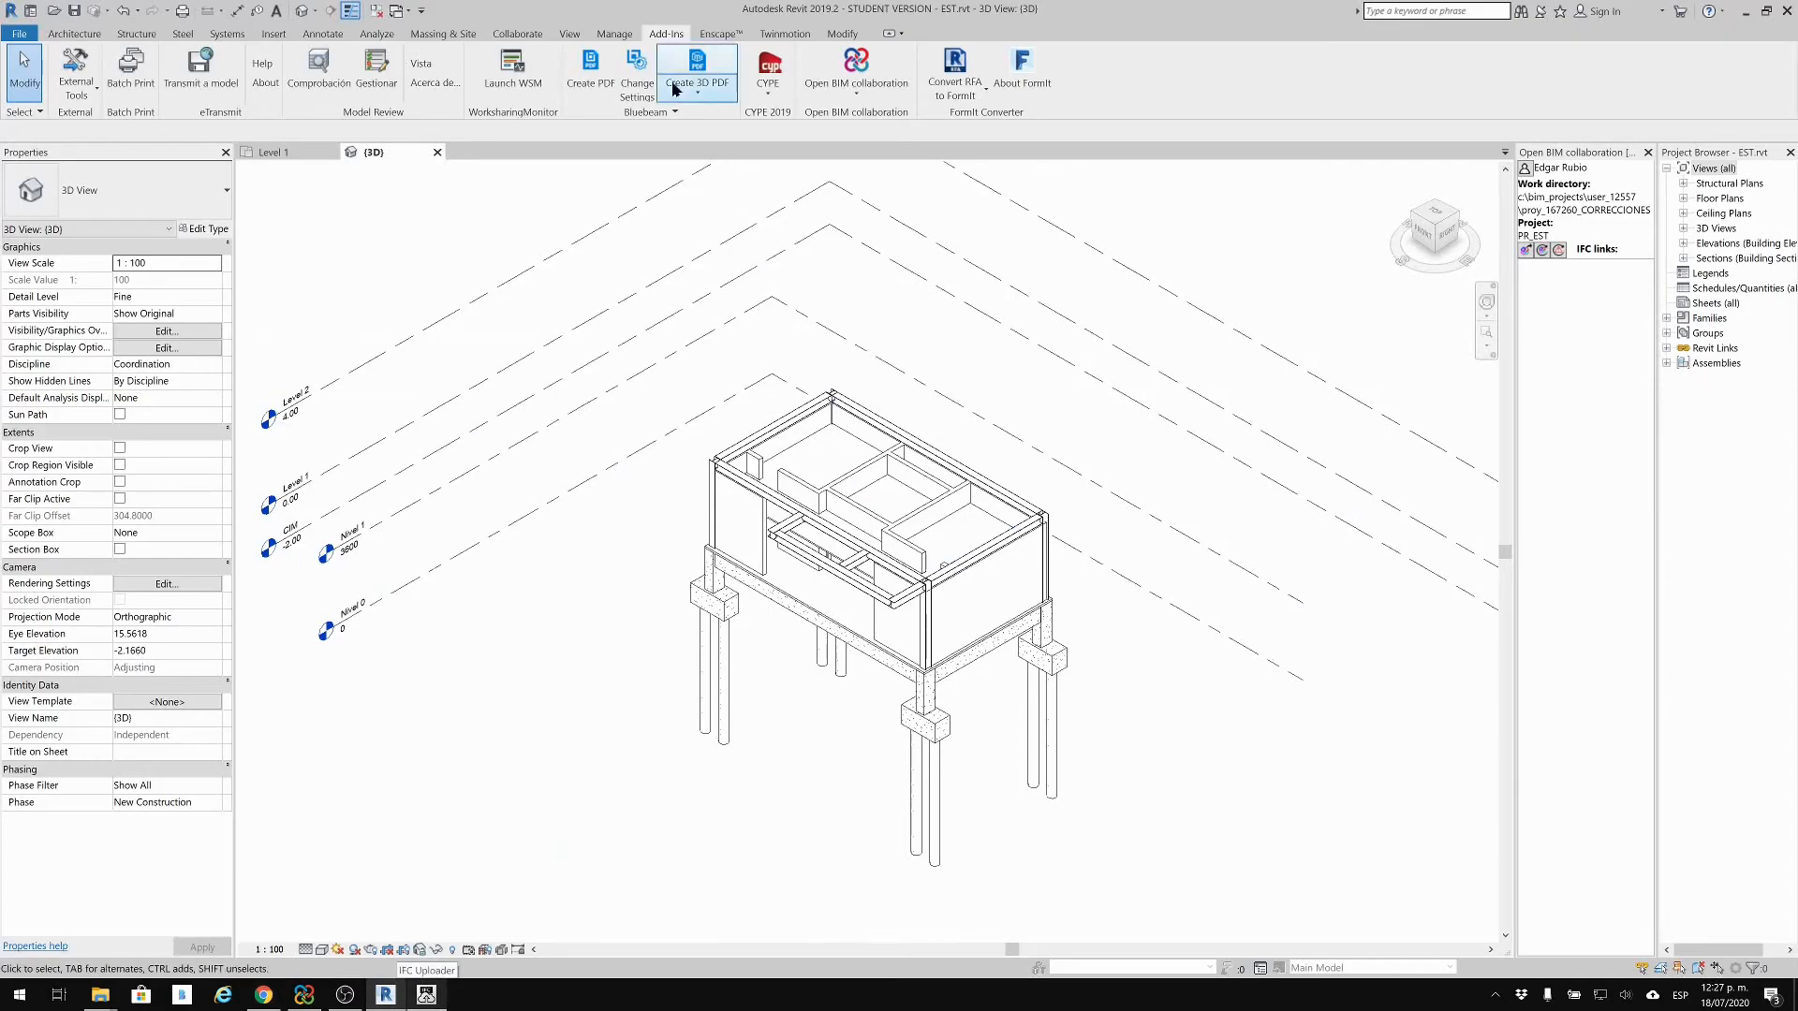
left_click(436, 151)
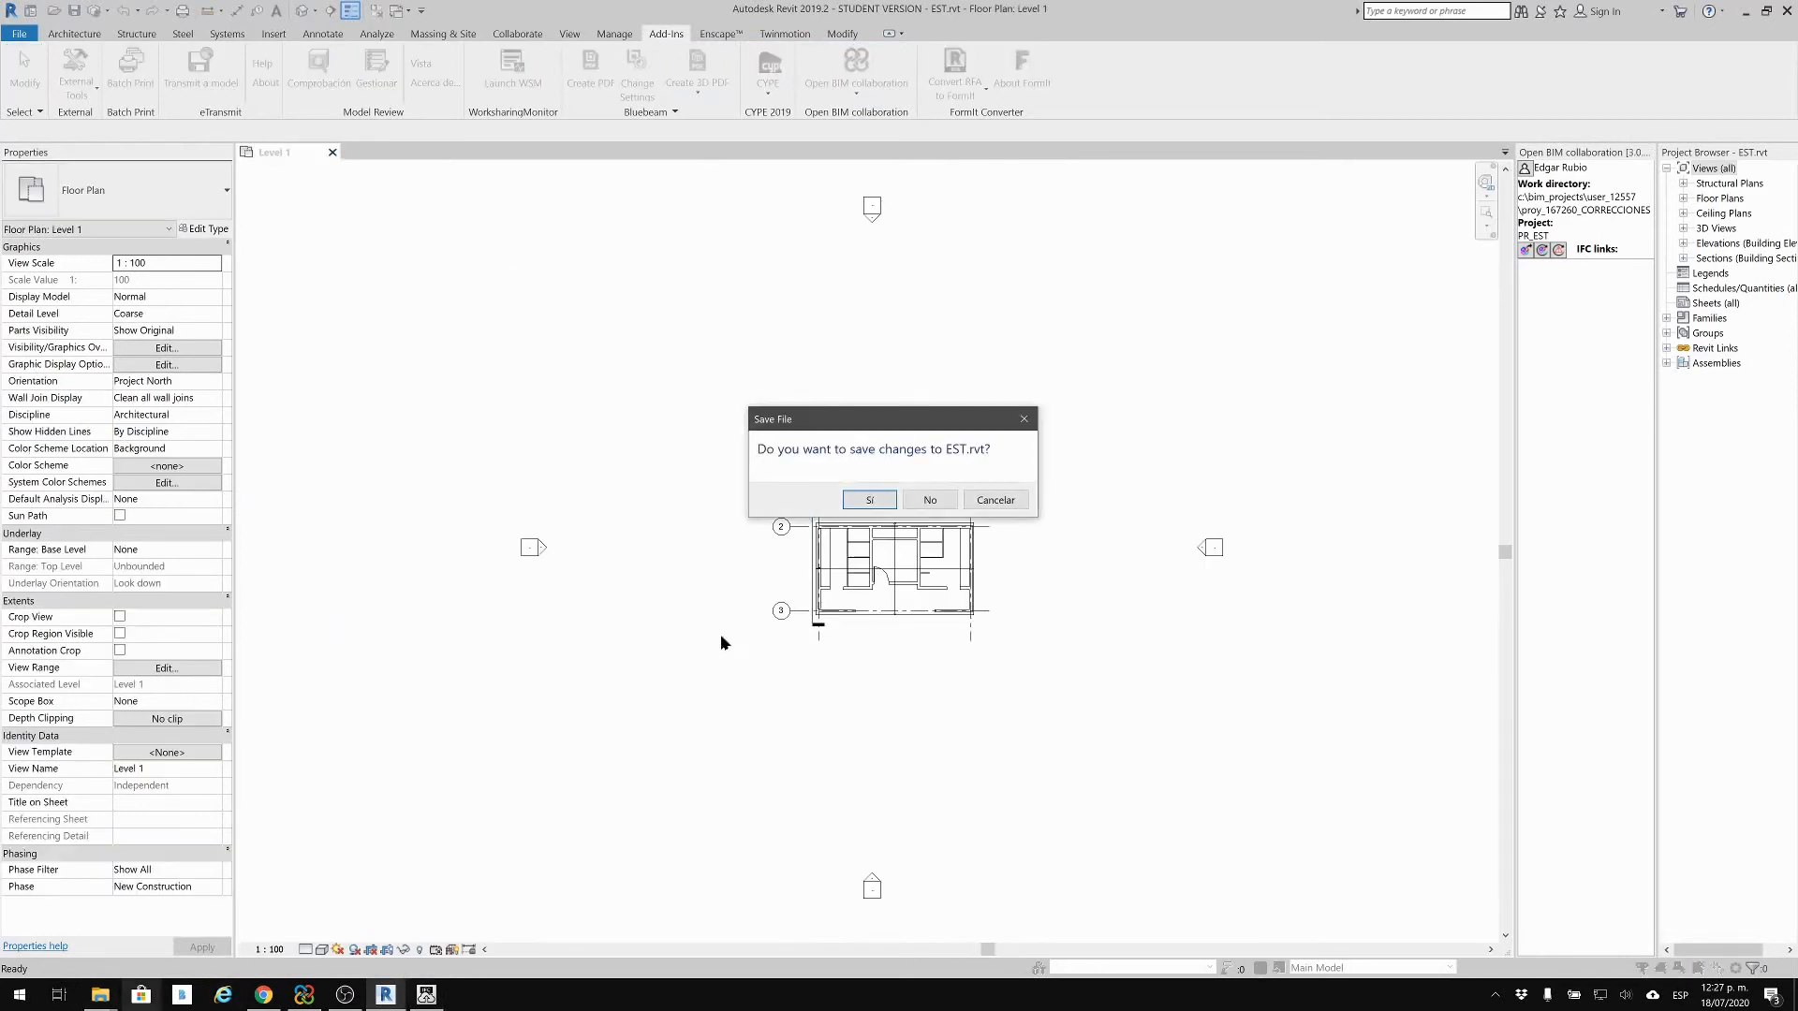
left_click(869, 499)
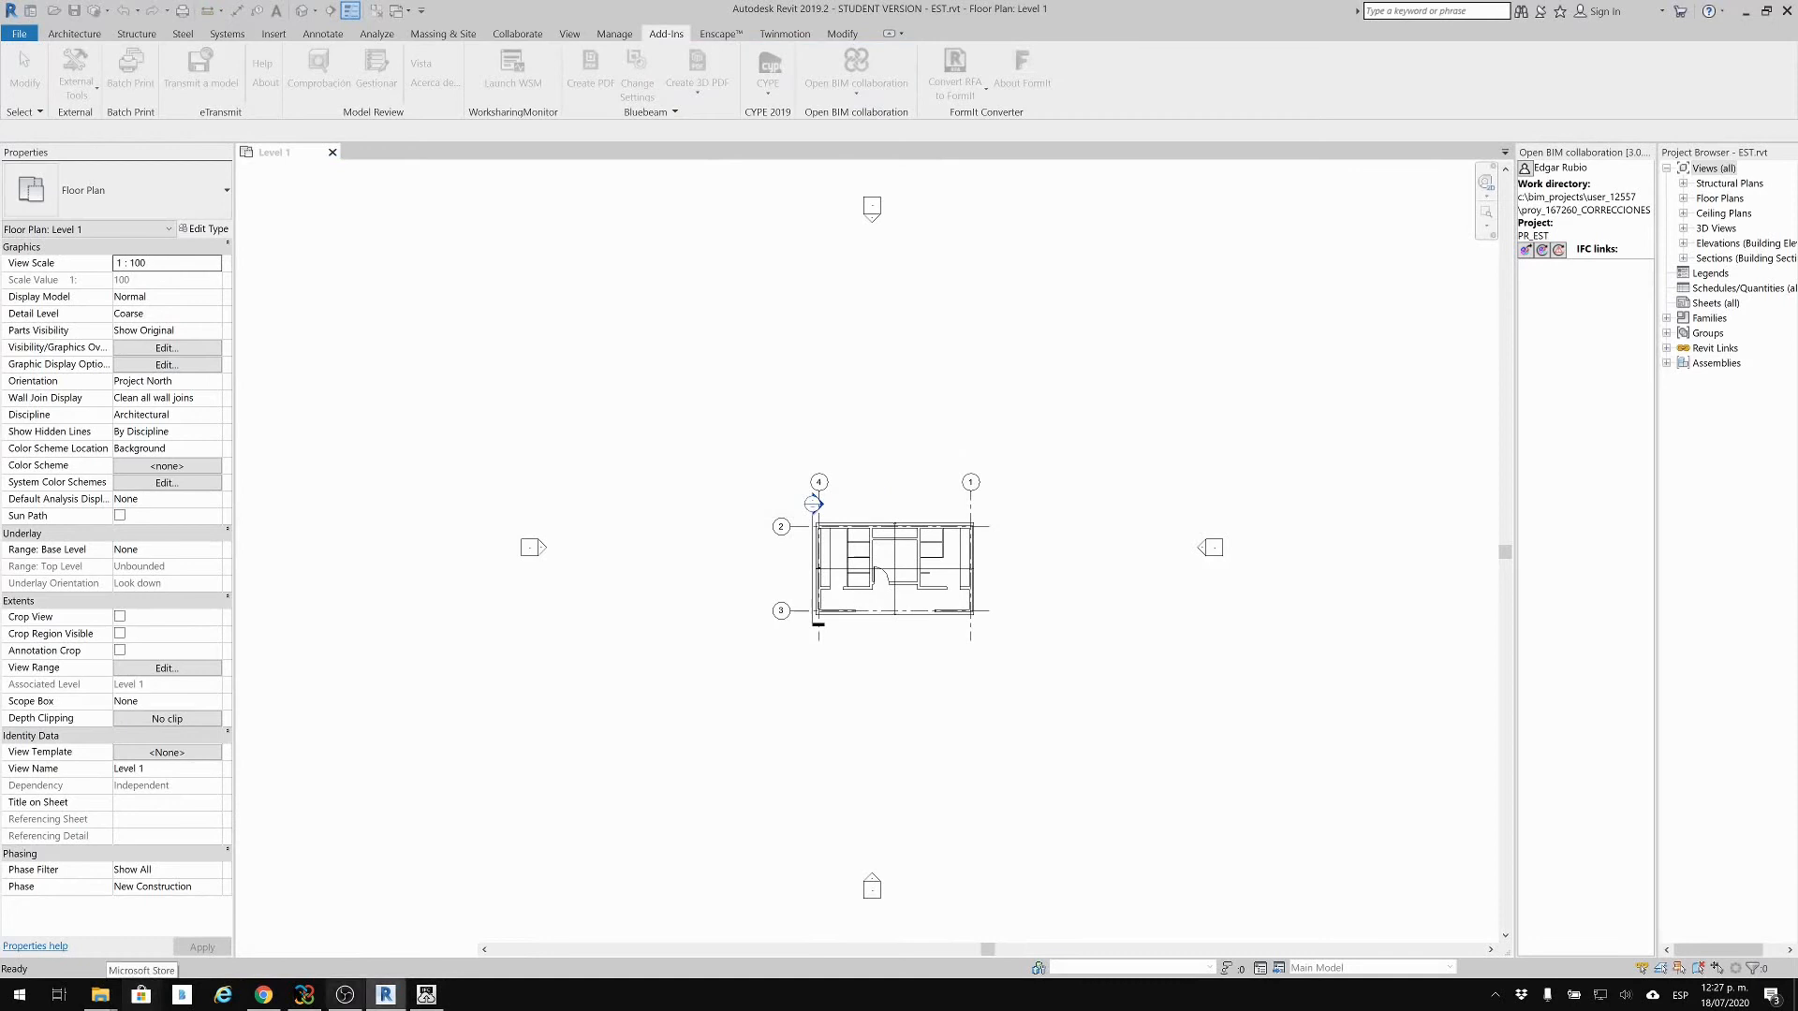
Step: Open the architectural model ARQ.rvt from the project files folder
mouse_move(101, 995)
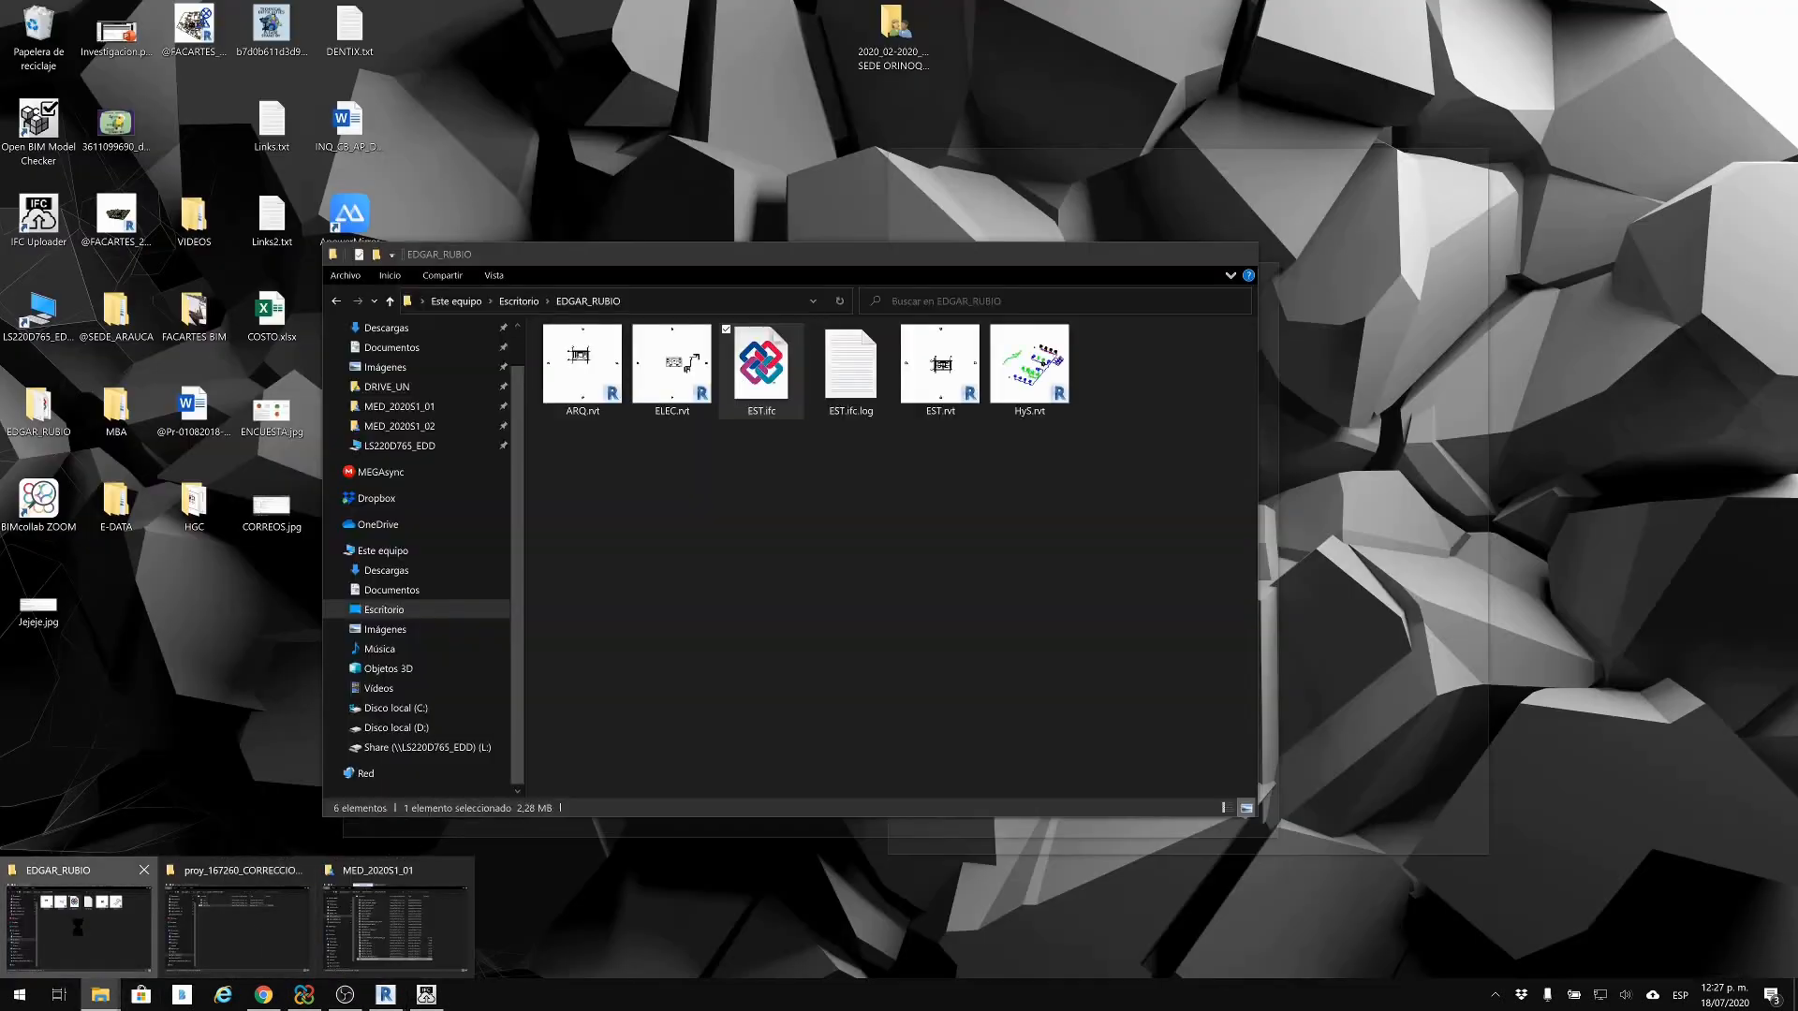
left_click(80, 922)
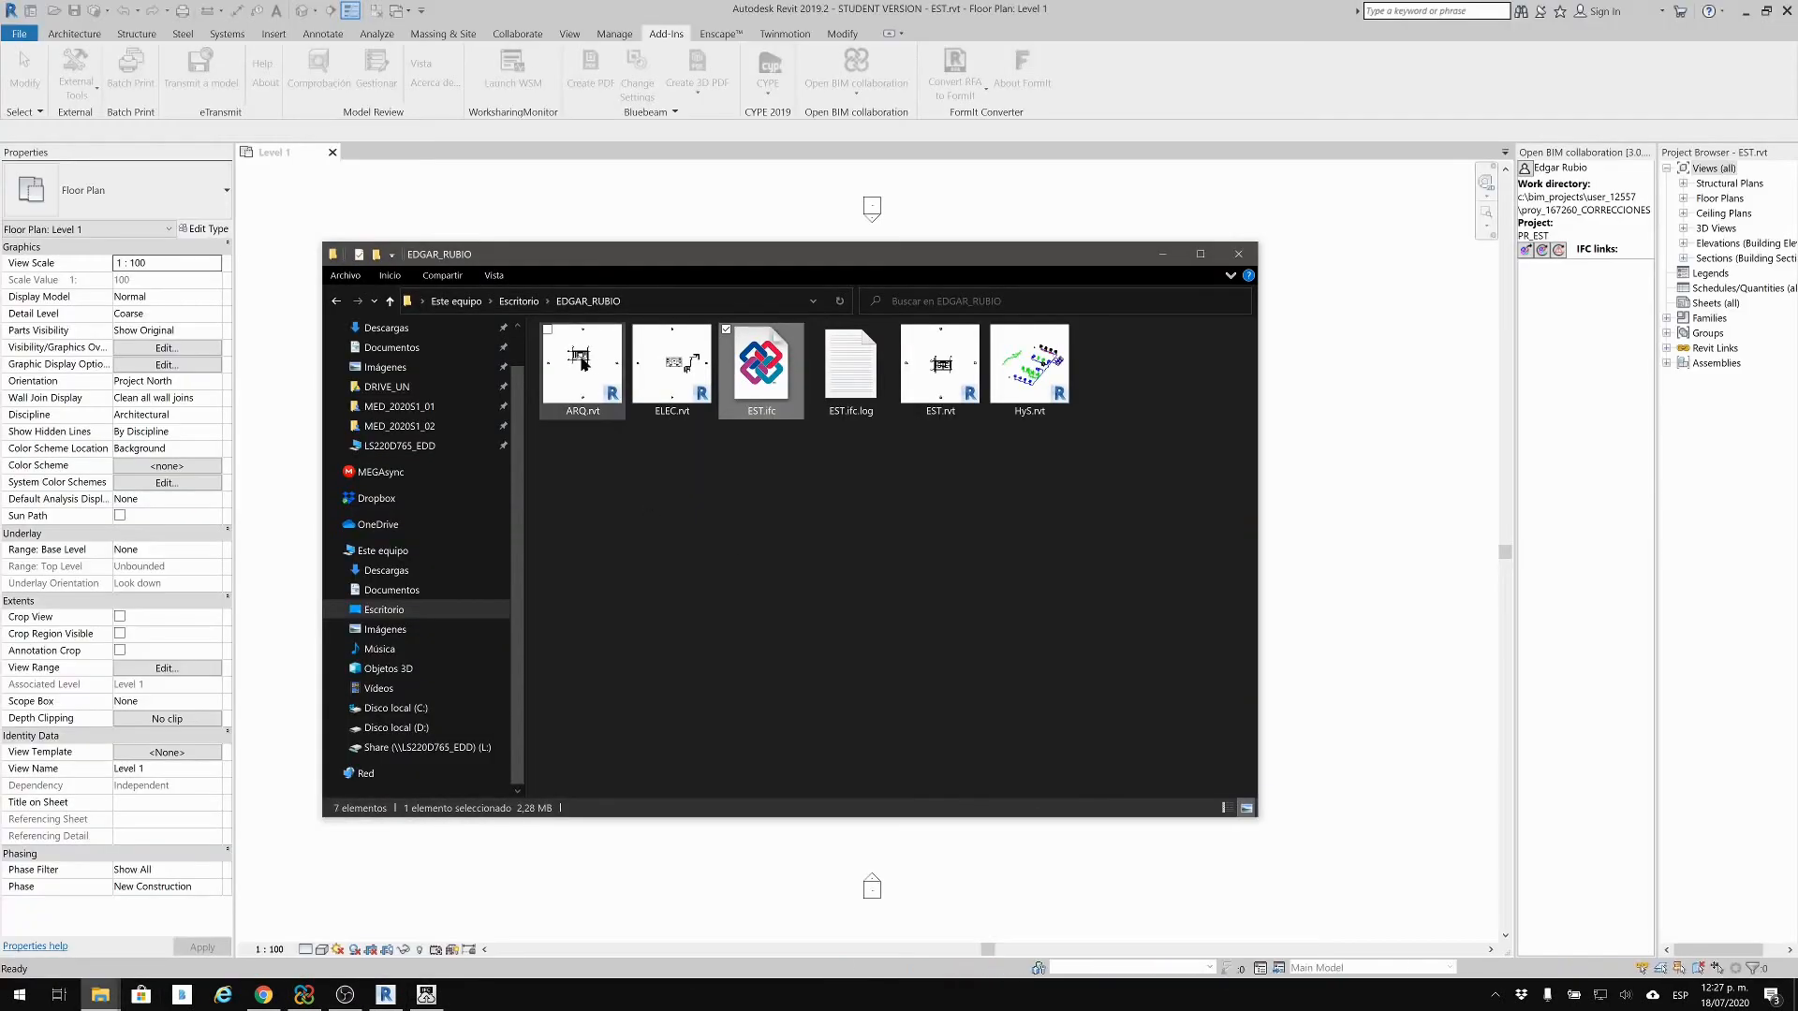
left_click(621, 559)
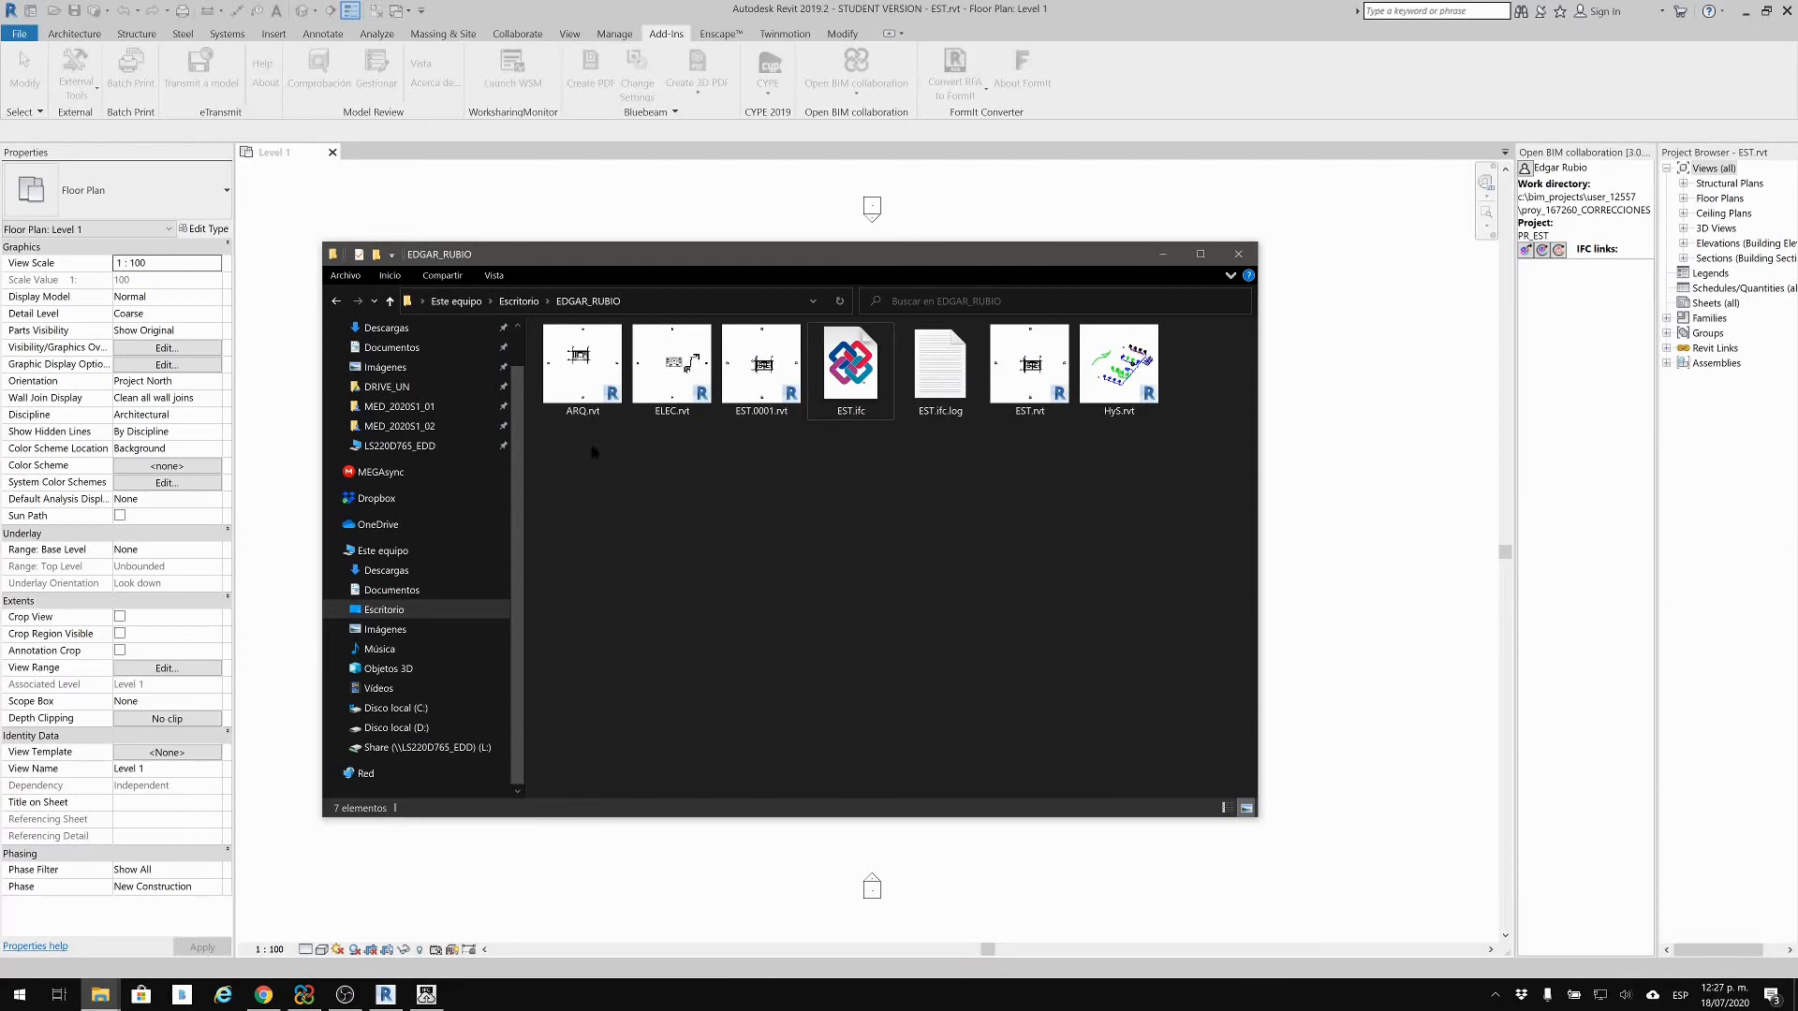
double_click(589, 365)
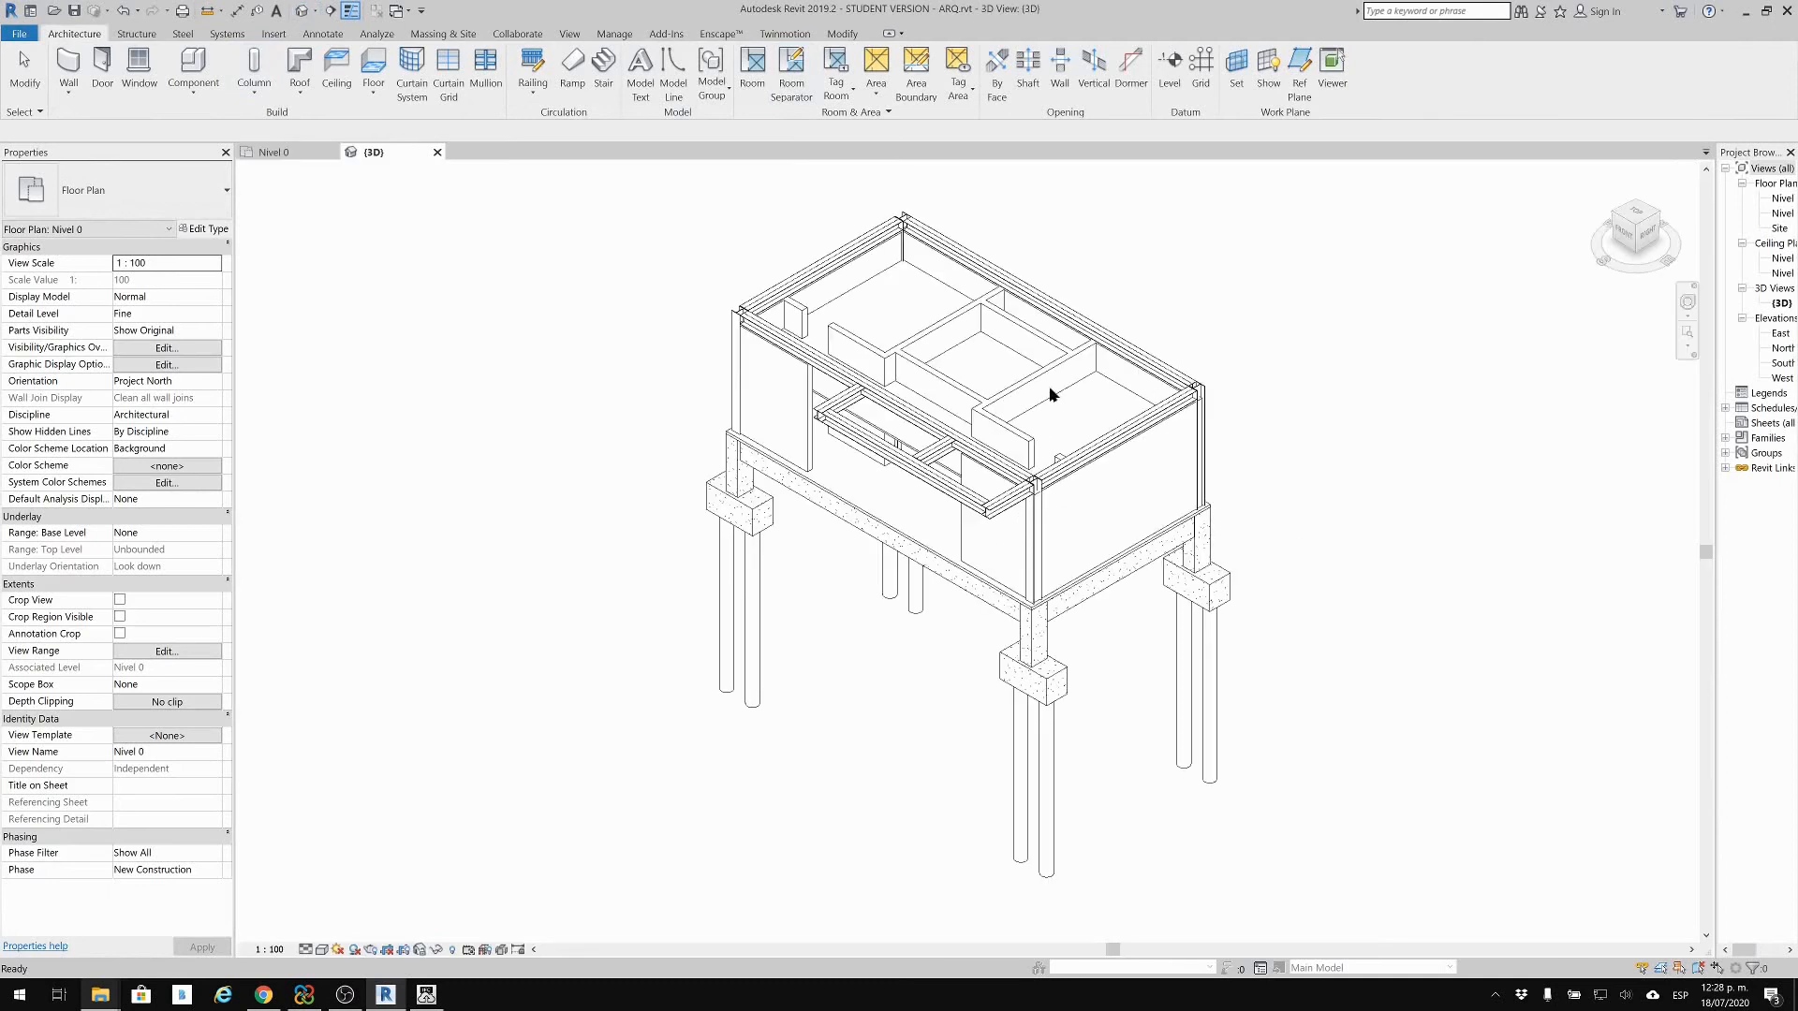
Step: Export ARQ as IFC using the IFC2x3 Coordination View 2.0 setup
scroll(1050, 394, "up", 2)
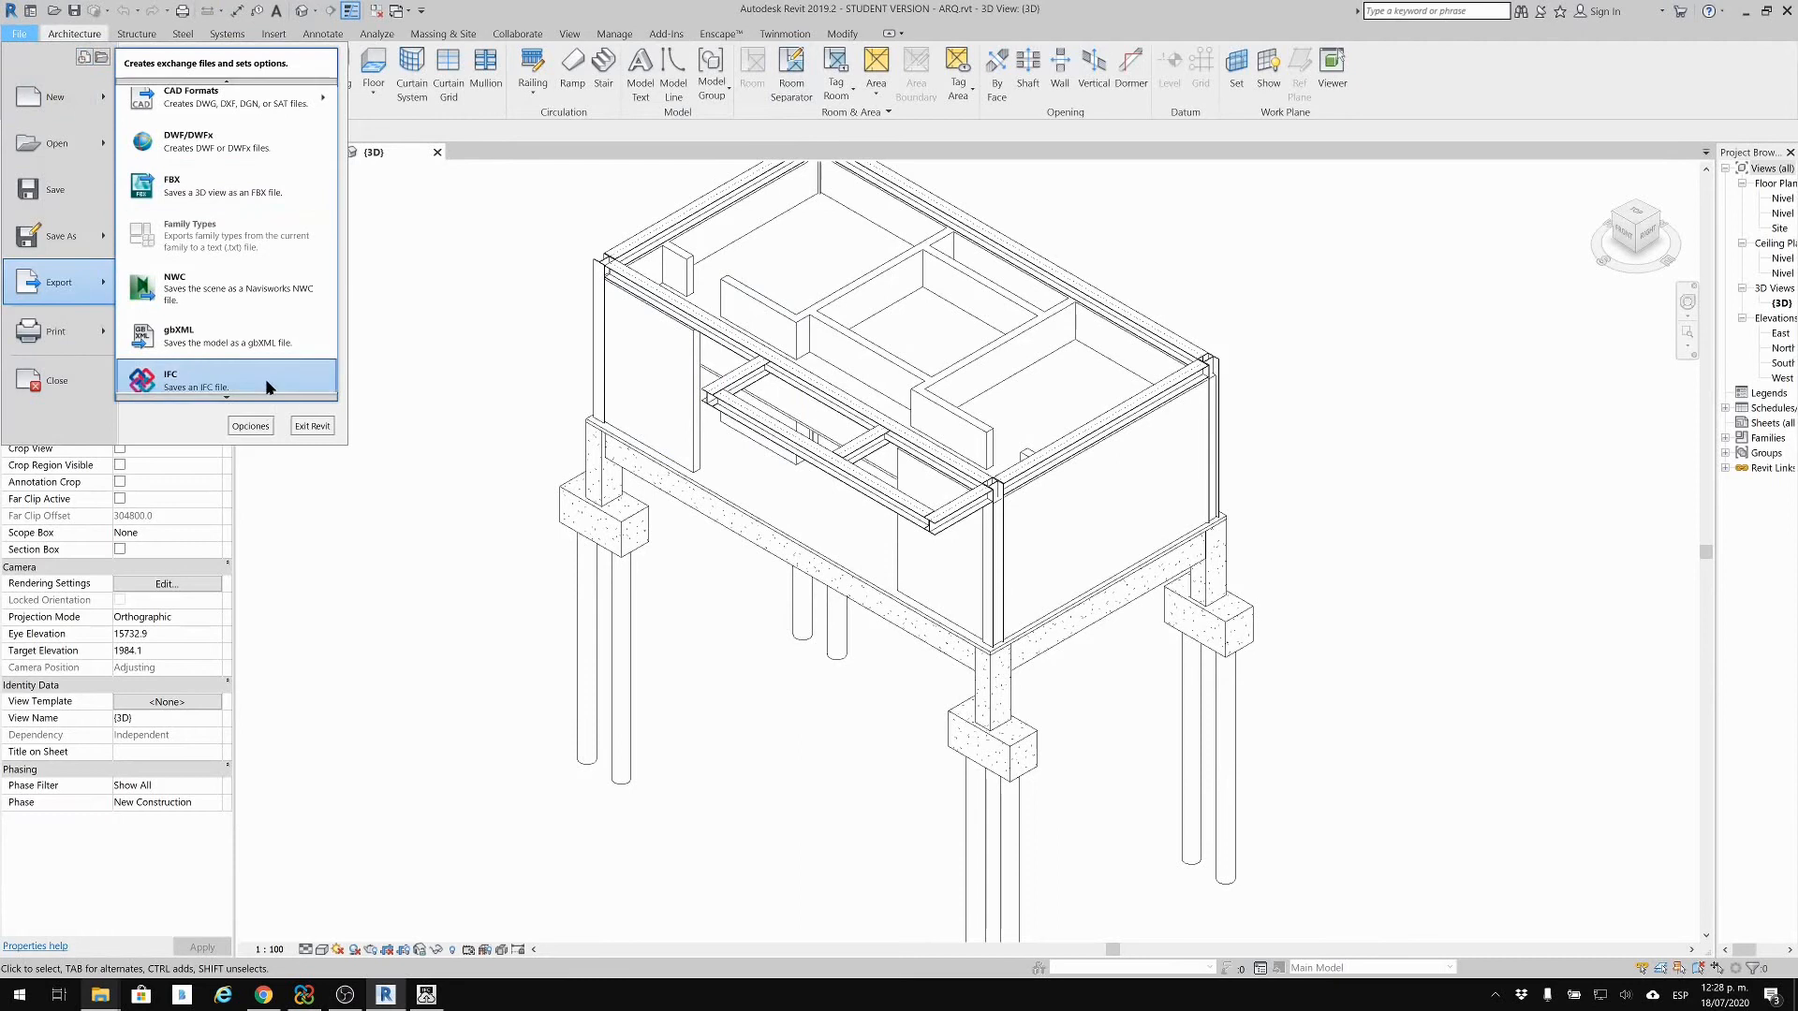
left_click(270, 385)
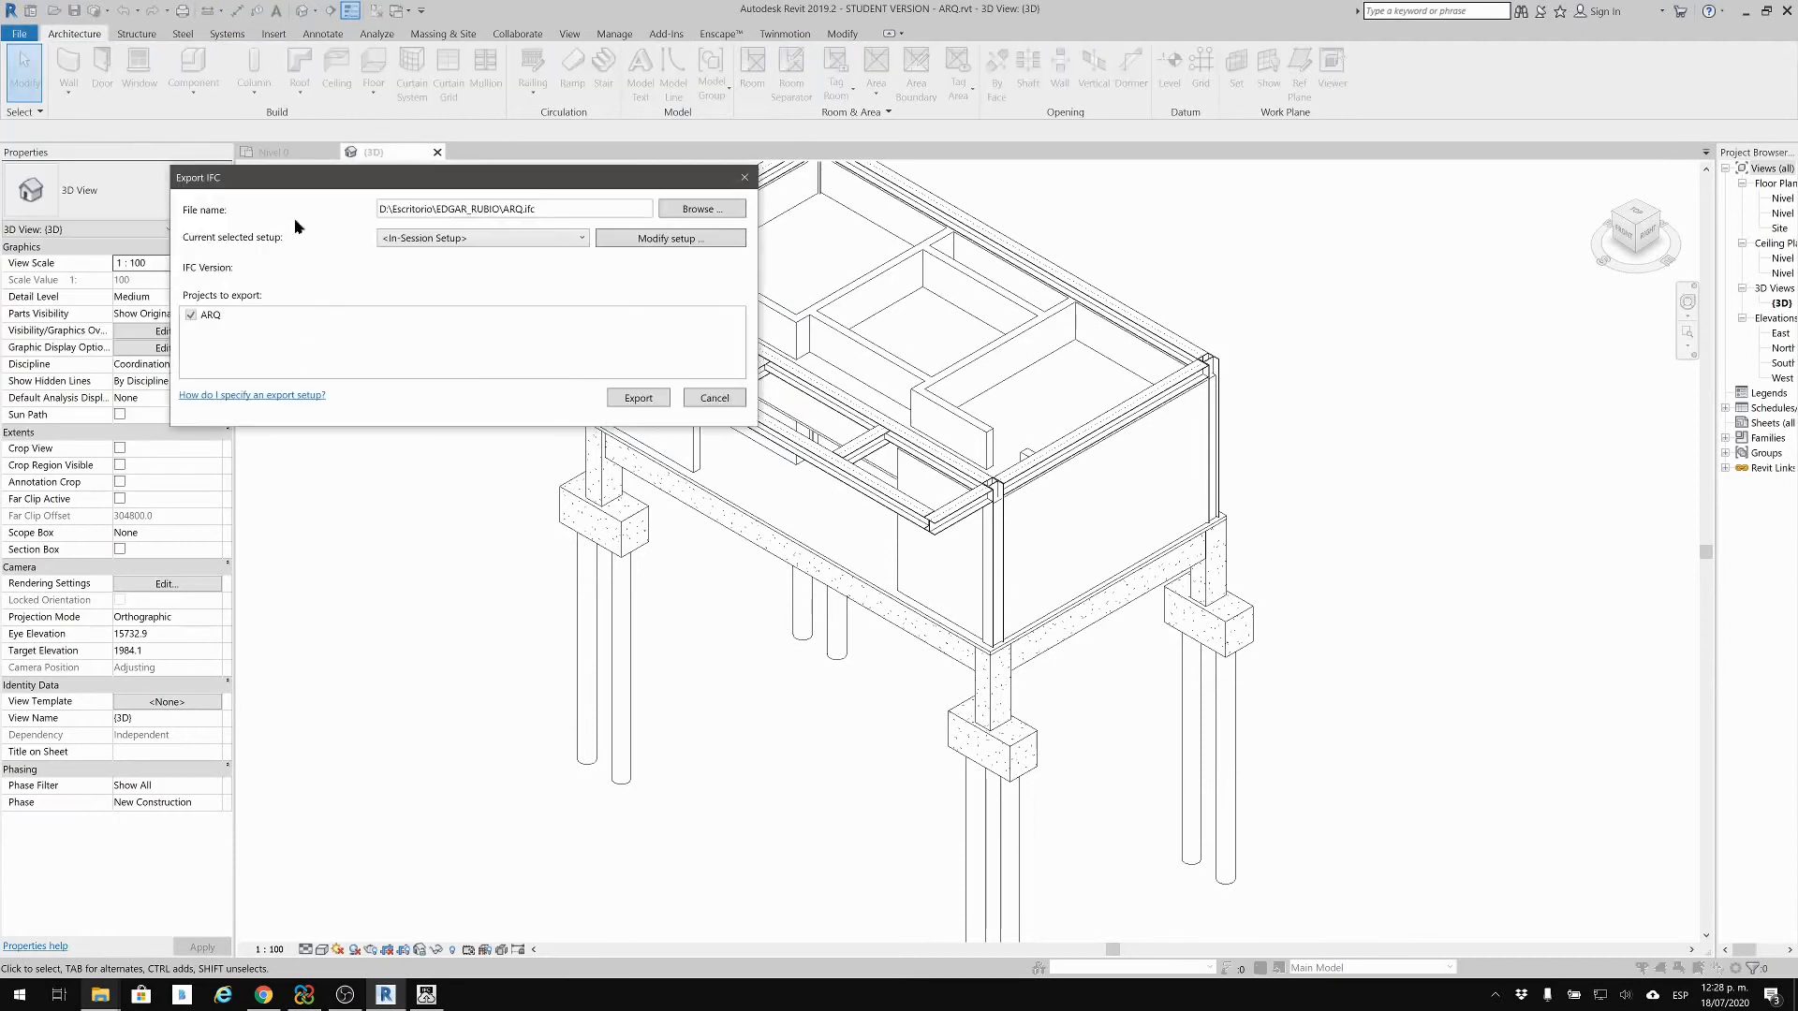
left_click(521, 243)
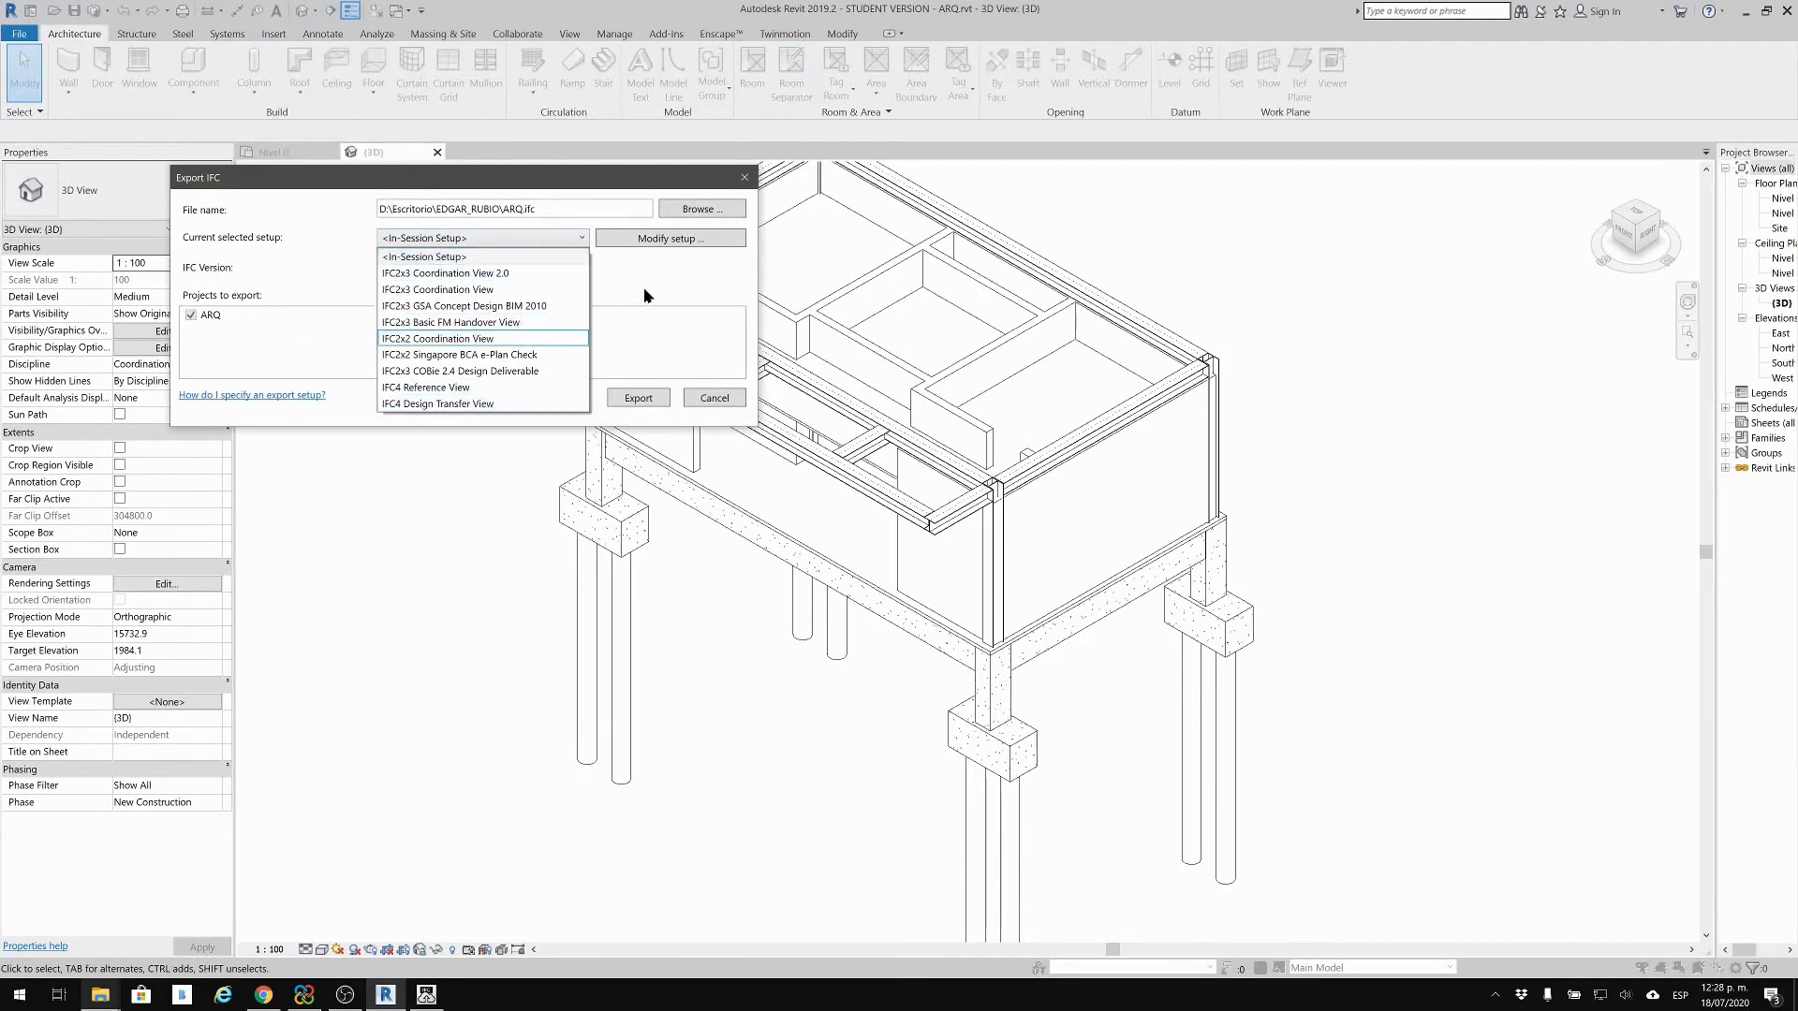
left_click(559, 274)
left_click(618, 401)
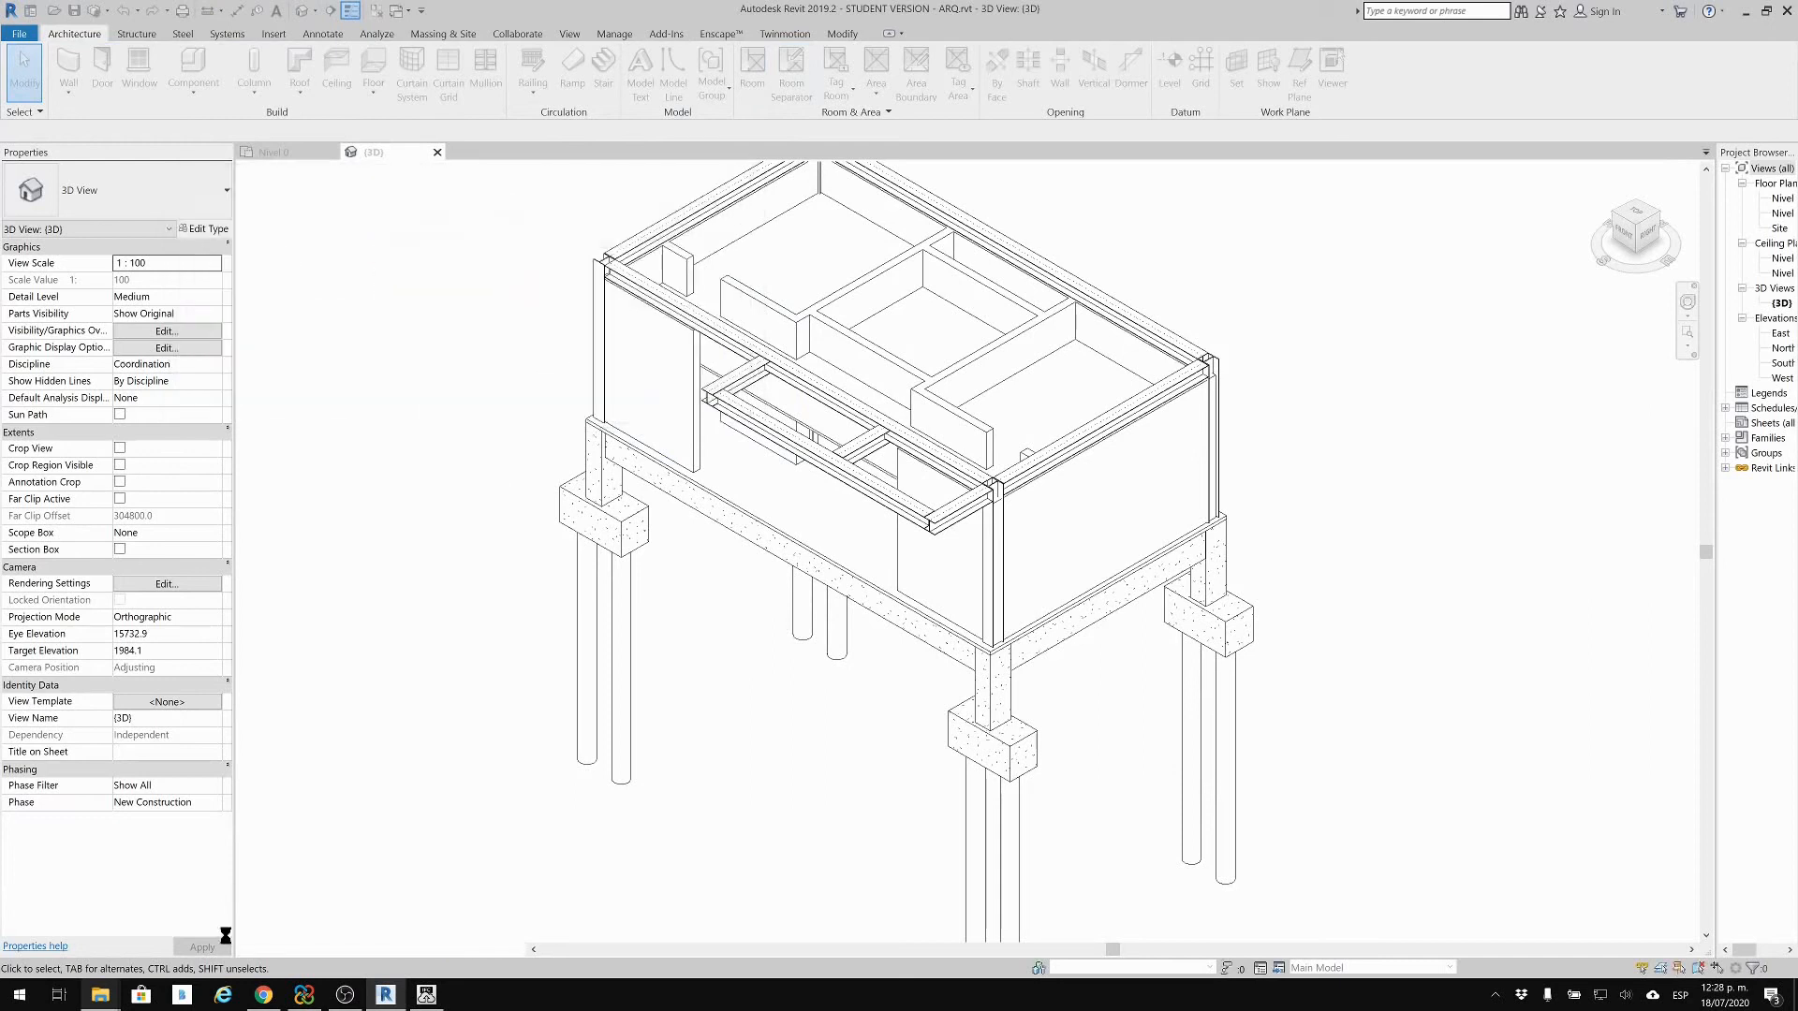
Step: Upload ARQ.ifc from the desktop IFC folder to CORRECCIONES with IFC Uploader
mouse_move(100, 995)
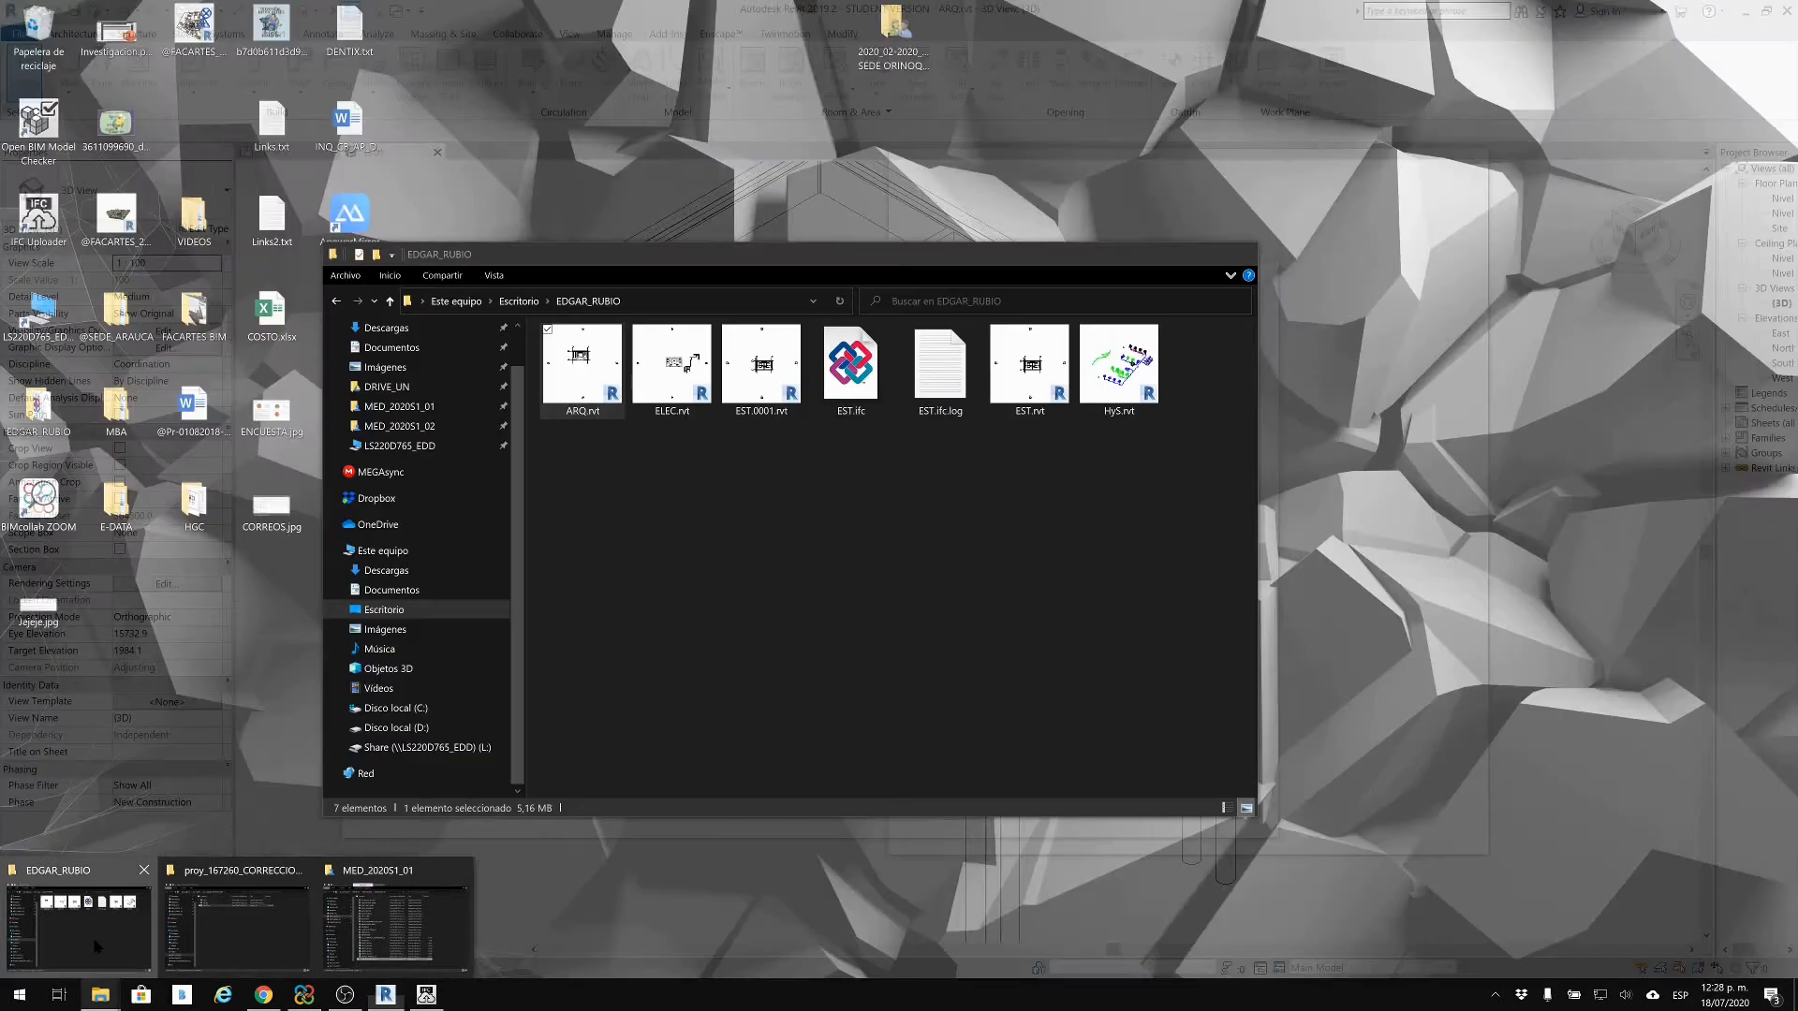
left_click(98, 946)
mouse_move(426, 994)
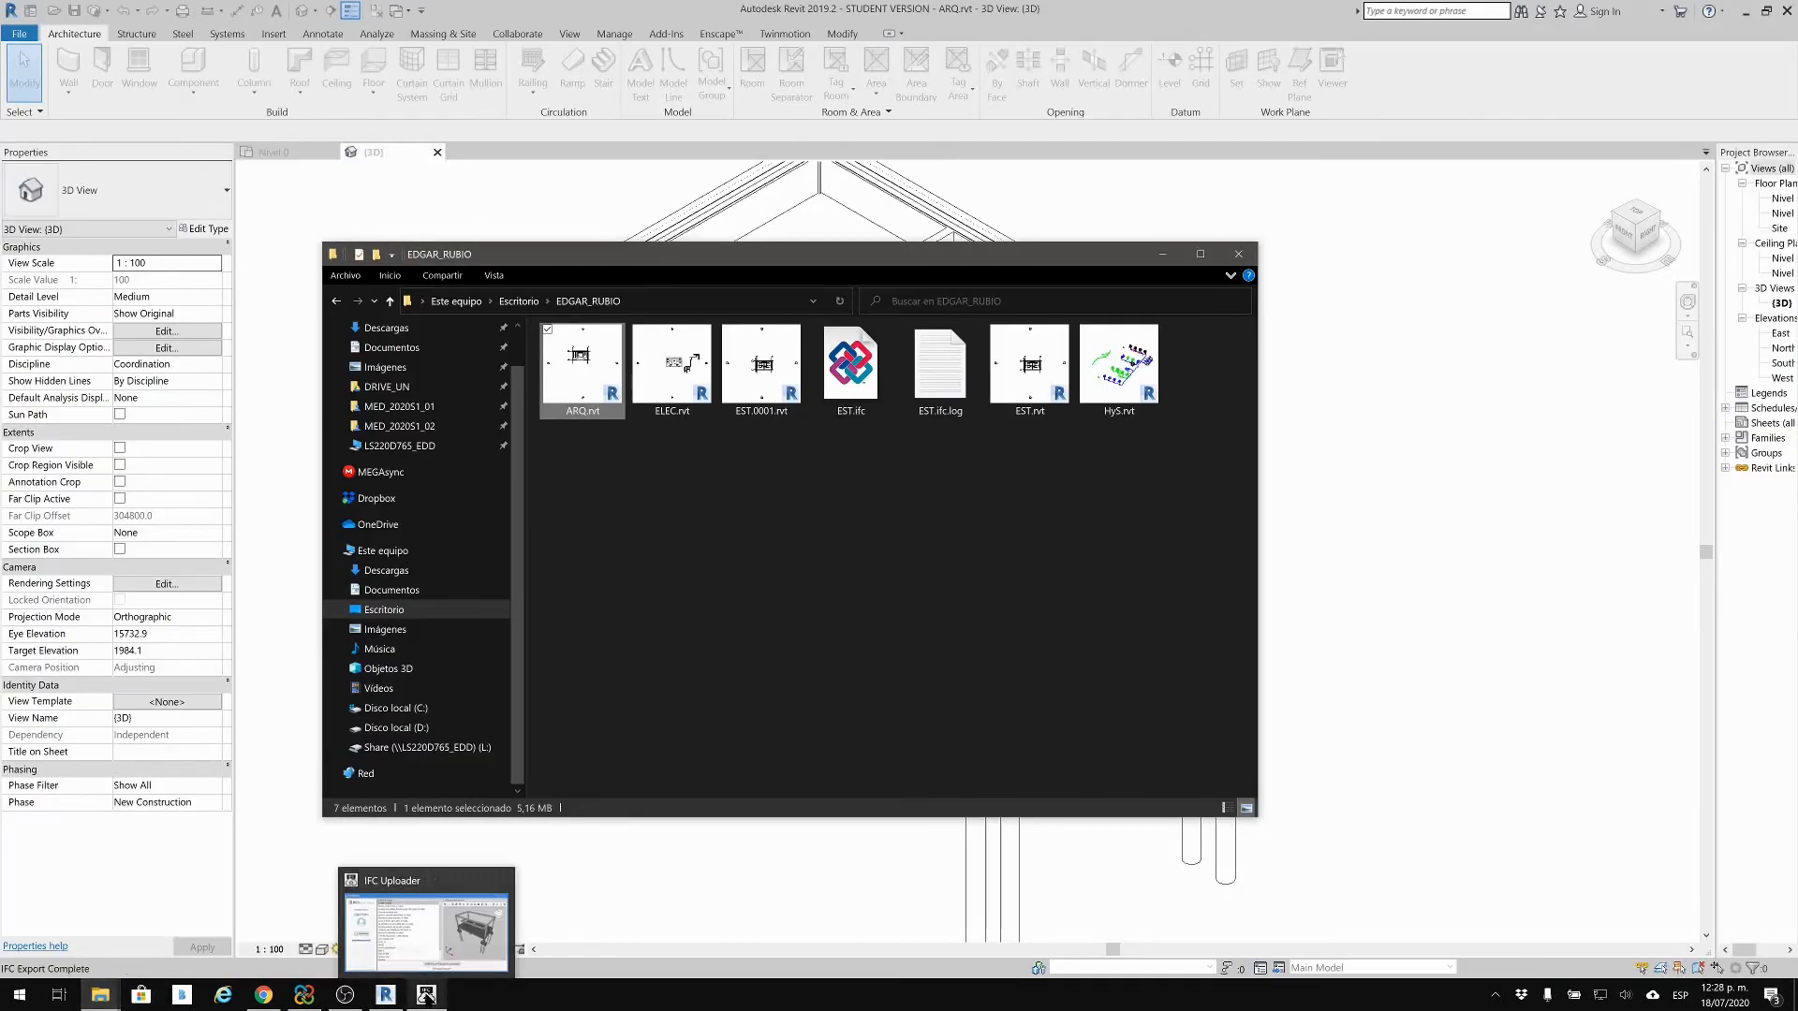
left_click(459, 927)
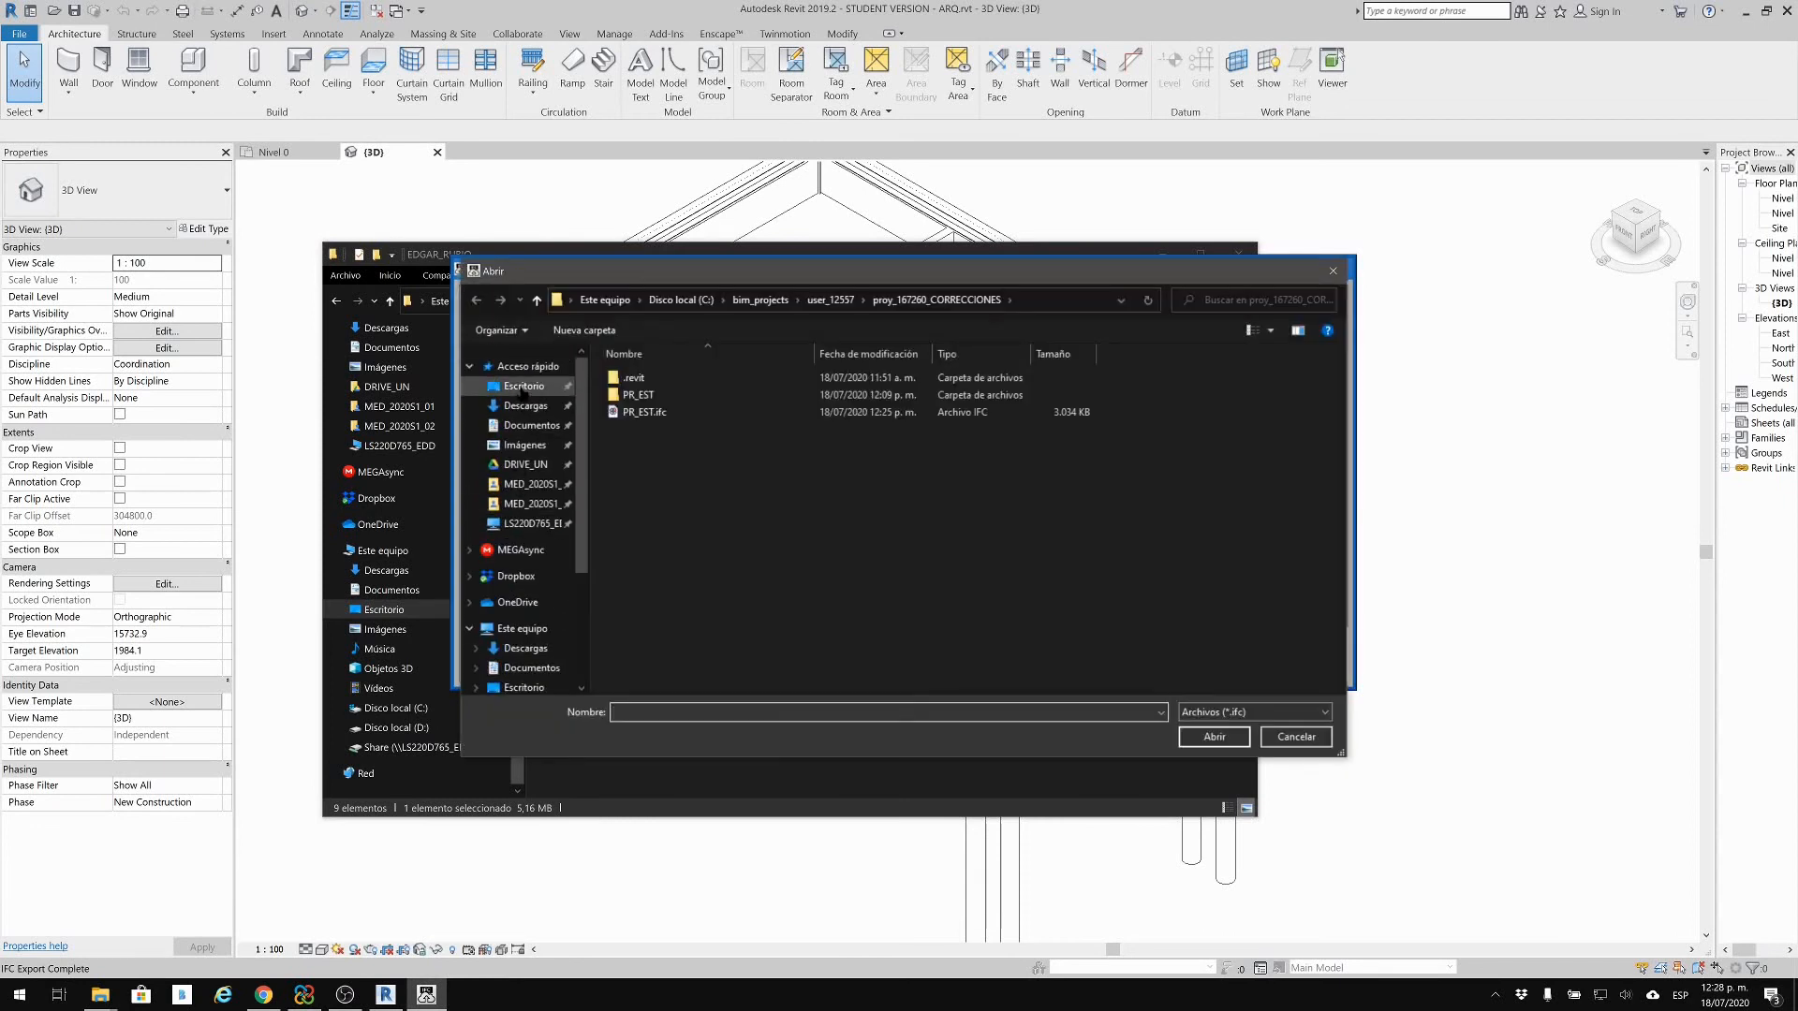
left_click(523, 386)
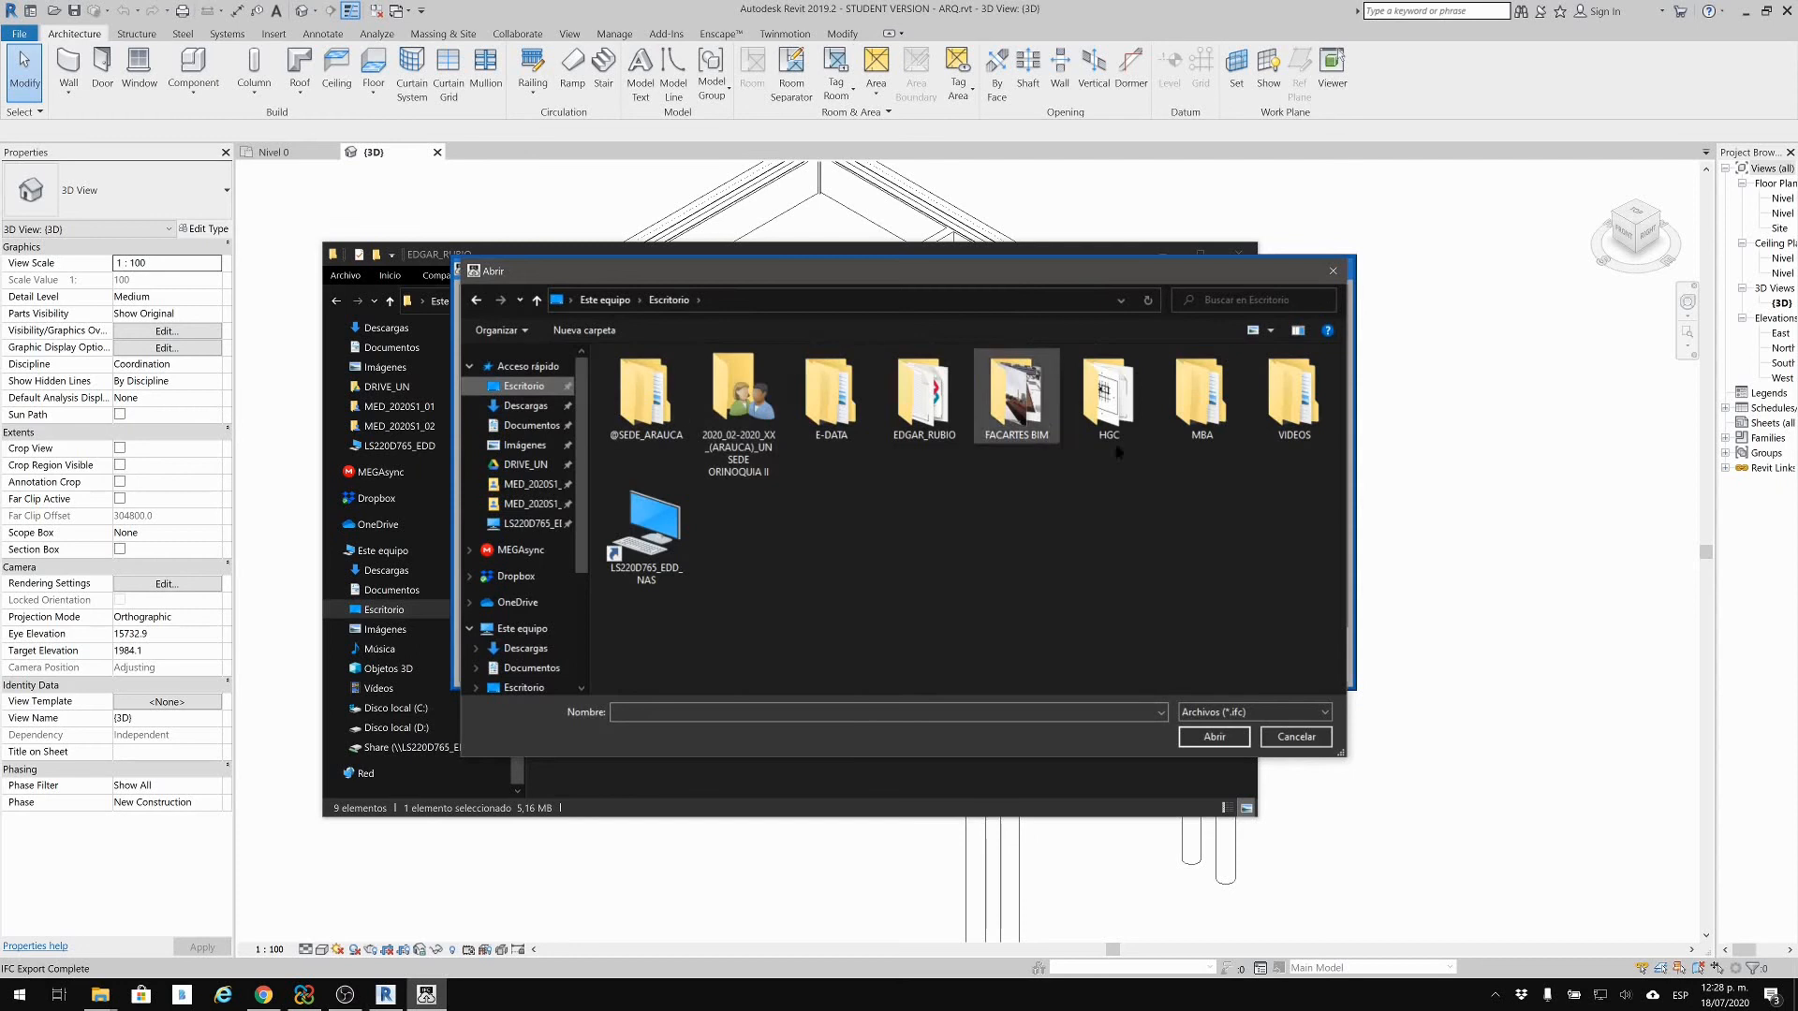
double_click(904, 404)
left_click(640, 377)
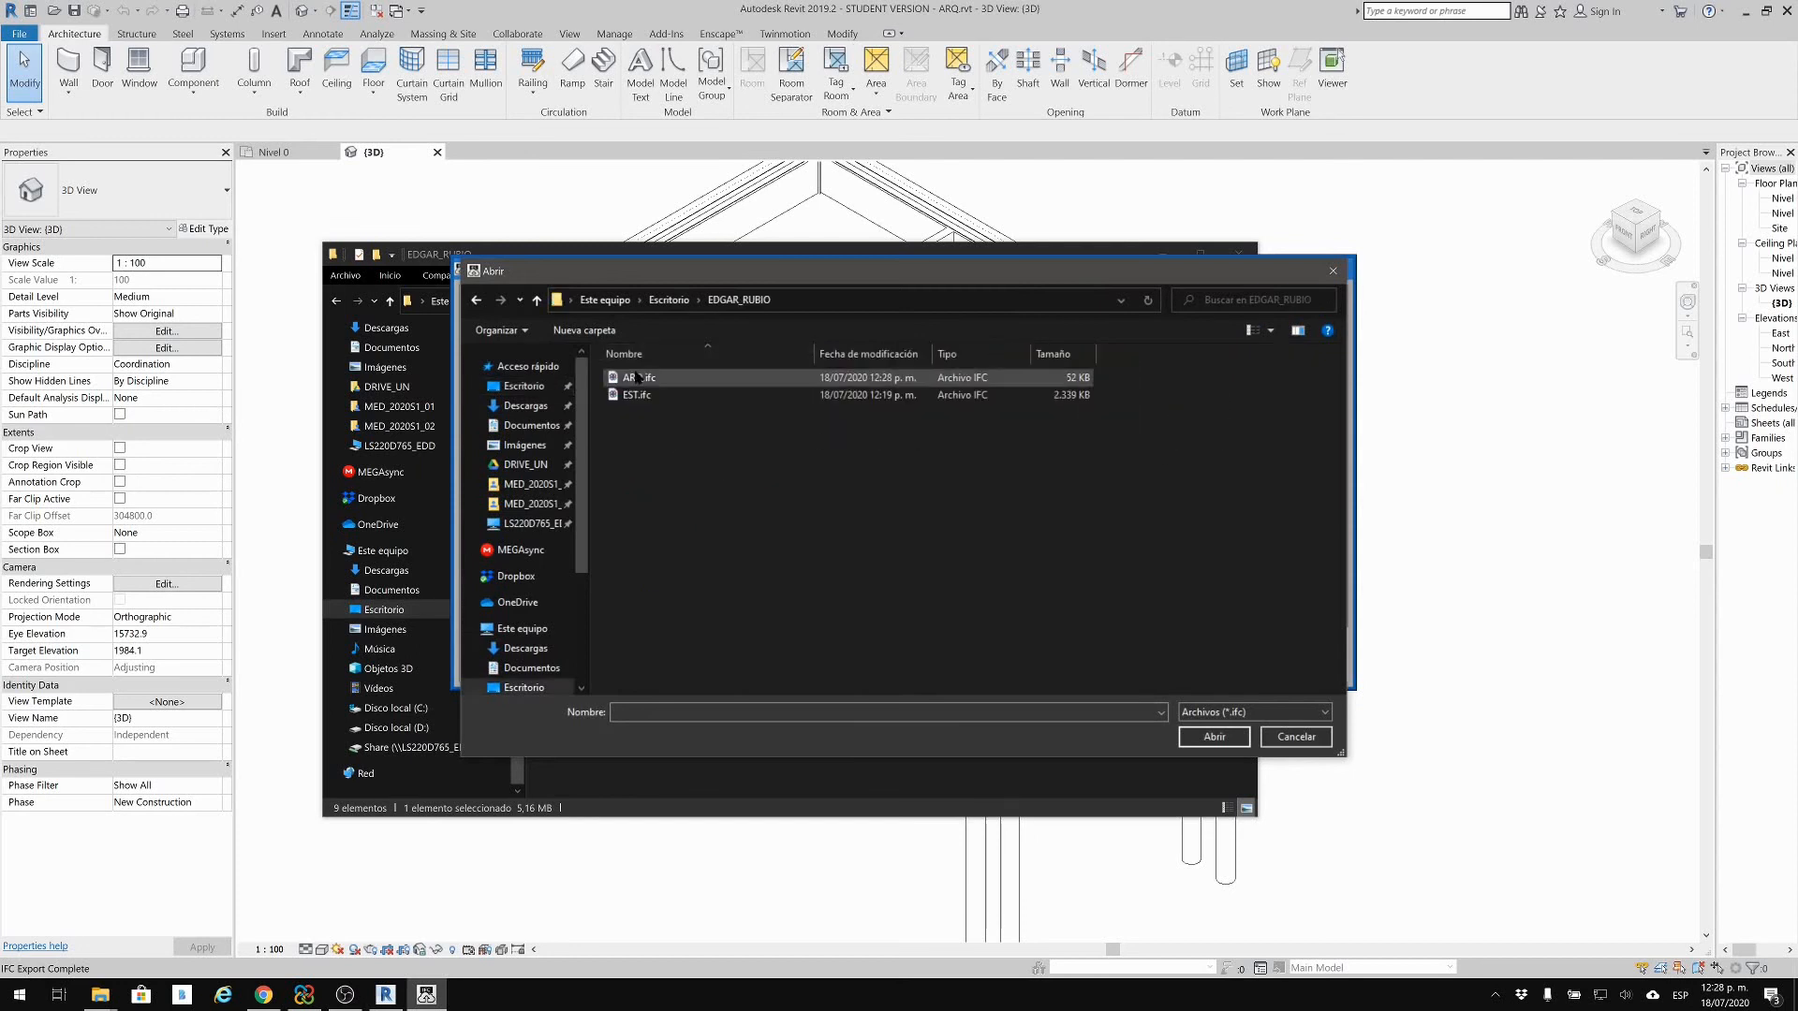
left_click(1208, 736)
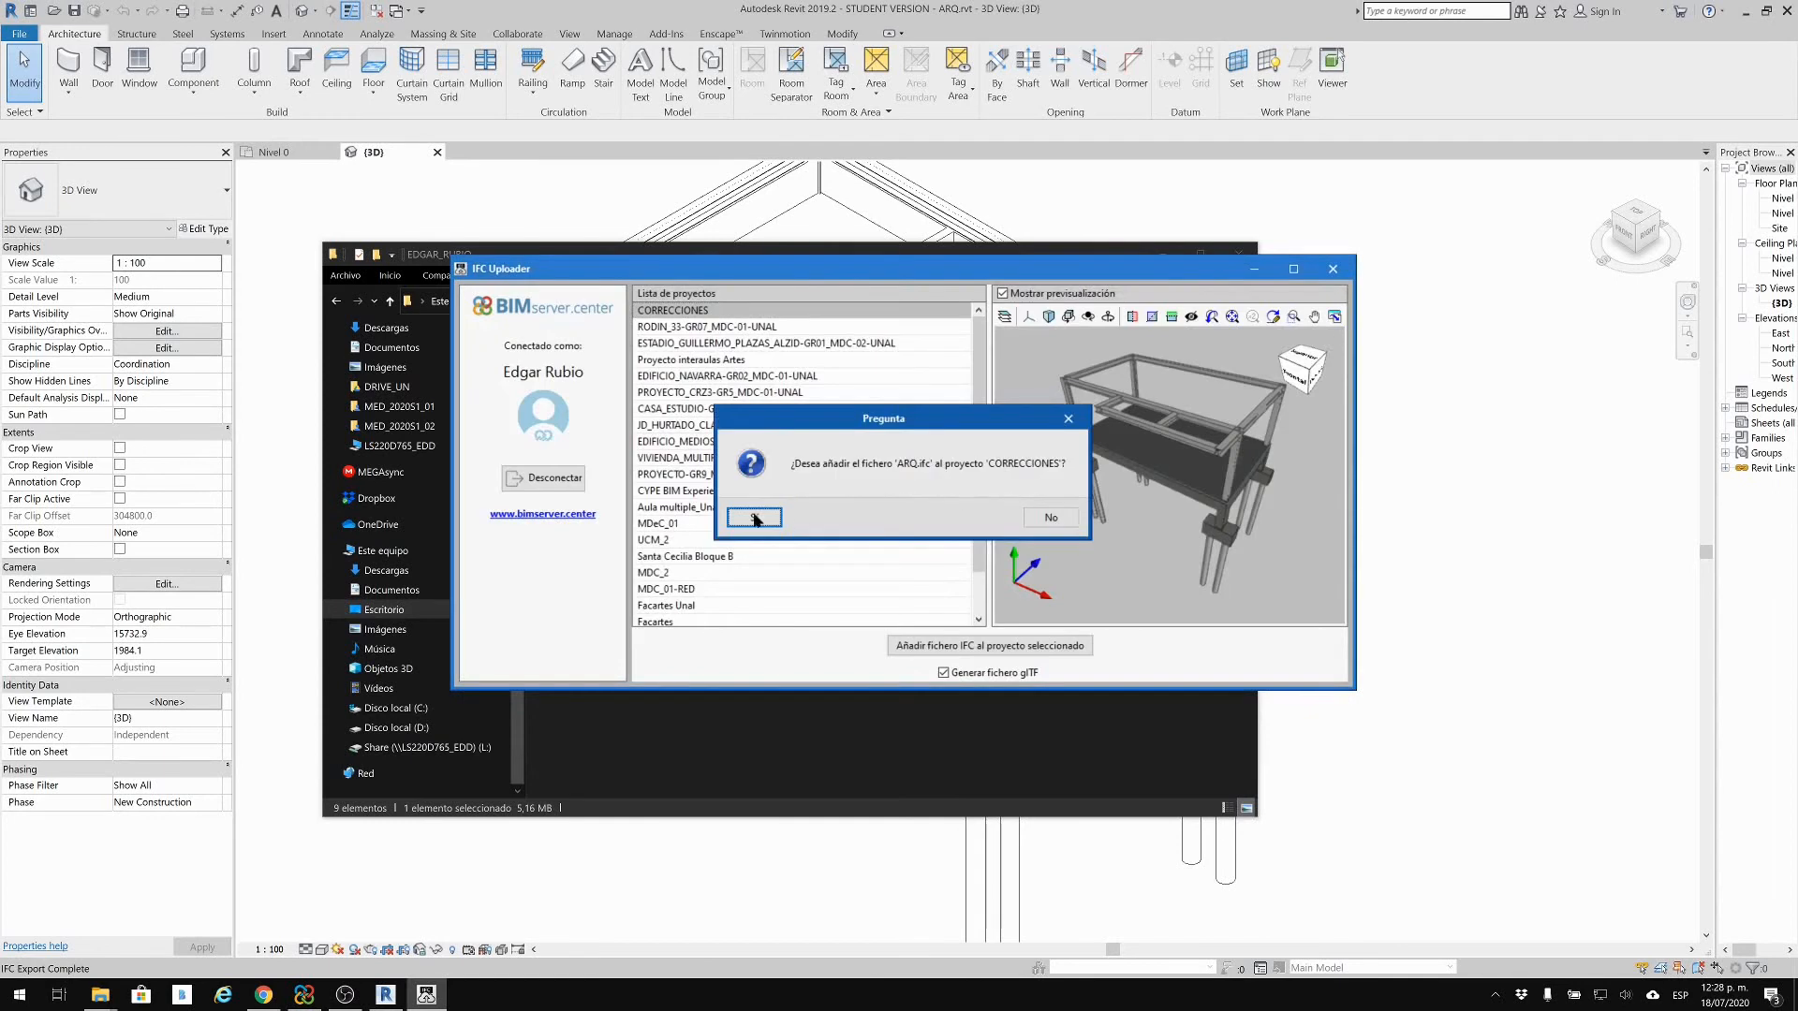
left_click(755, 518)
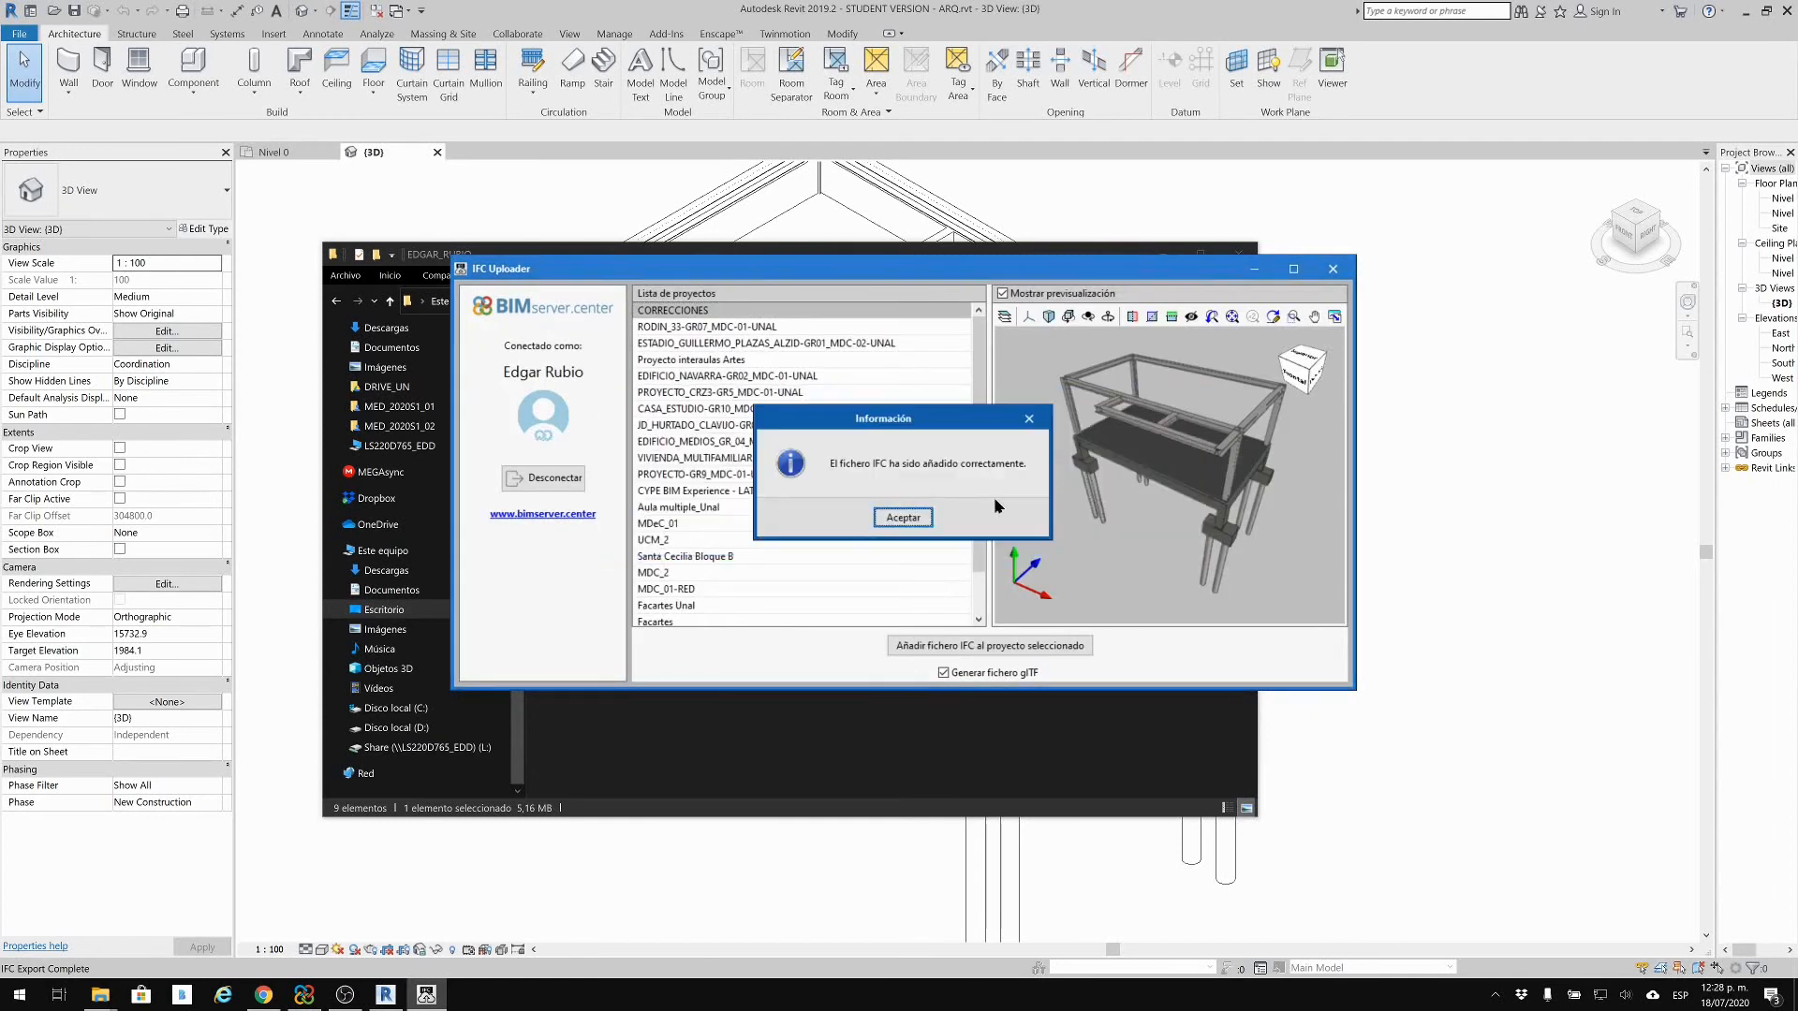
left_click(924, 521)
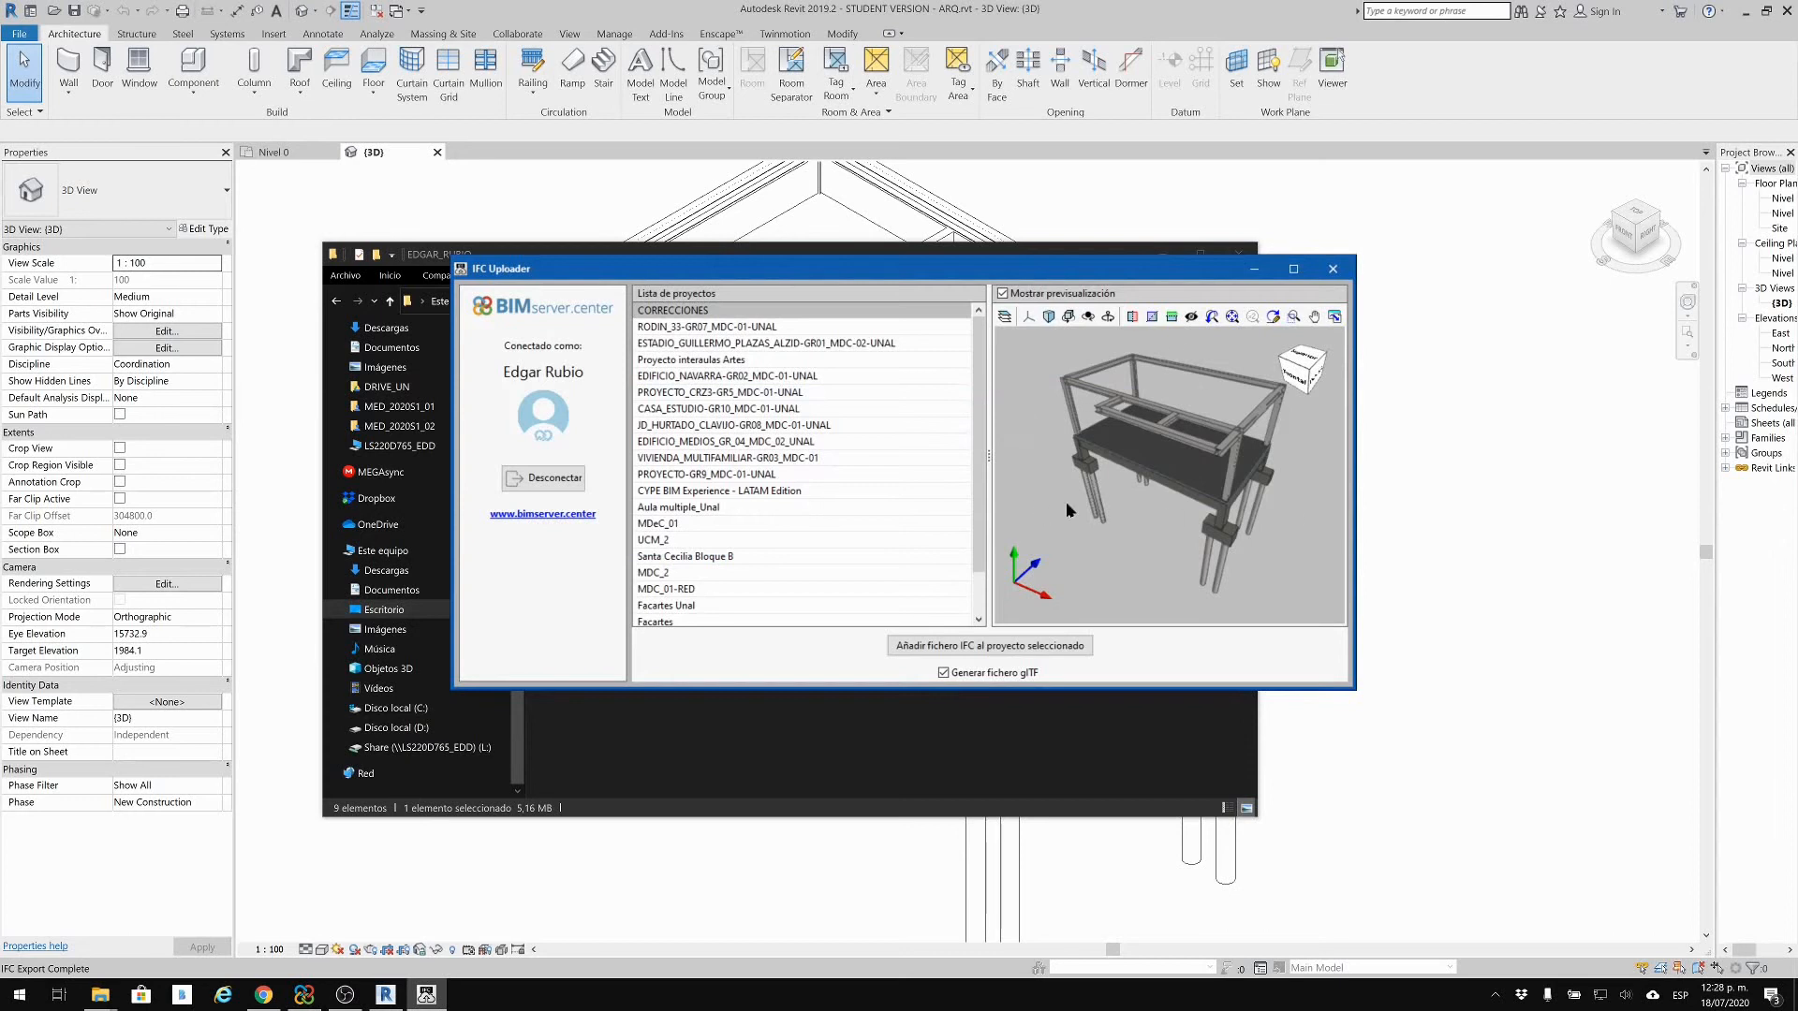
Step: Orbit the preview, close the BIMserver.center Sync window, and return to the browser dashboard
left_click_drag(1255, 527, 1115, 493)
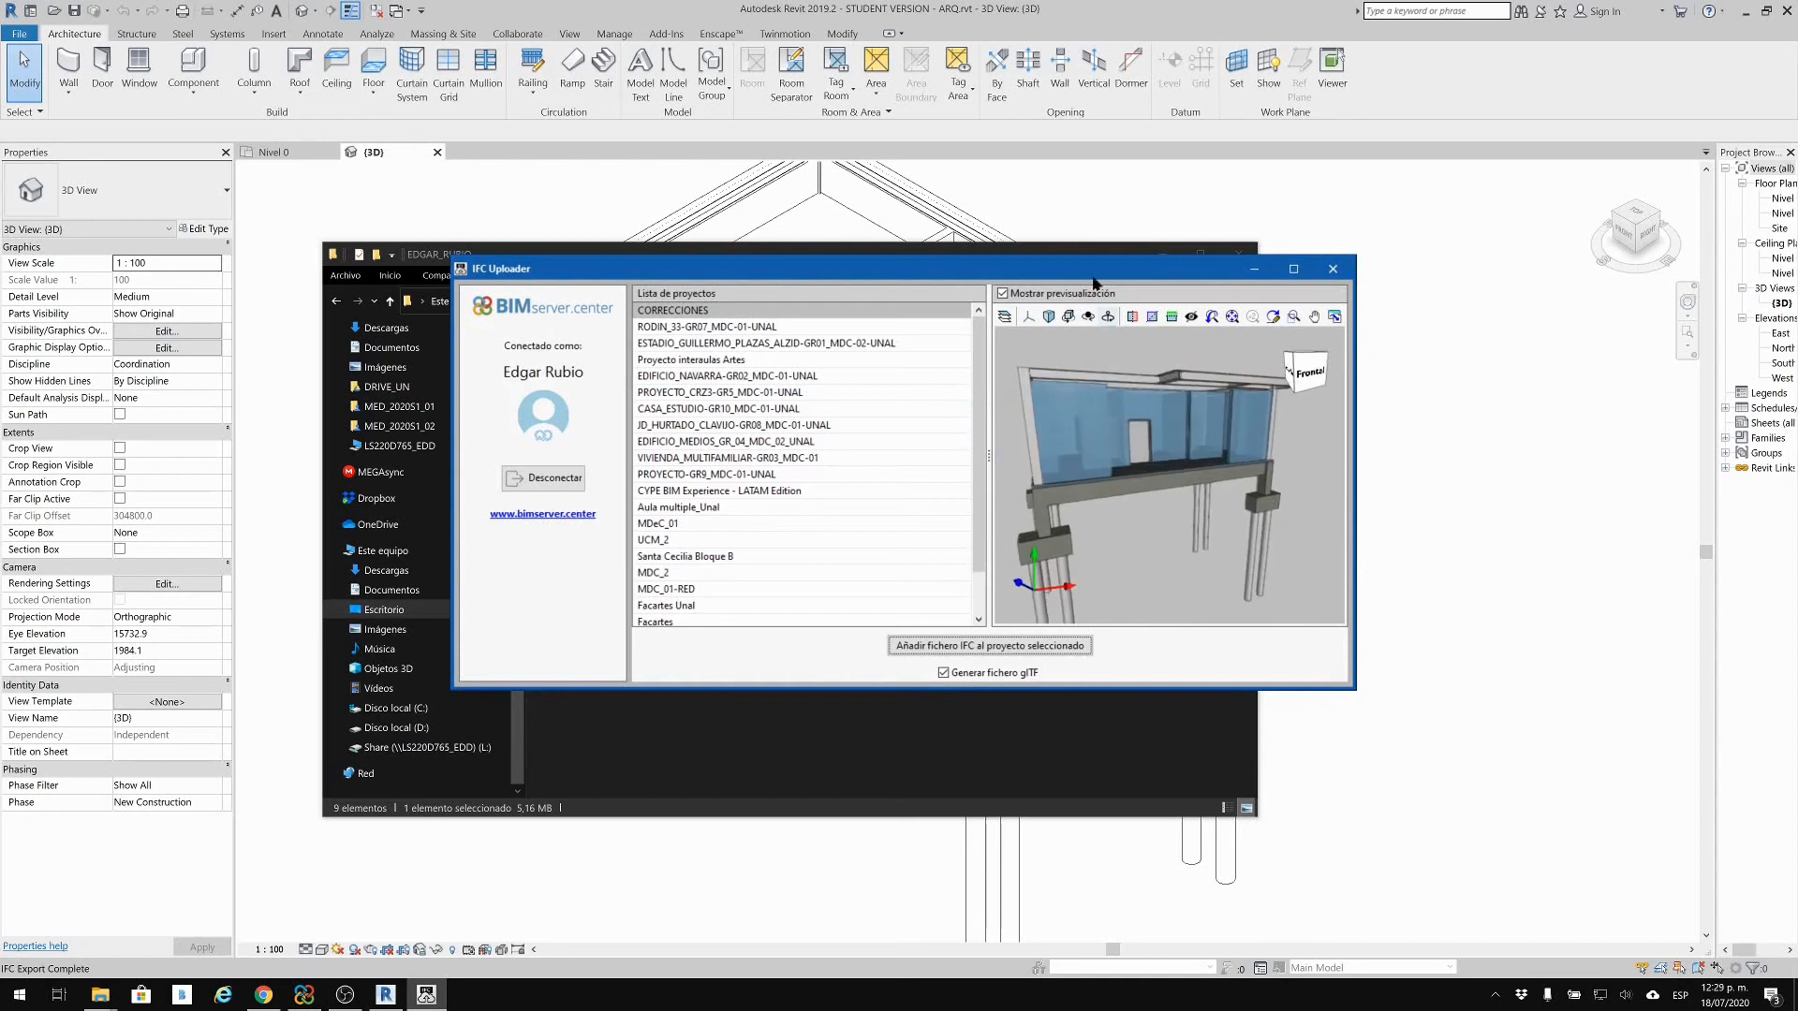
left_click_drag(1089, 262, 952, 314)
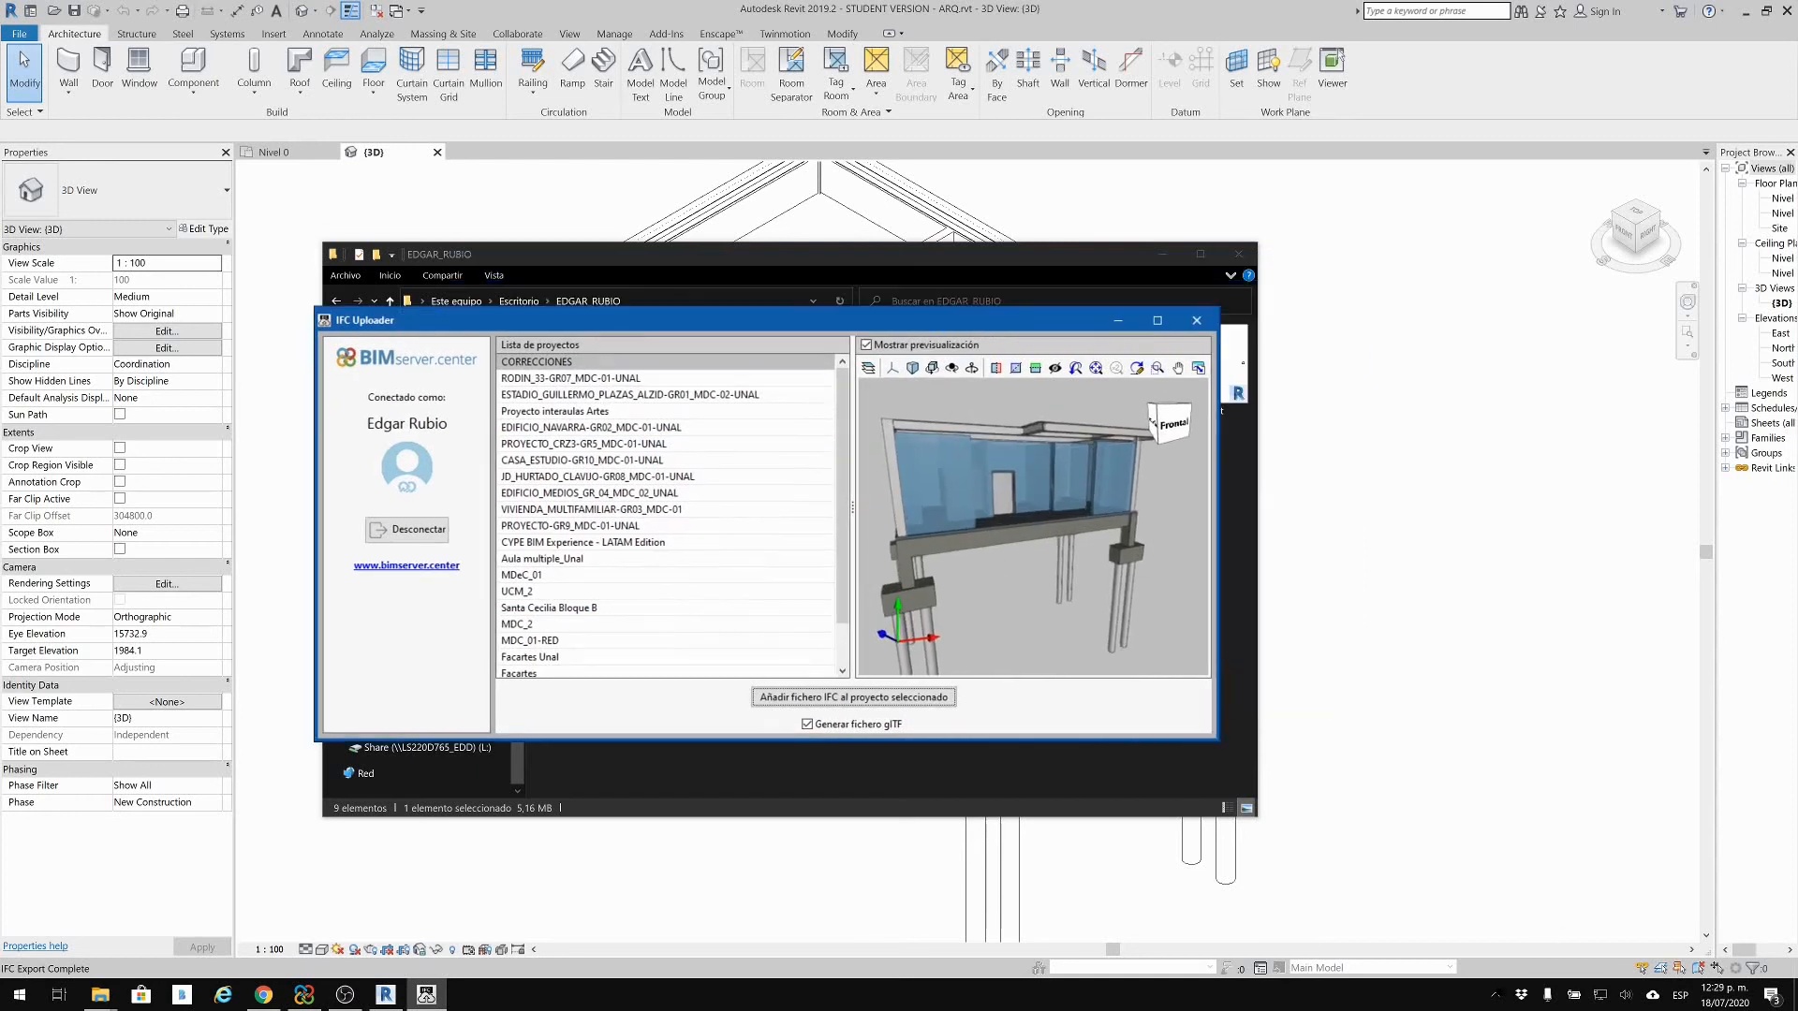
left_click(1494, 995)
left_click(1459, 648)
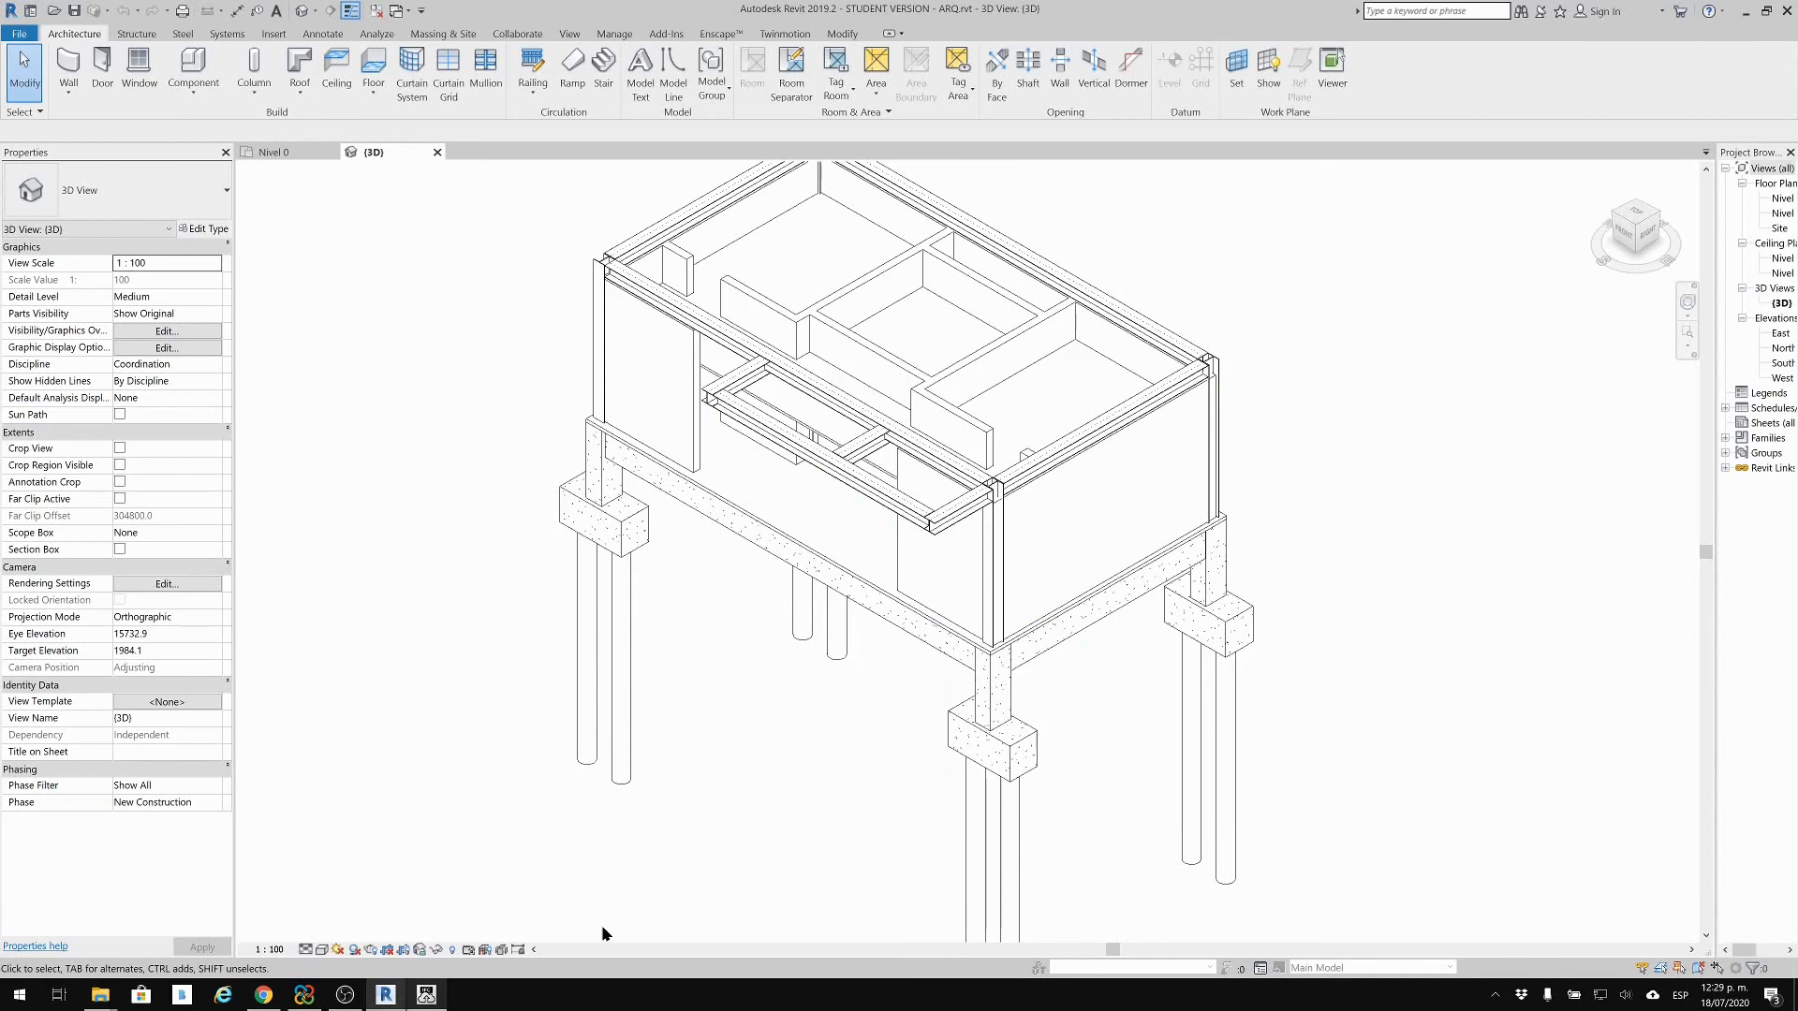
left_click(304, 994)
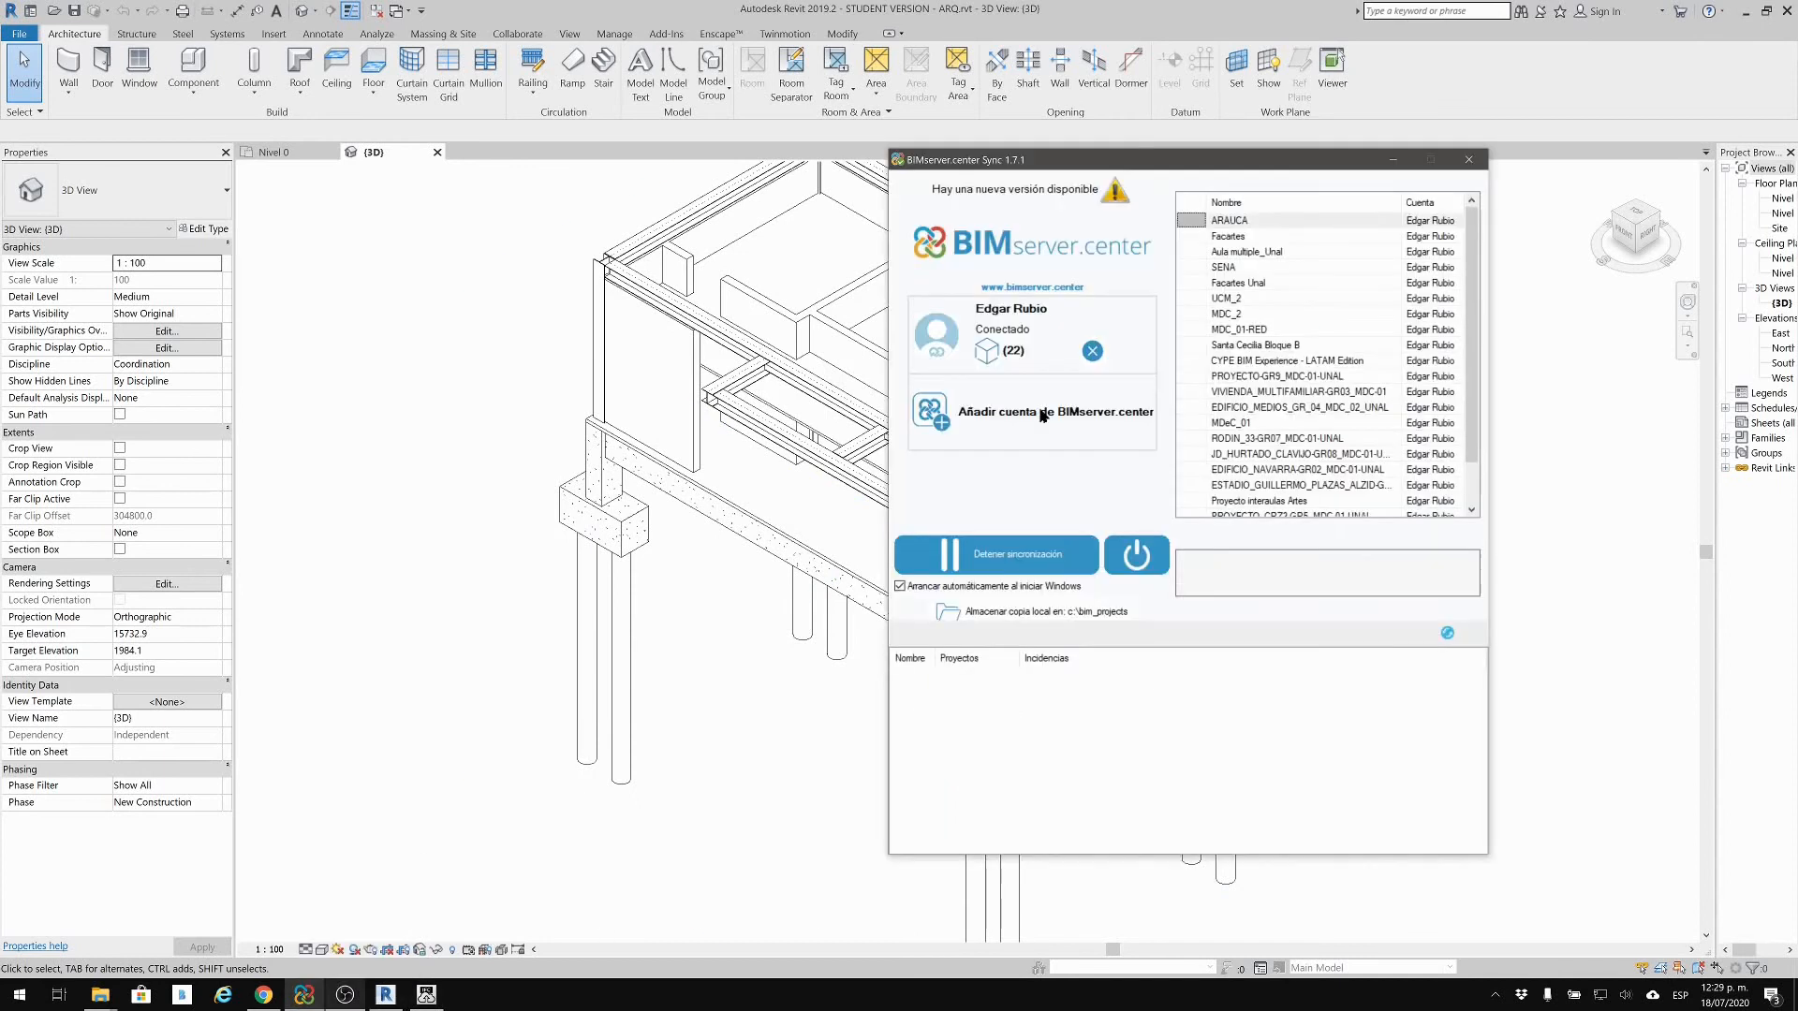
left_click(1394, 159)
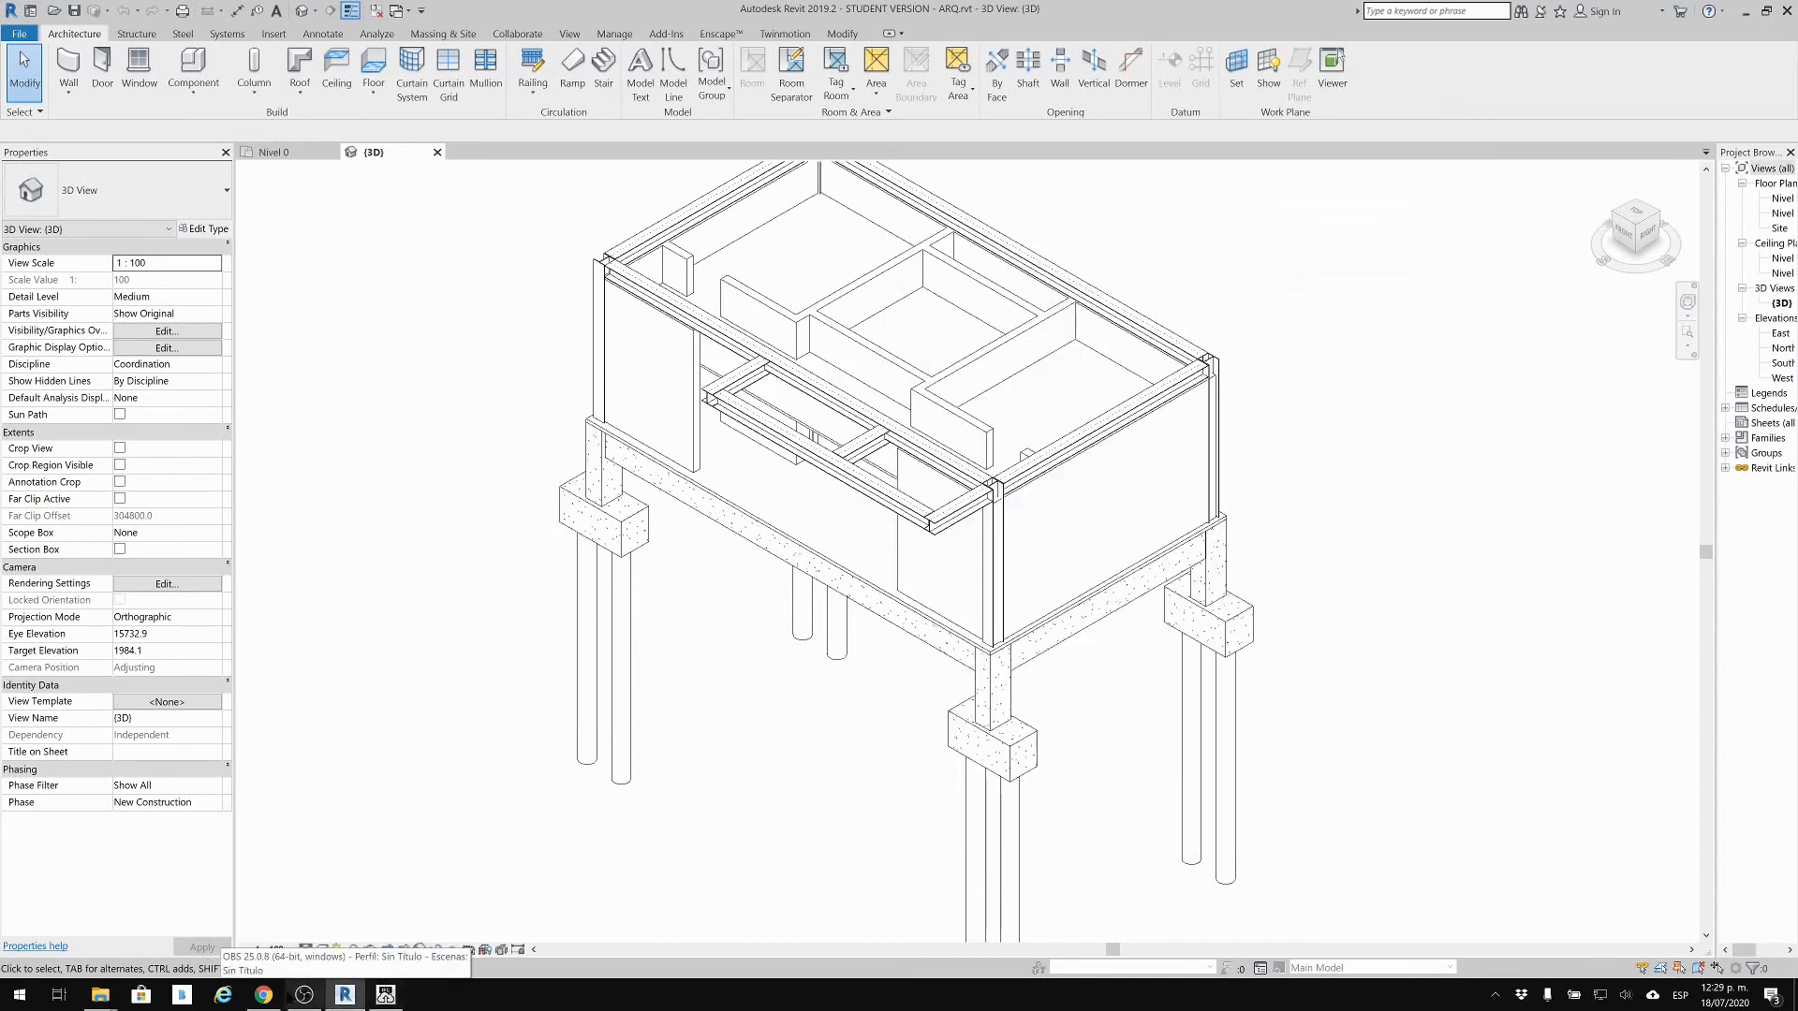
left_click(265, 998)
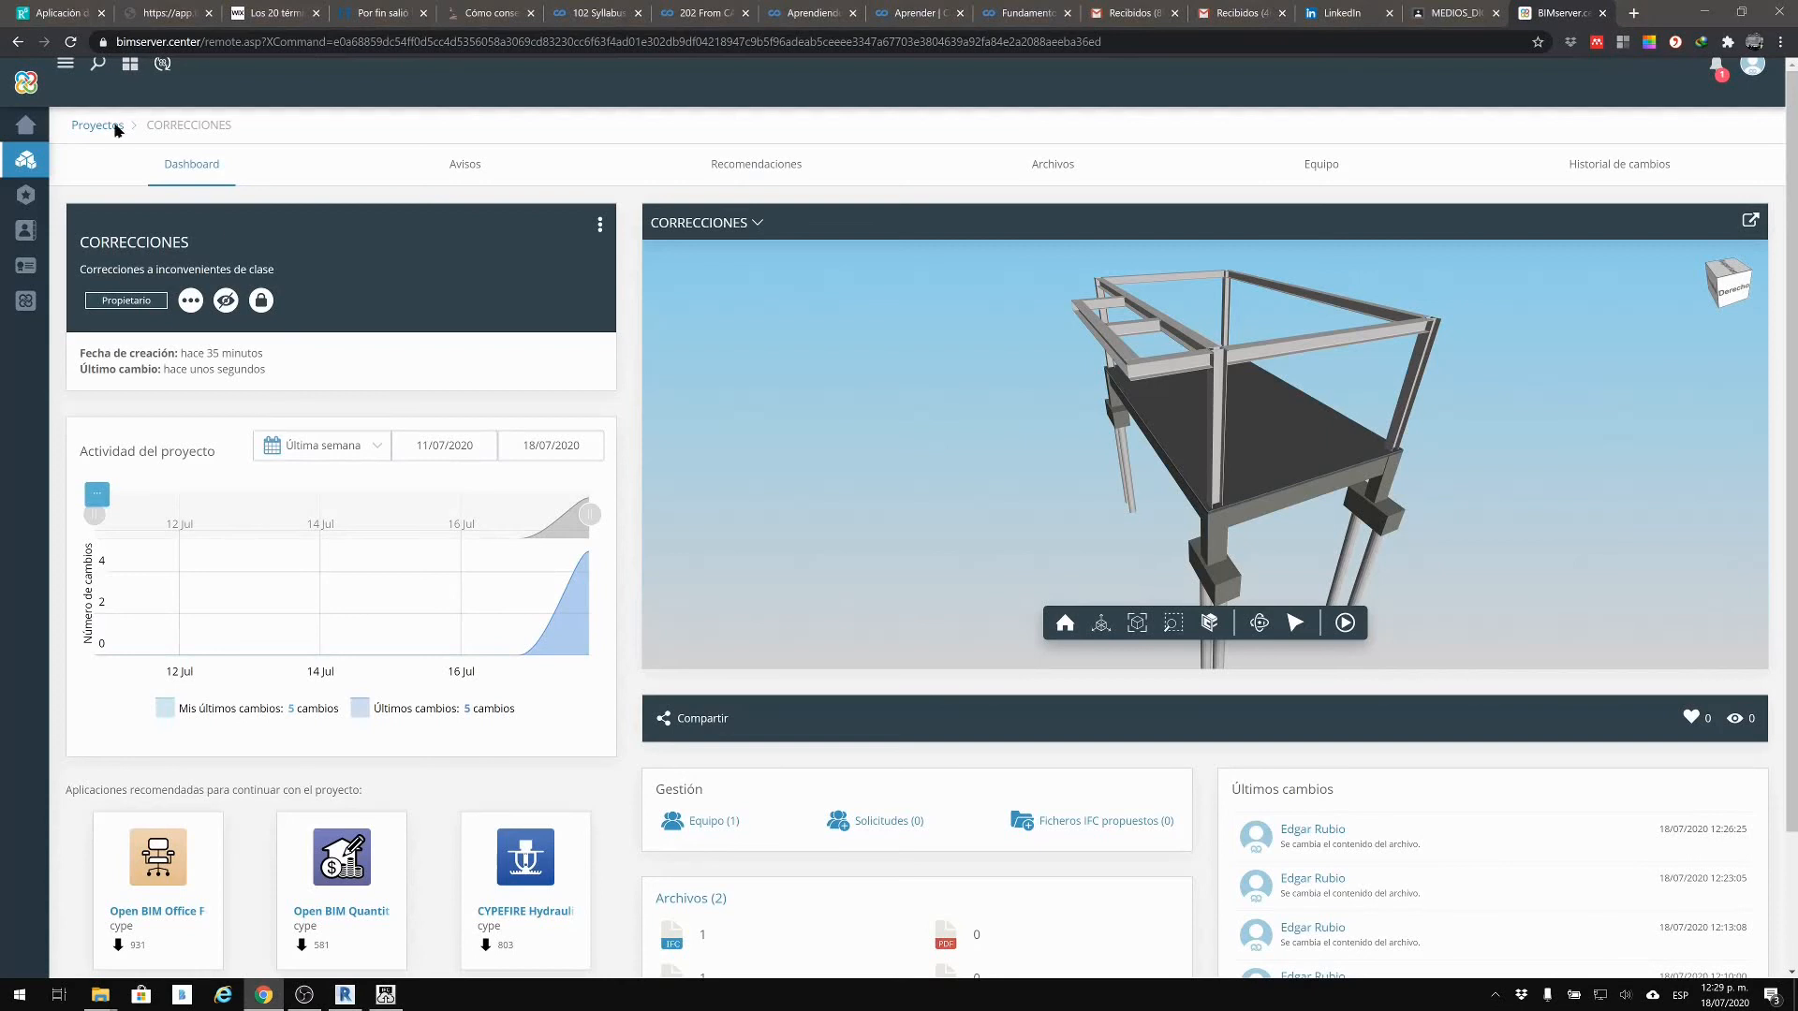
Step: Reload the project, set ARQ Visible and Transparente, orbit the combined model, and open project options
left_click(70, 42)
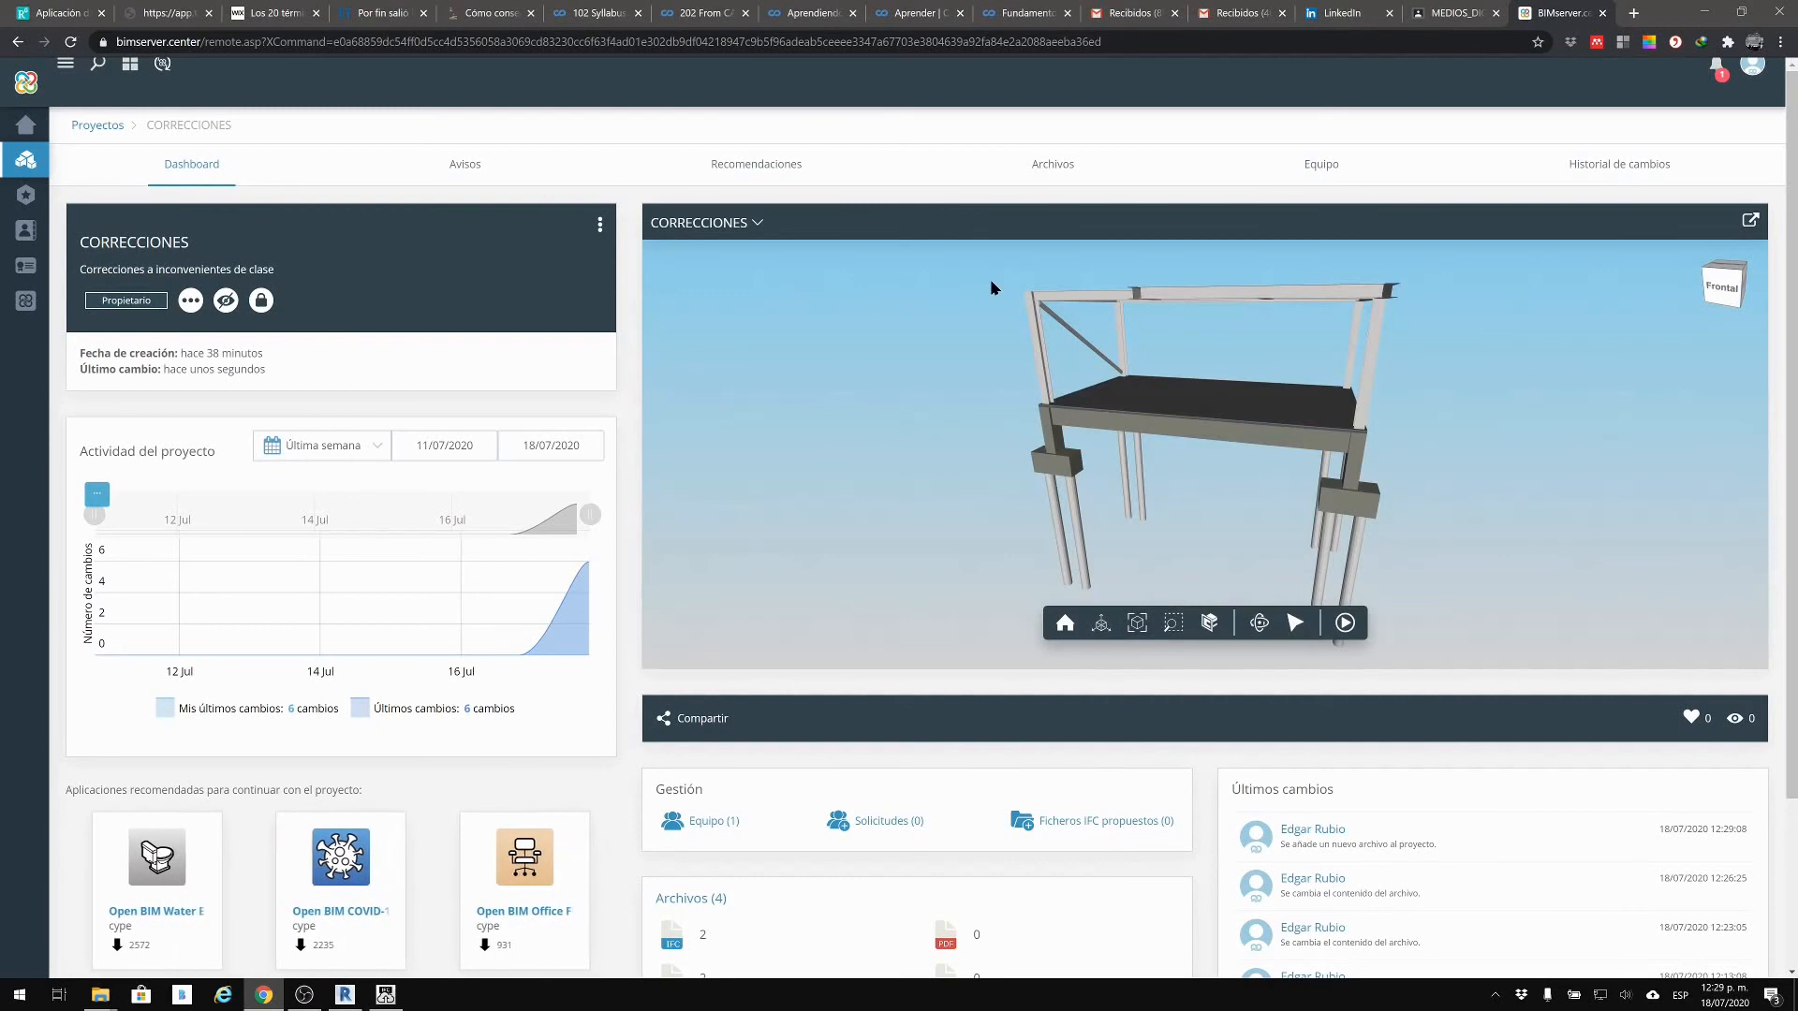
left_click(743, 225)
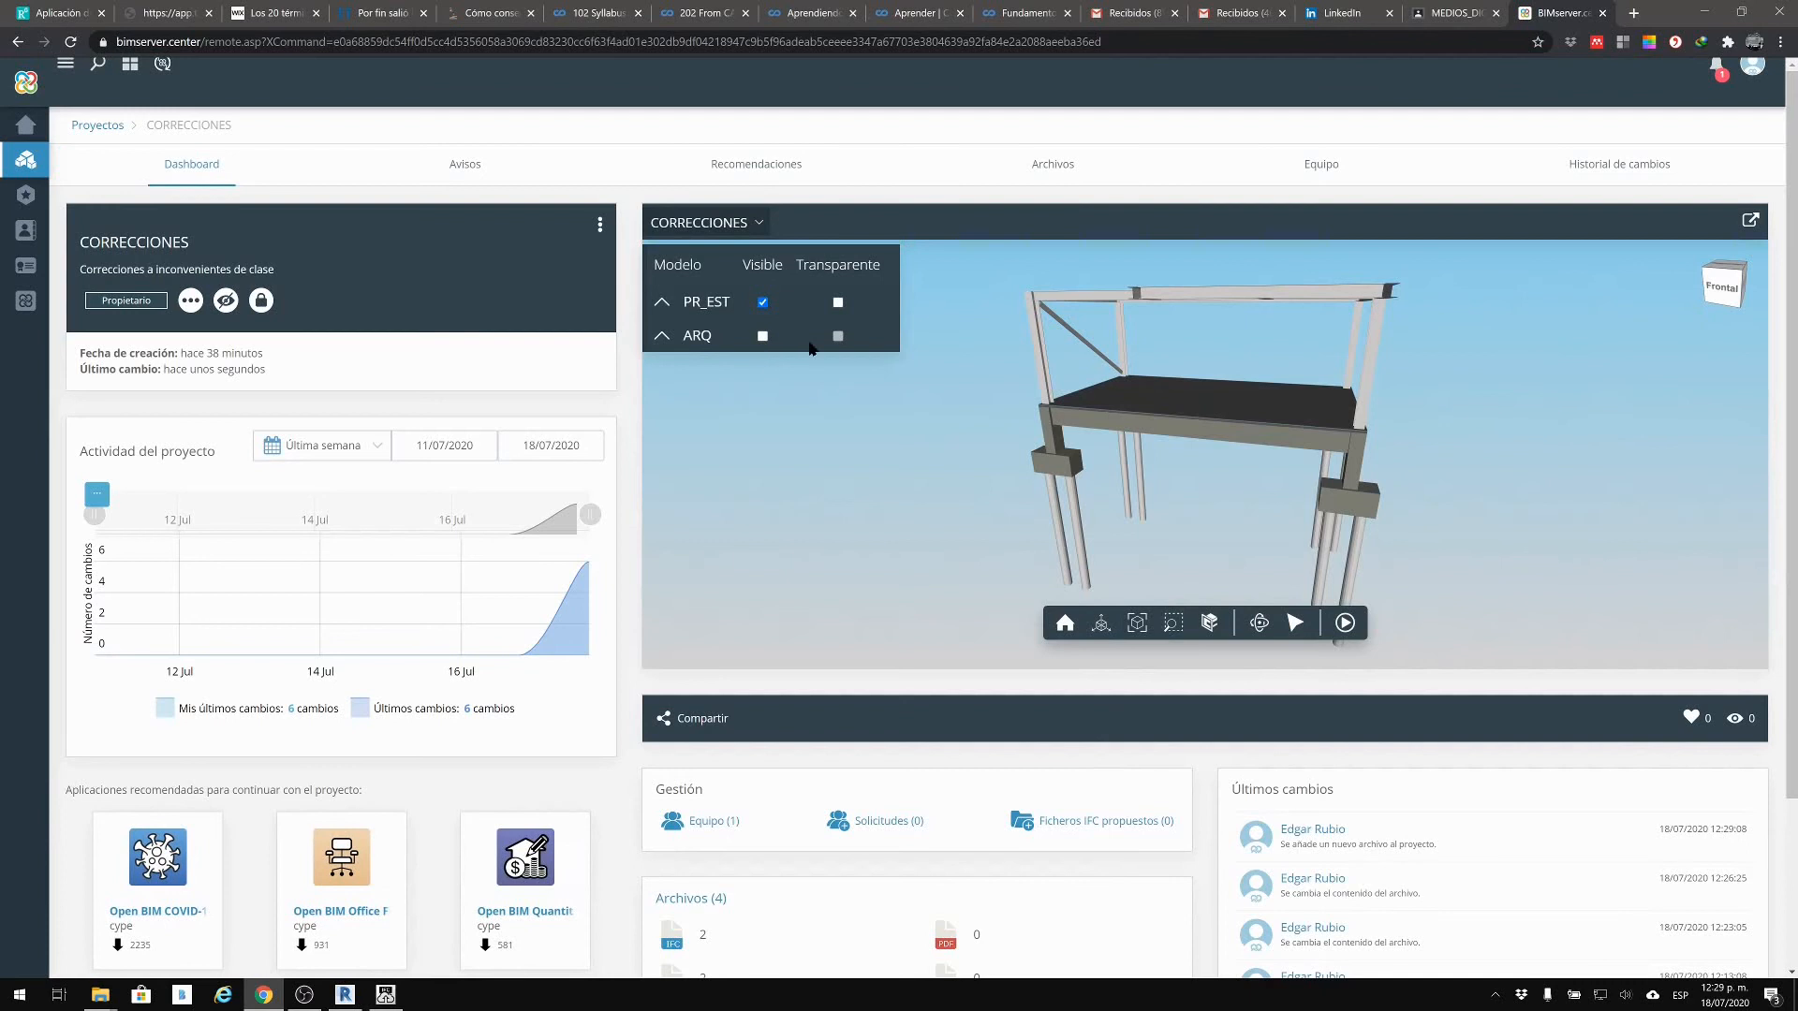
left_click(763, 335)
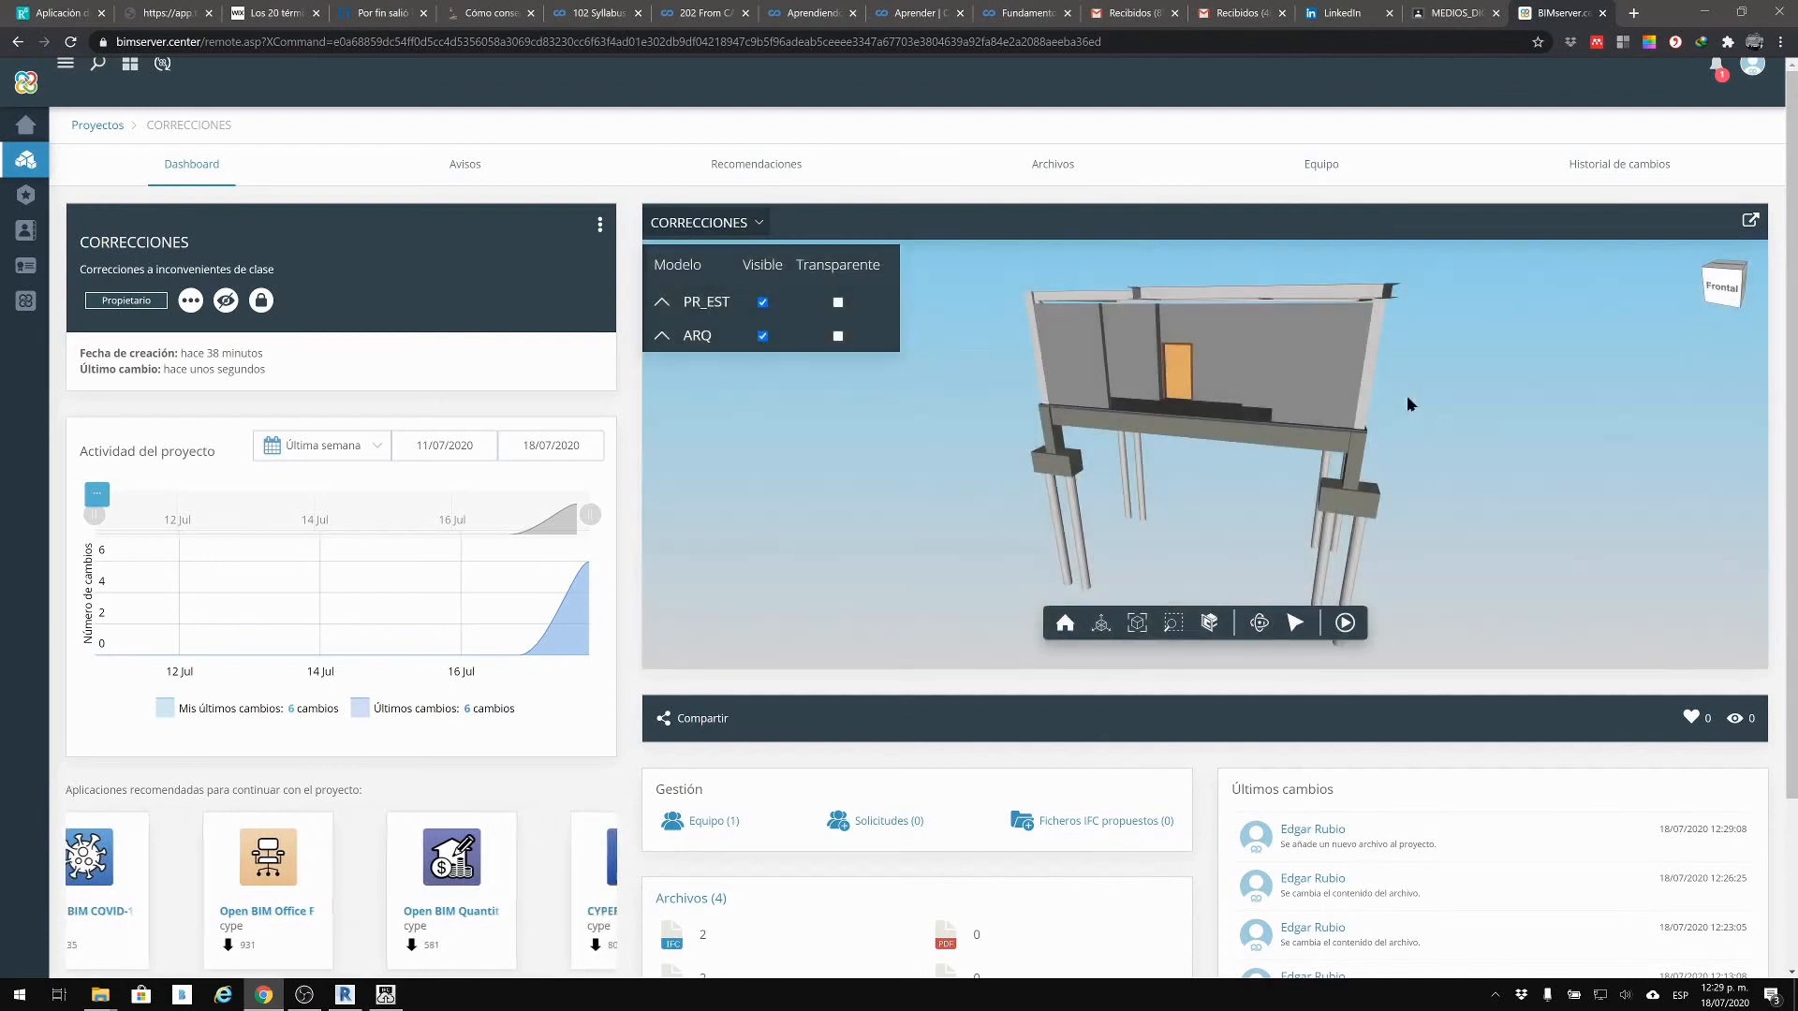
left_click(837, 335)
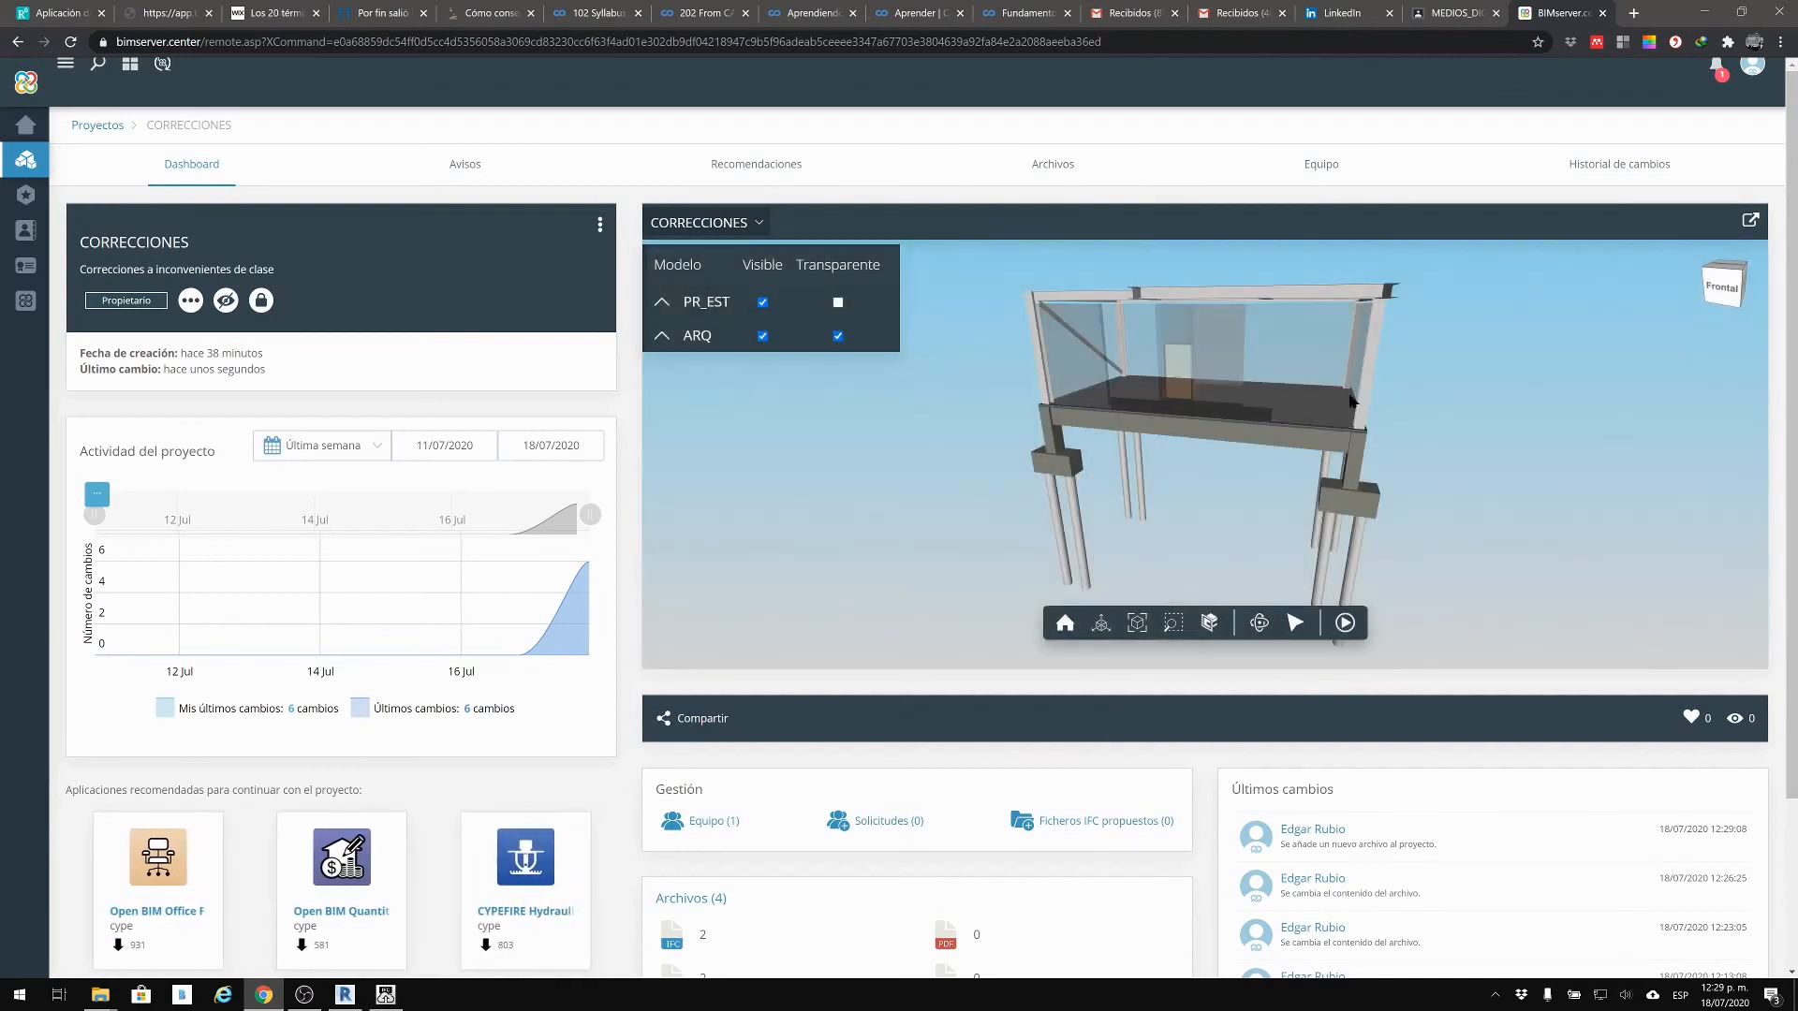
left_click_drag(1467, 403, 1316, 433)
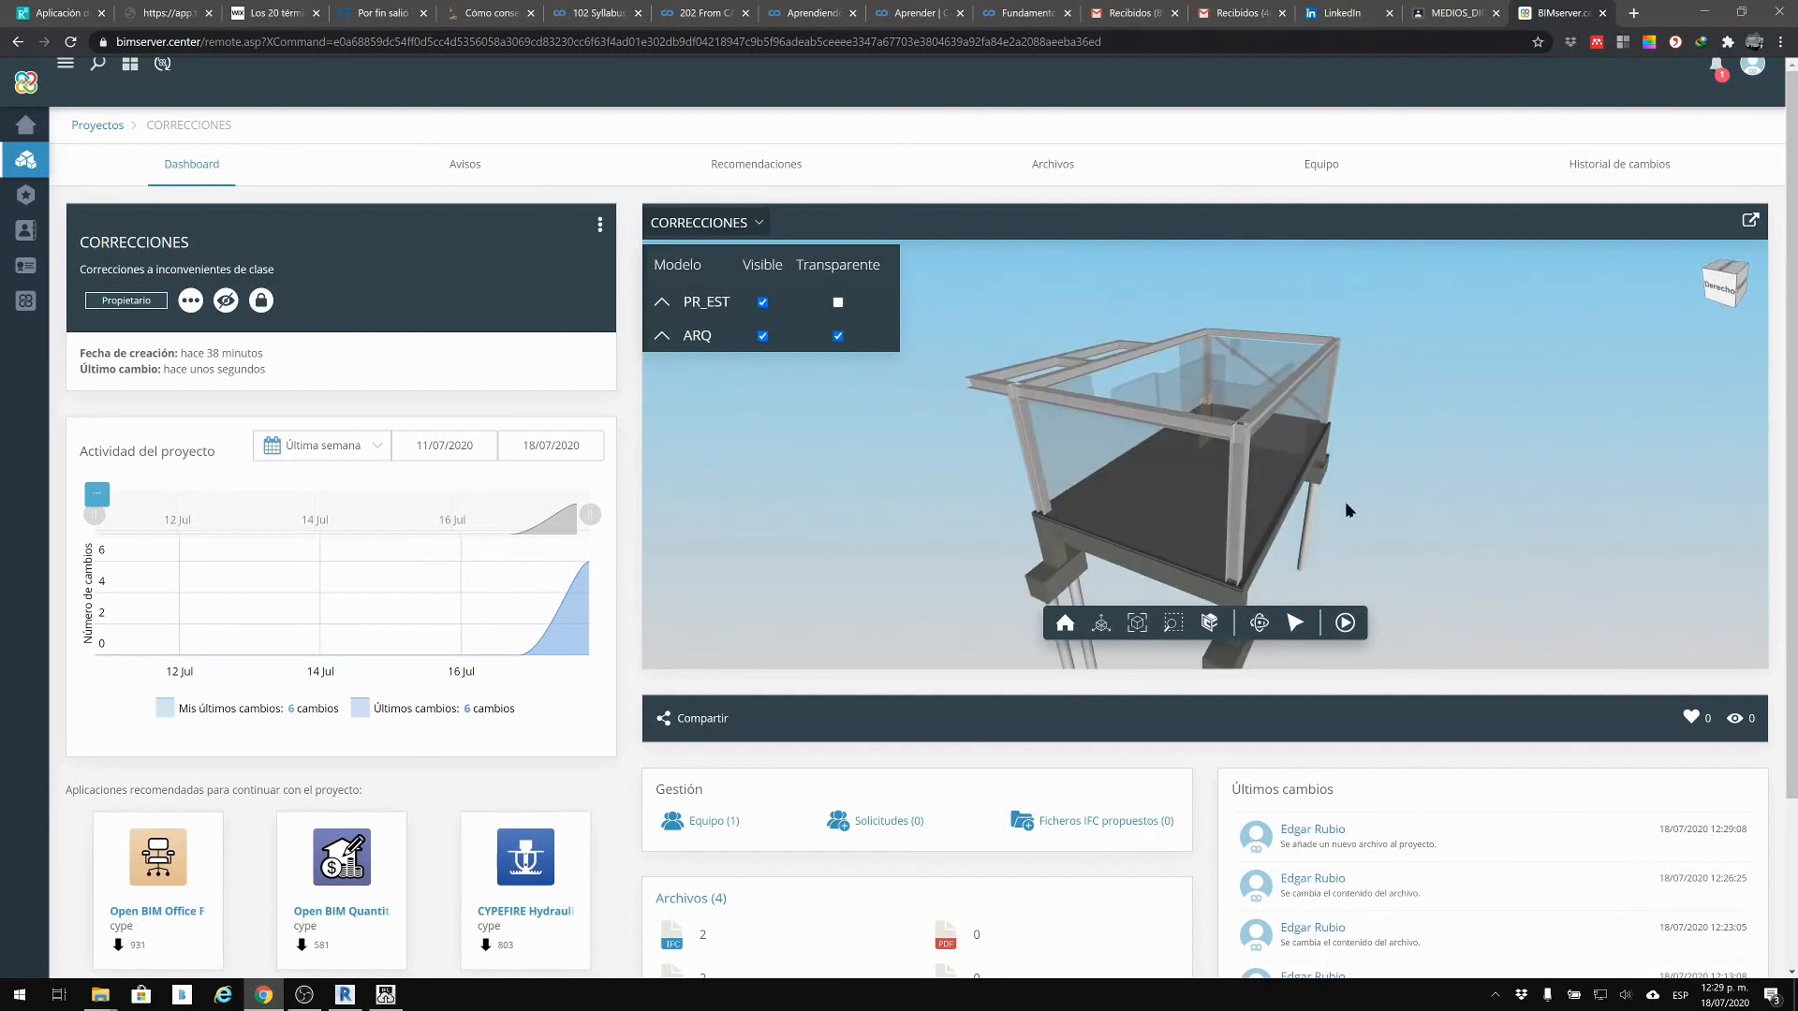
left_click_drag(1349, 510, 1481, 480)
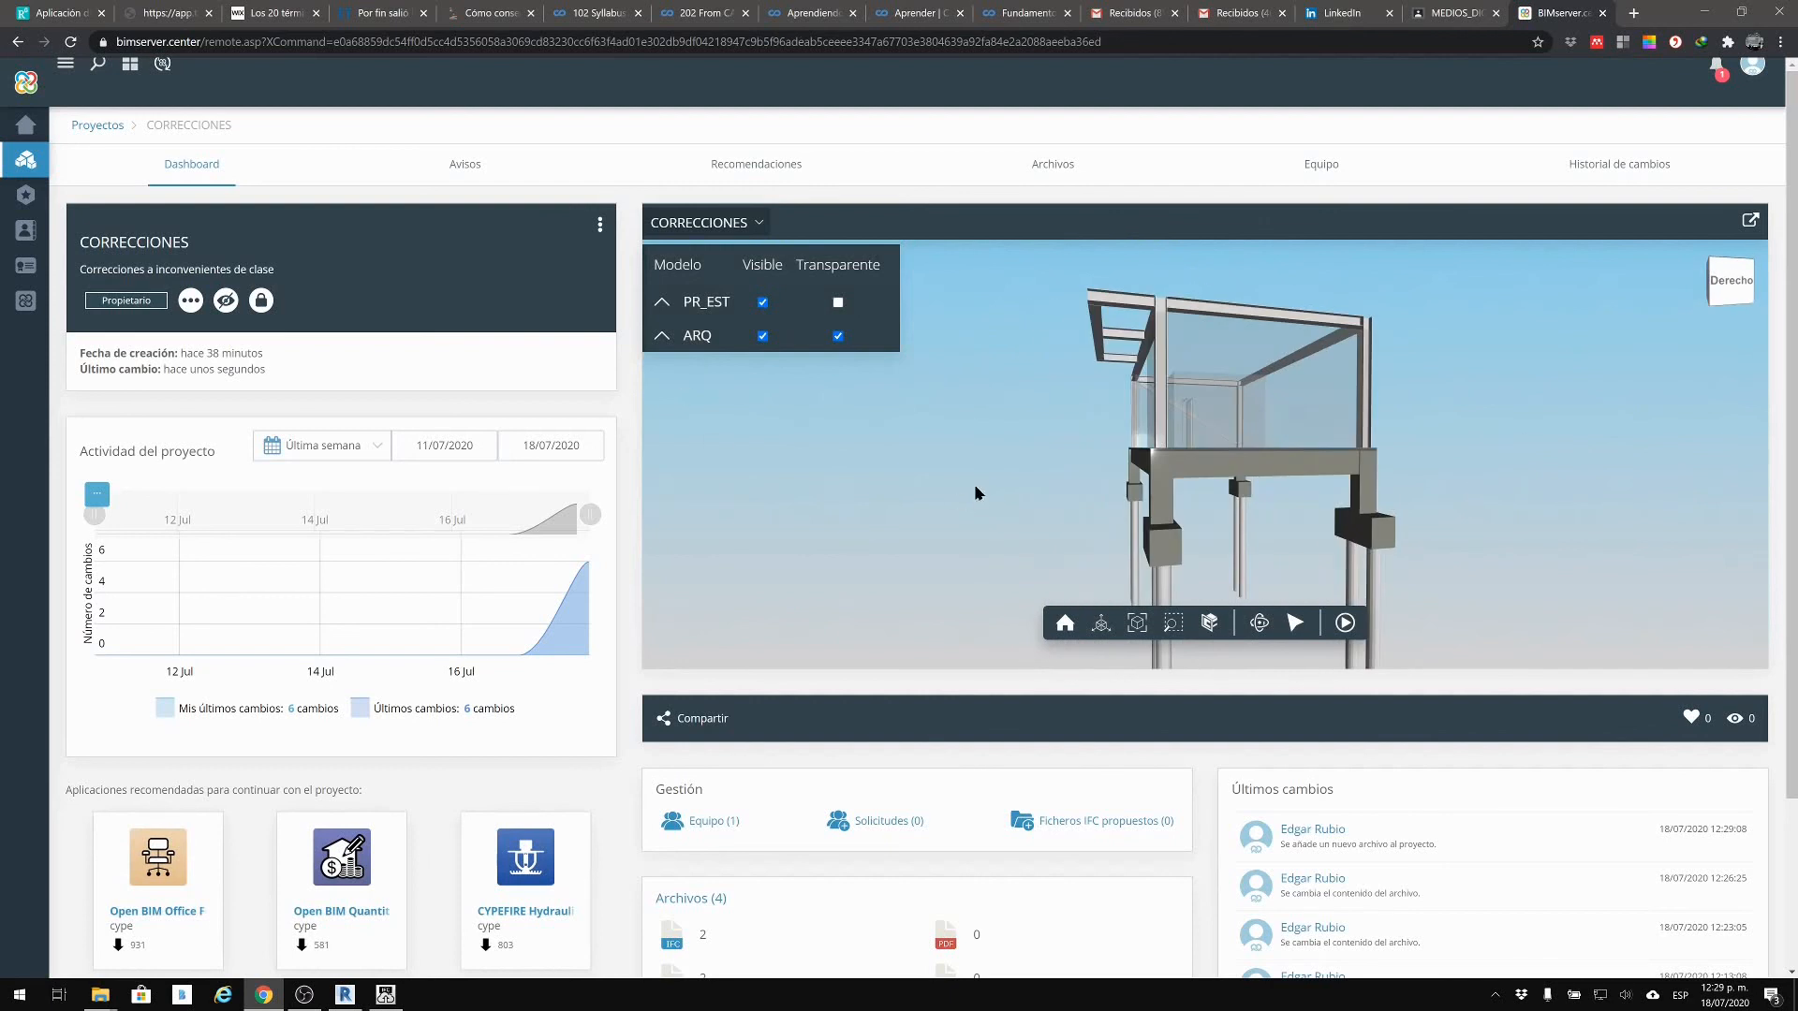
left_click(598, 226)
left_click(1098, 311)
Step: Make CORRECCIONES public with Hacer visible y compartir, reviewing its Enlace público link and QR code
left_click(698, 727)
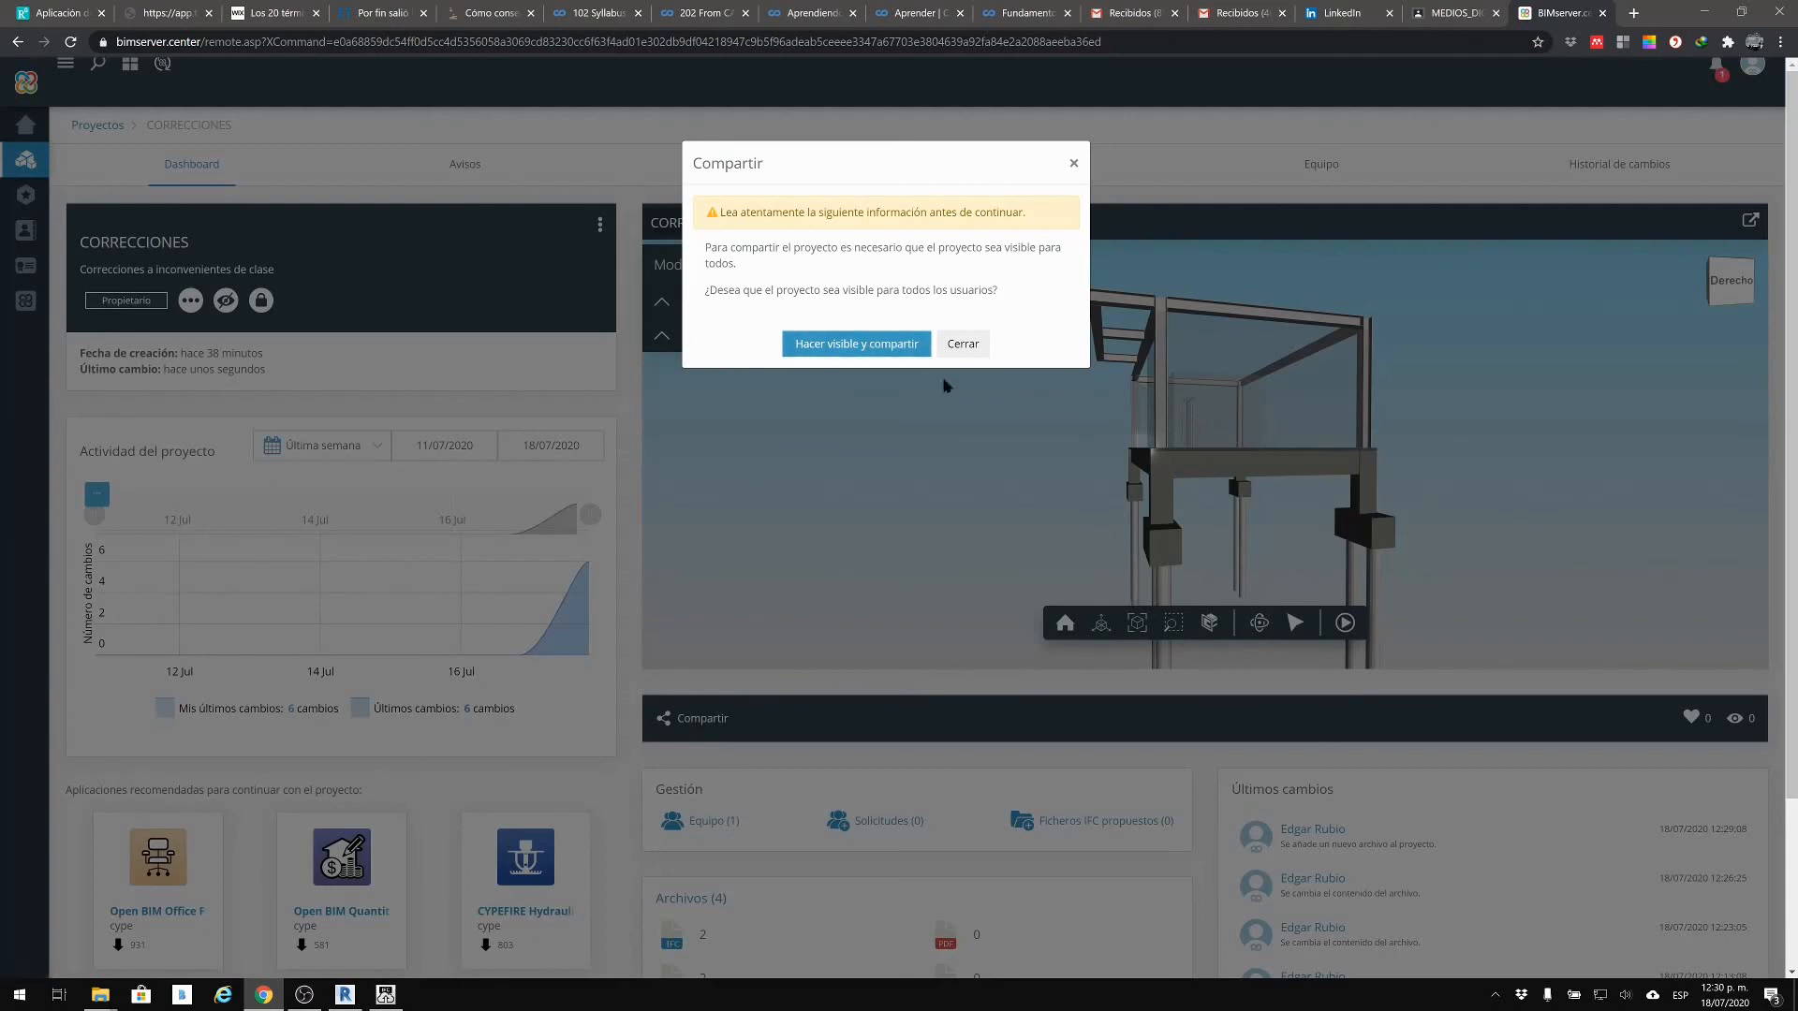
left_click(899, 349)
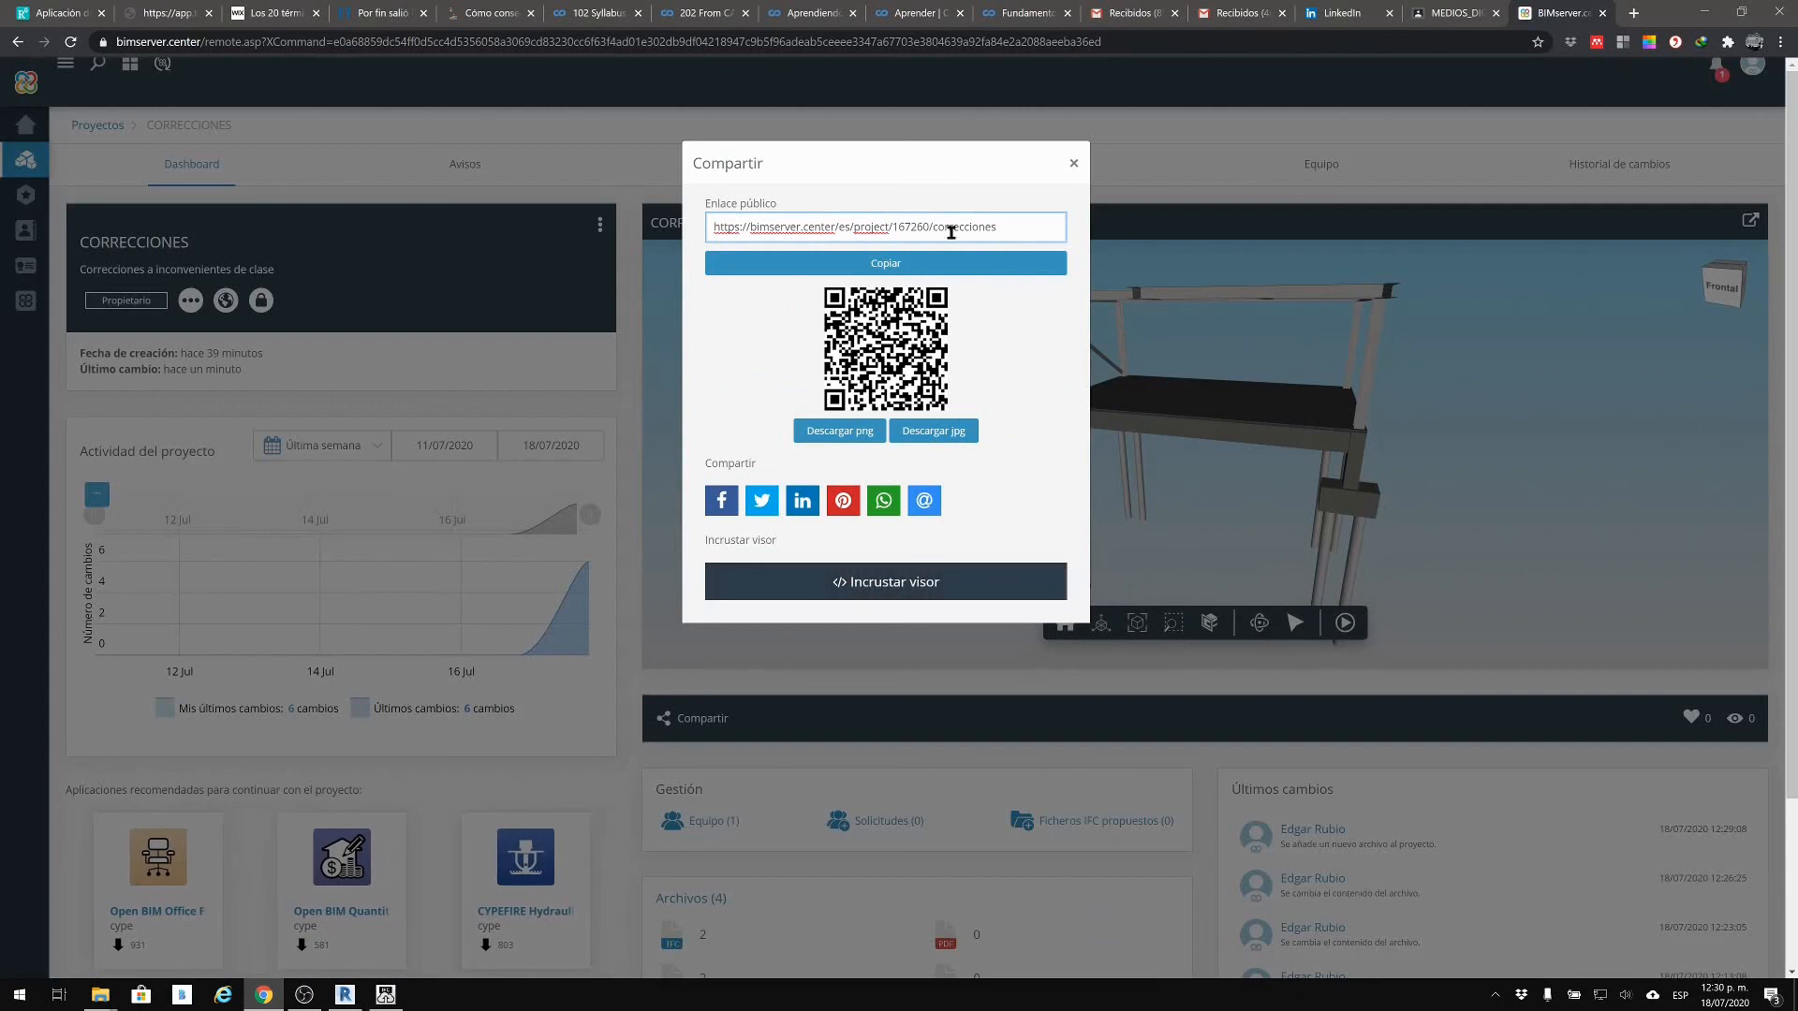
left_click_drag(950, 163, 1331, 279)
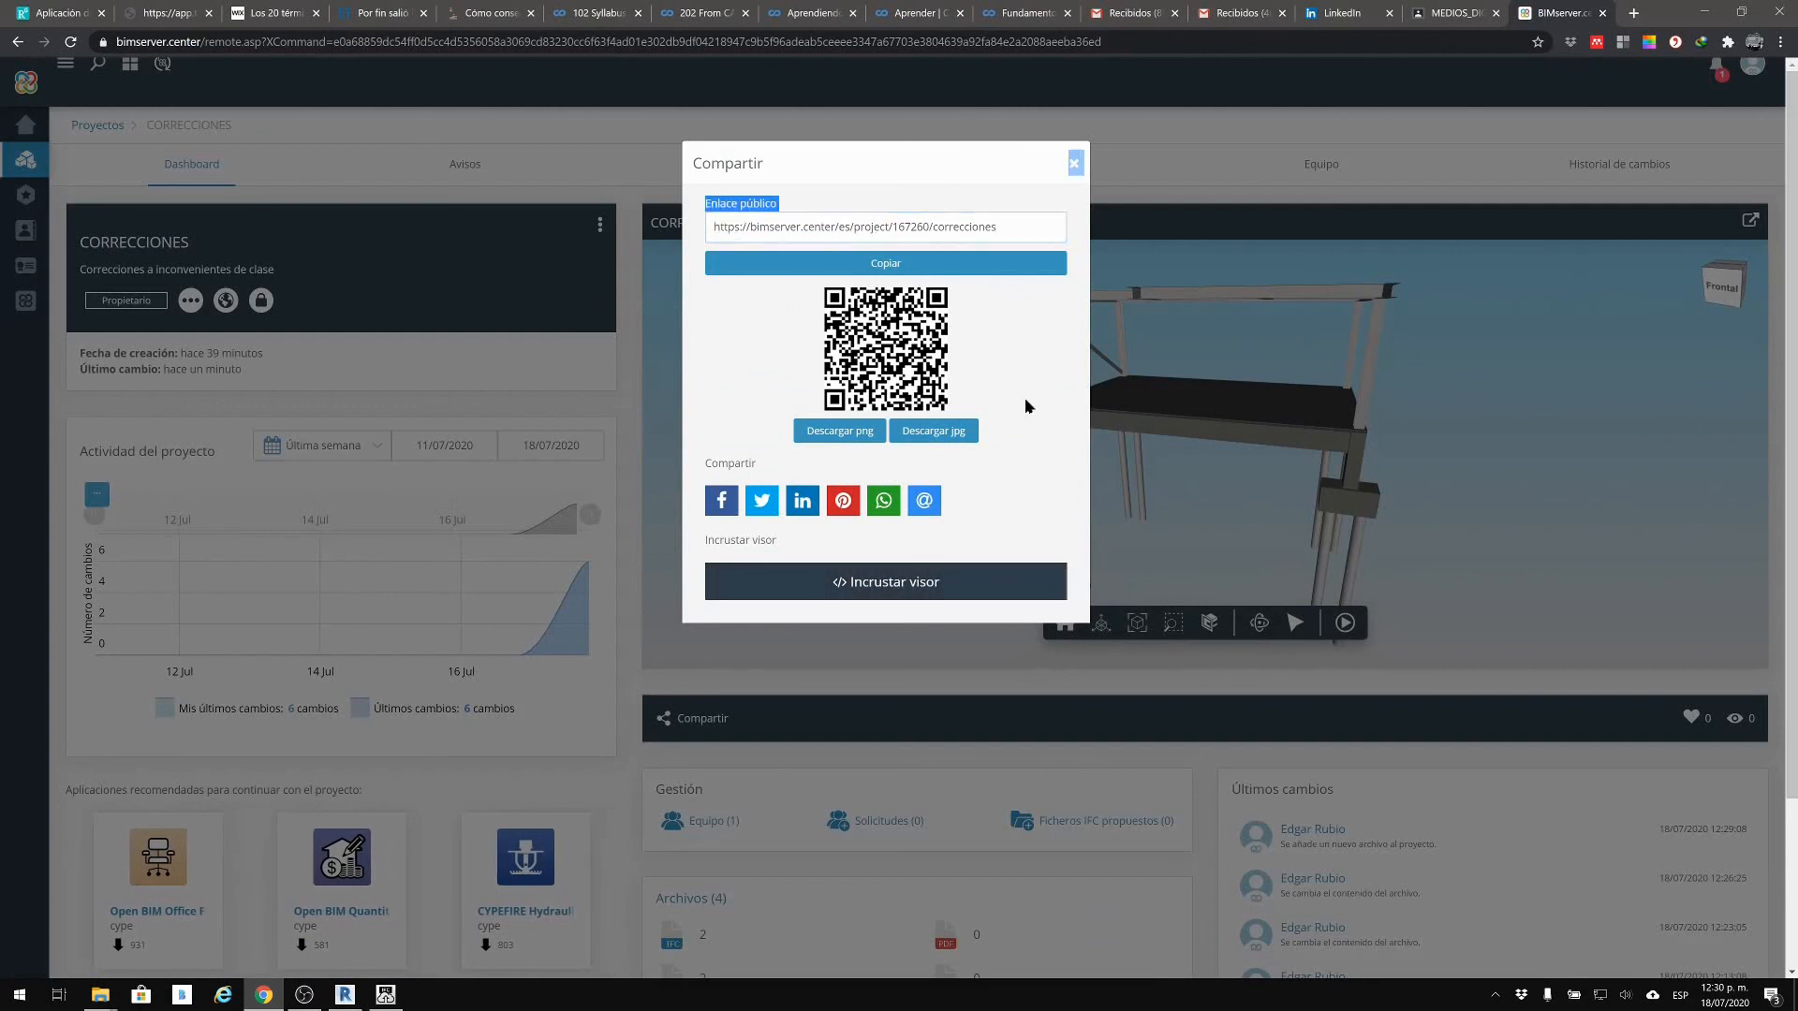
left_click(1074, 165)
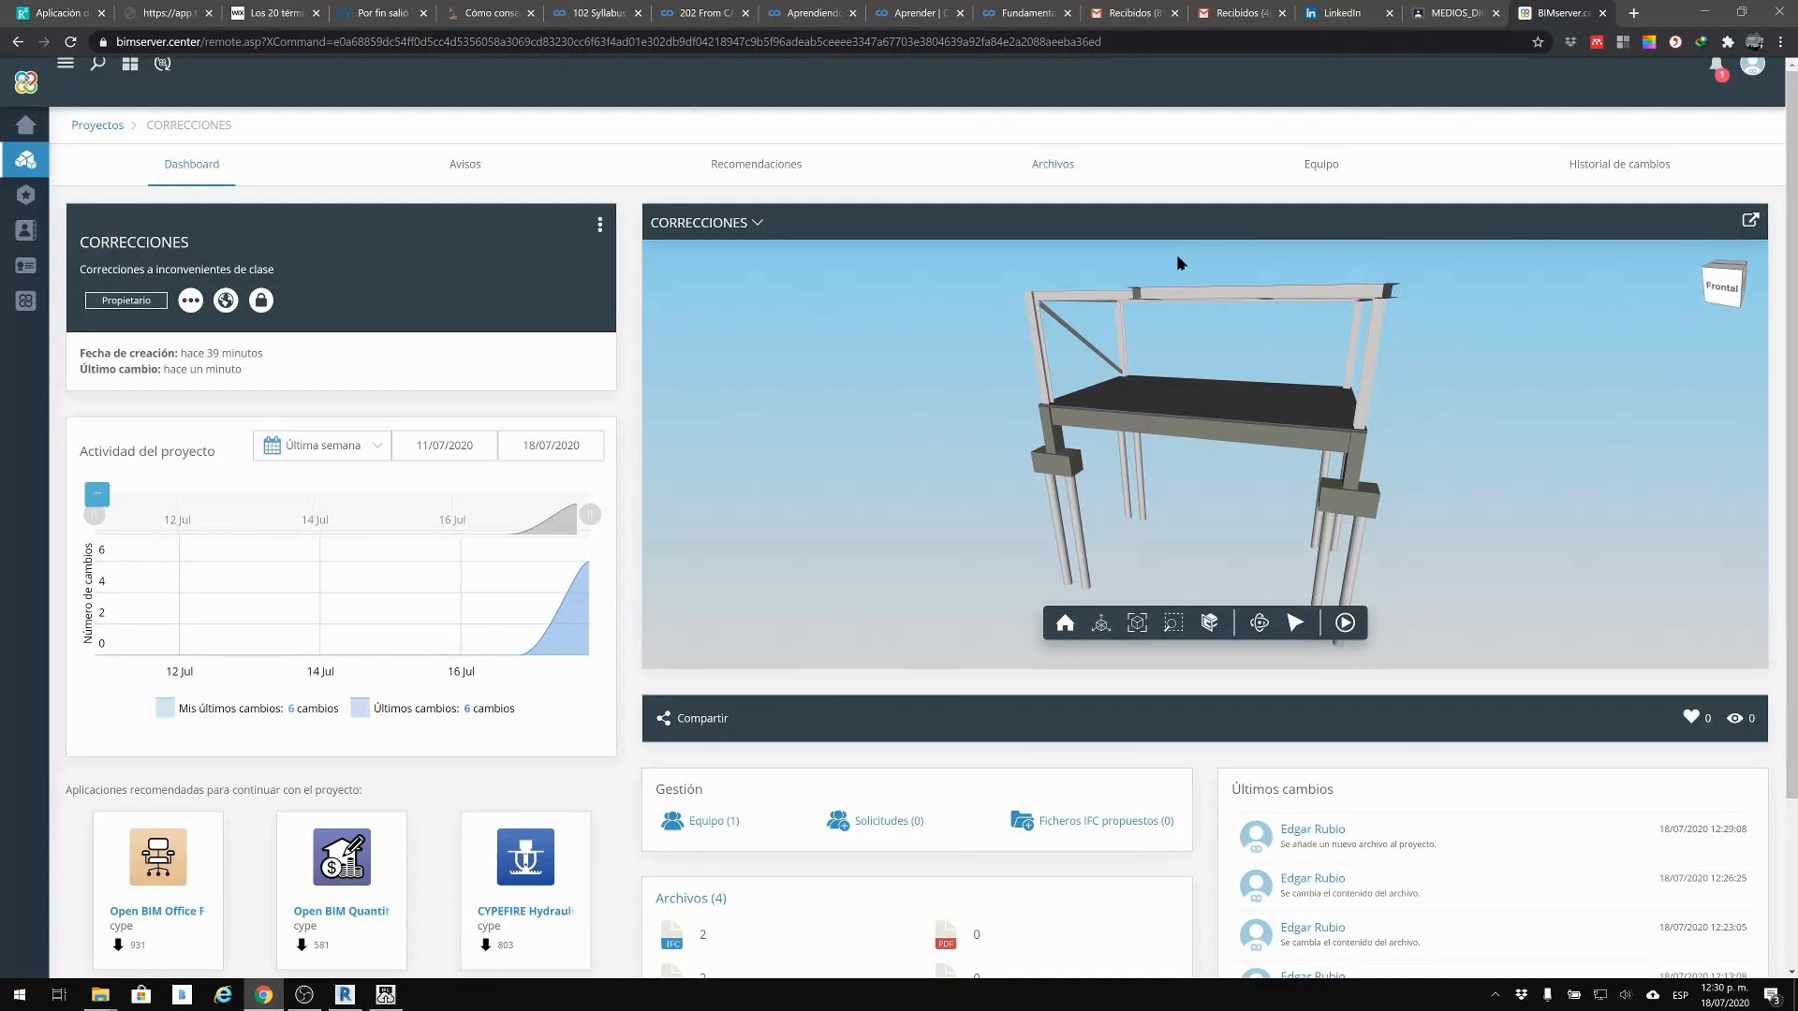
Step: On the Equipo page, begin inviting a suggested contact to the project
left_click(1327, 168)
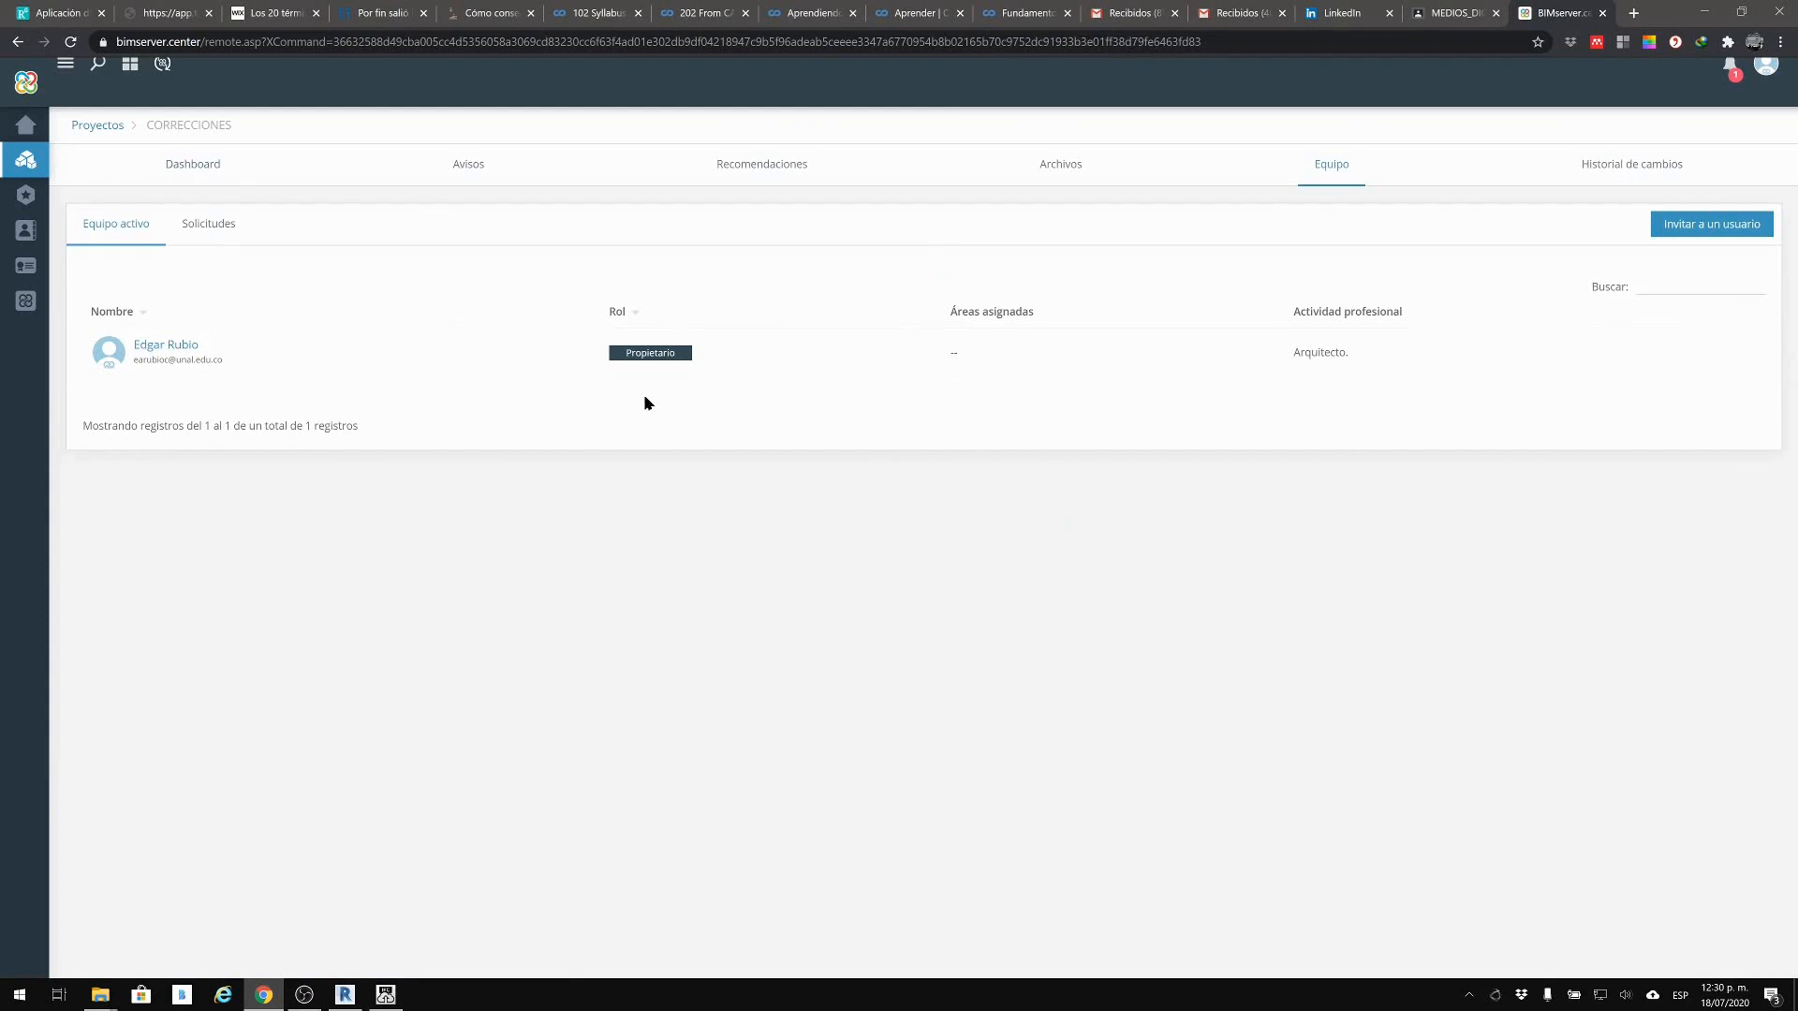
left_click(1708, 234)
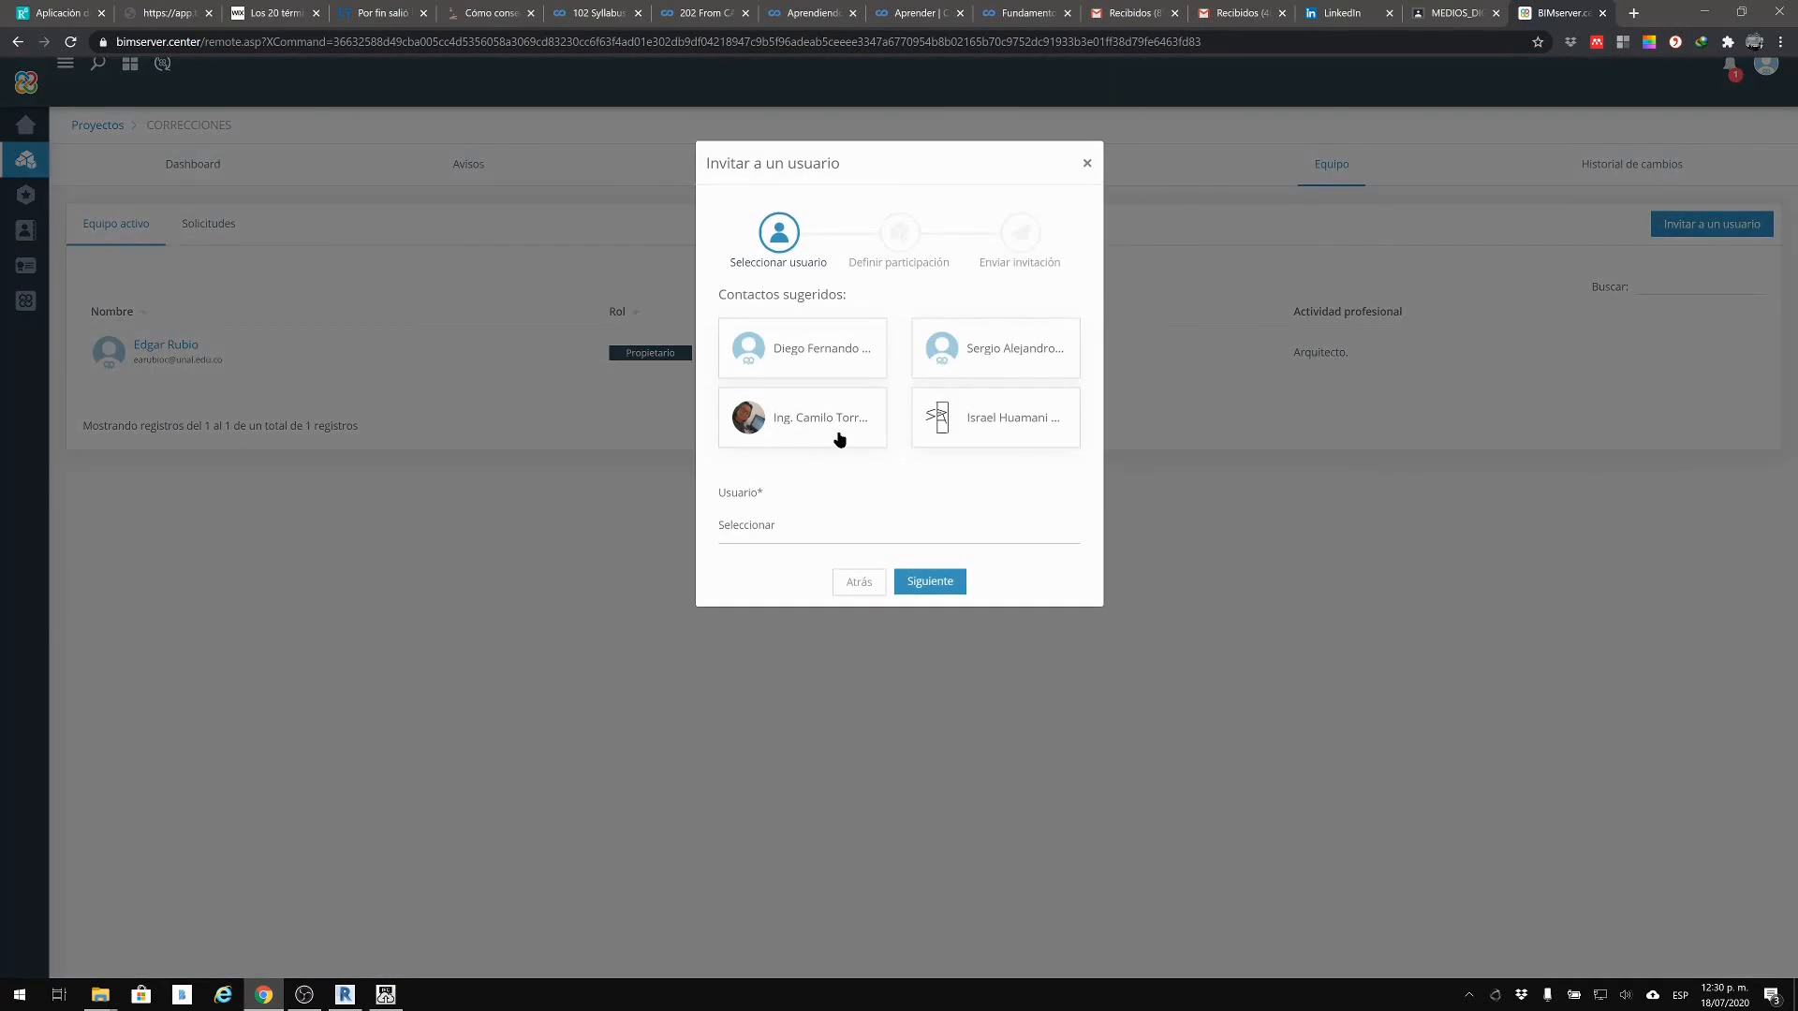
left_click(846, 421)
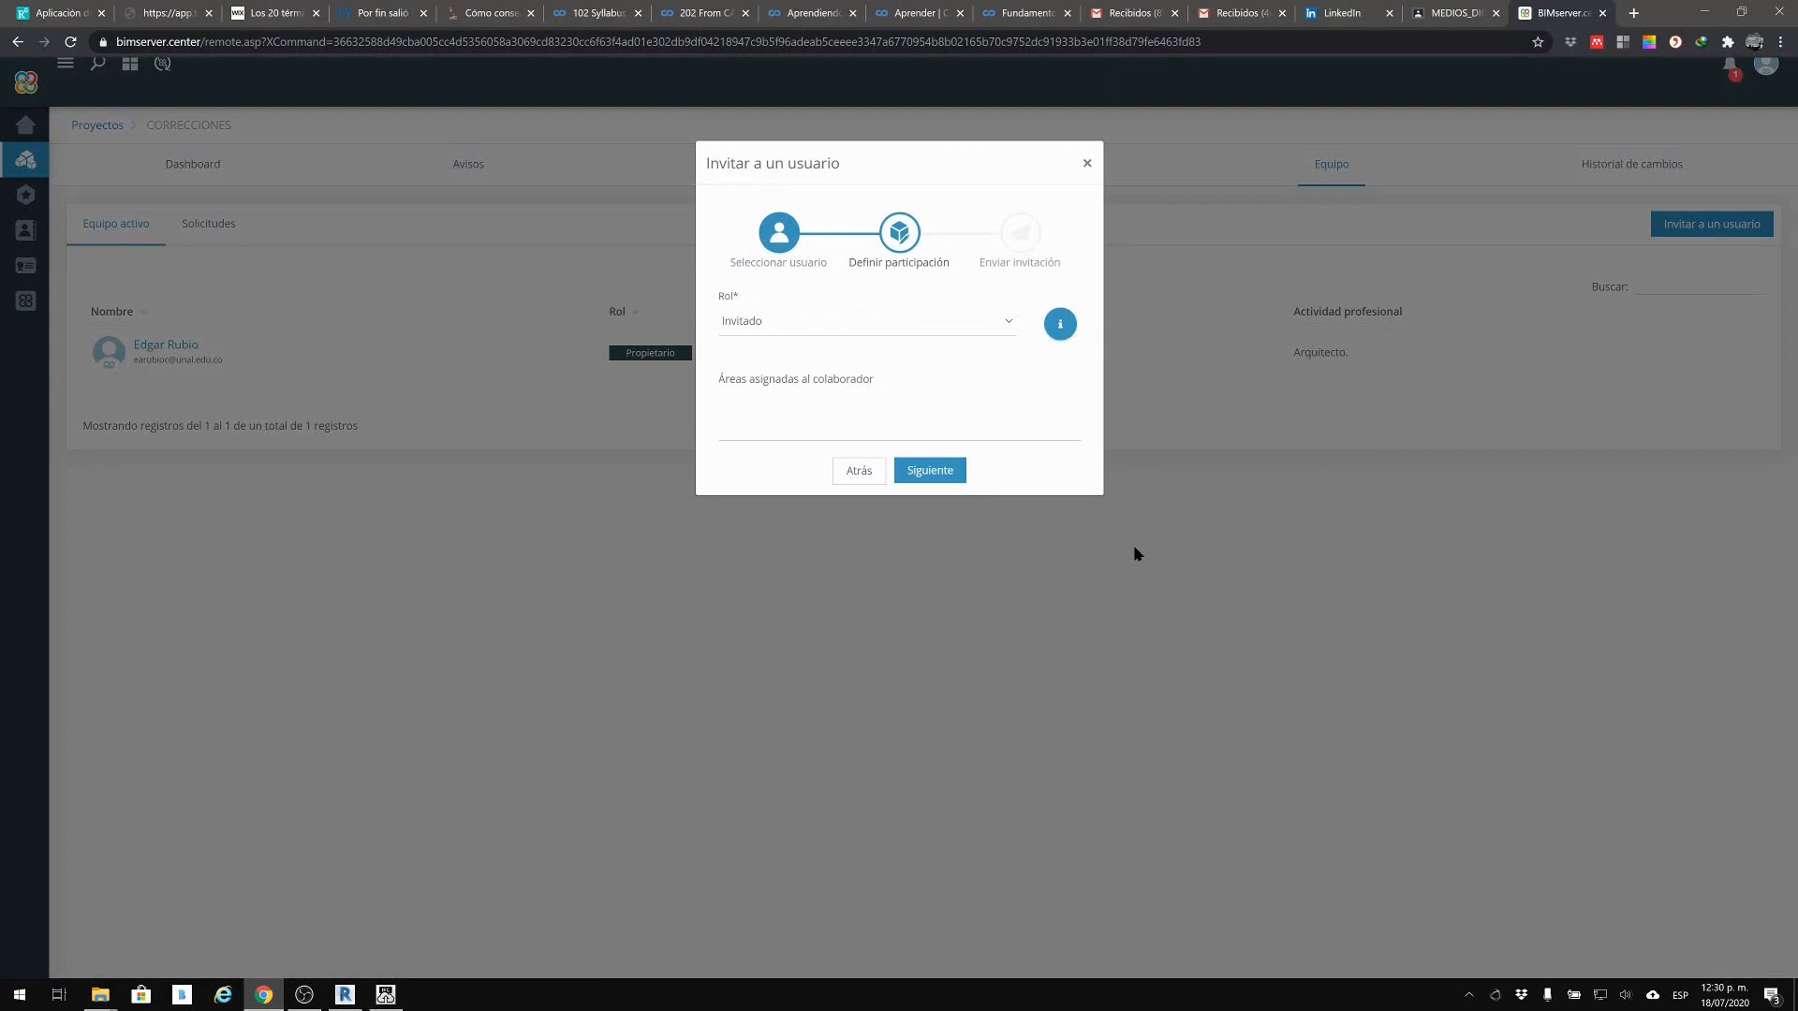
Step: Check the invitee's role options, leave Invitado, cancel the invitation, and reveal hidden tray icons
left_click(1007, 324)
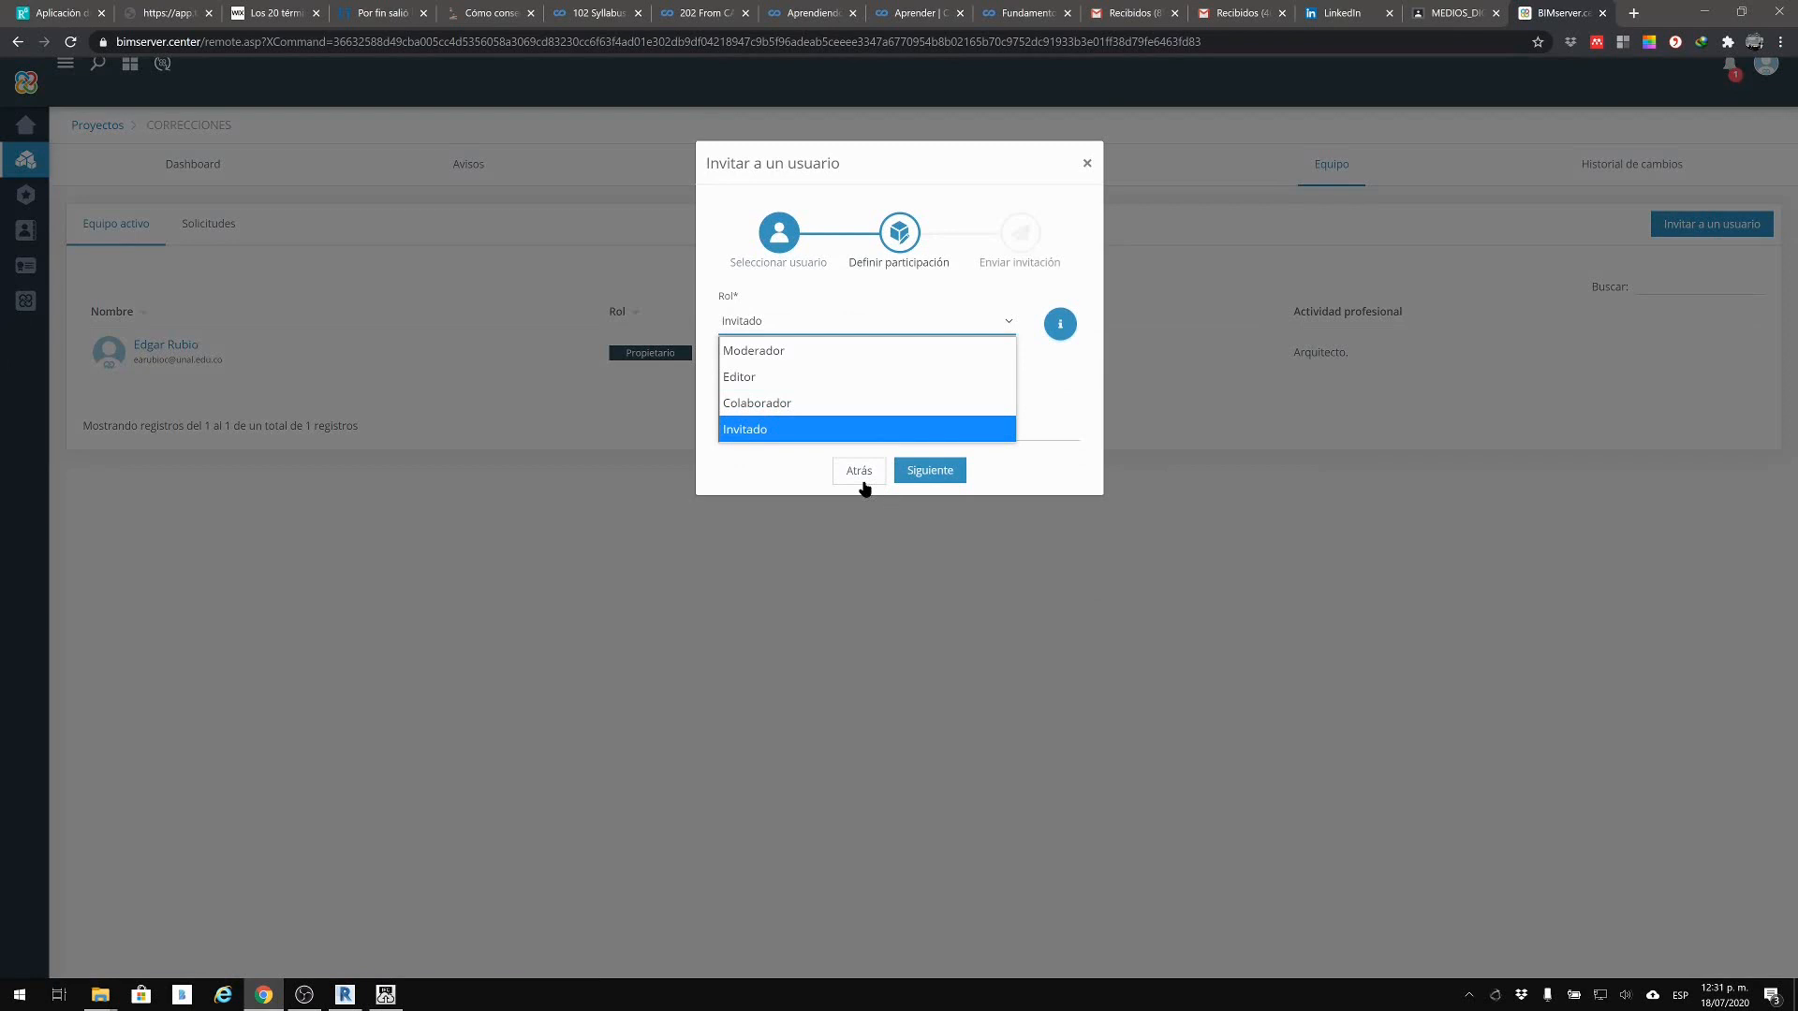
left_click(1083, 497)
left_click(1086, 165)
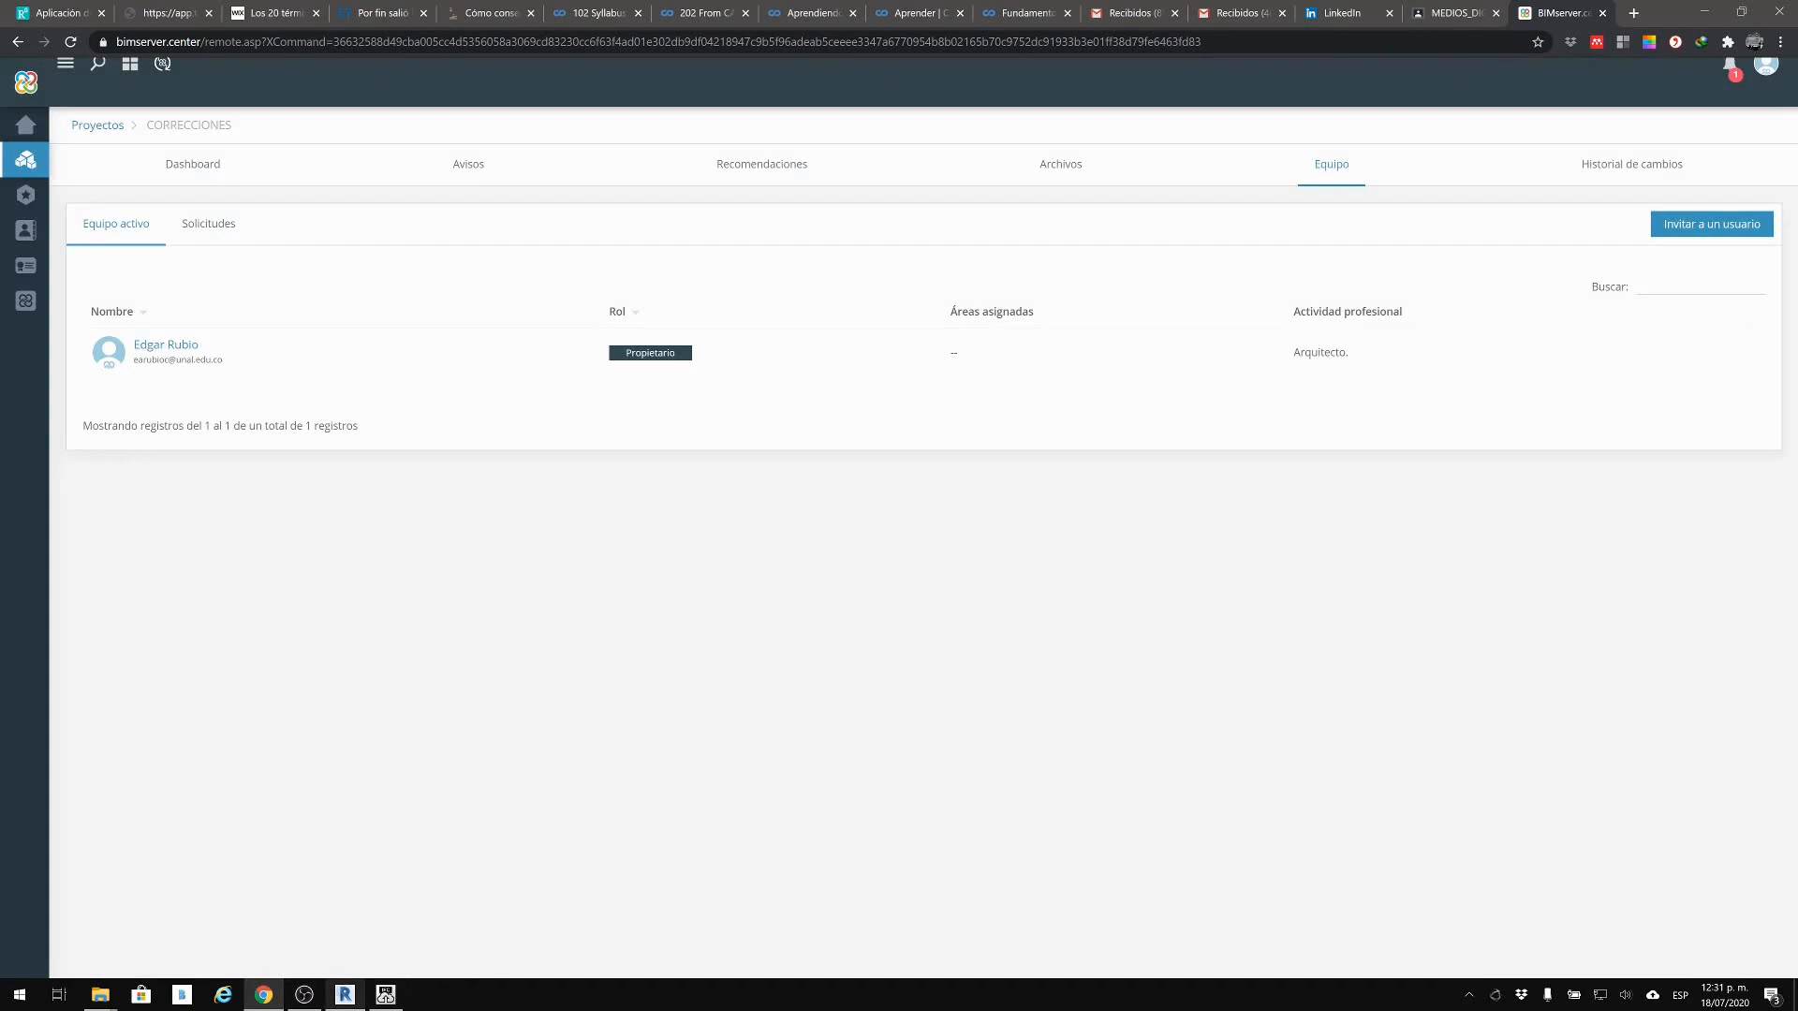
left_click(1468, 994)
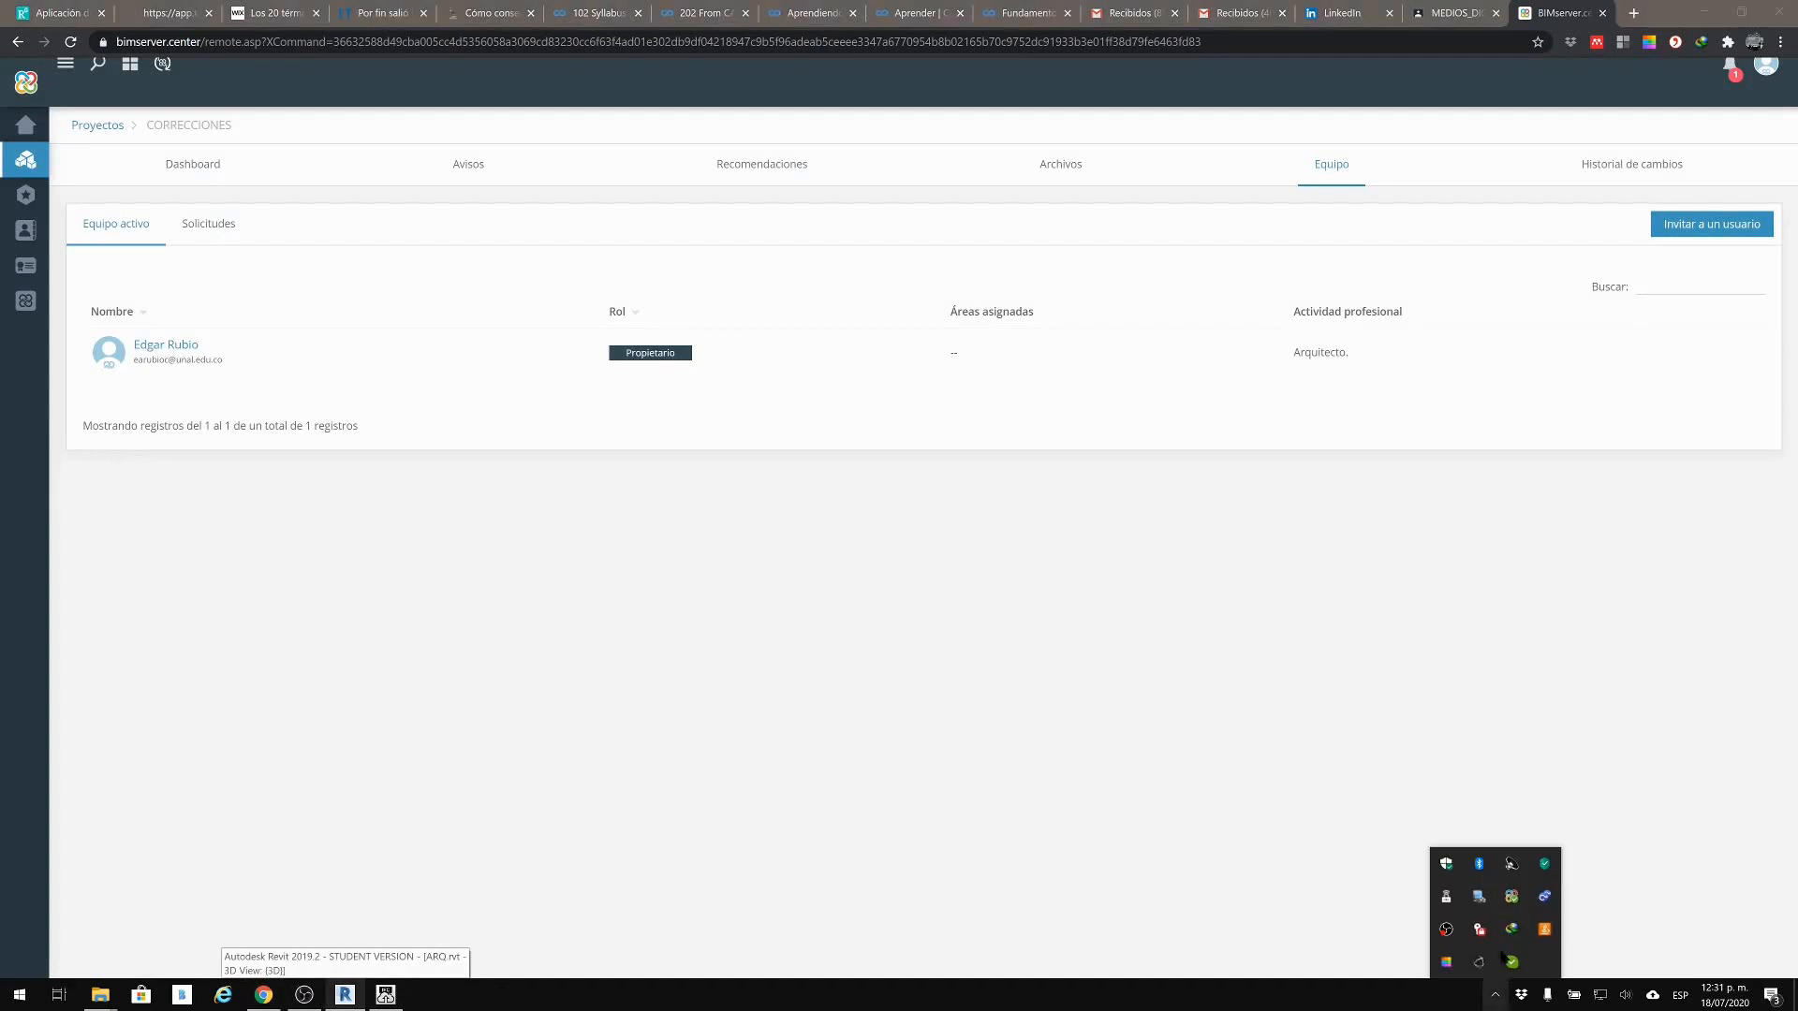